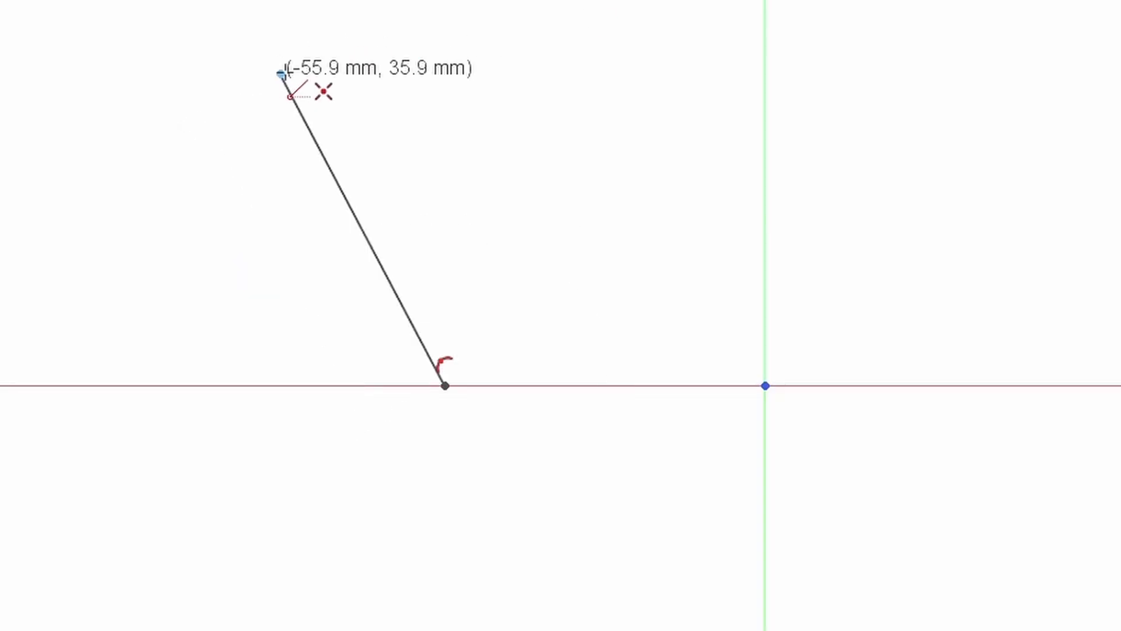
- Draw a vertical sketch line, then select the rectangle's geometry and enter 15
{"action": "left_click", "coordinate": [280, 74]}
{"action": "left_click", "coordinate": [664, 57]}
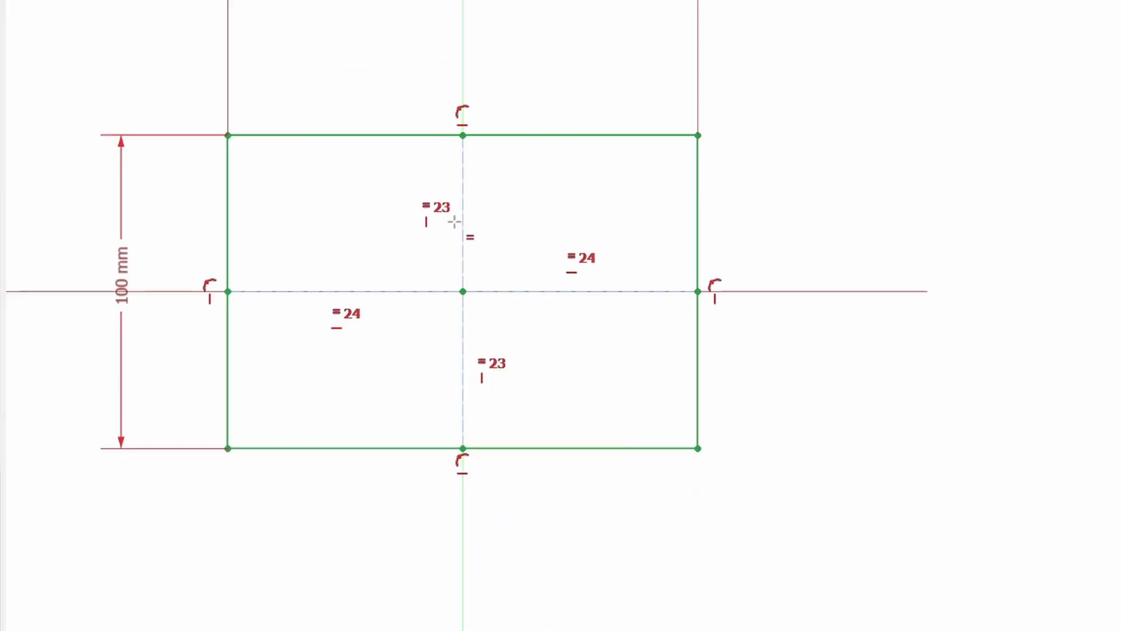
{"action": "scroll", "coordinate": [429, 209], "scroll_direction": "down", "scroll_amount": 4}
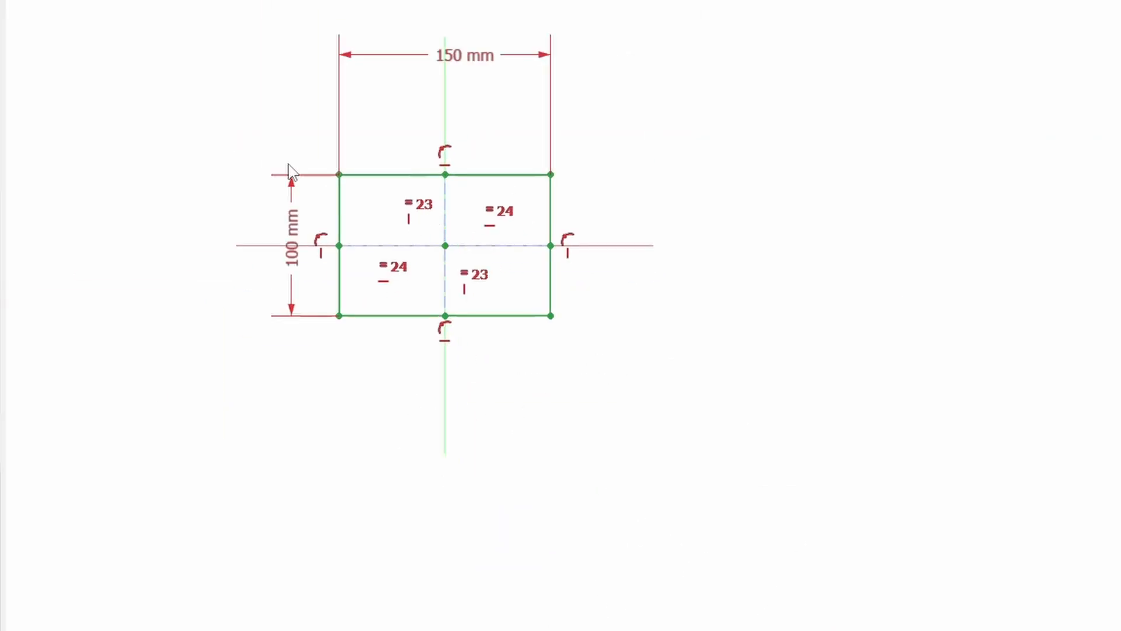
{"action": "left_click_drag", "start_coordinate": [199, 35], "coordinate": [890, 507]}
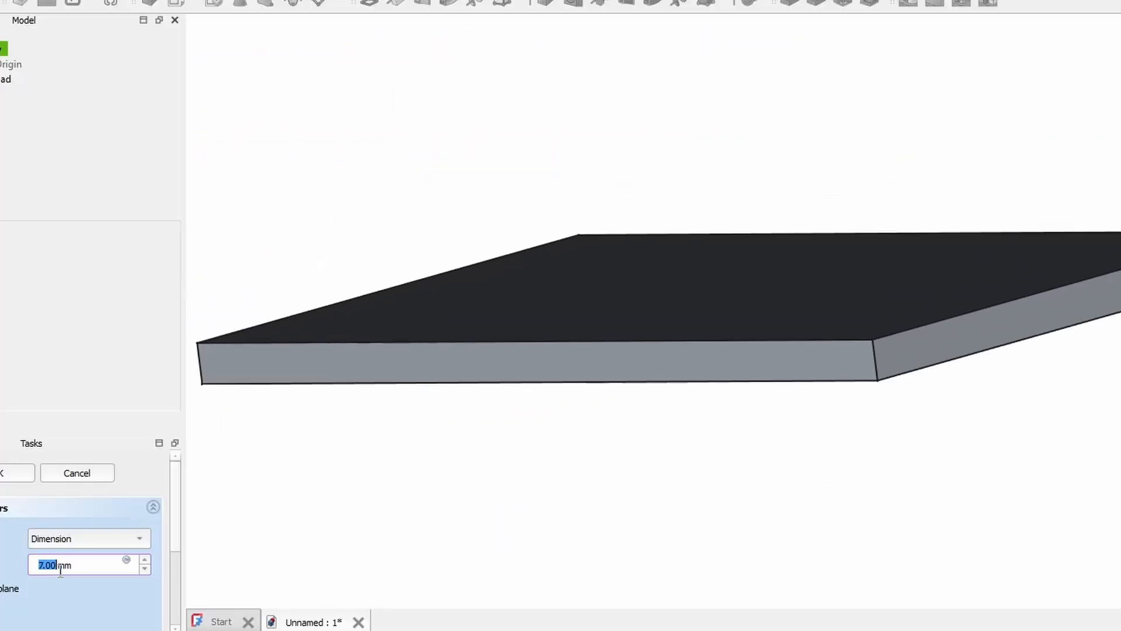
{"action": "type", "text": "15"}
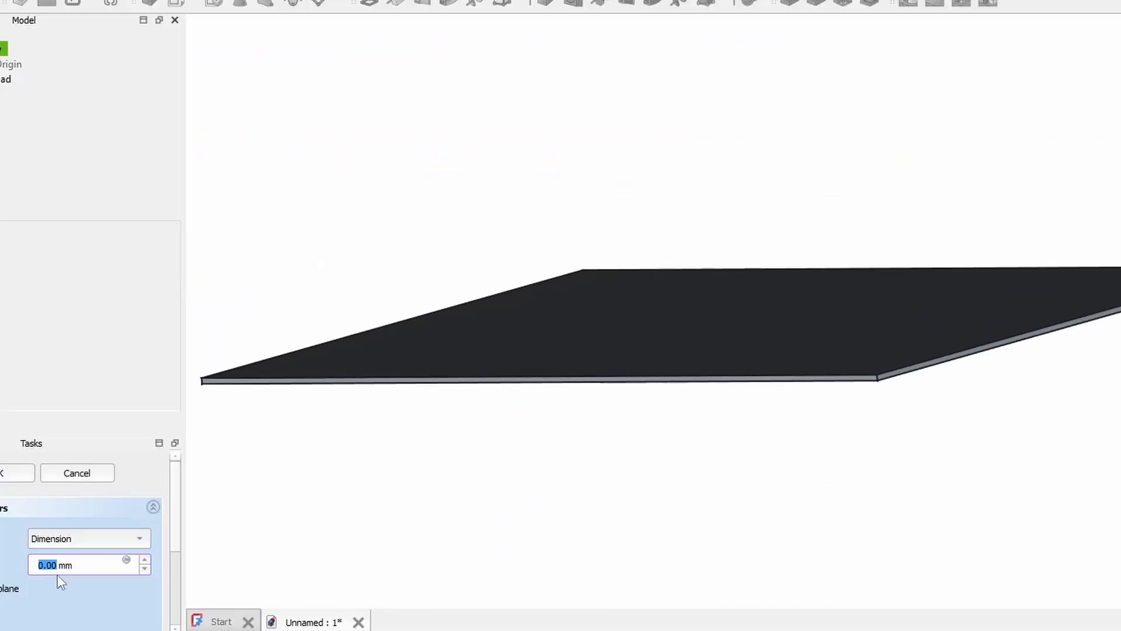
{"action": "scroll", "coordinate": [48, 564], "scroll_direction": "up", "scroll_amount": 12}
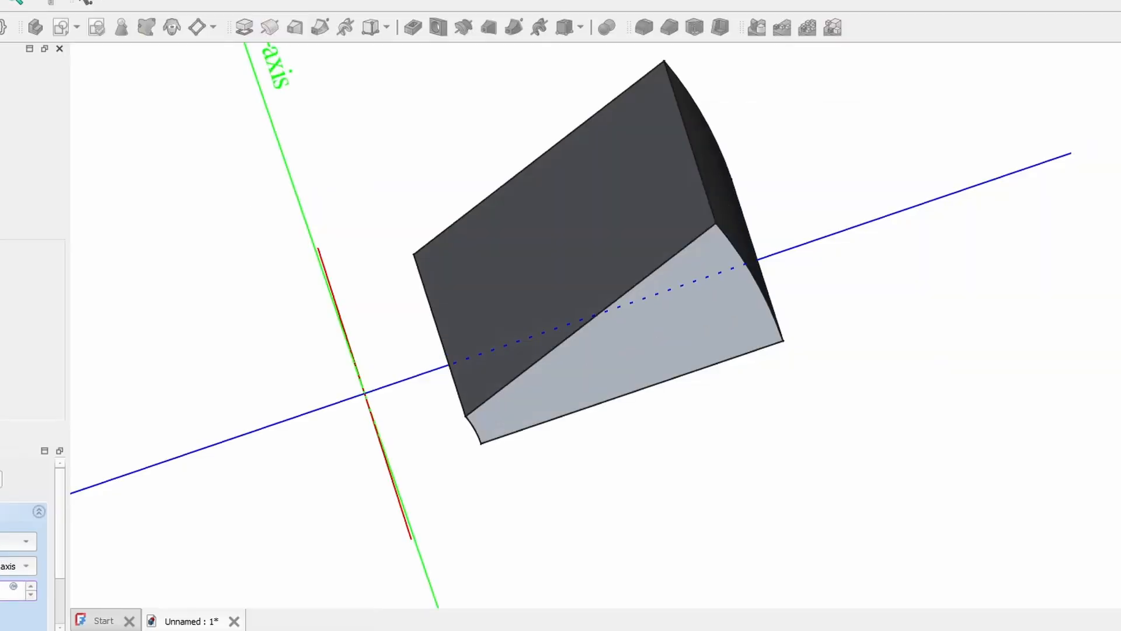
{"action": "scroll", "coordinate": [15, 590], "scroll_direction": "up", "scroll_amount": 6}
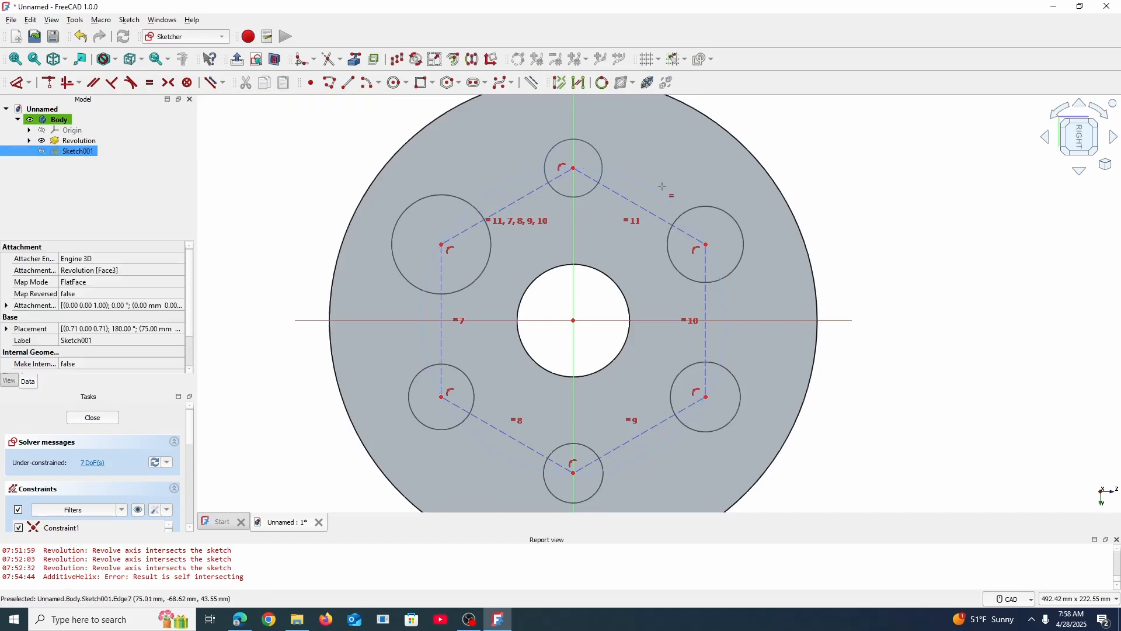
- Dimension the small holes at 17 mm and the construction circle at 150 mm
{"action": "left_click", "coordinate": [655, 148]}
{"action": "type", "text": "17"}
{"action": "key", "text": "Return"}
{"action": "scroll", "coordinate": [455, 225], "scroll_direction": "up", "scroll_amount": 5}
{"action": "scroll", "coordinate": [429, 240], "scroll_direction": "down", "scroll_amount": 5}
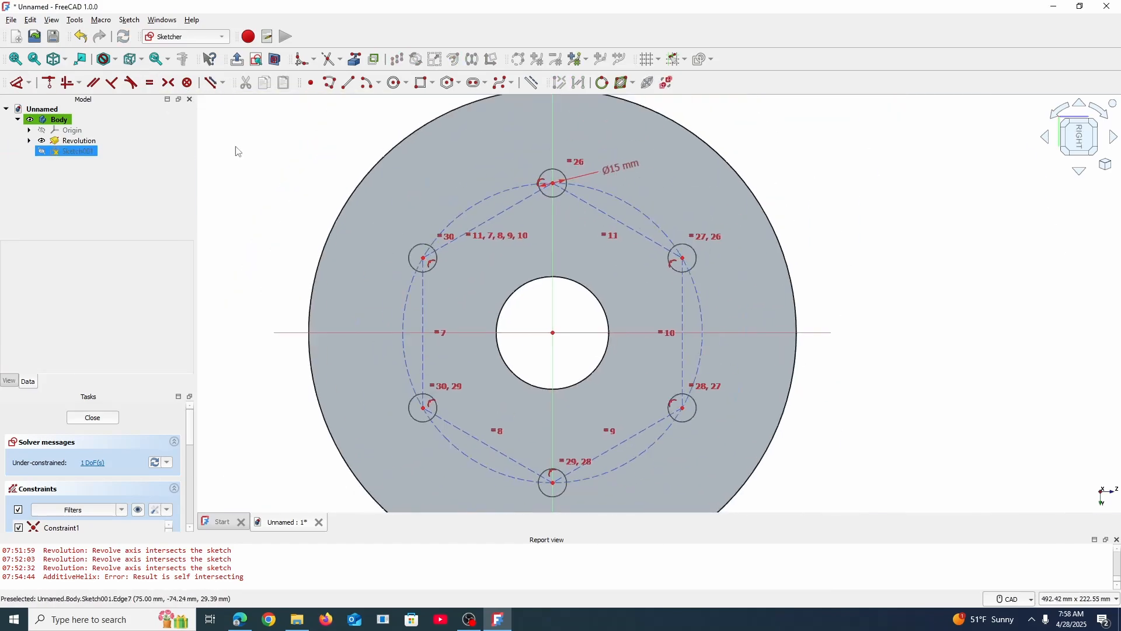
{"action": "type", "text": "150"}
{"action": "key", "text": "Return"}
{"action": "left_click", "coordinate": [117, 422]}
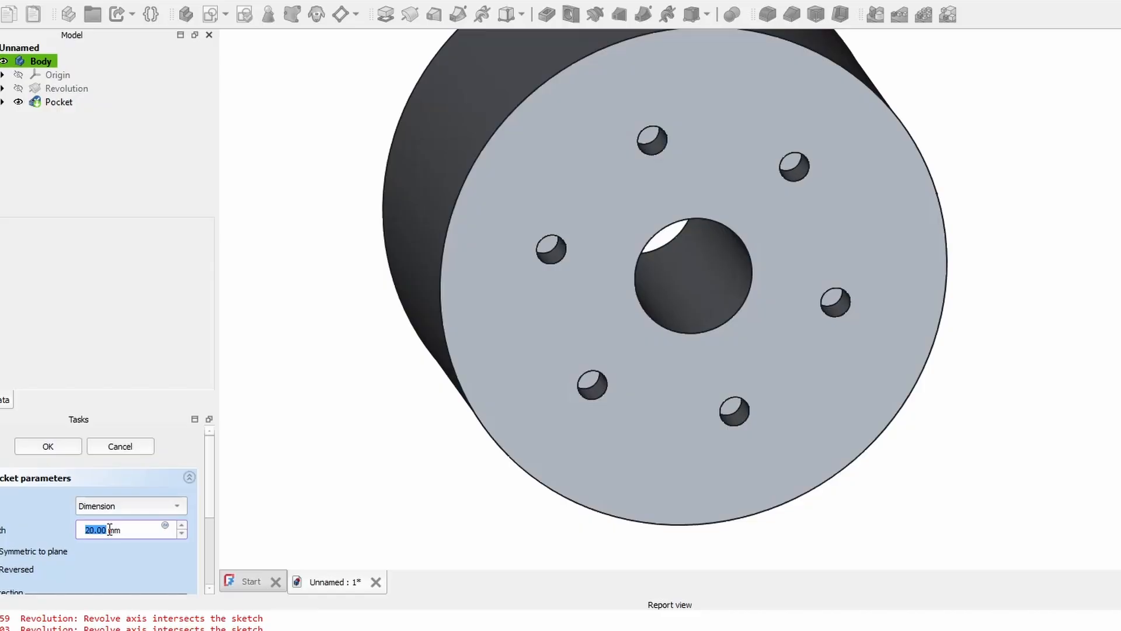
{"action": "scroll", "coordinate": [117, 562], "scroll_direction": "down", "scroll_amount": 4}
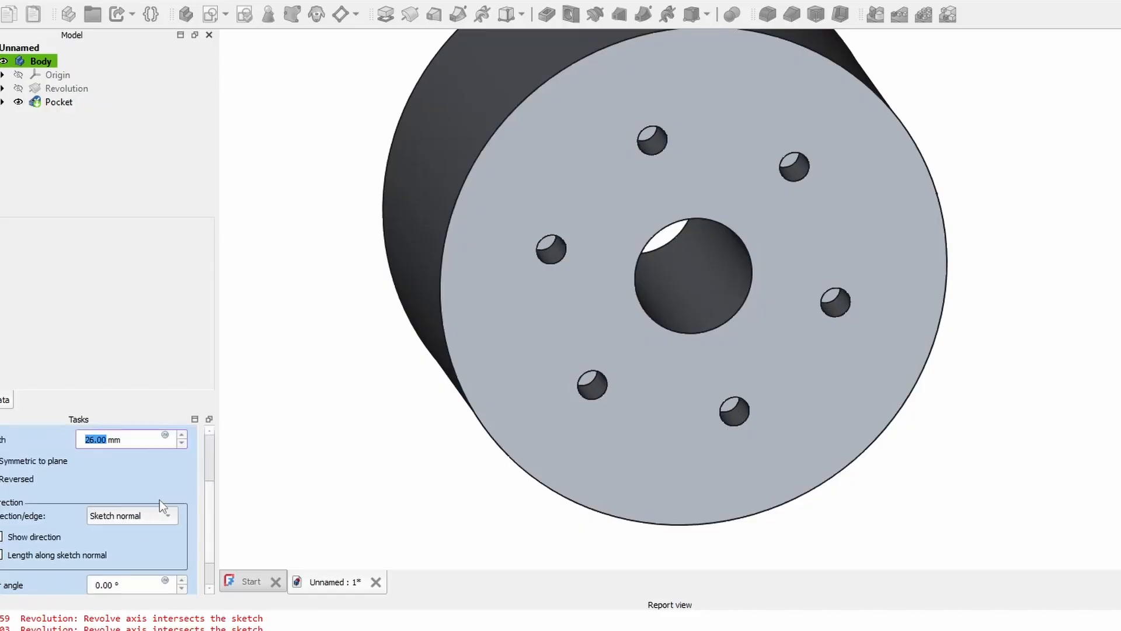
{"action": "scroll", "coordinate": [163, 479], "scroll_direction": "down", "scroll_amount": 1}
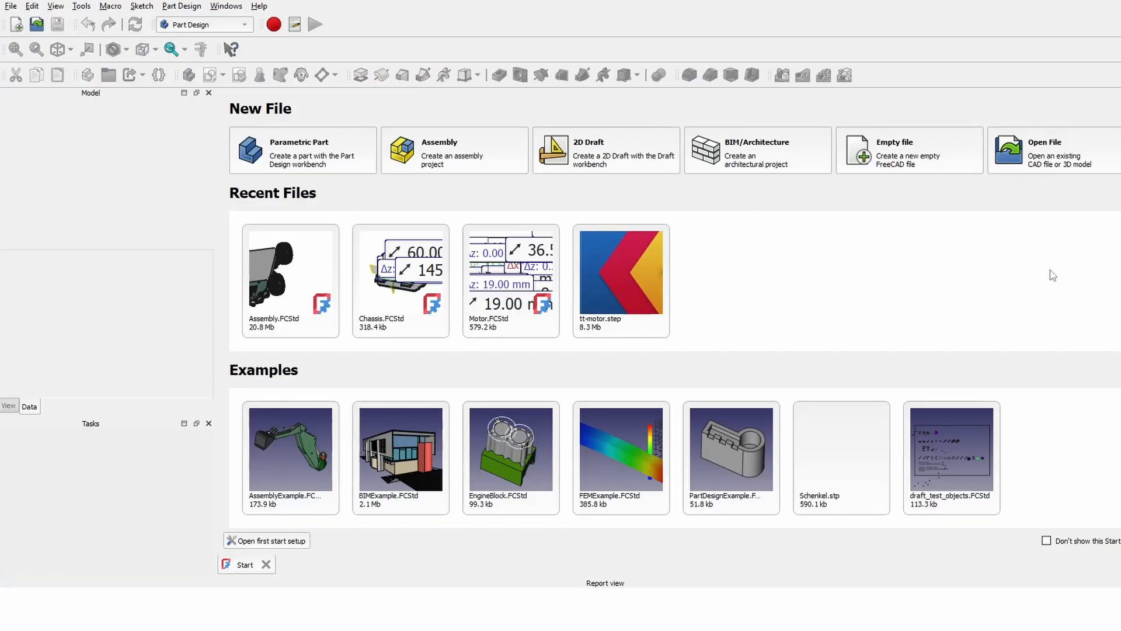
- Create a new document with a Body and a sketch attached to the XZ plane
{"action": "left_click", "coordinate": [16, 25]}
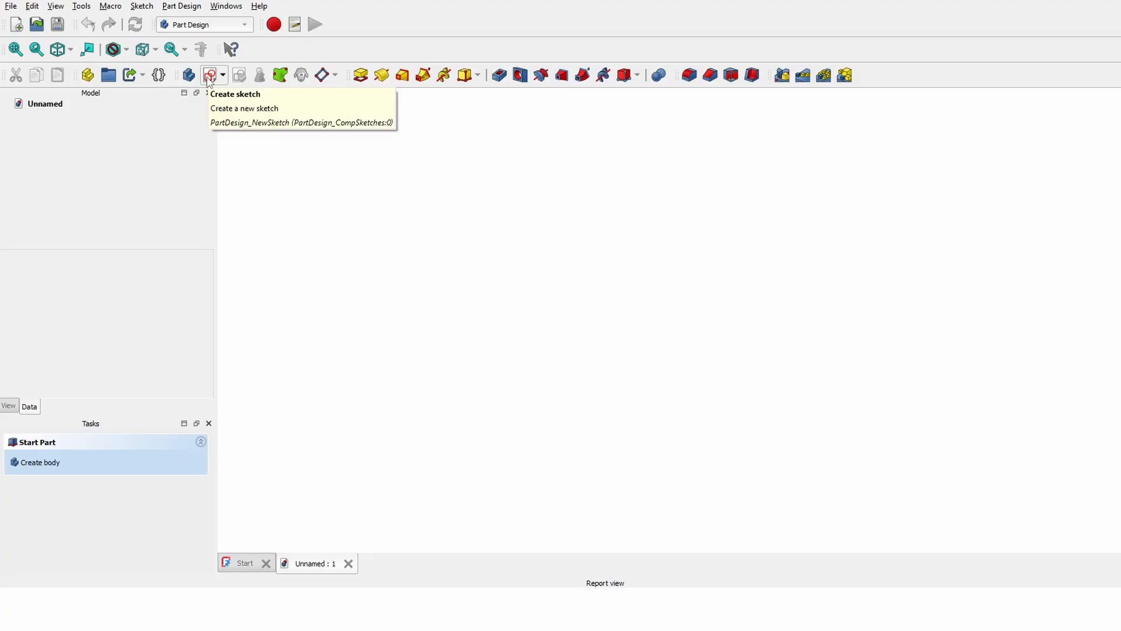
{"action": "left_click", "coordinate": [209, 76]}
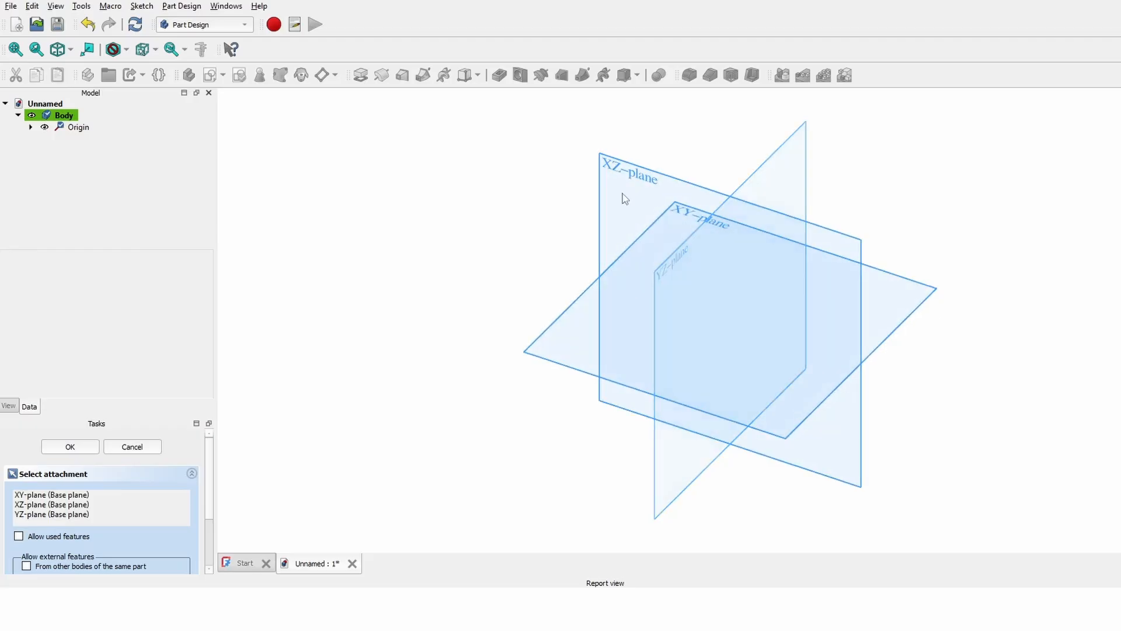
{"action": "left_click", "coordinate": [616, 177]}
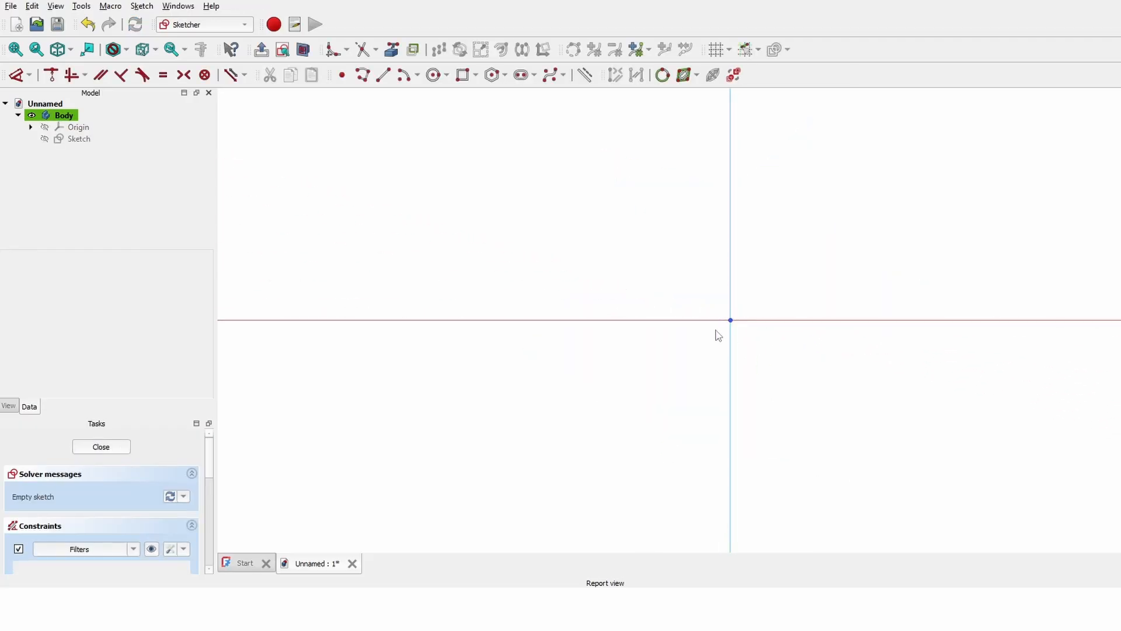
{"action": "left_click", "coordinate": [412, 245]}
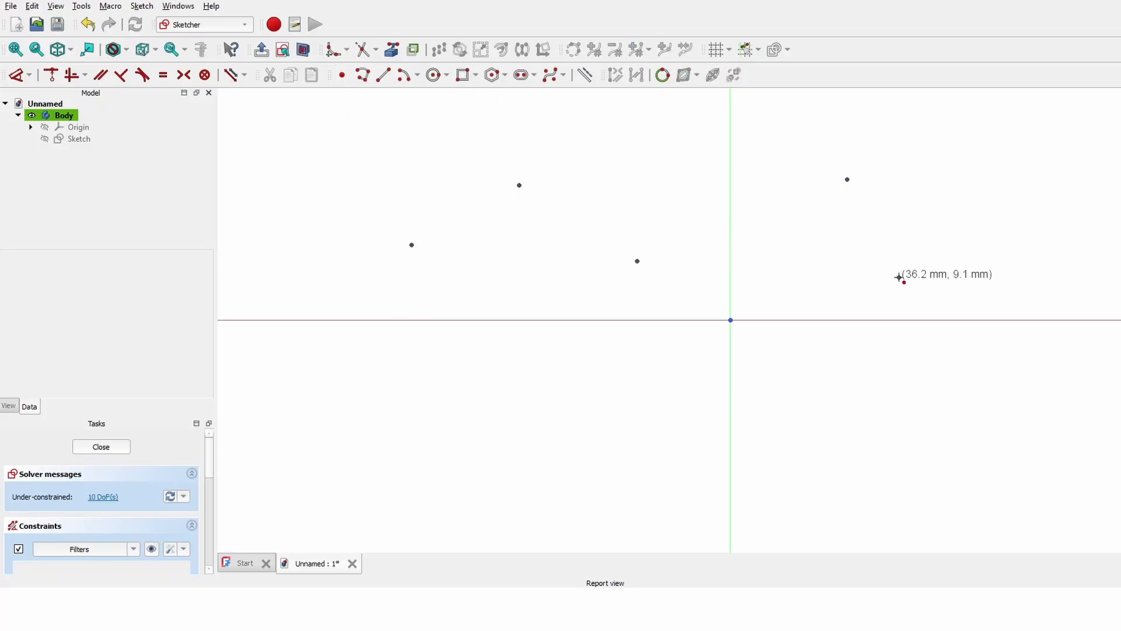
{"action": "left_click", "coordinate": [387, 76]}
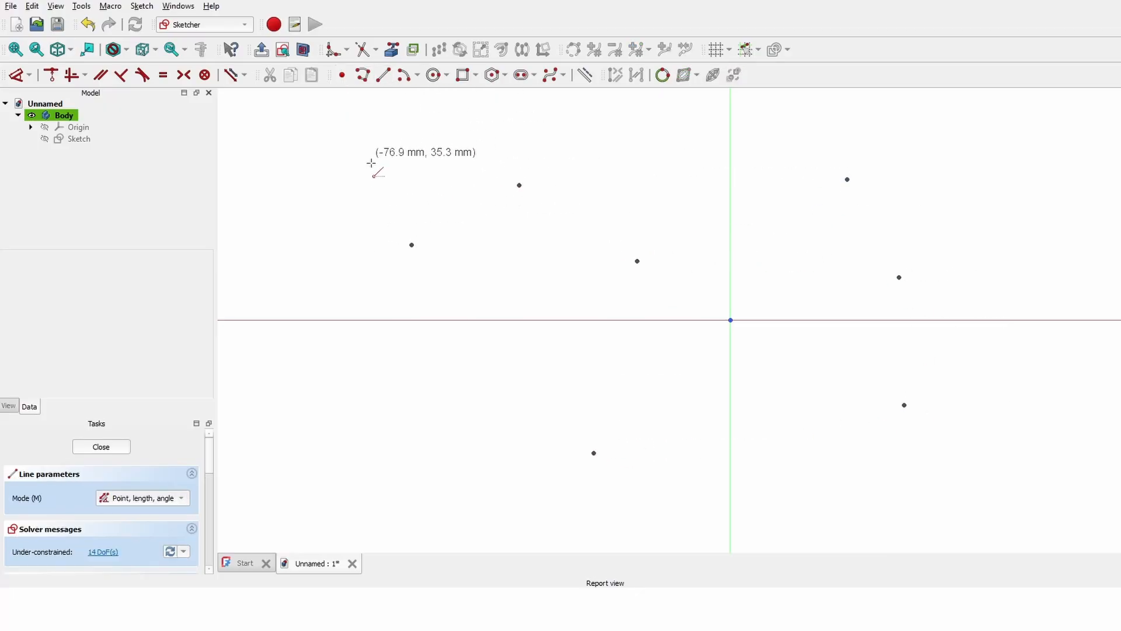
{"action": "left_click", "coordinate": [367, 173]}
{"action": "left_click", "coordinate": [640, 142]}
{"action": "left_click", "coordinate": [691, 179]}
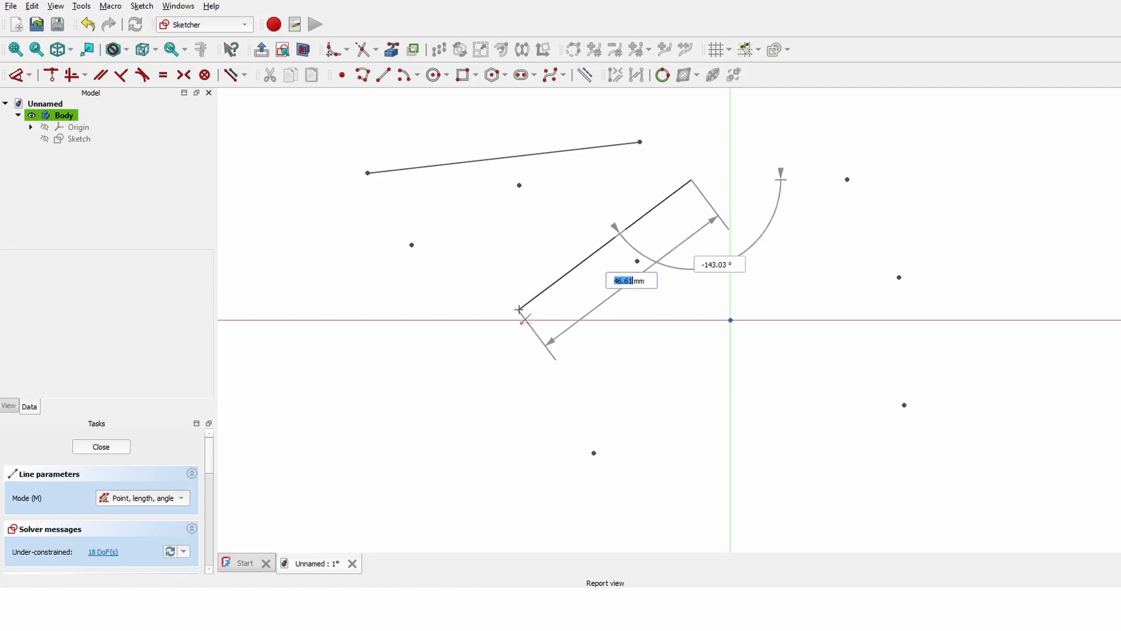
{"action": "left_click", "coordinate": [517, 310]}
{"action": "left_click", "coordinate": [534, 454]}
{"action": "left_click", "coordinate": [314, 264]}
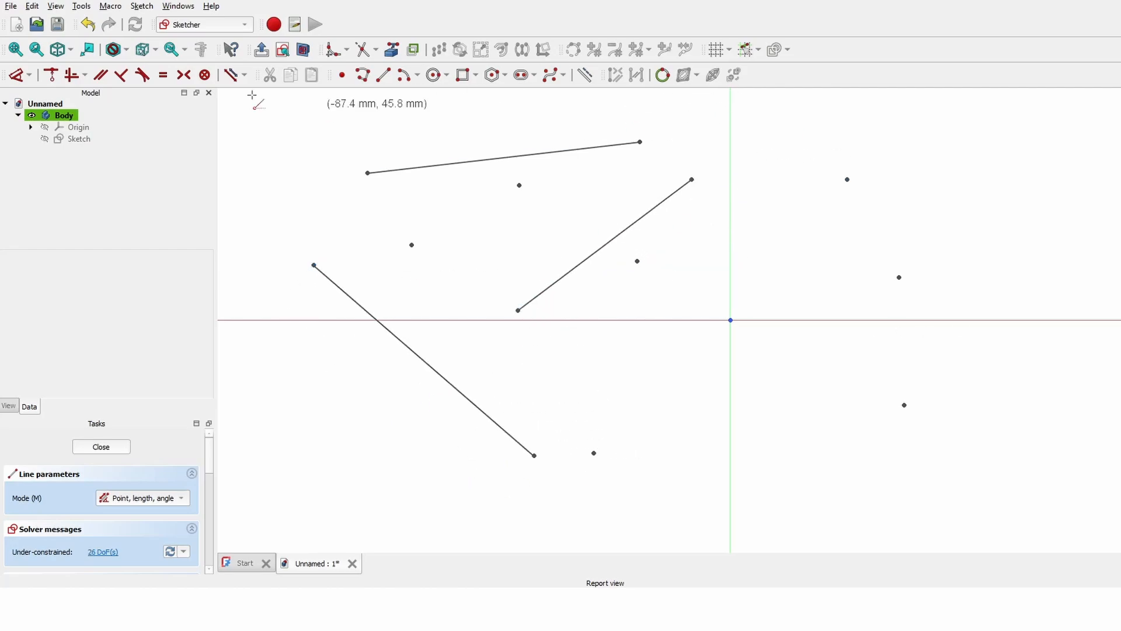
{"action": "key", "text": "Escape"}
{"action": "mouse_move", "coordinate": [253, 105]}
{"action": "left_mouse_down"}
{"action": "mouse_move", "coordinate": [916, 425]}
{"action": "mouse_move", "coordinate": [1015, 510]}
{"action": "left_mouse_up"}
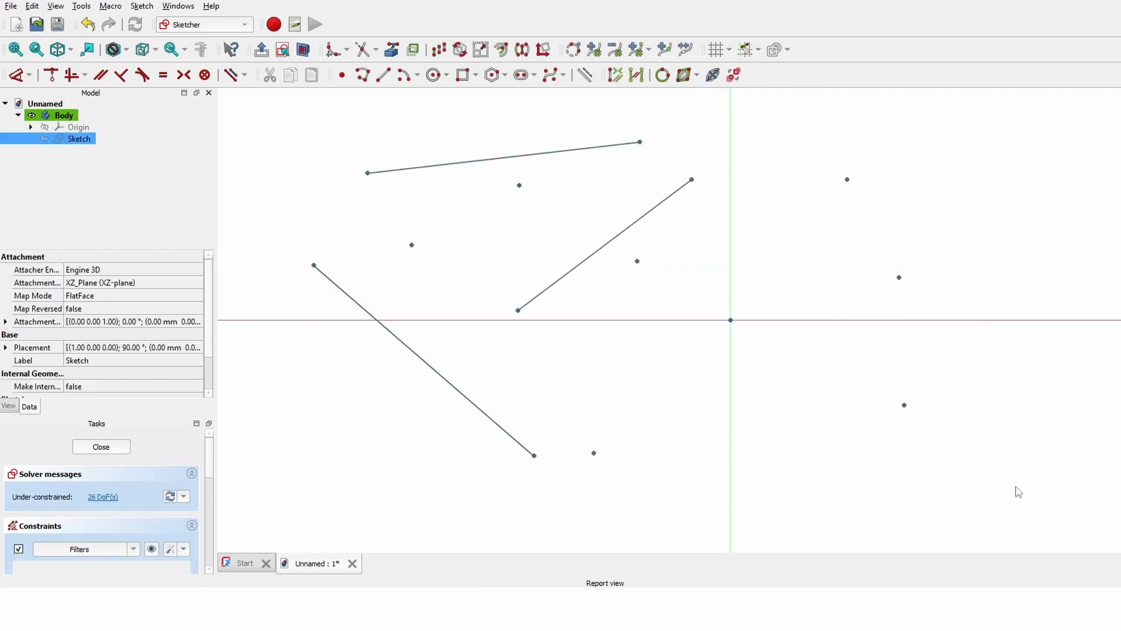
{"action": "key", "text": "Delete"}
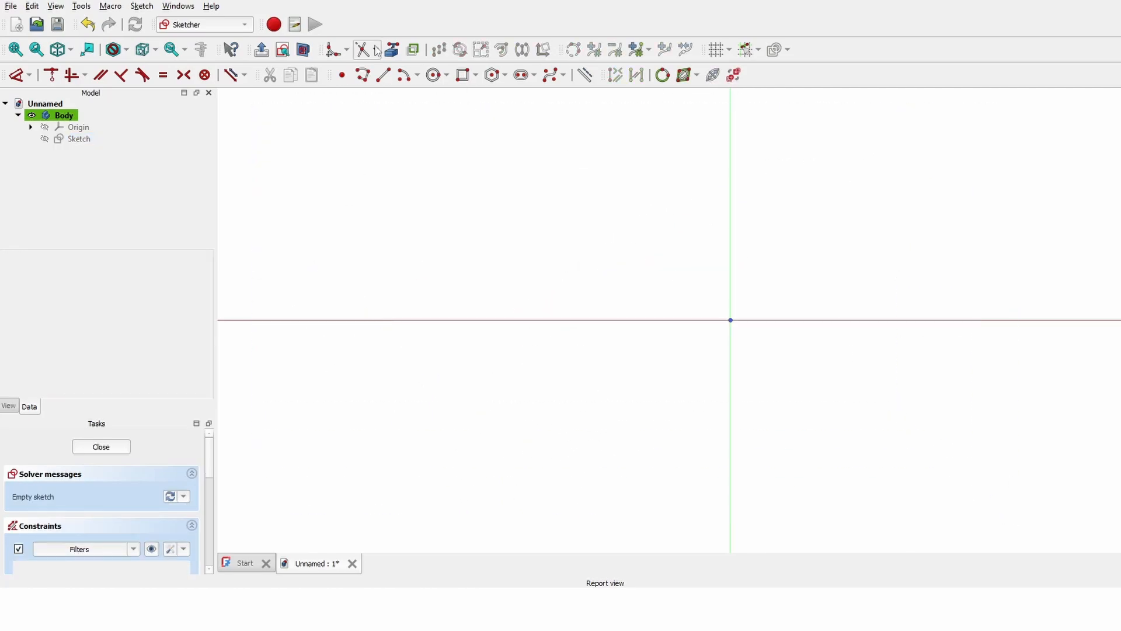
- Draw a closed four-edge polyline starting on the horizontal axis, with a vertical right edge
{"action": "left_click", "coordinate": [382, 76]}
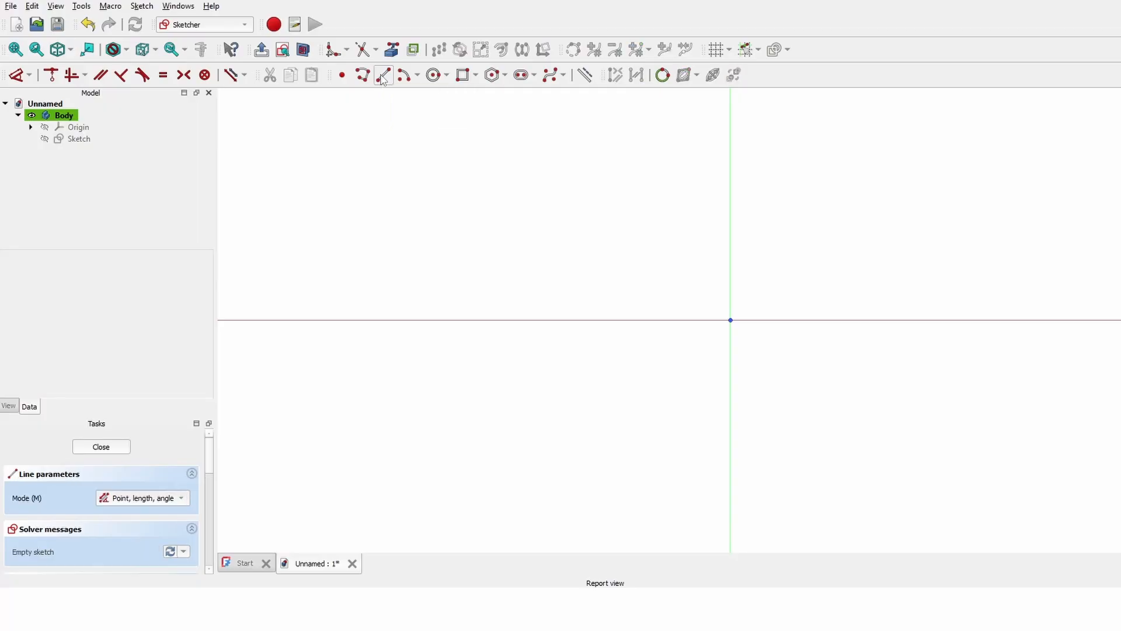
{"action": "left_click", "coordinate": [558, 319]}
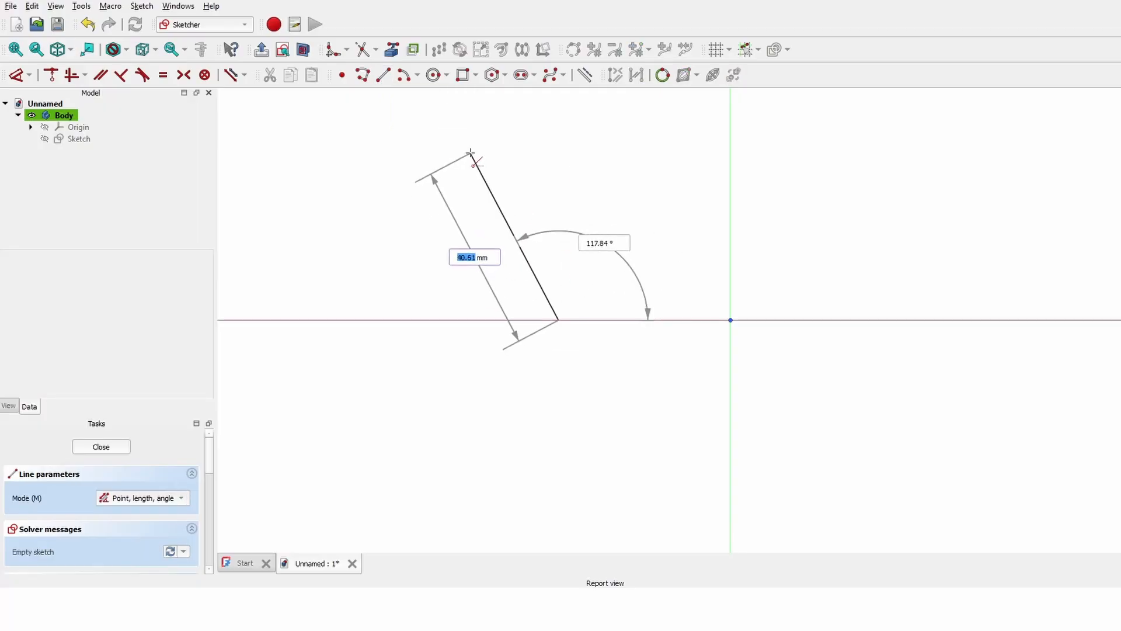
{"action": "left_click", "coordinate": [470, 153]}
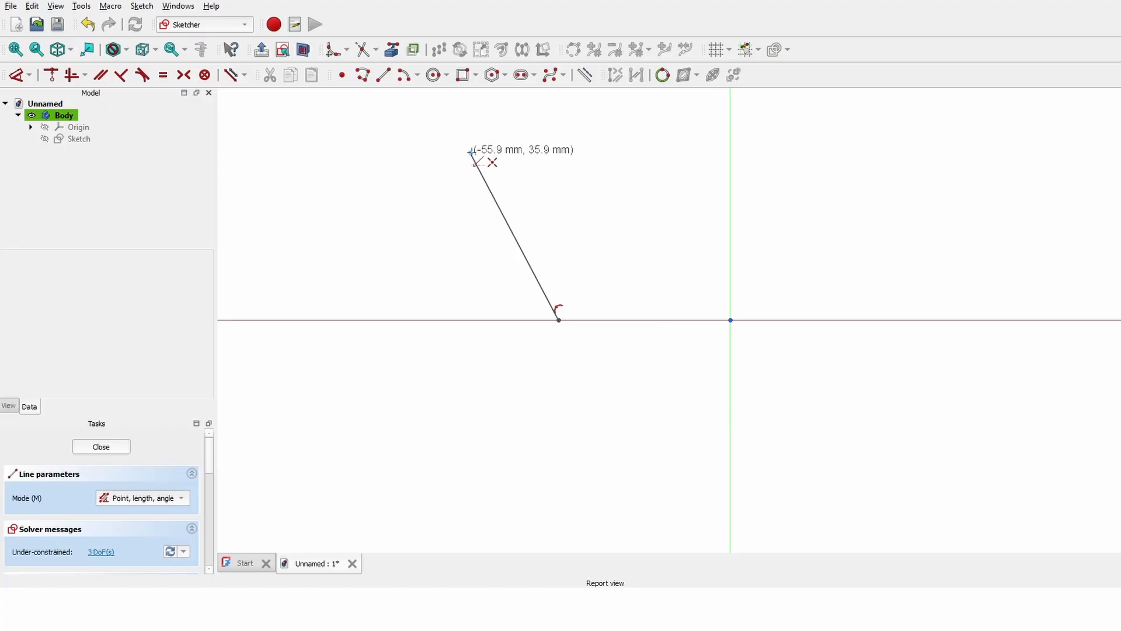
{"action": "left_click", "coordinate": [677, 143]}
{"action": "left_click", "coordinate": [677, 389]}
{"action": "left_click", "coordinate": [559, 320]}
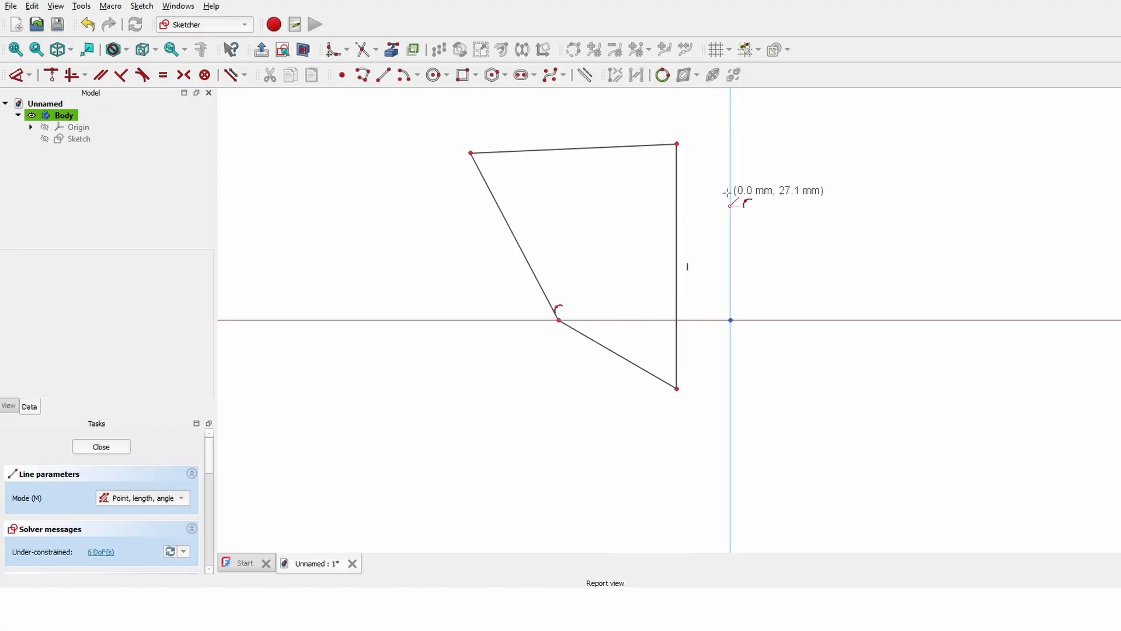
{"action": "key", "text": "Escape"}
{"action": "mouse_move", "coordinate": [799, 184]}
{"action": "middle_mouse_down"}
{"action": "mouse_move", "coordinate": [803, 258]}
{"action": "mouse_move", "coordinate": [724, 303]}
{"action": "mouse_move", "coordinate": [595, 324]}
{"action": "mouse_move", "coordinate": [692, 263]}
{"action": "mouse_move", "coordinate": [986, 255]}
{"action": "mouse_move", "coordinate": [800, 327]}
{"action": "mouse_move", "coordinate": [1074, 216]}
{"action": "middle_mouse_up"}
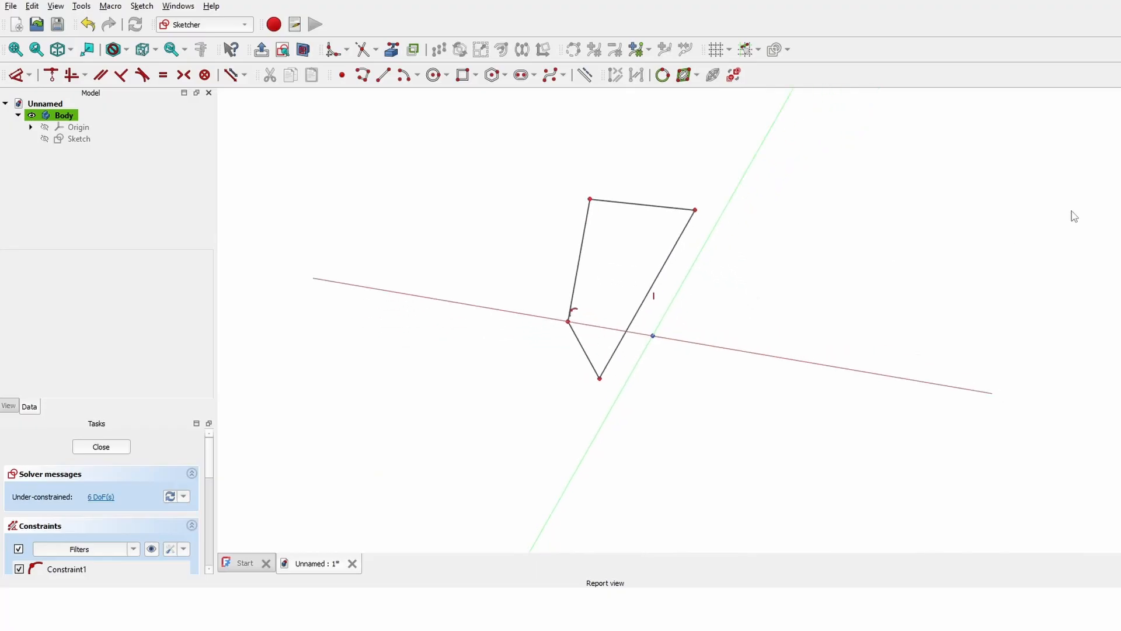
{"action": "mouse_move", "coordinate": [752, 270]}
{"action": "middle_mouse_down"}
{"action": "mouse_move", "coordinate": [816, 271]}
{"action": "mouse_move", "coordinate": [813, 300]}
{"action": "mouse_move", "coordinate": [589, 294]}
{"action": "mouse_move", "coordinate": [758, 270]}
{"action": "mouse_move", "coordinate": [788, 238]}
{"action": "mouse_move", "coordinate": [848, 233]}
{"action": "mouse_move", "coordinate": [780, 271]}
{"action": "mouse_move", "coordinate": [699, 268]}
{"action": "mouse_move", "coordinate": [806, 283]}
{"action": "mouse_move", "coordinate": [835, 255]}
{"action": "mouse_move", "coordinate": [765, 244]}
{"action": "middle_mouse_up"}
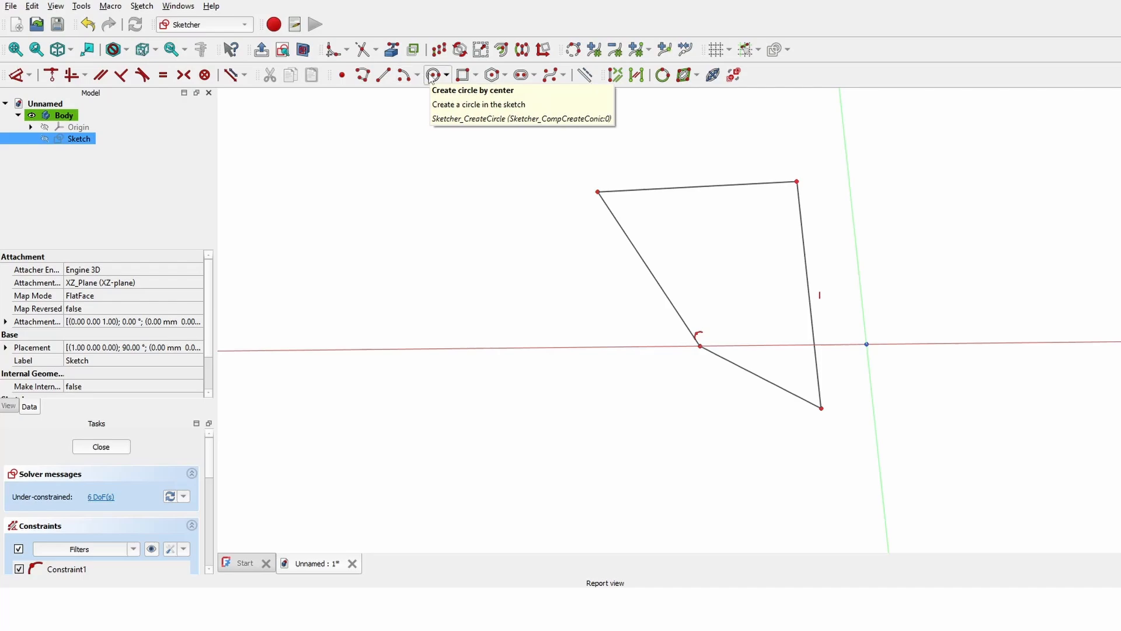
- Sketch a trial circle on the horizontal axis and a rectangle, then delete the rectangle
{"action": "left_click", "coordinate": [433, 76]}
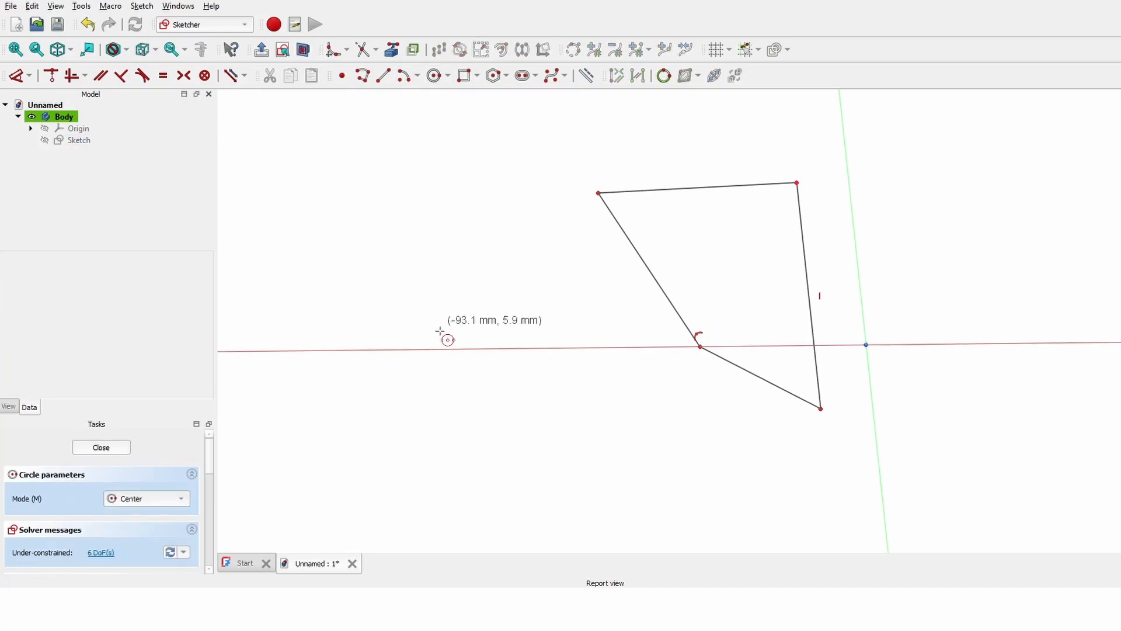
{"action": "left_click", "coordinate": [414, 348]}
{"action": "left_click", "coordinate": [474, 229]}
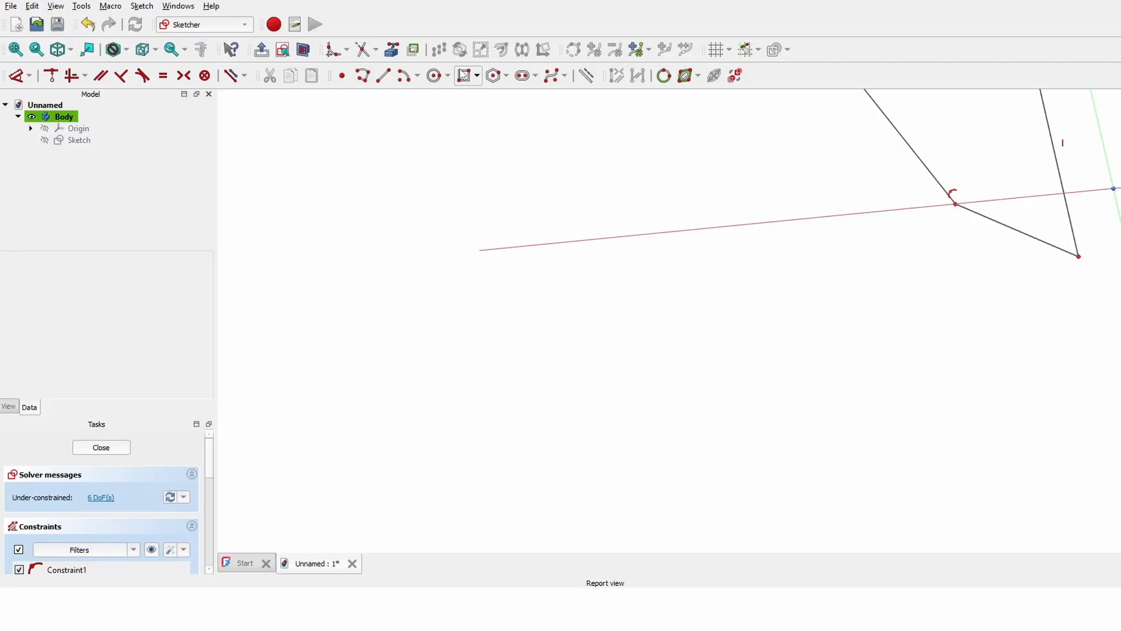
{"action": "left_click", "coordinate": [462, 75]}
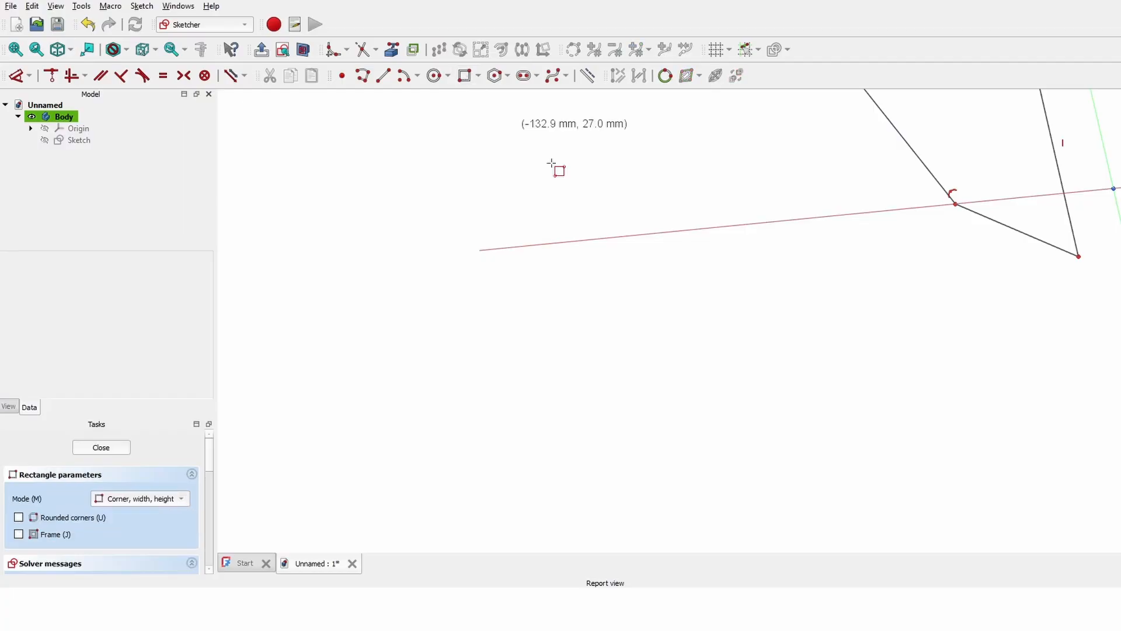
{"action": "left_click", "coordinate": [535, 291]}
{"action": "left_click", "coordinate": [743, 125]}
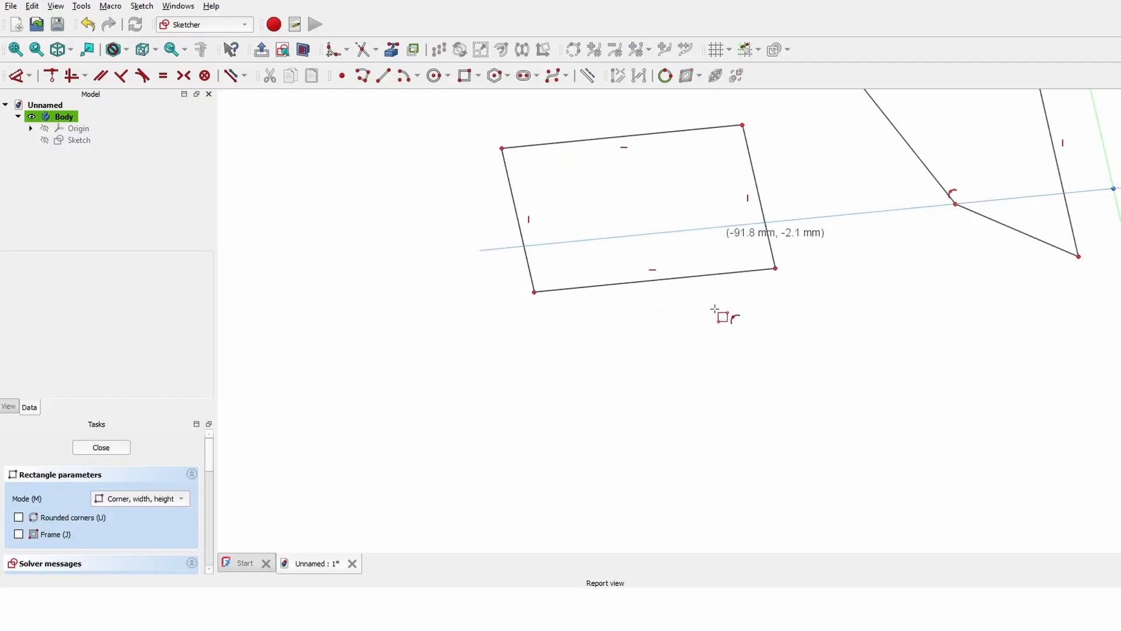
{"action": "middle_click_drag", "start_coordinate": [870, 363], "coordinate": [696, 485]}
{"action": "middle_click_drag", "start_coordinate": [773, 404], "coordinate": [720, 389]}
{"action": "key", "text": "Escape"}
{"action": "middle_click_drag", "start_coordinate": [314, 309], "coordinate": [428, 211]}
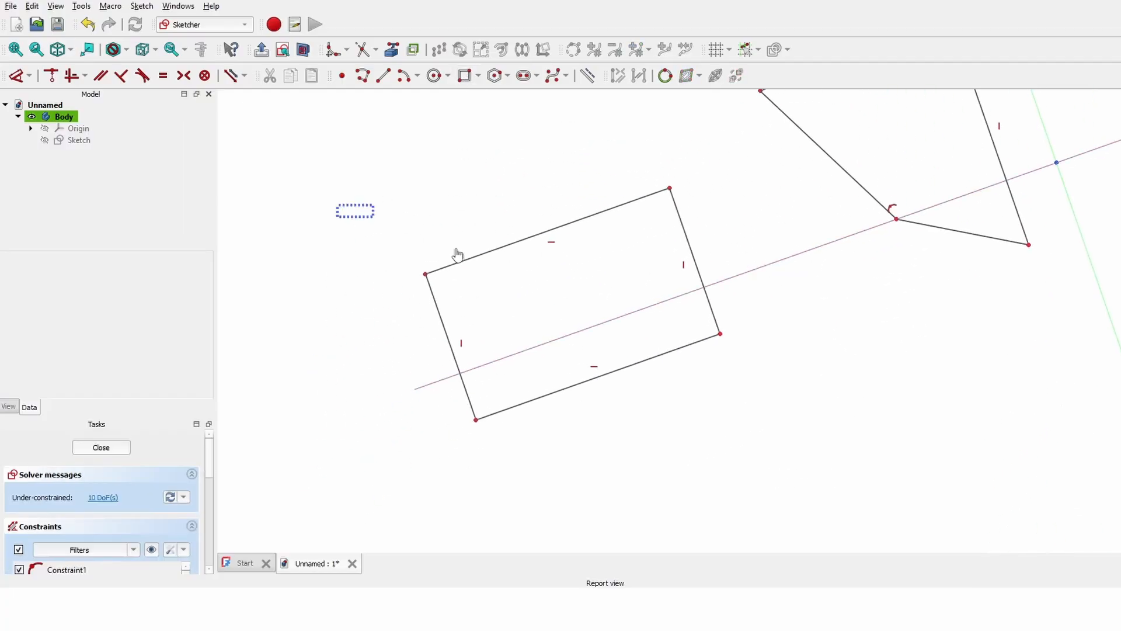
{"action": "left_click_drag", "start_coordinate": [457, 255], "coordinate": [861, 440]}
{"action": "key", "text": "Delete"}
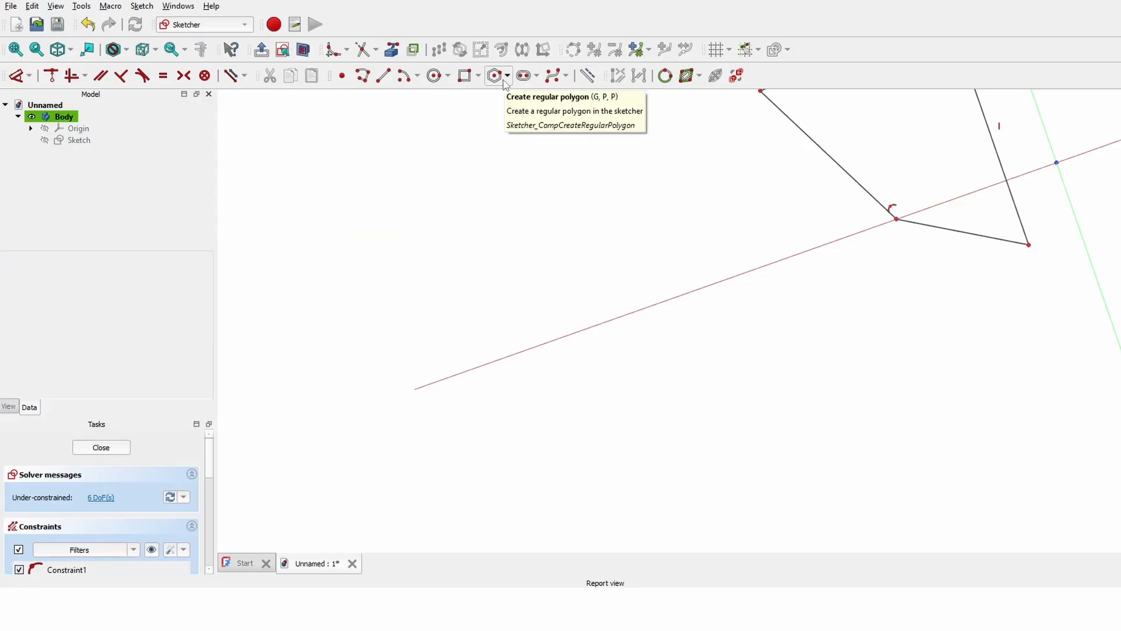
- Place a 19-sided regular polygon, then drag the profile's top corners to the right
{"action": "left_click", "coordinate": [506, 80]}
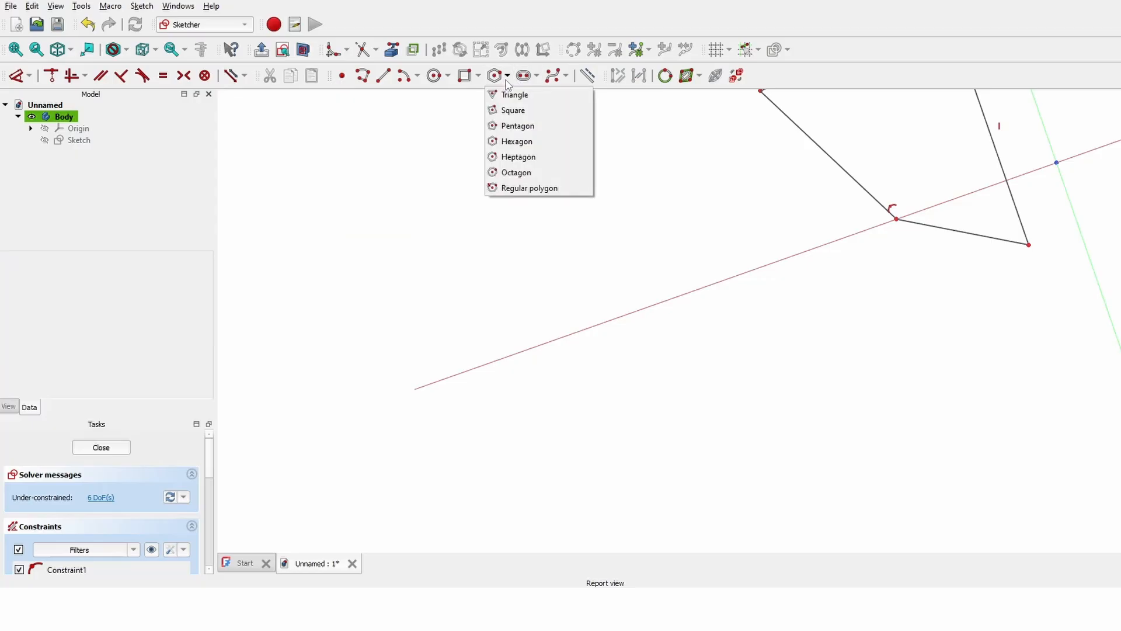
{"action": "left_click", "coordinate": [529, 188]}
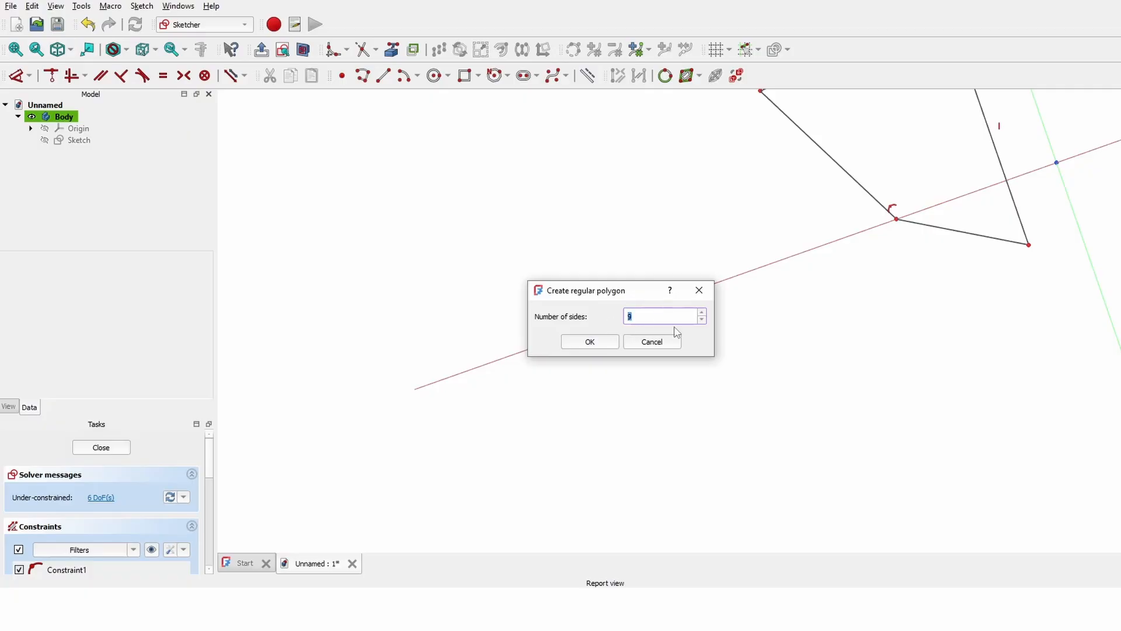
{"action": "type", "text": "19"}
{"action": "key", "text": "Return"}
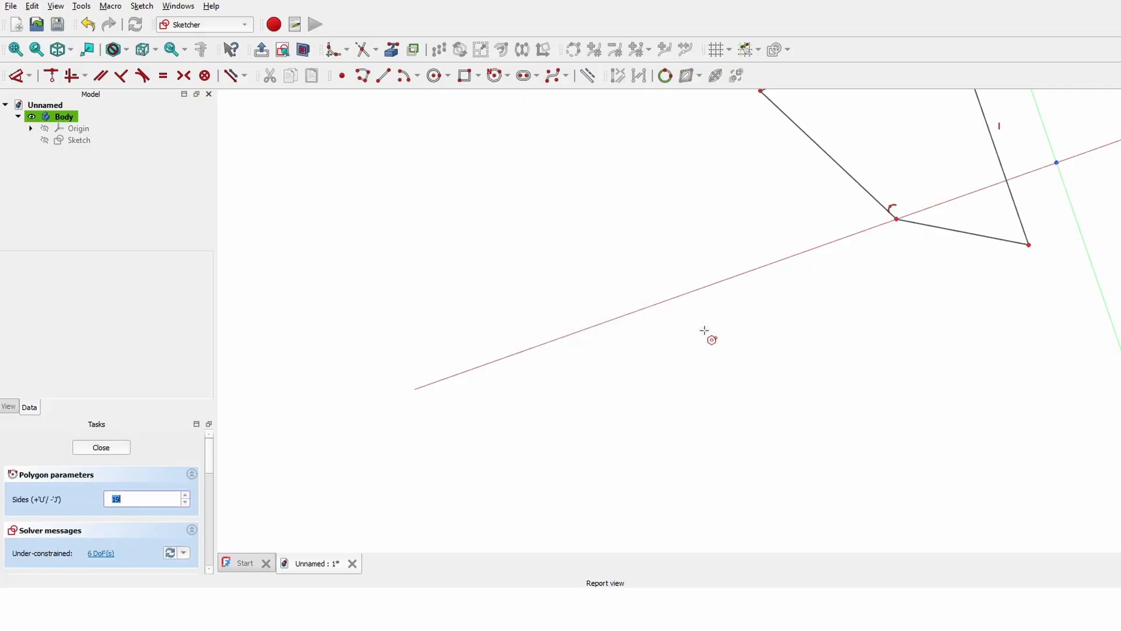
{"action": "left_click", "coordinate": [505, 311]}
{"action": "left_click", "coordinate": [450, 150]}
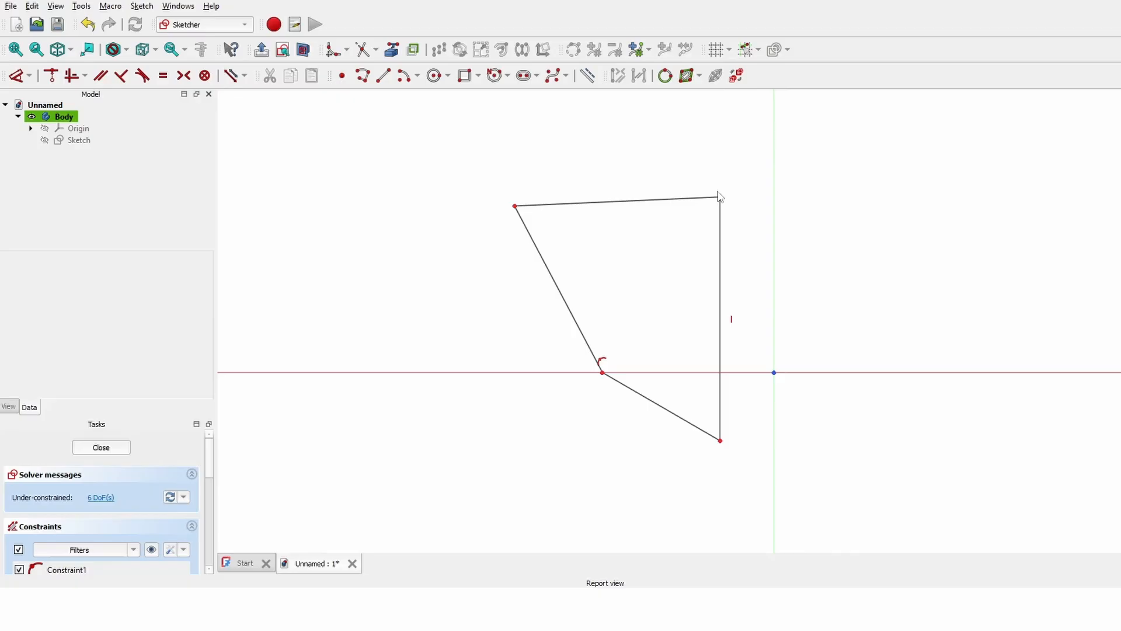
{"action": "left_click_drag", "start_coordinate": [719, 196], "coordinate": [984, 193]}
{"action": "left_click_drag", "start_coordinate": [516, 209], "coordinate": [618, 202]}
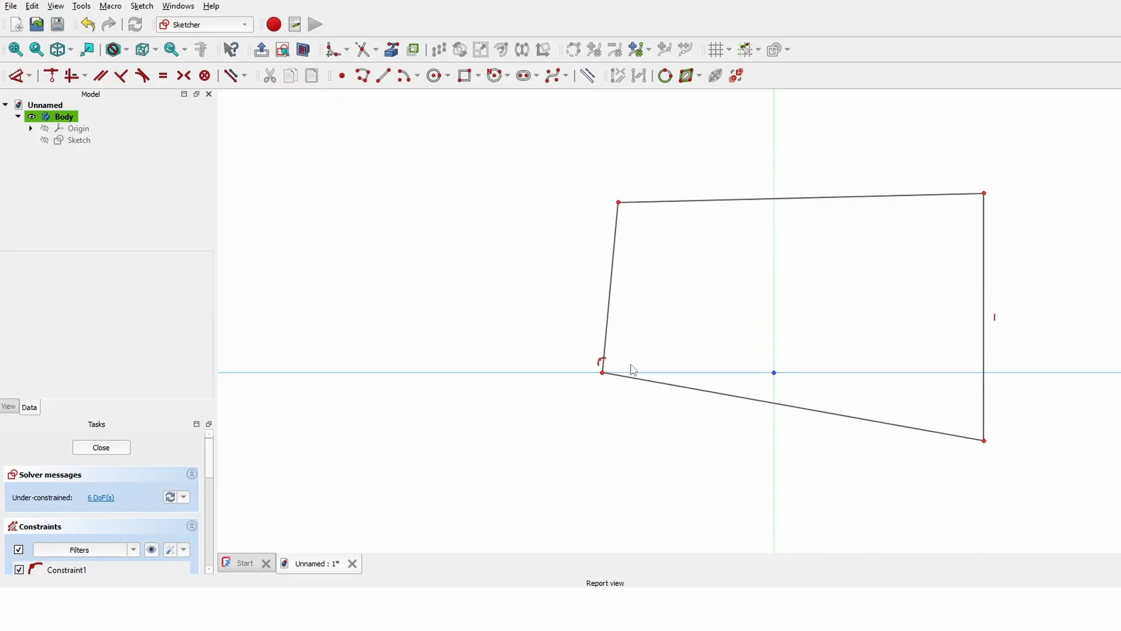
- Drag the profile's corners and top edge into a long tapered shape, viewed face-on
{"action": "left_click_drag", "start_coordinate": [601, 374], "coordinate": [466, 480]}
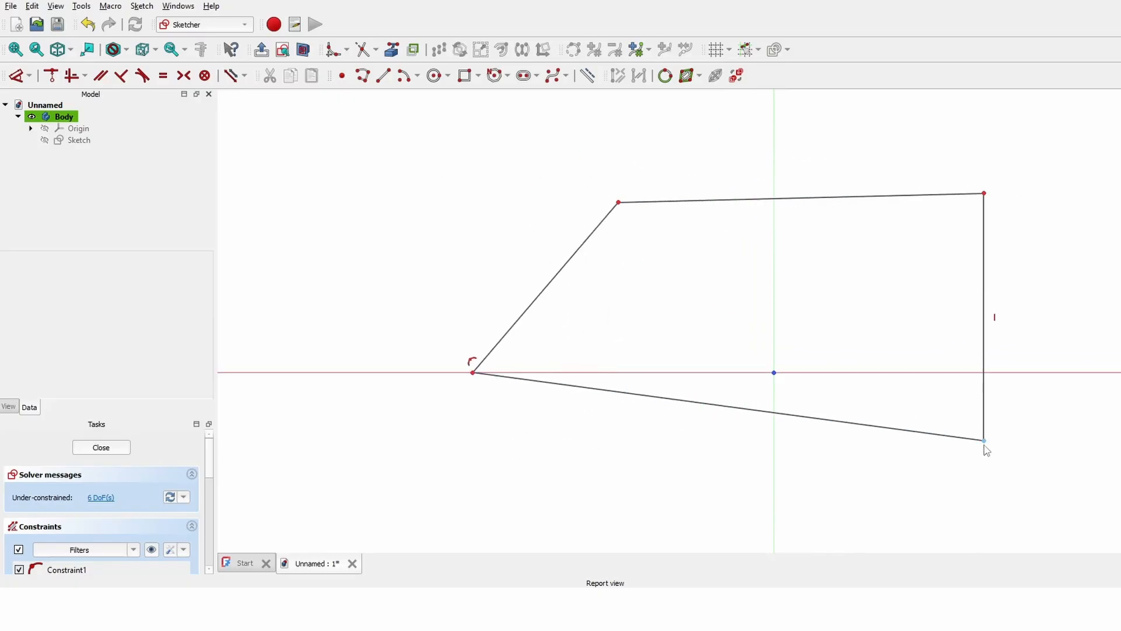
{"action": "left_click_drag", "start_coordinate": [984, 446], "coordinate": [668, 267]}
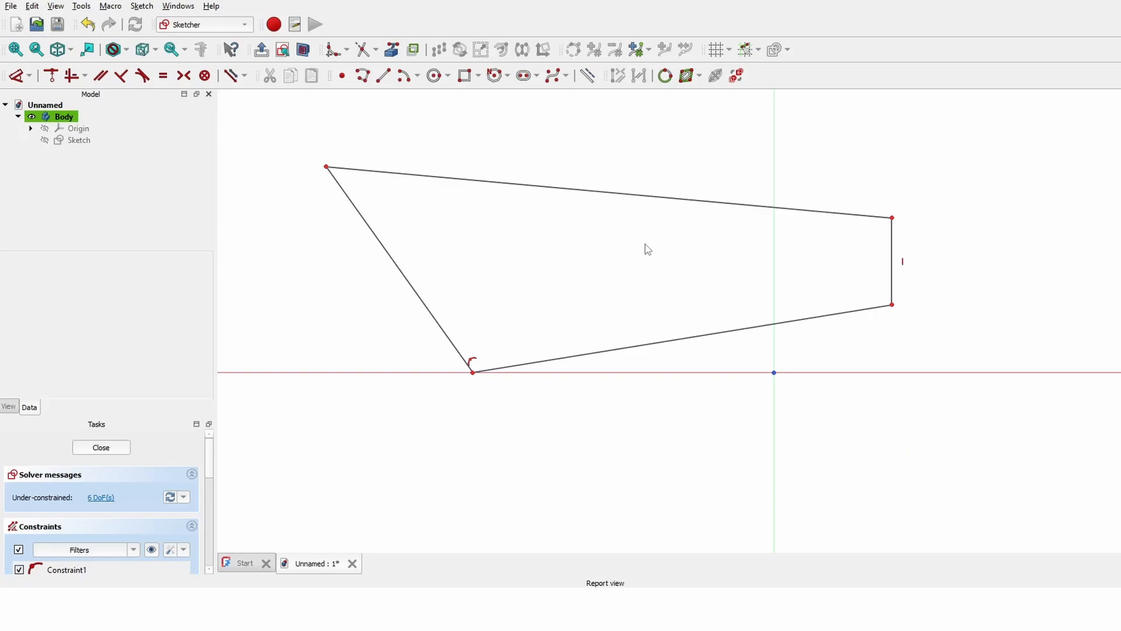
{"action": "mouse_move", "coordinate": [575, 257]}
{"action": "middle_mouse_down"}
{"action": "mouse_move", "coordinate": [679, 281]}
{"action": "mouse_move", "coordinate": [521, 356]}
{"action": "mouse_move", "coordinate": [748, 360]}
{"action": "mouse_move", "coordinate": [748, 317]}
{"action": "middle_mouse_up"}
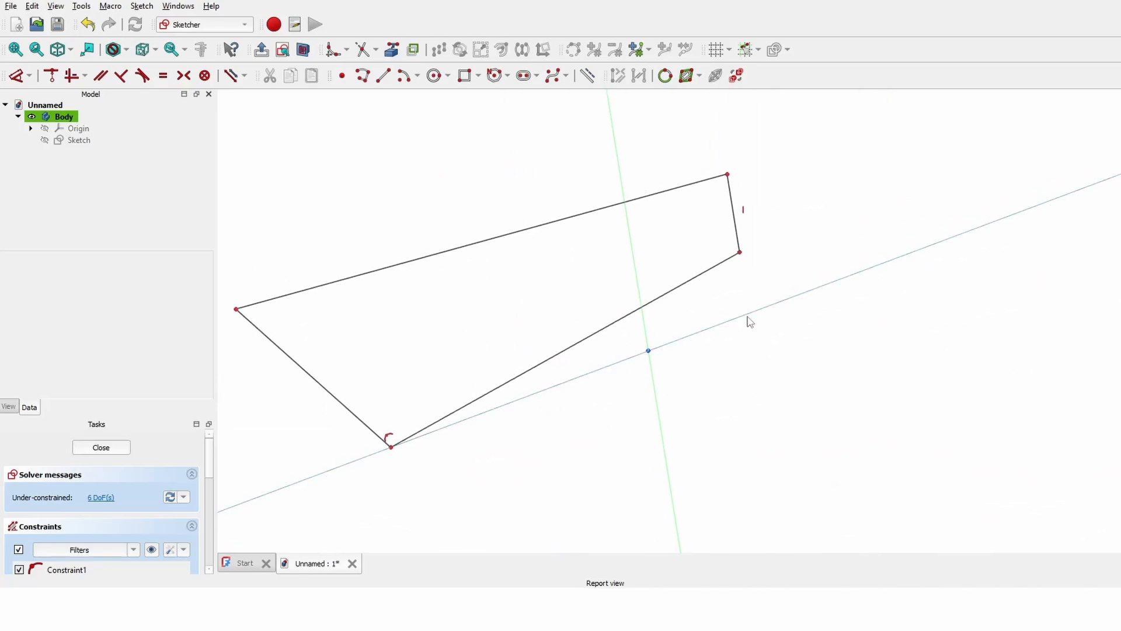
{"action": "left_click", "coordinate": [282, 49]}
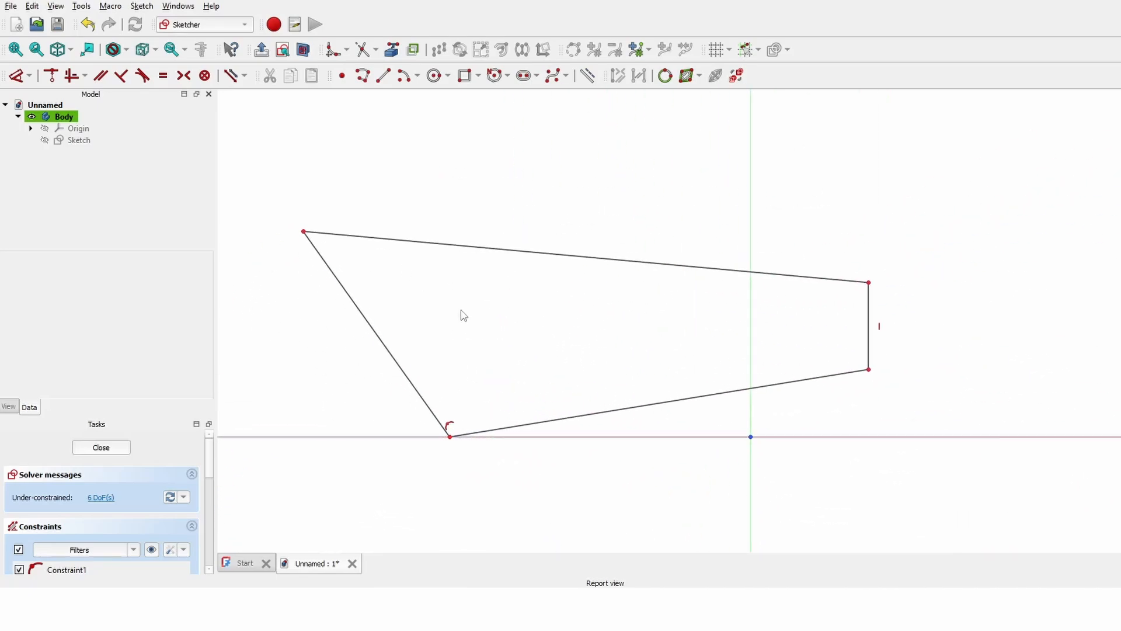
{"action": "middle_click_drag", "start_coordinate": [463, 316], "coordinate": [476, 220]}
{"action": "left_click_drag", "start_coordinate": [523, 165], "coordinate": [428, 153]}
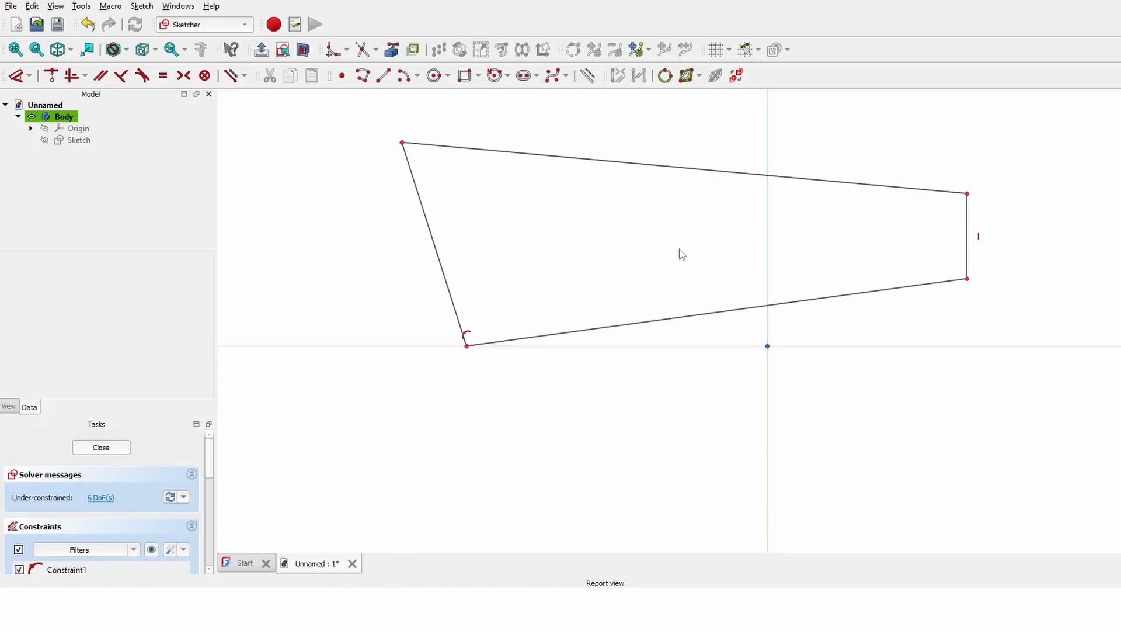
{"action": "middle_click_drag", "start_coordinate": [681, 253], "coordinate": [657, 326]}
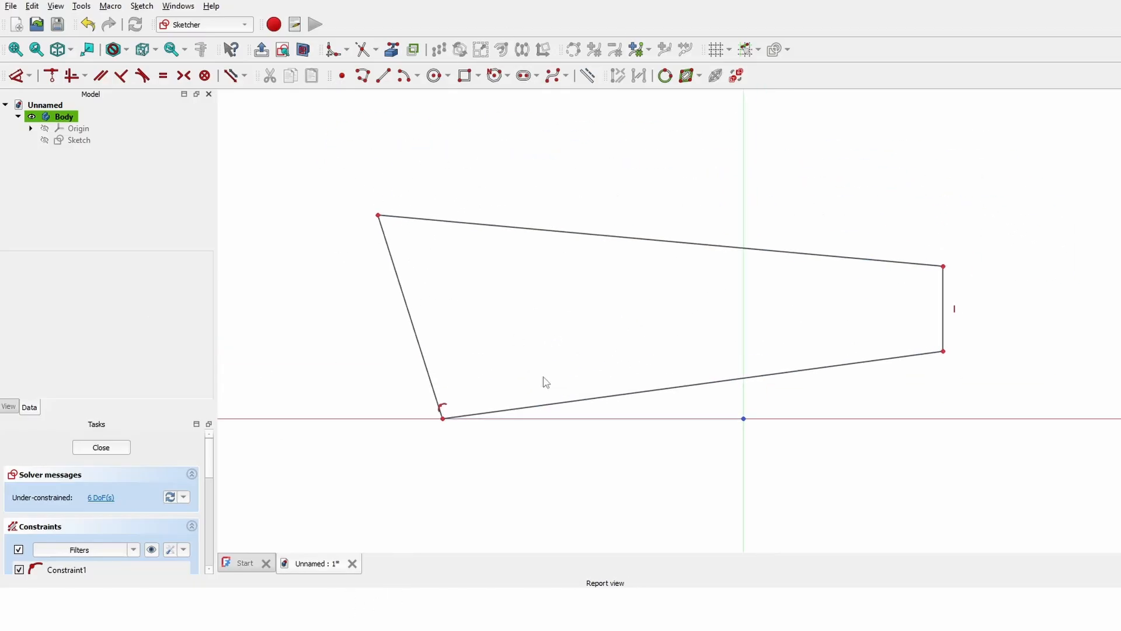
- Constrain the top and bottom lines horizontal and the left line vertical, then square the outline
{"action": "left_click", "coordinate": [85, 76]}
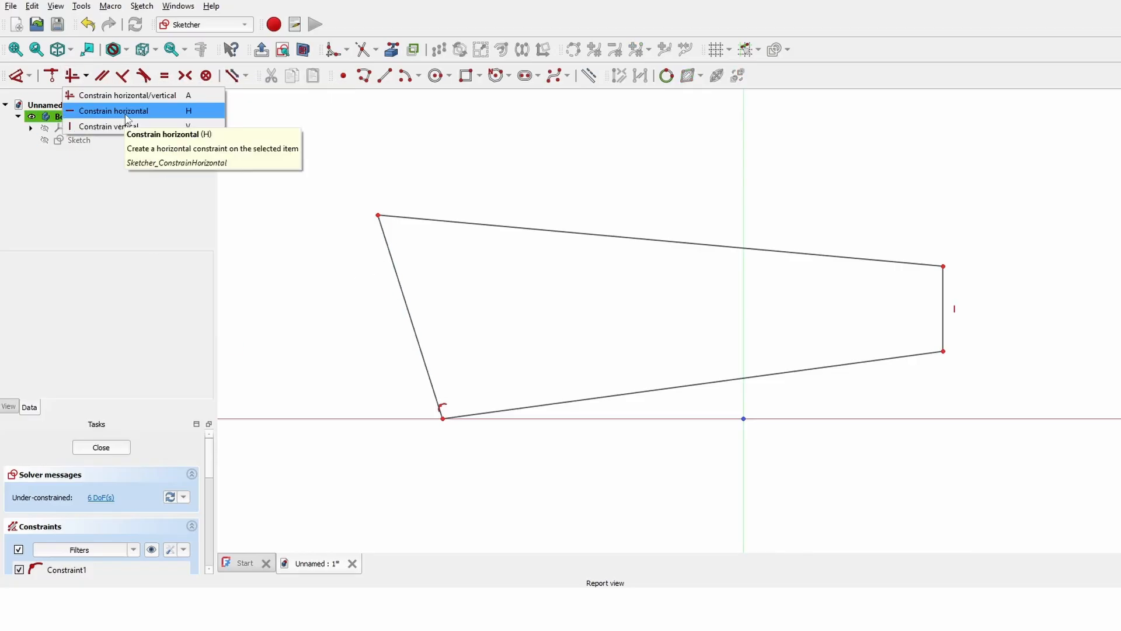
{"action": "left_click", "coordinate": [125, 116]}
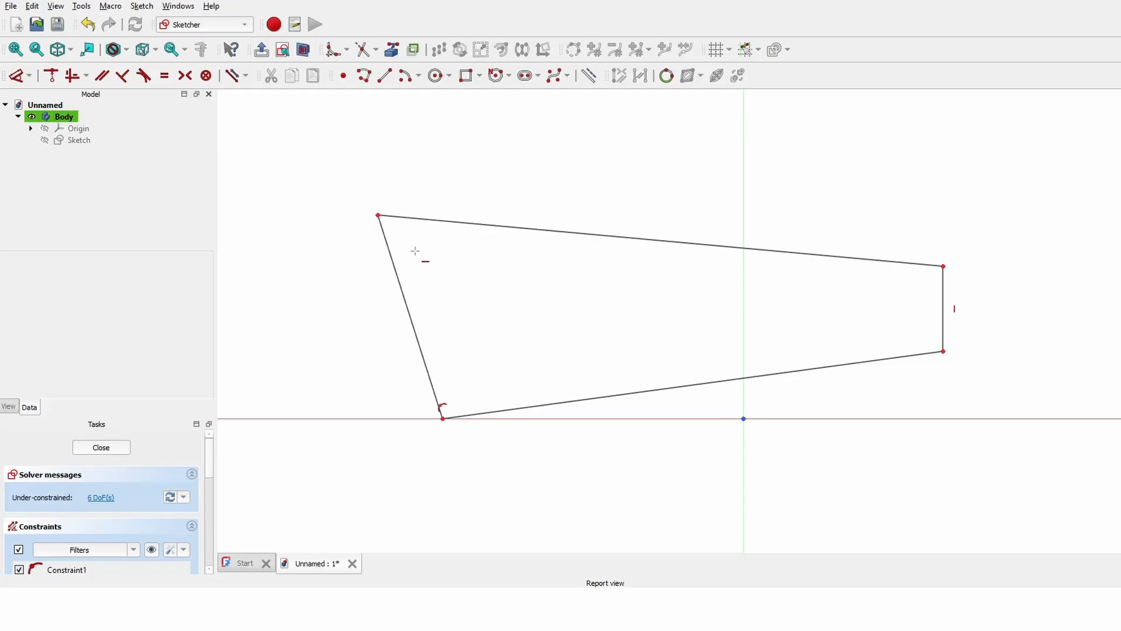
{"action": "left_click", "coordinate": [563, 236]}
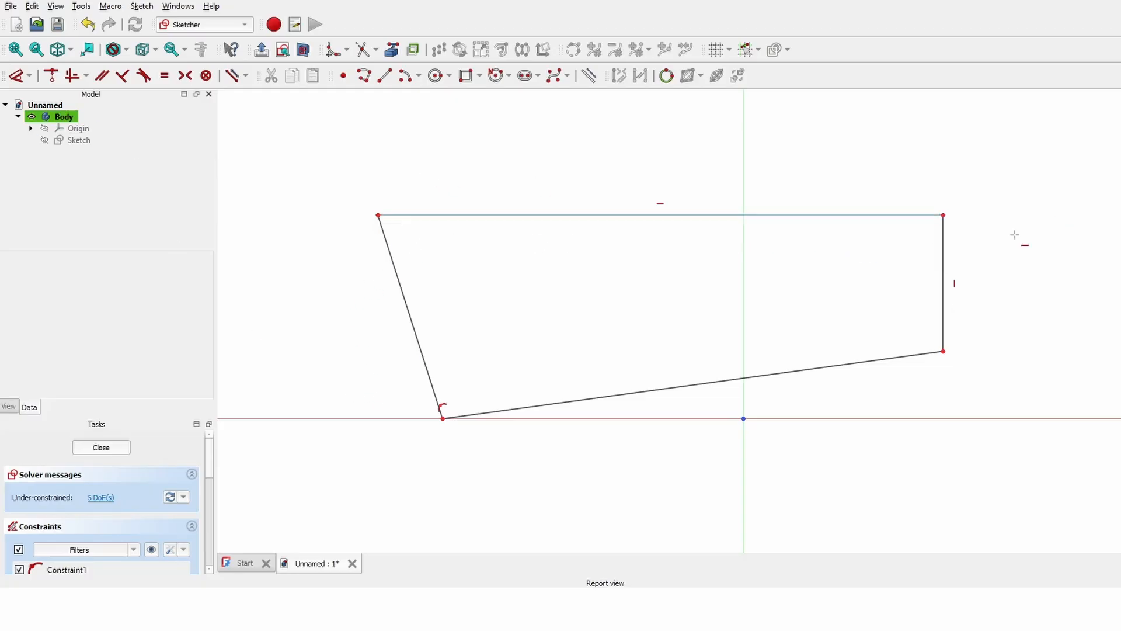
{"action": "left_click", "coordinate": [590, 393]}
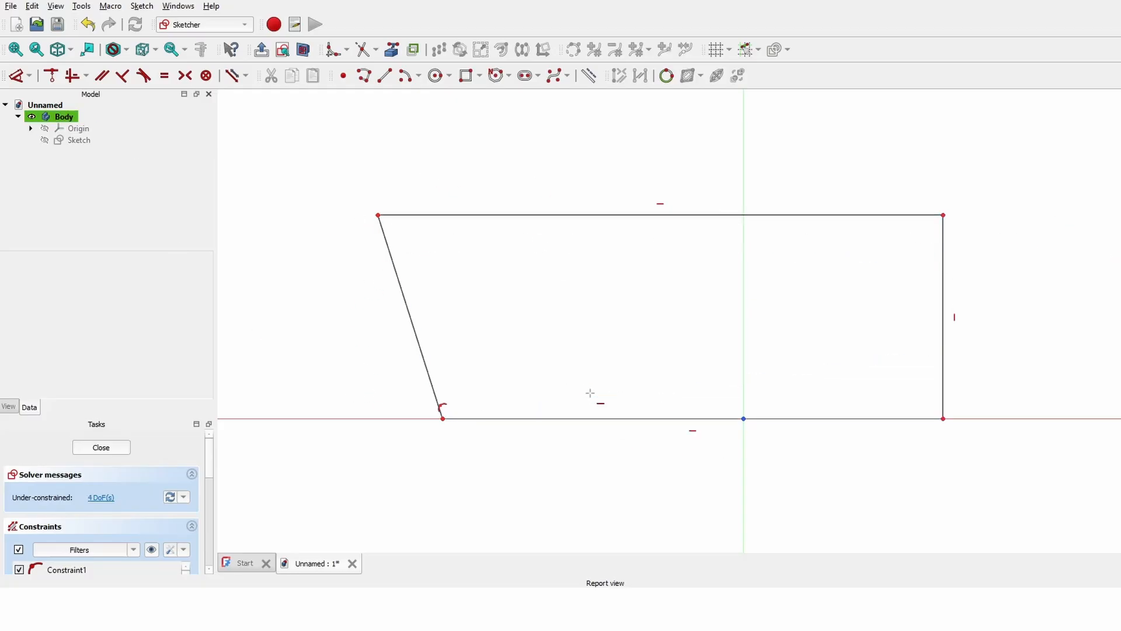
{"action": "left_click", "coordinate": [85, 75]}
{"action": "left_click", "coordinate": [120, 128]}
{"action": "left_click", "coordinate": [400, 272]}
{"action": "key", "text": "Escape"}
{"action": "mouse_move", "coordinate": [497, 215]}
{"action": "left_mouse_down"}
{"action": "mouse_move", "coordinate": [545, 118]}
{"action": "mouse_move", "coordinate": [478, 226]}
{"action": "mouse_move", "coordinate": [483, 217]}
{"action": "left_mouse_up"}
{"action": "scroll", "coordinate": [562, 238], "scroll_direction": "down", "scroll_amount": 1}
{"action": "left_click_drag", "start_coordinate": [453, 301], "coordinate": [579, 196]}
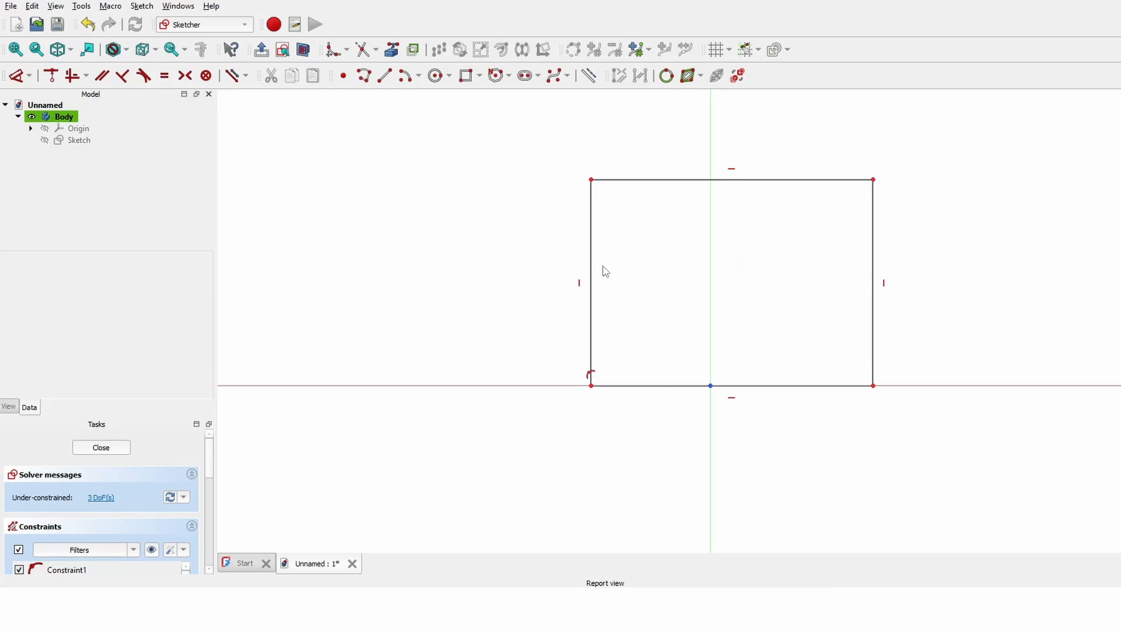
- Dimension the left edge at 100 mm height, undoing the mistaken 2,540 mm edit
{"action": "left_click", "coordinate": [20, 79]}
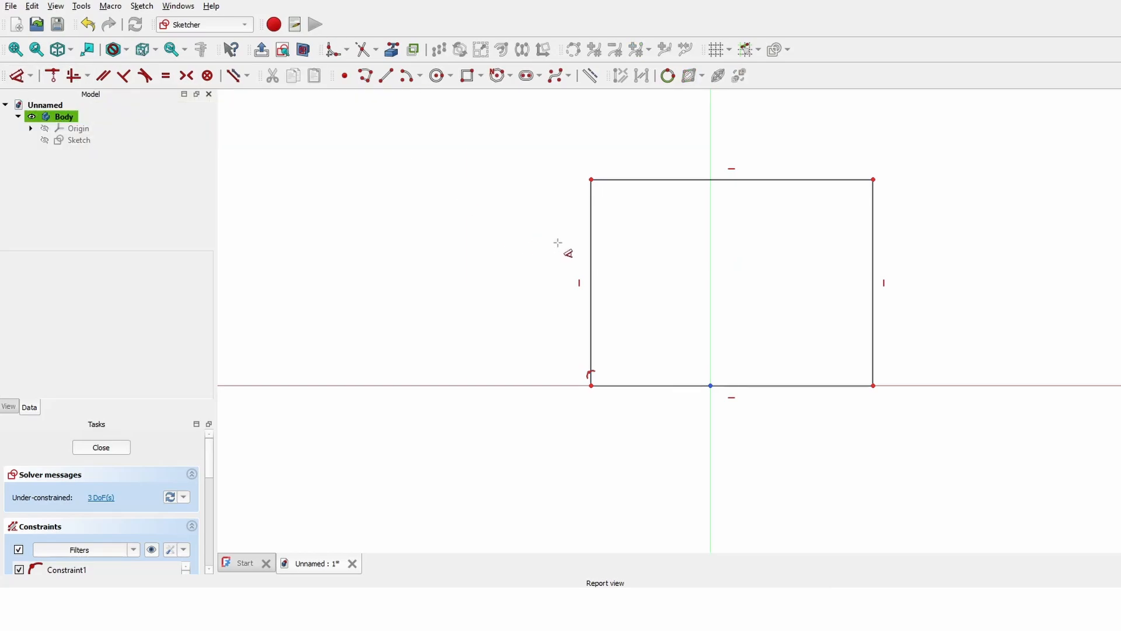
{"action": "left_click", "coordinate": [591, 251]}
{"action": "left_click", "coordinate": [467, 257]}
{"action": "key", "text": "Return"}
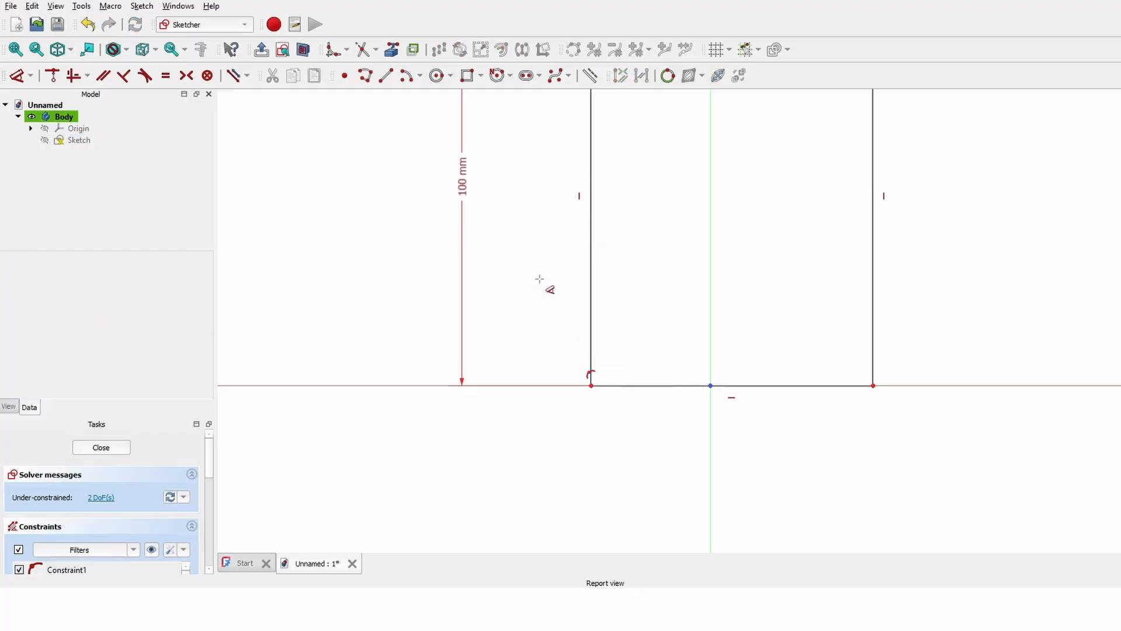
{"action": "double_click", "coordinate": [479, 176]}
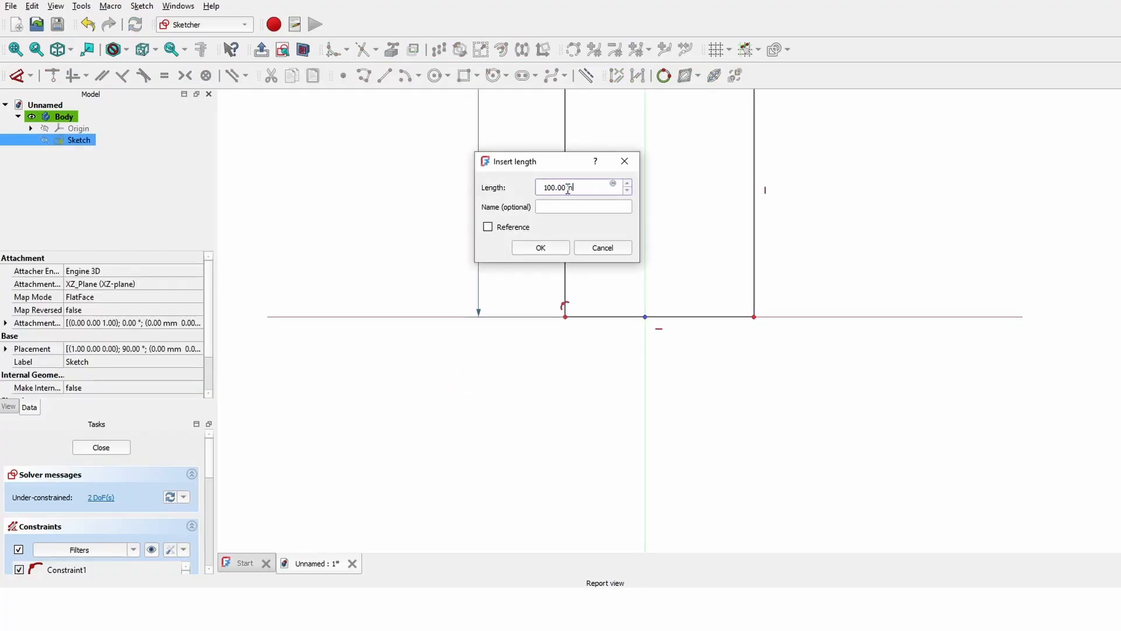
{"action": "key", "text": "Return"}
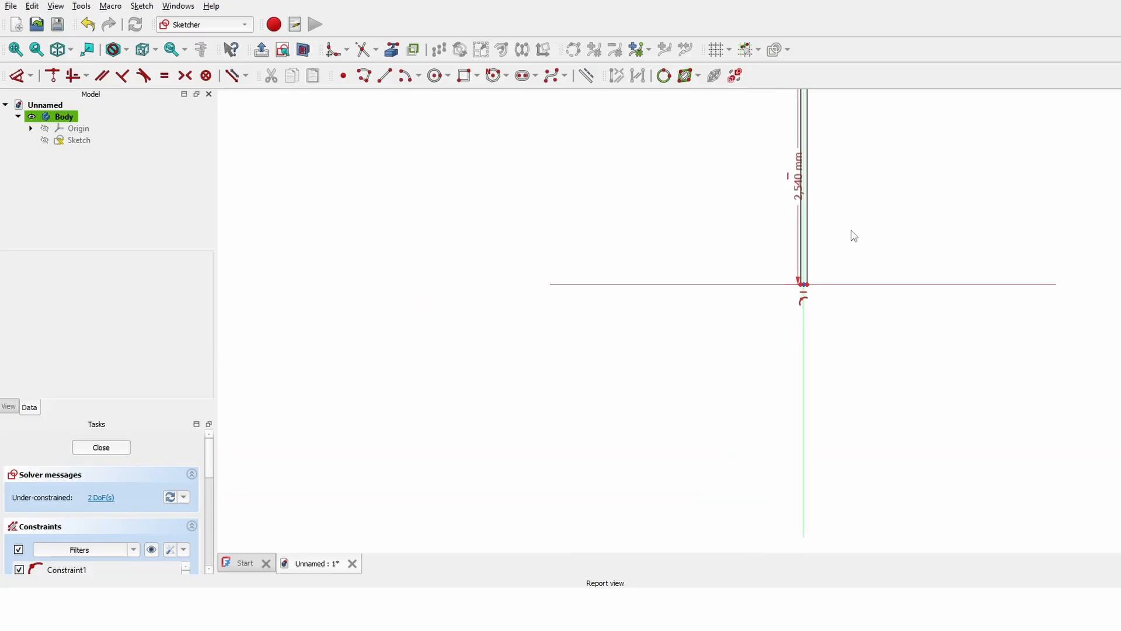
{"action": "key", "text": "ctrl+z"}
{"action": "scroll", "coordinate": [896, 321], "scroll_direction": "up", "scroll_amount": 4}
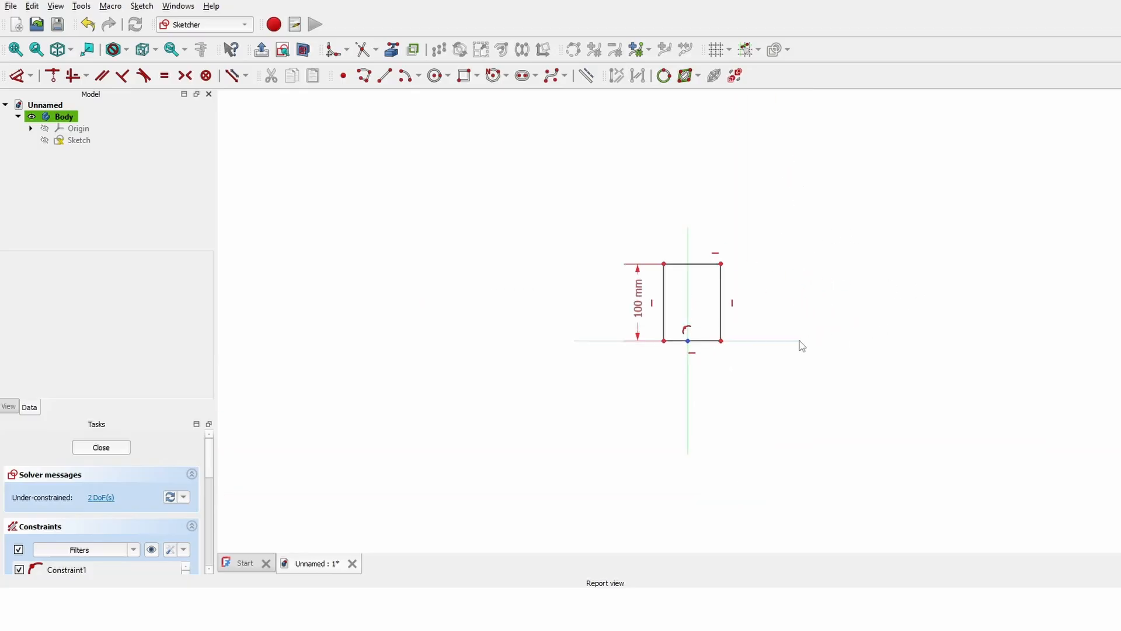
- Dimension the top edge at 150 mm width, then slide the rectangle along the axis
{"action": "left_click", "coordinate": [18, 76]}
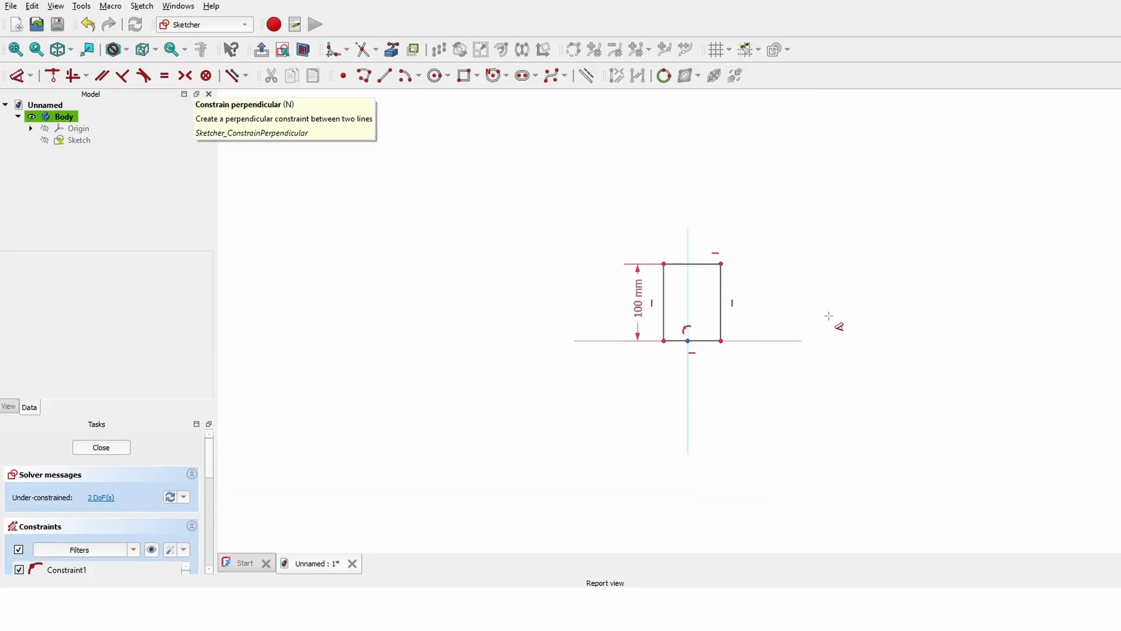
{"action": "left_click", "coordinate": [700, 264]}
{"action": "left_click", "coordinate": [703, 201]}
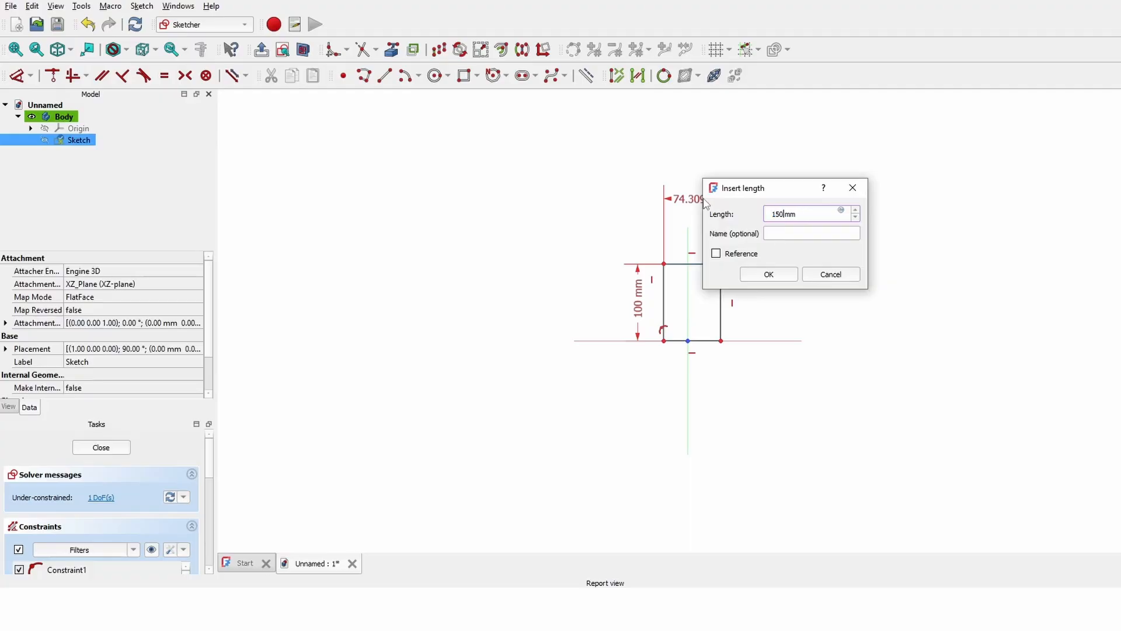
{"action": "key", "text": "Return"}
{"action": "scroll", "coordinate": [741, 268], "scroll_direction": "up", "scroll_amount": 2}
{"action": "middle_click_drag", "start_coordinate": [741, 268], "coordinate": [681, 318]}
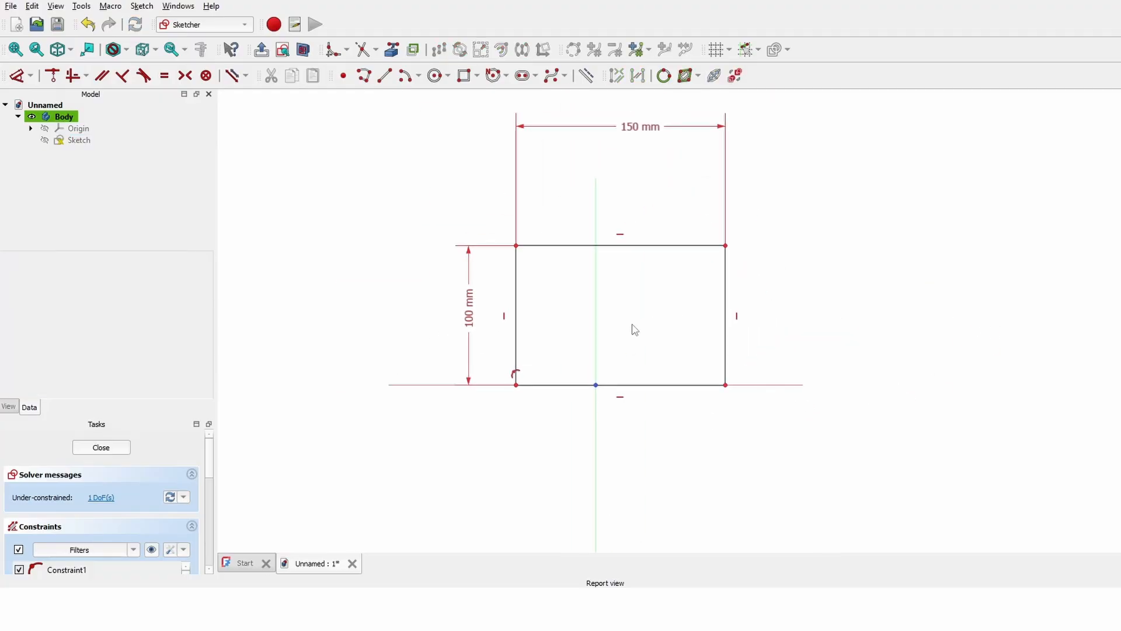
{"action": "left_click_drag", "start_coordinate": [522, 345], "coordinate": [688, 383]}
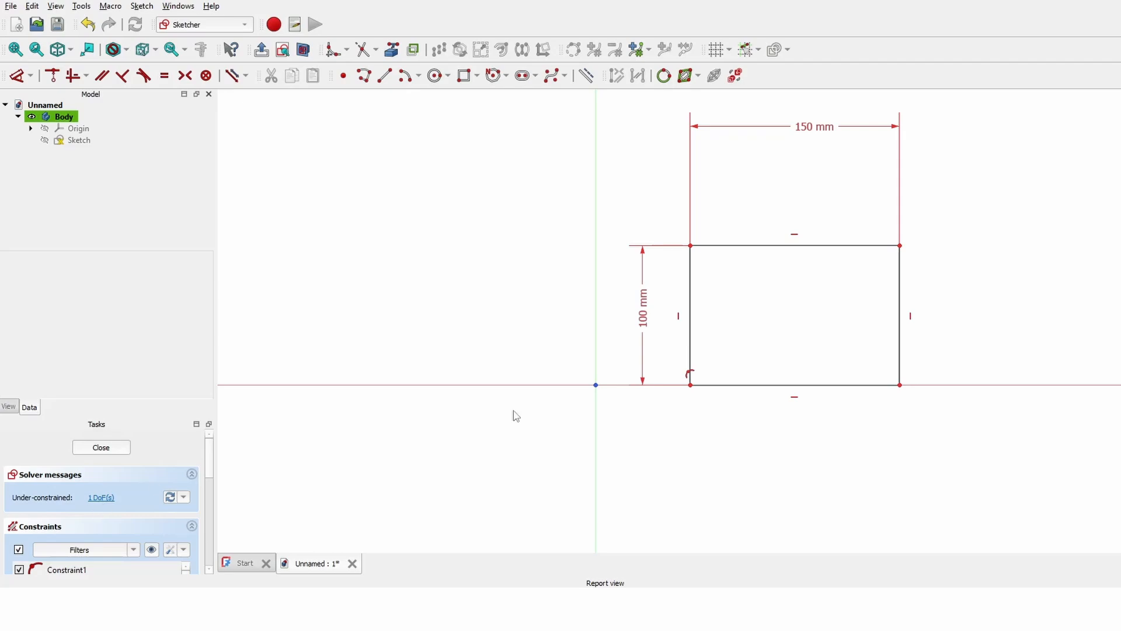
{"action": "left_click_drag", "start_coordinate": [690, 332], "coordinate": [515, 363]}
{"action": "mouse_move", "coordinate": [724, 245]}
{"action": "left_mouse_down"}
{"action": "mouse_move", "coordinate": [923, 368]}
{"action": "mouse_move", "coordinate": [898, 426]}
{"action": "mouse_move", "coordinate": [698, 415]}
{"action": "mouse_move", "coordinate": [716, 432]}
{"action": "left_mouse_up"}
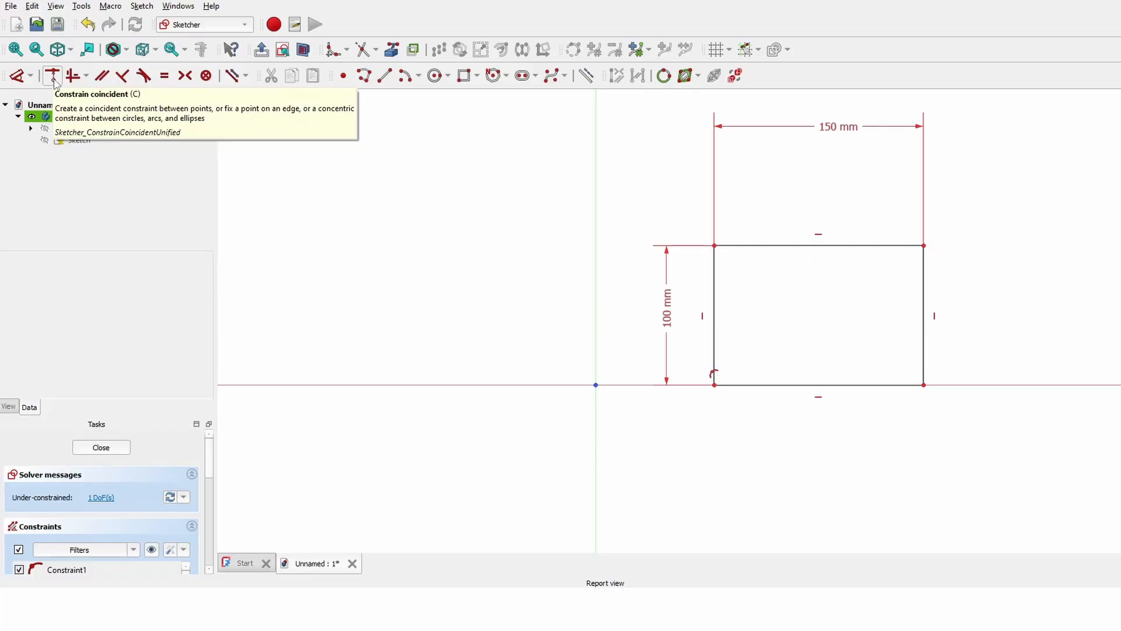
- Make the rectangle's lower-left corner coincident with the sketch origin, then leave the sketch
{"action": "left_click", "coordinate": [54, 81]}
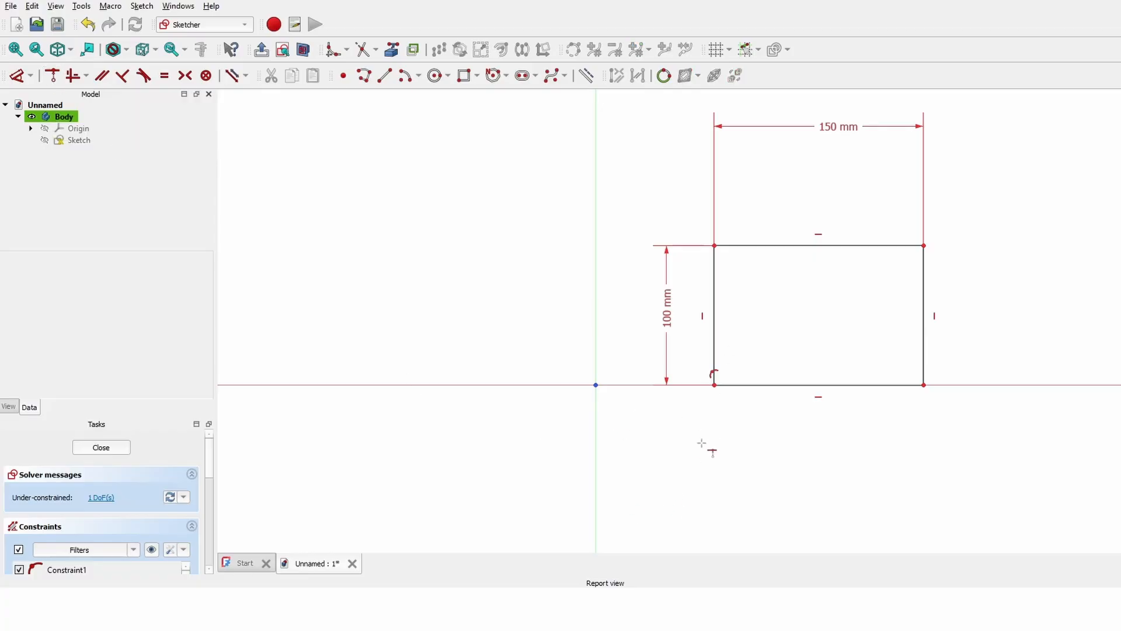
{"action": "scroll", "coordinate": [701, 444], "scroll_direction": "up", "scroll_amount": 4}
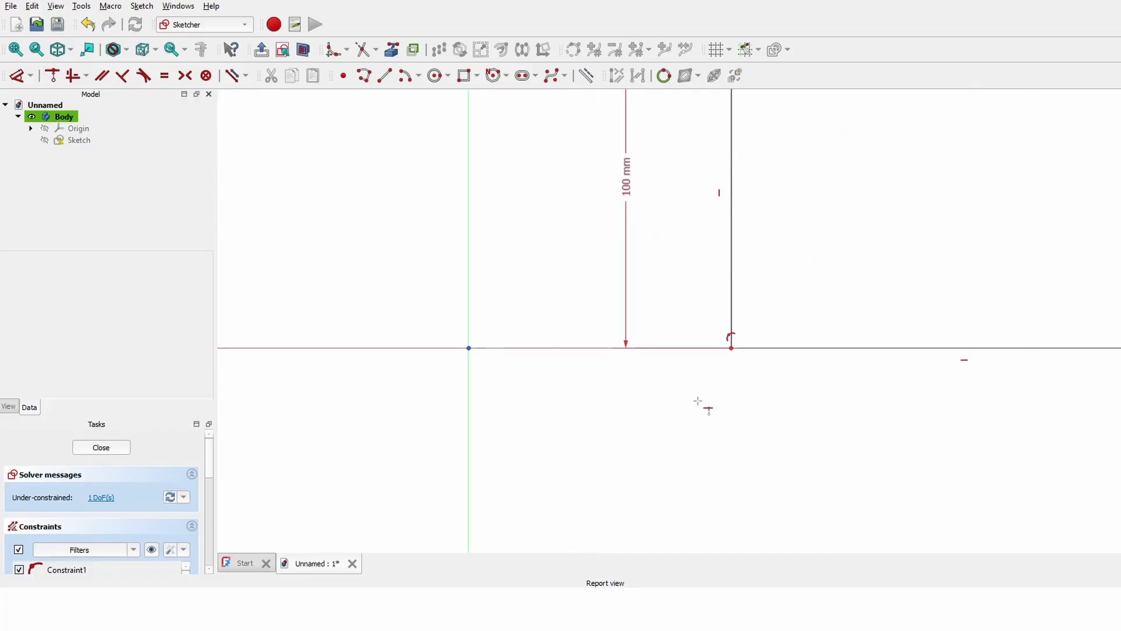
{"action": "left_click", "coordinate": [732, 348]}
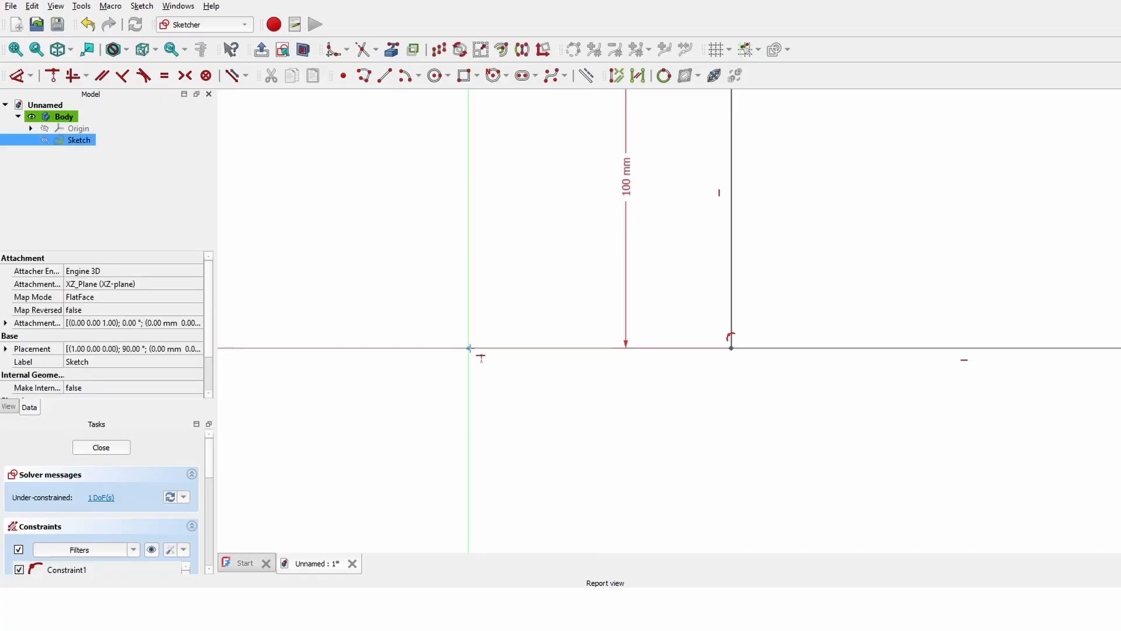
{"action": "left_click", "coordinate": [469, 349]}
{"action": "scroll", "coordinate": [569, 427], "scroll_direction": "down", "scroll_amount": 3}
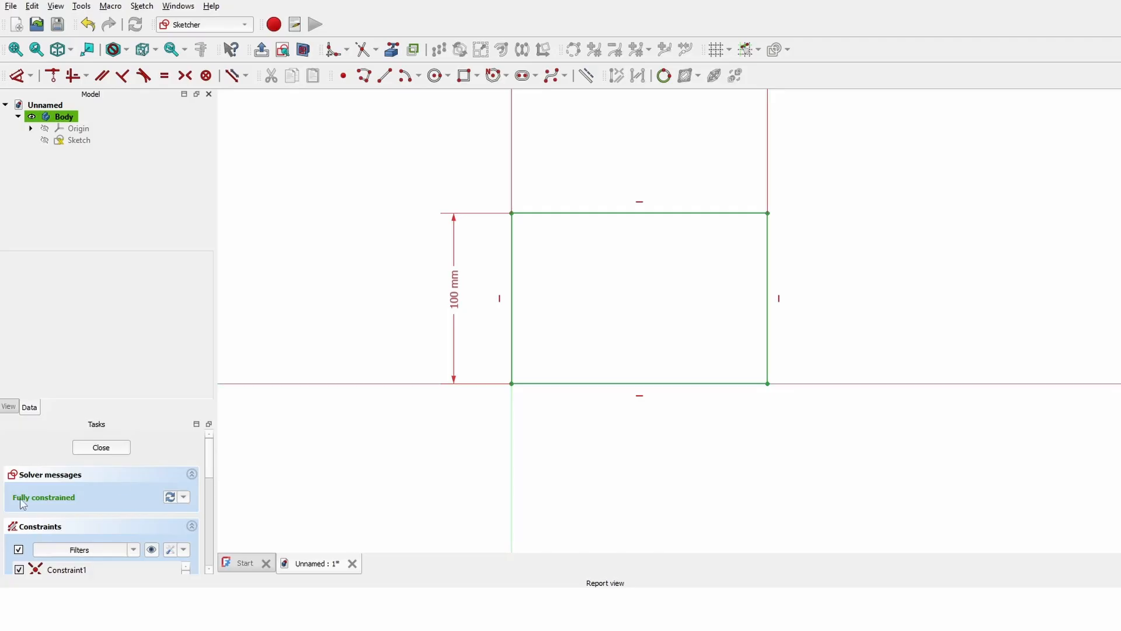
{"action": "mouse_move", "coordinate": [622, 247]}
{"action": "middle_mouse_down"}
{"action": "mouse_move", "coordinate": [726, 249]}
{"action": "mouse_move", "coordinate": [651, 283]}
{"action": "mouse_move", "coordinate": [666, 327]}
{"action": "middle_mouse_up"}
{"action": "key", "text": "Escape"}
{"action": "scroll", "coordinate": [797, 351], "scroll_direction": "down", "scroll_amount": 4}
{"action": "scroll", "coordinate": [796, 351], "scroll_direction": "down", "scroll_amount": 1}
{"action": "mouse_move", "coordinate": [849, 443]}
{"action": "middle_mouse_down"}
{"action": "mouse_move", "coordinate": [496, 290]}
{"action": "mouse_move", "coordinate": [501, 276]}
{"action": "middle_mouse_up"}
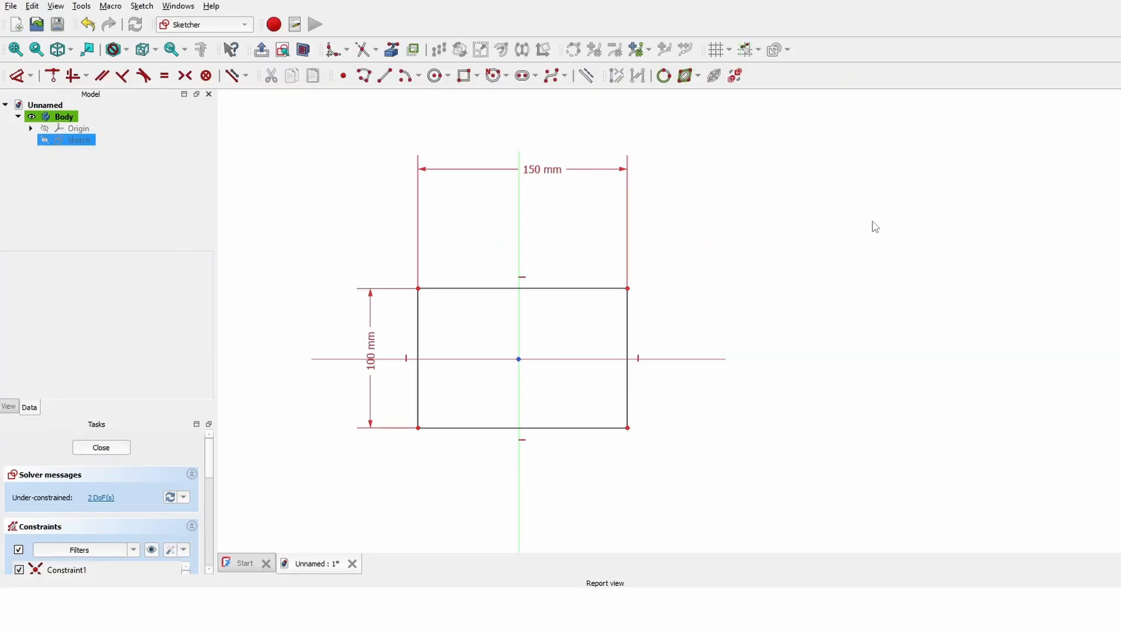
{"action": "left_click_drag", "start_coordinate": [629, 329], "coordinate": [624, 330]}
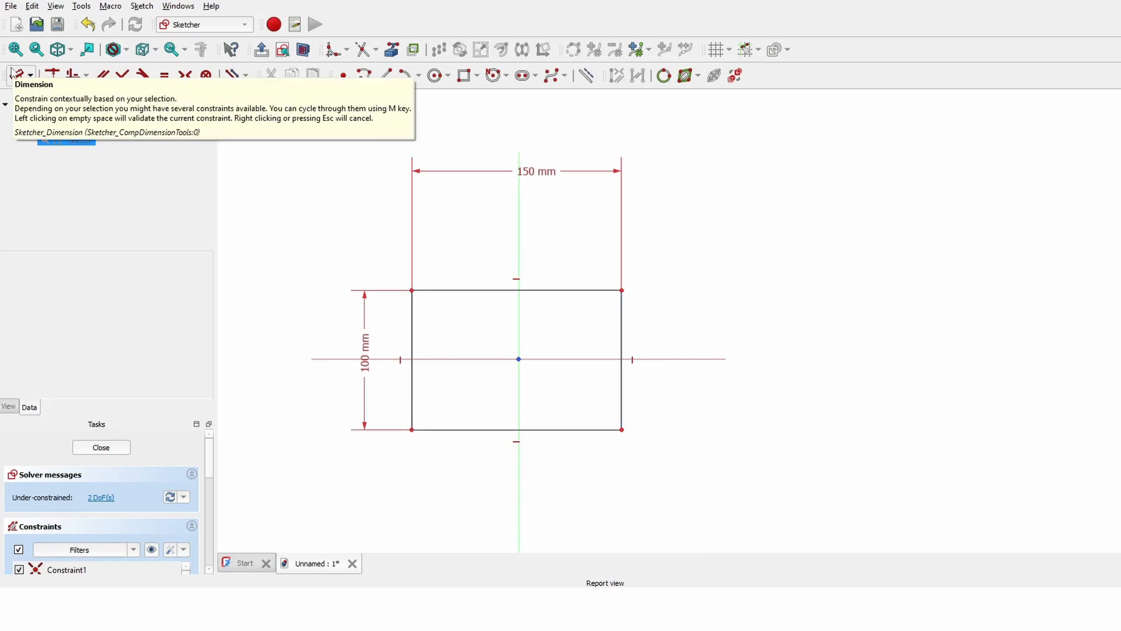
{"action": "left_click", "coordinate": [11, 73]}
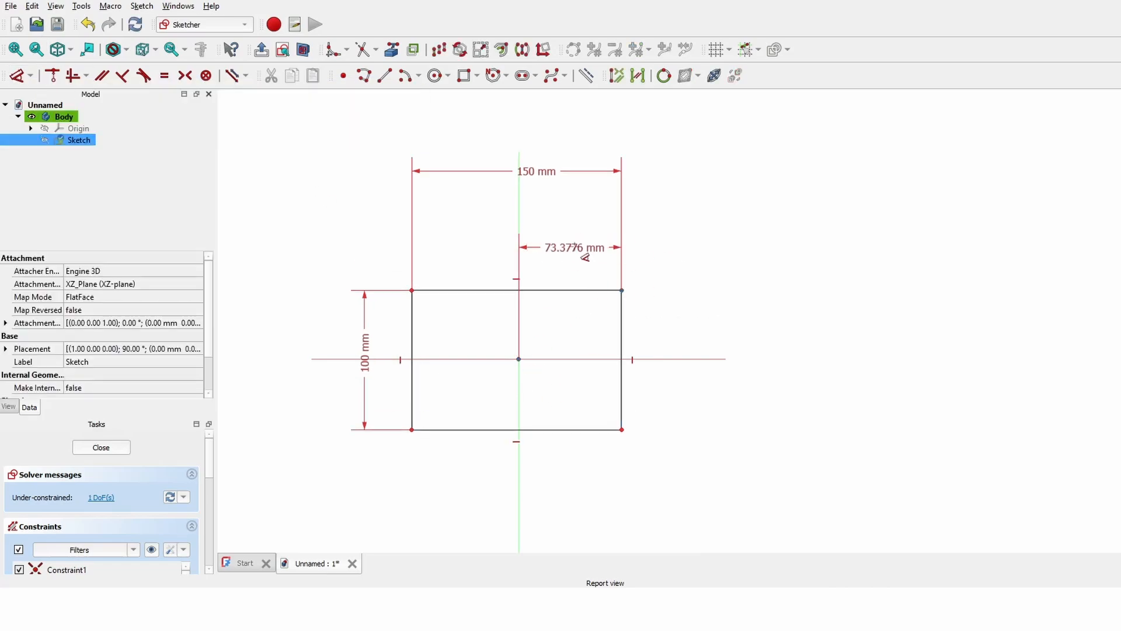
{"action": "left_click", "coordinate": [519, 359]}
{"action": "left_click", "coordinate": [621, 290]}
{"action": "left_click", "coordinate": [576, 232]}
{"action": "type", "text": "75"}
{"action": "key", "text": "Return"}
{"action": "left_click", "coordinate": [518, 358]}
{"action": "left_click", "coordinate": [623, 429]}
{"action": "left_click", "coordinate": [732, 398]}
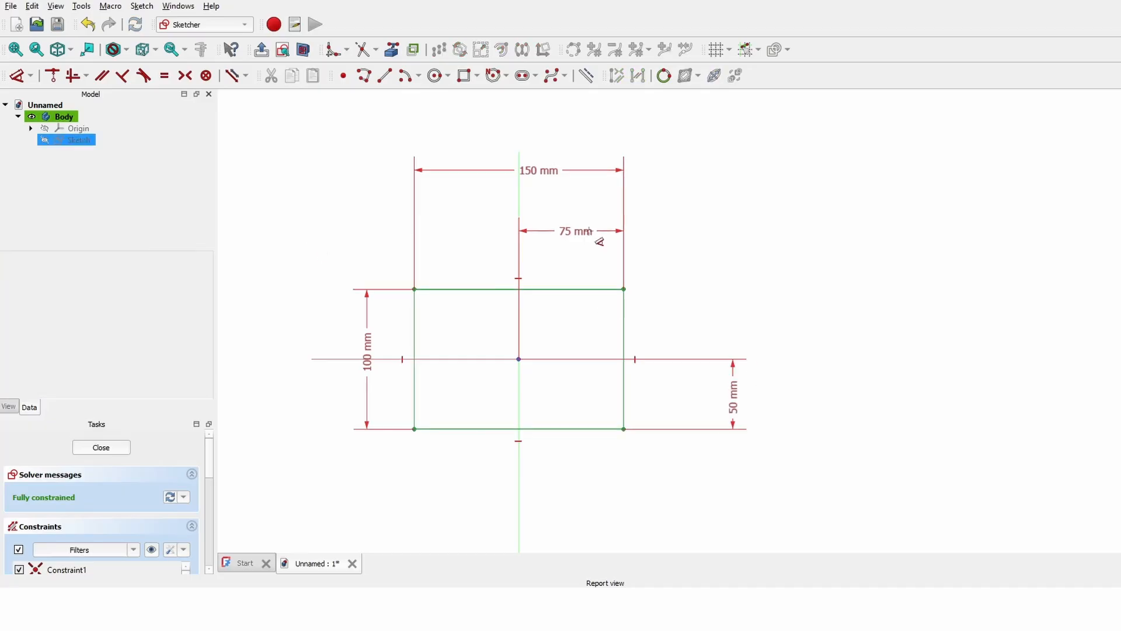
{"action": "left_click", "coordinate": [578, 233]}
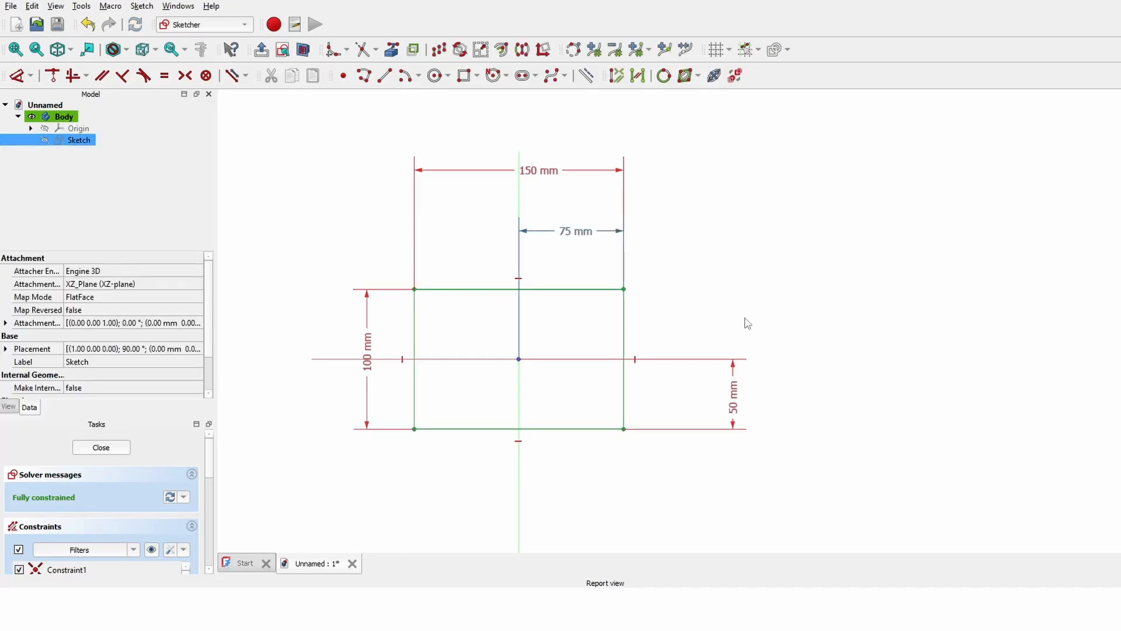
{"action": "key", "text": "Delete"}
{"action": "left_click", "coordinate": [734, 394]}
{"action": "key", "text": "Delete"}
{"action": "left_click_drag", "start_coordinate": [518, 290], "coordinate": [513, 243]}
{"action": "scroll", "coordinate": [555, 362], "scroll_direction": "up", "scroll_amount": 2}
{"action": "left_click_drag", "start_coordinate": [525, 188], "coordinate": [502, 220]}
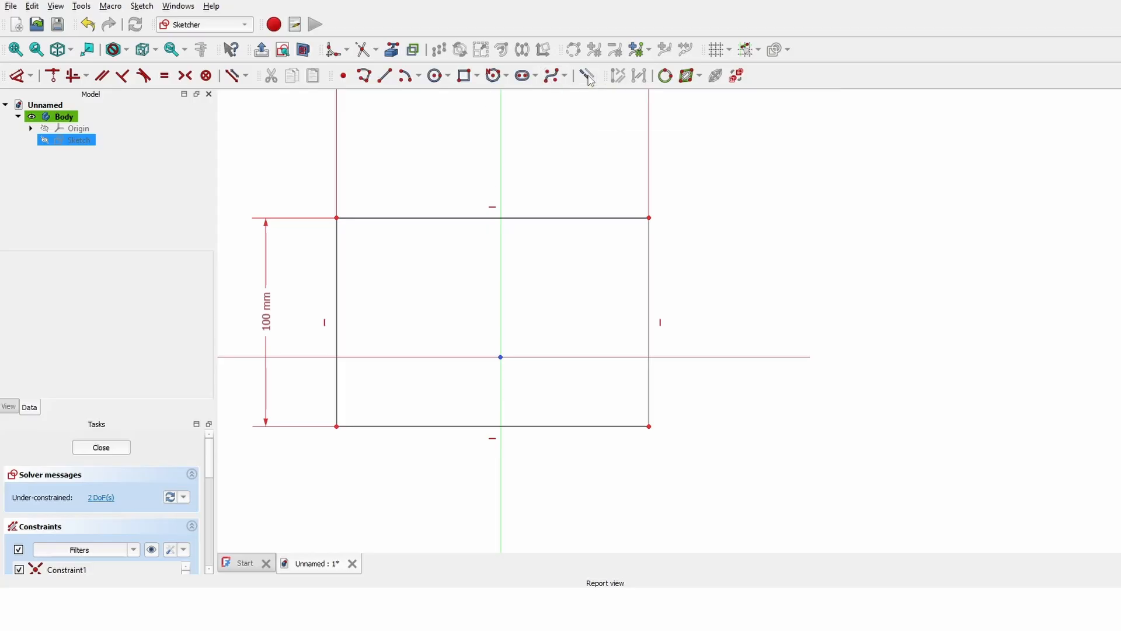
- Draw four lines from the origin to the left, bottom, right and top edges
{"action": "left_click", "coordinate": [384, 76]}
{"action": "left_click", "coordinate": [518, 306]}
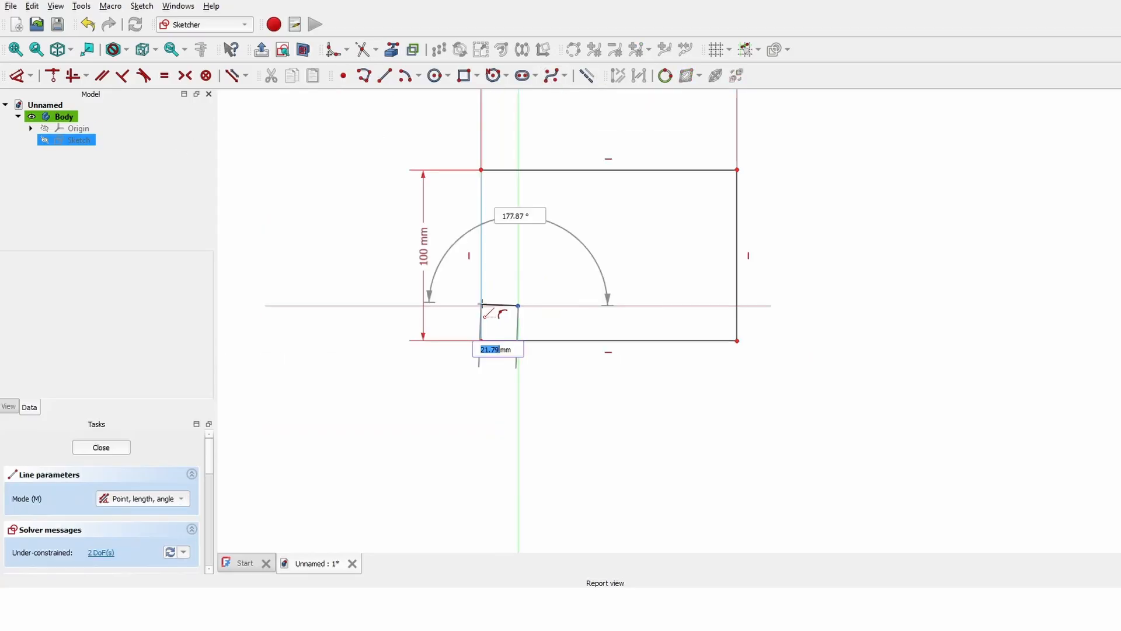
{"action": "left_click", "coordinate": [480, 277]}
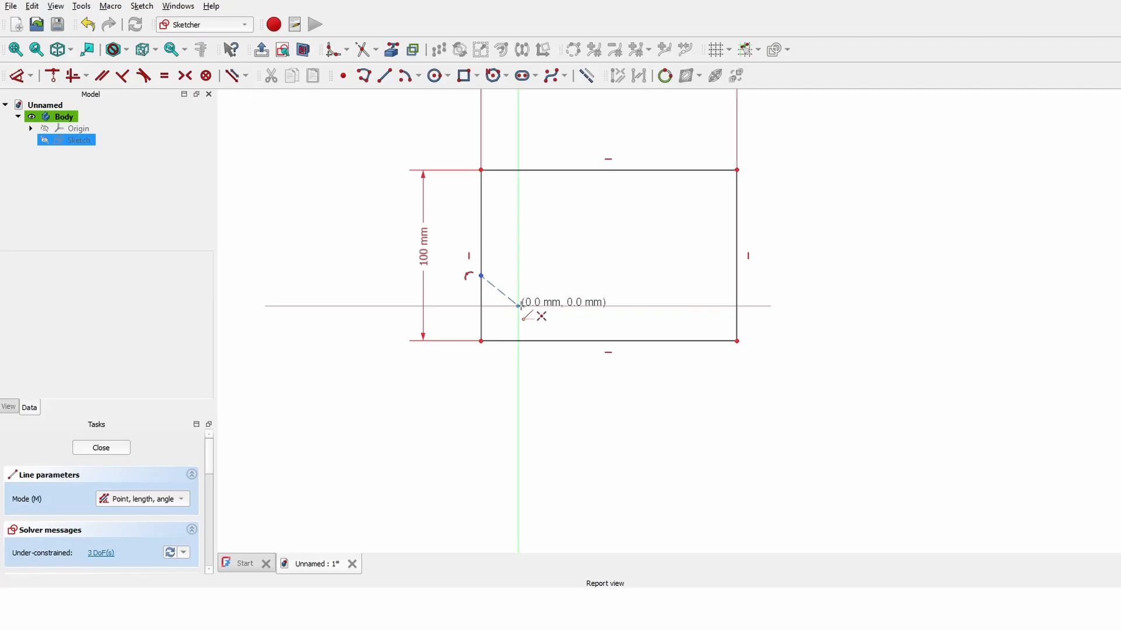
{"action": "left_click", "coordinate": [518, 305]}
{"action": "left_click", "coordinate": [537, 341]}
{"action": "left_click", "coordinate": [518, 305]}
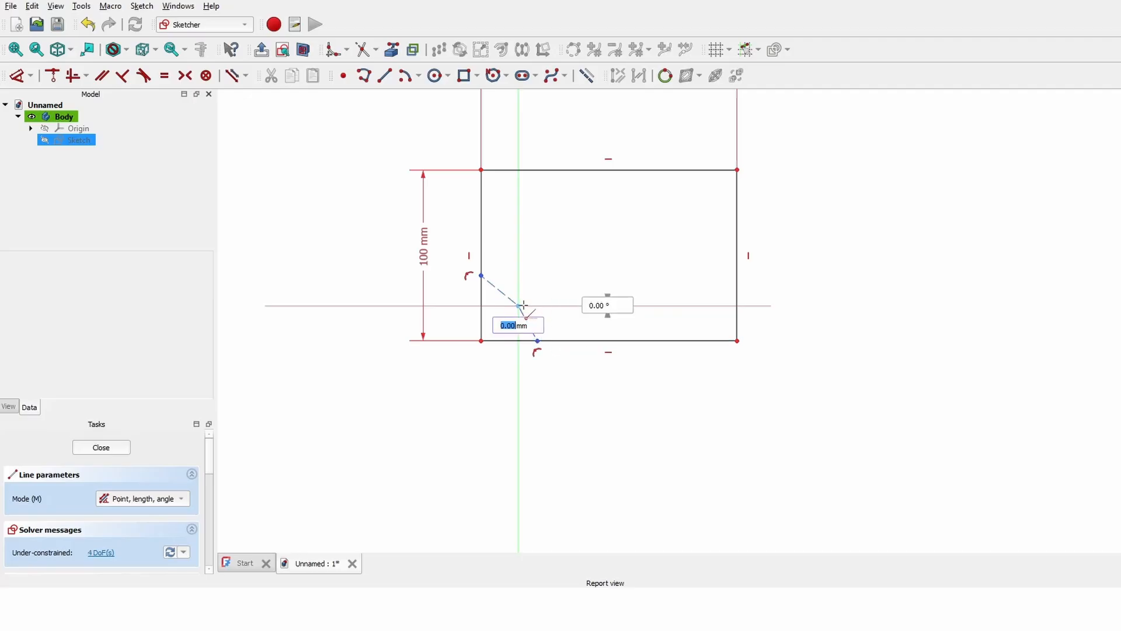
{"action": "left_click", "coordinate": [736, 276]}
{"action": "left_click", "coordinate": [518, 305]}
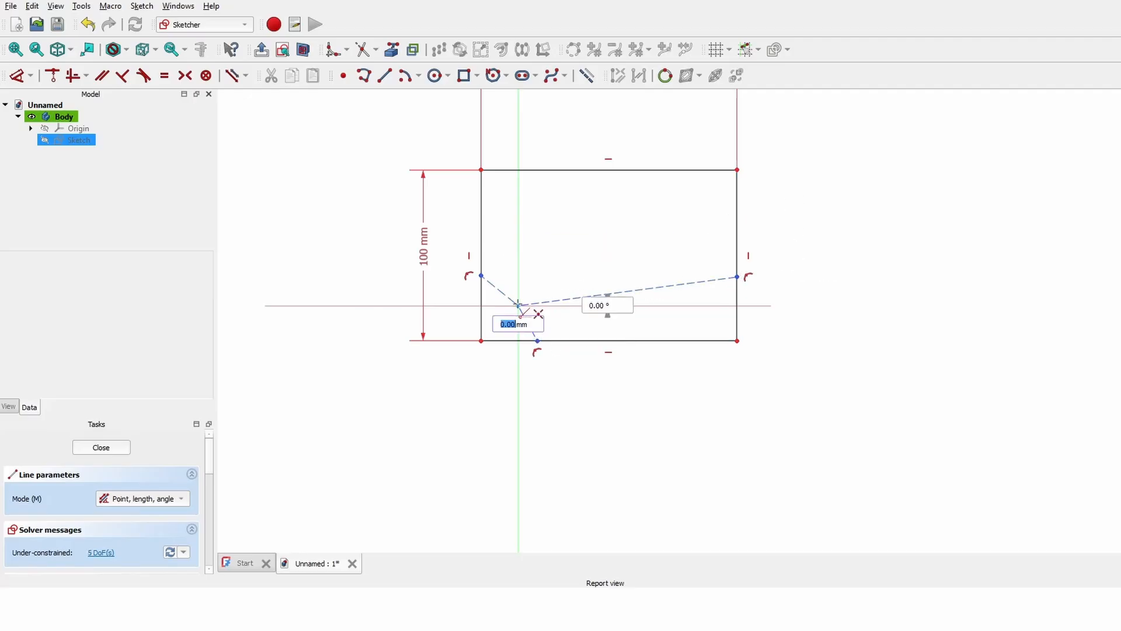
{"action": "left_click", "coordinate": [557, 169]}
{"action": "right_click", "coordinate": [557, 169]}
- Make the bottom line vertical and set opposite halves equal, fully constraining the sketch
{"action": "left_click", "coordinate": [86, 76]}
{"action": "left_click", "coordinate": [115, 125]}
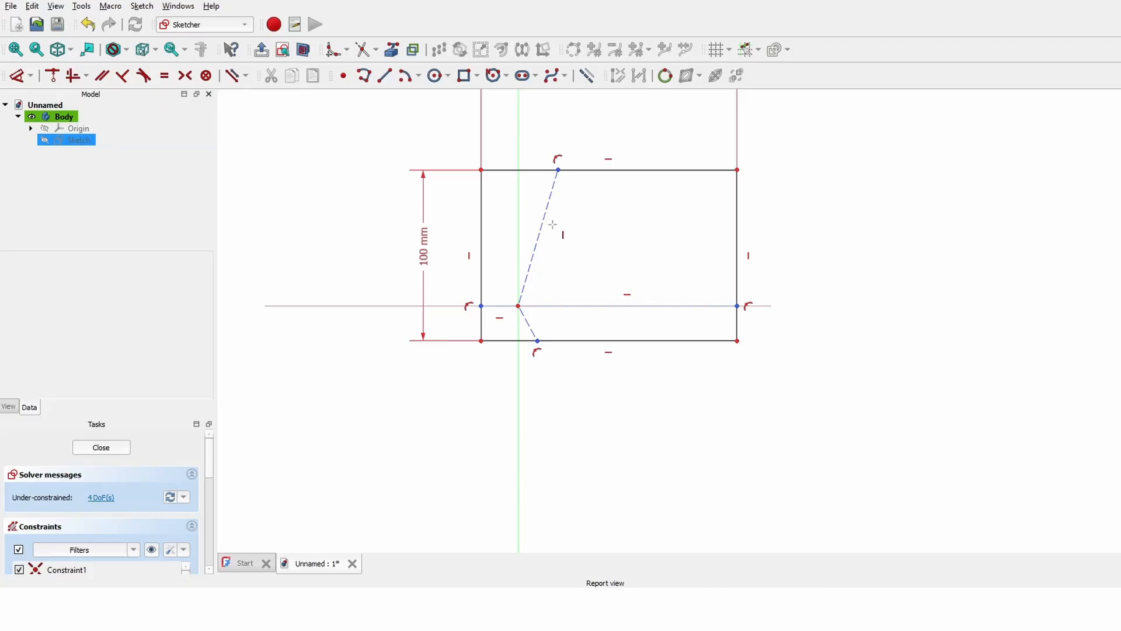
{"action": "left_click", "coordinate": [528, 322]}
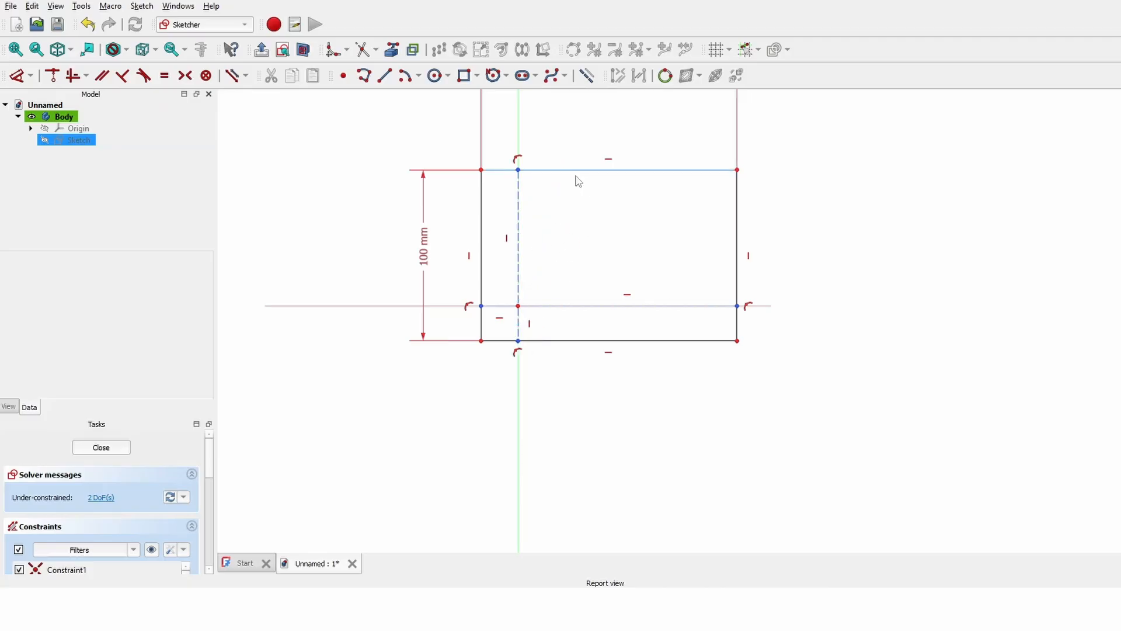
{"action": "left_click_drag", "start_coordinate": [577, 171], "coordinate": [511, 204]}
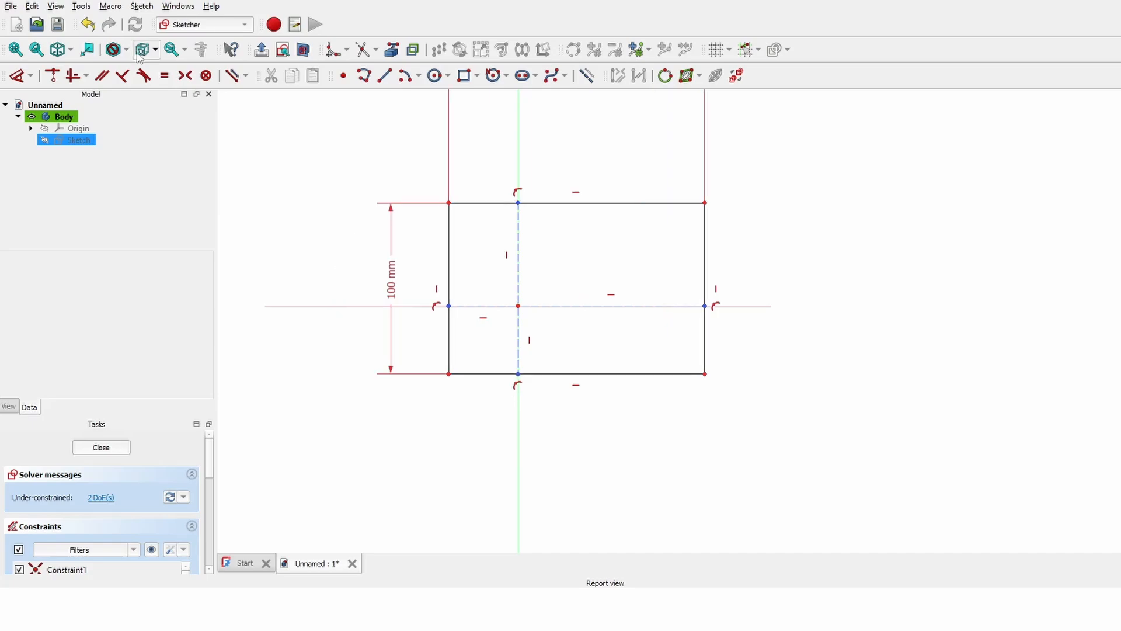
{"action": "left_click", "coordinate": [164, 76]}
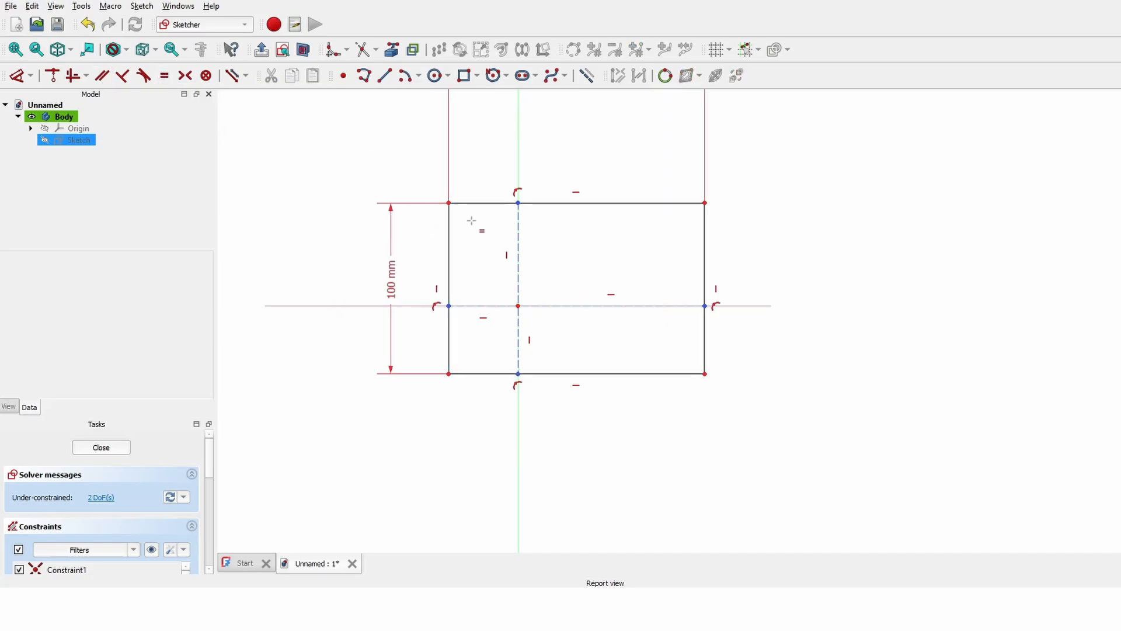
{"action": "left_click", "coordinate": [517, 238]}
{"action": "left_click", "coordinate": [519, 337]}
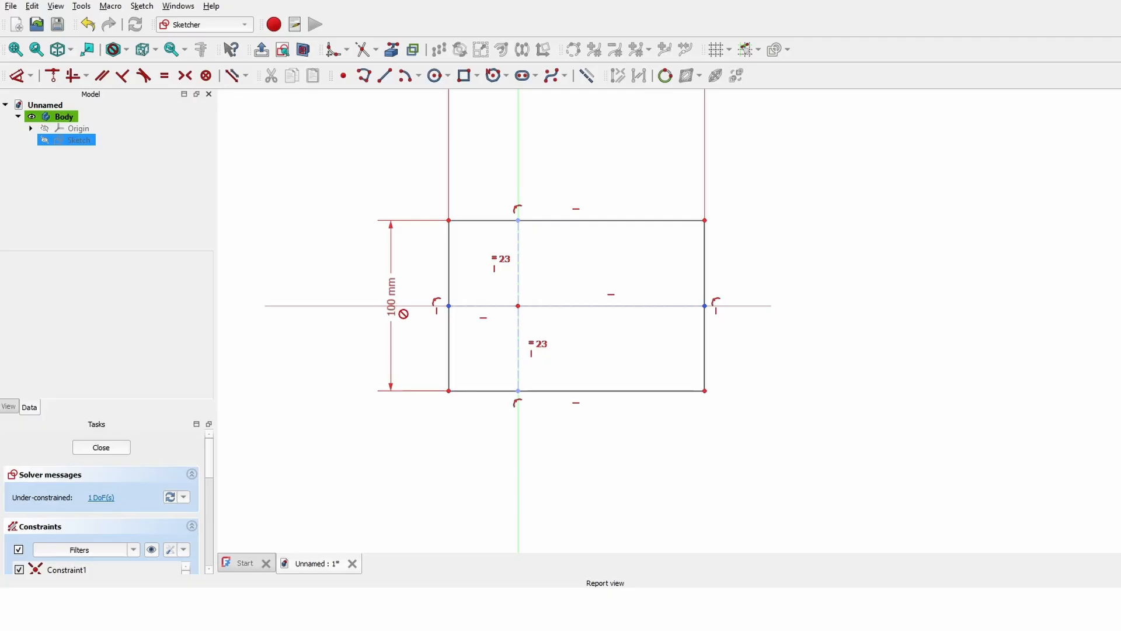
{"action": "left_click", "coordinate": [475, 309]}
{"action": "left_click", "coordinate": [540, 306]}
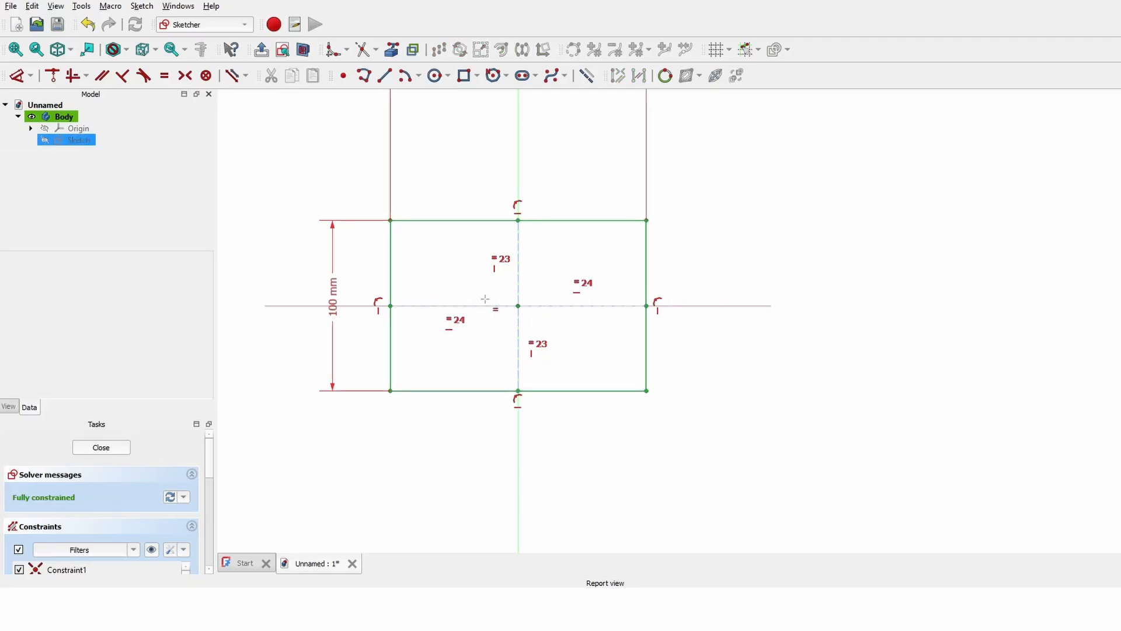
{"action": "scroll", "coordinate": [305, 378], "scroll_direction": "down", "scroll_amount": 2}
{"action": "scroll", "coordinate": [541, 314], "scroll_direction": "up", "scroll_amount": 2}
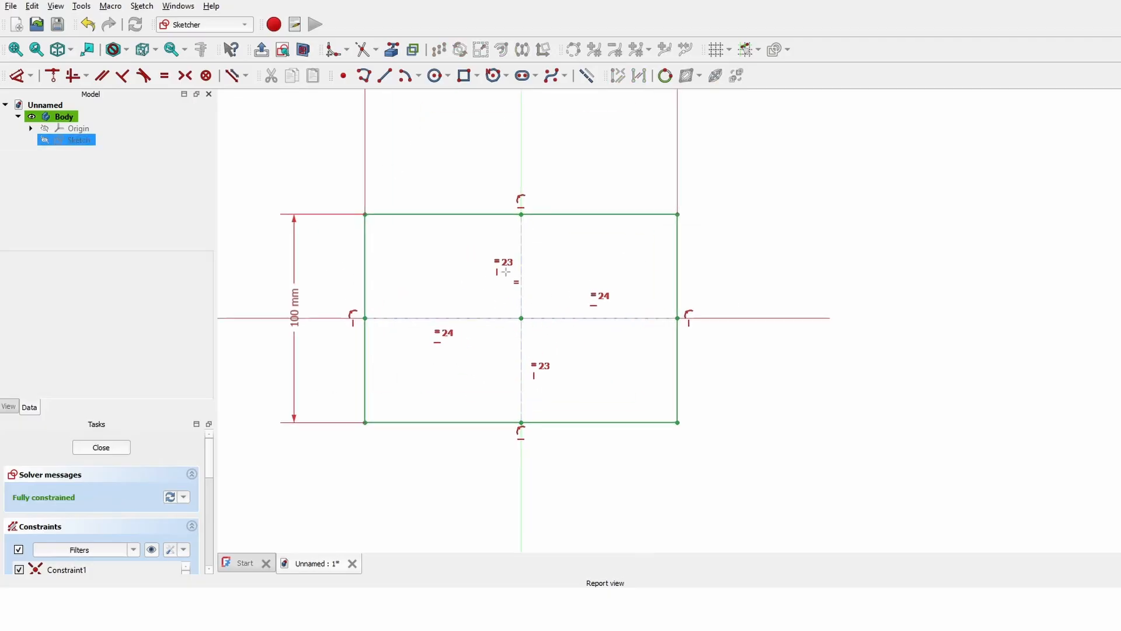
{"action": "key", "text": "Escape"}
- Reopen the sketch, draw an extra rectangle, and undo it
{"action": "double_click", "coordinate": [115, 139]}
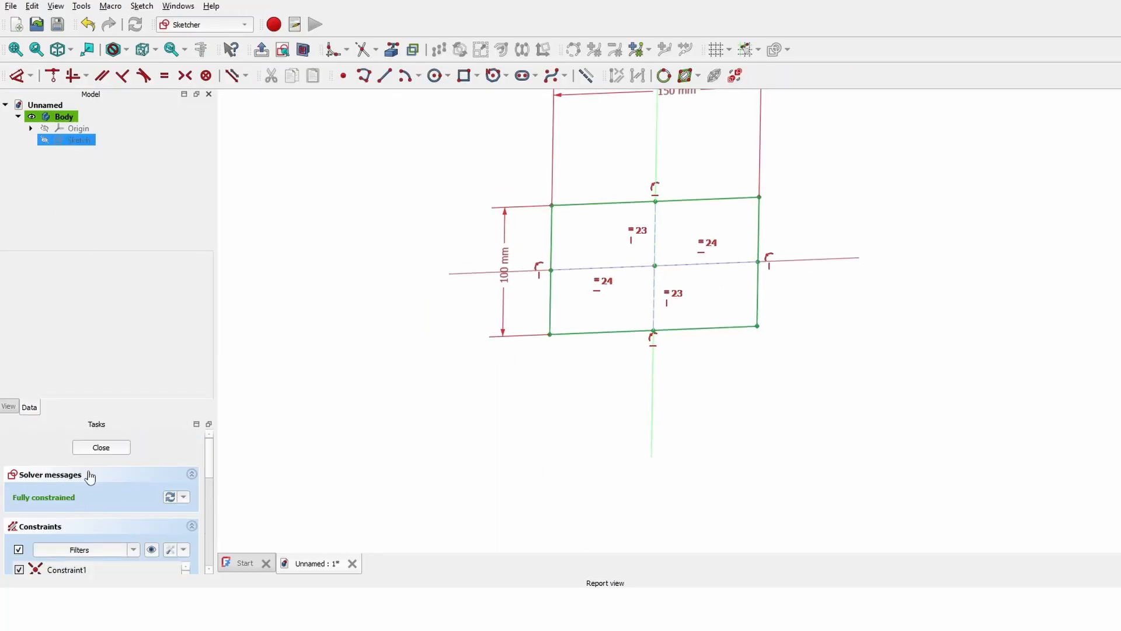
{"action": "left_click", "coordinate": [464, 76]}
{"action": "middle_click_drag", "start_coordinate": [972, 216], "coordinate": [718, 260]}
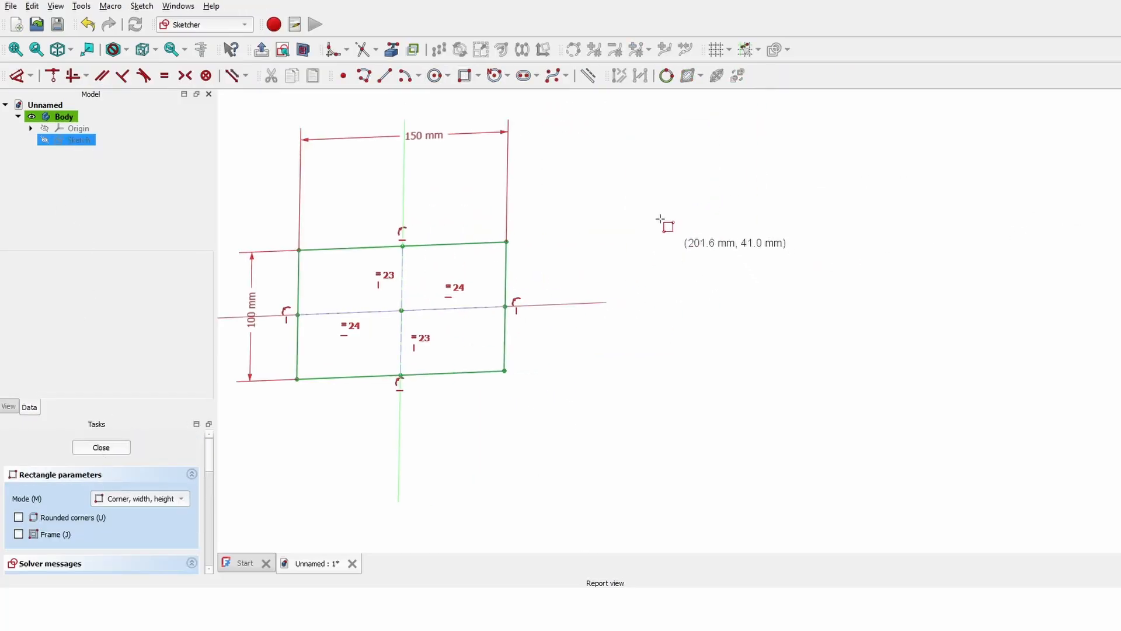
{"action": "left_click", "coordinate": [655, 209]}
{"action": "left_click", "coordinate": [992, 395]}
{"action": "key", "text": "Escape"}
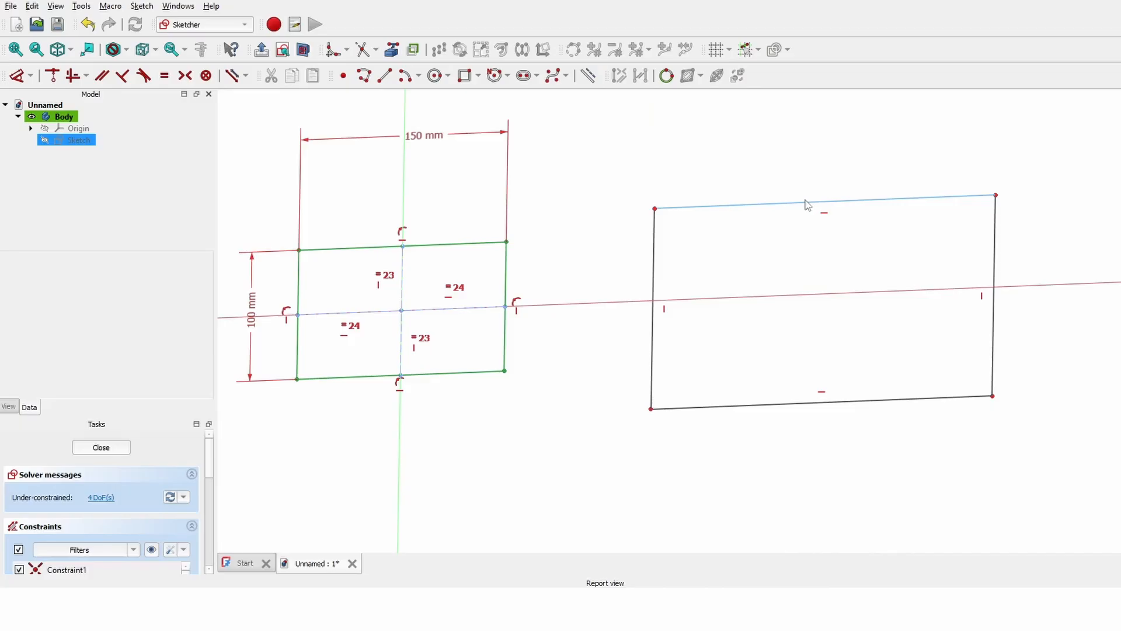
{"action": "key", "text": "ctrl+z"}
- Draw a trial 150 × 100 mm rectangle, then box-select and delete it
{"action": "left_click", "coordinate": [465, 76]}
{"action": "left_click", "coordinate": [685, 217]}
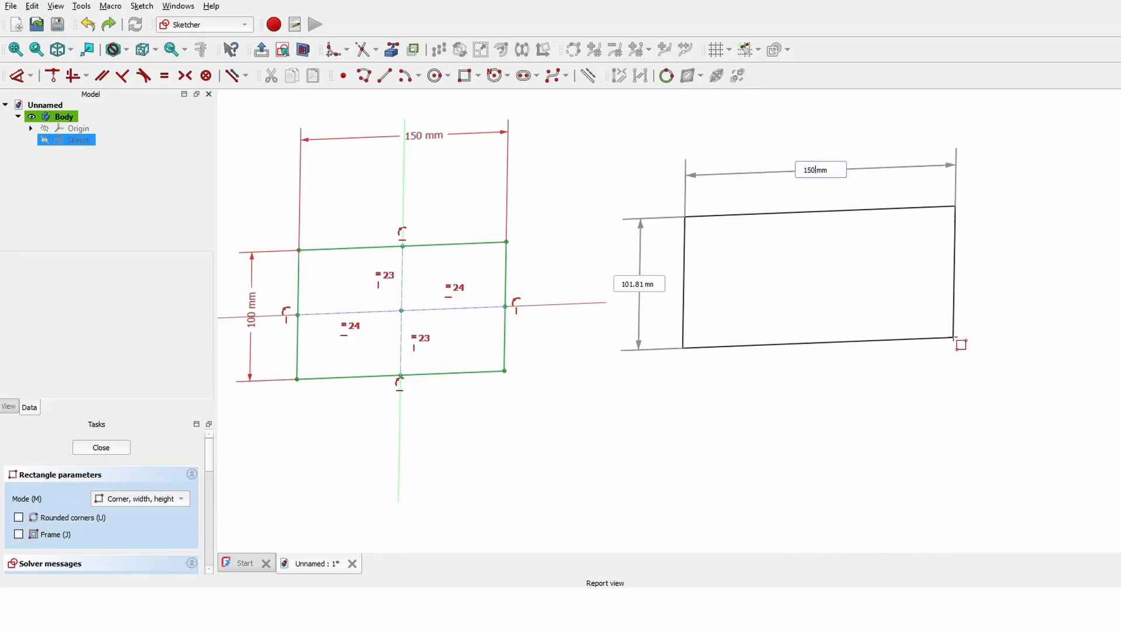
{"action": "key", "text": "Tab"}
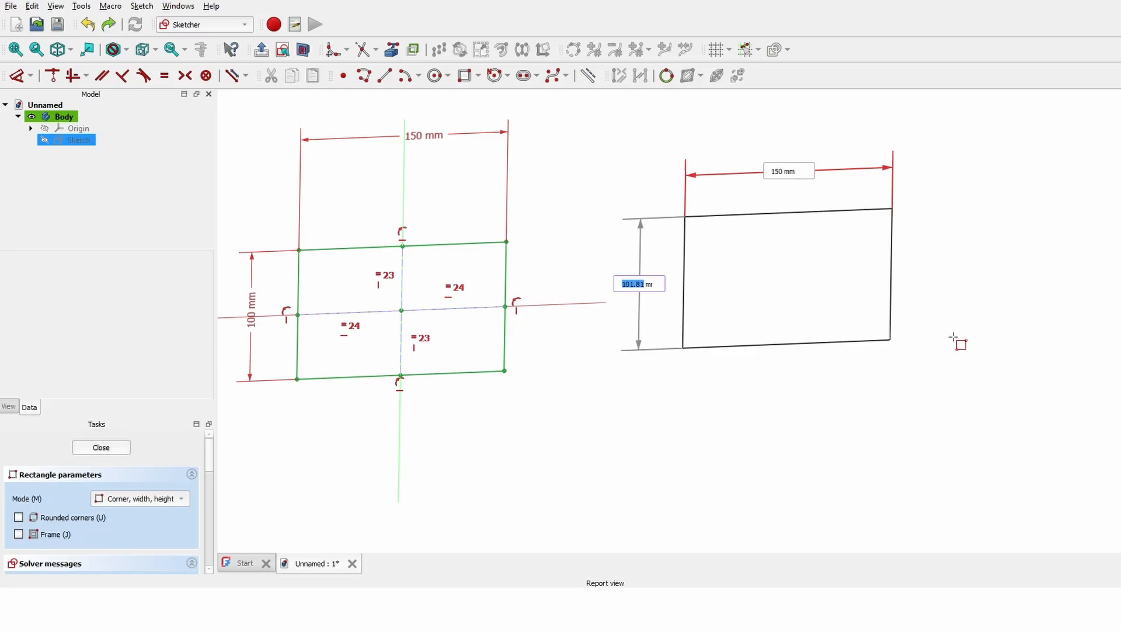
{"action": "type", "text": "100"}
{"action": "key", "text": "Return"}
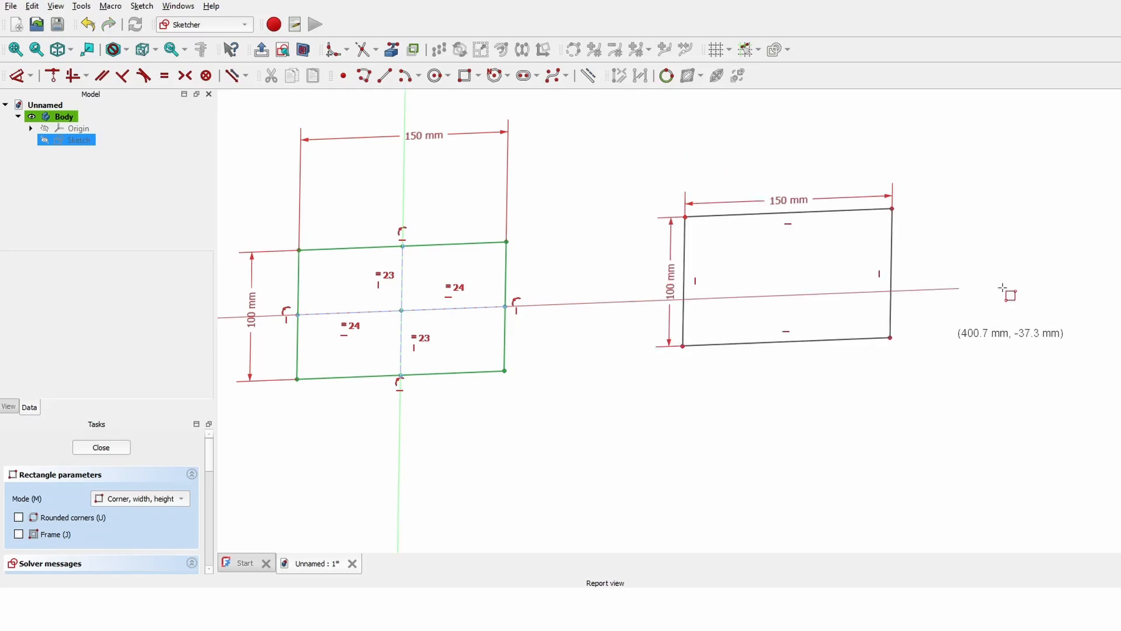
{"action": "key", "text": "Escape"}
{"action": "left_click_drag", "start_coordinate": [634, 155], "coordinate": [1107, 515]}
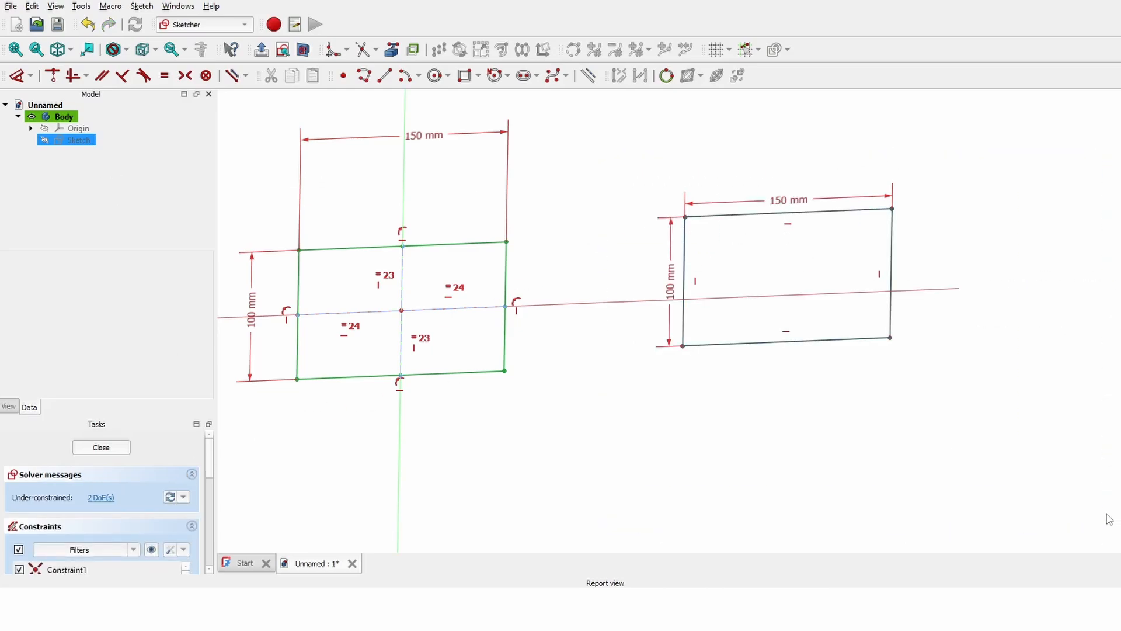
{"action": "key", "text": "Delete"}
{"action": "middle_click_drag", "start_coordinate": [503, 341], "coordinate": [546, 336]}
{"action": "scroll", "coordinate": [651, 268], "scroll_direction": "up", "scroll_amount": 4}
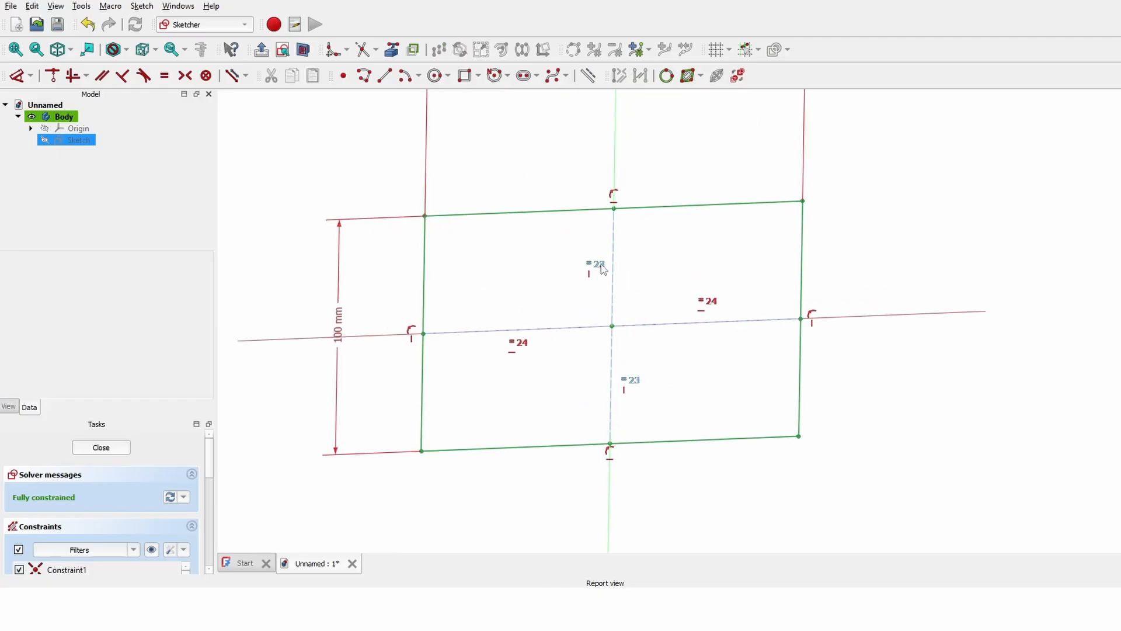
{"action": "scroll", "coordinate": [620, 383], "scroll_direction": "down", "scroll_amount": 2}
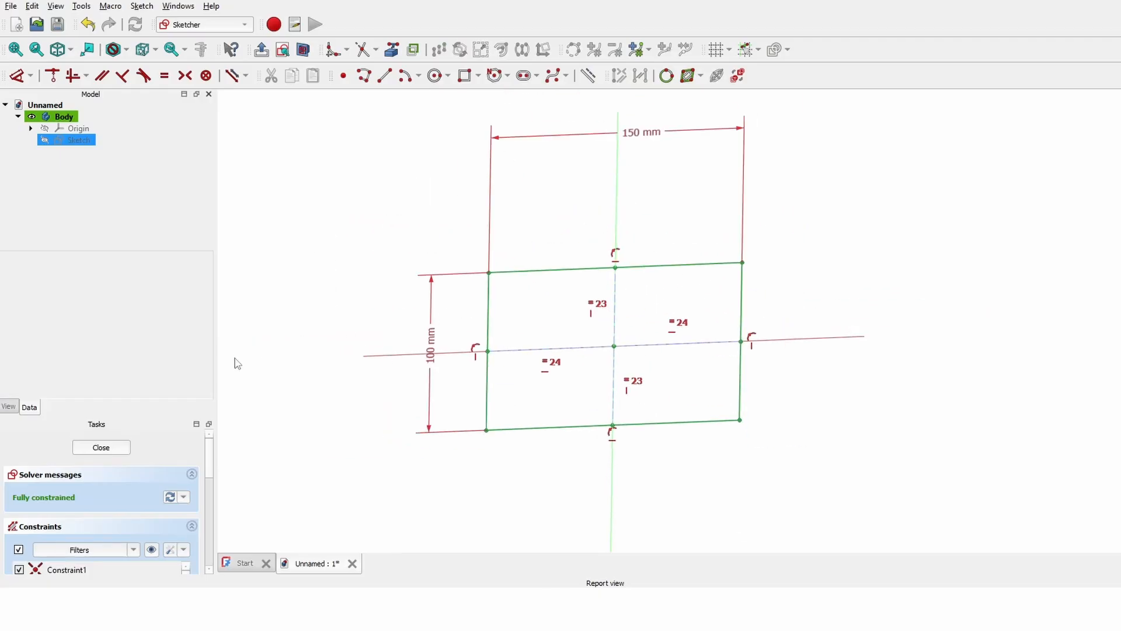
- Close the rectangle sketch and pad it, trying several plate thicknesses in the Length field
{"action": "left_click", "coordinate": [101, 447]}
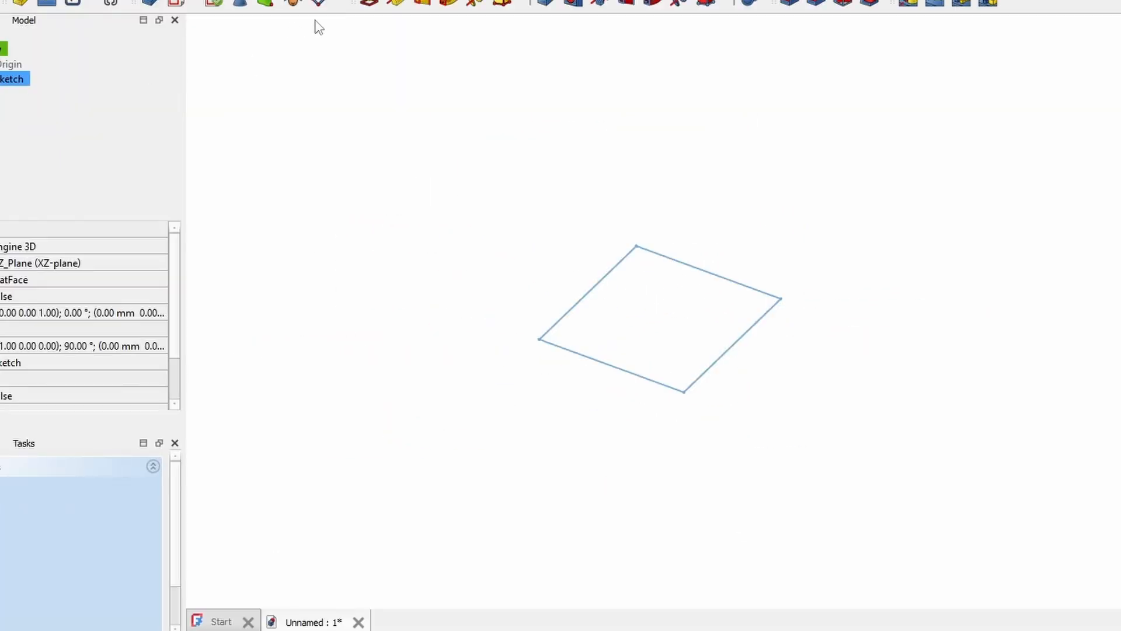
{"action": "left_click", "coordinate": [374, 2]}
{"action": "scroll", "coordinate": [60, 569], "scroll_direction": "down", "scroll_amount": 5}
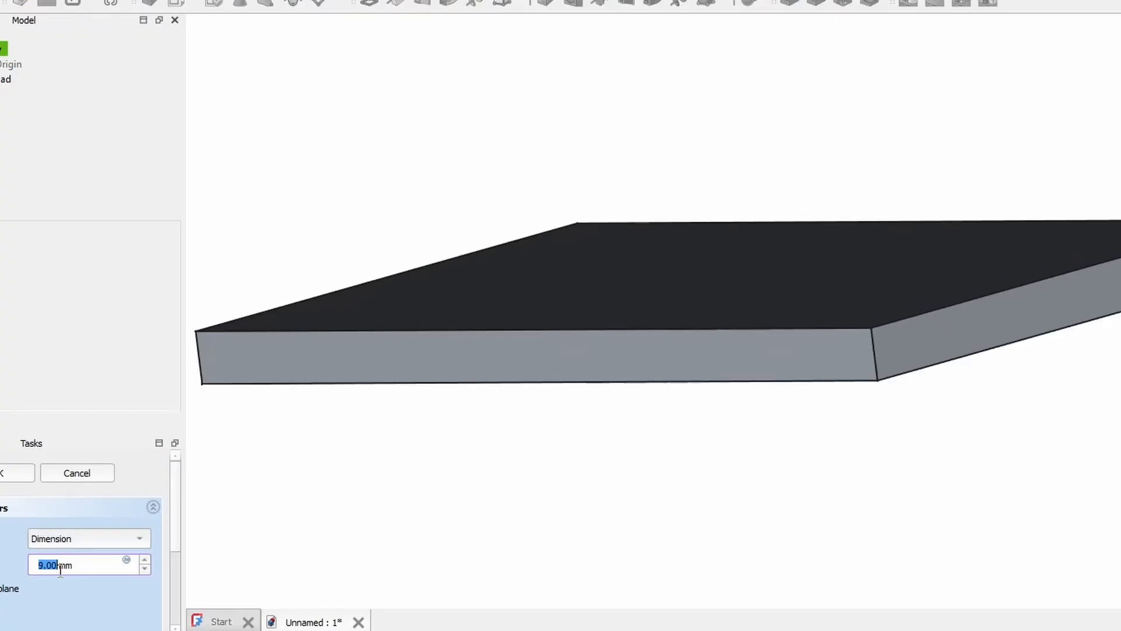
{"action": "scroll", "coordinate": [61, 569], "scroll_direction": "up", "scroll_amount": 9}
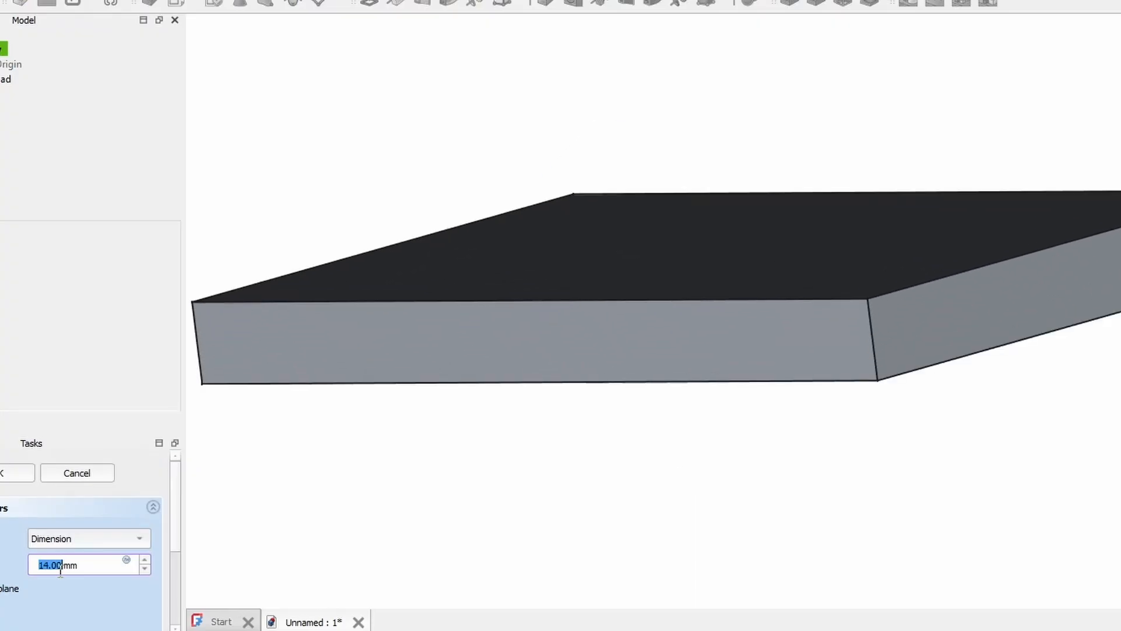
{"action": "scroll", "coordinate": [60, 569], "scroll_direction": "up", "scroll_amount": 7}
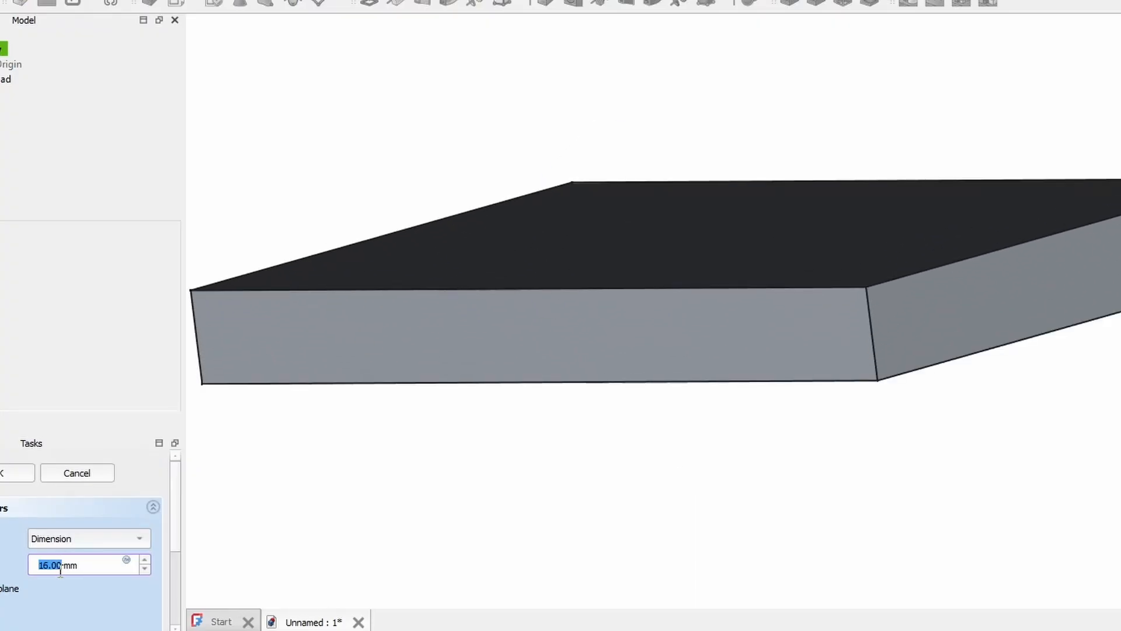
{"action": "scroll", "coordinate": [61, 568], "scroll_direction": "down", "scroll_amount": 14}
{"action": "scroll", "coordinate": [61, 569], "scroll_direction": "down", "scroll_amount": 6}
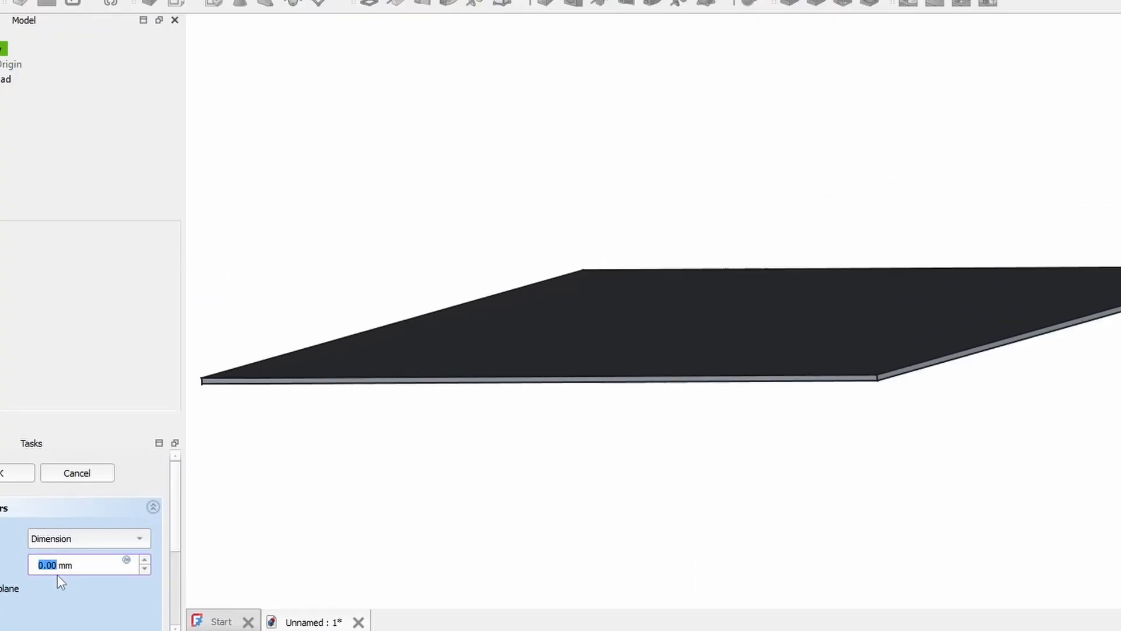
{"action": "scroll", "coordinate": [56, 569], "scroll_direction": "up", "scroll_amount": 20}
{"action": "scroll", "coordinate": [48, 560], "scroll_direction": "up", "scroll_amount": 9}
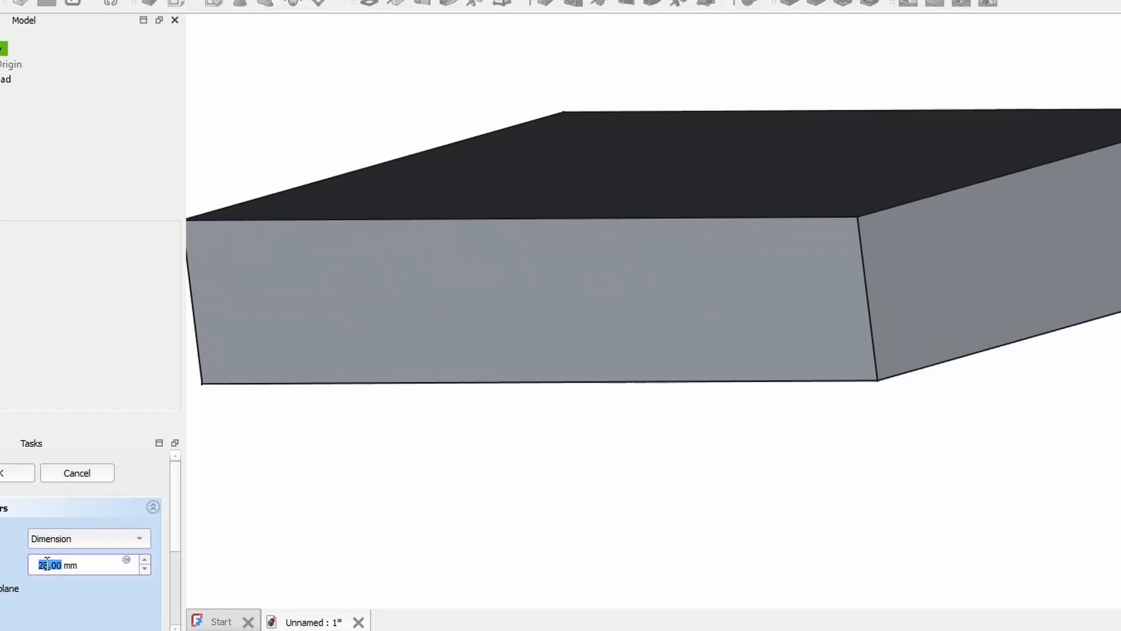
{"action": "scroll", "coordinate": [47, 563], "scroll_direction": "down", "scroll_amount": 16}
- Orbit around the sketch and select the rectangle sketch in the tree
{"action": "scroll", "coordinate": [47, 563], "scroll_direction": "down", "scroll_amount": 8}
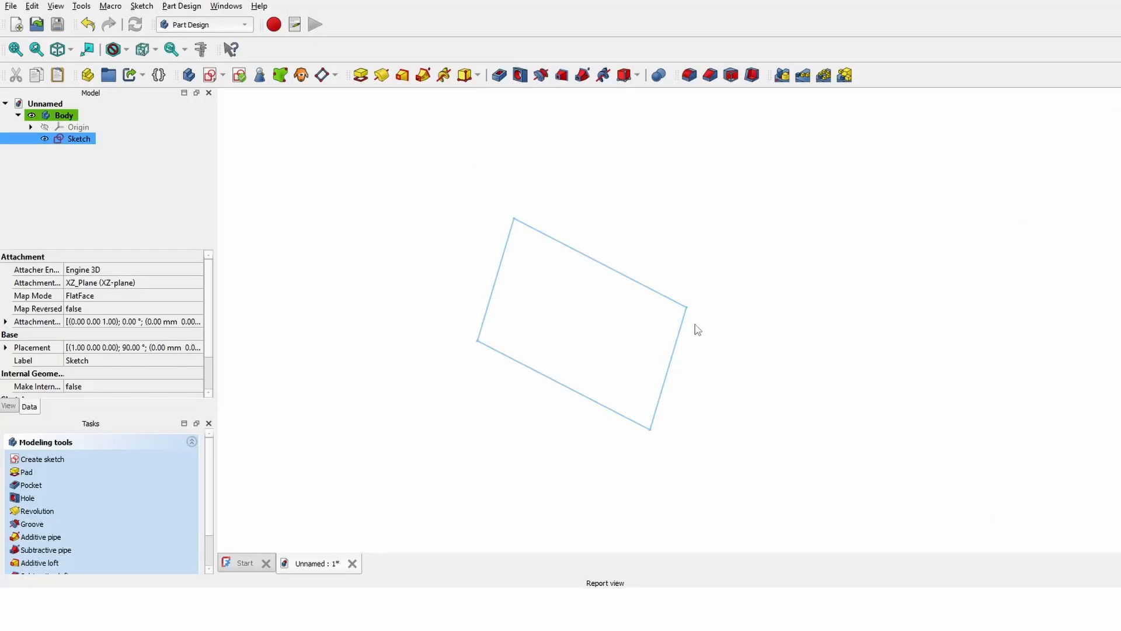
{"action": "mouse_move", "coordinate": [575, 413]}
{"action": "middle_mouse_down"}
{"action": "mouse_move", "coordinate": [726, 247]}
{"action": "mouse_move", "coordinate": [756, 386]}
{"action": "mouse_move", "coordinate": [783, 243]}
{"action": "mouse_move", "coordinate": [708, 267]}
{"action": "middle_mouse_up"}
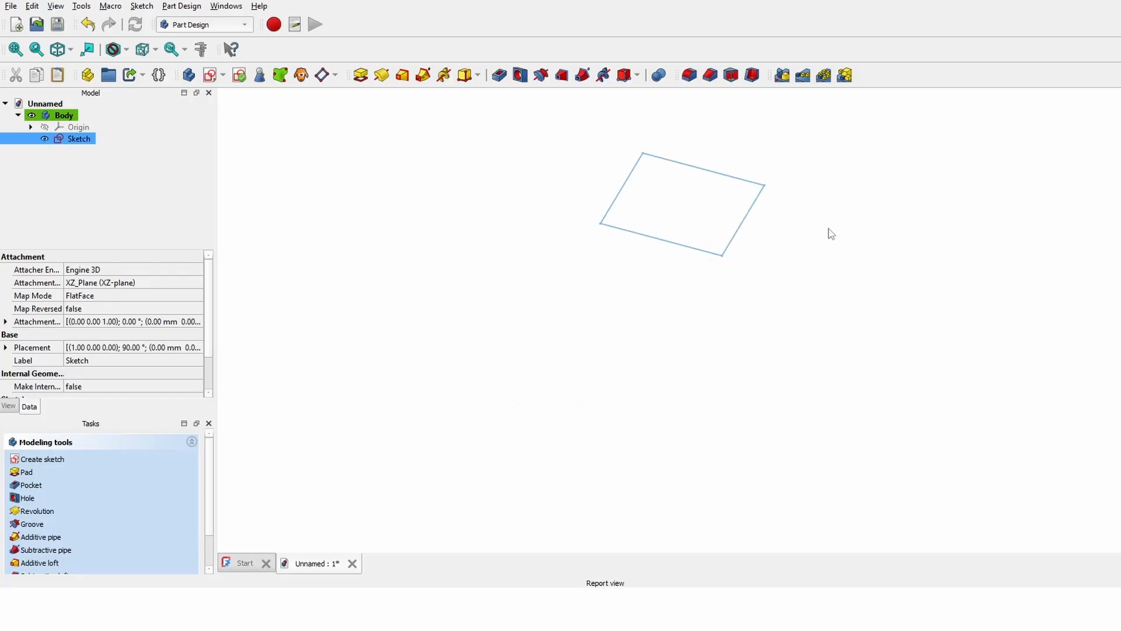
{"action": "mouse_move", "coordinate": [830, 234]}
{"action": "middle_mouse_down"}
{"action": "mouse_move", "coordinate": [593, 393]}
{"action": "mouse_move", "coordinate": [623, 368]}
{"action": "mouse_move", "coordinate": [568, 315]}
{"action": "middle_mouse_up"}
{"action": "left_click", "coordinate": [568, 315]}
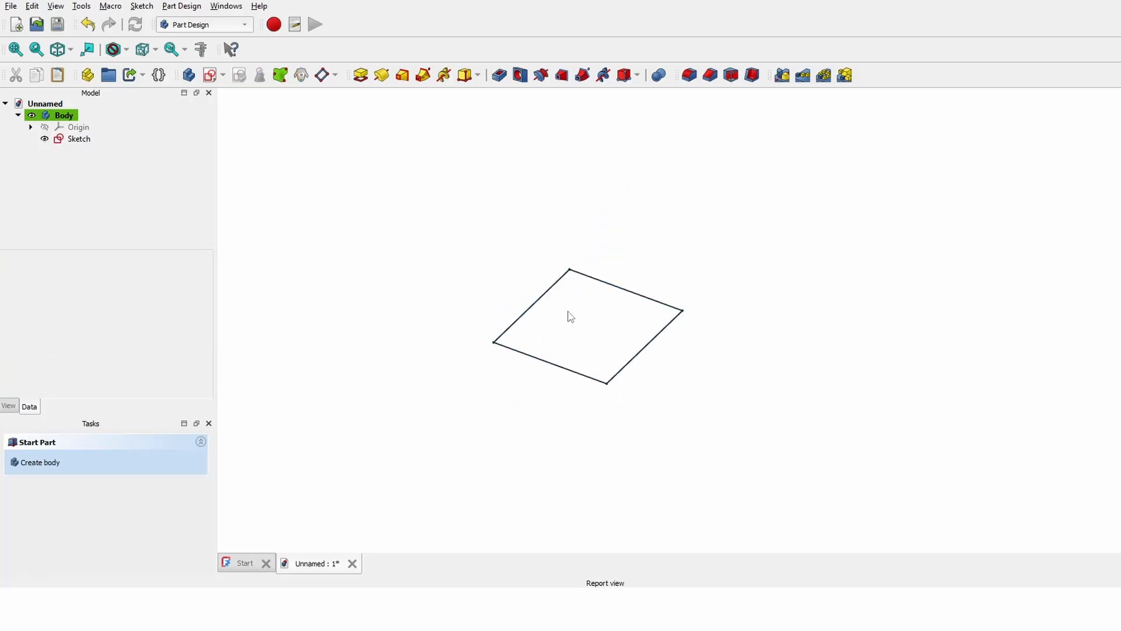
{"action": "left_click", "coordinate": [65, 139]}
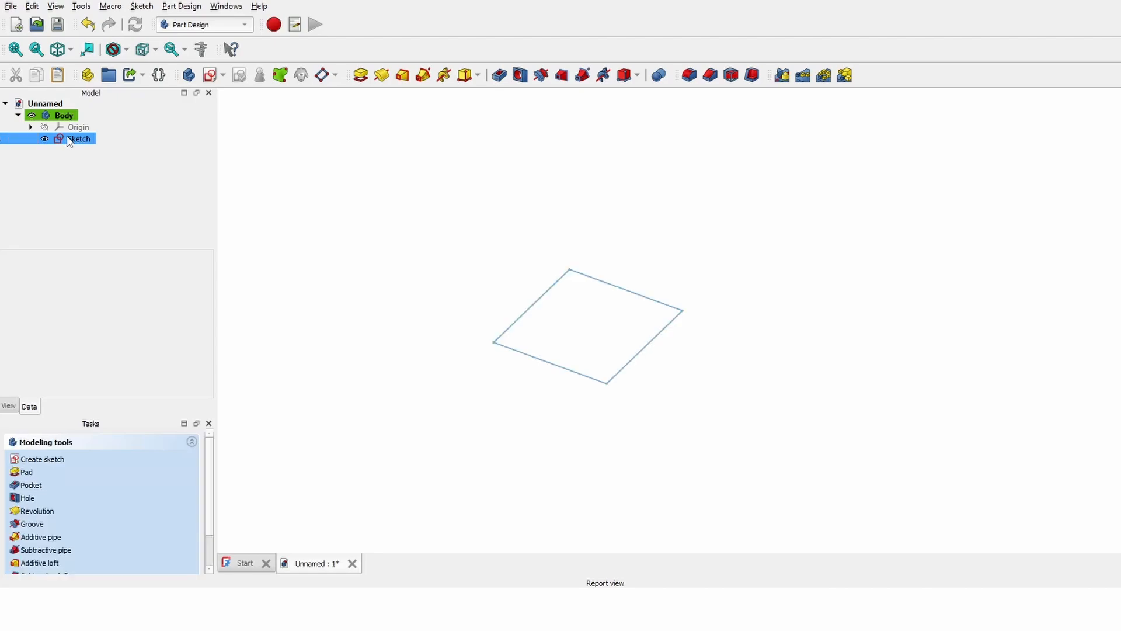
- Pad the rectangle sketch, adjusting the Length value for the block's thickness
{"action": "left_click", "coordinate": [361, 75]}
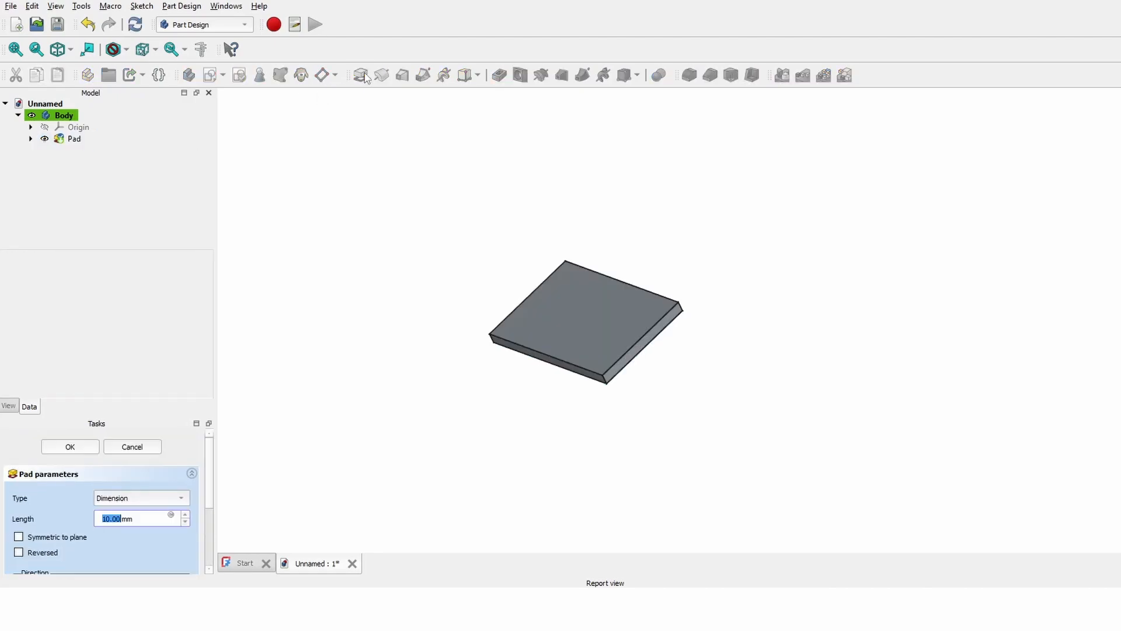
{"action": "scroll", "coordinate": [119, 519], "scroll_direction": "up", "scroll_amount": 7}
{"action": "scroll", "coordinate": [119, 520], "scroll_direction": "down", "scroll_amount": 15}
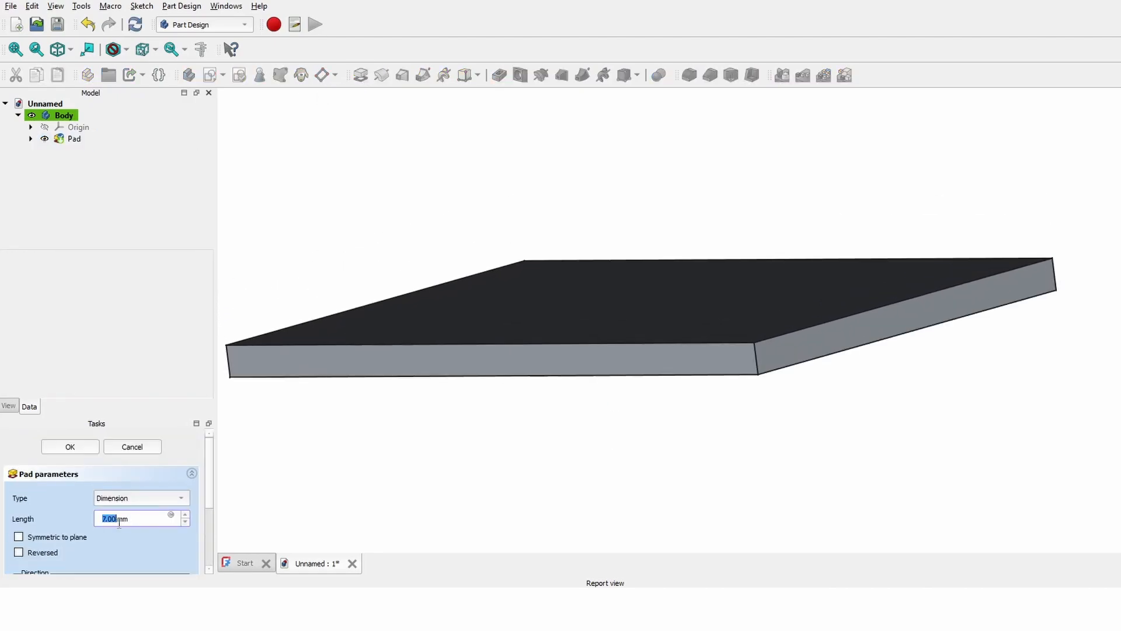
{"action": "scroll", "coordinate": [117, 520], "scroll_direction": "up", "scroll_amount": 15}
{"action": "scroll", "coordinate": [111, 518], "scroll_direction": "up", "scroll_amount": 6}
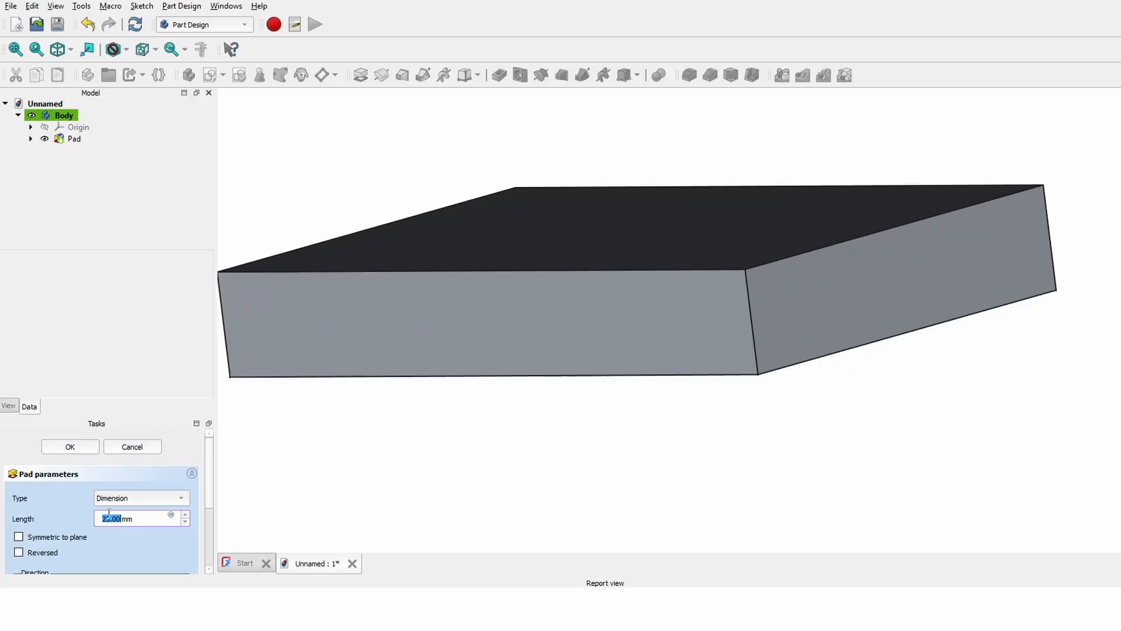
{"action": "scroll", "coordinate": [109, 517], "scroll_direction": "down", "scroll_amount": 2}
{"action": "scroll", "coordinate": [109, 517], "scroll_direction": "down", "scroll_amount": 13}
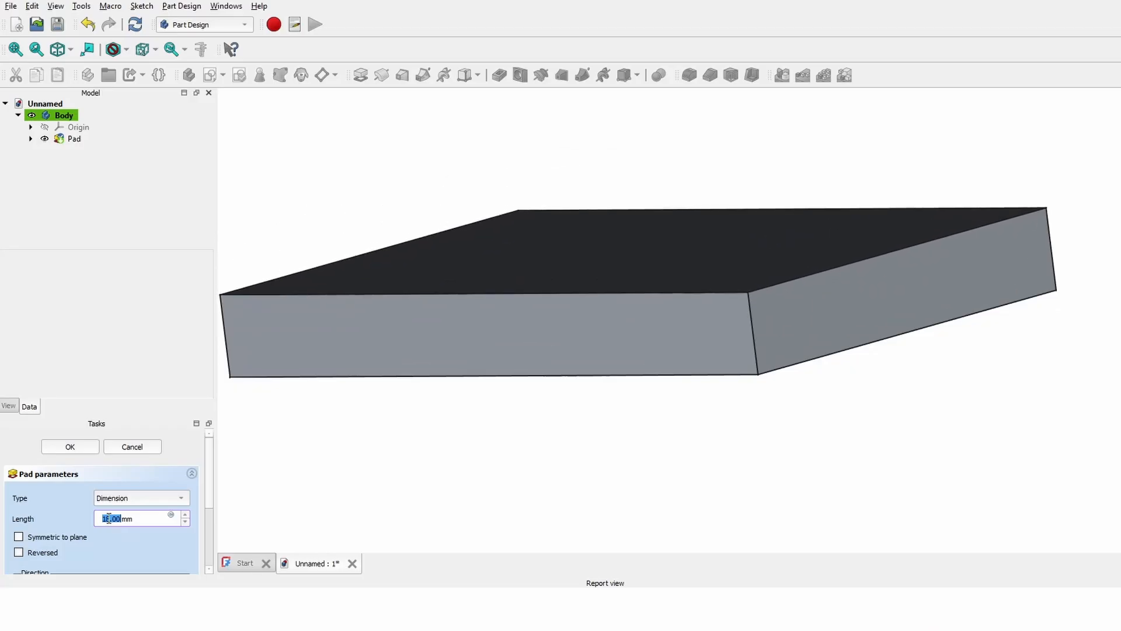
{"action": "scroll", "coordinate": [108, 518], "scroll_direction": "up", "scroll_amount": 20}
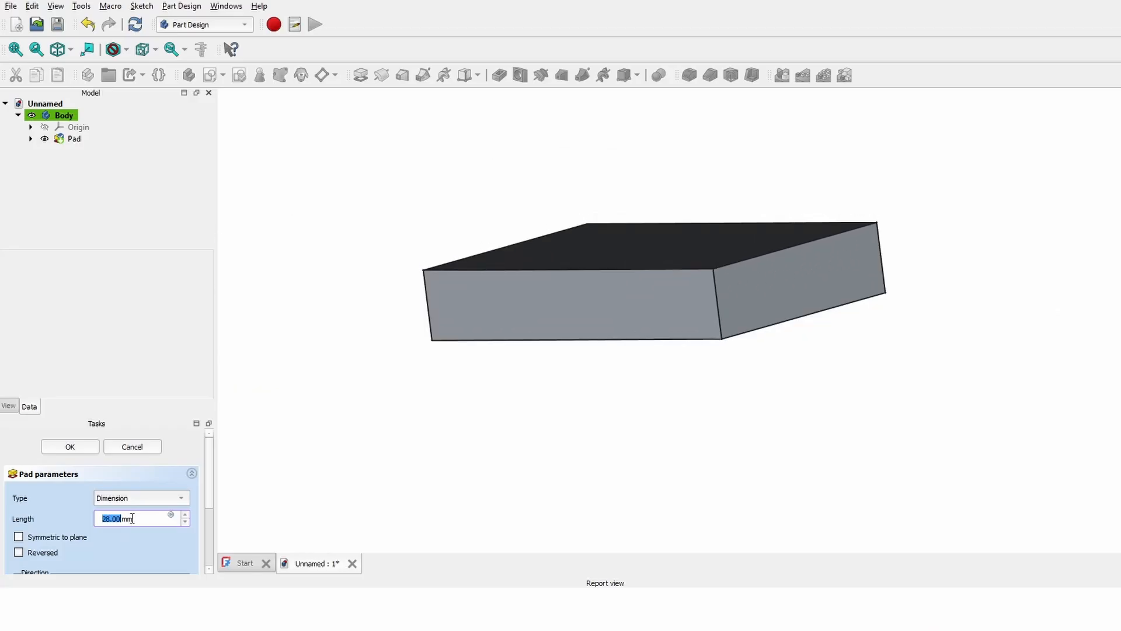
{"action": "scroll", "coordinate": [109, 518], "scroll_direction": "down", "scroll_amount": 2}
- Orbit and pan around the padded block to inspect its top face
{"action": "middle_click_drag", "start_coordinate": [499, 363], "coordinate": [505, 363]}
{"action": "left_click_drag", "start_coordinate": [532, 447], "coordinate": [547, 484]}
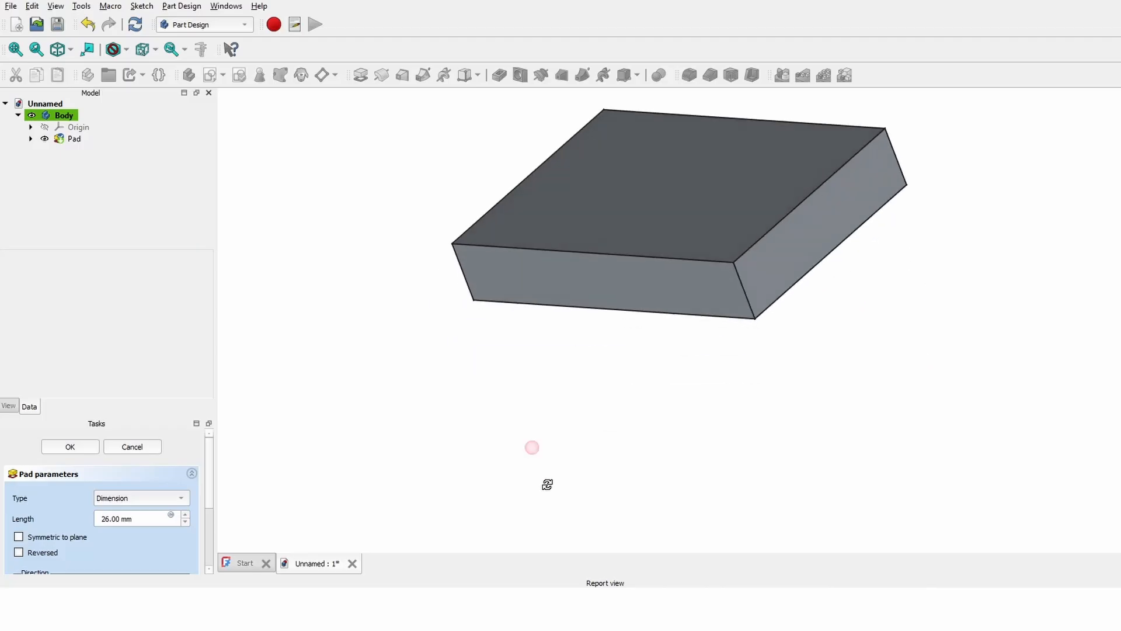
{"action": "scroll", "coordinate": [118, 521], "scroll_direction": "down", "scroll_amount": 20}
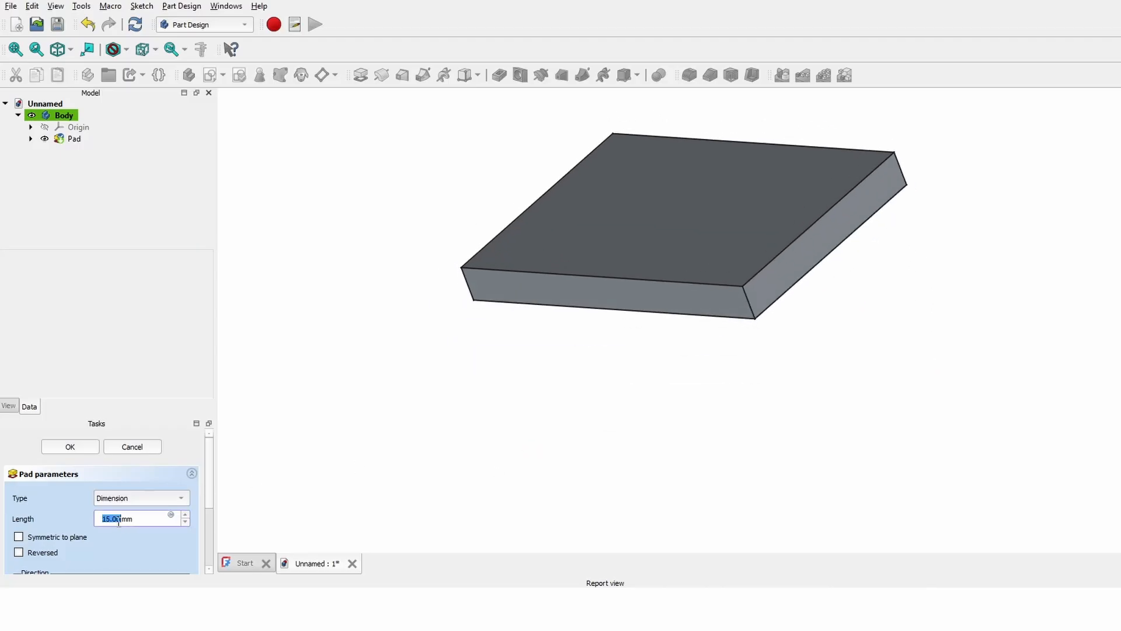
{"action": "scroll", "coordinate": [118, 521], "scroll_direction": "up", "scroll_amount": 8}
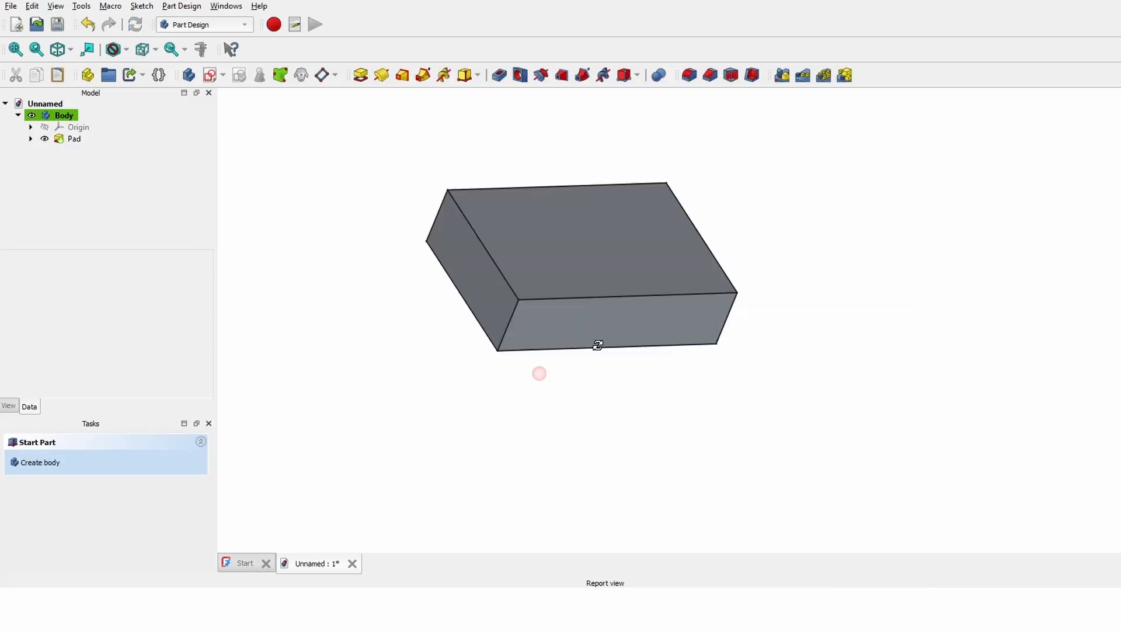
{"action": "middle_click_drag", "start_coordinate": [596, 343], "coordinate": [638, 339]}
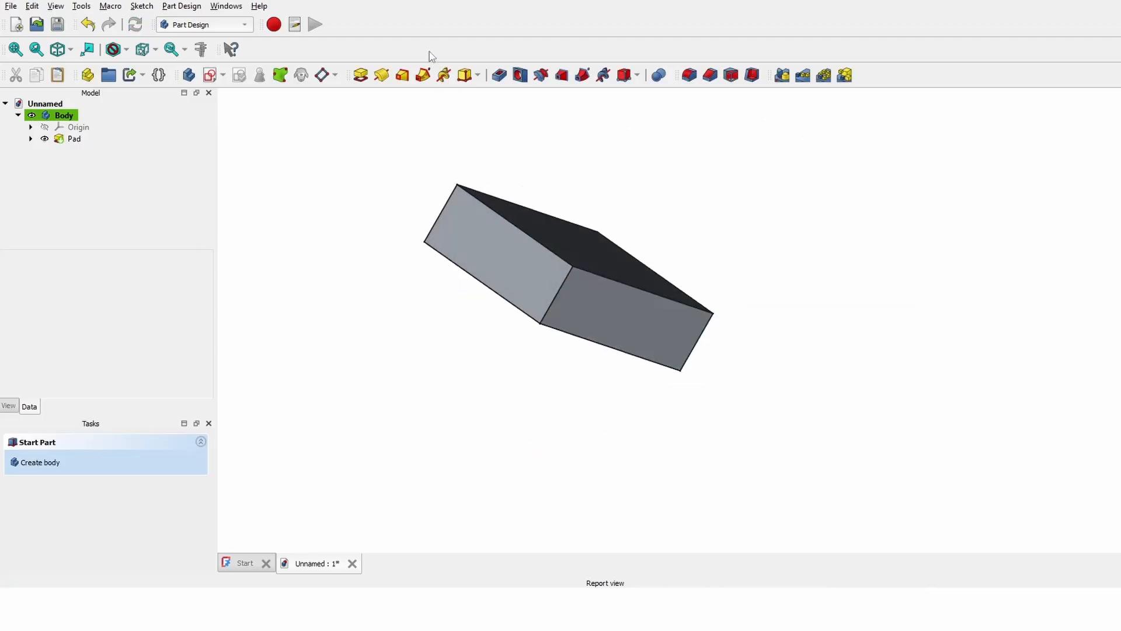
{"action": "scroll", "coordinate": [558, 275], "scroll_direction": "up", "scroll_amount": 5}
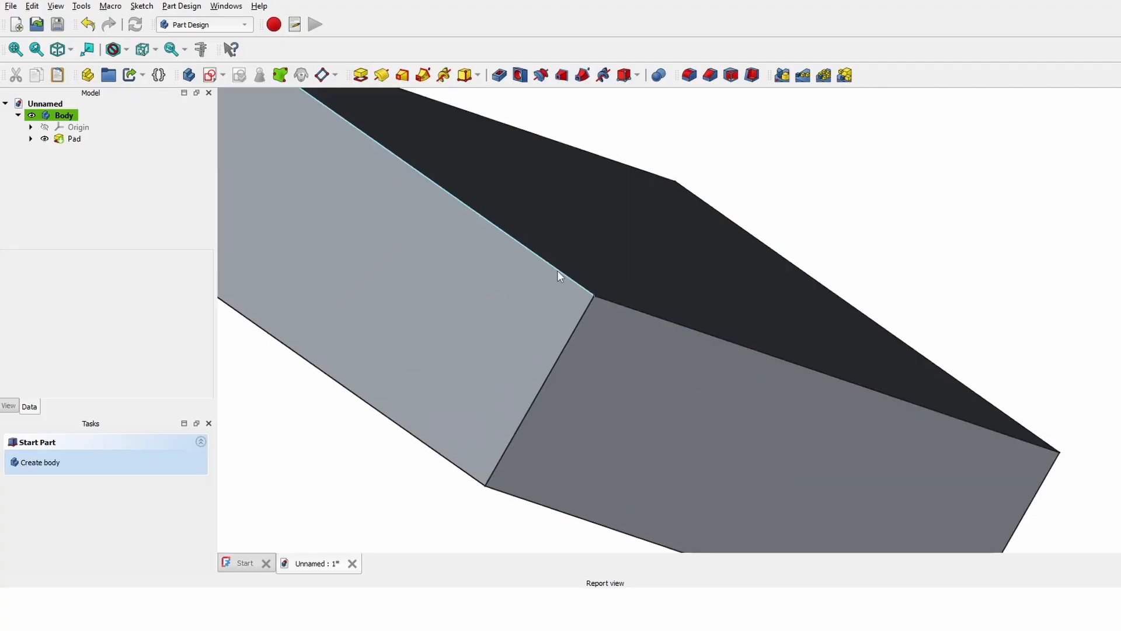
{"action": "scroll", "coordinate": [520, 328], "scroll_direction": "down", "scroll_amount": 4}
{"action": "middle_click_drag", "start_coordinate": [457, 379], "coordinate": [537, 366]}
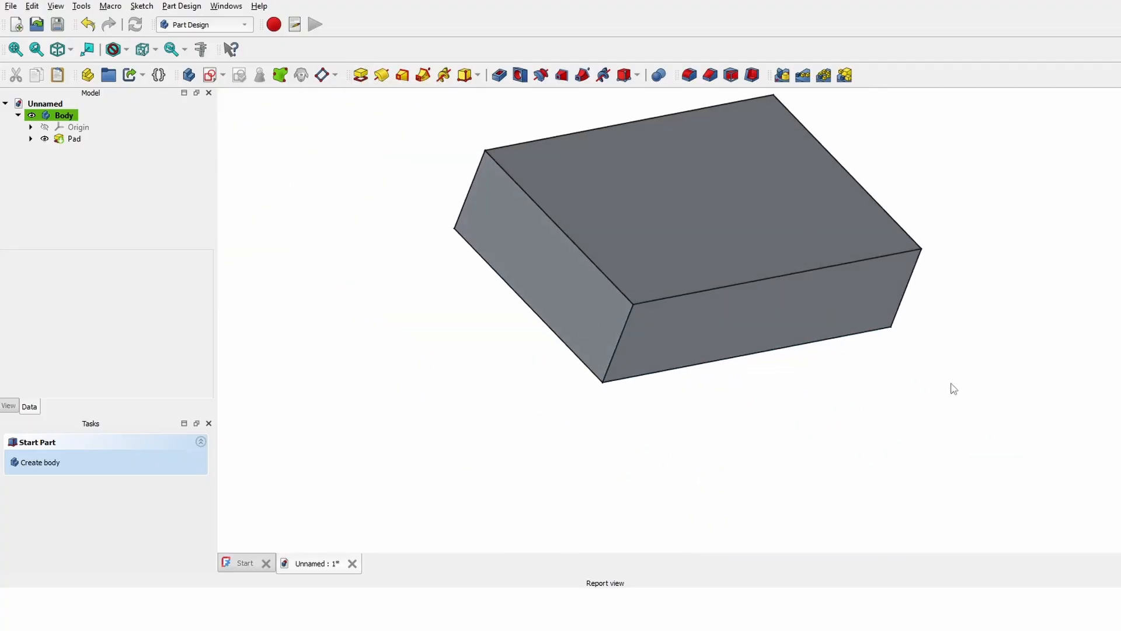
{"action": "mouse_move", "coordinate": [953, 389]}
{"action": "middle_mouse_down"}
{"action": "mouse_move", "coordinate": [806, 380]}
{"action": "mouse_move", "coordinate": [473, 323]}
{"action": "middle_mouse_up"}
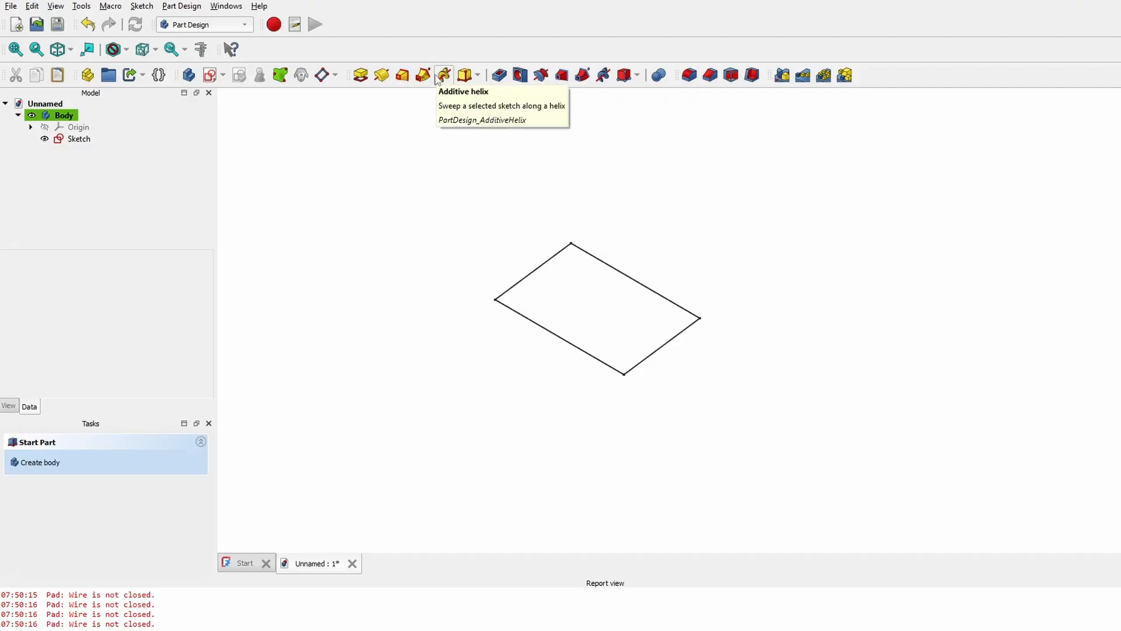
- Try revolving the sketch, cancel the failed revolution, and show the Origin planes and axes
{"action": "left_click", "coordinate": [382, 74]}
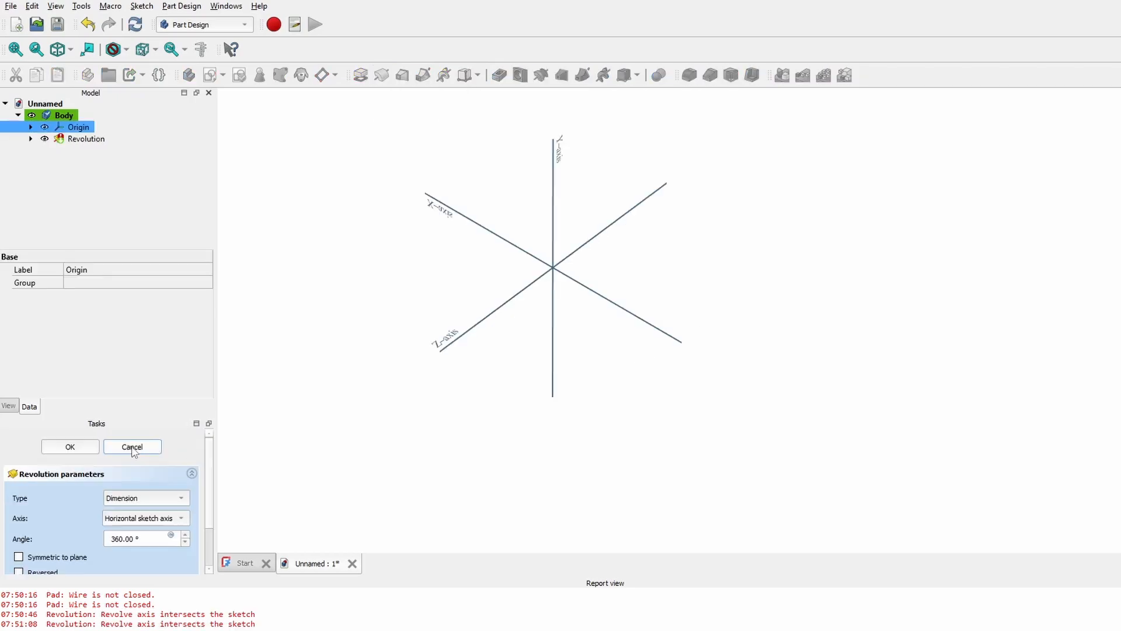
{"action": "left_click", "coordinate": [124, 416]}
{"action": "left_click", "coordinate": [66, 139], "text": "ctrl"}
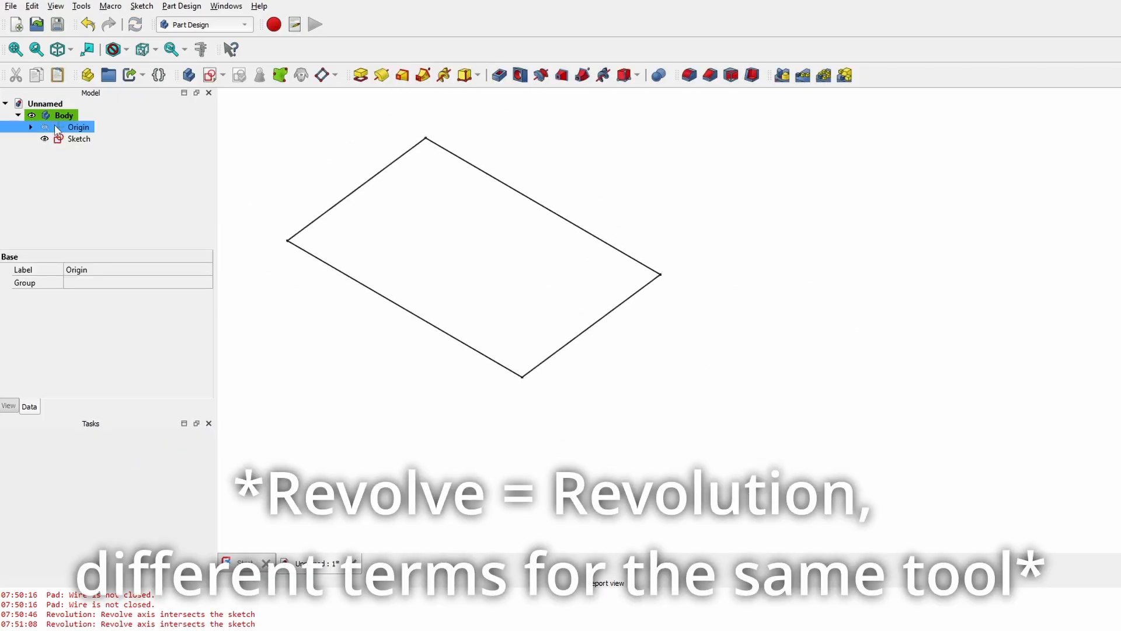
{"action": "left_click", "coordinate": [45, 127]}
{"action": "middle_click_drag", "start_coordinate": [389, 439], "coordinate": [608, 355]}
{"action": "mouse_move", "coordinate": [500, 271]}
{"action": "middle_mouse_down"}
{"action": "mouse_move", "coordinate": [685, 418]}
{"action": "mouse_move", "coordinate": [713, 275]}
{"action": "mouse_move", "coordinate": [602, 327]}
{"action": "middle_mouse_up"}
- Delete the left, top and right construction lines and move the rectangle above the origin
{"action": "middle_click_drag", "start_coordinate": [602, 327], "coordinate": [565, 318]}
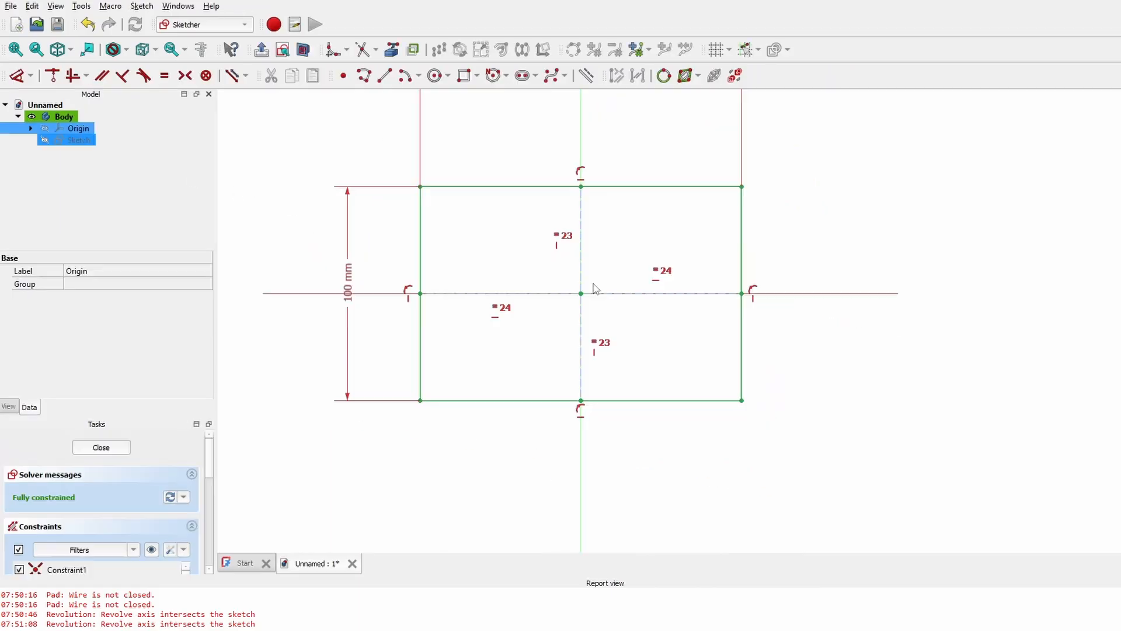
{"action": "left_click", "coordinate": [516, 293]}
{"action": "key", "text": "Delete"}
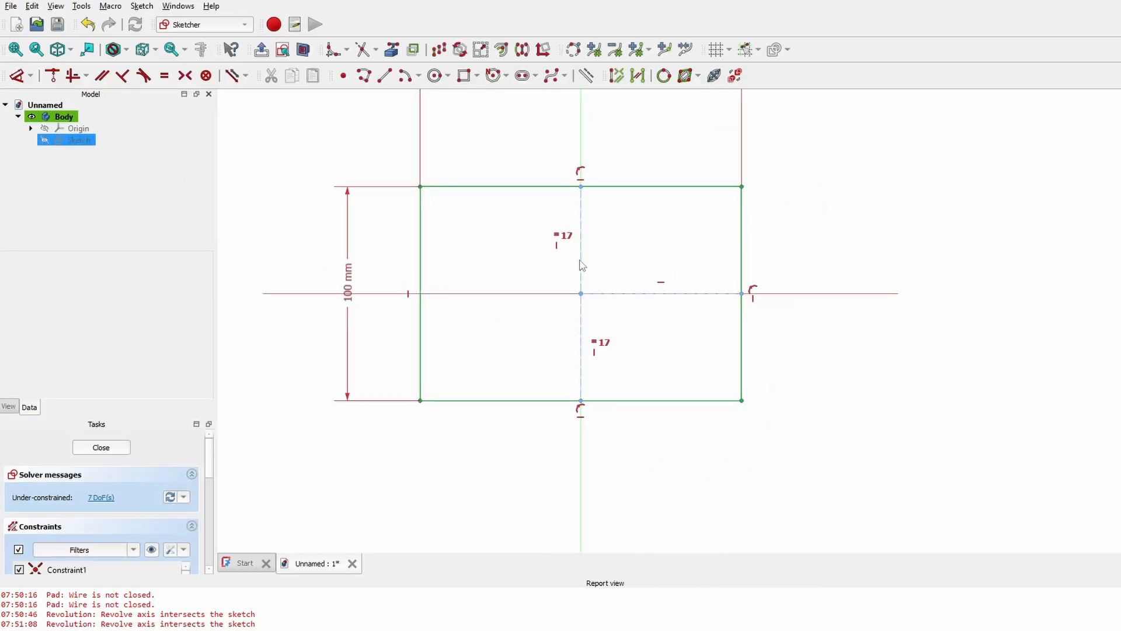
{"action": "left_click", "coordinate": [580, 259]}
{"action": "key", "text": "Delete"}
{"action": "left_click", "coordinate": [610, 295]}
{"action": "key", "text": "Delete"}
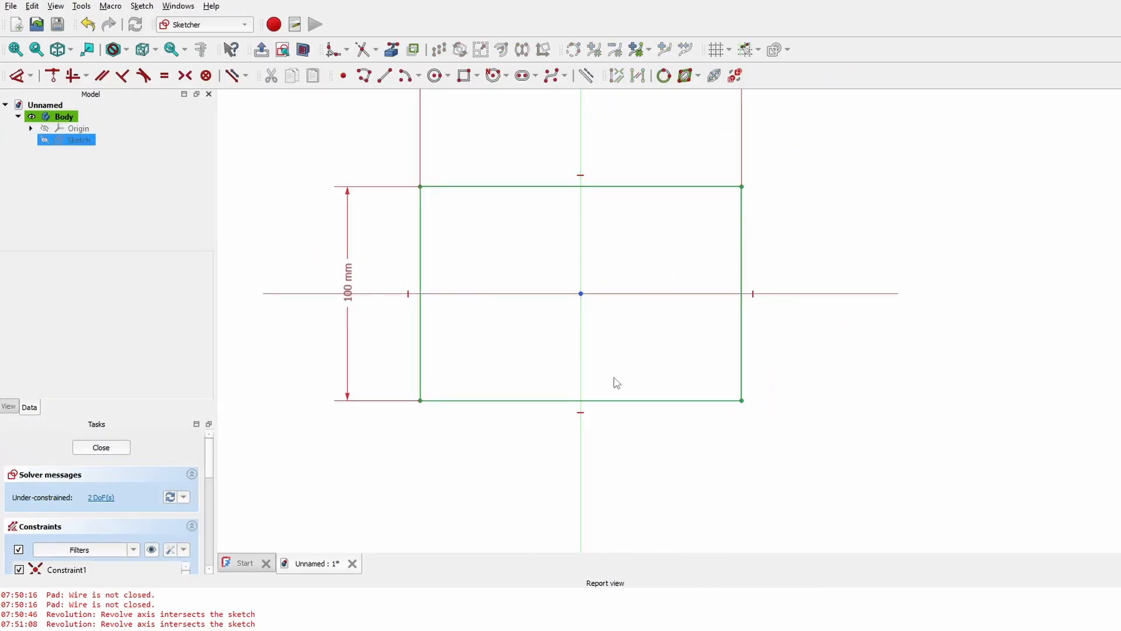
{"action": "mouse_move", "coordinate": [617, 383]}
{"action": "left_mouse_down"}
{"action": "mouse_move", "coordinate": [615, 393]}
{"action": "mouse_move", "coordinate": [619, 257]}
{"action": "left_mouse_up"}
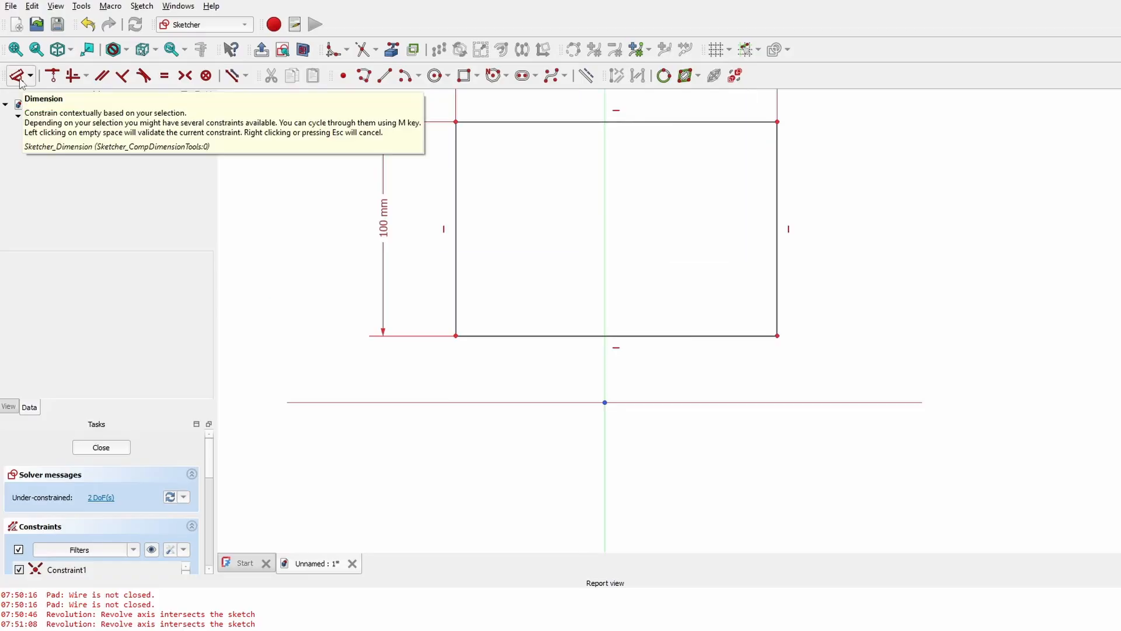
- Constrain the rectangle 30 mm vertically and 75 mm horizontally from the origin
{"action": "left_click", "coordinate": [17, 76]}
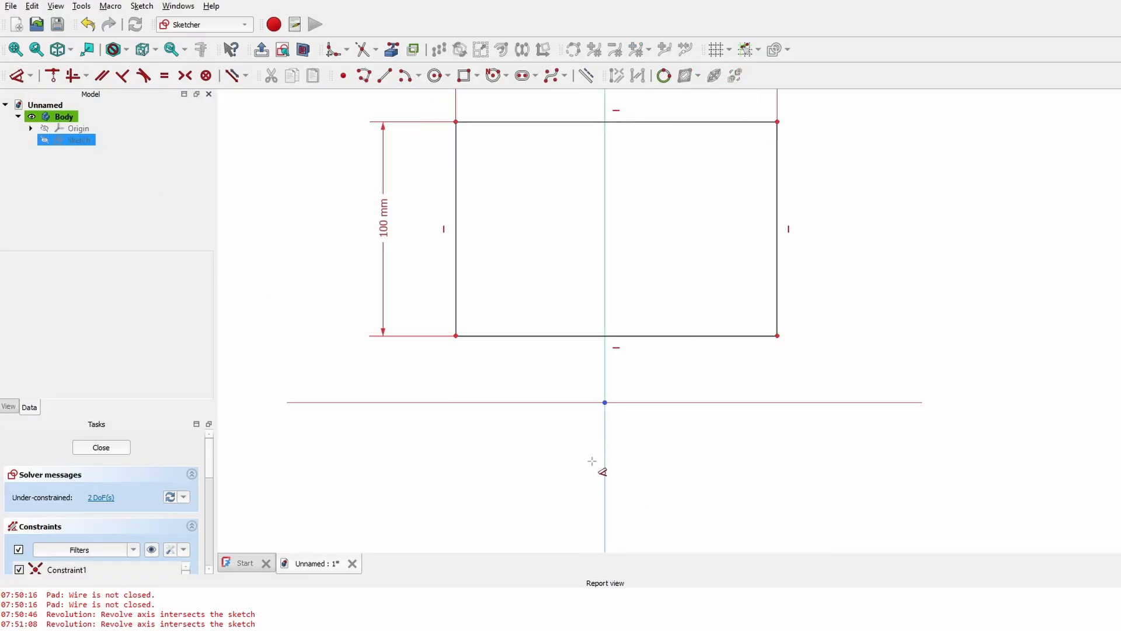
{"action": "left_click", "coordinate": [777, 335]}
{"action": "left_click", "coordinate": [605, 402]}
{"action": "left_click", "coordinate": [586, 385]}
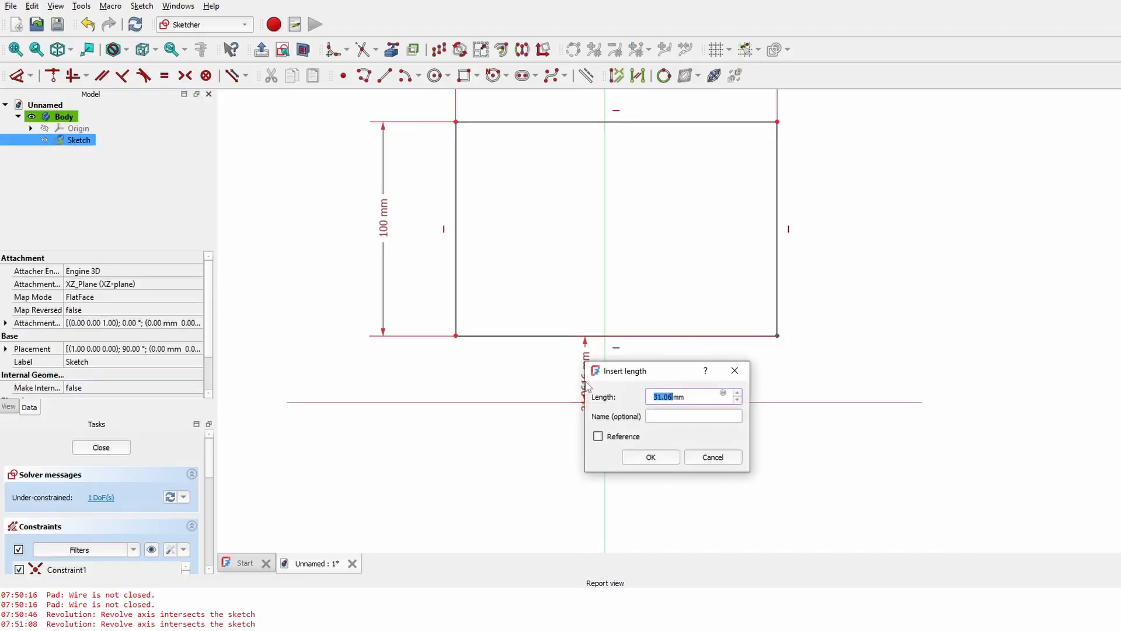
{"action": "type", "text": "30"}
{"action": "key", "text": "Return"}
{"action": "left_click", "coordinate": [456, 338]}
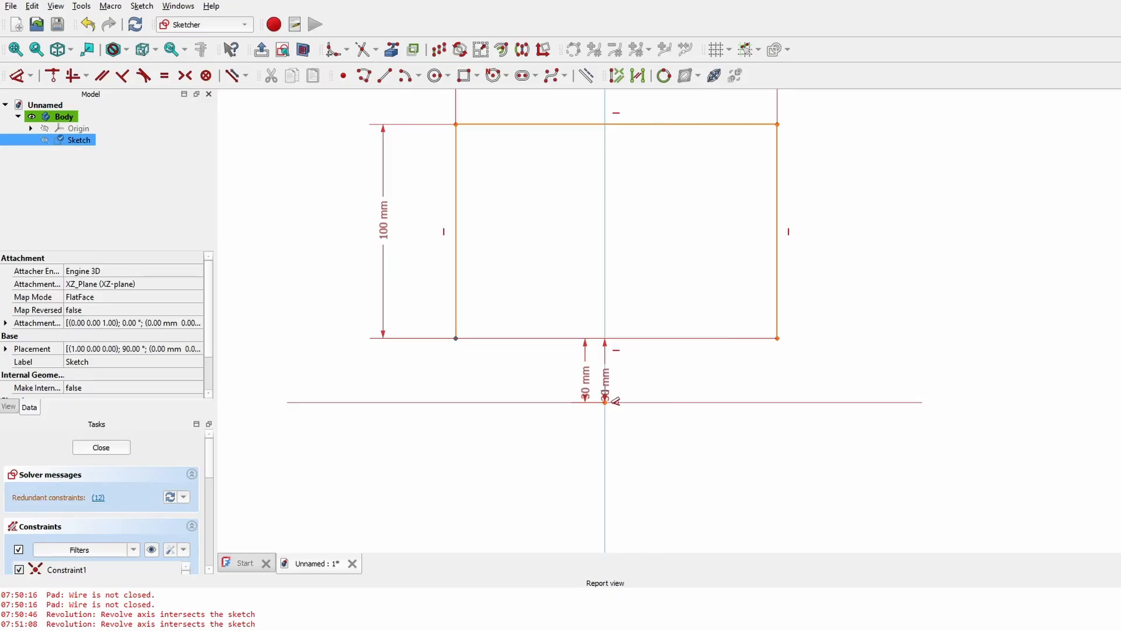
{"action": "left_click", "coordinate": [605, 402]}
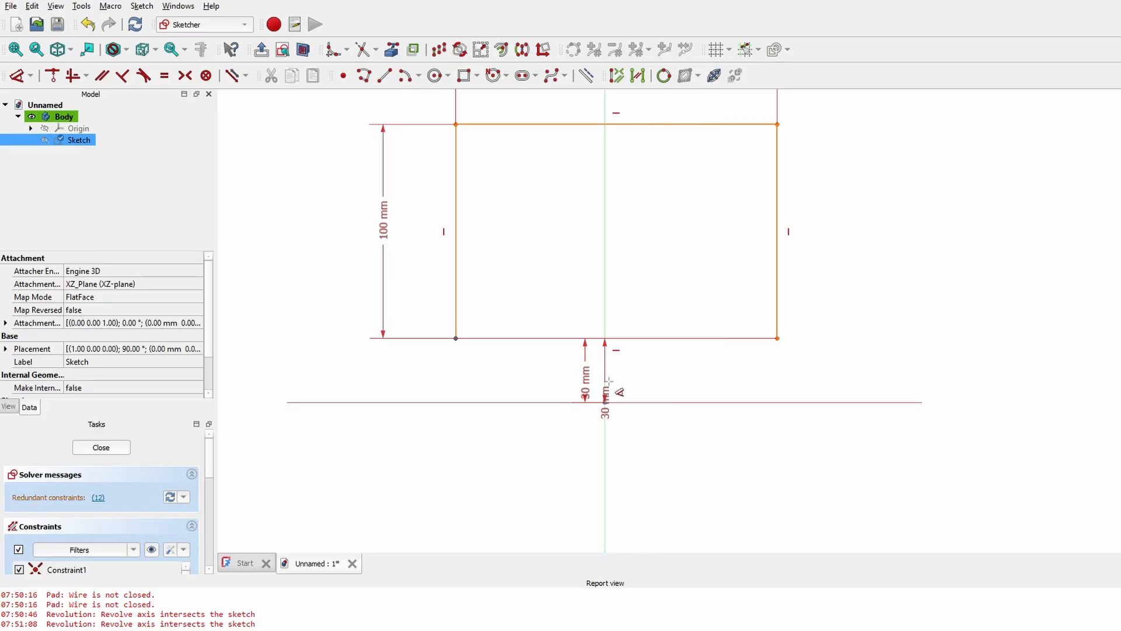
{"action": "left_click", "coordinate": [529, 272]}
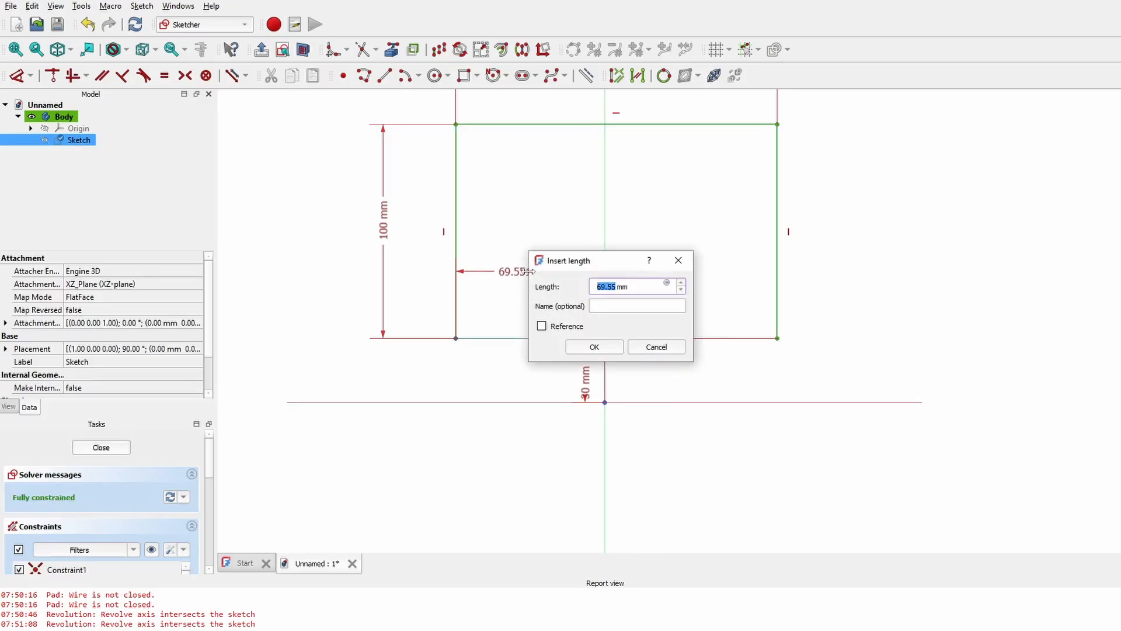
{"action": "key", "text": "Return"}
{"action": "scroll", "coordinate": [694, 286], "scroll_direction": "down", "scroll_amount": 3}
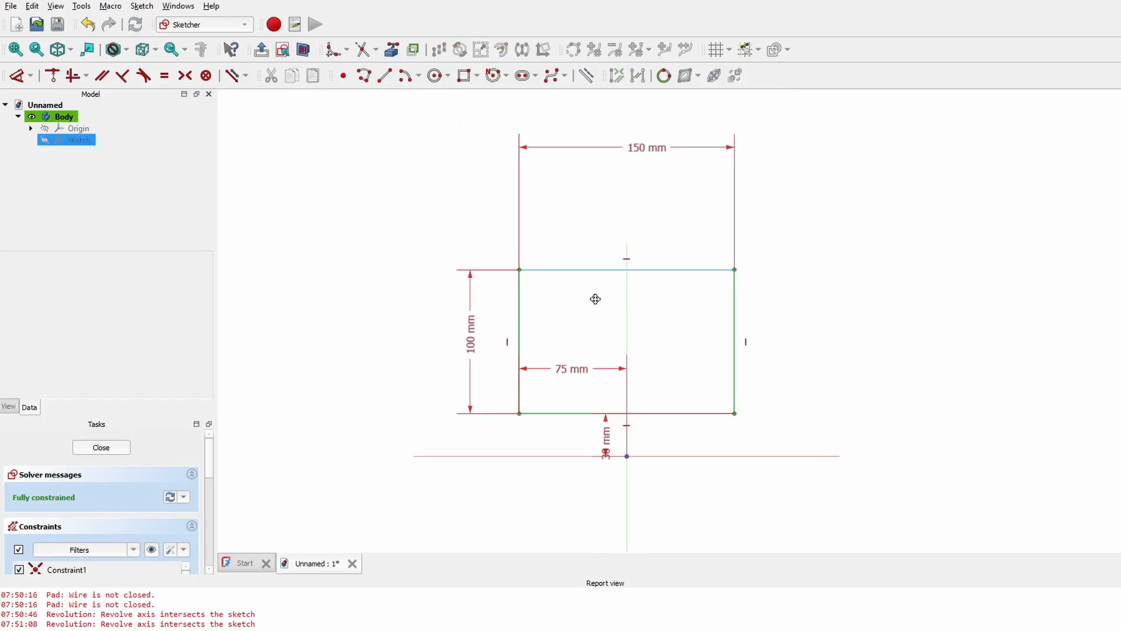
{"action": "middle_click_drag", "start_coordinate": [665, 441], "coordinate": [673, 289]}
- Close the sketch and revolve it about the X-axis, dismissing the axis-intersection error
{"action": "left_click", "coordinate": [97, 448]}
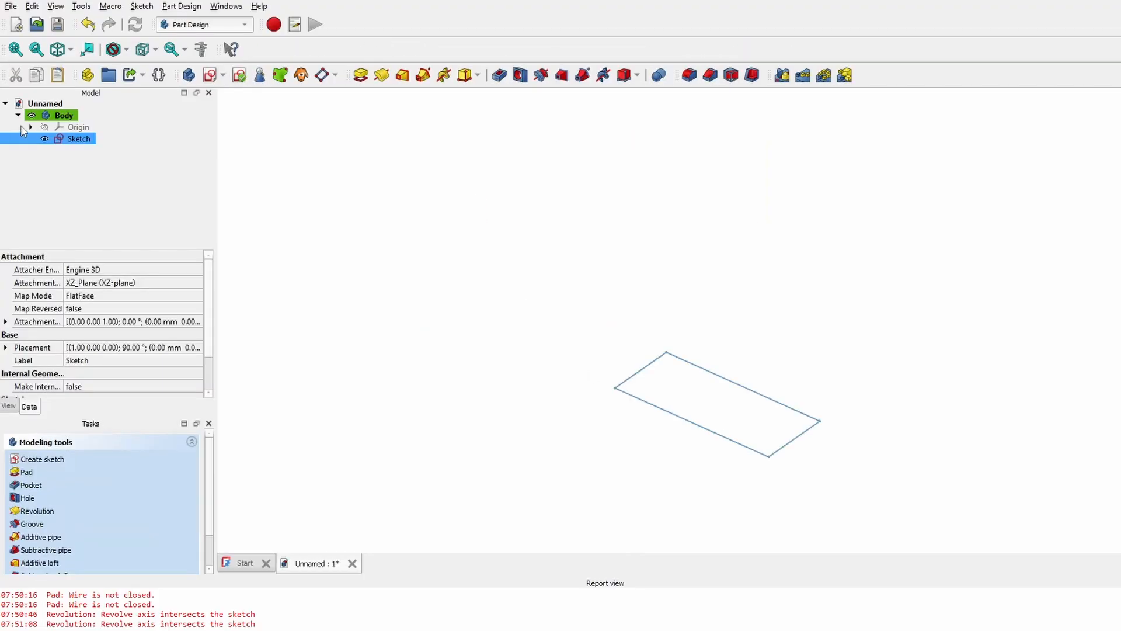
{"action": "left_click", "coordinate": [381, 75]}
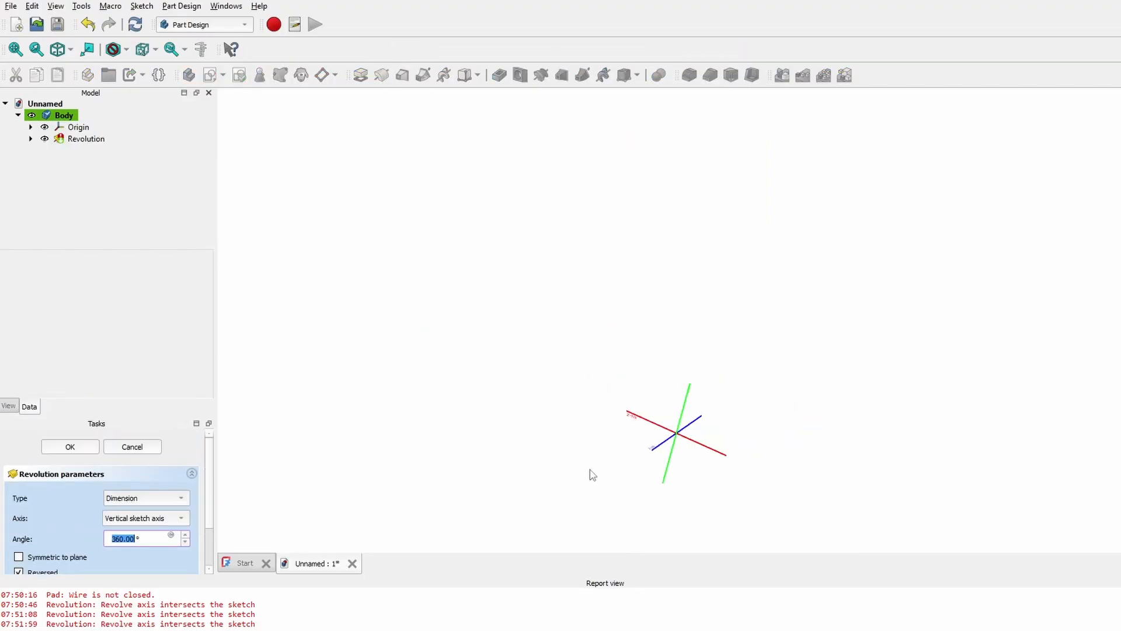
{"action": "scroll", "coordinate": [561, 363], "scroll_direction": "up", "scroll_amount": 5}
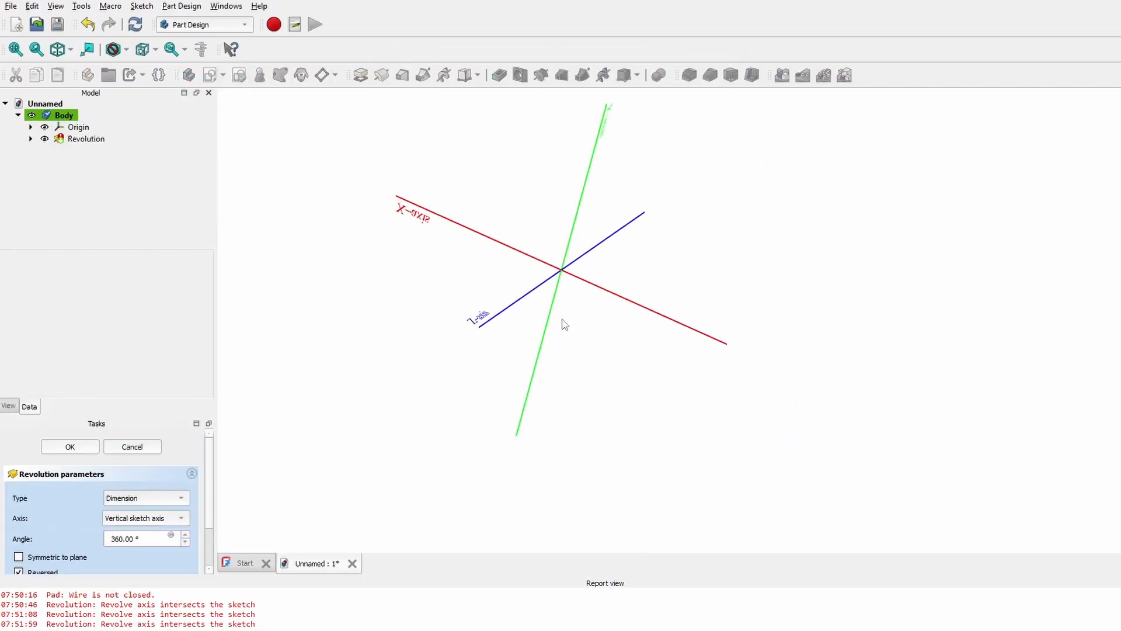
{"action": "left_click", "coordinate": [594, 288]}
{"action": "left_click", "coordinate": [73, 448]}
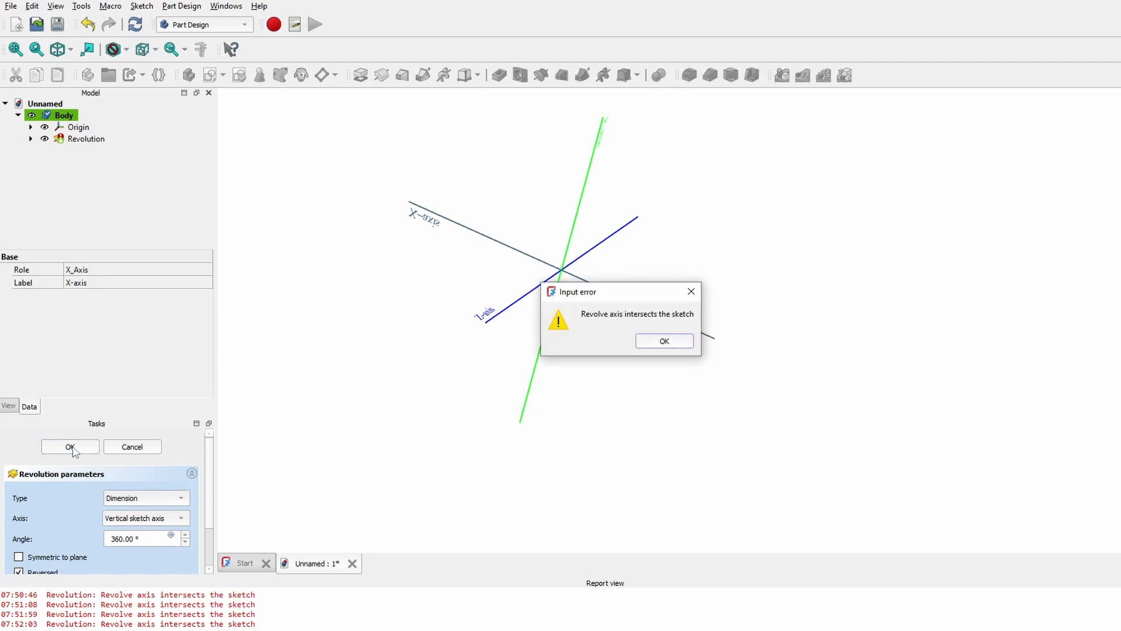
{"action": "left_click", "coordinate": [665, 343]}
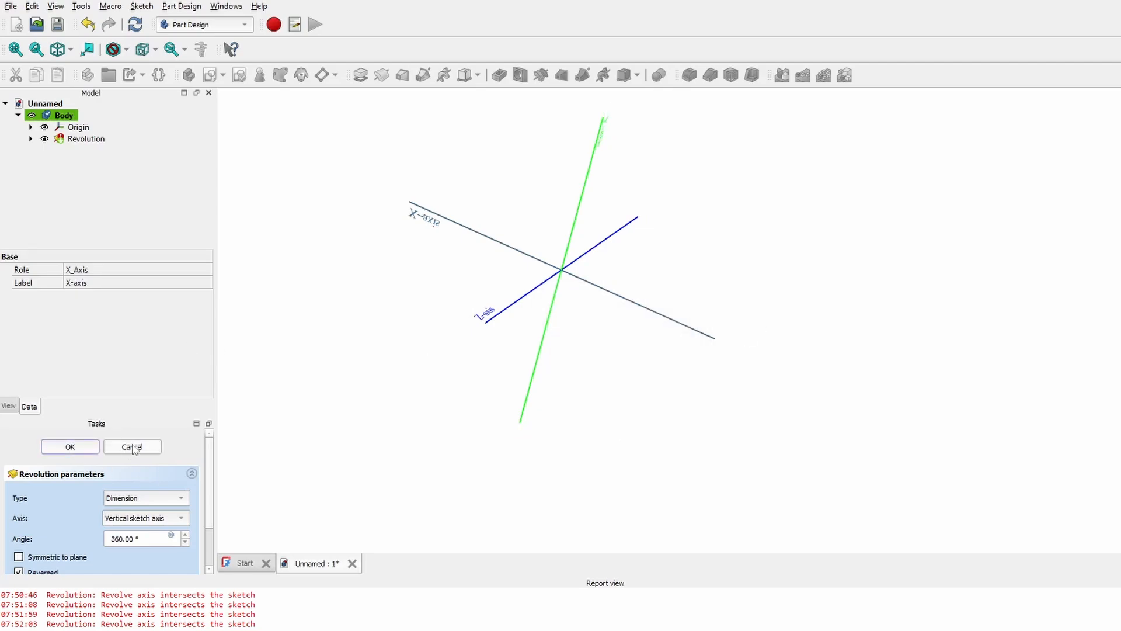
{"action": "scroll", "coordinate": [164, 523], "scroll_direction": "down", "scroll_amount": 1}
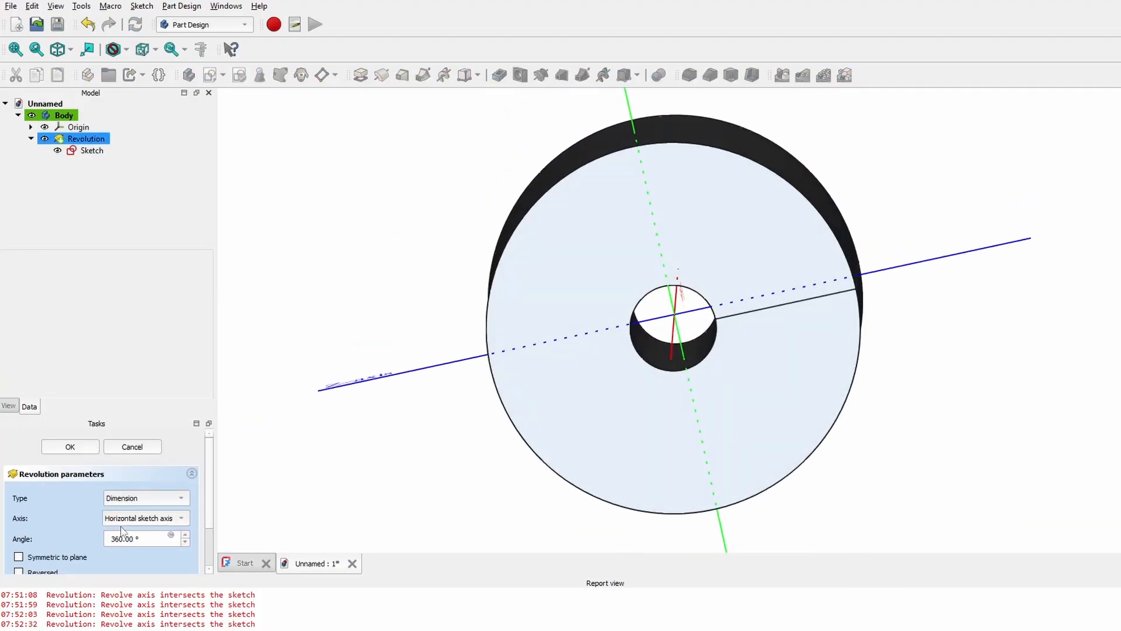
- Select the Revolution feature and scroll its Angle to a full 360° turn
{"action": "scroll", "coordinate": [128, 535], "scroll_direction": "down", "scroll_amount": 20}
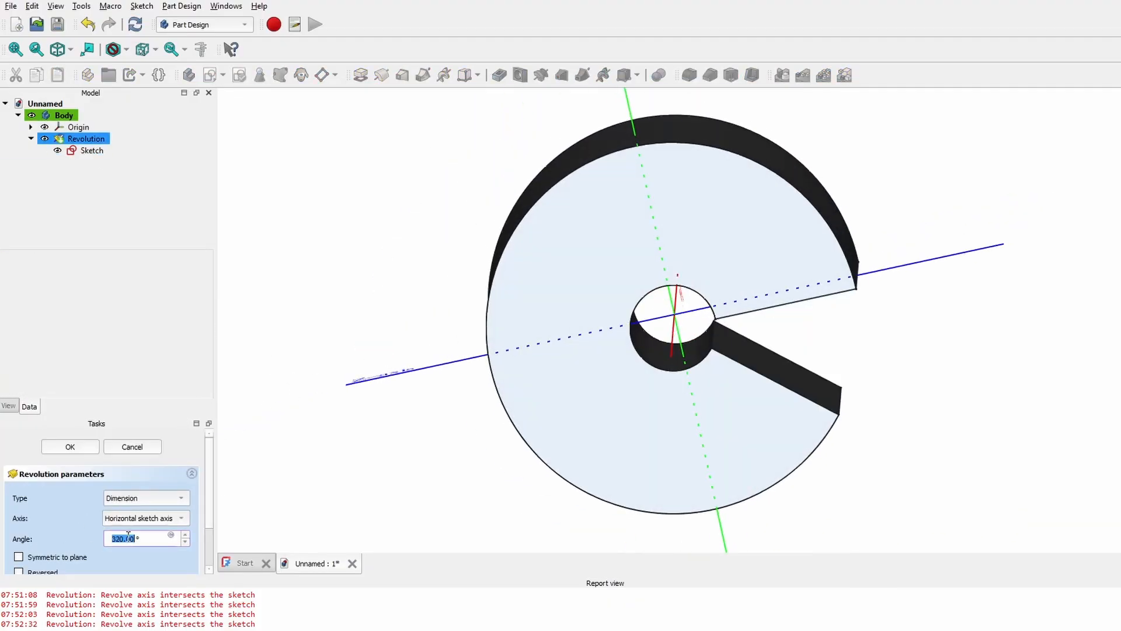
{"action": "scroll", "coordinate": [129, 535], "scroll_direction": "down", "scroll_amount": 20}
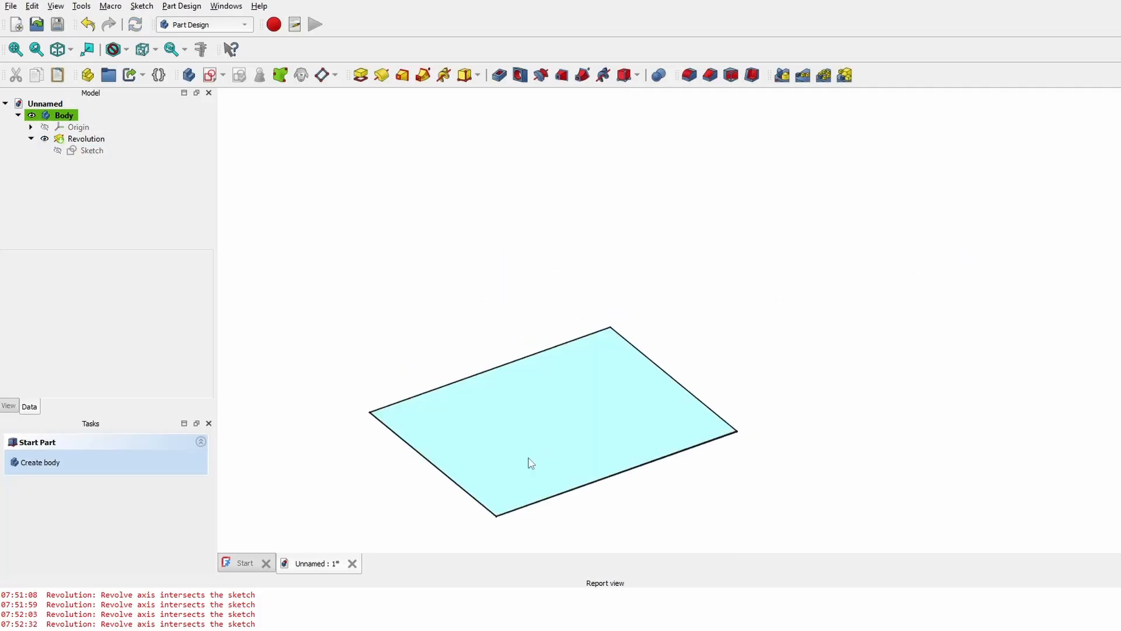
{"action": "middle_click_drag", "start_coordinate": [530, 462], "coordinate": [493, 348]}
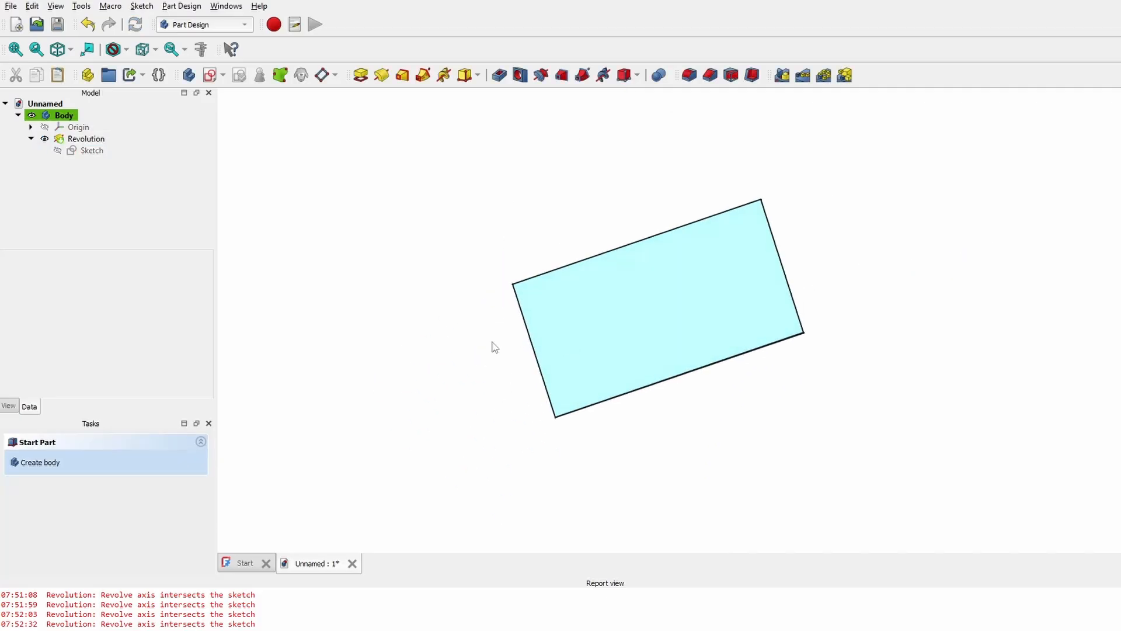
{"action": "left_click", "coordinate": [76, 140]}
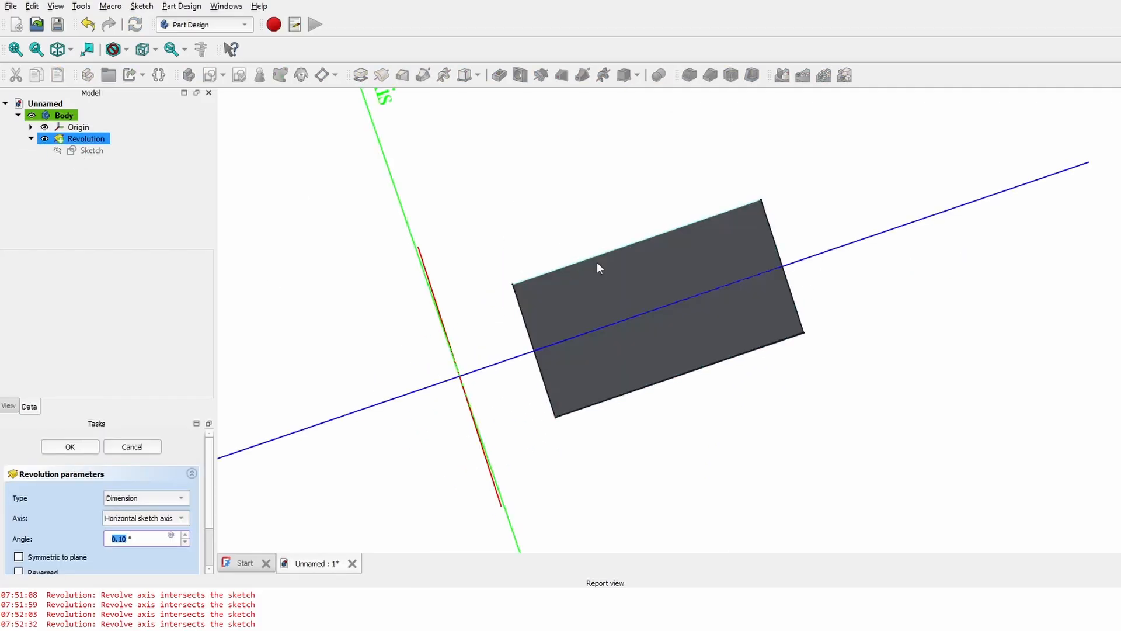
{"action": "scroll", "coordinate": [142, 542], "scroll_direction": "up", "scroll_amount": 1}
{"action": "scroll", "coordinate": [142, 542], "scroll_direction": "up", "scroll_amount": 1}
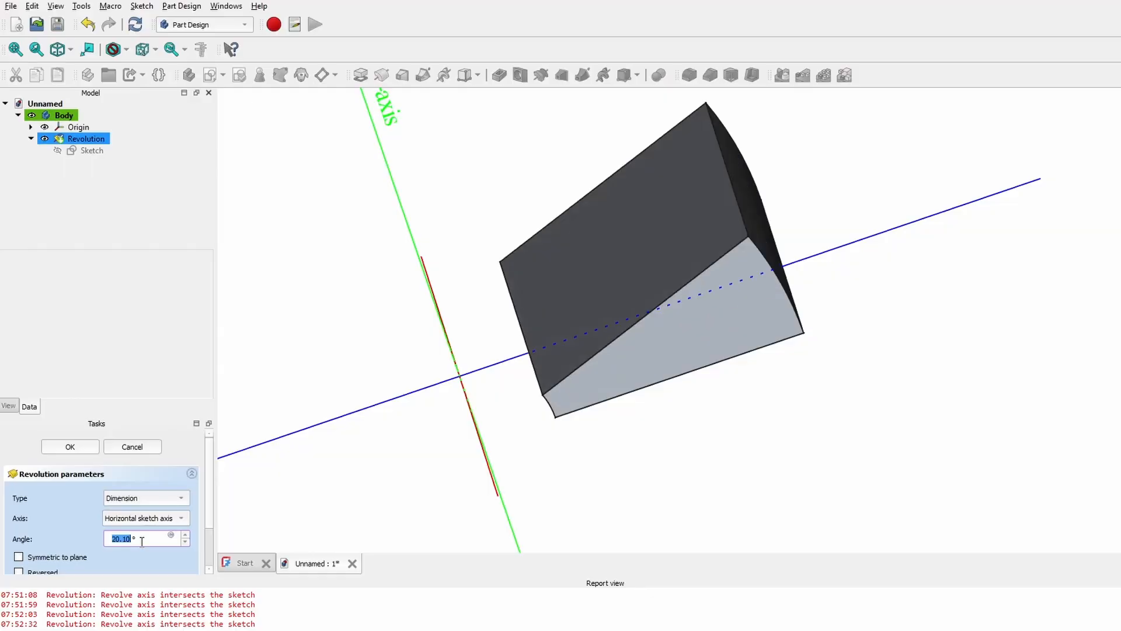
{"action": "scroll", "coordinate": [136, 541], "scroll_direction": "up", "scroll_amount": 7}
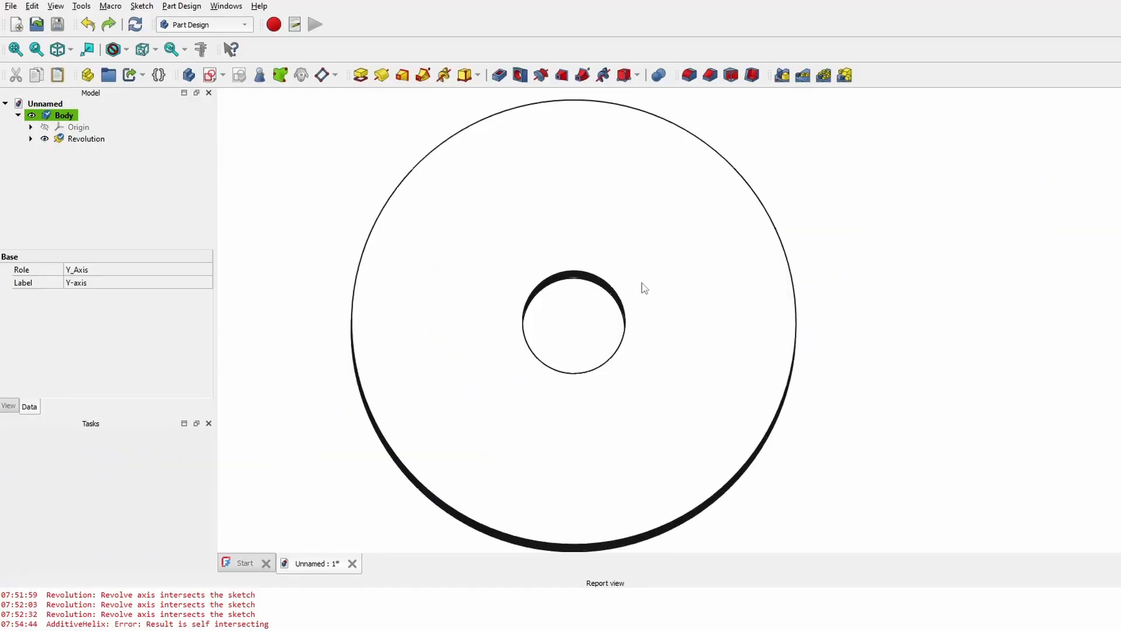
- Orbit to face the revolved cylinder head-on and select its flat front face
{"action": "mouse_move", "coordinate": [511, 435]}
{"action": "middle_mouse_down"}
{"action": "mouse_move", "coordinate": [506, 425]}
{"action": "mouse_move", "coordinate": [549, 451]}
{"action": "middle_mouse_up"}
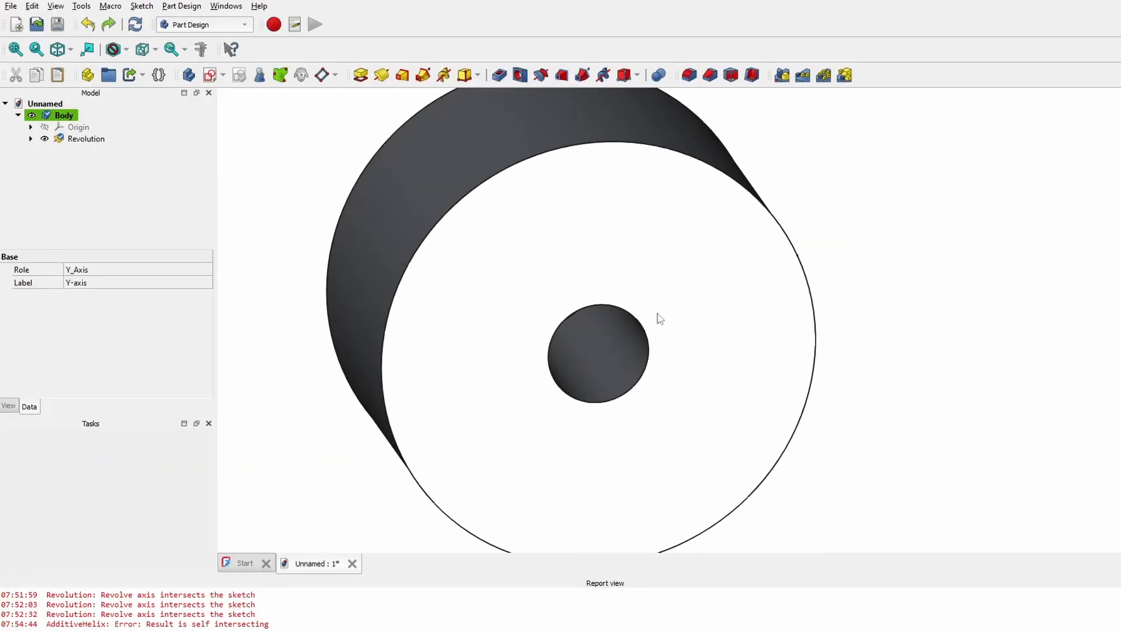
{"action": "left_click", "coordinate": [592, 247]}
{"action": "left_click", "coordinate": [820, 248]}
{"action": "middle_click_drag", "start_coordinate": [704, 389], "coordinate": [667, 370]}
{"action": "scroll", "coordinate": [738, 350], "scroll_direction": "down", "scroll_amount": 1}
{"action": "left_click", "coordinate": [742, 353]}
{"action": "left_click", "coordinate": [910, 371]}
{"action": "scroll", "coordinate": [779, 292], "scroll_direction": "down", "scroll_amount": 2}
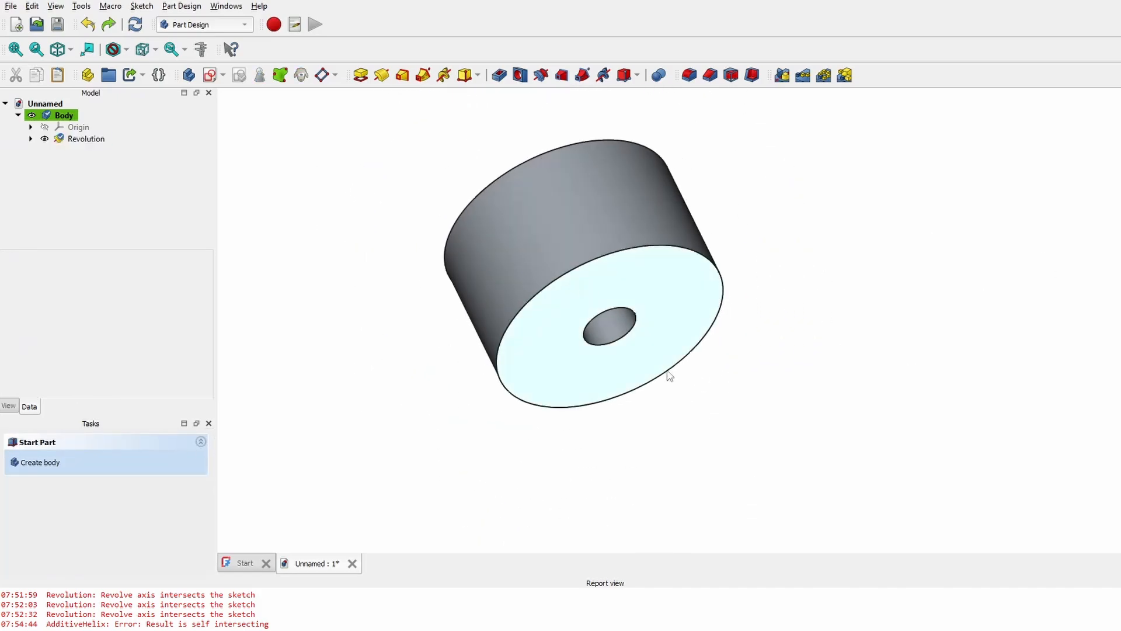
{"action": "left_click", "coordinate": [654, 297]}
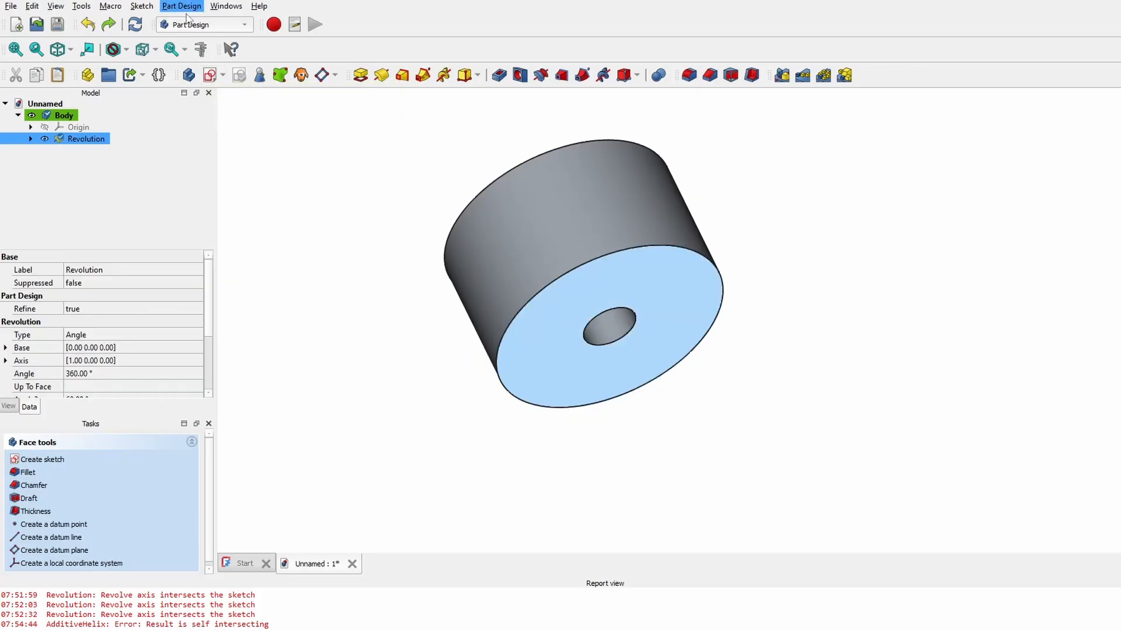
- Create a new sketch on the selected front face and zoom in
{"action": "left_click", "coordinate": [210, 75]}
{"action": "scroll", "coordinate": [720, 341], "scroll_direction": "up", "scroll_amount": 2}
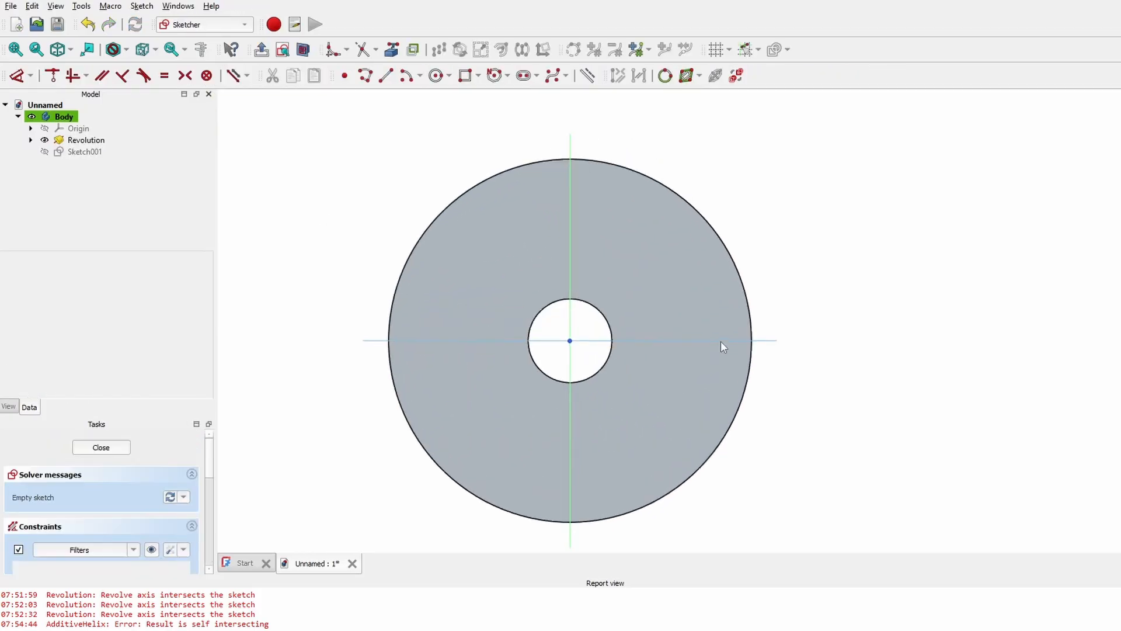
{"action": "scroll", "coordinate": [519, 260], "scroll_direction": "up", "scroll_amount": 2}
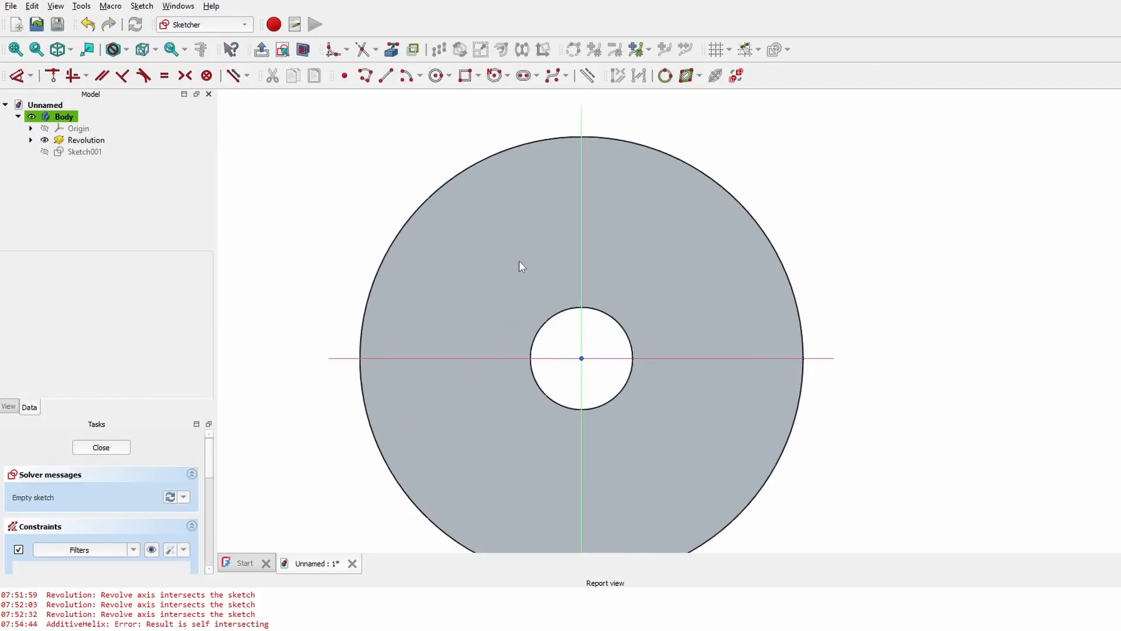
- Draw a small circle centred on the vertical axis above the origin
{"action": "left_click", "coordinate": [437, 75]}
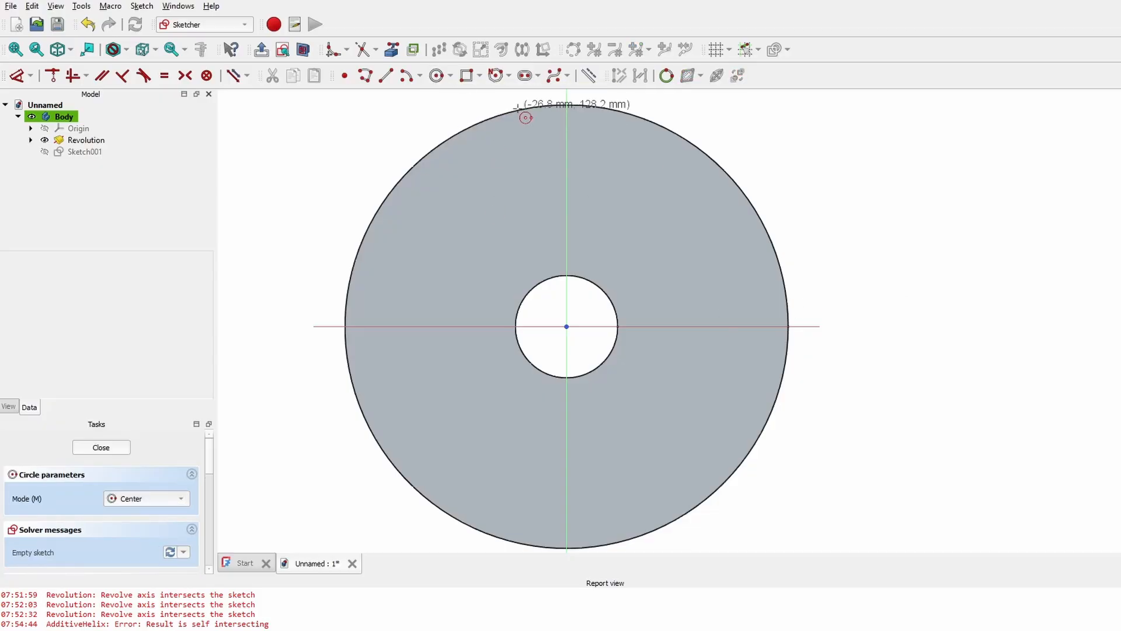
{"action": "left_click", "coordinate": [566, 178]}
{"action": "left_click", "coordinate": [597, 168]}
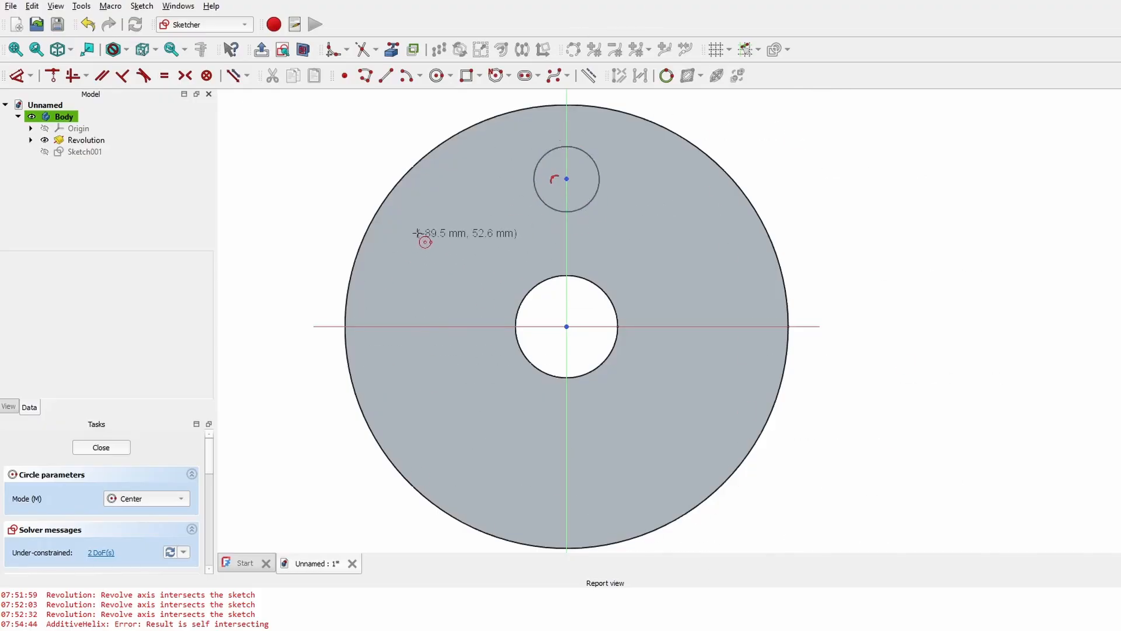
{"action": "key", "text": "Escape"}
{"action": "middle_click_drag", "start_coordinate": [674, 289], "coordinate": [689, 240]}
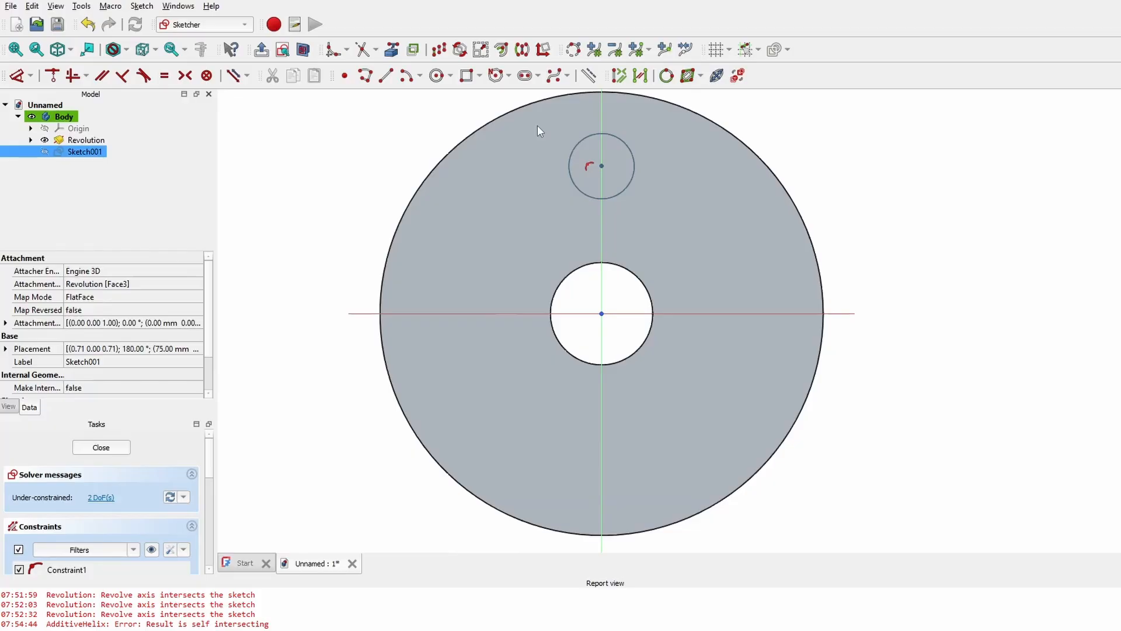
- Undo the circle and draw a hexagon centred on the origin with one corner pointing straight up
{"action": "key", "text": "ctrl+z"}
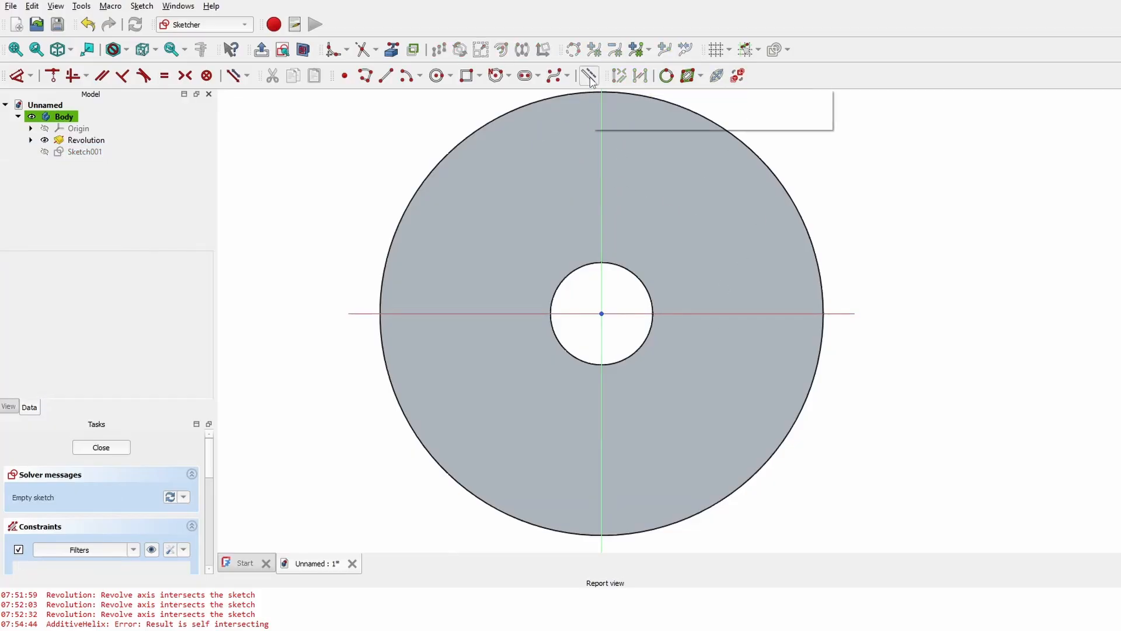
{"action": "left_click", "coordinate": [508, 76]}
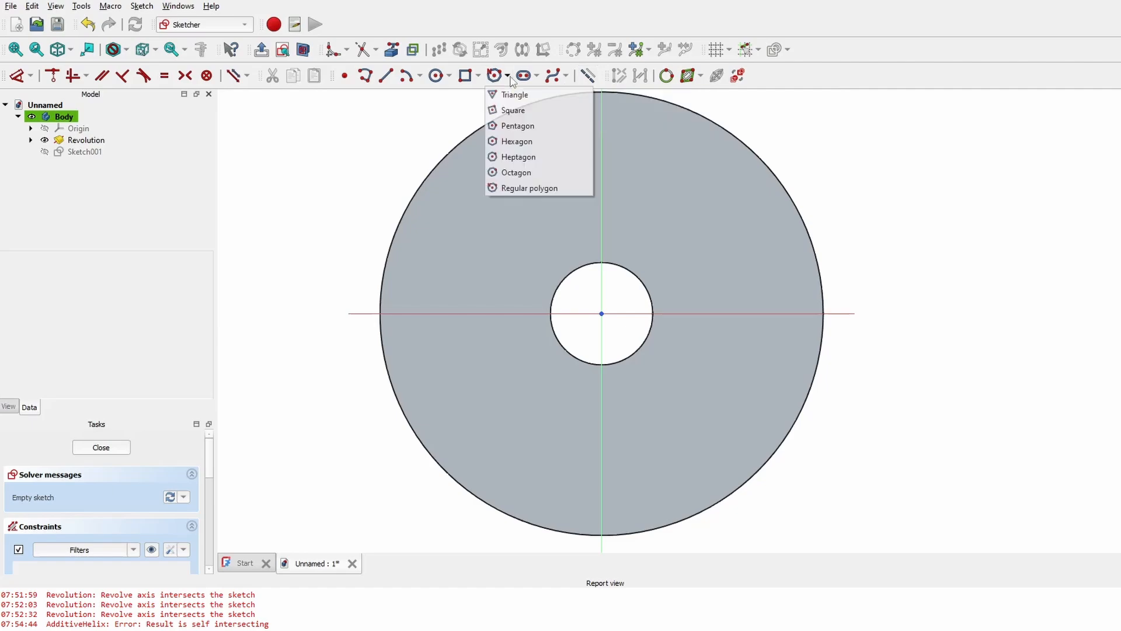
{"action": "left_click", "coordinate": [517, 142]}
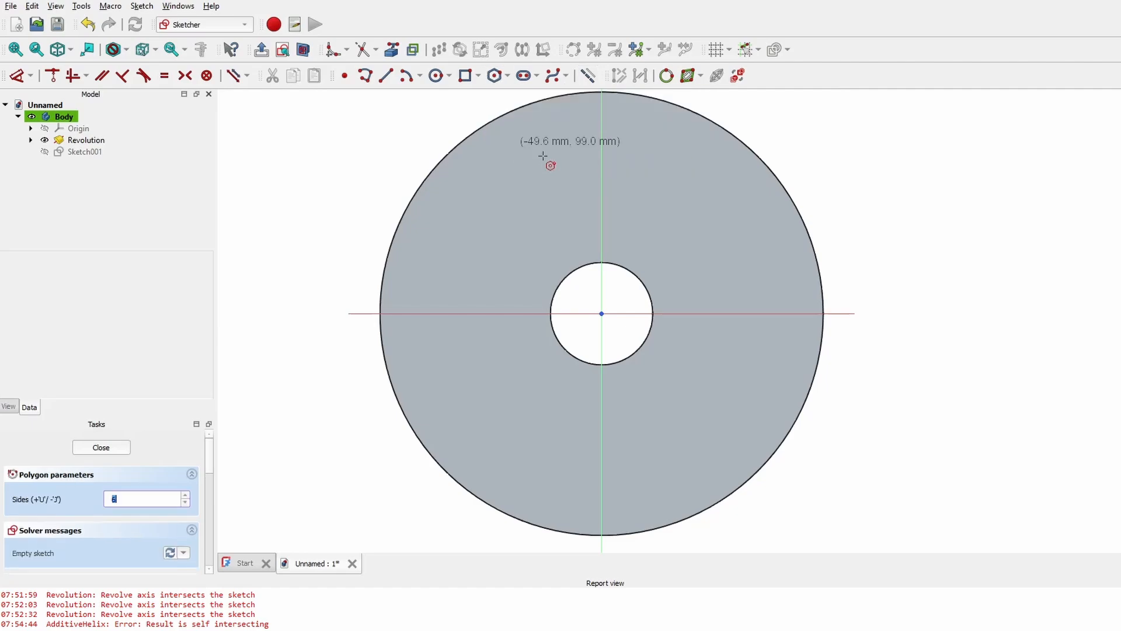
{"action": "left_click", "coordinate": [601, 313]}
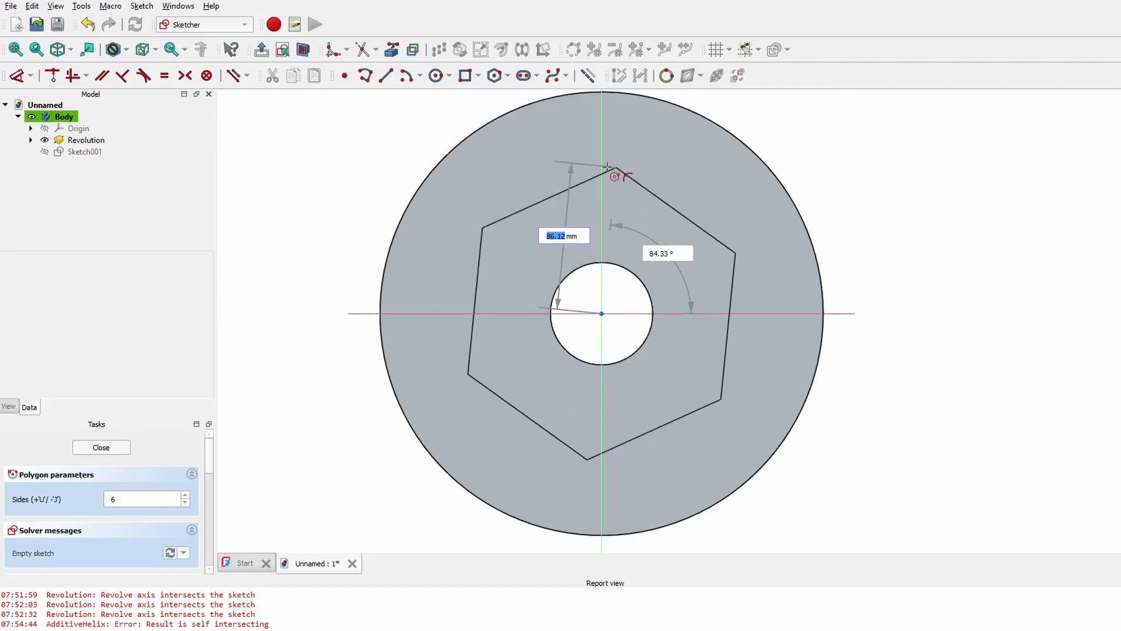
{"action": "left_click", "coordinate": [602, 175]}
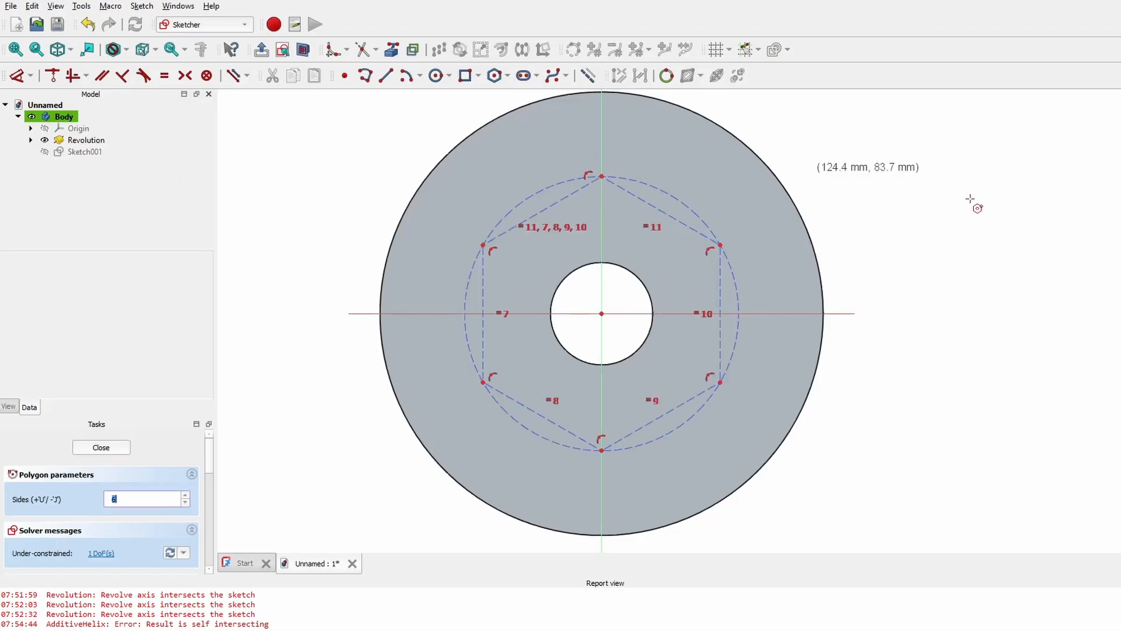
{"action": "right_click", "coordinate": [844, 217]}
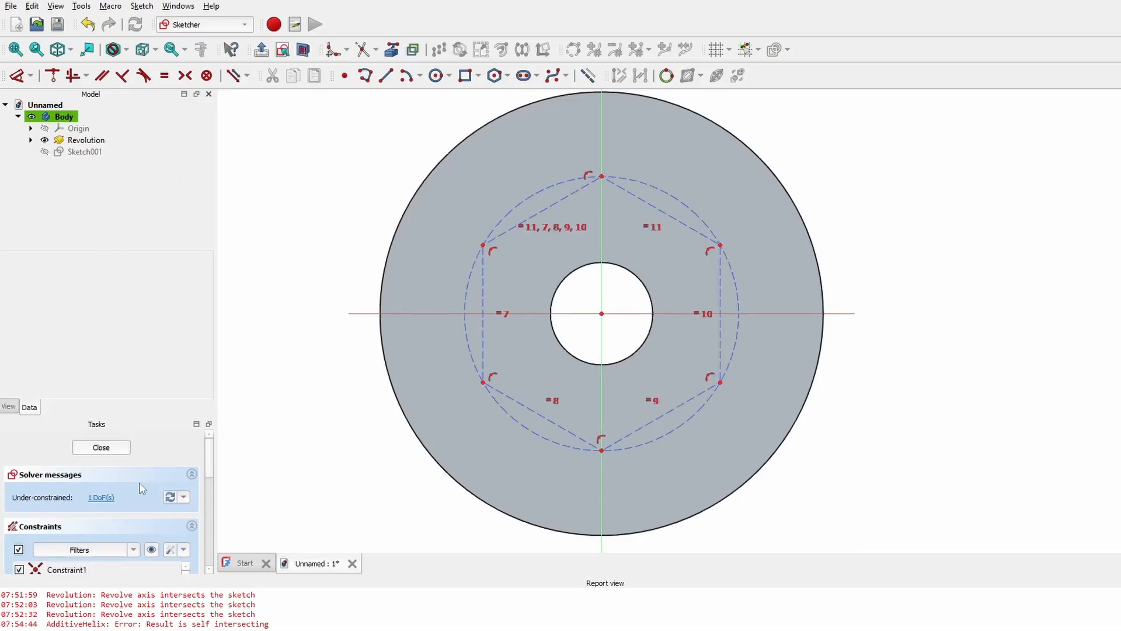
- Close Sketch001, reopen it for editing, and recentre the view
{"action": "left_click", "coordinate": [122, 448]}
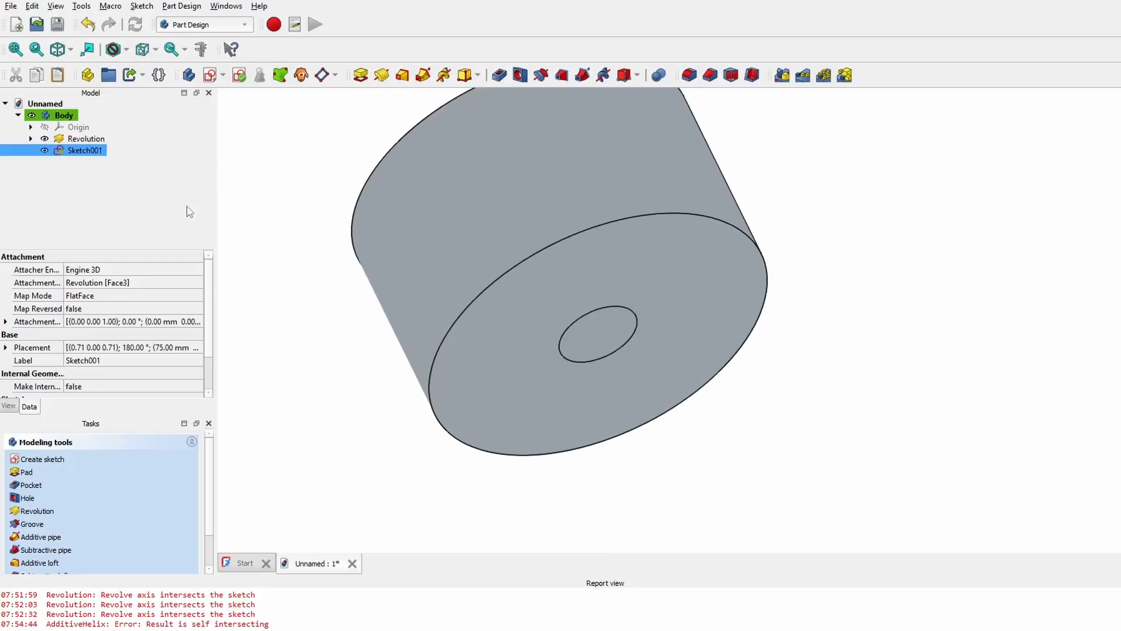
{"action": "double_click", "coordinate": [76, 153]}
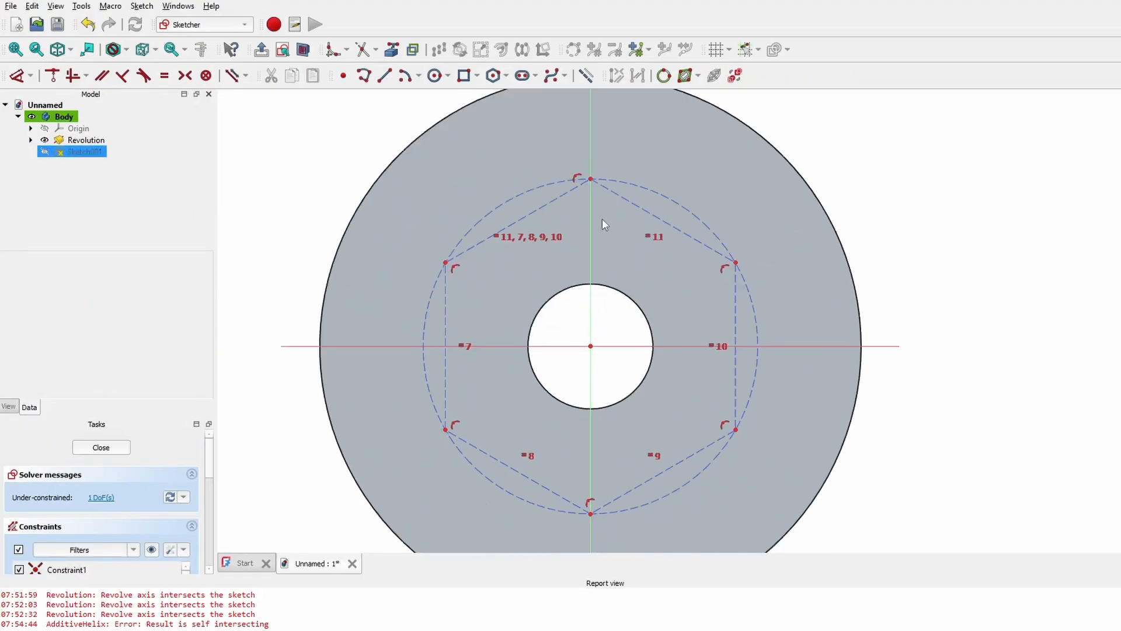
{"action": "middle_click_drag", "start_coordinate": [550, 256], "coordinate": [589, 247]}
{"action": "mouse_move", "coordinate": [667, 201]}
{"action": "middle_mouse_down"}
{"action": "mouse_move", "coordinate": [827, 157]}
{"action": "mouse_move", "coordinate": [711, 256]}
{"action": "middle_mouse_up"}
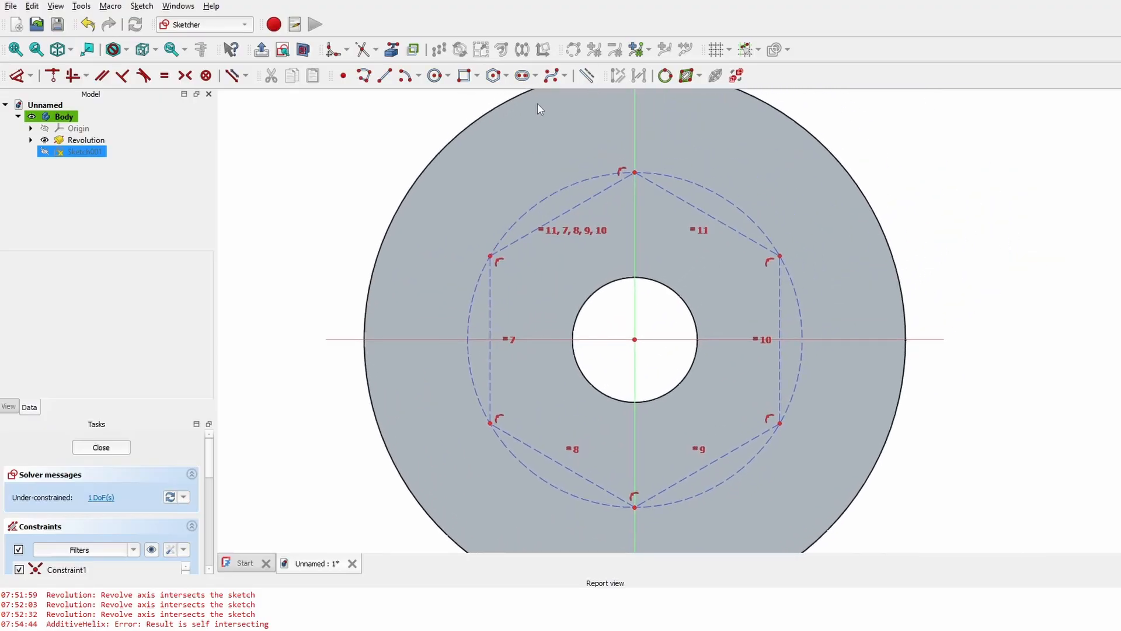
- Centre circles on the top, upper-right, lower-right and upper-left hexagon corners, then resize the construction circle
{"action": "left_click", "coordinate": [434, 79]}
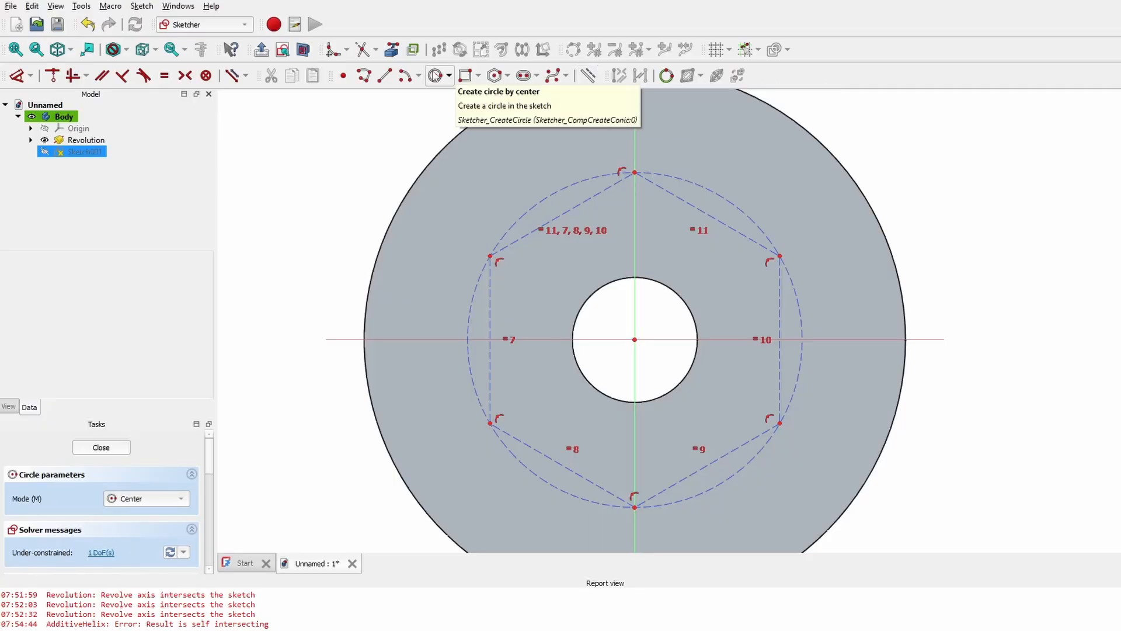
{"action": "left_click", "coordinate": [635, 173]}
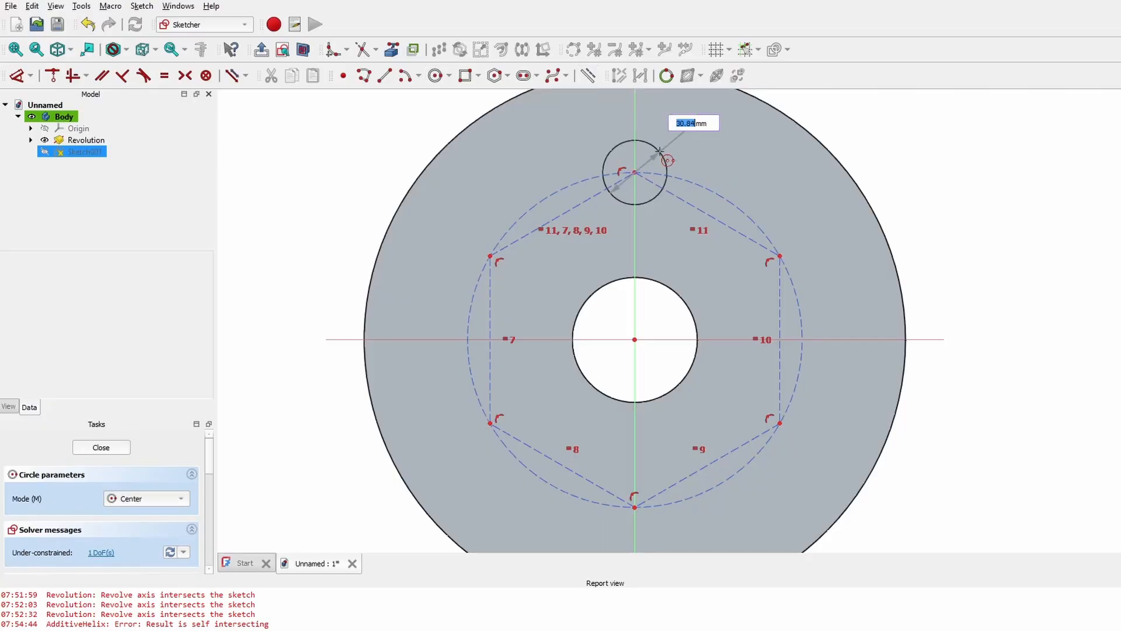
{"action": "left_click", "coordinate": [654, 147]}
{"action": "left_click", "coordinate": [780, 256]}
{"action": "left_click", "coordinate": [819, 239]}
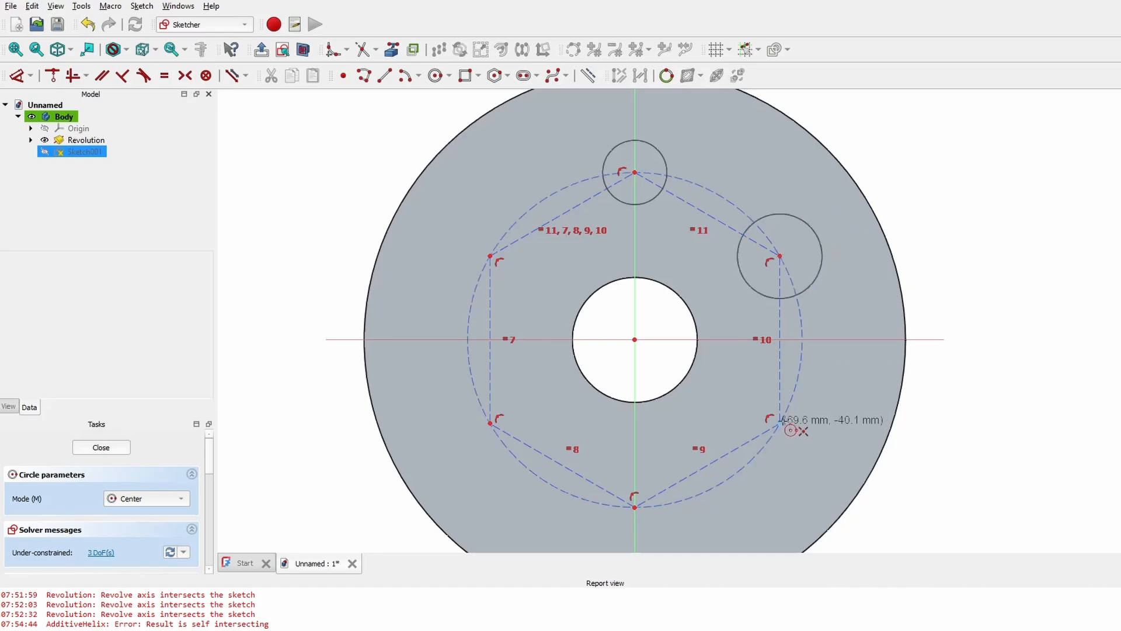
{"action": "left_click", "coordinate": [779, 422]}
{"action": "left_click", "coordinate": [808, 450]}
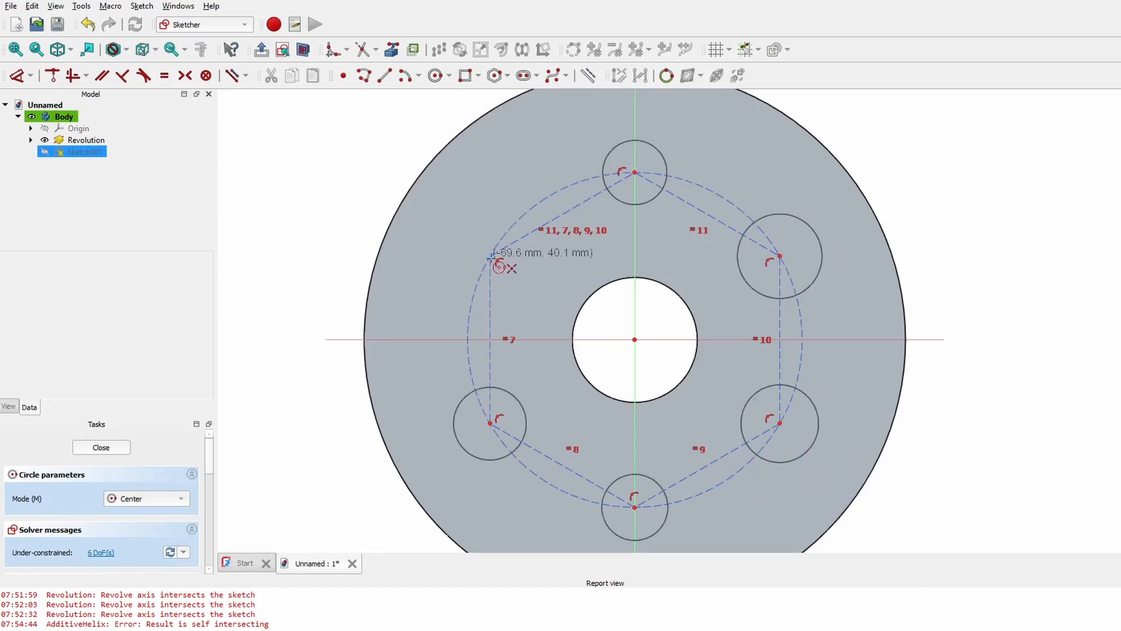
{"action": "left_click", "coordinate": [490, 256]}
{"action": "left_click", "coordinate": [453, 217]}
{"action": "right_click", "coordinate": [578, 196]}
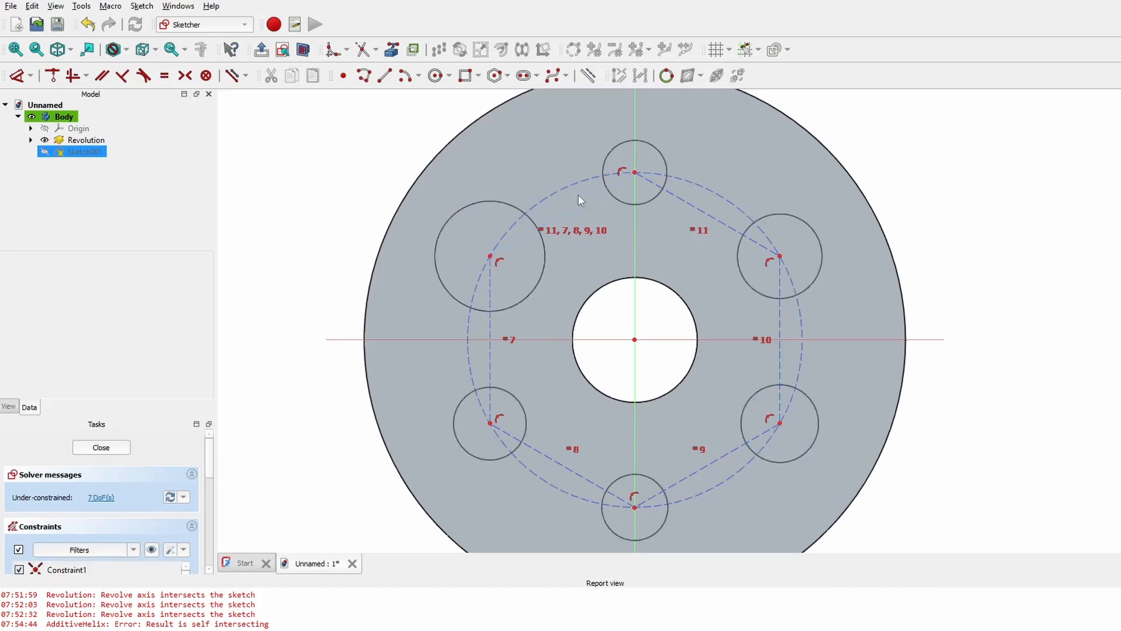
{"action": "left_click_drag", "start_coordinate": [583, 181], "coordinate": [552, 193]}
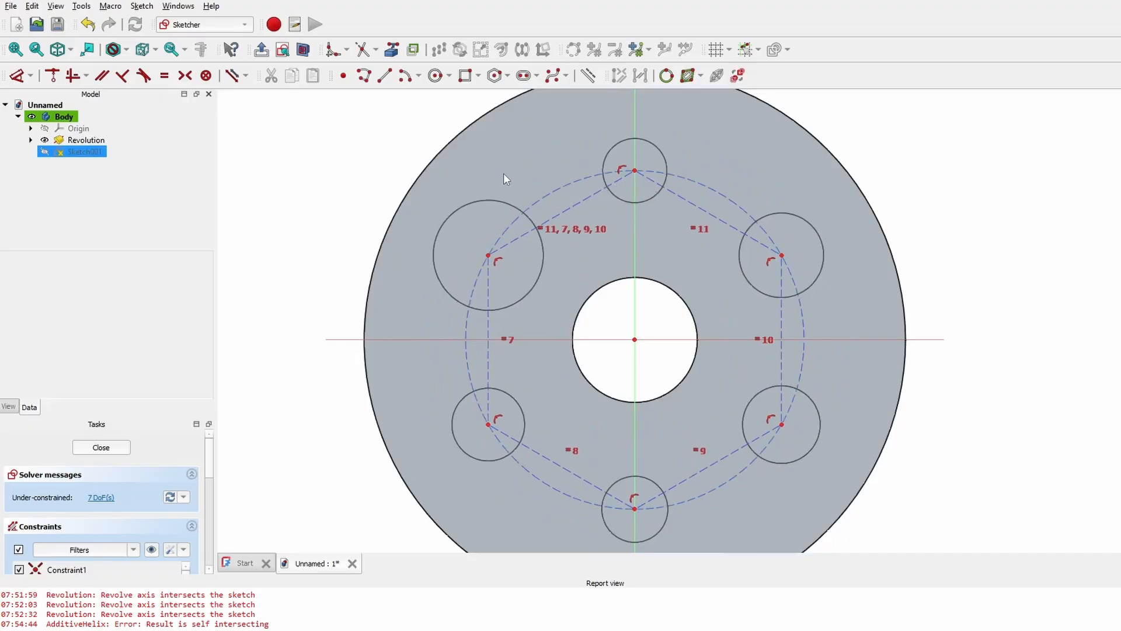
{"action": "left_click", "coordinate": [164, 76]}
- Constrain all six hole circles to be equal in size
{"action": "left_click", "coordinate": [166, 78]}
{"action": "left_click", "coordinate": [662, 144]}
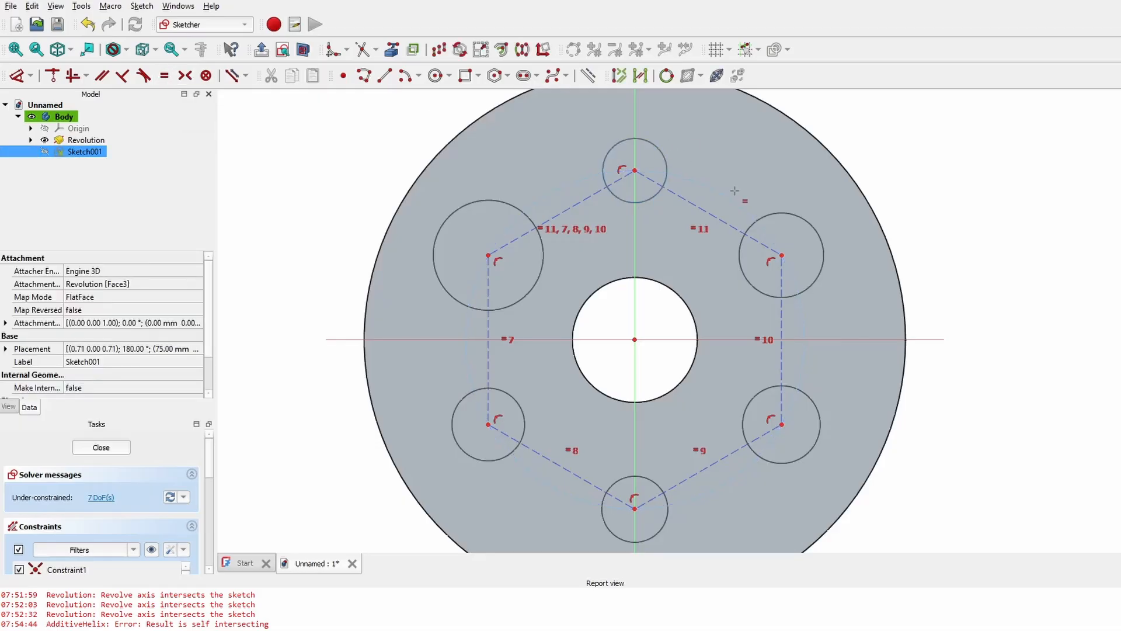
{"action": "left_click", "coordinate": [790, 226]}
{"action": "left_click", "coordinate": [799, 387]}
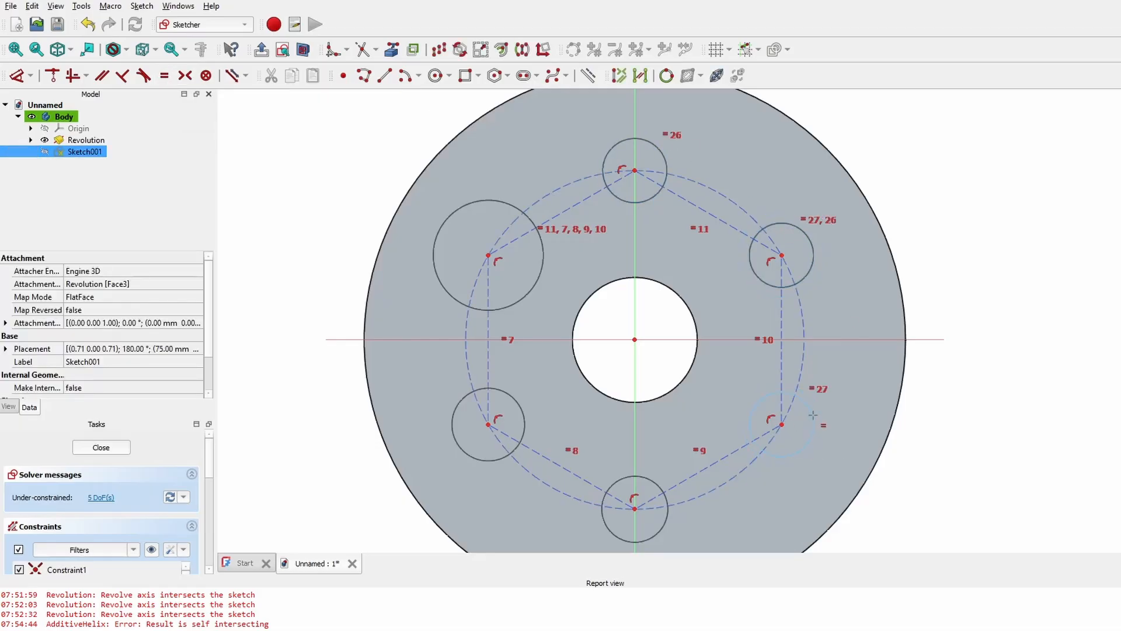
{"action": "left_click", "coordinate": [812, 415]}
{"action": "left_click", "coordinate": [663, 527]}
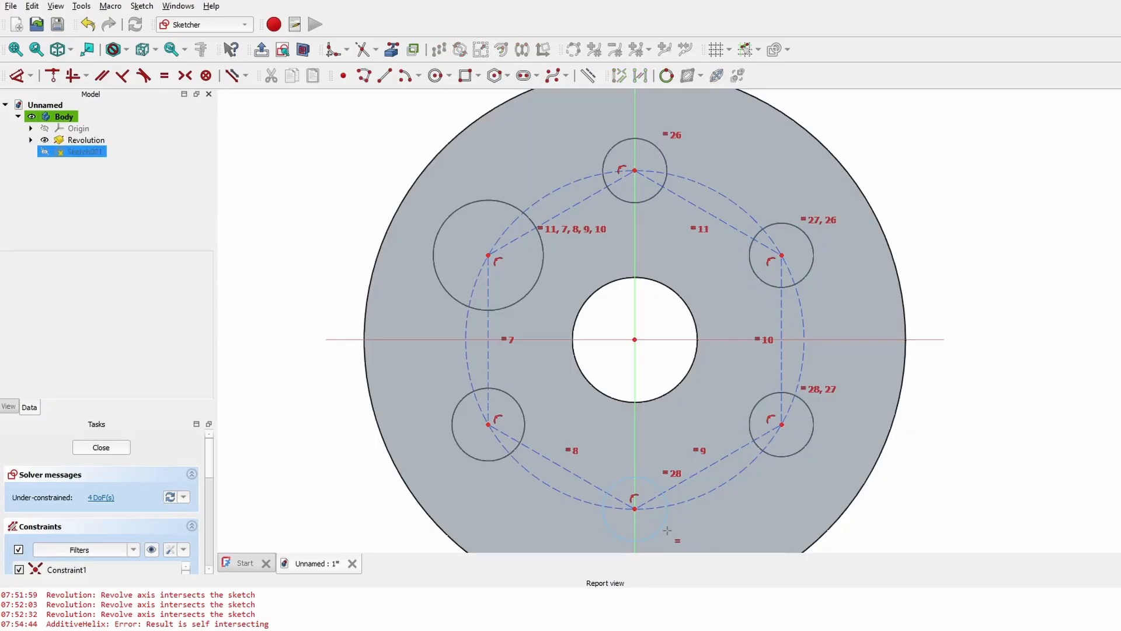
{"action": "left_click", "coordinate": [666, 530]}
{"action": "left_click", "coordinate": [476, 458]}
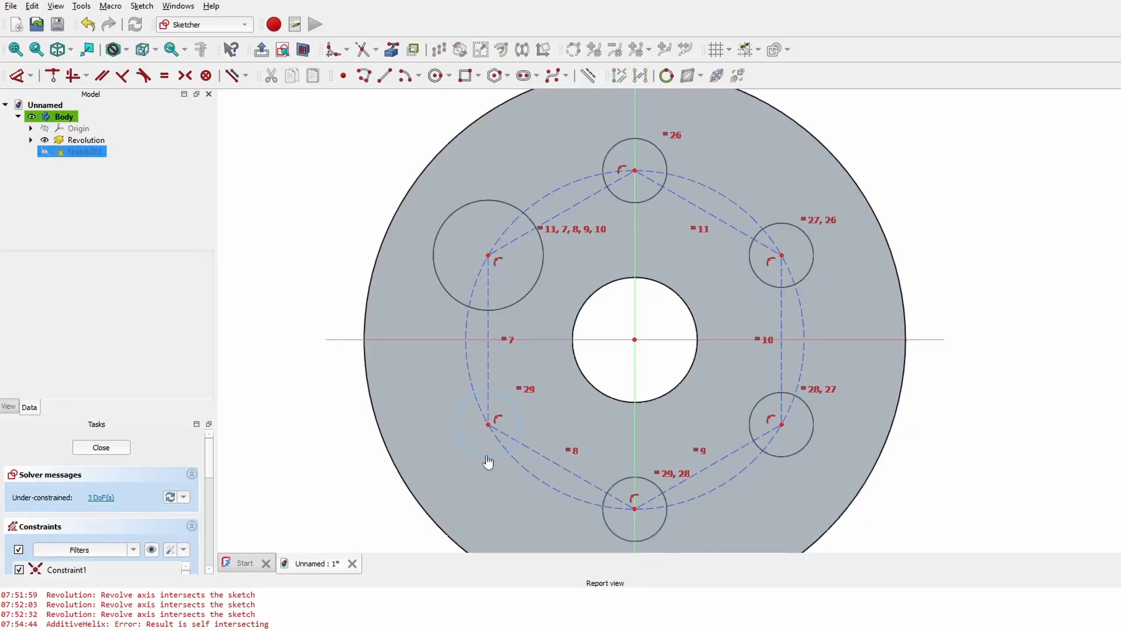
{"action": "left_click", "coordinate": [488, 462]}
{"action": "left_click", "coordinate": [438, 250]}
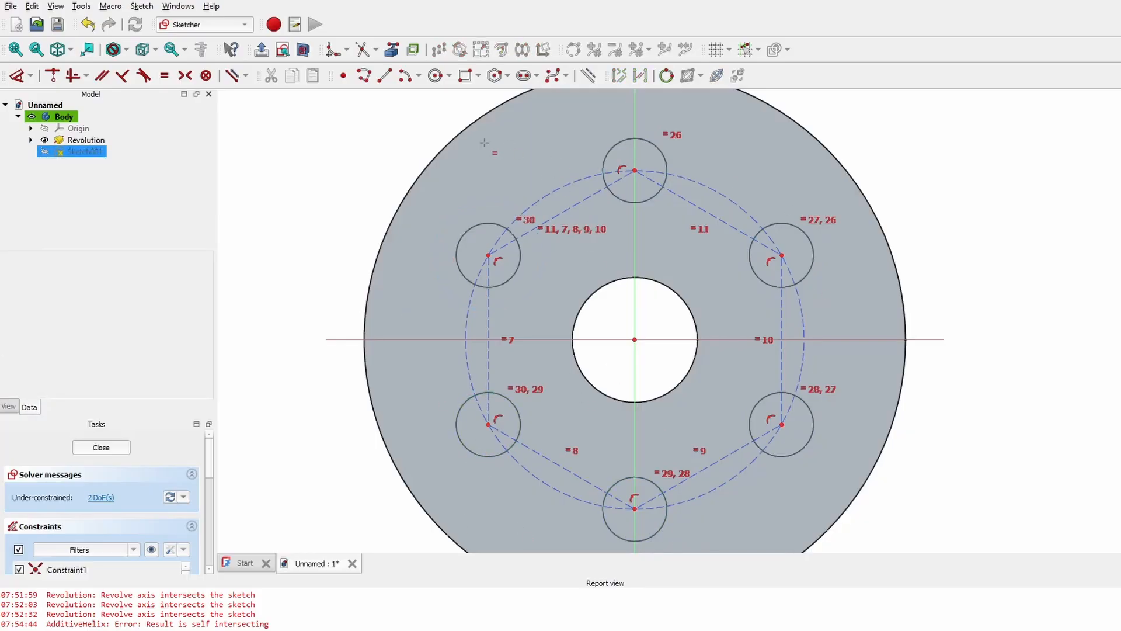
- Dimension the top hole circle to a 15 mm diameter
{"action": "left_click", "coordinate": [17, 82]}
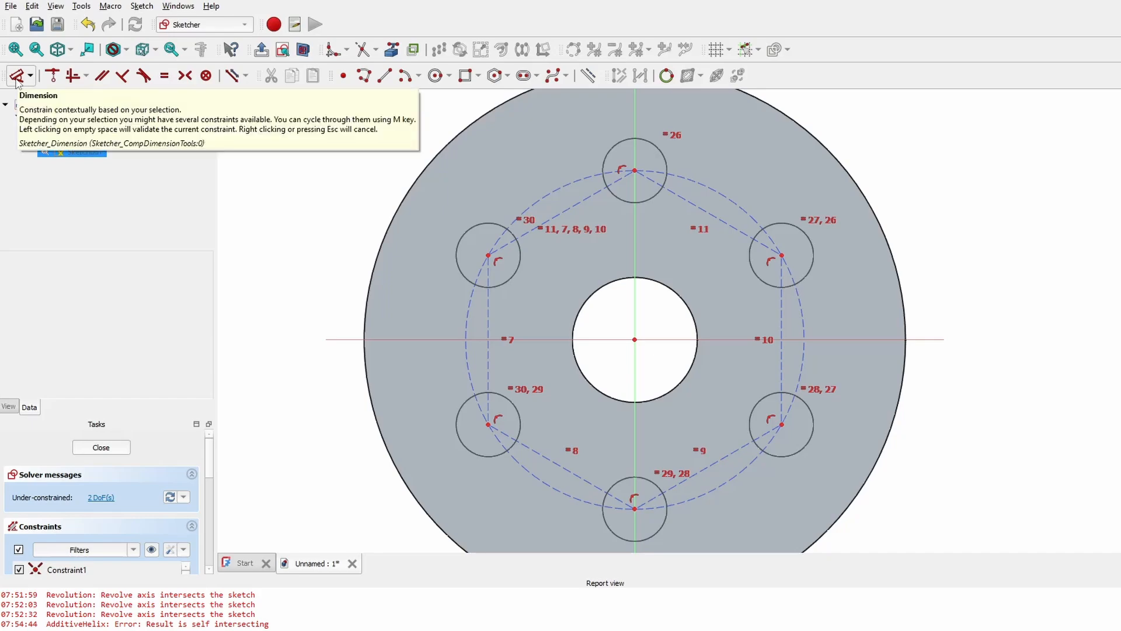
{"action": "left_click", "coordinate": [649, 143]}
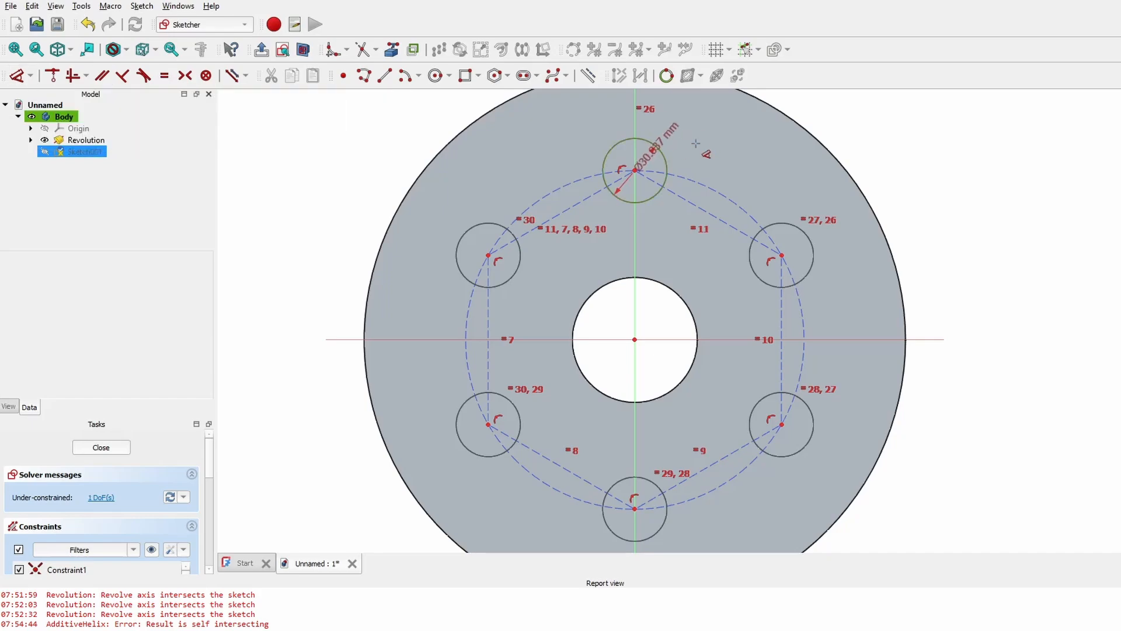
{"action": "left_click", "coordinate": [711, 160]}
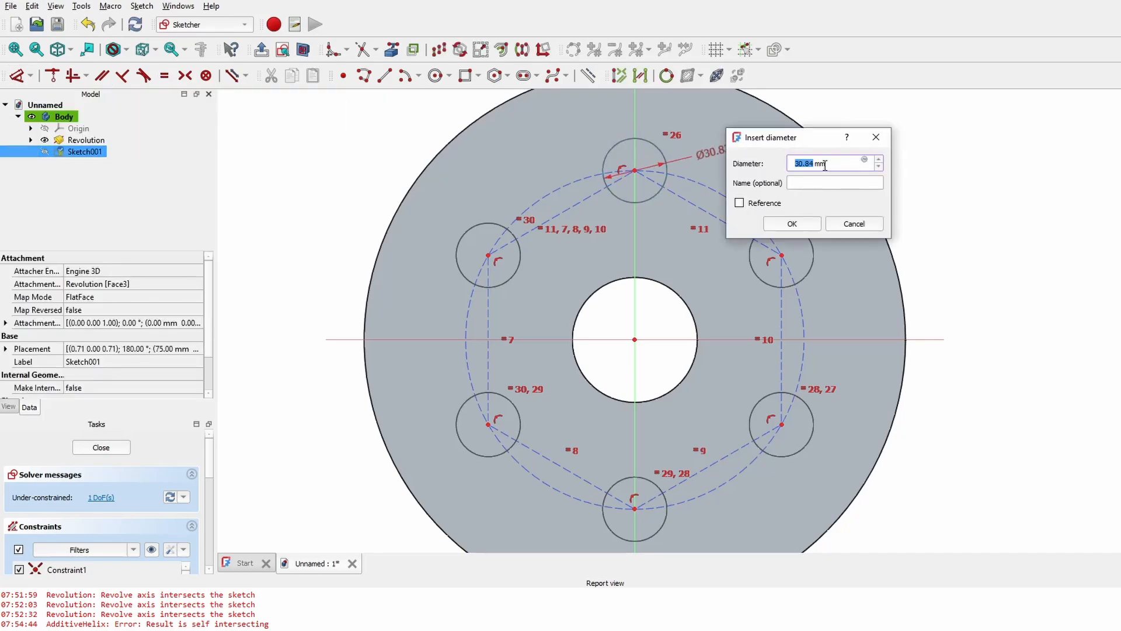
{"action": "key", "text": "Return"}
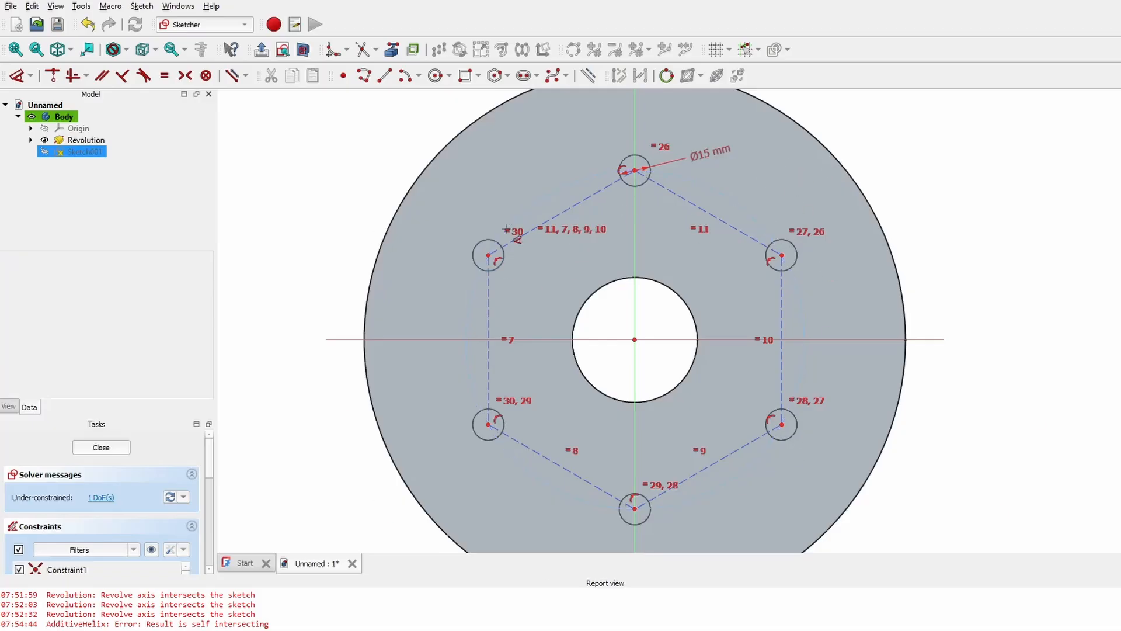
- Set the dashed pitch circle to 150 mm diameter, fully constraining the sketch
{"action": "scroll", "coordinate": [506, 229], "scroll_direction": "up", "scroll_amount": 5}
{"action": "scroll", "coordinate": [498, 253], "scroll_direction": "down", "scroll_amount": 5}
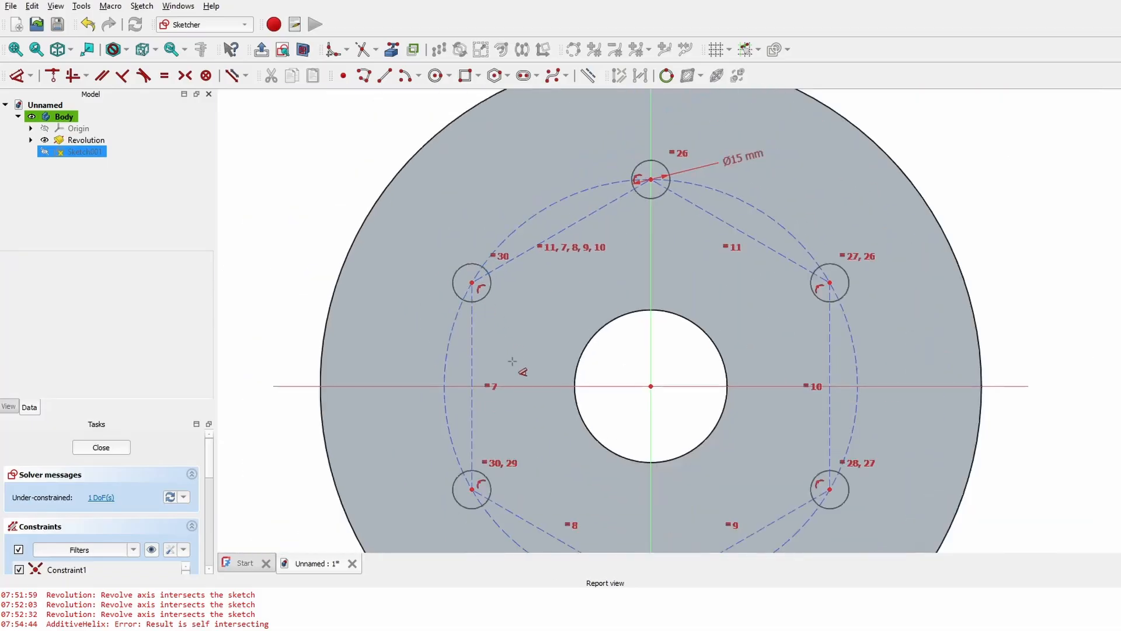
{"action": "middle_click_drag", "start_coordinate": [844, 322], "coordinate": [815, 363]}
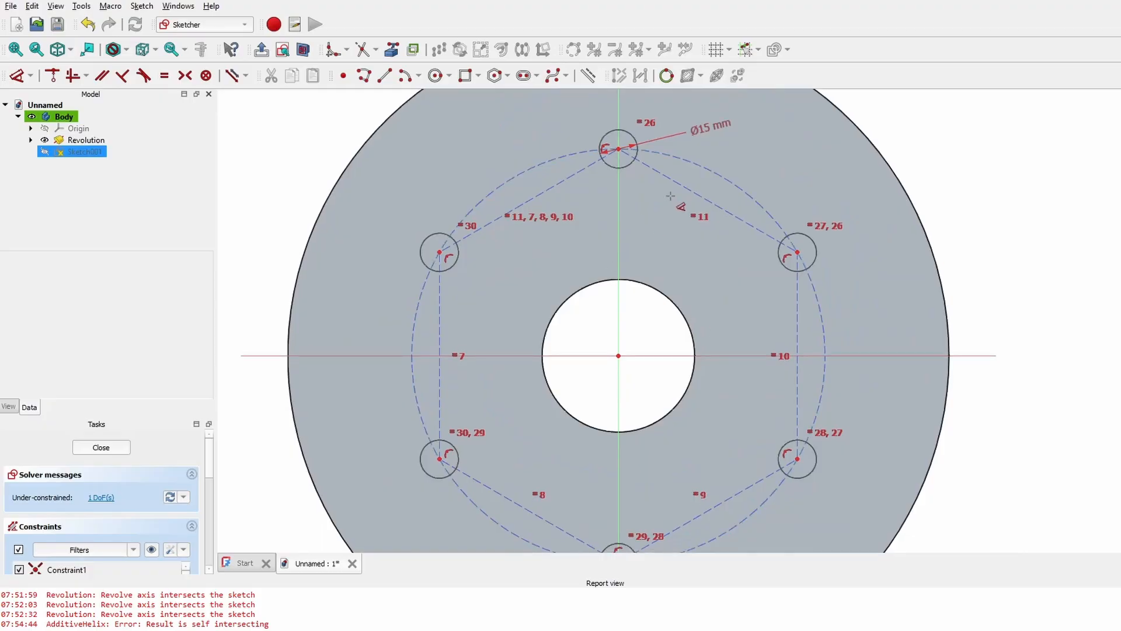
{"action": "scroll", "coordinate": [679, 203], "scroll_direction": "down", "scroll_amount": 1}
{"action": "mouse_move", "coordinate": [684, 199]}
{"action": "left_mouse_down"}
{"action": "mouse_move", "coordinate": [699, 162]}
{"action": "mouse_move", "coordinate": [684, 203]}
{"action": "left_mouse_up"}
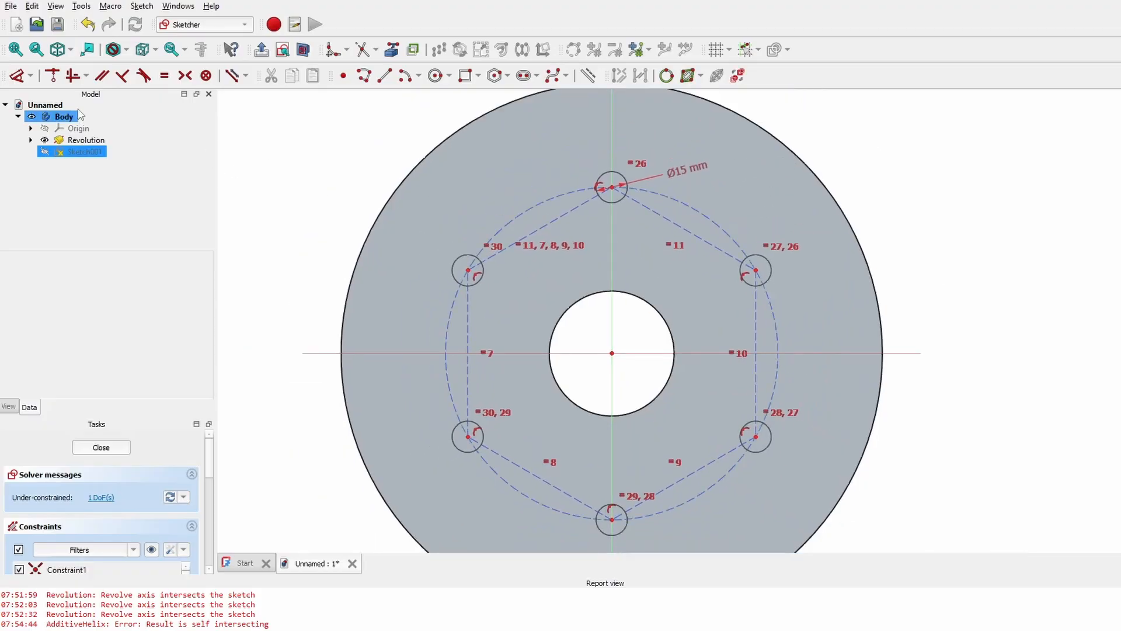
{"action": "left_click", "coordinate": [646, 191]}
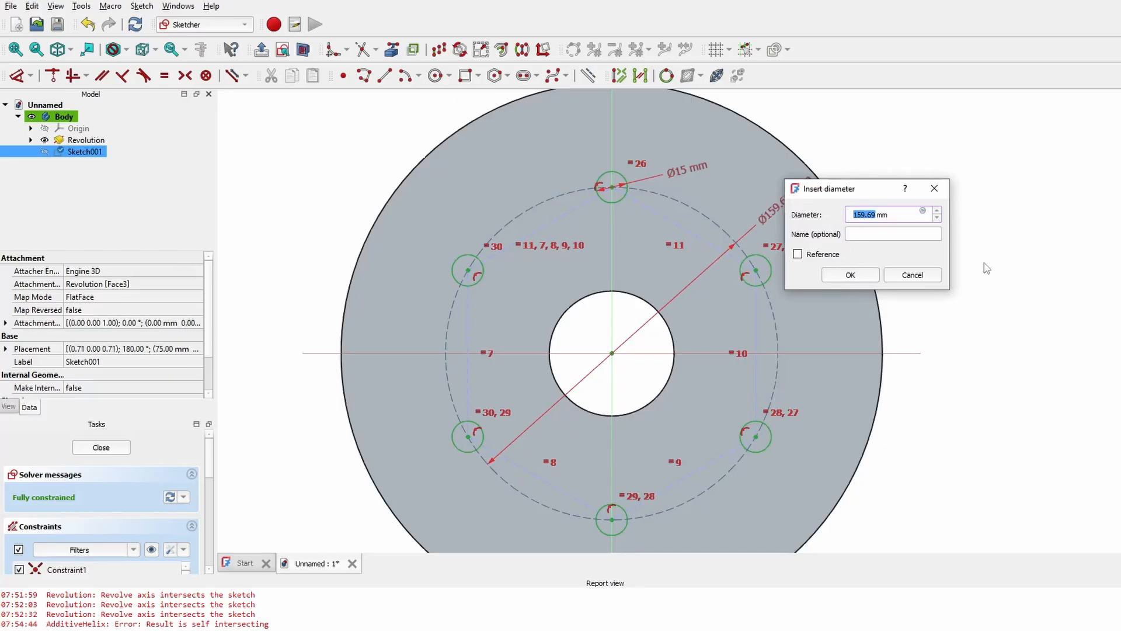
{"action": "key", "text": "Return"}
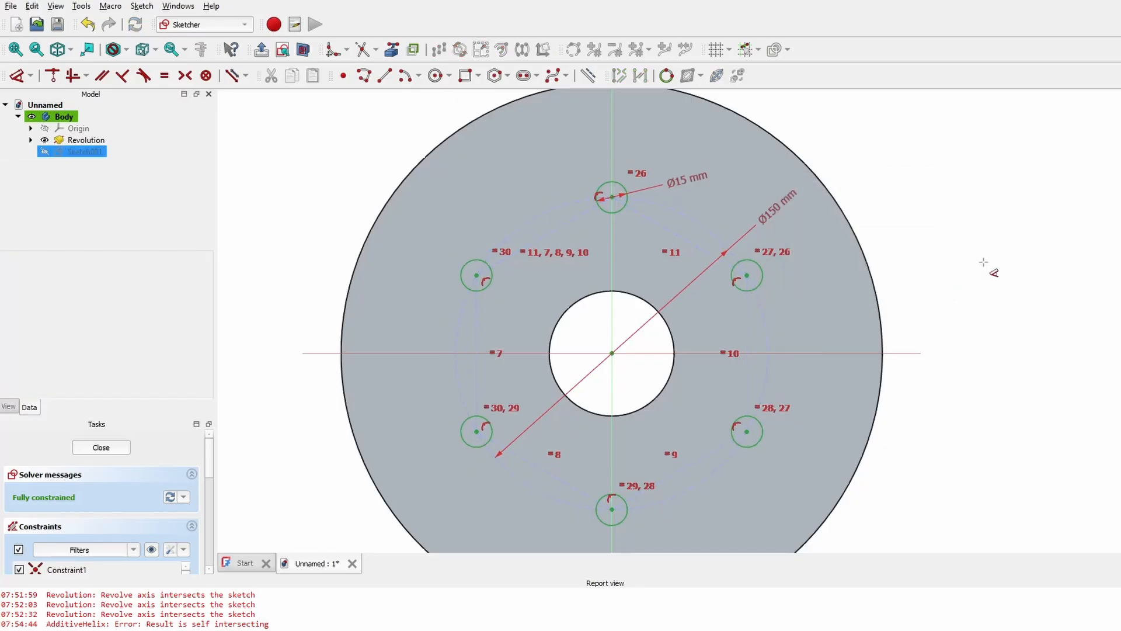
{"action": "scroll", "coordinate": [718, 246], "scroll_direction": "down", "scroll_amount": 1}
{"action": "middle_click_drag", "start_coordinate": [703, 340], "coordinate": [695, 320]}
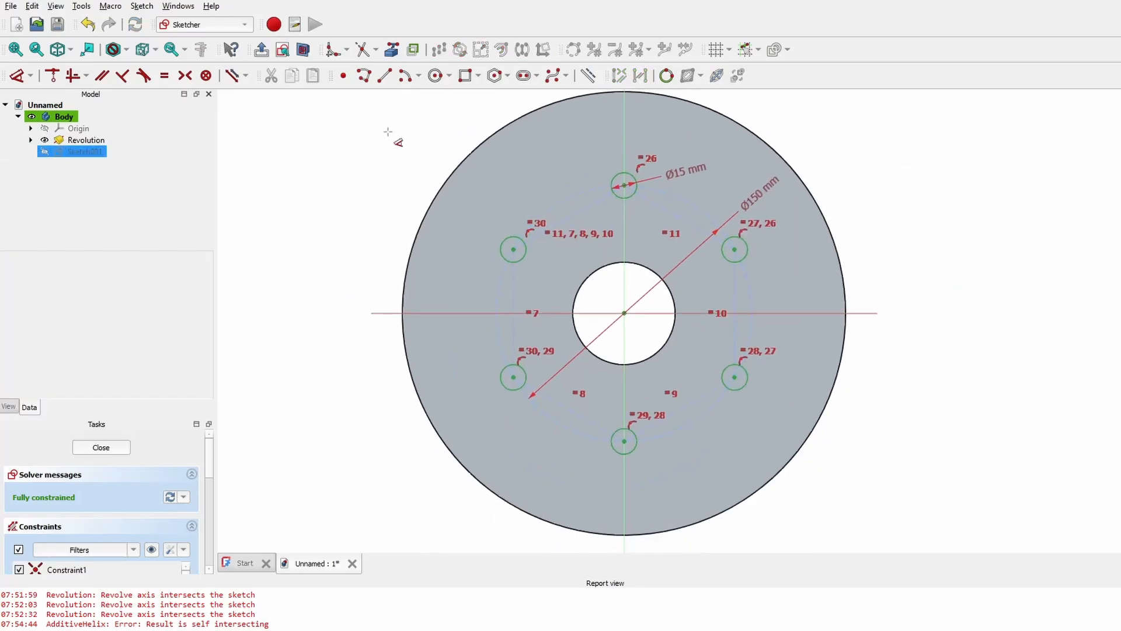
- Close the hole sketch and orbit the model to face the disc
{"action": "left_click", "coordinate": [101, 448]}
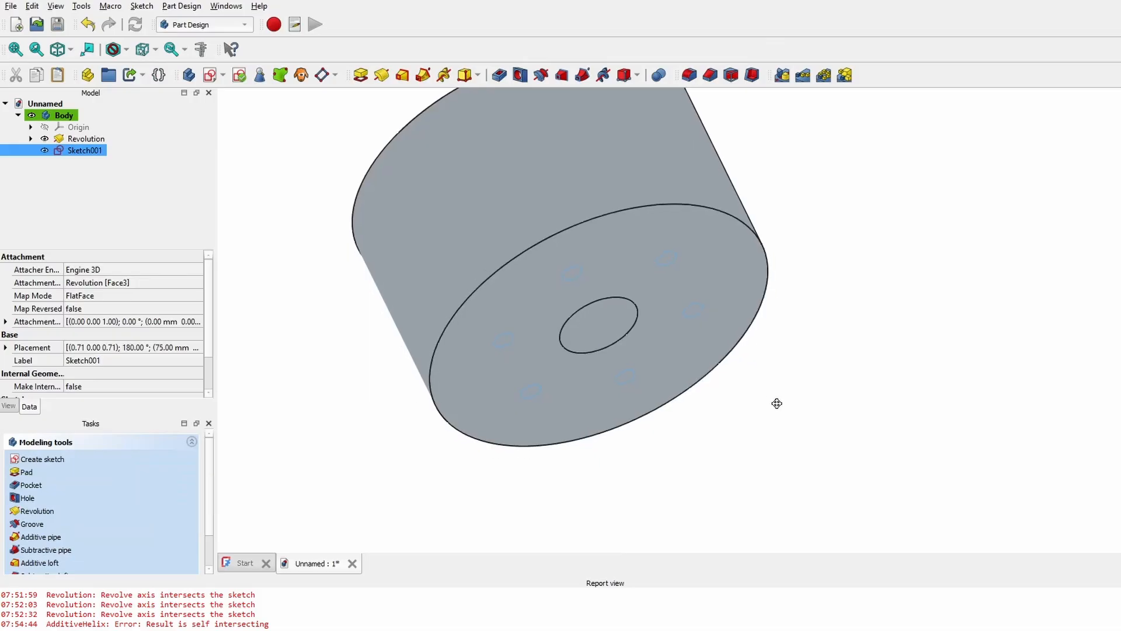
{"action": "mouse_move", "coordinate": [776, 400]}
{"action": "middle_mouse_down"}
{"action": "mouse_move", "coordinate": [711, 297]}
{"action": "mouse_move", "coordinate": [814, 366]}
{"action": "mouse_move", "coordinate": [646, 345]}
{"action": "mouse_move", "coordinate": [594, 282]}
{"action": "middle_mouse_up"}
{"action": "middle_click_drag", "start_coordinate": [784, 421], "coordinate": [812, 397]}
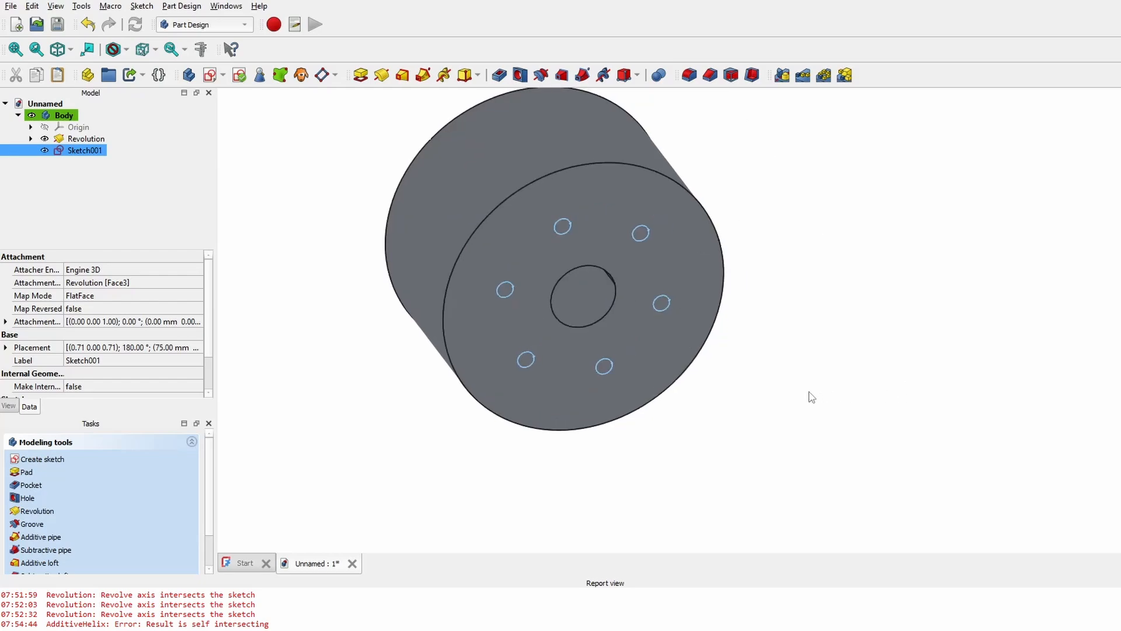
{"action": "scroll", "coordinate": [787, 240], "scroll_direction": "down", "scroll_amount": 1}
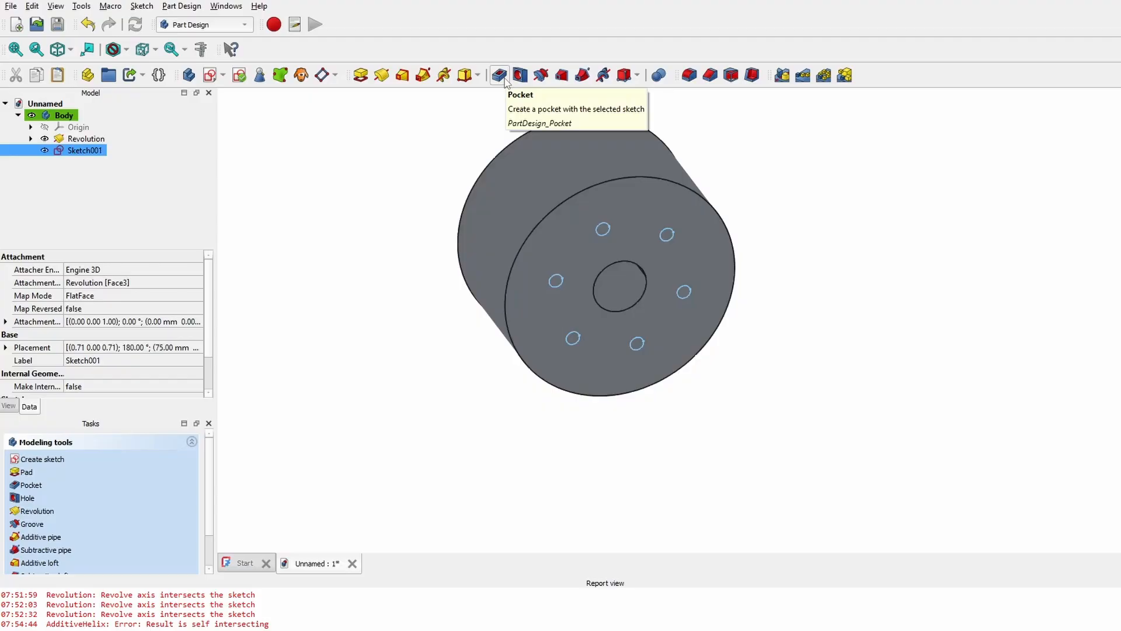
- Start a Pocket of the sketched holes with a 1000 mm dimension length
{"action": "left_click", "coordinate": [500, 76]}
{"action": "scroll", "coordinate": [675, 443], "scroll_direction": "up", "scroll_amount": 4}
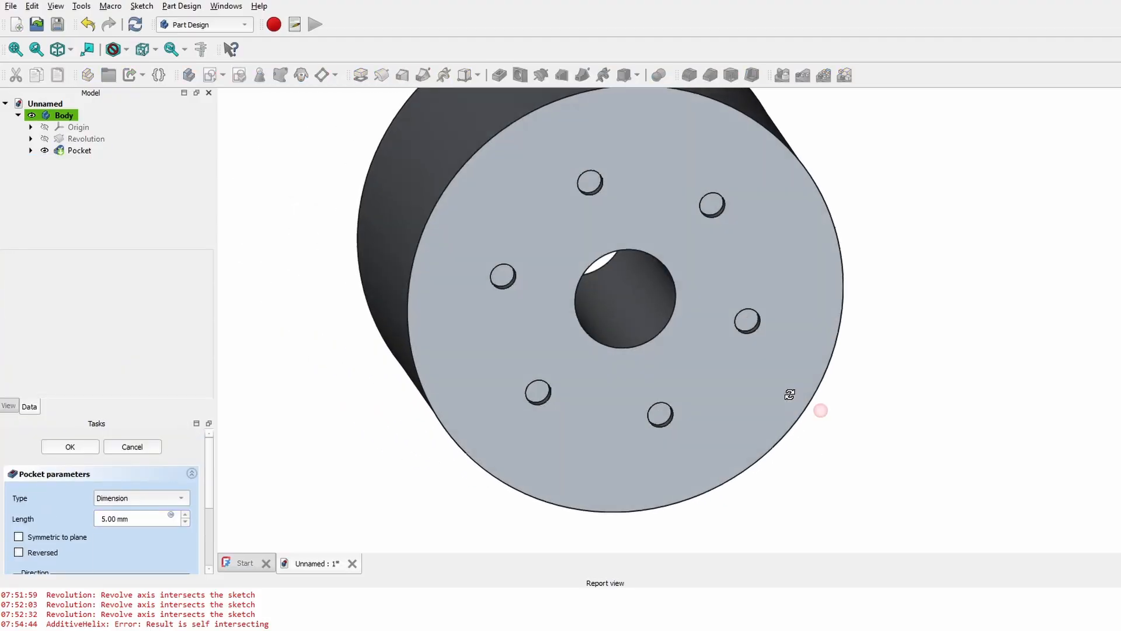
{"action": "left_click", "coordinate": [134, 498]}
{"action": "left_click", "coordinate": [130, 497]}
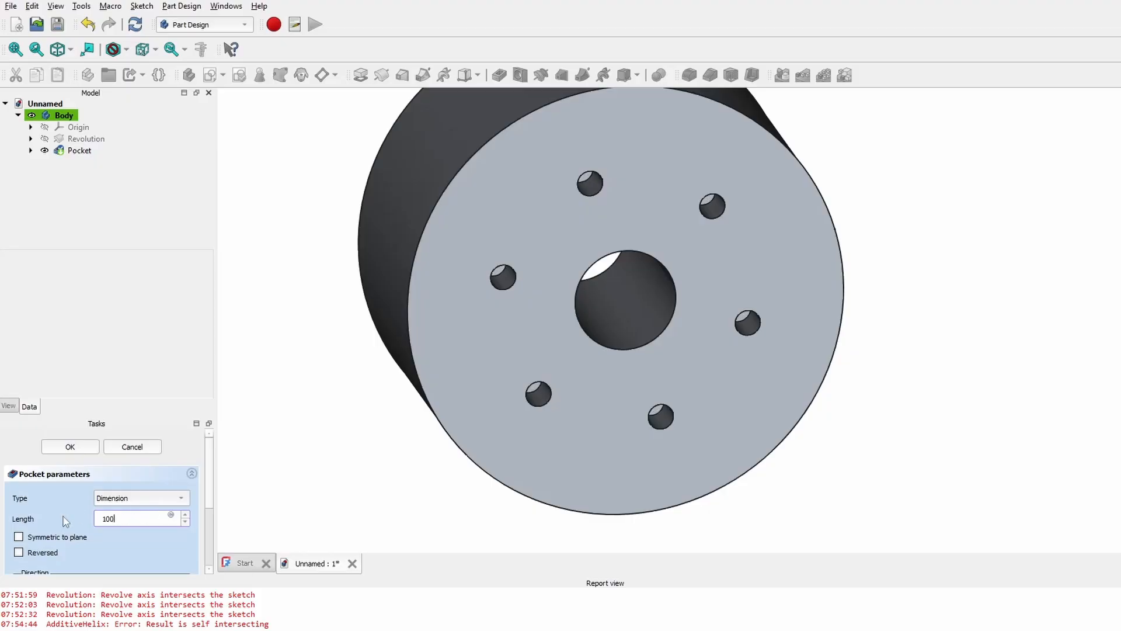
{"action": "key", "text": "Return"}
- Change the pocket type to Through all so the holes cut the whole cylinder
{"action": "scroll", "coordinate": [339, 341], "scroll_direction": "down", "scroll_amount": 2}
{"action": "middle_click_drag", "start_coordinate": [377, 310], "coordinate": [1022, 303]}
{"action": "middle_click_drag", "start_coordinate": [521, 284], "coordinate": [607, 358]}
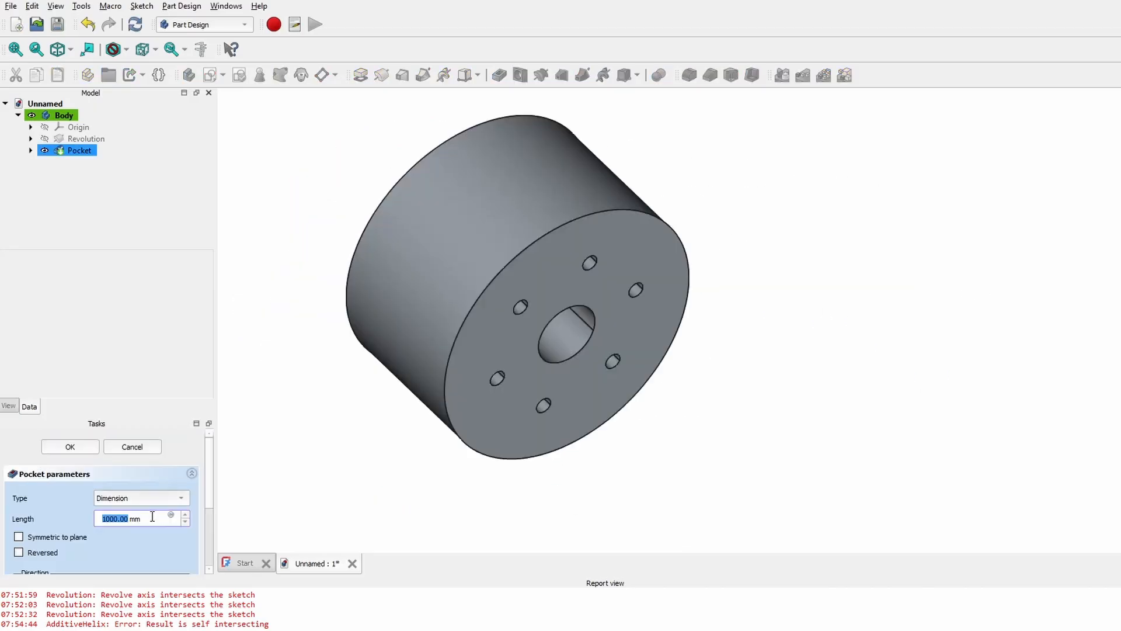
{"action": "key", "text": "BackSpace"}
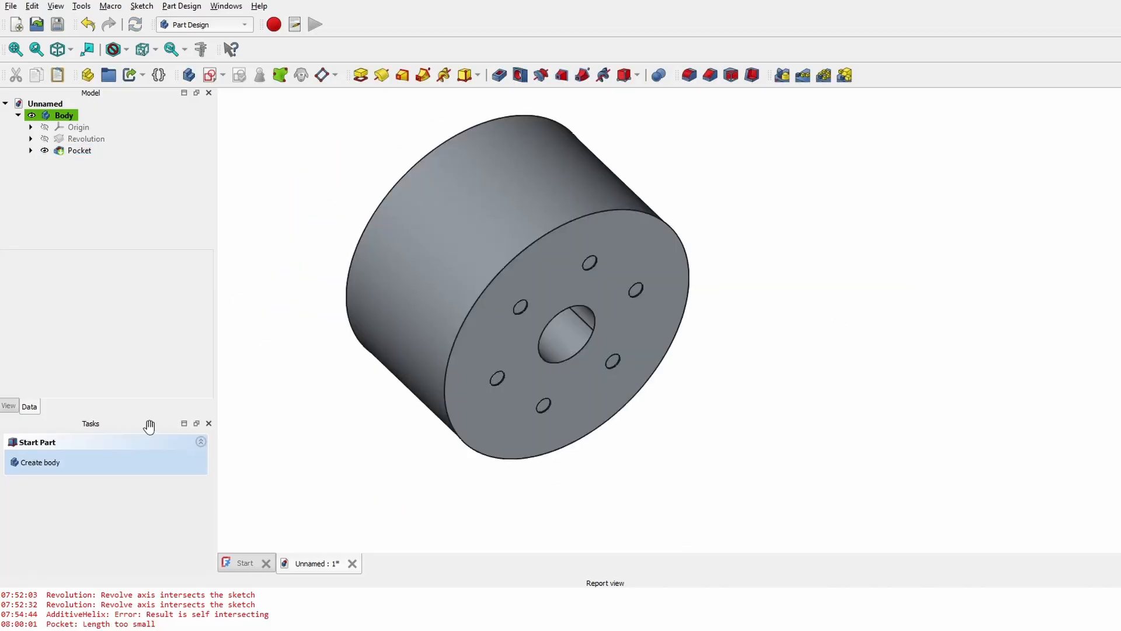
{"action": "left_click", "coordinate": [122, 498]}
{"action": "left_click", "coordinate": [149, 512]}
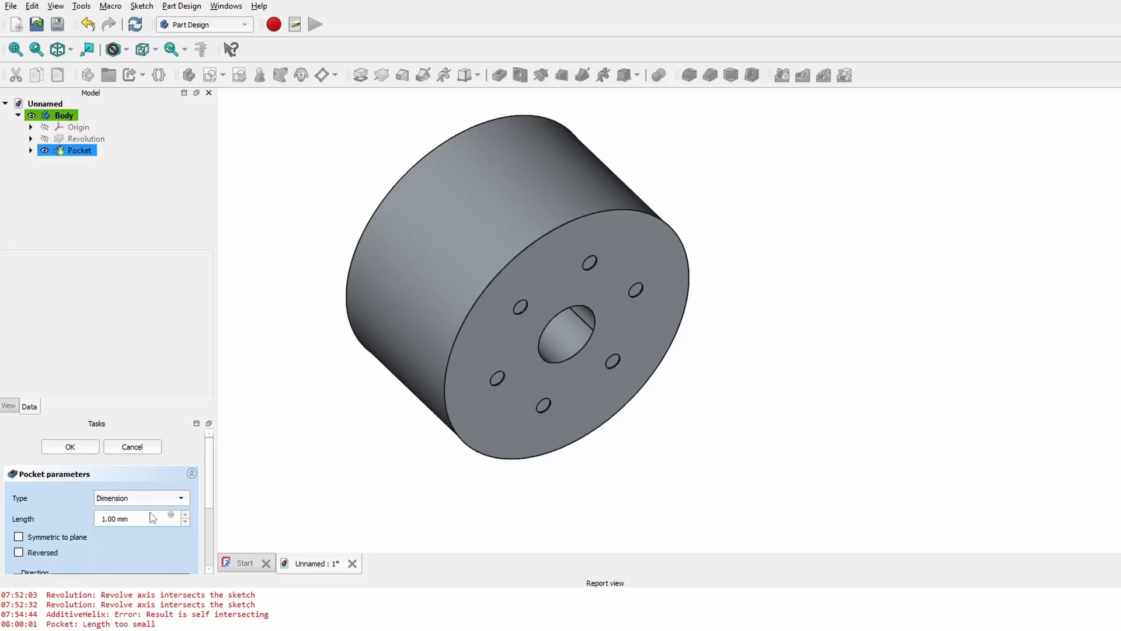
{"action": "middle_click_drag", "start_coordinate": [397, 341], "coordinate": [838, 465]}
{"action": "middle_click_drag", "start_coordinate": [673, 325], "coordinate": [723, 213]}
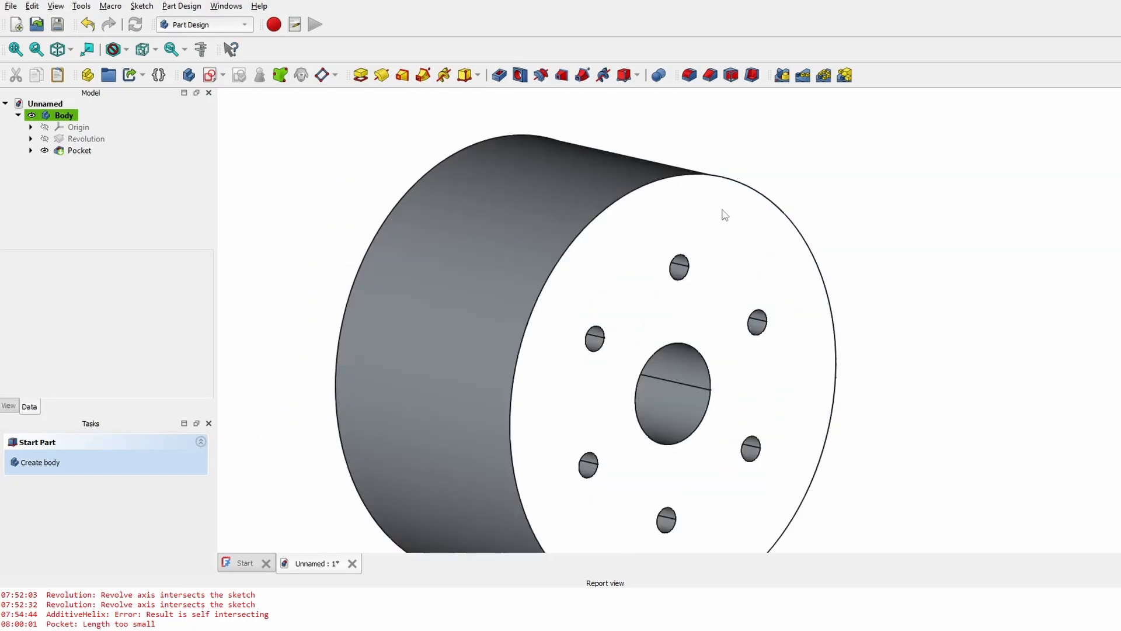
- Fillet the outer rim edge of the holed face with a 30 mm radius
{"action": "left_click", "coordinate": [642, 189]}
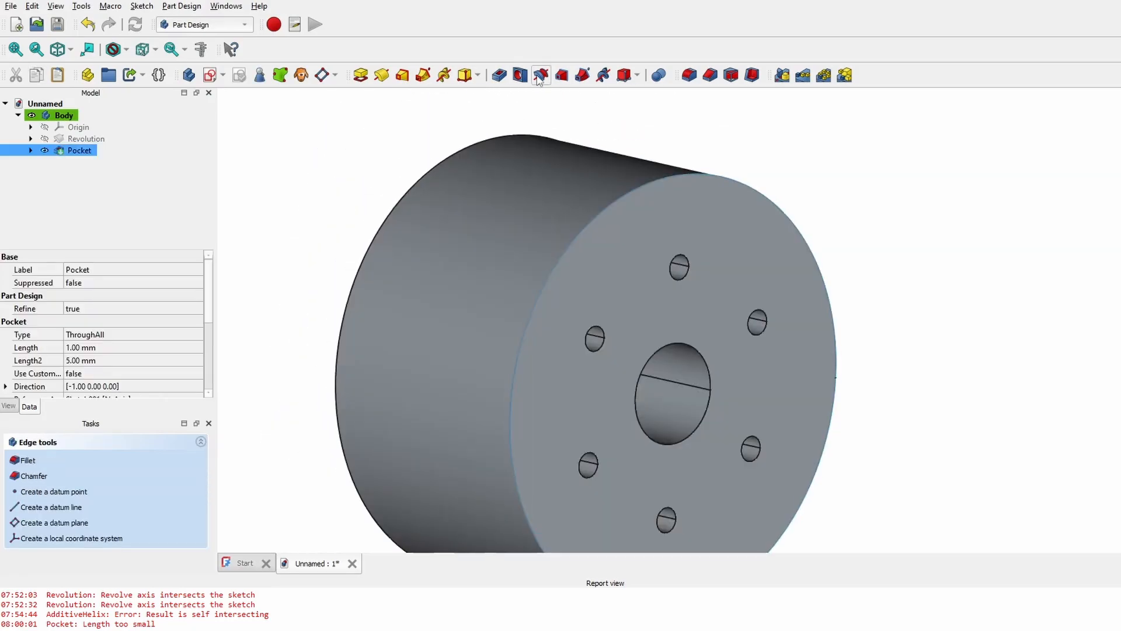
{"action": "middle_click_drag", "start_coordinate": [737, 142], "coordinate": [523, 183]}
{"action": "left_click", "coordinate": [690, 76]}
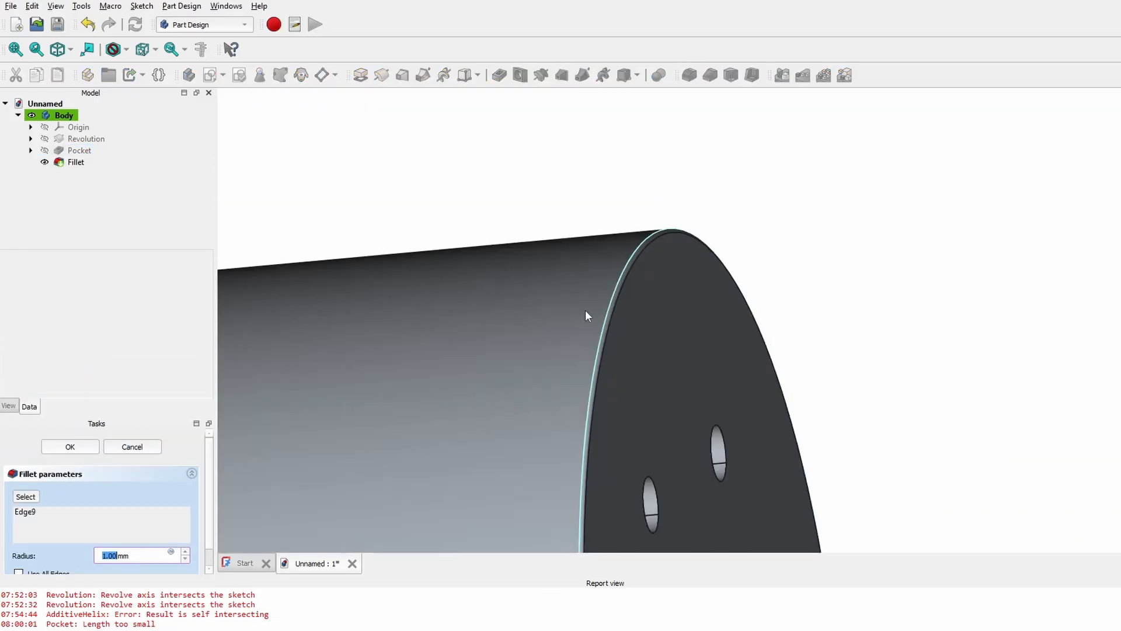
{"action": "middle_click_drag", "start_coordinate": [585, 316], "coordinate": [651, 289]}
{"action": "scroll", "coordinate": [132, 552], "scroll_direction": "up", "scroll_amount": 10}
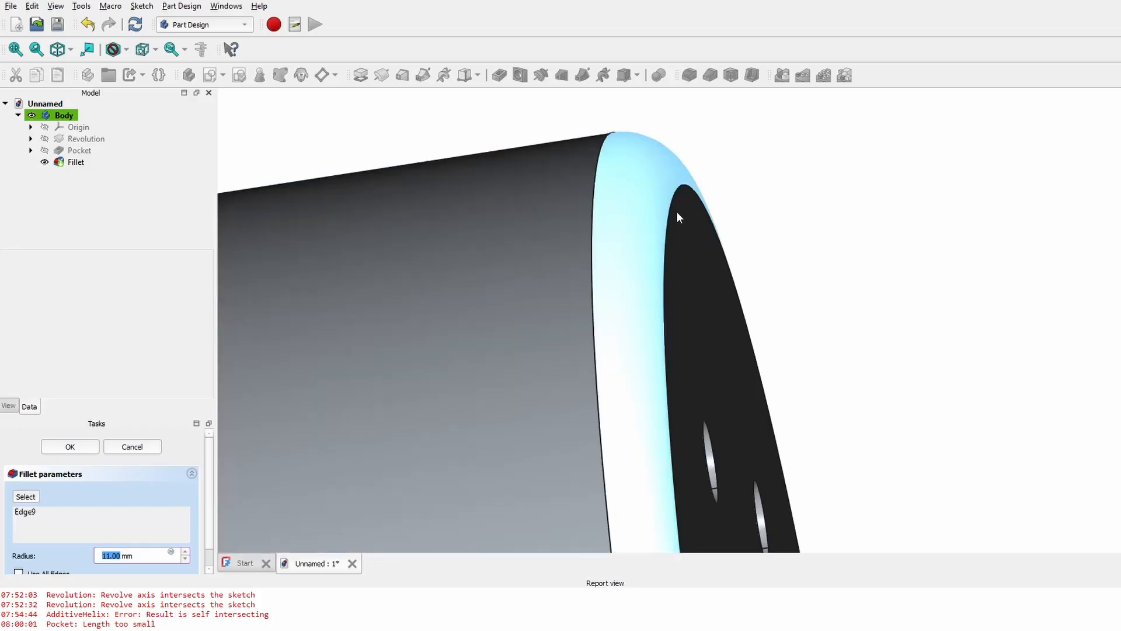
{"action": "scroll", "coordinate": [663, 195], "scroll_direction": "up", "scroll_amount": 5}
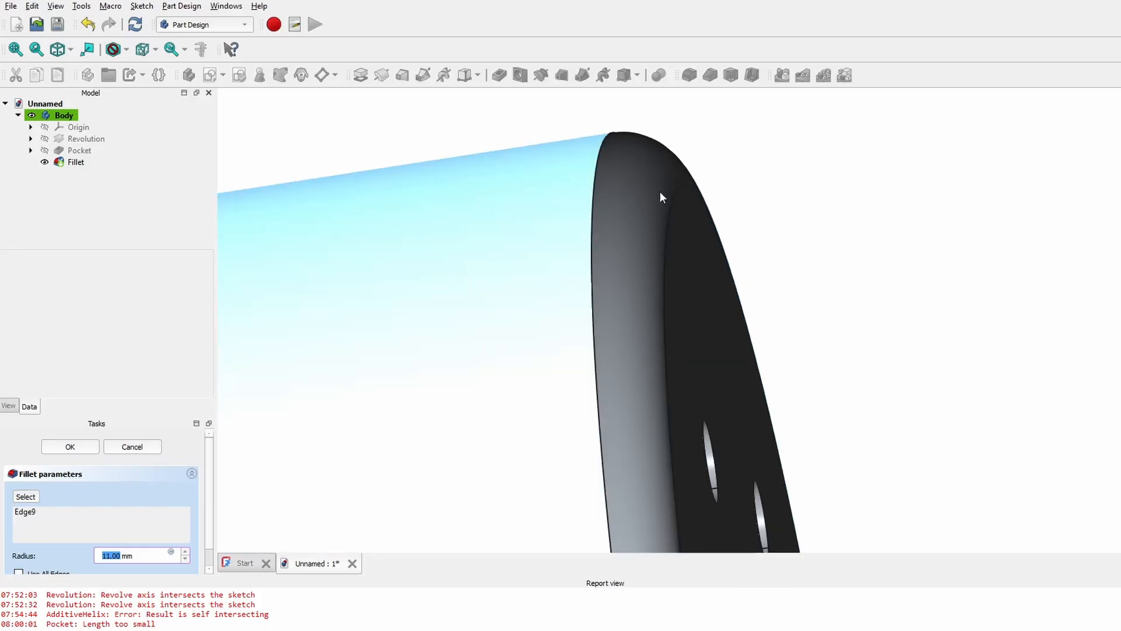
{"action": "scroll", "coordinate": [137, 552], "scroll_direction": "up", "scroll_amount": 19}
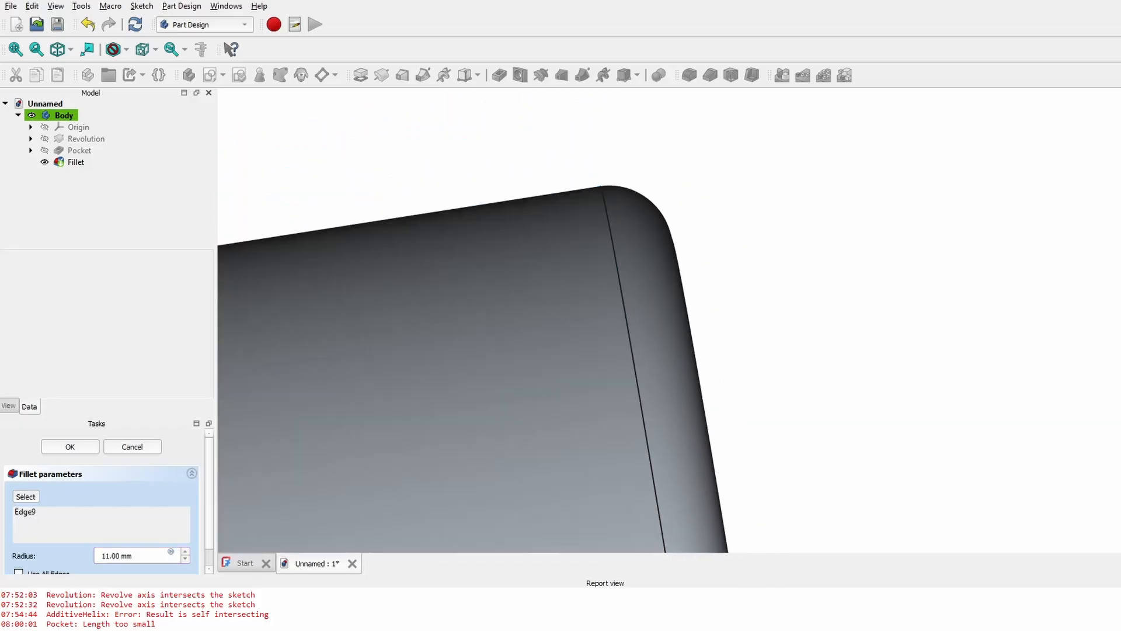
{"action": "scroll", "coordinate": [817, 314], "scroll_direction": "down", "scroll_amount": 6}
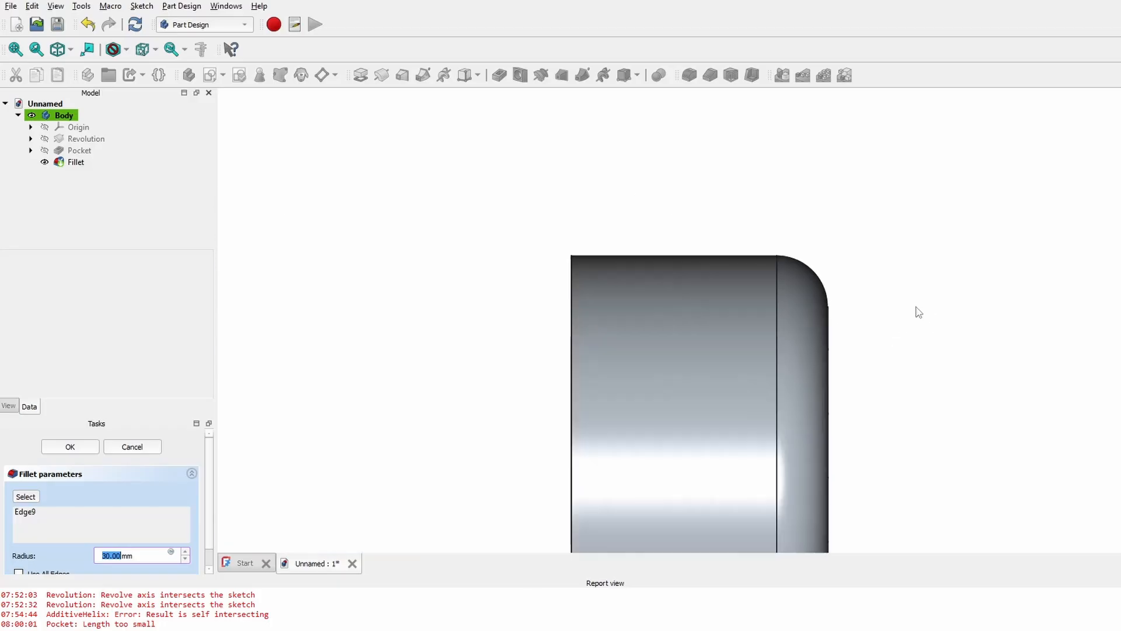
{"action": "middle_click_drag", "start_coordinate": [945, 356], "coordinate": [782, 266]}
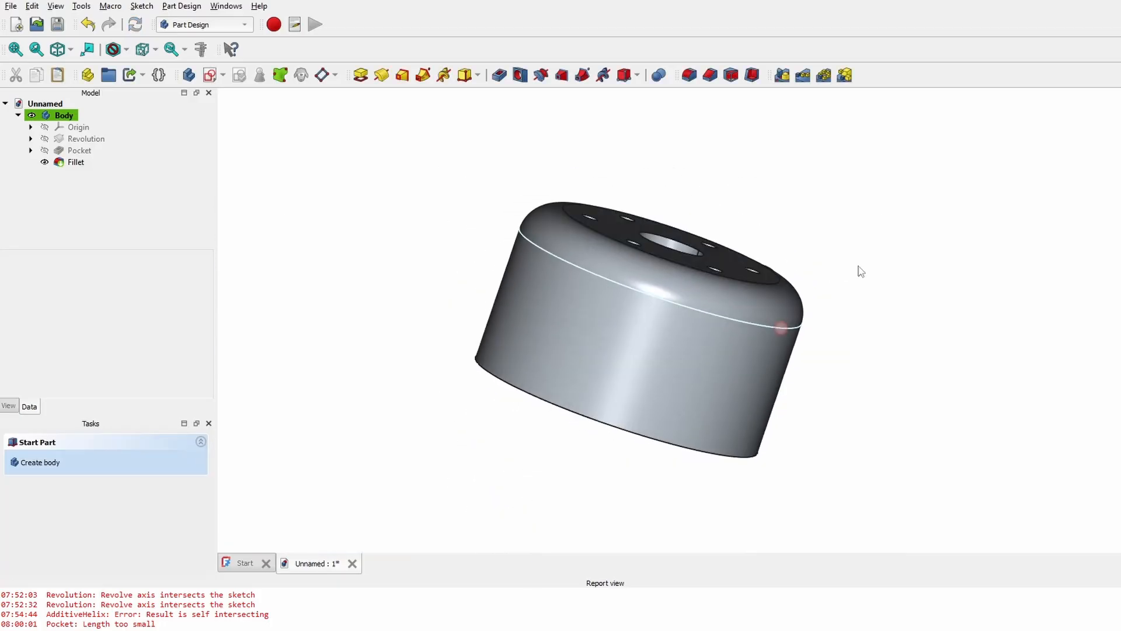
{"action": "scroll", "coordinate": [517, 247], "scroll_direction": "up", "scroll_amount": 2}
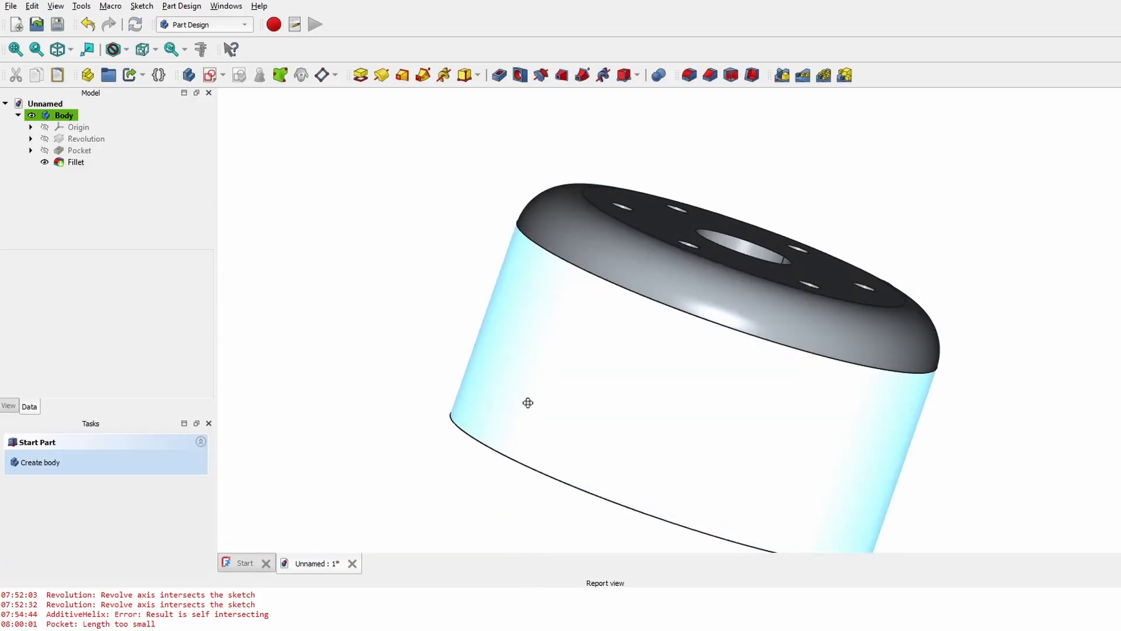
- Select the bottom rim edge and start a Chamfer on it
{"action": "middle_click_drag", "start_coordinate": [527, 402], "coordinate": [658, 296]}
{"action": "left_click", "coordinate": [590, 384]}
{"action": "middle_click_drag", "start_coordinate": [428, 449], "coordinate": [739, 245]}
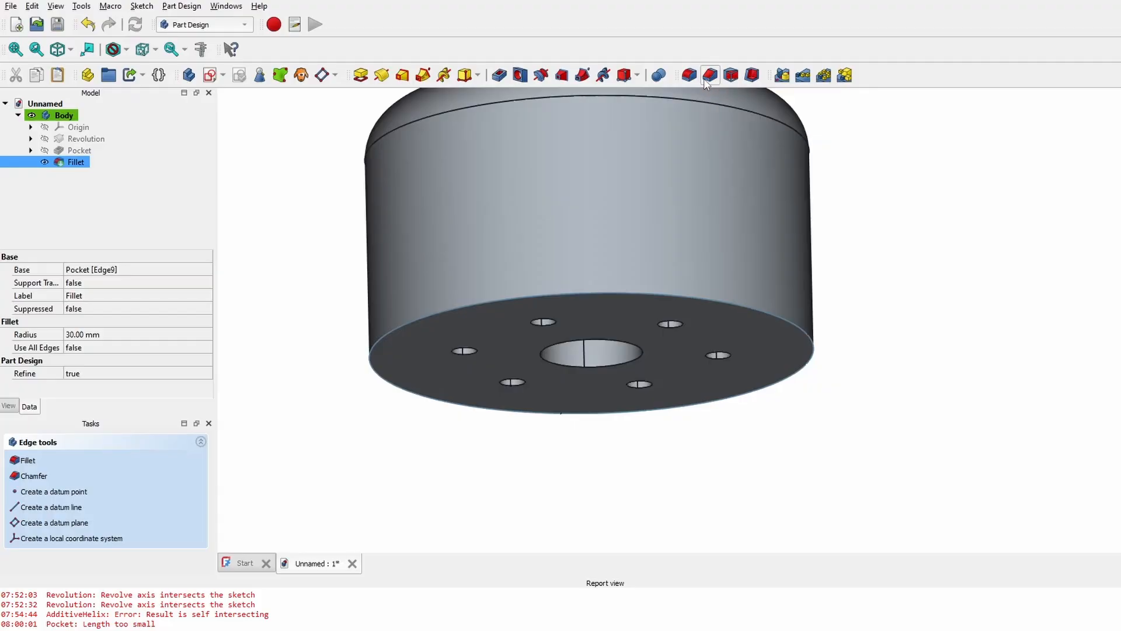
{"action": "left_click", "coordinate": [709, 75]}
- Switch the chamfer type to Two distances
{"action": "scroll", "coordinate": [409, 304], "scroll_direction": "up", "scroll_amount": 2}
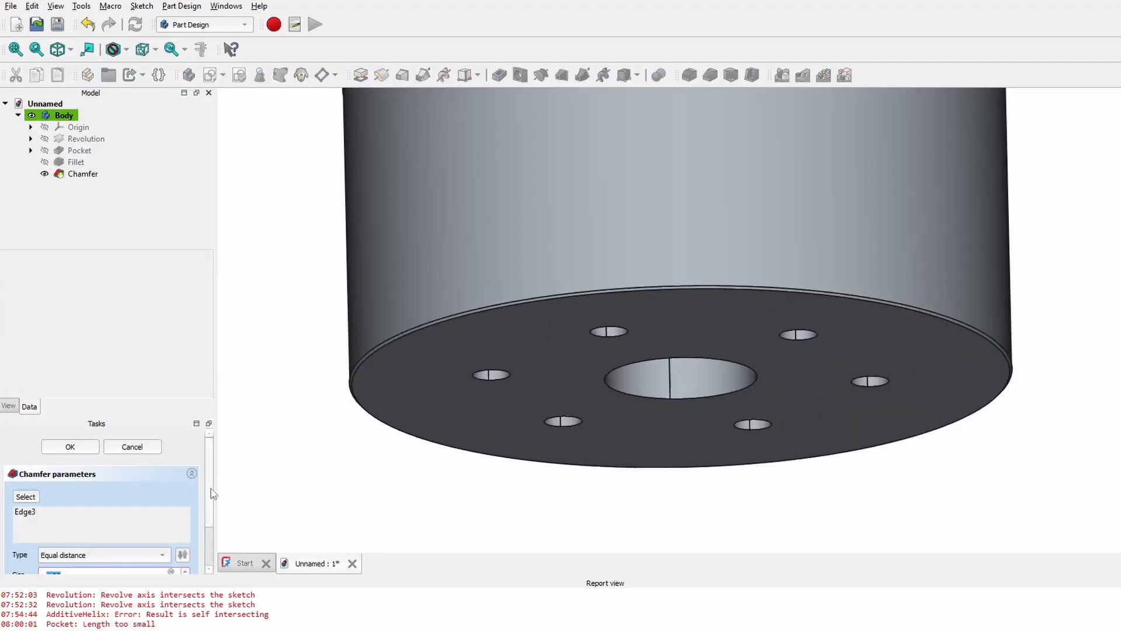
{"action": "left_click_drag", "start_coordinate": [211, 490], "coordinate": [208, 521]}
{"action": "scroll", "coordinate": [117, 524], "scroll_direction": "up", "scroll_amount": 5}
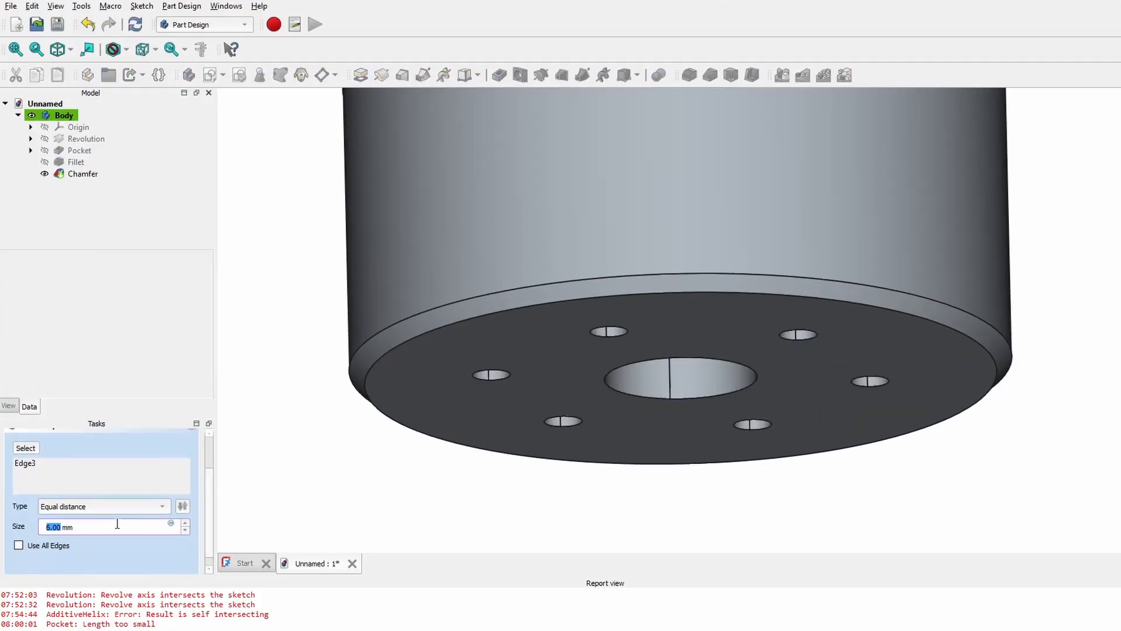
{"action": "scroll", "coordinate": [117, 524], "scroll_direction": "up", "scroll_amount": 15}
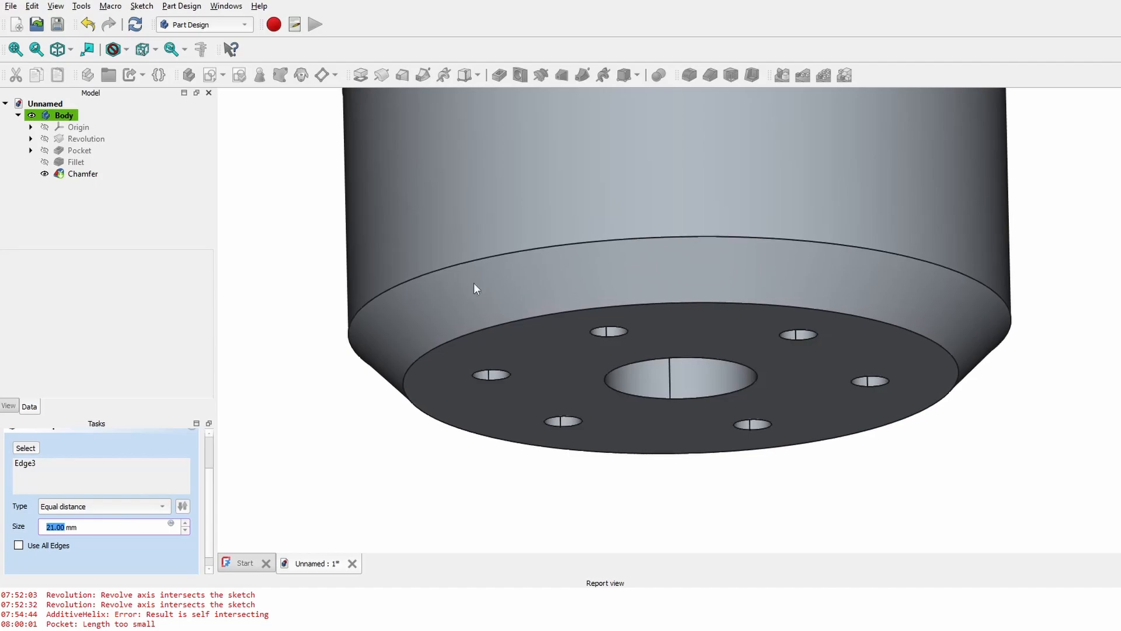
{"action": "middle_click_drag", "start_coordinate": [918, 174], "coordinate": [976, 284]}
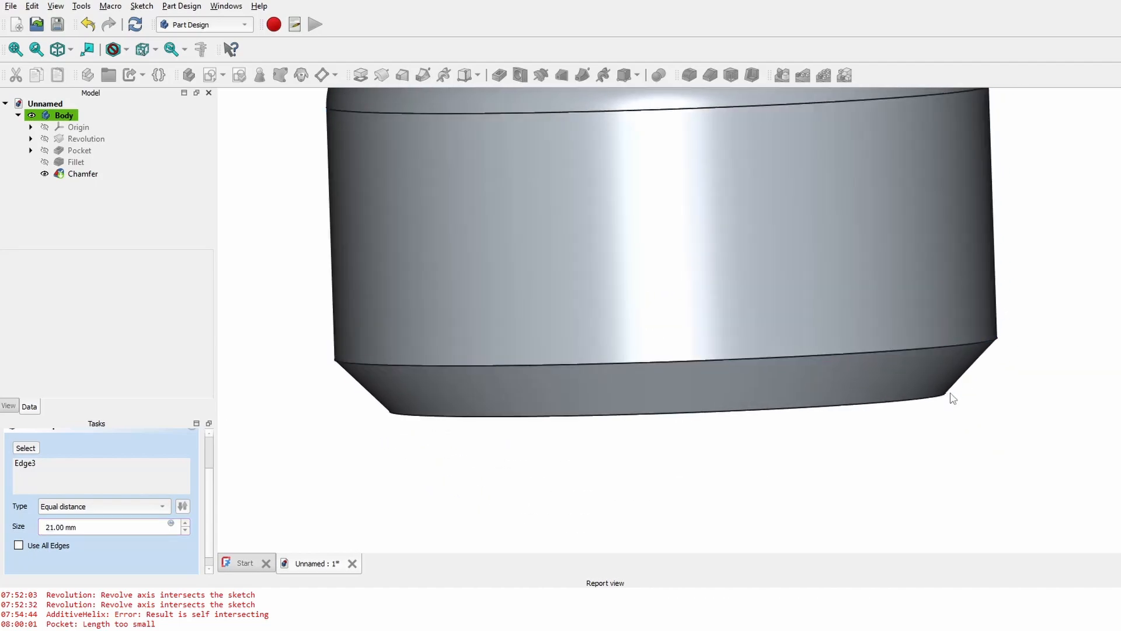
{"action": "left_click", "coordinate": [75, 506]}
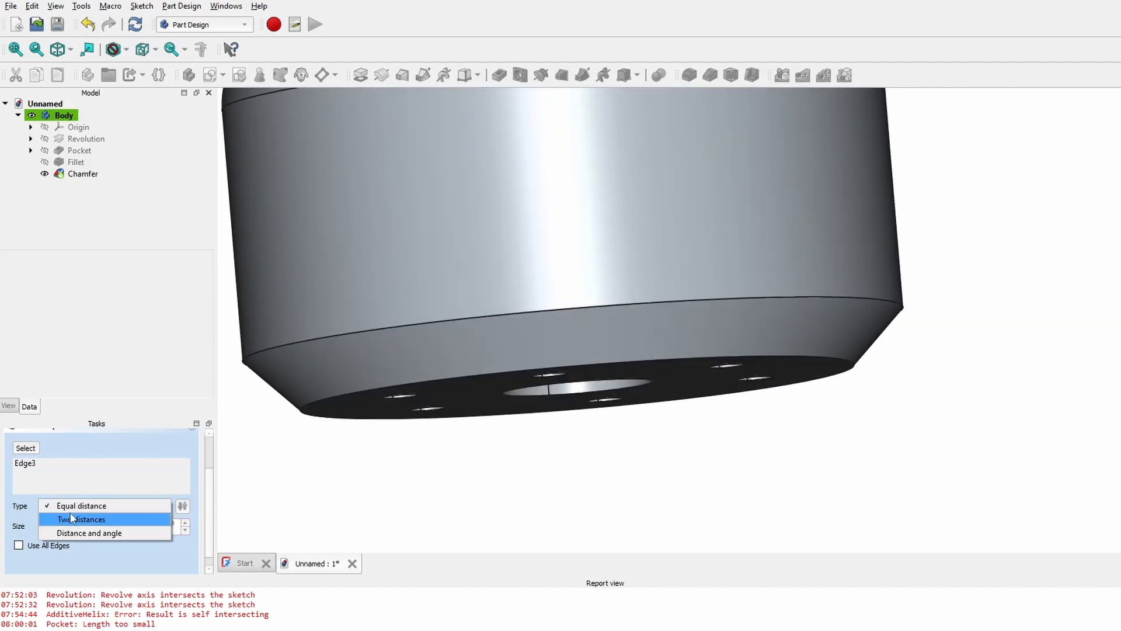
{"action": "left_click", "coordinate": [71, 520]}
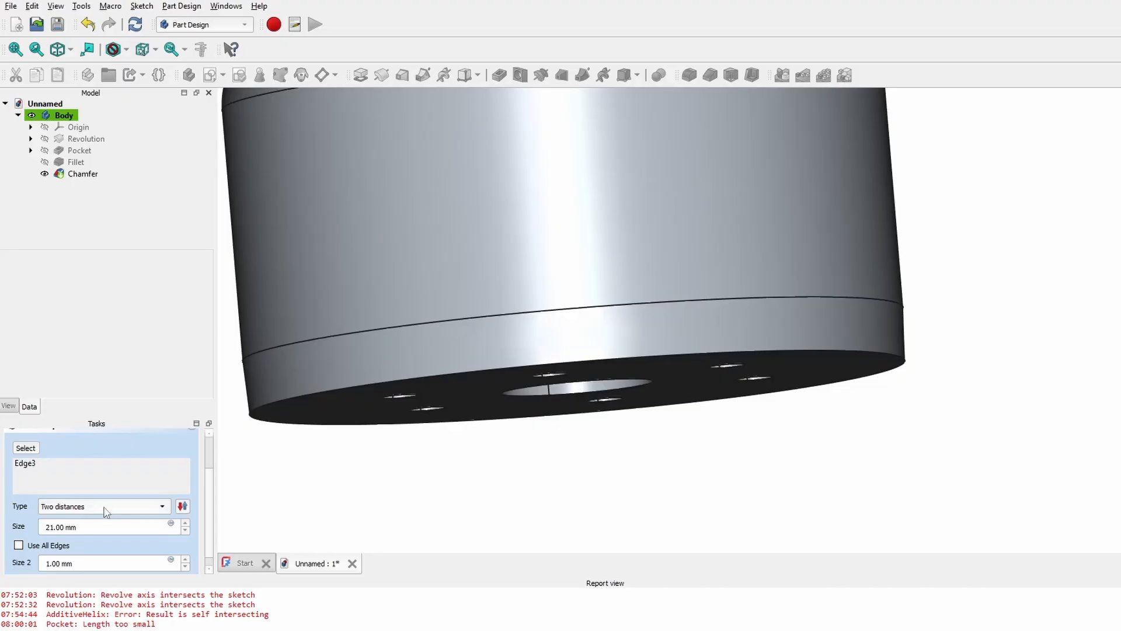
- Finish the 52 mm by 30 mm chamfer and view the tapered holed face
{"action": "scroll", "coordinate": [74, 566], "scroll_direction": "up", "scroll_amount": 10}
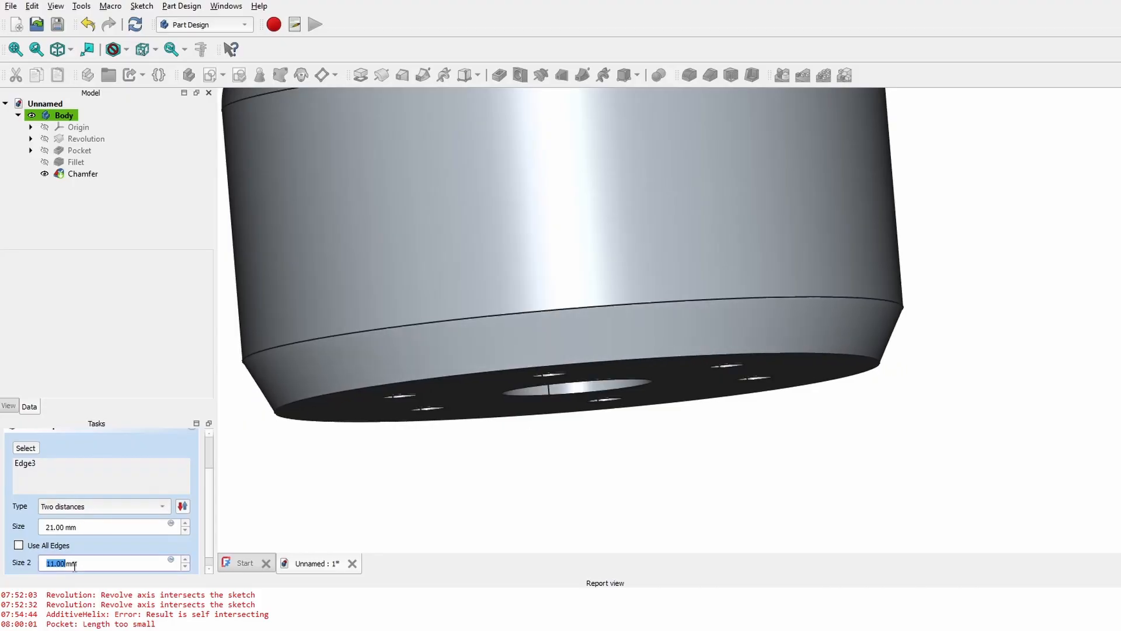
{"action": "middle_click_drag", "start_coordinate": [599, 449], "coordinate": [601, 404]}
{"action": "scroll", "coordinate": [92, 525], "scroll_direction": "up", "scroll_amount": 19}
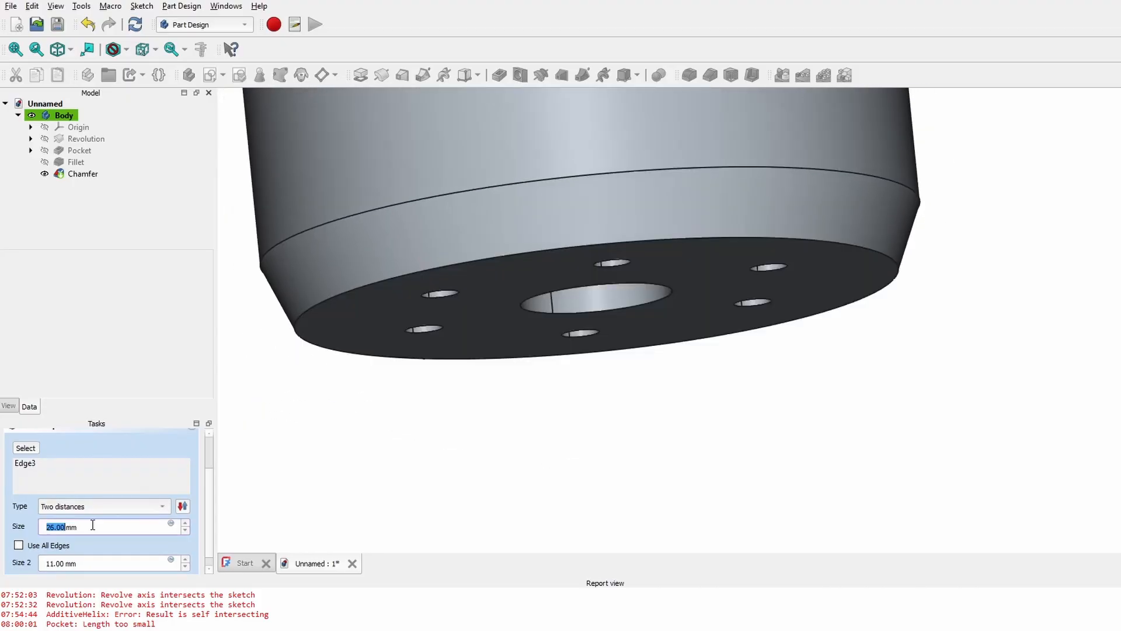
{"action": "middle_click_drag", "start_coordinate": [1020, 257], "coordinate": [999, 352]}
{"action": "scroll", "coordinate": [999, 352], "scroll_direction": "up", "scroll_amount": 1}
{"action": "key", "text": "1"}
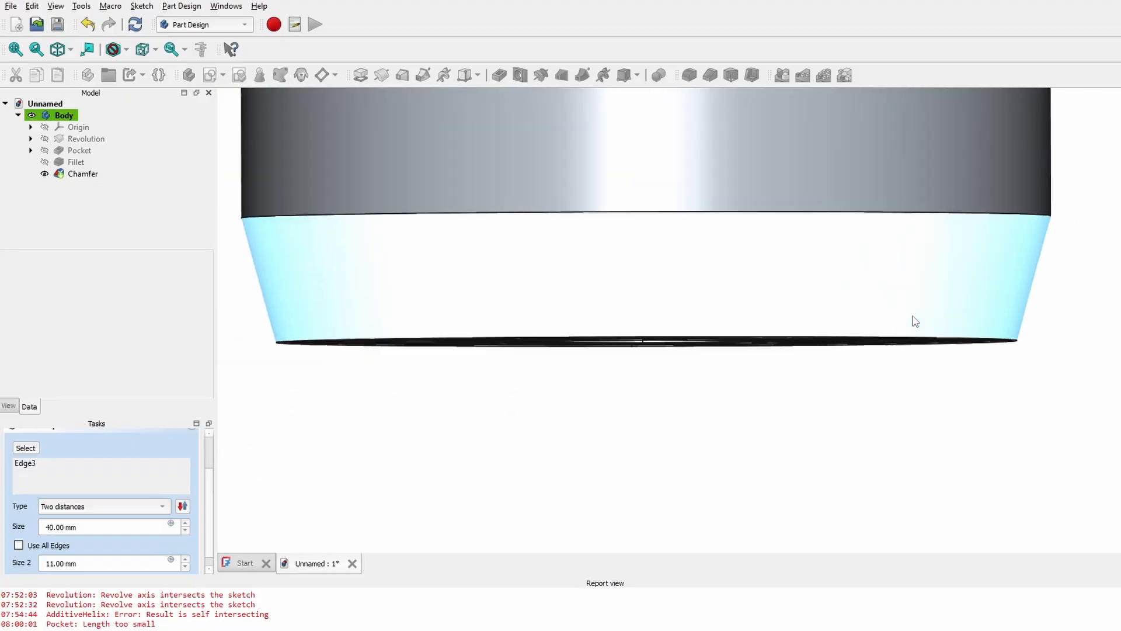
{"action": "scroll", "coordinate": [59, 527], "scroll_direction": "up", "scroll_amount": 5}
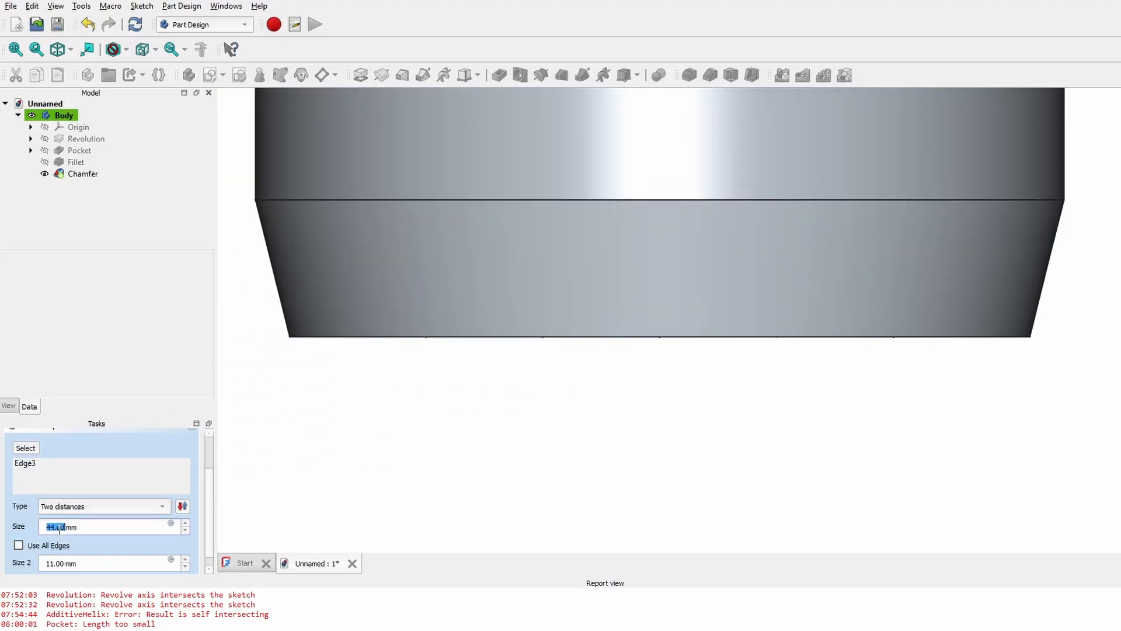
{"action": "scroll", "coordinate": [60, 527], "scroll_direction": "up", "scroll_amount": 8}
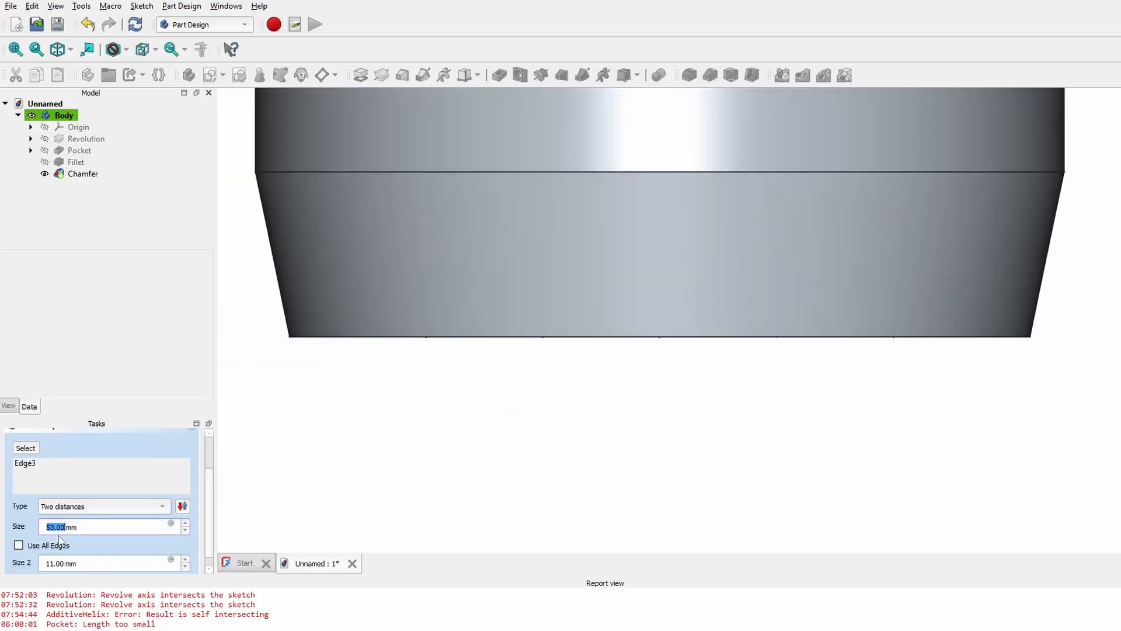
{"action": "scroll", "coordinate": [75, 563], "scroll_direction": "up", "scroll_amount": 19}
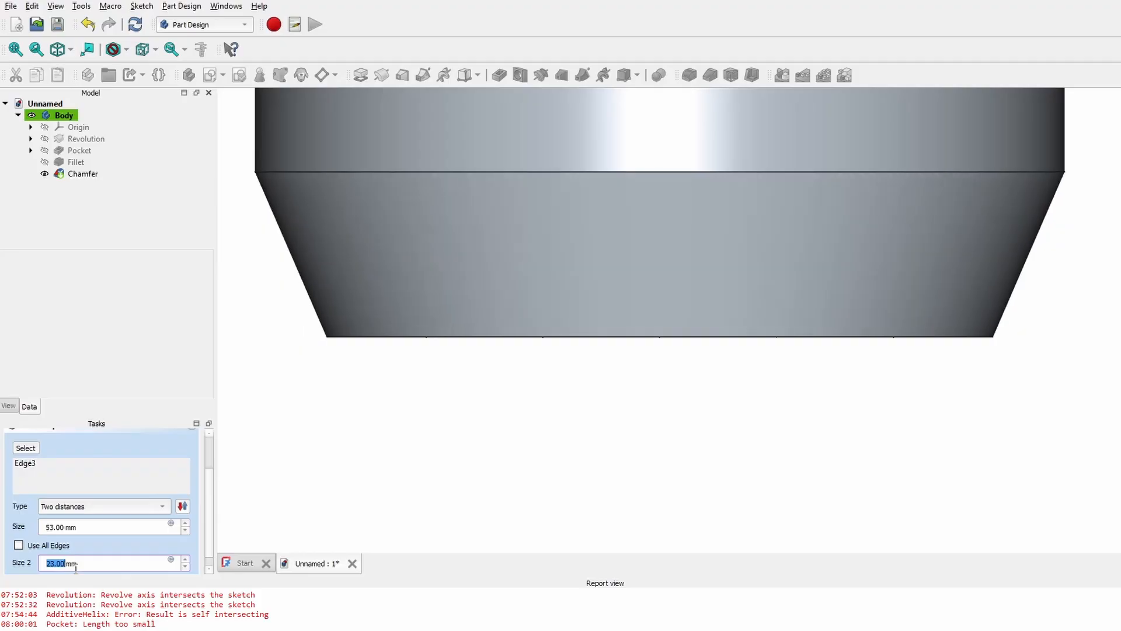
{"action": "middle_click_drag", "start_coordinate": [665, 378], "coordinate": [726, 300]}
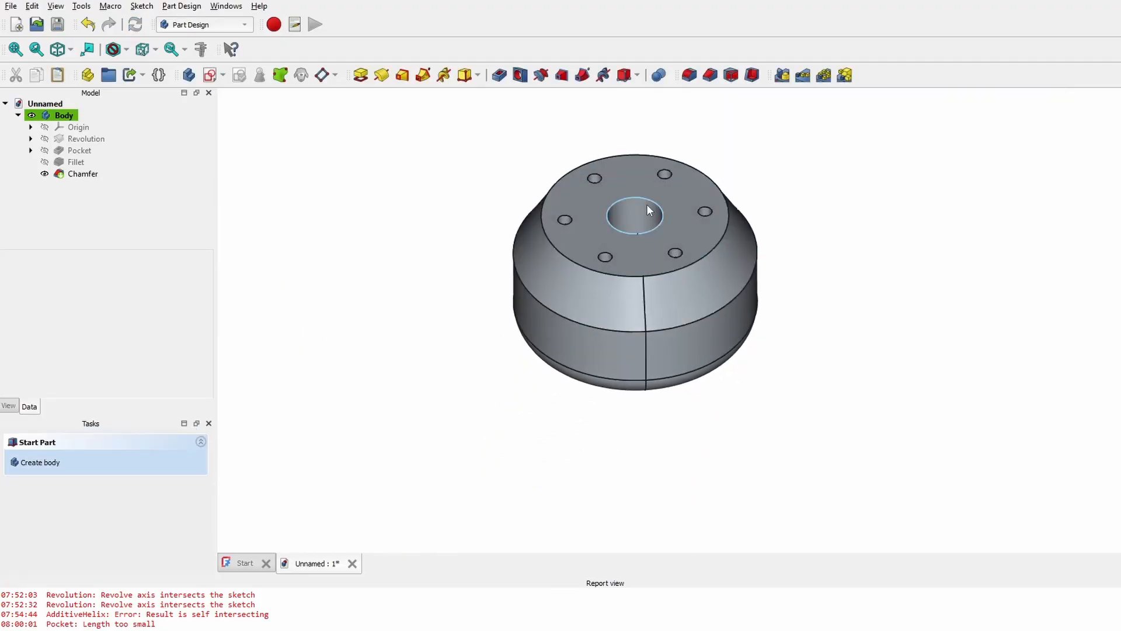
{"action": "middle_click_drag", "start_coordinate": [646, 204], "coordinate": [714, 415]}
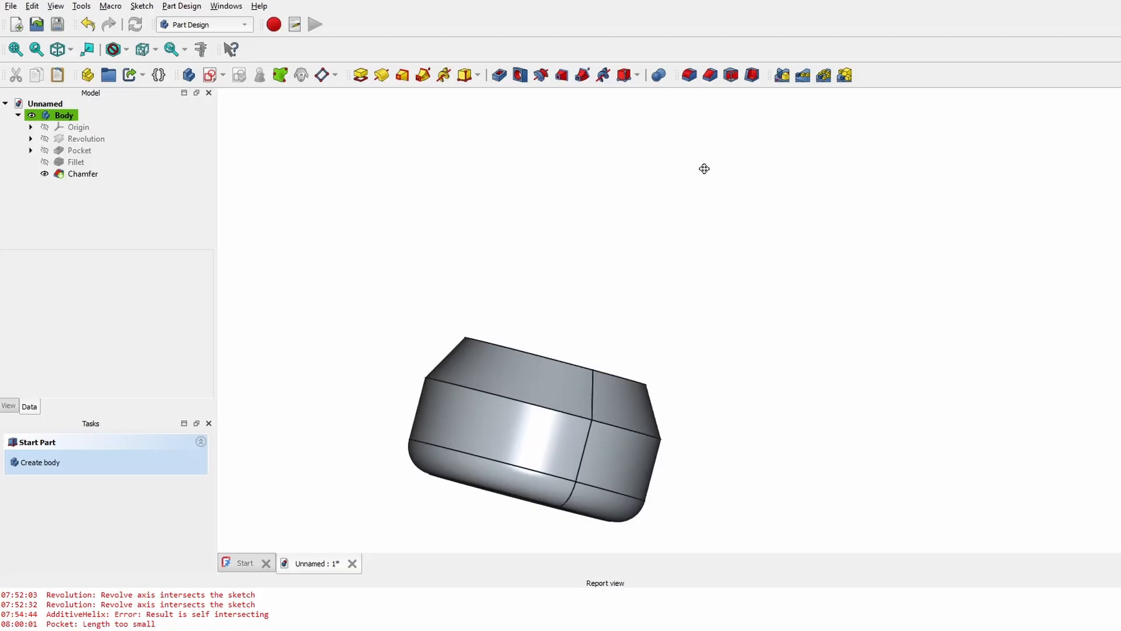
{"action": "middle_click_drag", "start_coordinate": [704, 169], "coordinate": [642, 272]}
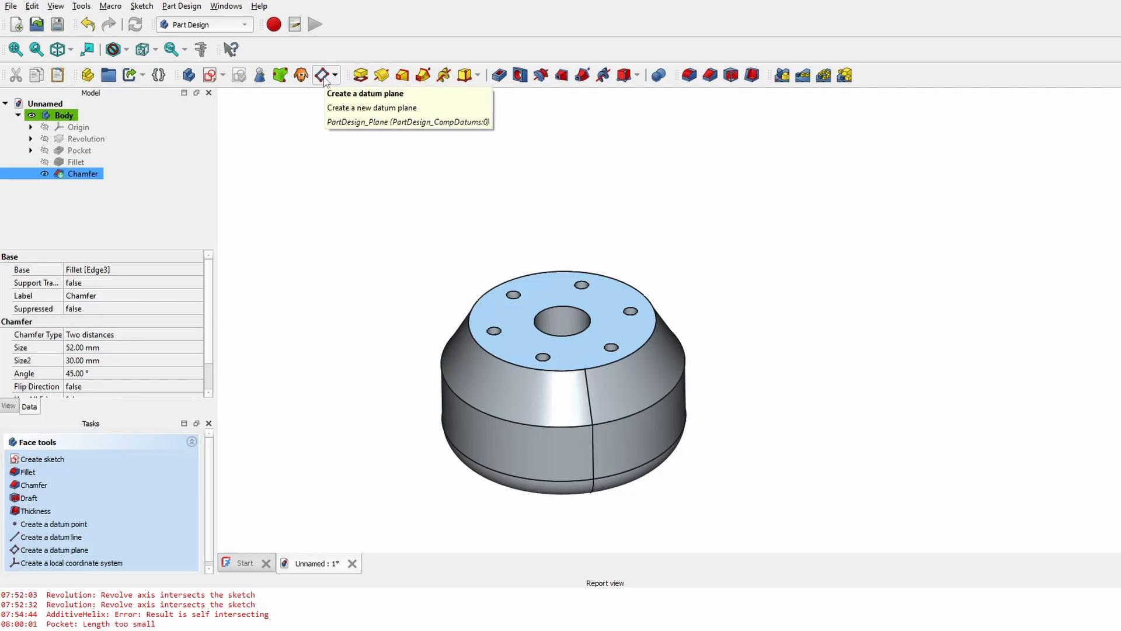
- Attach a datum plane to the chamfered holed face, offset in z above the part
{"action": "left_click", "coordinate": [321, 75]}
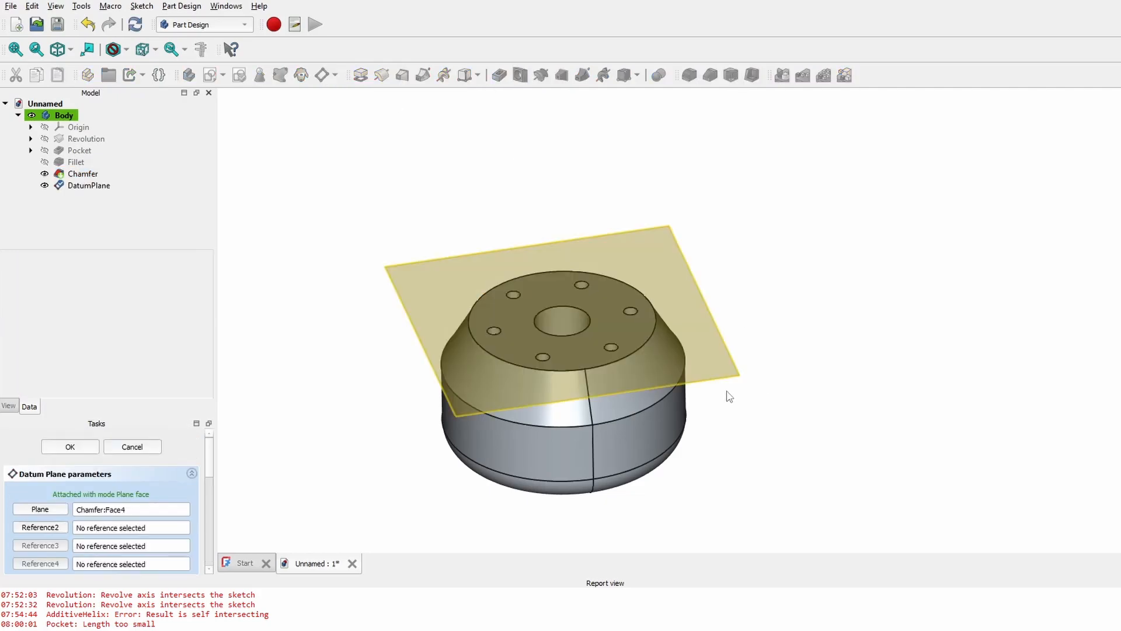
{"action": "middle_click_drag", "start_coordinate": [693, 439], "coordinate": [698, 409]}
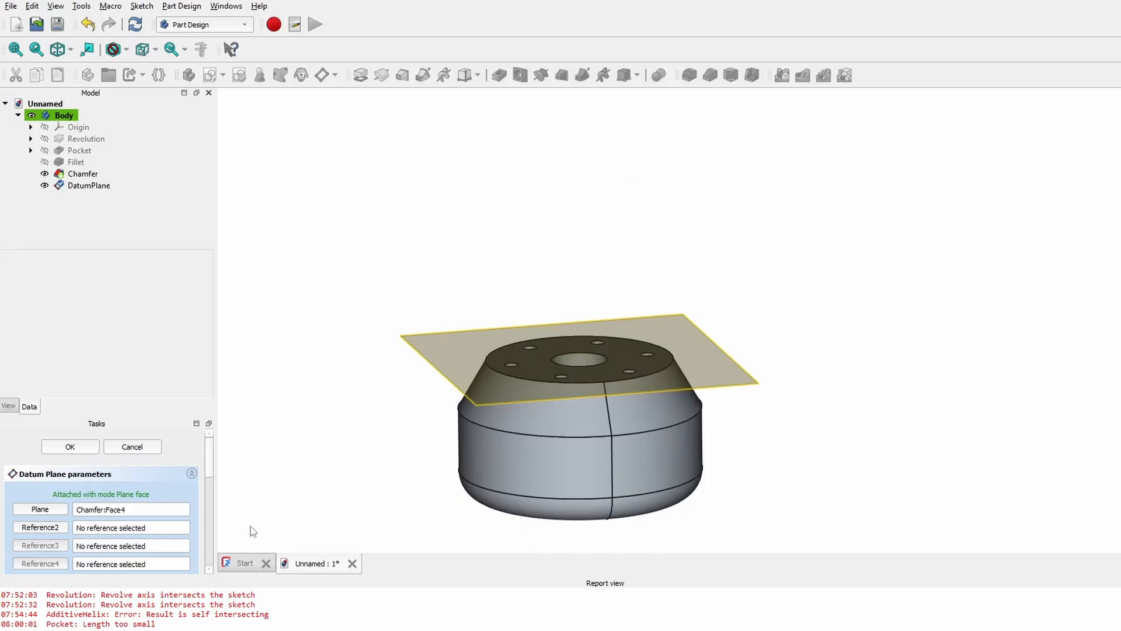
{"action": "left_click_drag", "start_coordinate": [210, 455], "coordinate": [212, 456]}
{"action": "scroll", "coordinate": [212, 461], "scroll_direction": "down", "scroll_amount": 1}
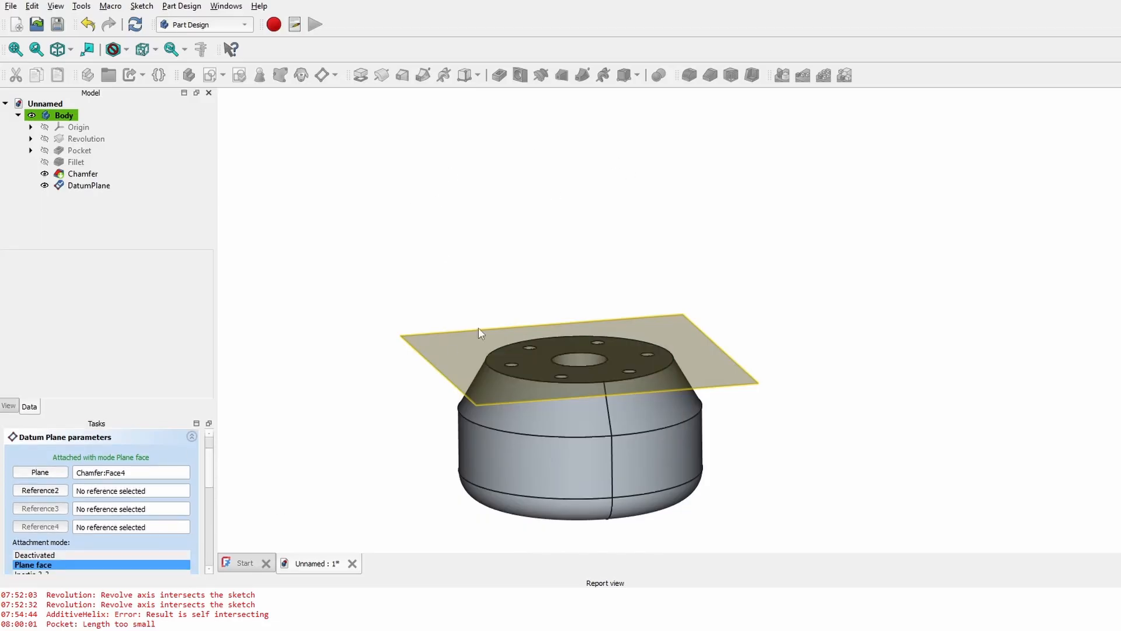
{"action": "scroll", "coordinate": [511, 383], "scroll_direction": "up", "scroll_amount": 3}
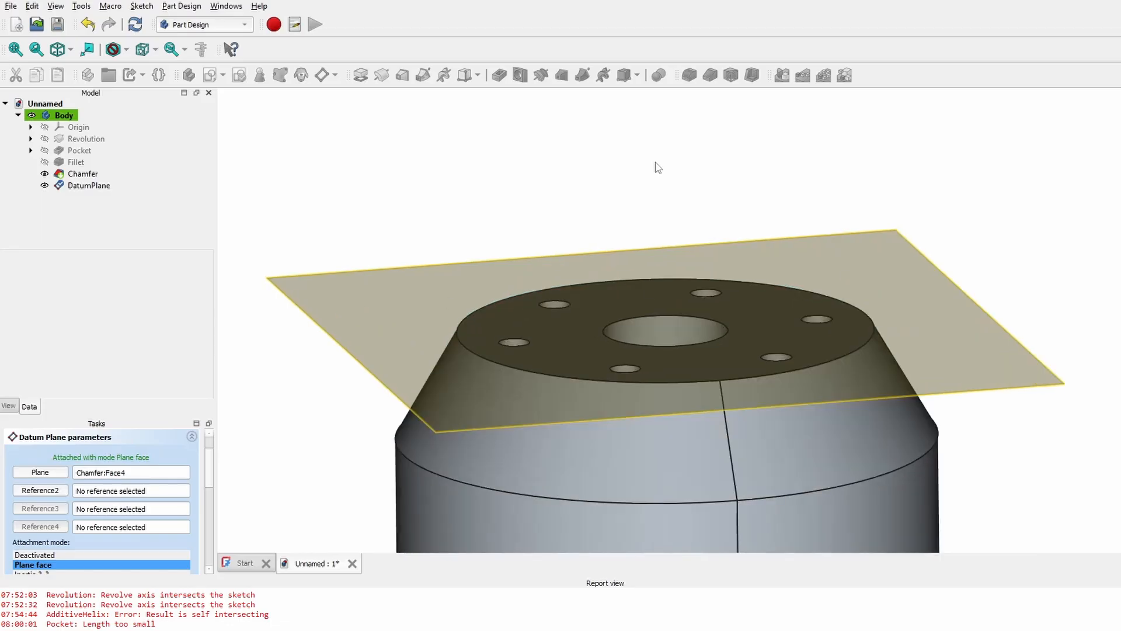
{"action": "scroll", "coordinate": [196, 482], "scroll_direction": "down", "scroll_amount": 4}
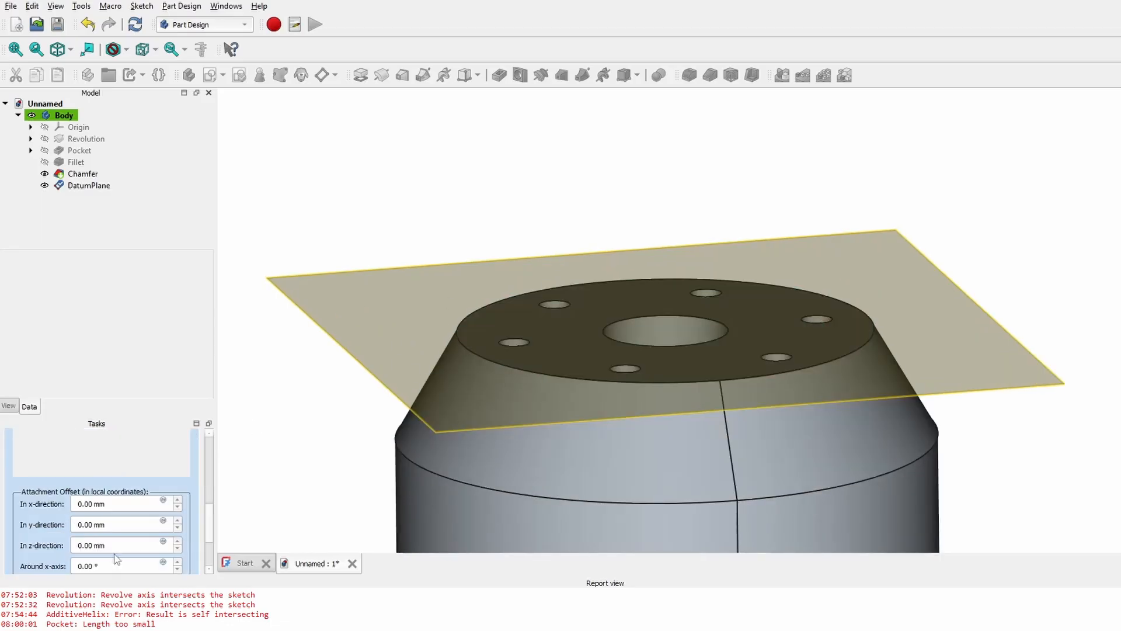
{"action": "scroll", "coordinate": [118, 548], "scroll_direction": "up", "scroll_amount": 20}
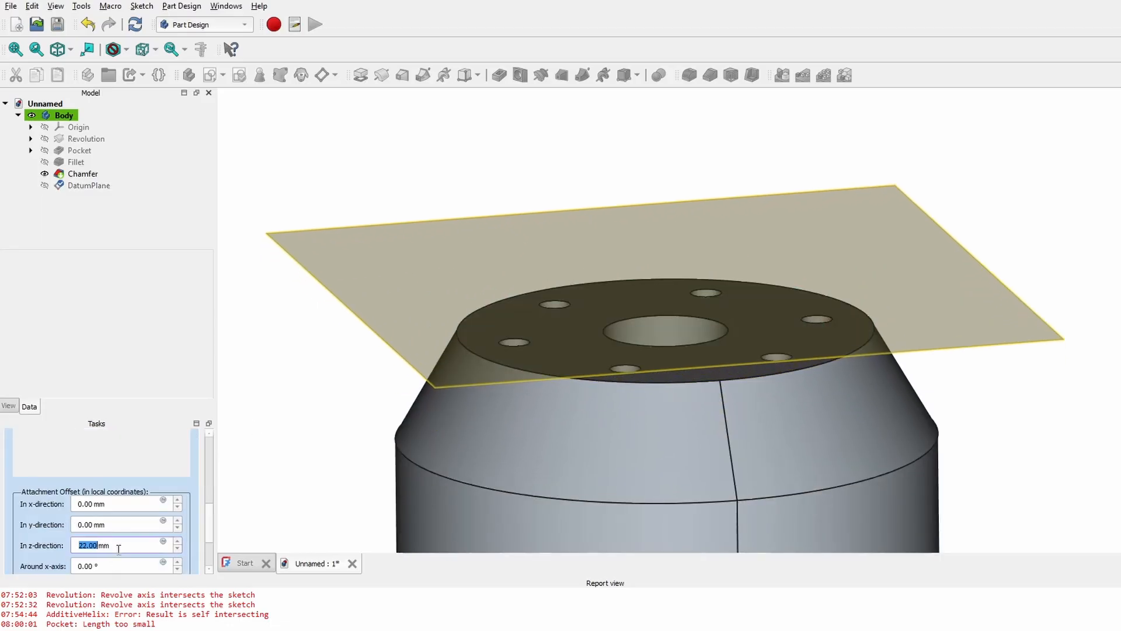
{"action": "middle_click_drag", "start_coordinate": [581, 350], "coordinate": [537, 292]}
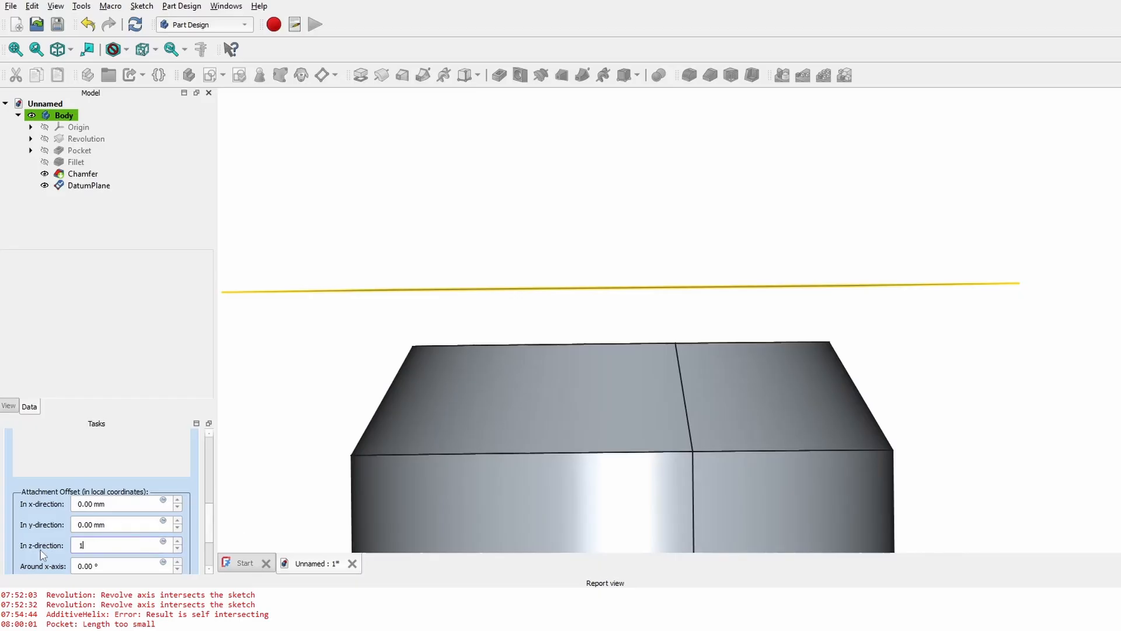
{"action": "key", "text": "Return"}
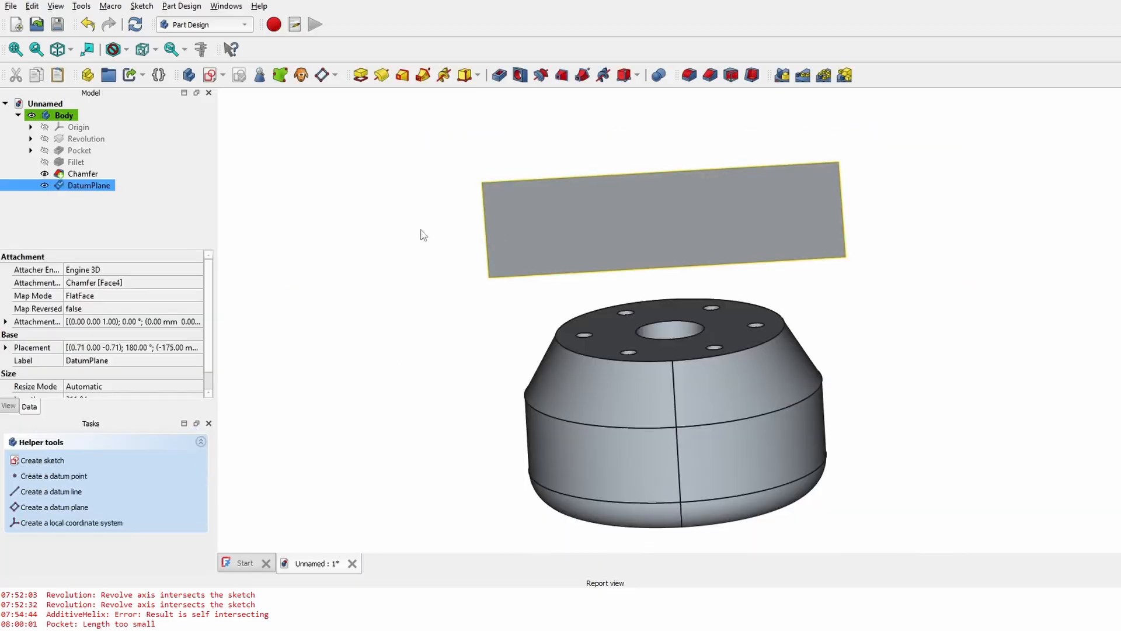
- Draw a rectangle over the flange in a new Sketch002 on the DatumPlane
{"action": "left_click", "coordinate": [210, 75]}
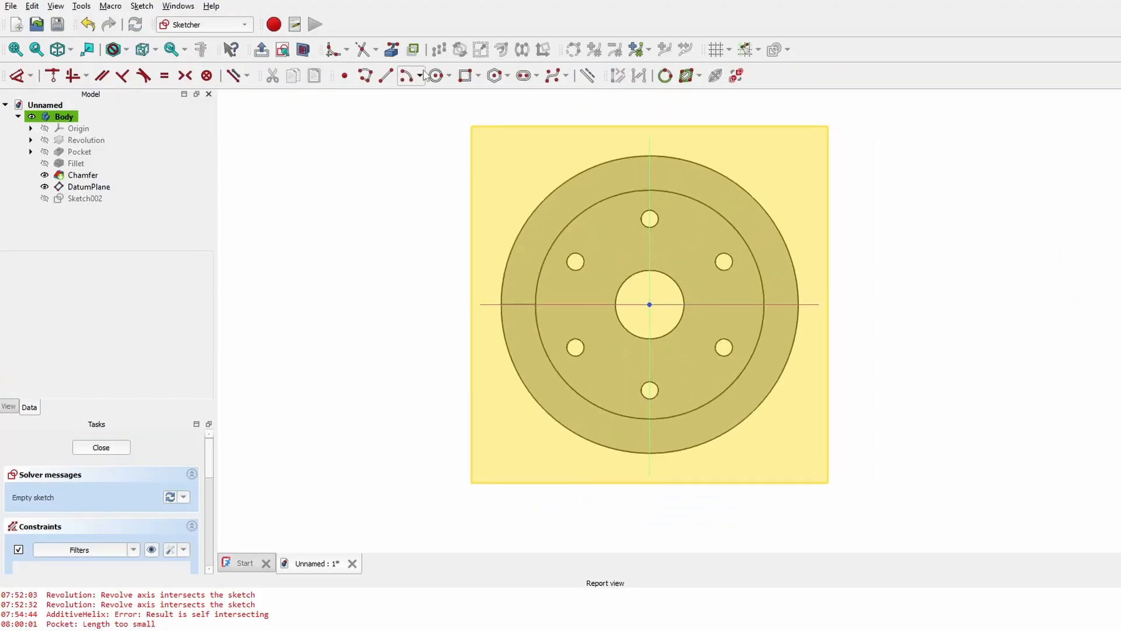
{"action": "left_click", "coordinate": [465, 75]}
{"action": "left_click", "coordinate": [530, 192]}
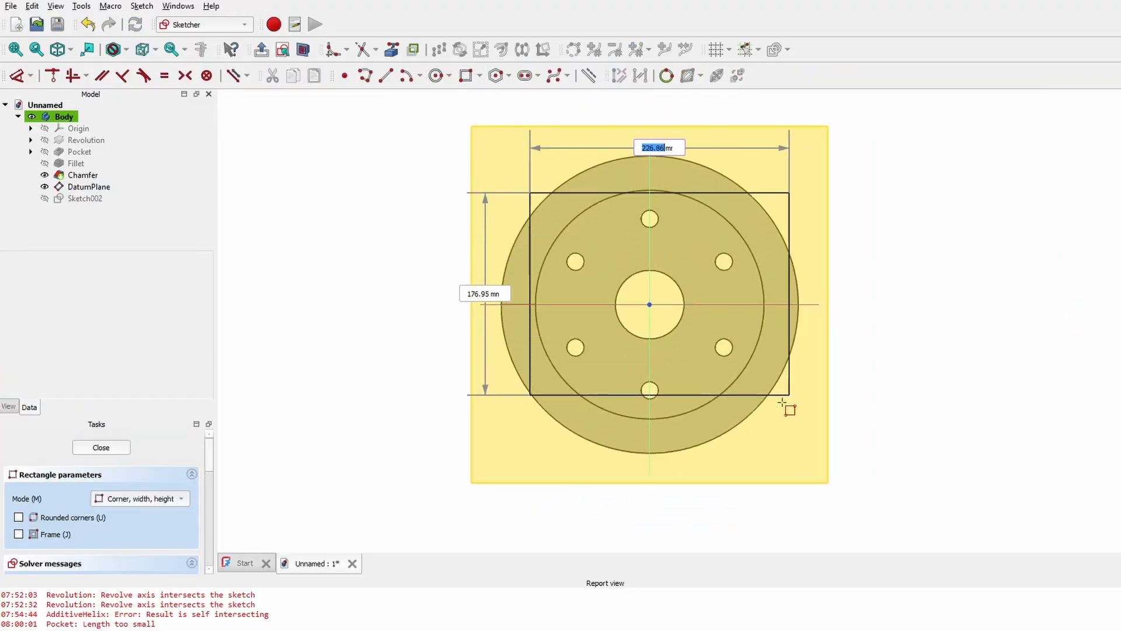
{"action": "left_click", "coordinate": [781, 436]}
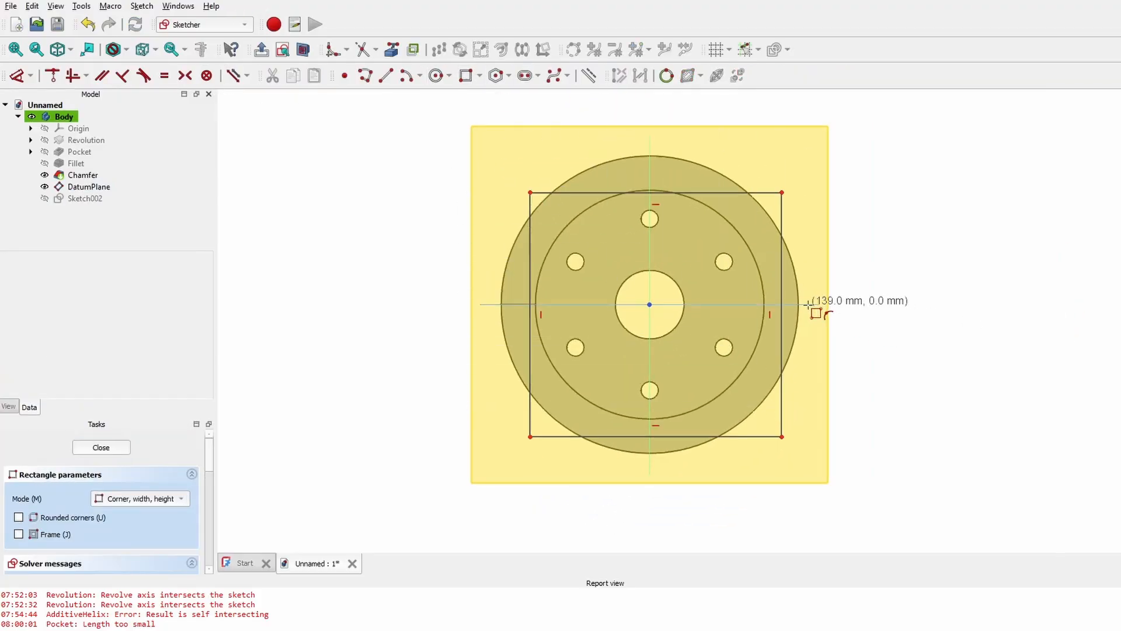
{"action": "left_click", "coordinate": [108, 453]}
{"action": "mouse_move", "coordinate": [449, 388]}
{"action": "middle_mouse_down"}
{"action": "mouse_move", "coordinate": [481, 356]}
{"action": "mouse_move", "coordinate": [456, 413]}
{"action": "mouse_move", "coordinate": [471, 367]}
{"action": "mouse_move", "coordinate": [506, 331]}
{"action": "mouse_move", "coordinate": [506, 347]}
{"action": "middle_mouse_up"}
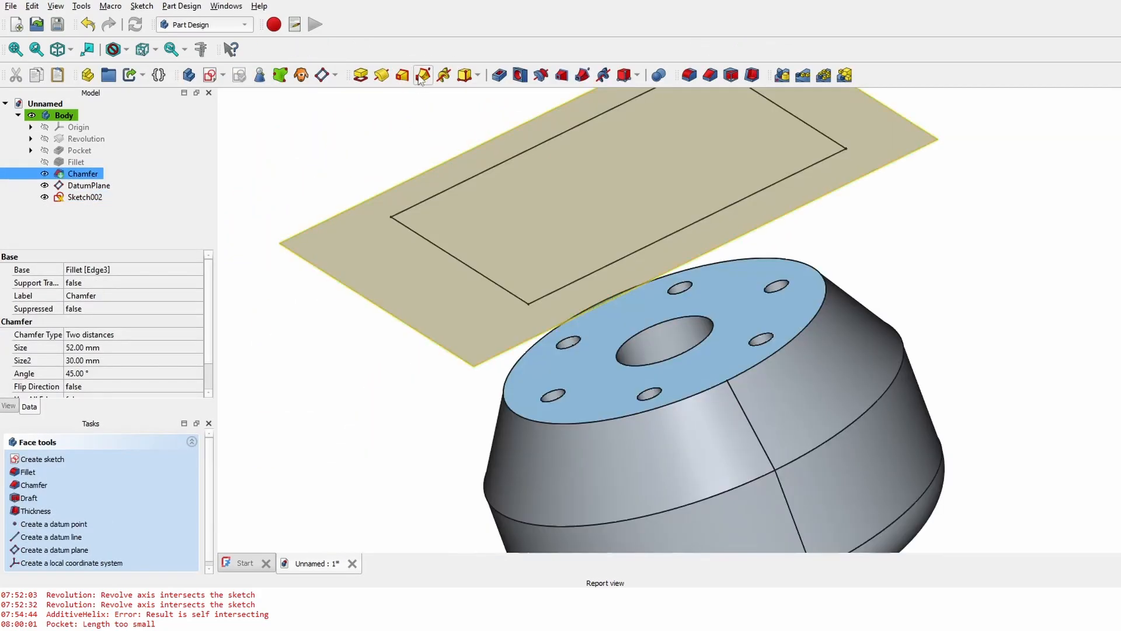
- Start an additive loft from the holed end face and preview it from several angles
{"action": "left_click", "coordinate": [403, 75]}
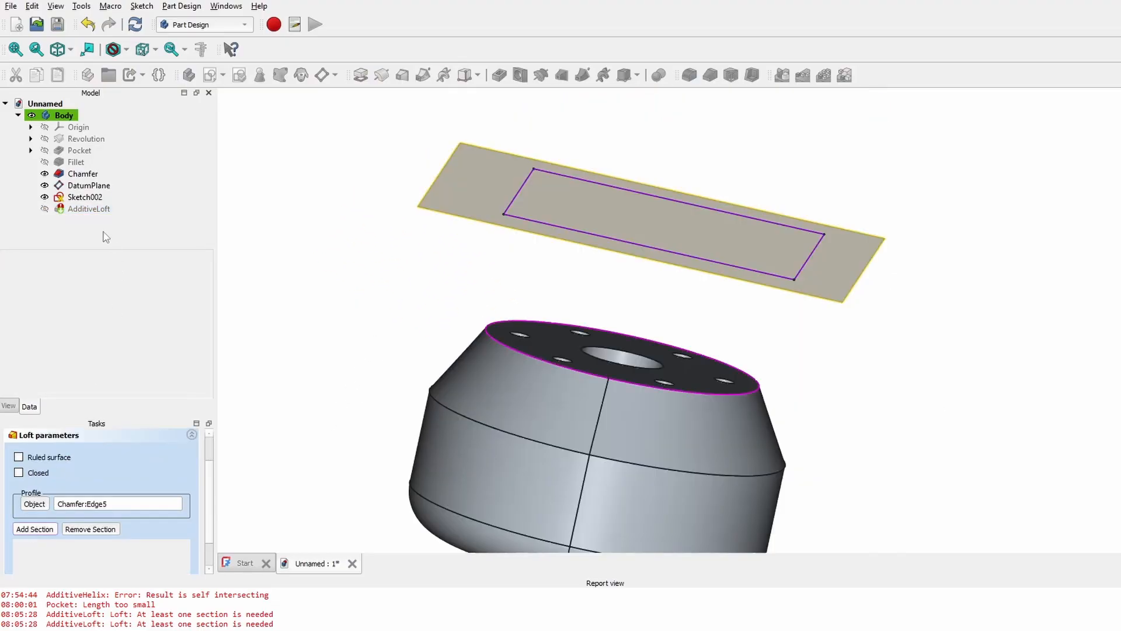
{"action": "left_click", "coordinate": [84, 198]}
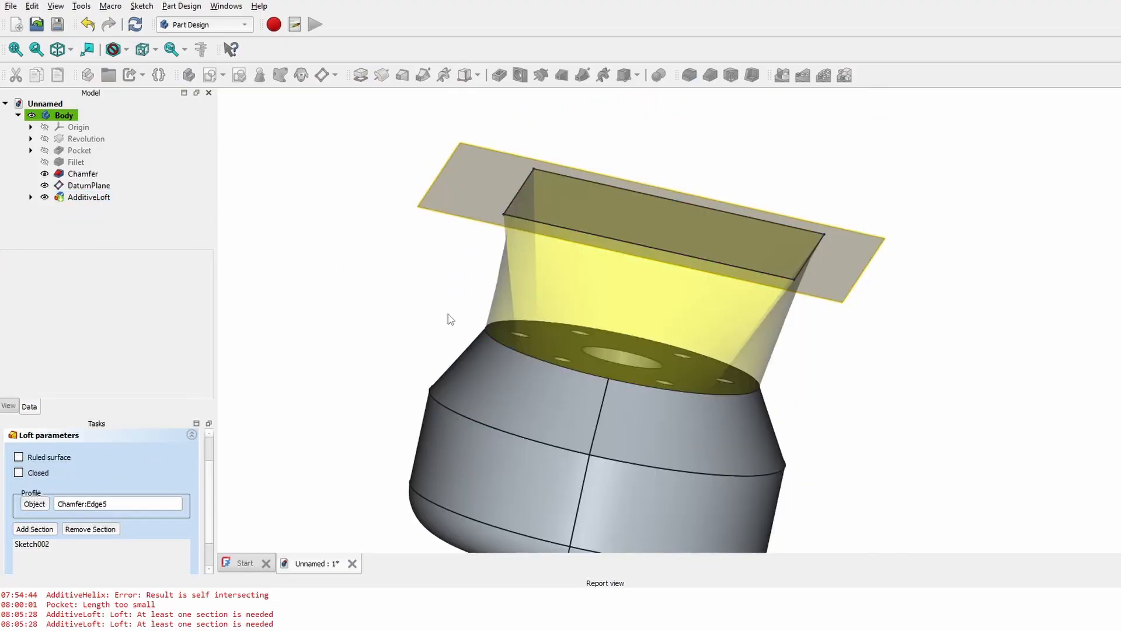
{"action": "middle_click_drag", "start_coordinate": [505, 336], "coordinate": [513, 269]}
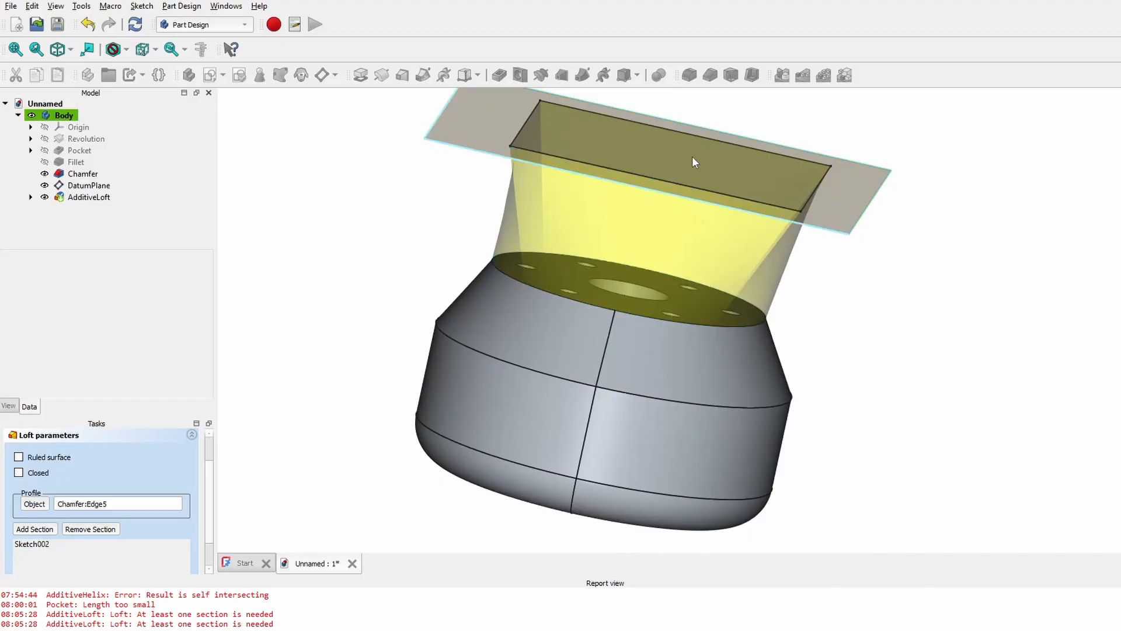
{"action": "middle_click_drag", "start_coordinate": [801, 302], "coordinate": [767, 266]}
{"action": "scroll", "coordinate": [699, 304], "scroll_direction": "down", "scroll_amount": 1}
{"action": "scroll", "coordinate": [698, 304], "scroll_direction": "up", "scroll_amount": 4}
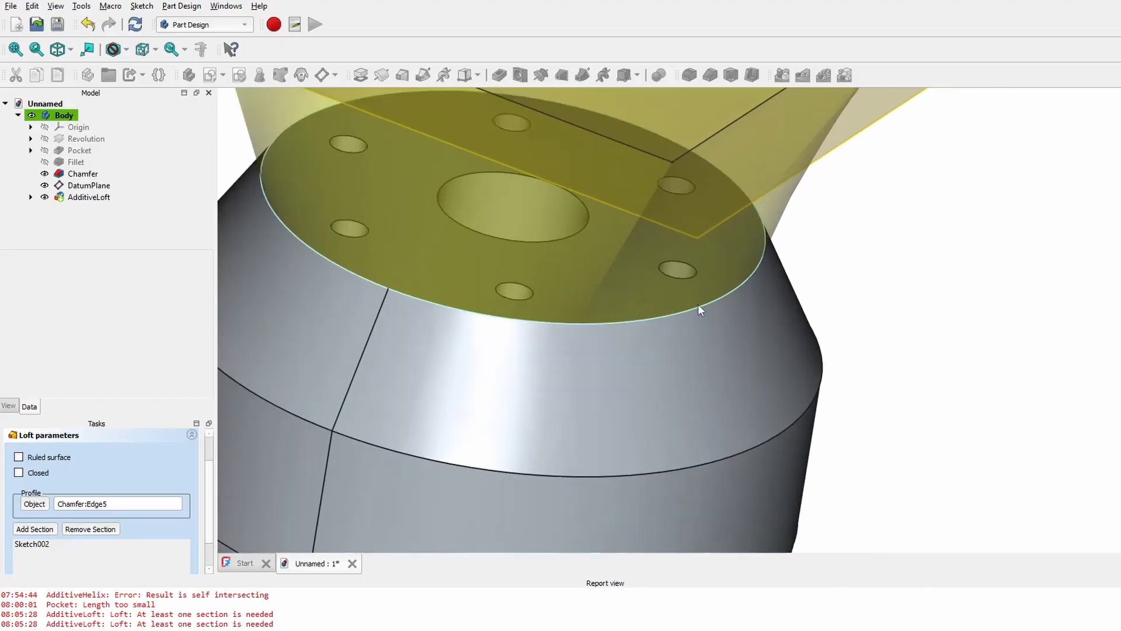
{"action": "scroll", "coordinate": [698, 304], "scroll_direction": "up", "scroll_amount": 3}
{"action": "scroll", "coordinate": [683, 312], "scroll_direction": "down", "scroll_amount": 3}
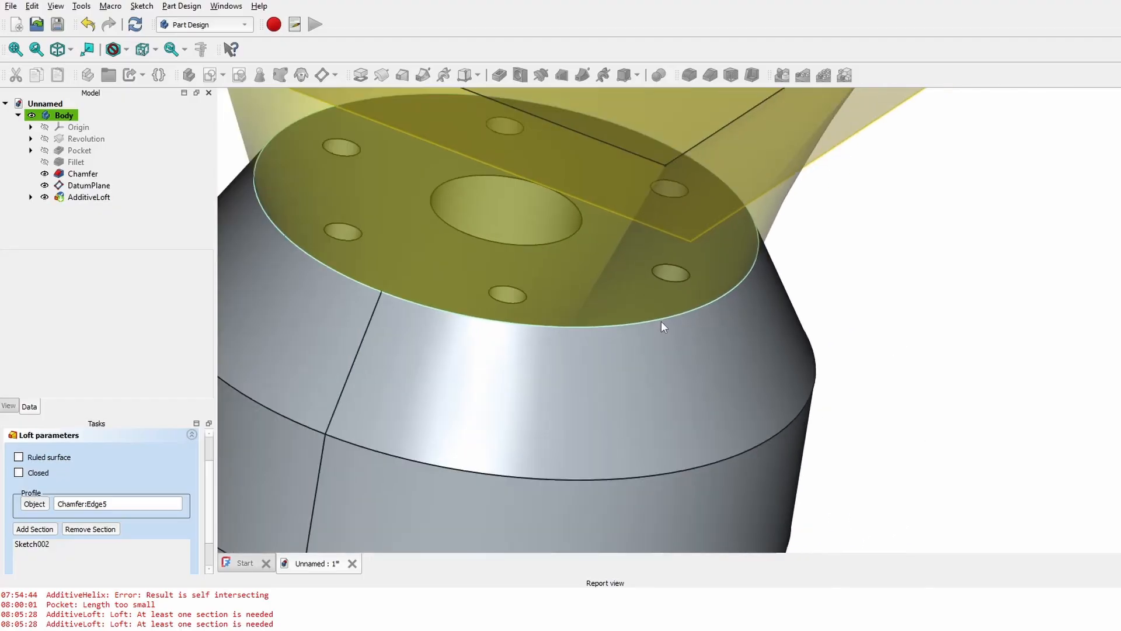
{"action": "scroll", "coordinate": [661, 321], "scroll_direction": "down", "scroll_amount": 2}
{"action": "middle_click_drag", "start_coordinate": [622, 364], "coordinate": [794, 371]}
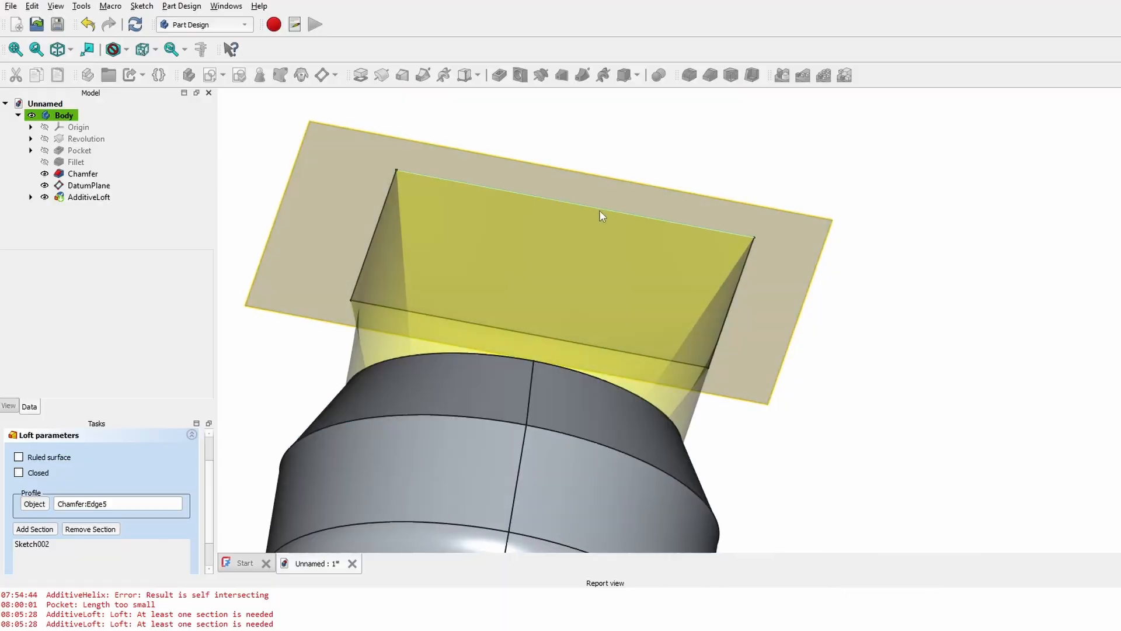
{"action": "middle_click_drag", "start_coordinate": [570, 289], "coordinate": [674, 356]}
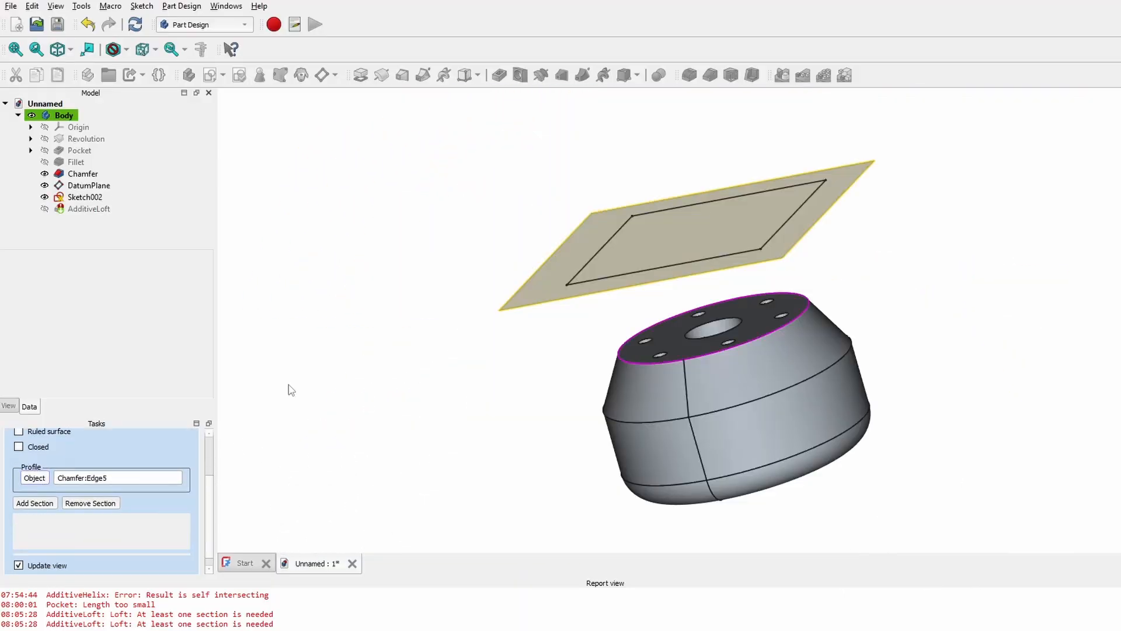
{"action": "scroll", "coordinate": [798, 325], "scroll_direction": "up", "scroll_amount": 5}
{"action": "scroll", "coordinate": [743, 320], "scroll_direction": "up", "scroll_amount": 4}
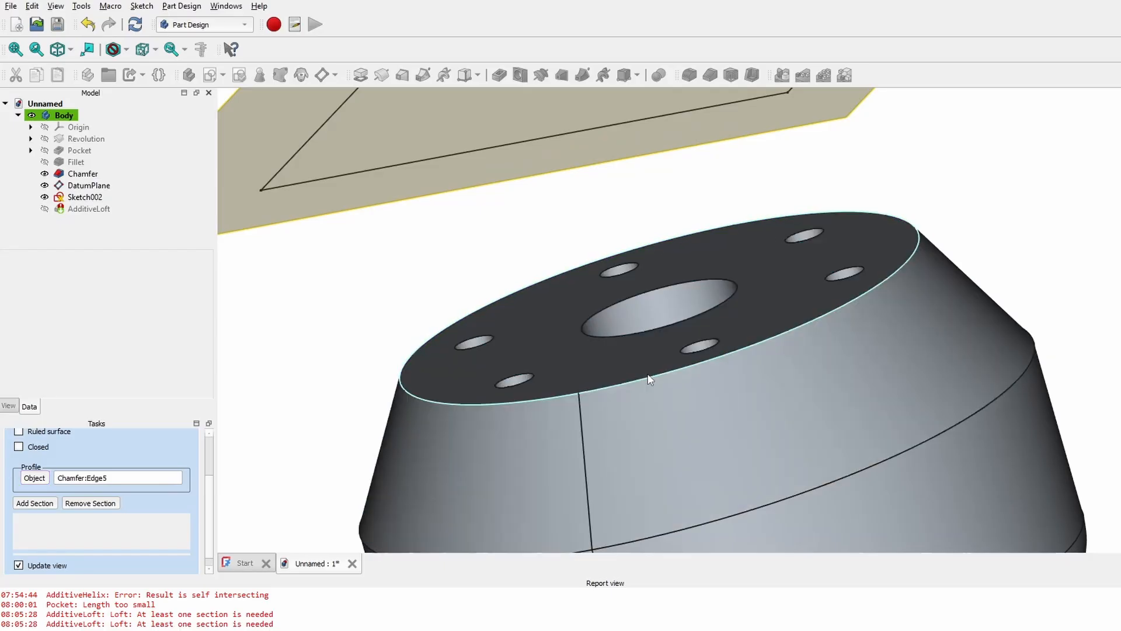
- Add Sketch002 as the loft section from the top circular edge and create AdditiveLoft
{"action": "left_click", "coordinate": [648, 380]}
{"action": "left_click", "coordinate": [35, 503]}
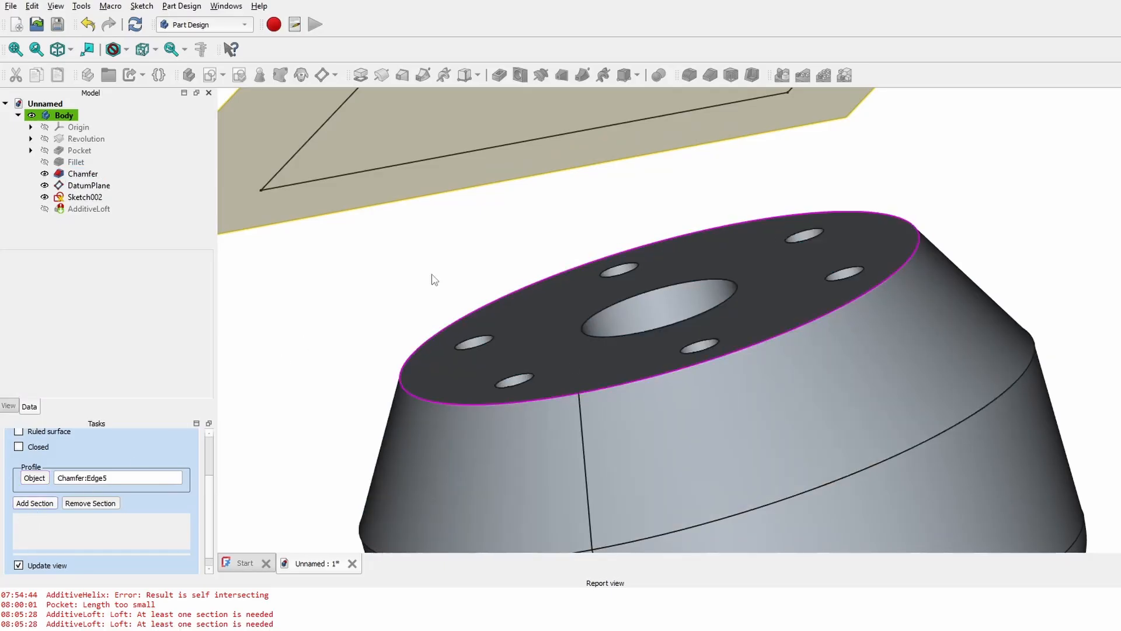
{"action": "left_click", "coordinate": [79, 198]}
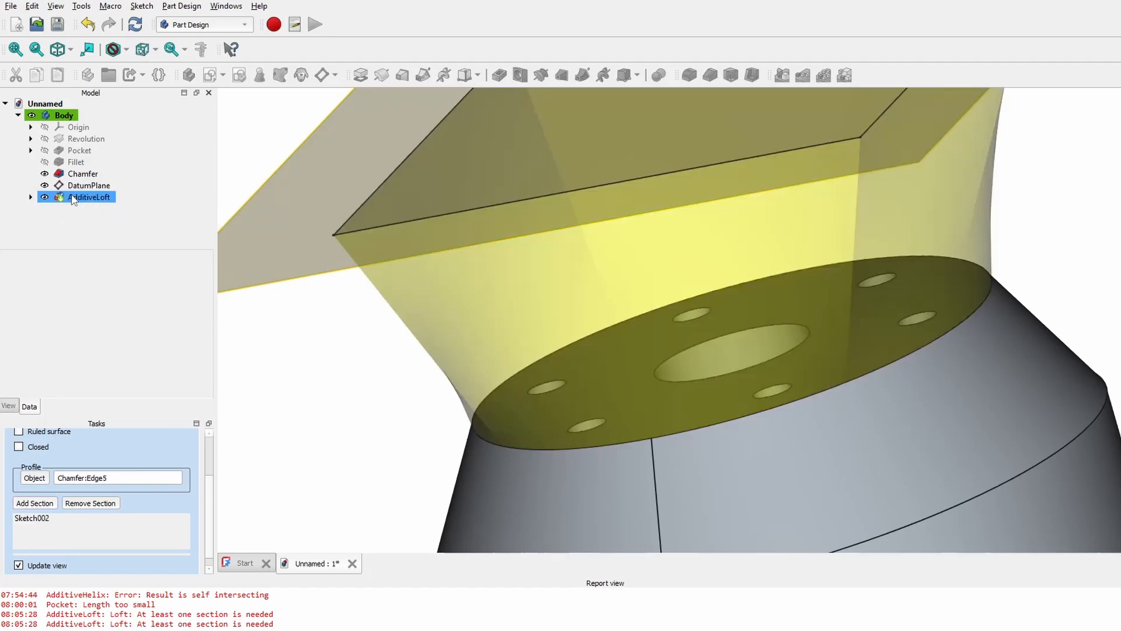
{"action": "scroll", "coordinate": [490, 315], "scroll_direction": "down", "scroll_amount": 2}
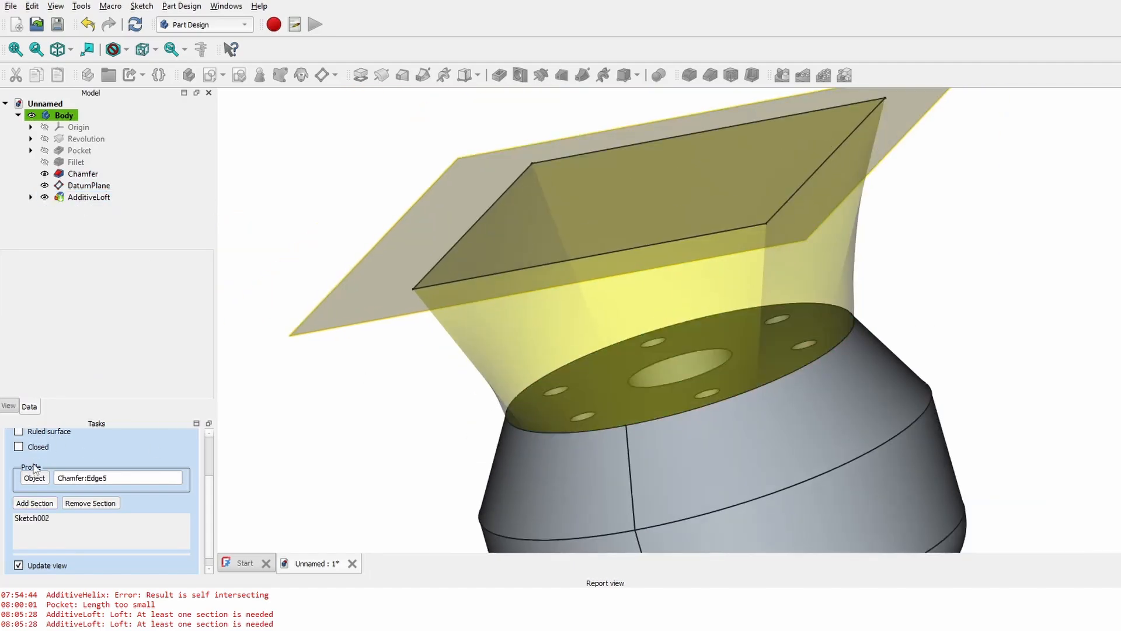
{"action": "left_click_drag", "start_coordinate": [211, 494], "coordinate": [224, 426]}
{"action": "left_click", "coordinate": [65, 452]}
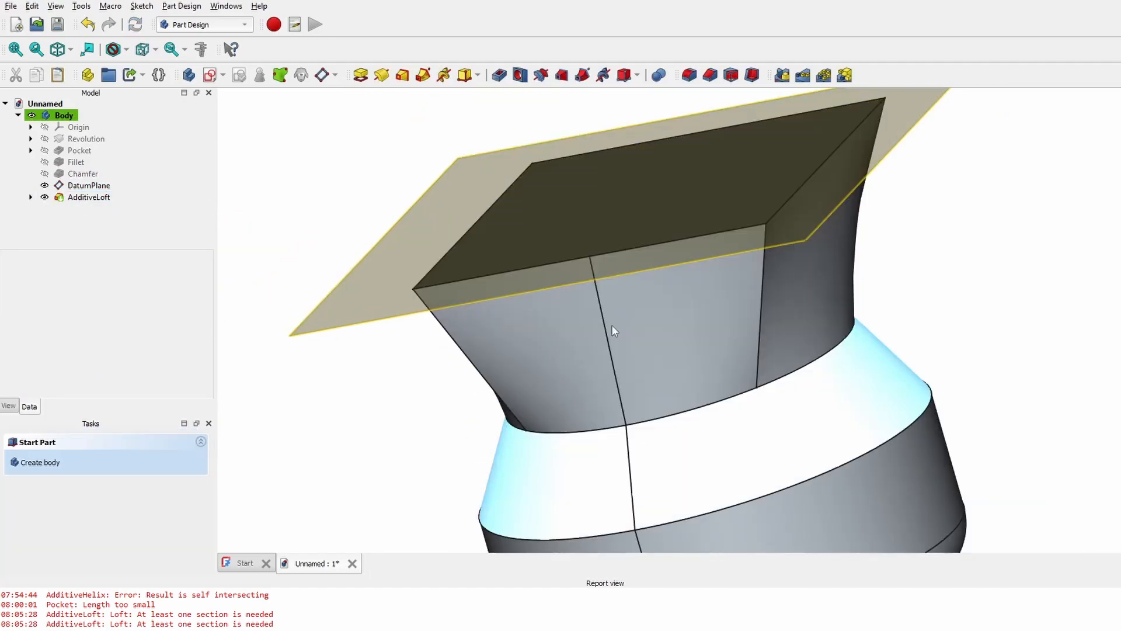
{"action": "middle_click_drag", "start_coordinate": [511, 385], "coordinate": [833, 293]}
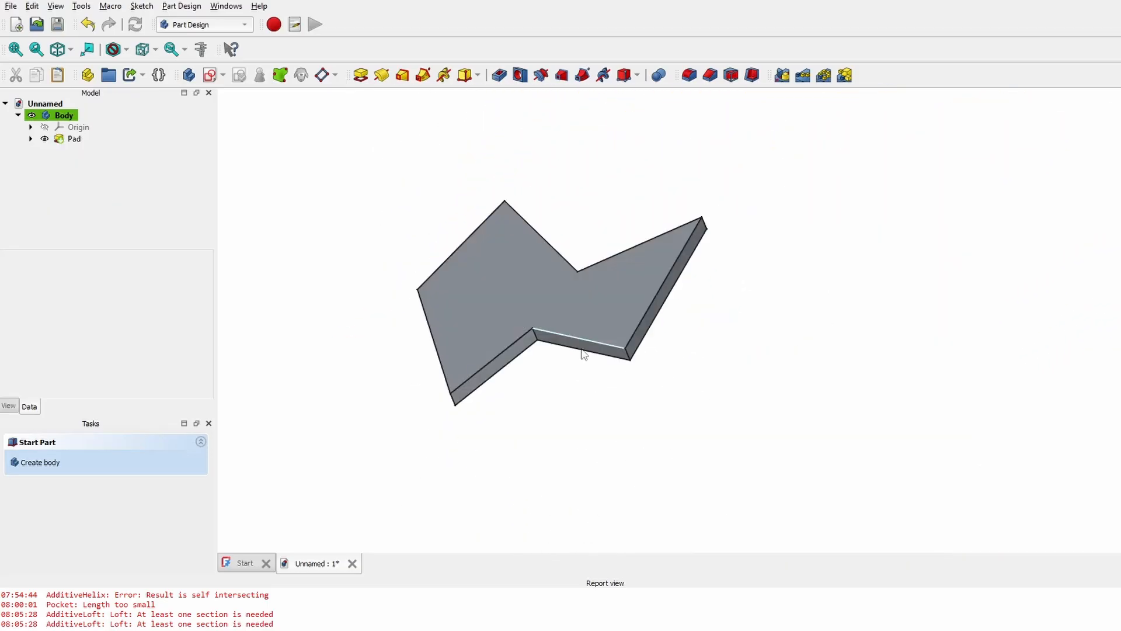
- Orbit, pan and zoom around the zigzag Pad plate to inspect its sides and top
{"action": "scroll", "coordinate": [583, 353], "scroll_direction": "up", "scroll_amount": 1}
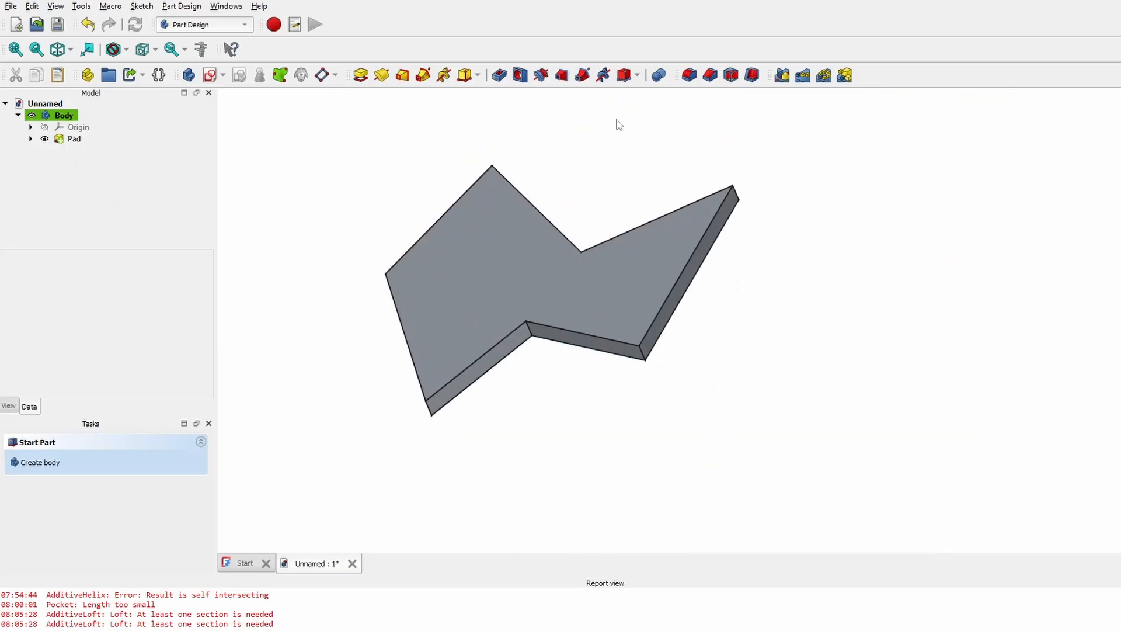
{"action": "middle_click_drag", "start_coordinate": [561, 403], "coordinate": [641, 341]}
{"action": "scroll", "coordinate": [642, 342], "scroll_direction": "up", "scroll_amount": 1}
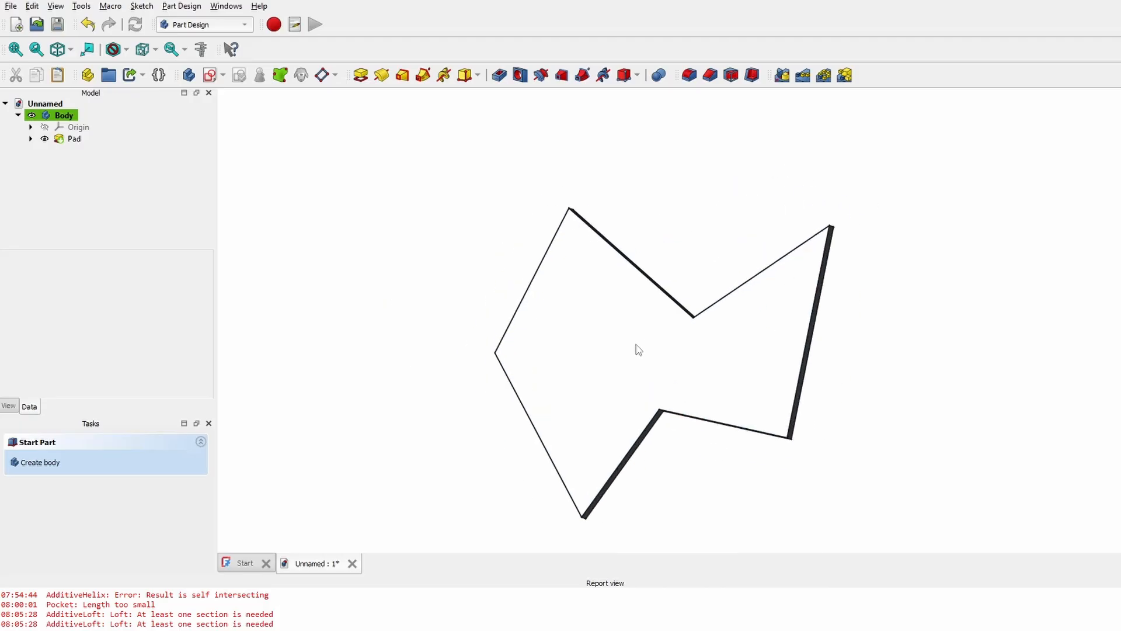
{"action": "scroll", "coordinate": [637, 349], "scroll_direction": "up", "scroll_amount": 1}
{"action": "middle_click_drag", "start_coordinate": [759, 468], "coordinate": [572, 225]}
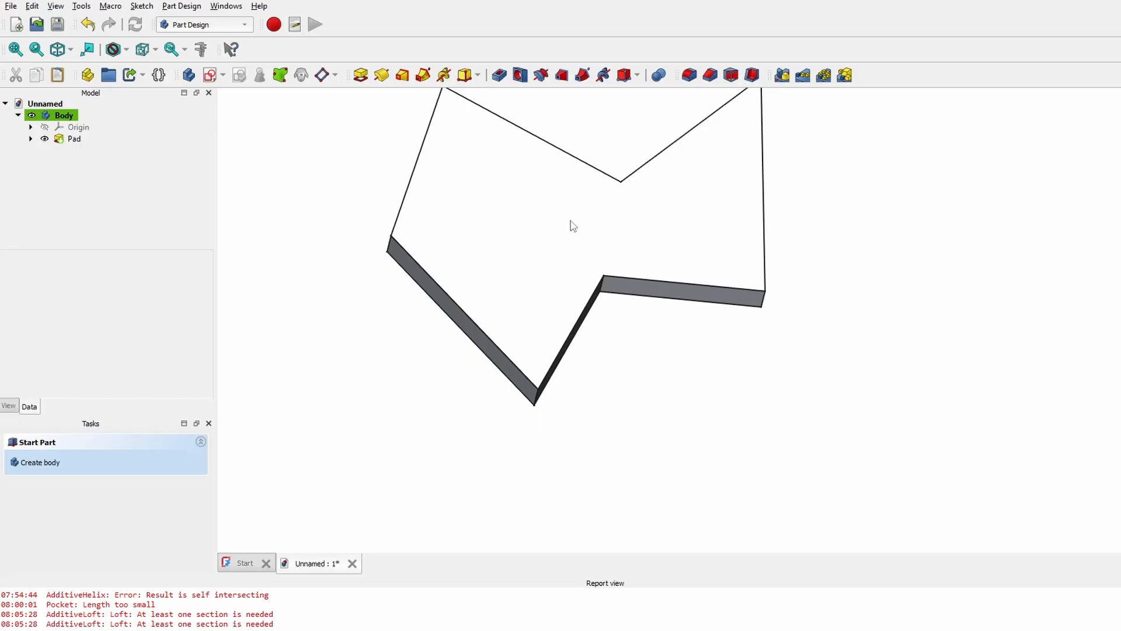
{"action": "mouse_move", "coordinate": [618, 418]}
{"action": "middle_mouse_down"}
{"action": "mouse_move", "coordinate": [550, 413]}
{"action": "mouse_move", "coordinate": [570, 368]}
{"action": "mouse_move", "coordinate": [576, 390]}
{"action": "mouse_move", "coordinate": [463, 261]}
{"action": "middle_mouse_up"}
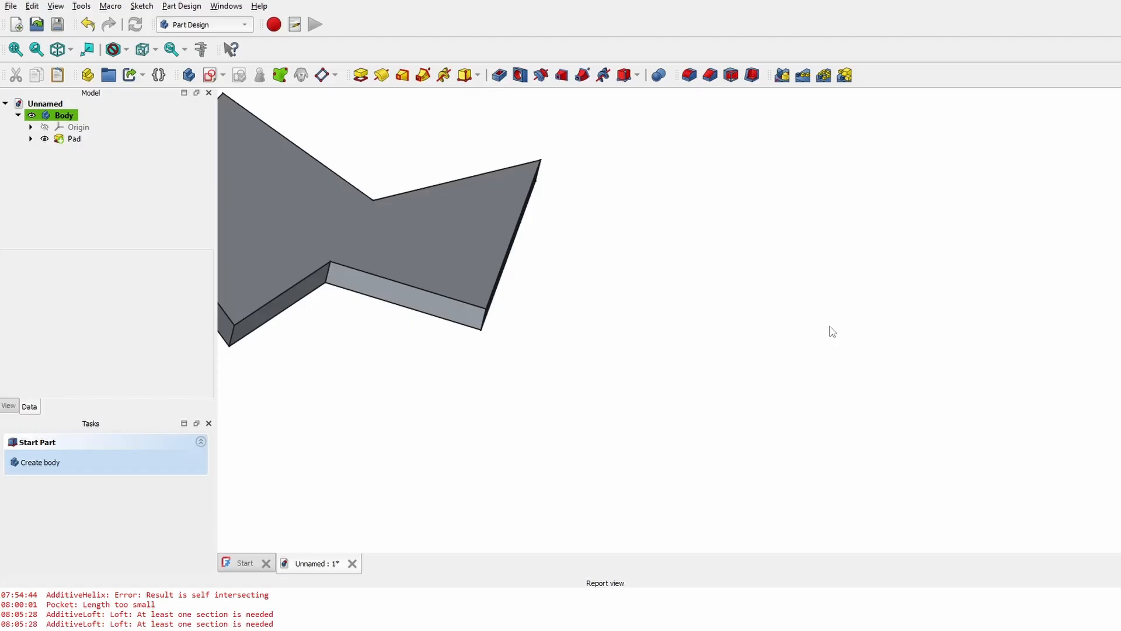
{"action": "middle_click_drag", "start_coordinate": [726, 287], "coordinate": [779, 318]}
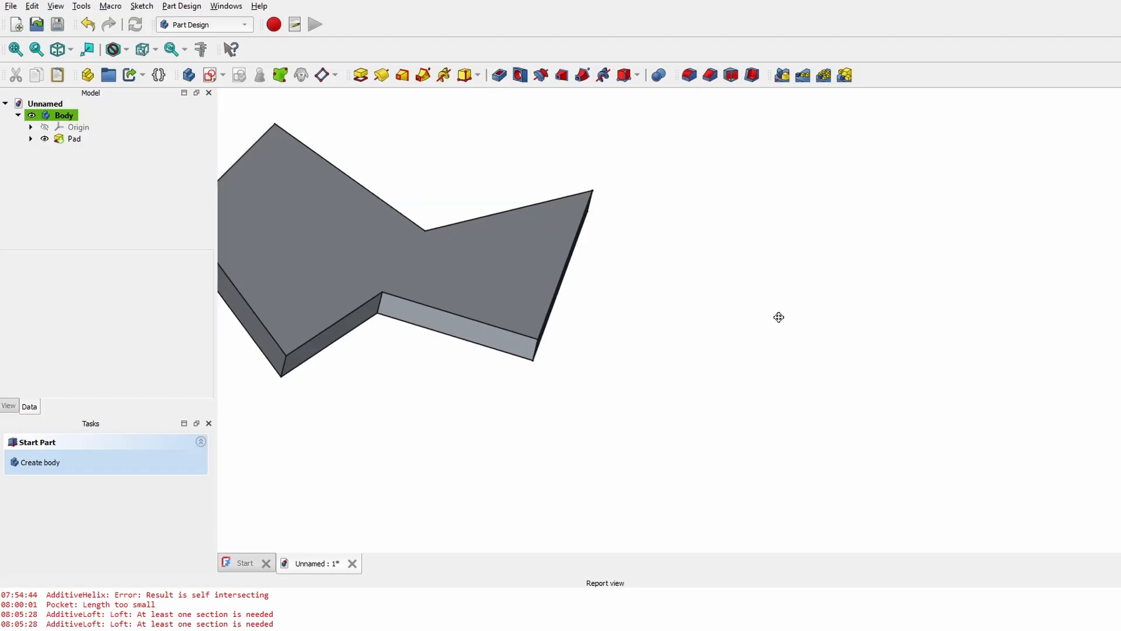
{"action": "scroll", "coordinate": [599, 325], "scroll_direction": "up", "scroll_amount": 3}
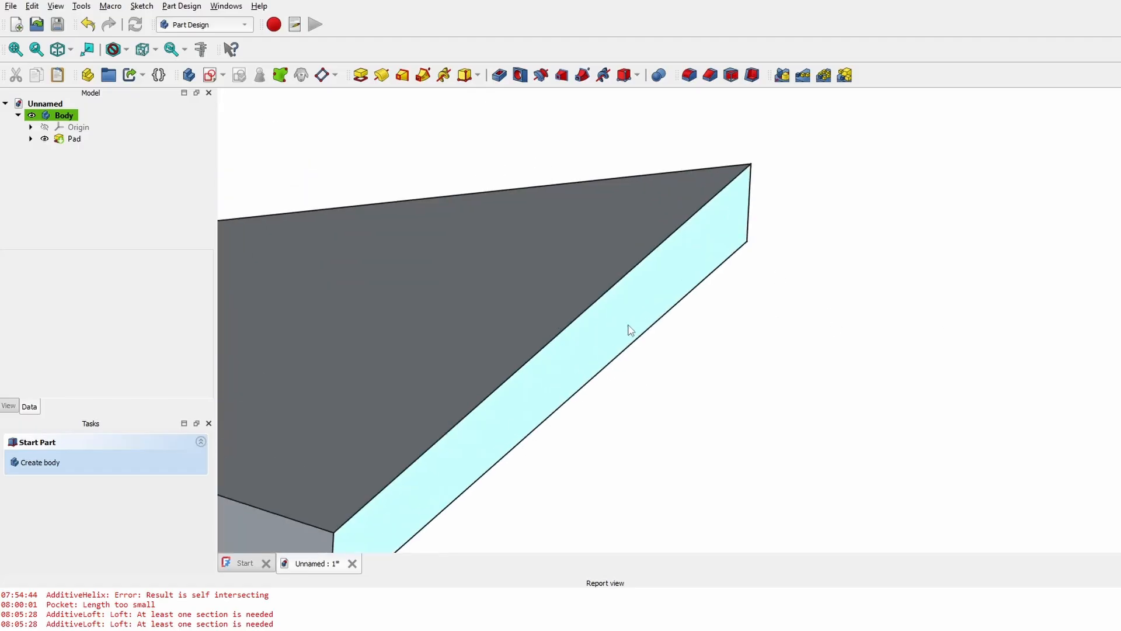
{"action": "scroll", "coordinate": [631, 330], "scroll_direction": "down", "scroll_amount": 8}
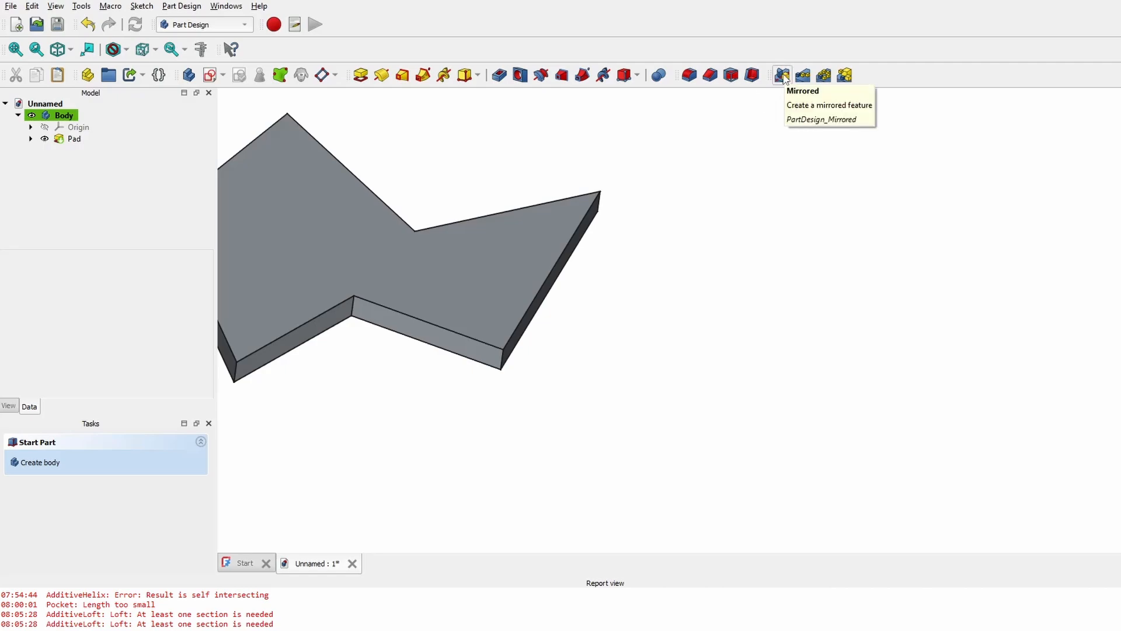
- Create a Mirrored feature using the Pad's end face (Face4) as the mirror plane
{"action": "left_click", "coordinate": [783, 76]}
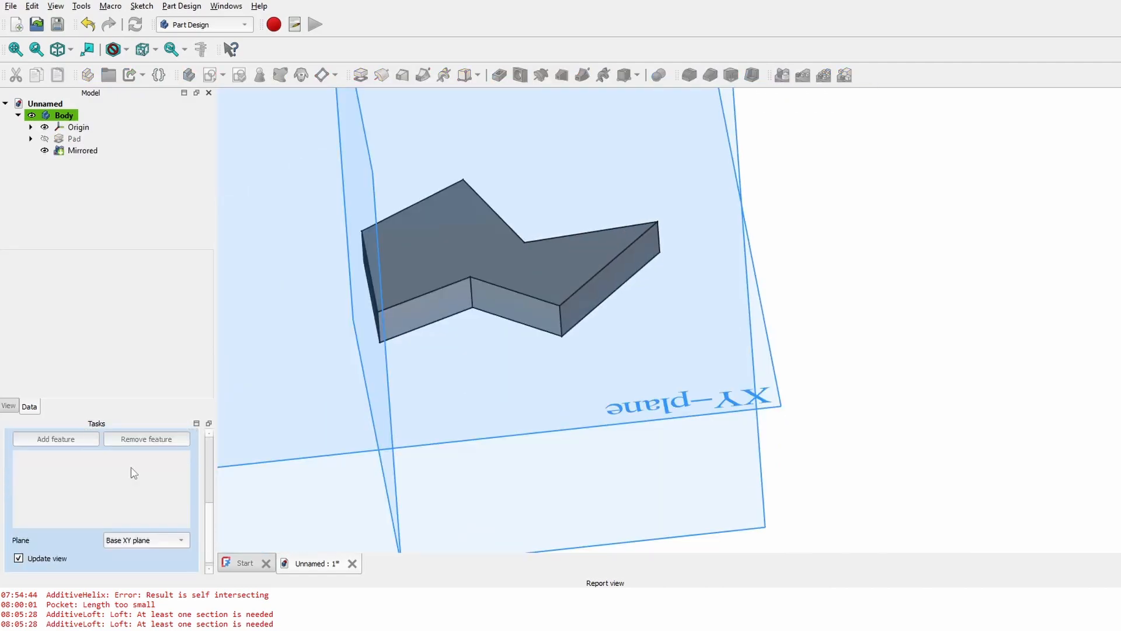
{"action": "scroll", "coordinate": [508, 339], "scroll_direction": "down", "scroll_amount": 3}
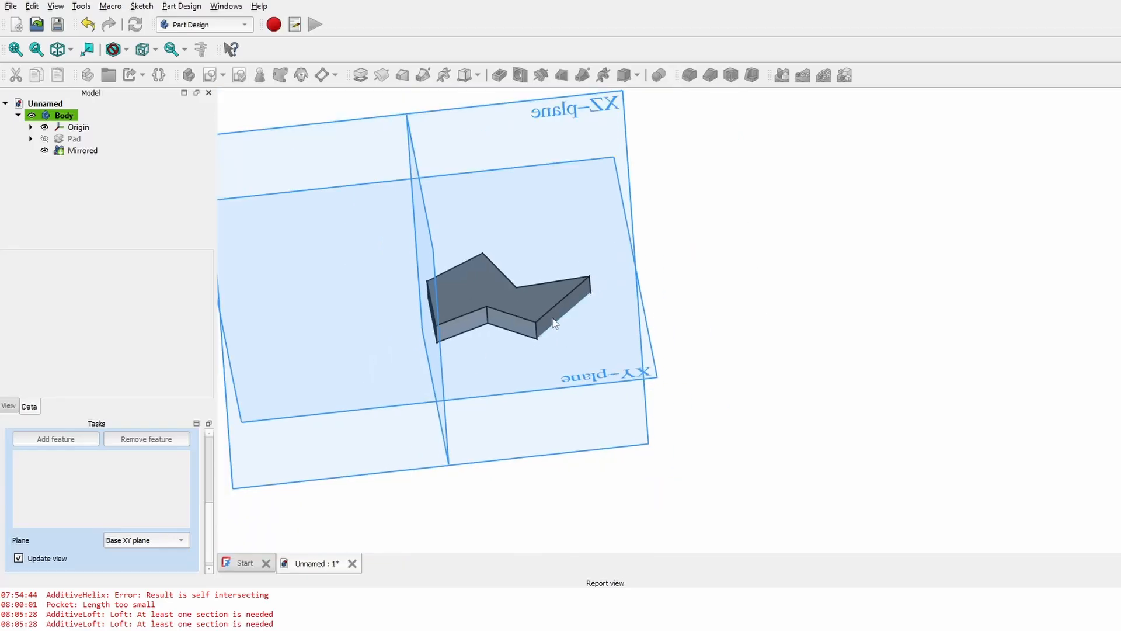
{"action": "middle_click_drag", "start_coordinate": [553, 321], "coordinate": [645, 183]}
{"action": "middle_click_drag", "start_coordinate": [718, 303], "coordinate": [532, 427]}
{"action": "scroll", "coordinate": [532, 426], "scroll_direction": "up", "scroll_amount": 2}
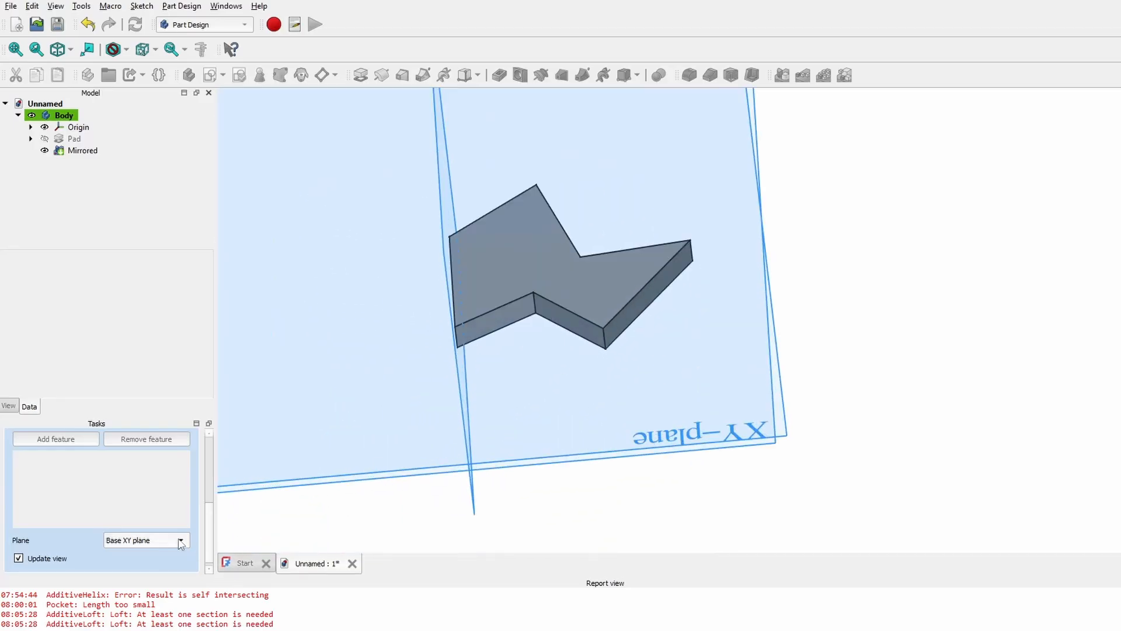
{"action": "left_click", "coordinate": [151, 545]}
{"action": "left_click", "coordinate": [150, 580]}
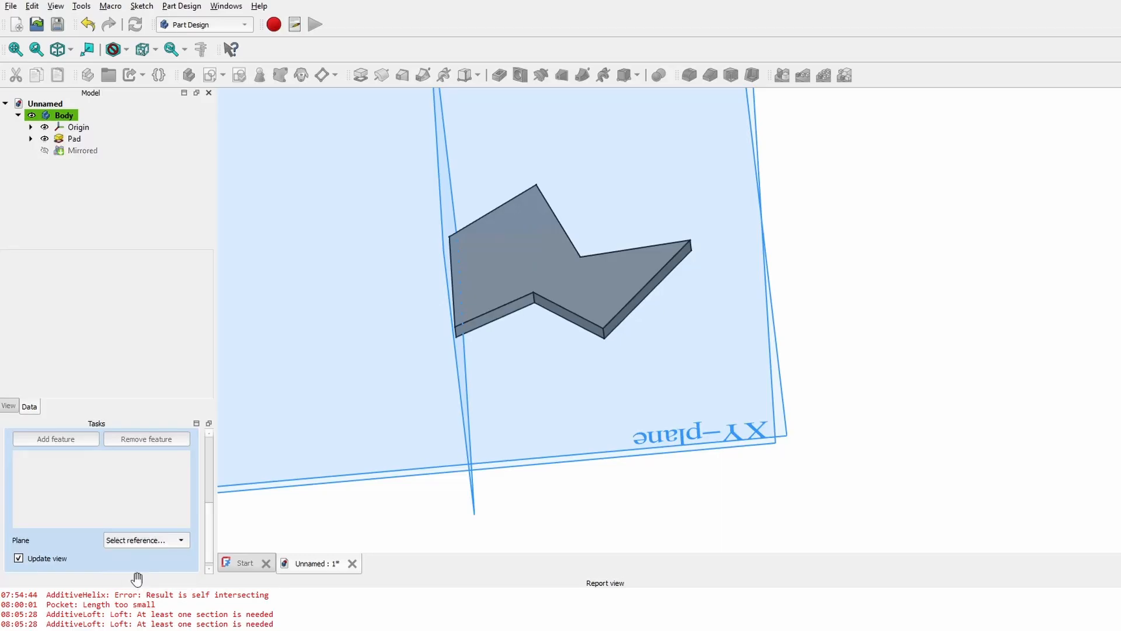
{"action": "scroll", "coordinate": [629, 324], "scroll_direction": "up", "scroll_amount": 3}
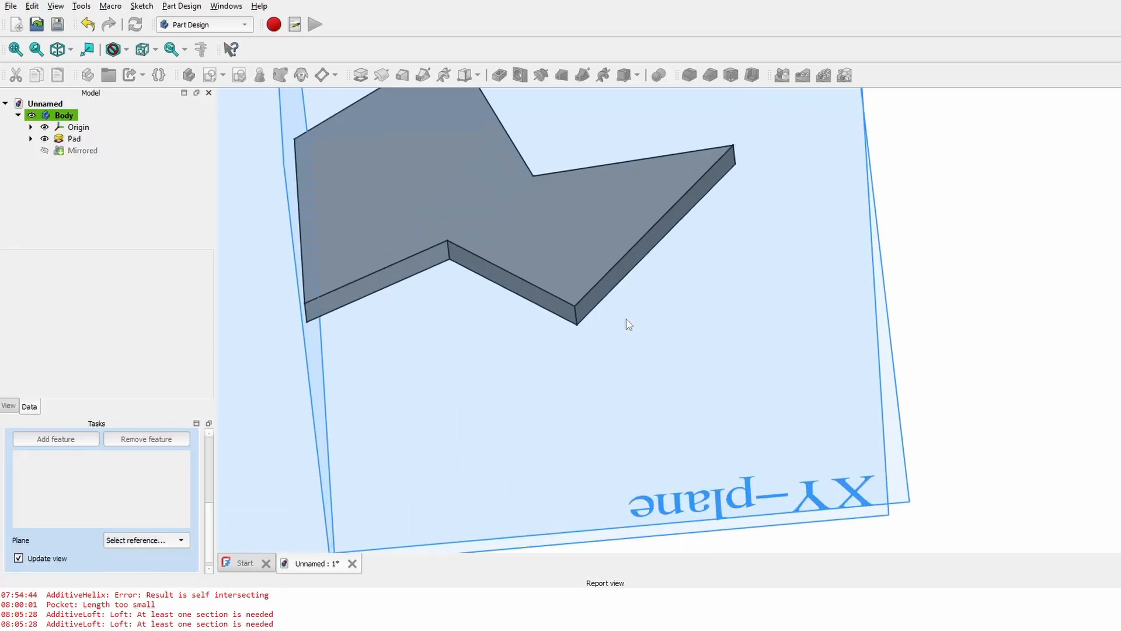
{"action": "left_click", "coordinate": [626, 273]}
- Inspect the doubled plate and confirm the Mirrored feature
{"action": "middle_click_drag", "start_coordinate": [638, 370], "coordinate": [751, 327]}
{"action": "scroll", "coordinate": [543, 375], "scroll_direction": "down", "scroll_amount": 3}
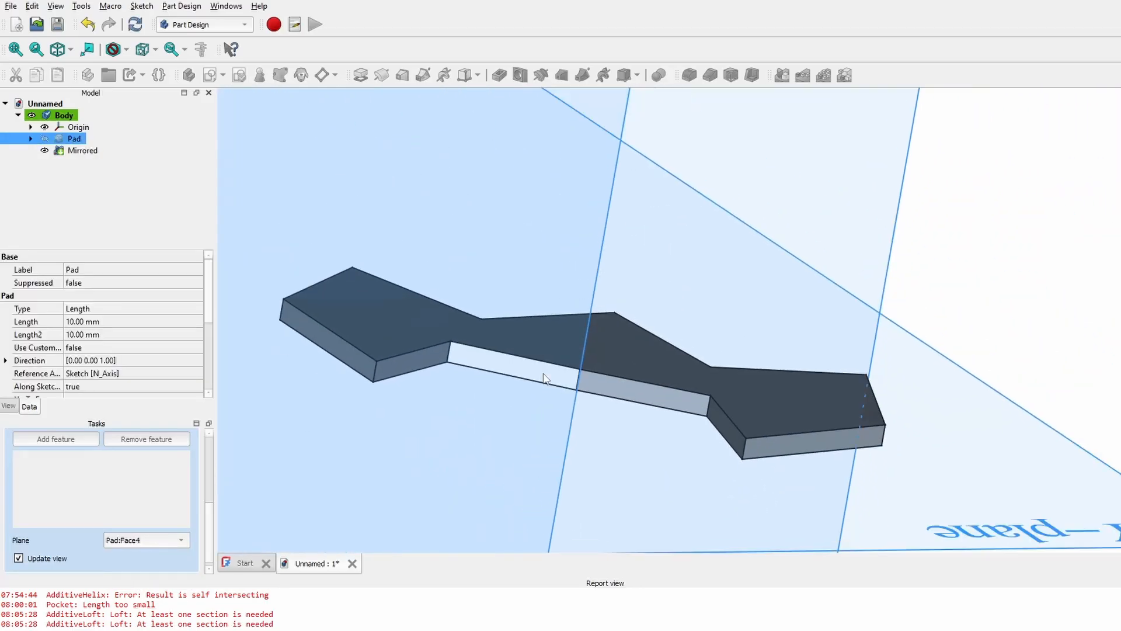
{"action": "middle_click_drag", "start_coordinate": [629, 325], "coordinate": [588, 265]}
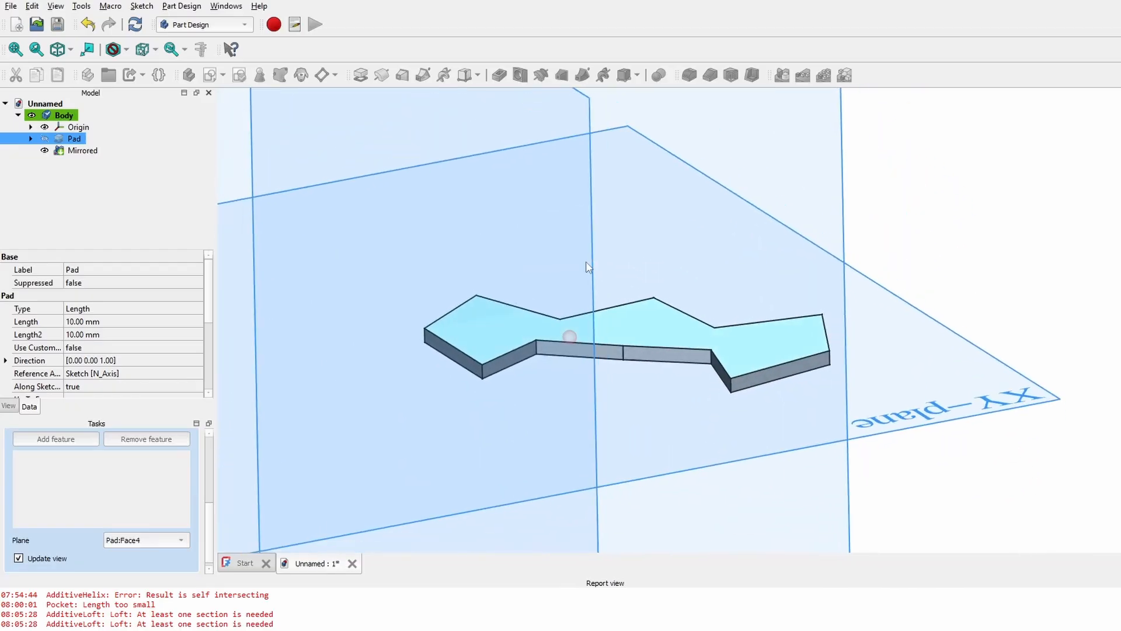
{"action": "scroll", "coordinate": [213, 505], "scroll_direction": "up", "scroll_amount": 1}
{"action": "scroll", "coordinate": [145, 458], "scroll_direction": "up", "scroll_amount": 5}
{"action": "left_click", "coordinate": [69, 447]}
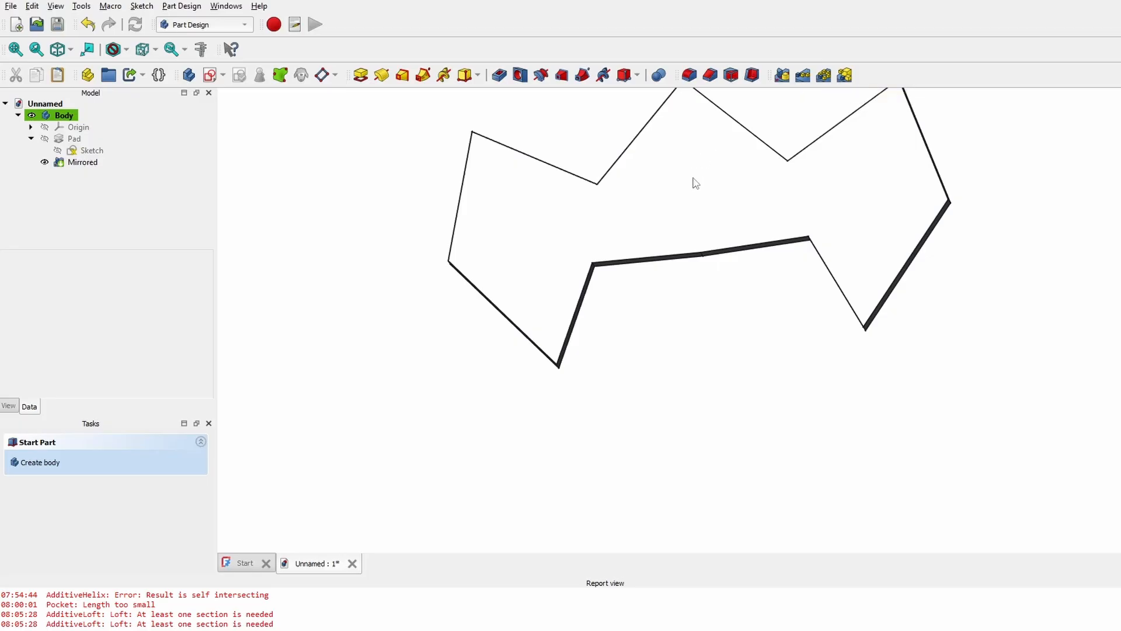
{"action": "left_click", "coordinate": [695, 182]}
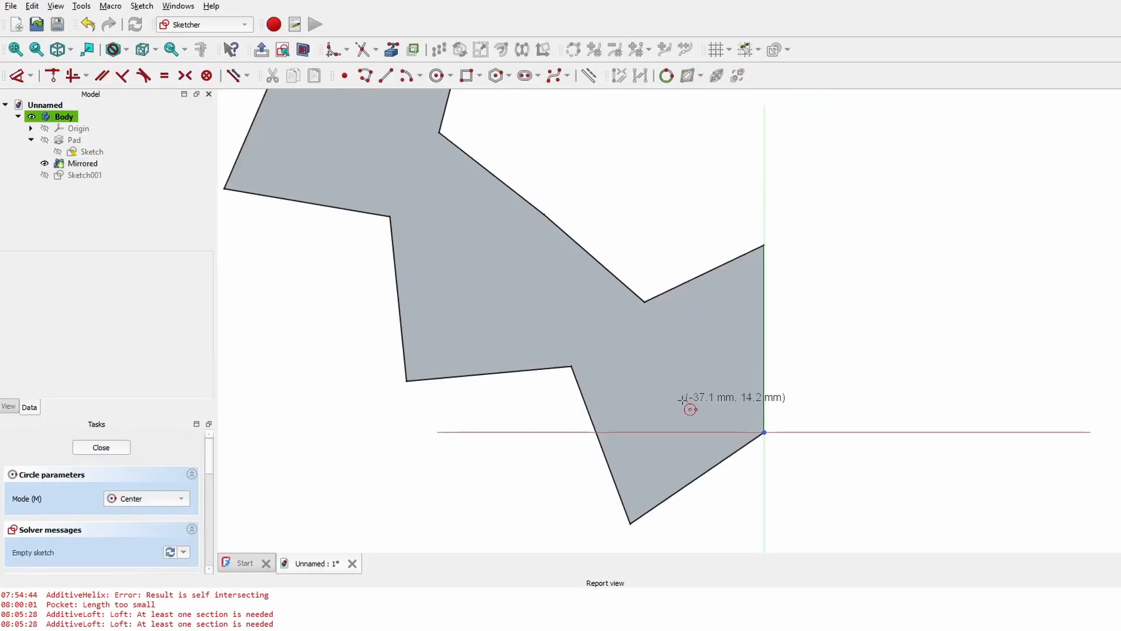
- Sketch a circle on the plate's top face and link a plate edge as external geometry
{"action": "left_click", "coordinate": [681, 401]}
{"action": "left_click", "coordinate": [713, 401]}
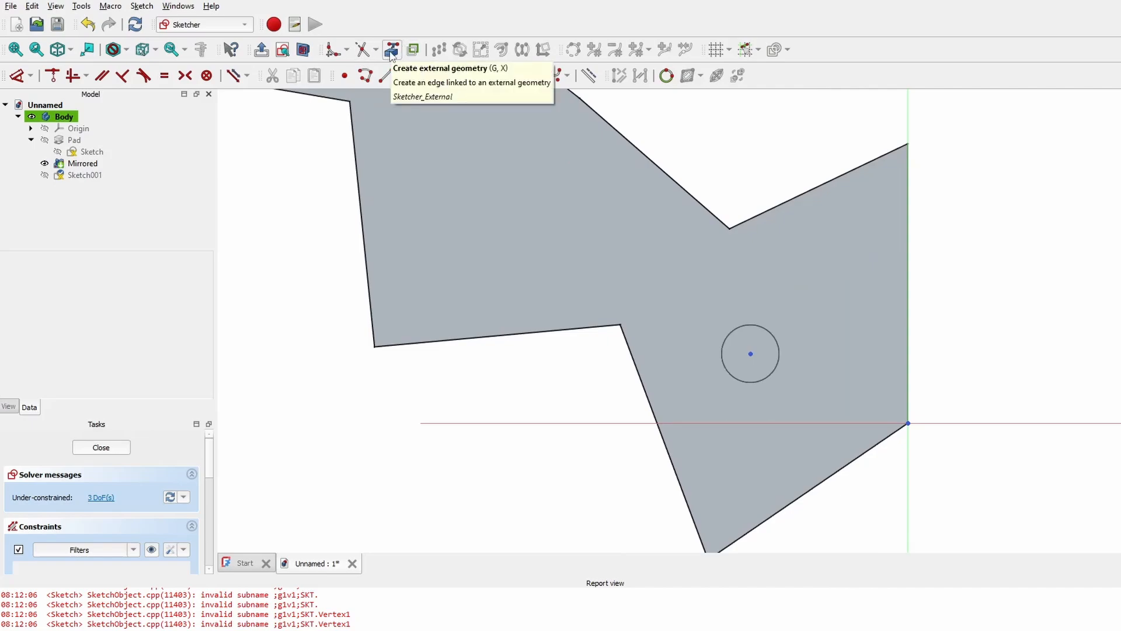
{"action": "left_click", "coordinate": [391, 56]}
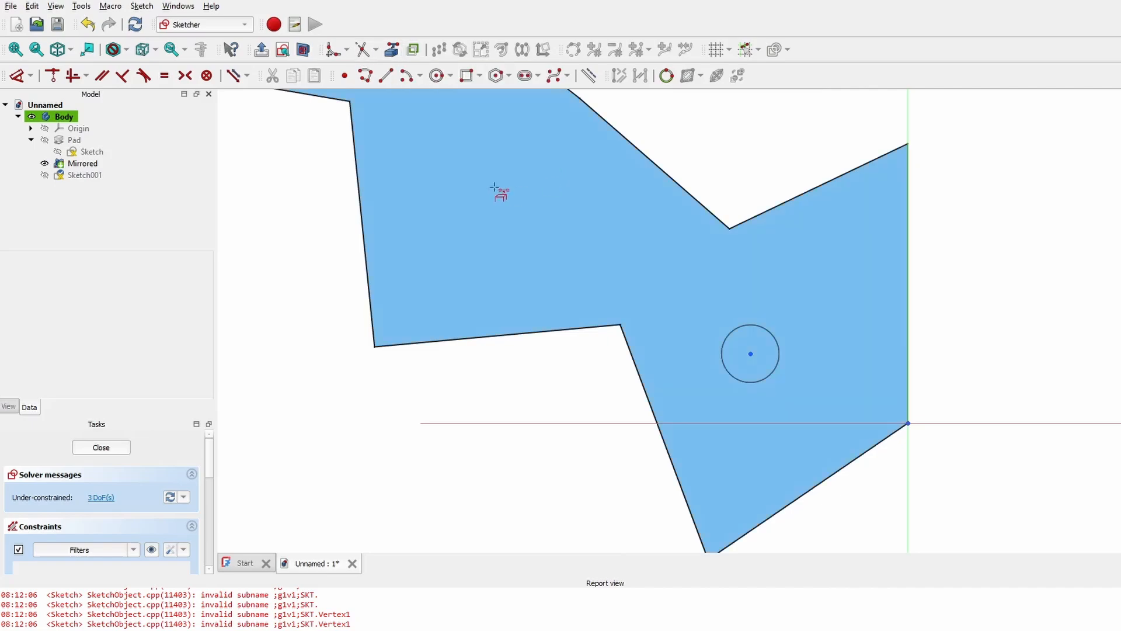
{"action": "scroll", "coordinate": [598, 426], "scroll_direction": "up", "scroll_amount": 3}
{"action": "middle_click_drag", "start_coordinate": [598, 425], "coordinate": [646, 319]}
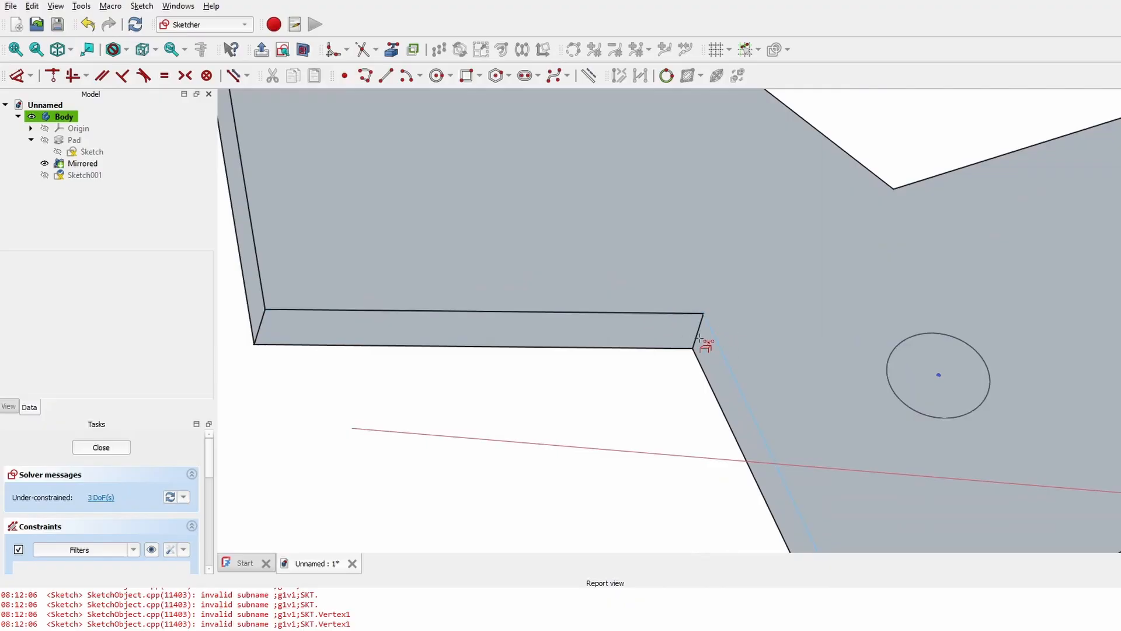
{"action": "left_click", "coordinate": [672, 317]}
- Dimension the circle centre 50 mm from the plate corner and finish the sketch
{"action": "scroll", "coordinate": [803, 407], "scroll_direction": "down", "scroll_amount": 3}
{"action": "scroll", "coordinate": [810, 339], "scroll_direction": "up", "scroll_amount": 3}
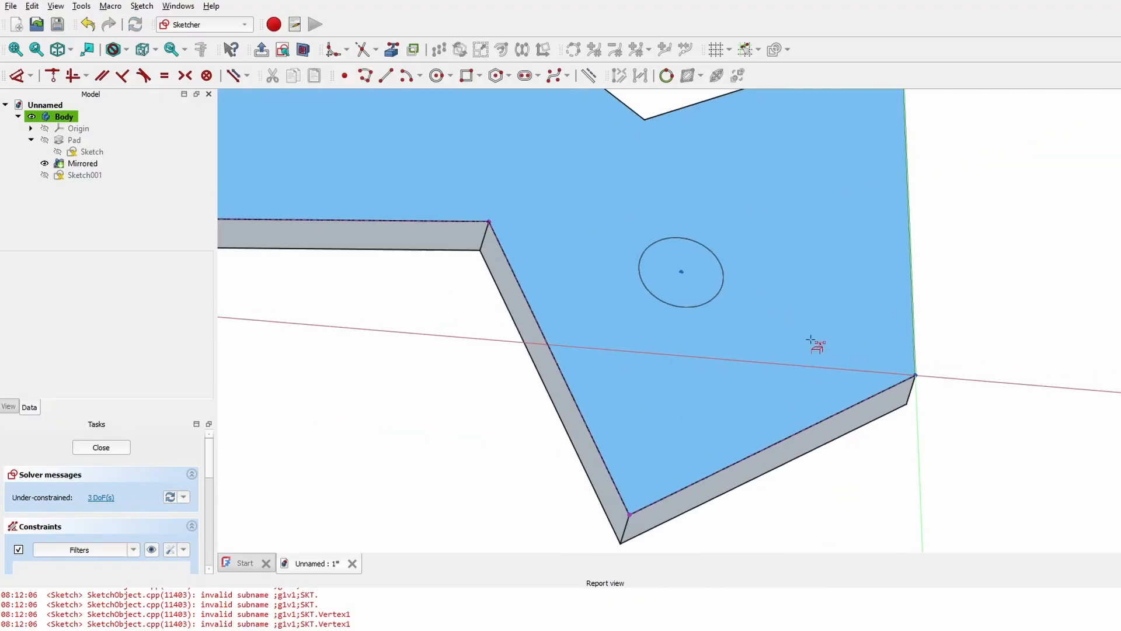
{"action": "middle_click_drag", "start_coordinate": [634, 223], "coordinate": [732, 312]}
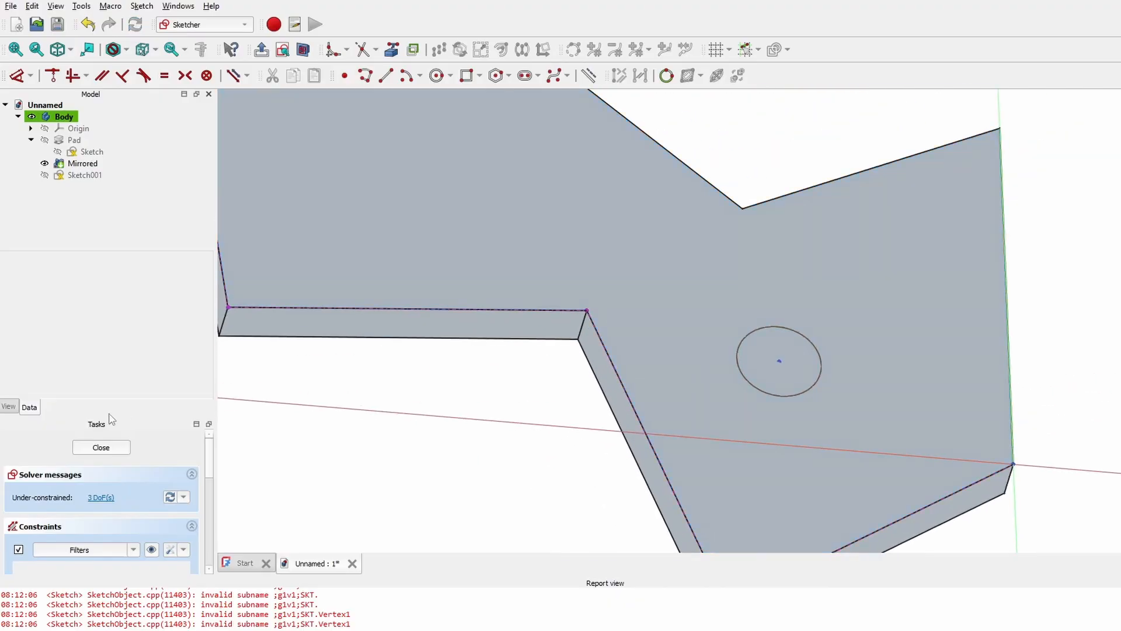
{"action": "left_click", "coordinate": [109, 450]}
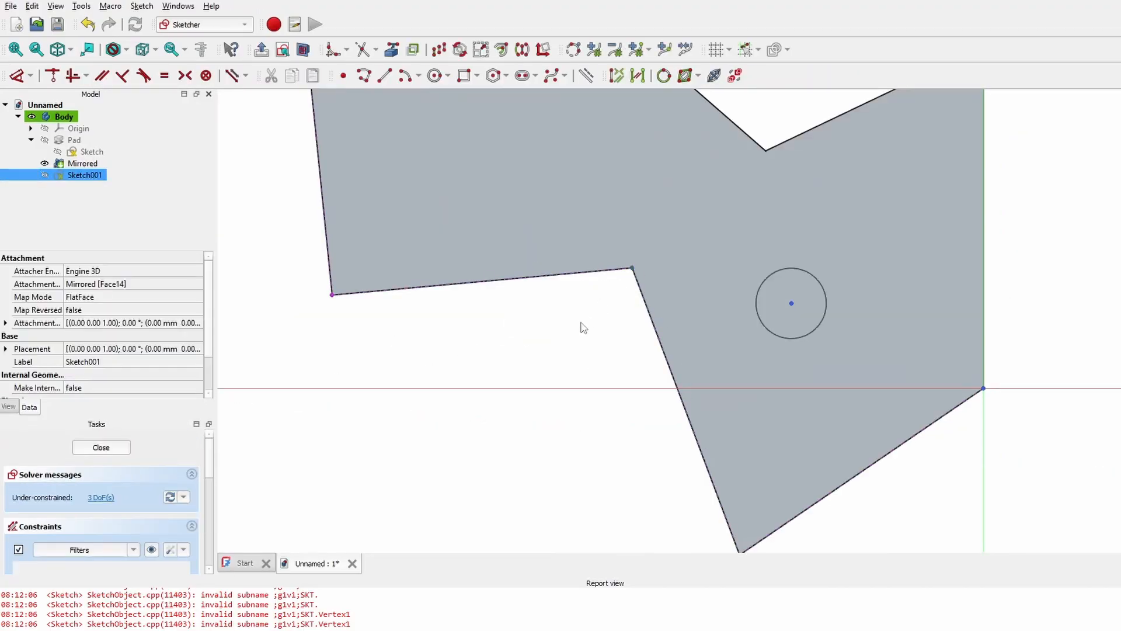
{"action": "mouse_move", "coordinate": [601, 320]}
{"action": "middle_mouse_down"}
{"action": "mouse_move", "coordinate": [444, 134]}
{"action": "mouse_move", "coordinate": [550, 383]}
{"action": "mouse_move", "coordinate": [667, 215]}
{"action": "mouse_move", "coordinate": [759, 304]}
{"action": "middle_mouse_up"}
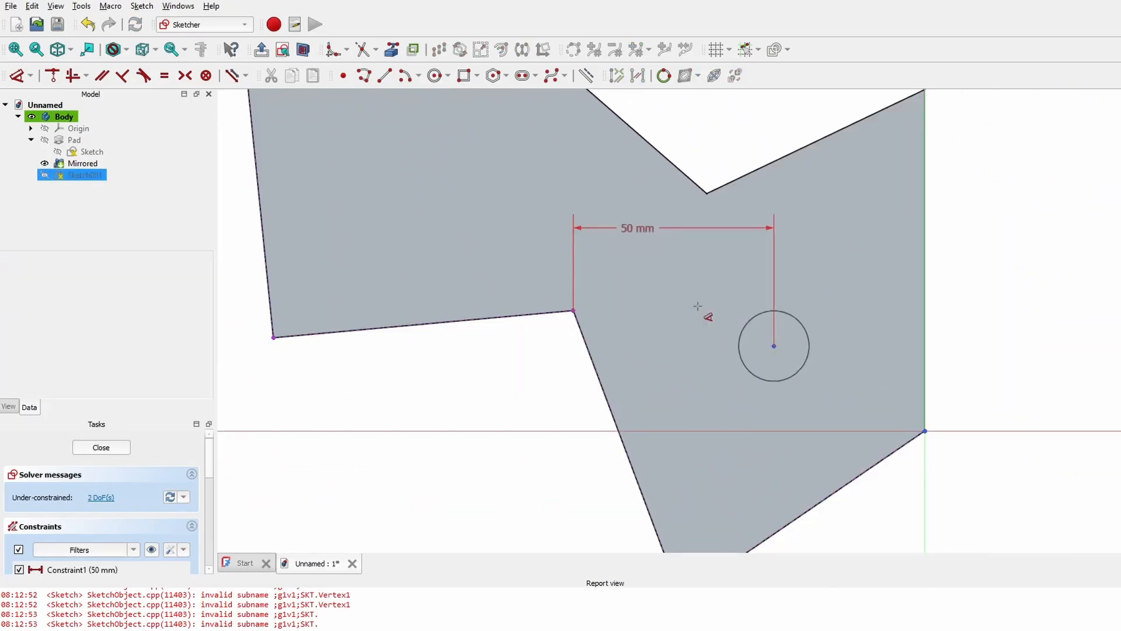
{"action": "left_click", "coordinate": [815, 321]}
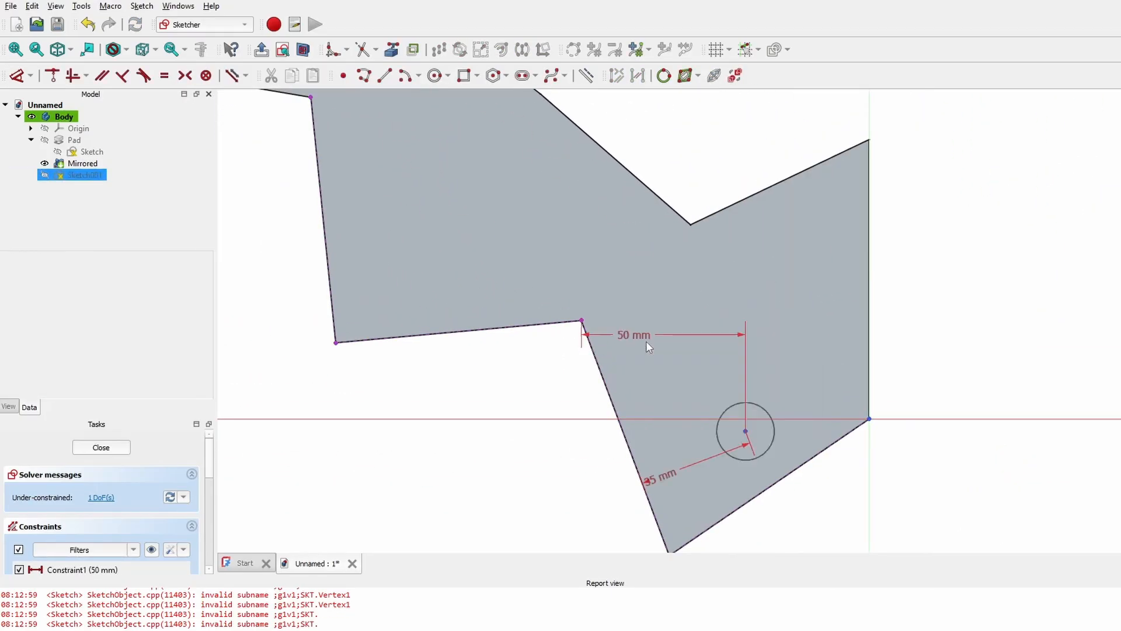
{"action": "key", "text": "Escape"}
- Pocket the circle sketch through the plate to cut a round hole, then begin a LinearPattern of it
{"action": "left_click", "coordinate": [534, 172]}
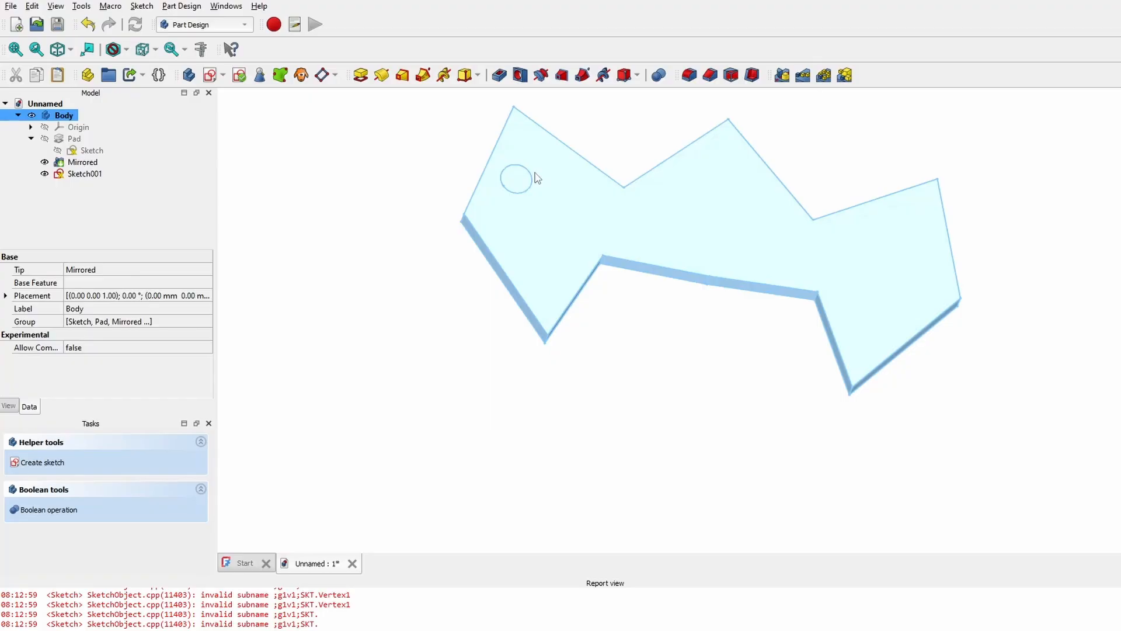
{"action": "left_click", "coordinate": [731, 377]}
{"action": "left_click", "coordinate": [99, 174]}
{"action": "middle_click_drag", "start_coordinate": [557, 197], "coordinate": [665, 276]}
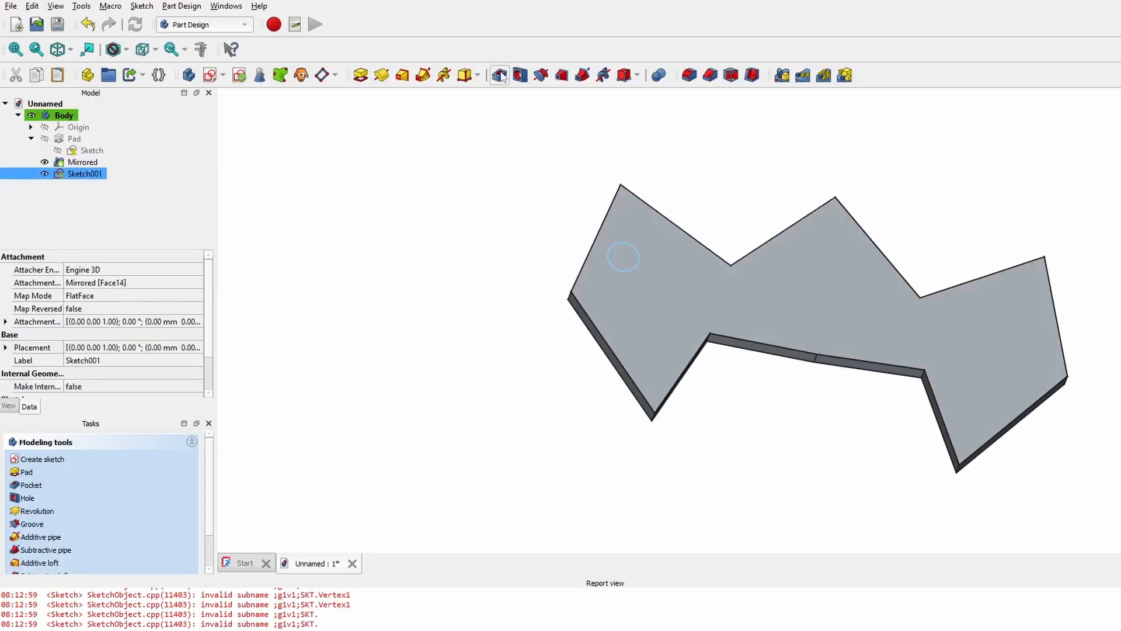
{"action": "left_click", "coordinate": [499, 75]}
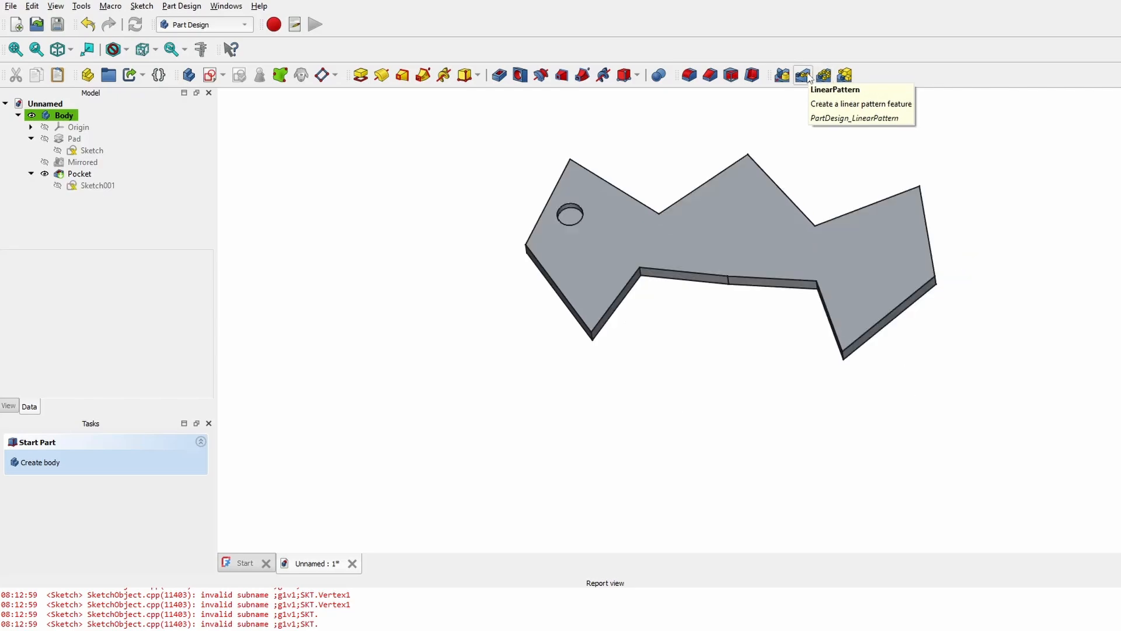
{"action": "scroll", "coordinate": [682, 290], "scroll_direction": "up", "scroll_amount": 3}
{"action": "middle_click_drag", "start_coordinate": [689, 228], "coordinate": [682, 309]}
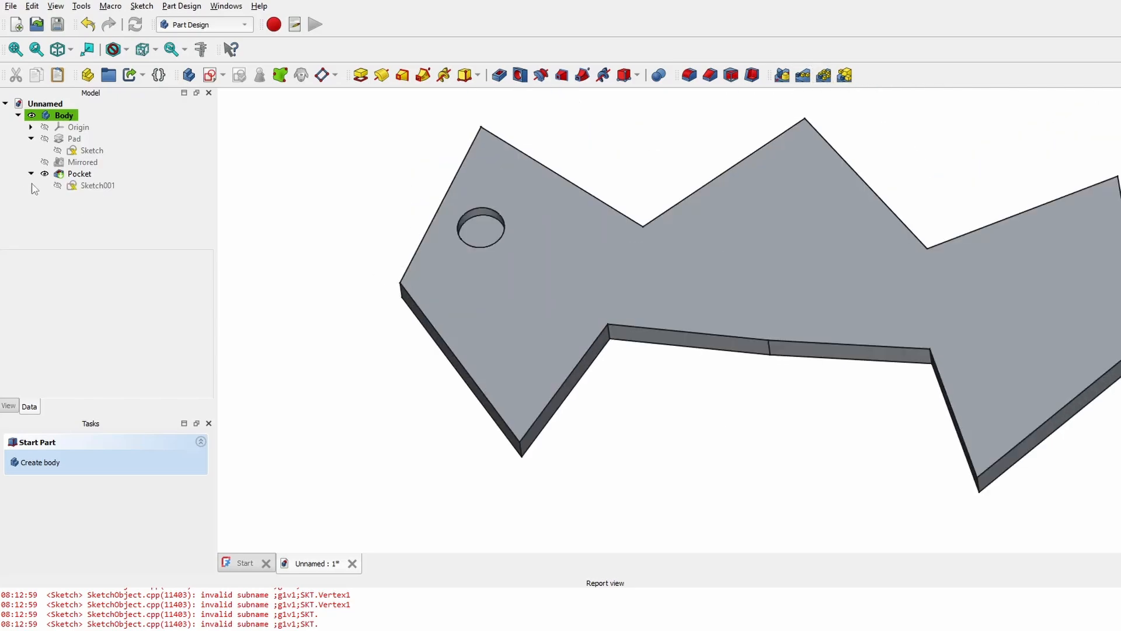
{"action": "left_click", "coordinate": [73, 174]}
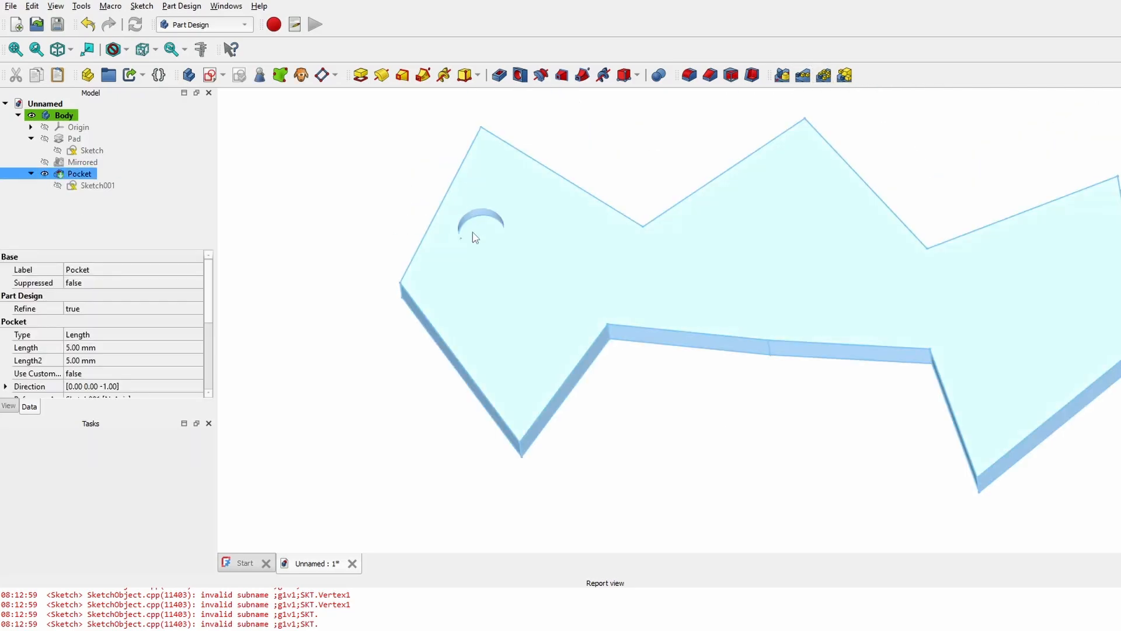
{"action": "left_click", "coordinate": [804, 76]}
- Set the linear pattern's direction to the plate's long straight edge
{"action": "scroll", "coordinate": [208, 503], "scroll_direction": "down", "scroll_amount": 5}
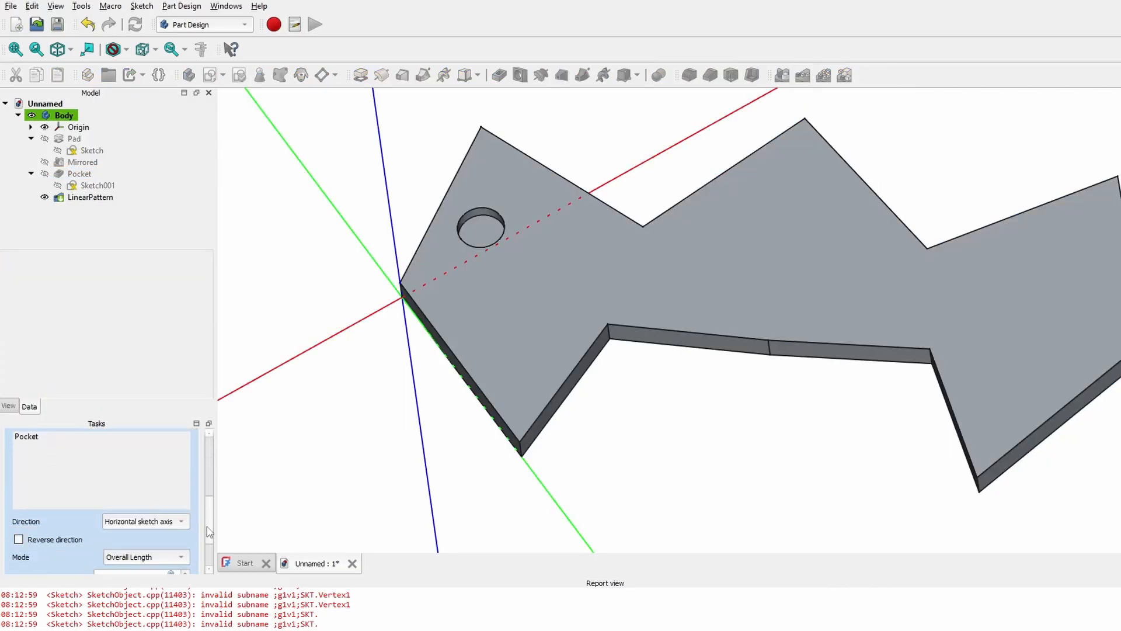
{"action": "left_click", "coordinate": [165, 522]}
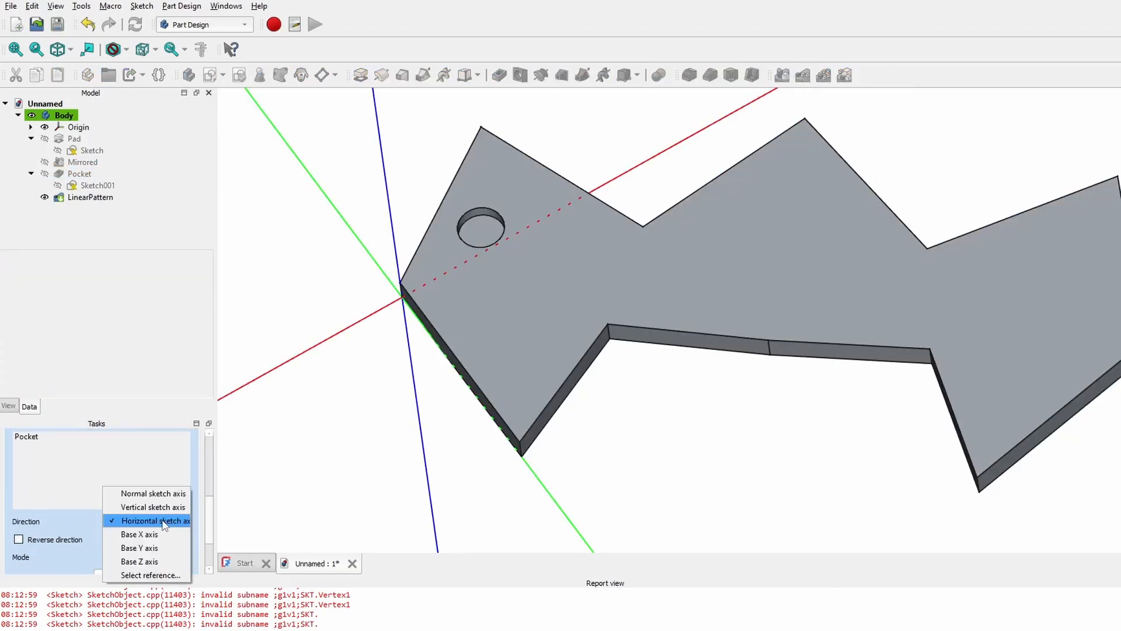
{"action": "left_click", "coordinate": [151, 574]}
{"action": "left_click", "coordinate": [683, 328]}
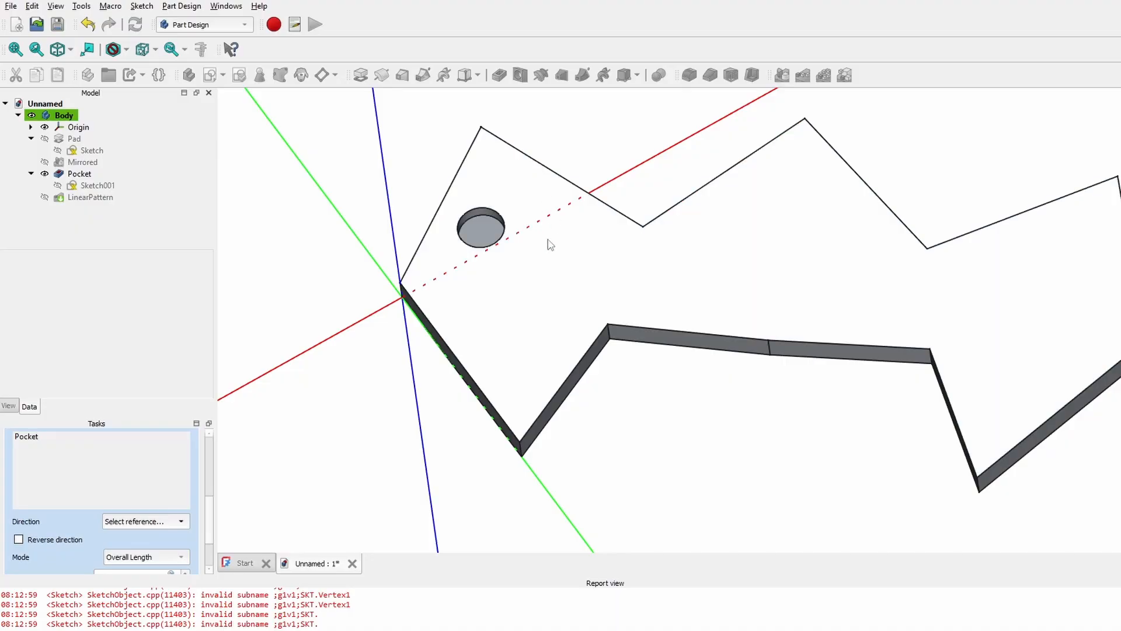
{"action": "left_click", "coordinate": [719, 335]}
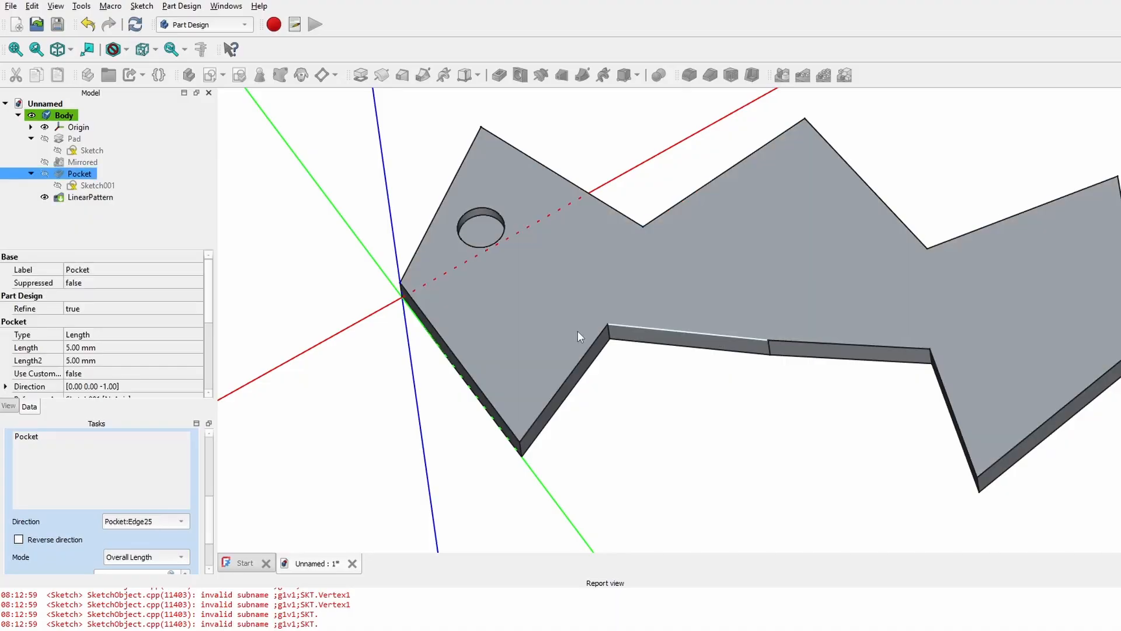
{"action": "scroll", "coordinate": [708, 374], "scroll_direction": "up", "scroll_amount": 5}
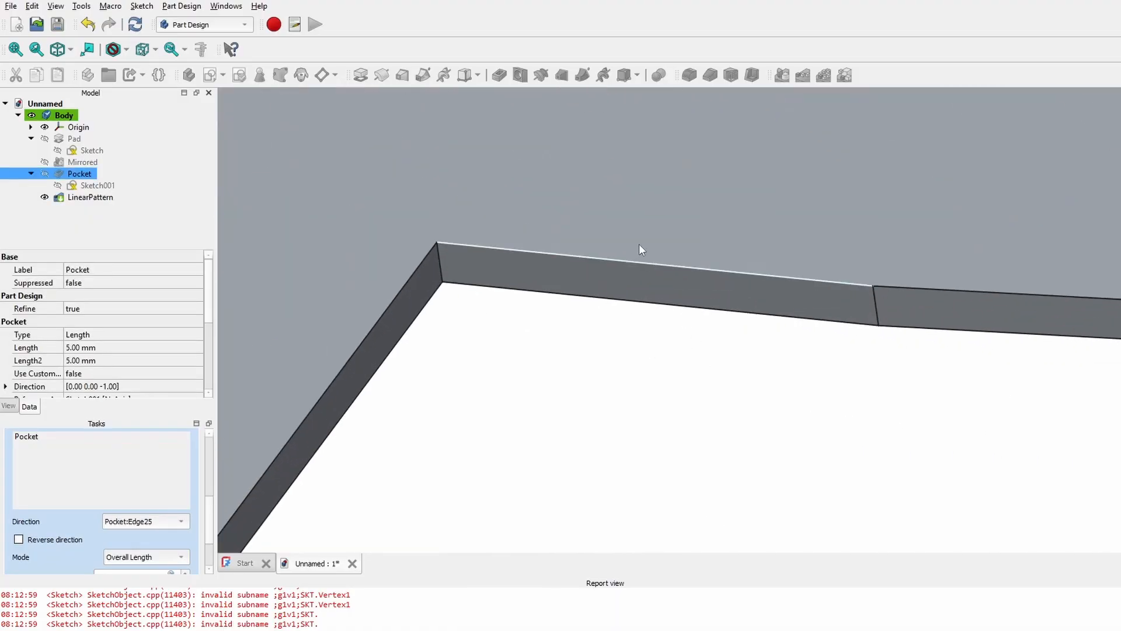
{"action": "scroll", "coordinate": [726, 375], "scroll_direction": "down", "scroll_amount": 3}
{"action": "mouse_move", "coordinate": [702, 376]}
{"action": "middle_mouse_down"}
{"action": "mouse_move", "coordinate": [728, 376]}
{"action": "mouse_move", "coordinate": [709, 447]}
{"action": "mouse_move", "coordinate": [759, 433]}
{"action": "mouse_move", "coordinate": [741, 431]}
{"action": "mouse_move", "coordinate": [738, 400]}
{"action": "middle_mouse_up"}
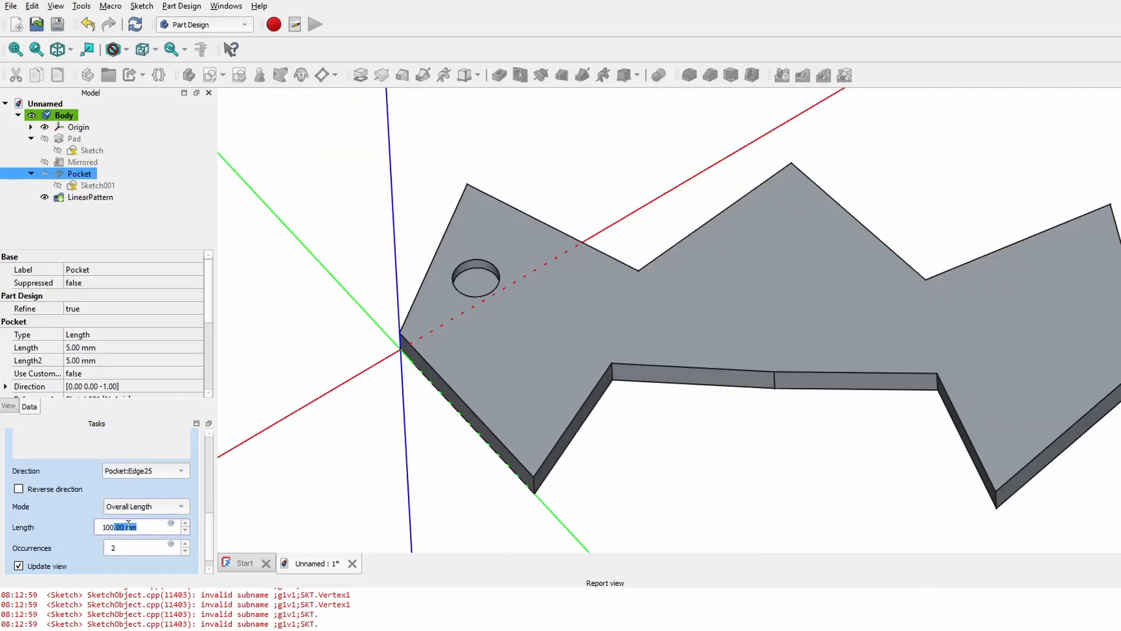
- Reverse the pattern direction, set length to 100 mm and occurrences to 3
{"action": "left_click_drag", "start_coordinate": [210, 490], "coordinate": [225, 563]}
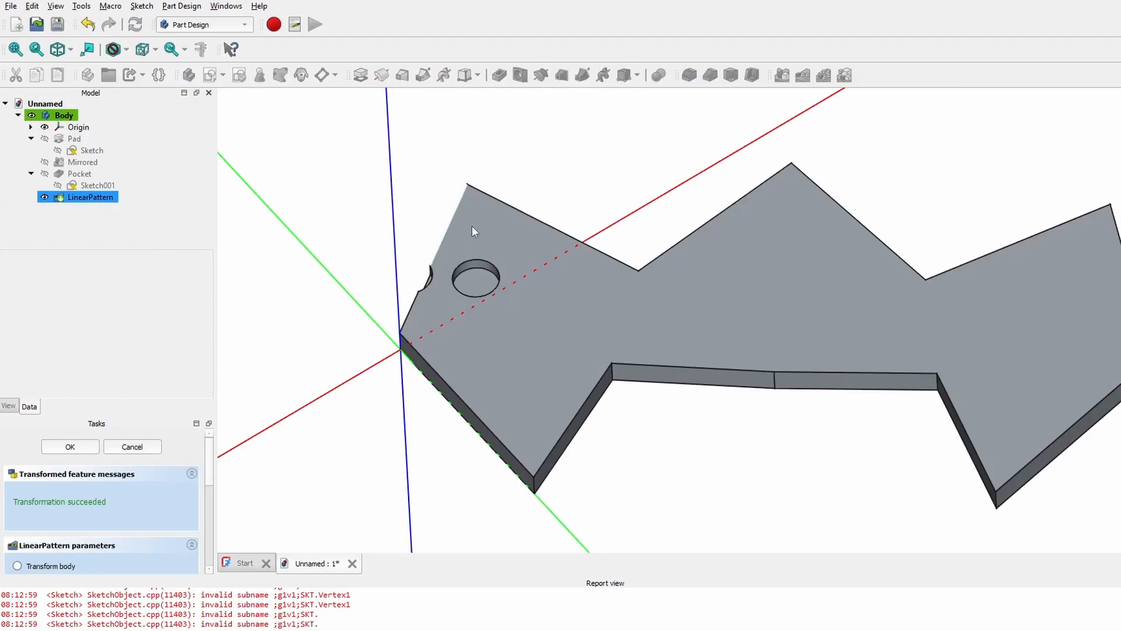
{"action": "scroll", "coordinate": [449, 266], "scroll_direction": "up", "scroll_amount": 6}
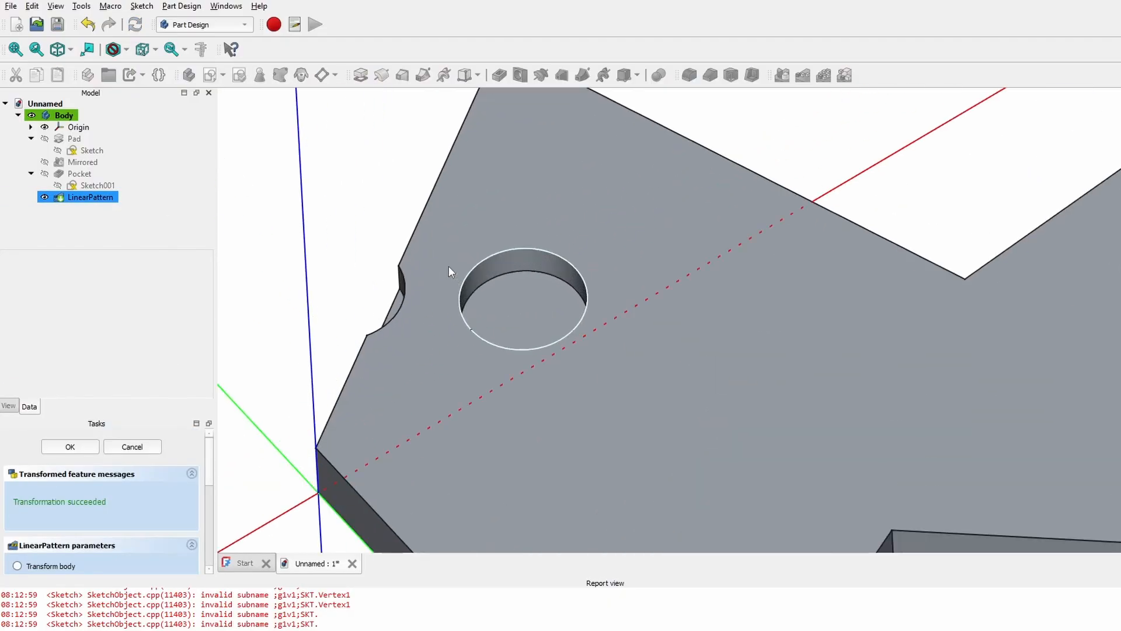
{"action": "middle_click_drag", "start_coordinate": [389, 295], "coordinate": [517, 280]}
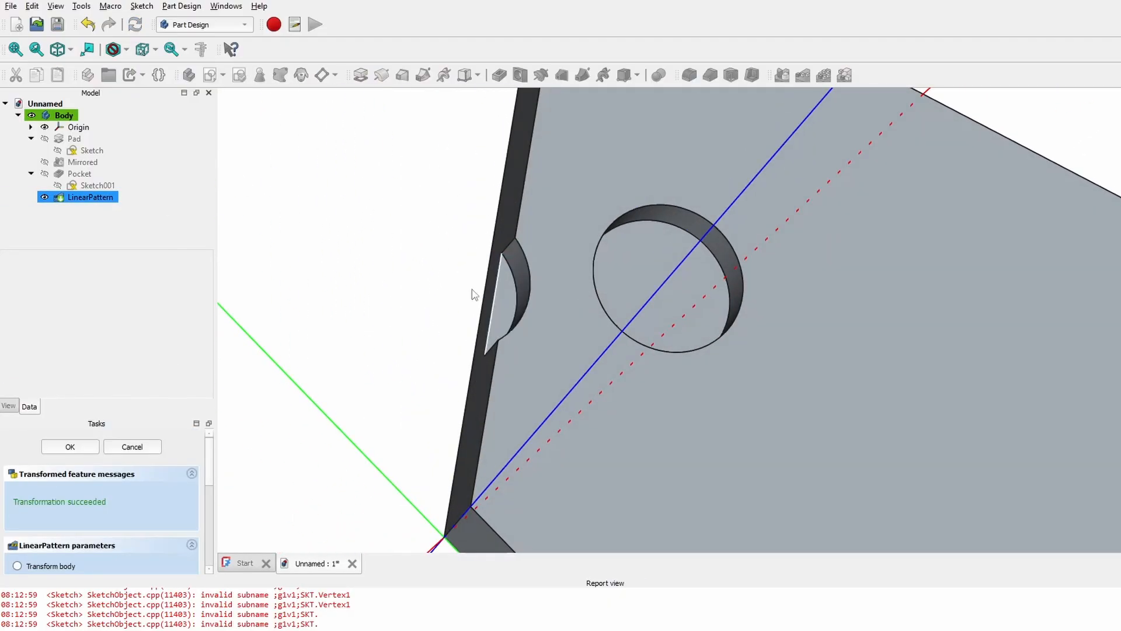
{"action": "scroll", "coordinate": [491, 281], "scroll_direction": "down", "scroll_amount": 8}
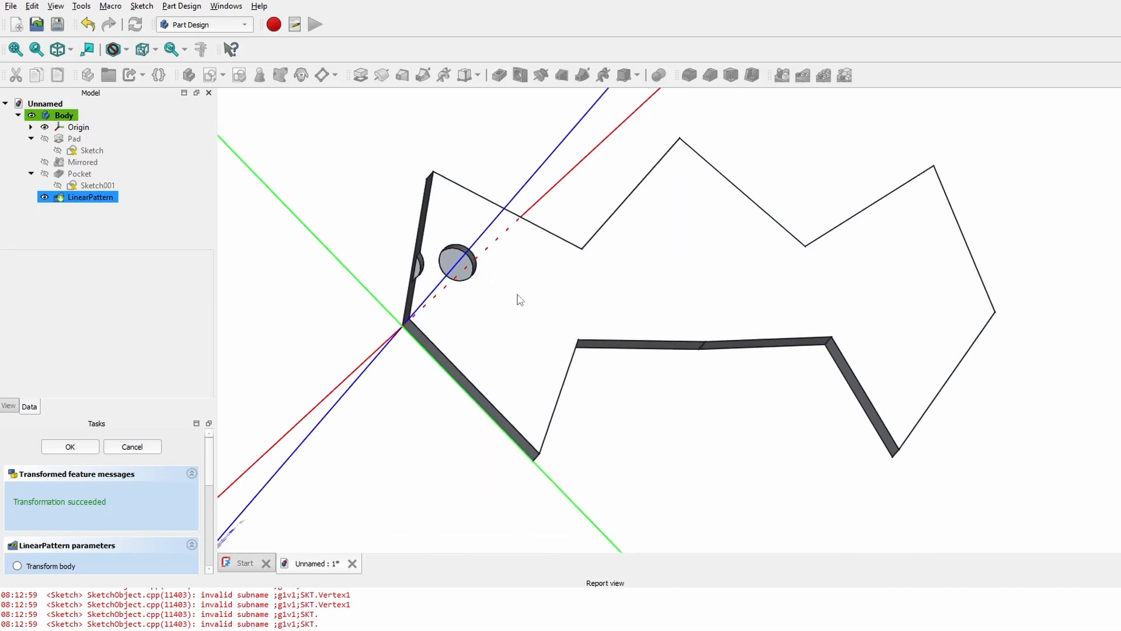
{"action": "left_click_drag", "start_coordinate": [210, 465], "coordinate": [209, 507]}
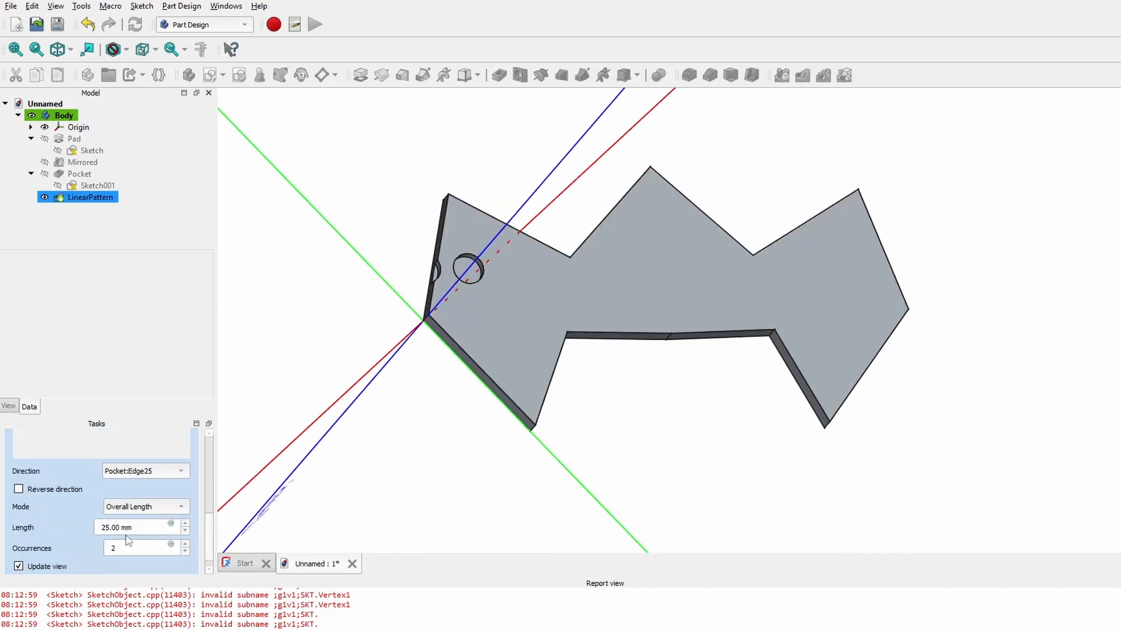
{"action": "left_click", "coordinate": [43, 490]}
{"action": "scroll", "coordinate": [561, 286], "scroll_direction": "up", "scroll_amount": 3}
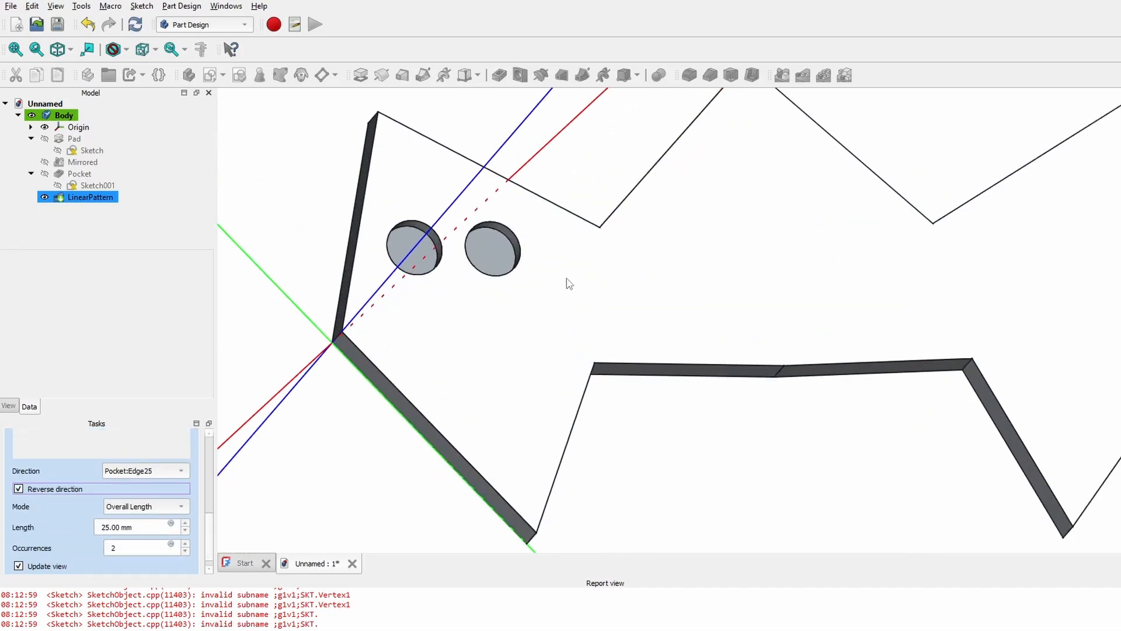
{"action": "left_click", "coordinate": [115, 526]}
{"action": "type", "text": "1"}
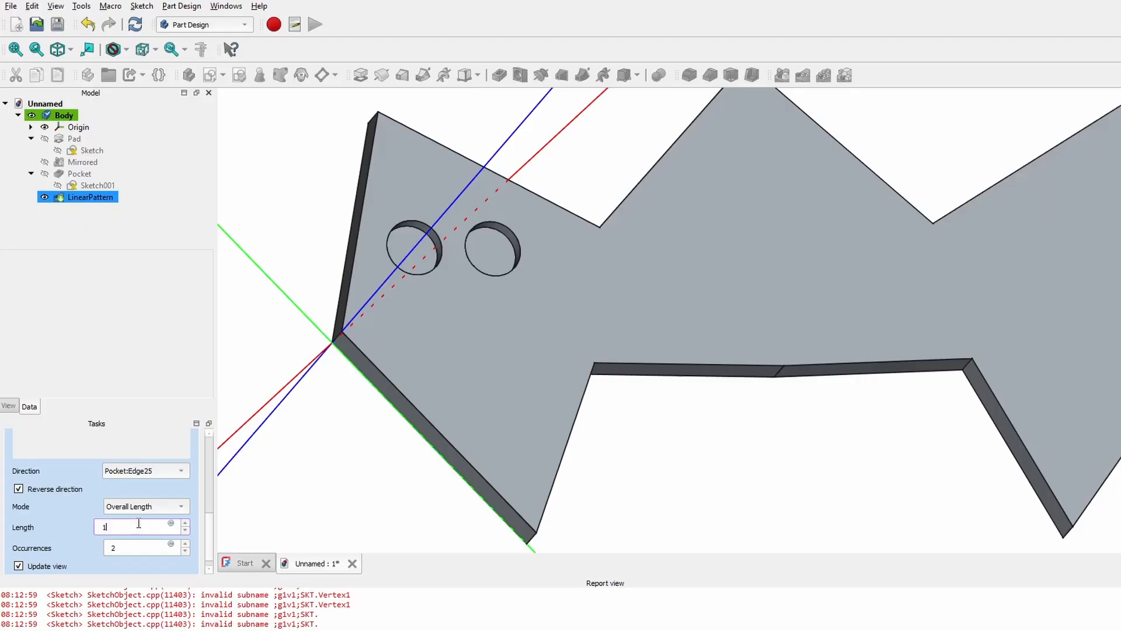
{"action": "type", "text": "00mm"}
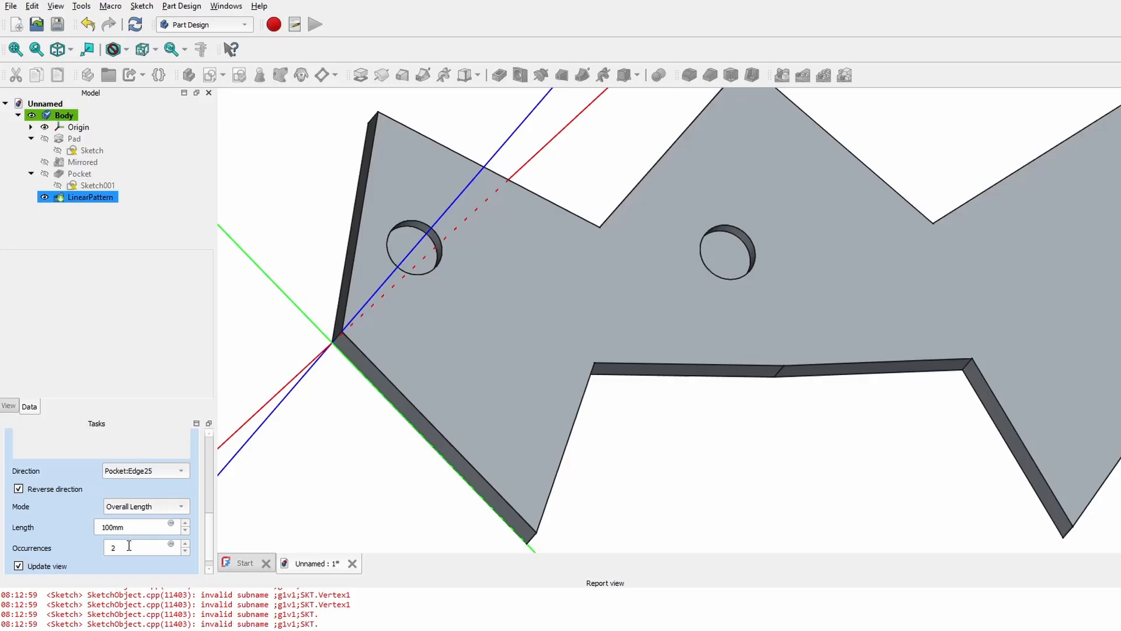
{"action": "left_click", "coordinate": [129, 546]}
- Return to the single-hole plate with the Pocket feature selected in the tree
{"action": "scroll", "coordinate": [131, 548], "scroll_direction": "up", "scroll_amount": 1}
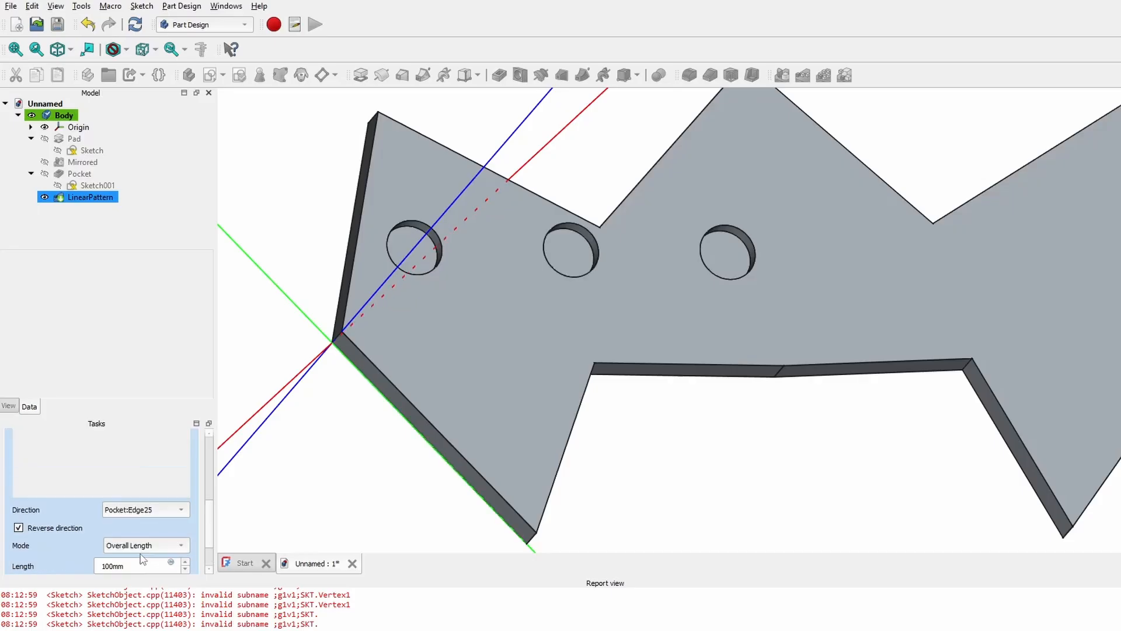
{"action": "left_click_drag", "start_coordinate": [210, 513], "coordinate": [208, 552]}
{"action": "scroll", "coordinate": [149, 536], "scroll_direction": "up", "scroll_amount": 1}
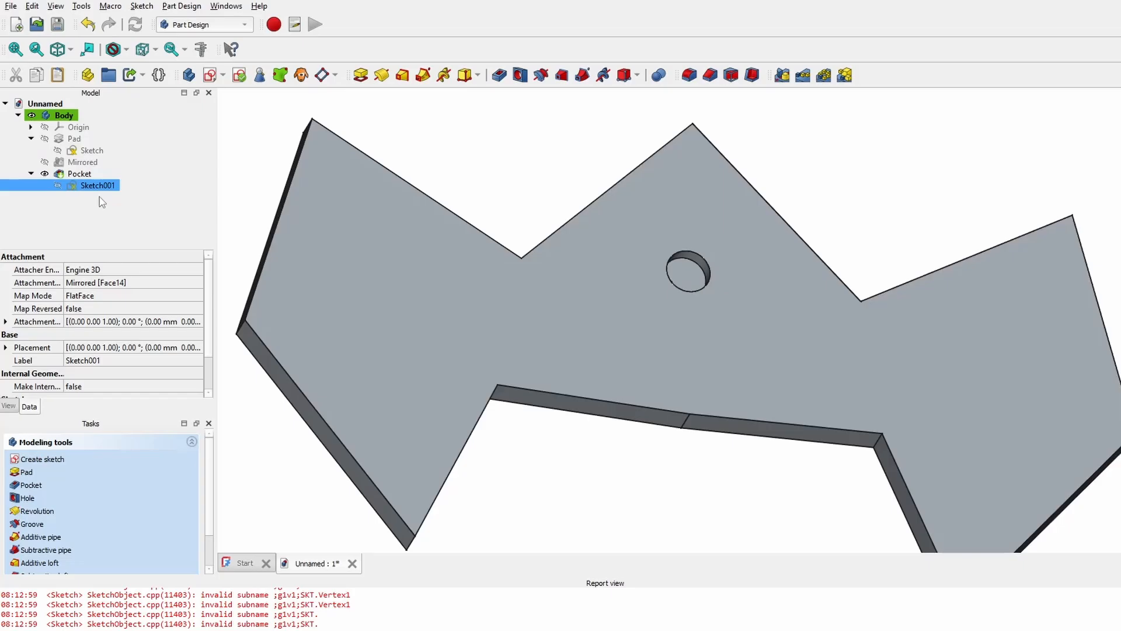
{"action": "left_click", "coordinate": [79, 173]}
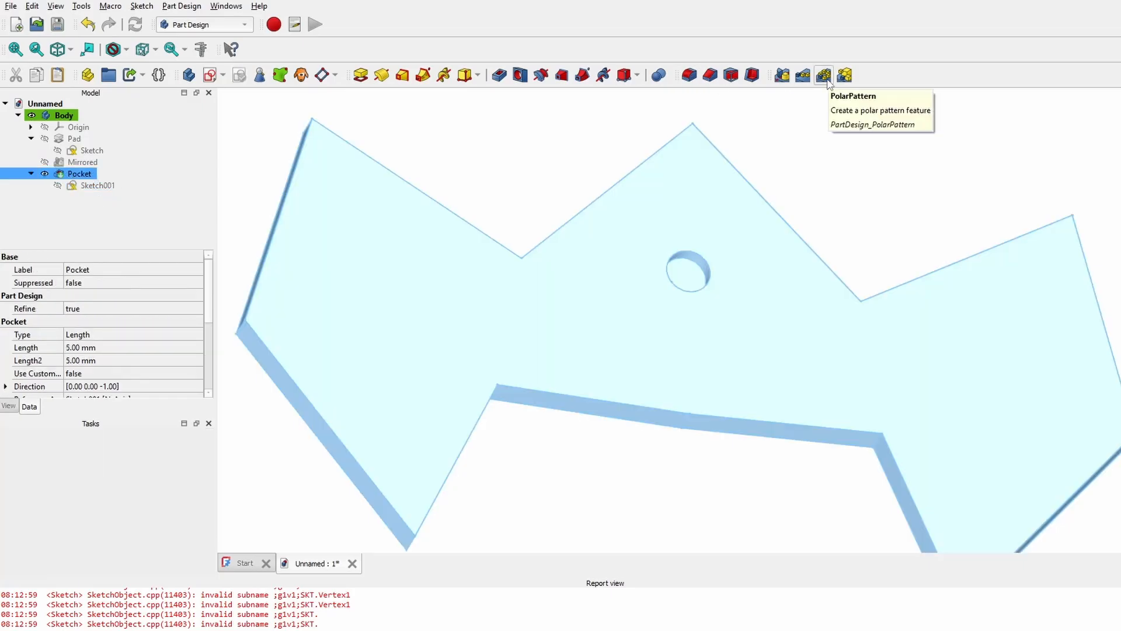
- Begin a PolarPattern of the Pocket hole using a vertical plate edge as rotation axis
{"action": "left_click", "coordinate": [828, 81]}
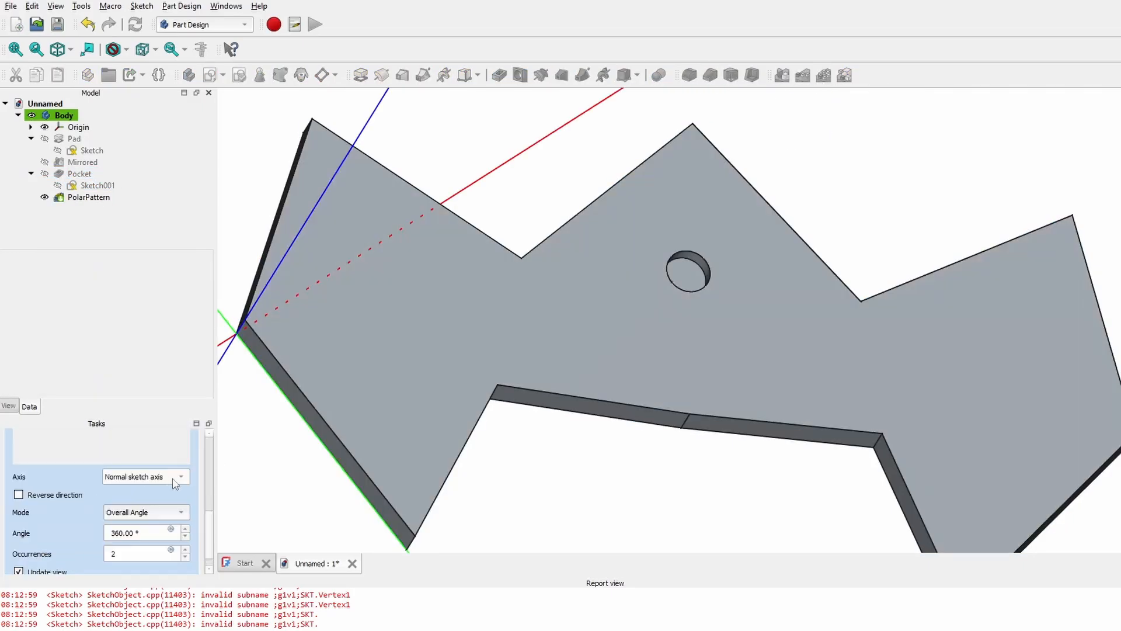
{"action": "left_click", "coordinate": [177, 477]}
{"action": "left_click", "coordinate": [146, 563]}
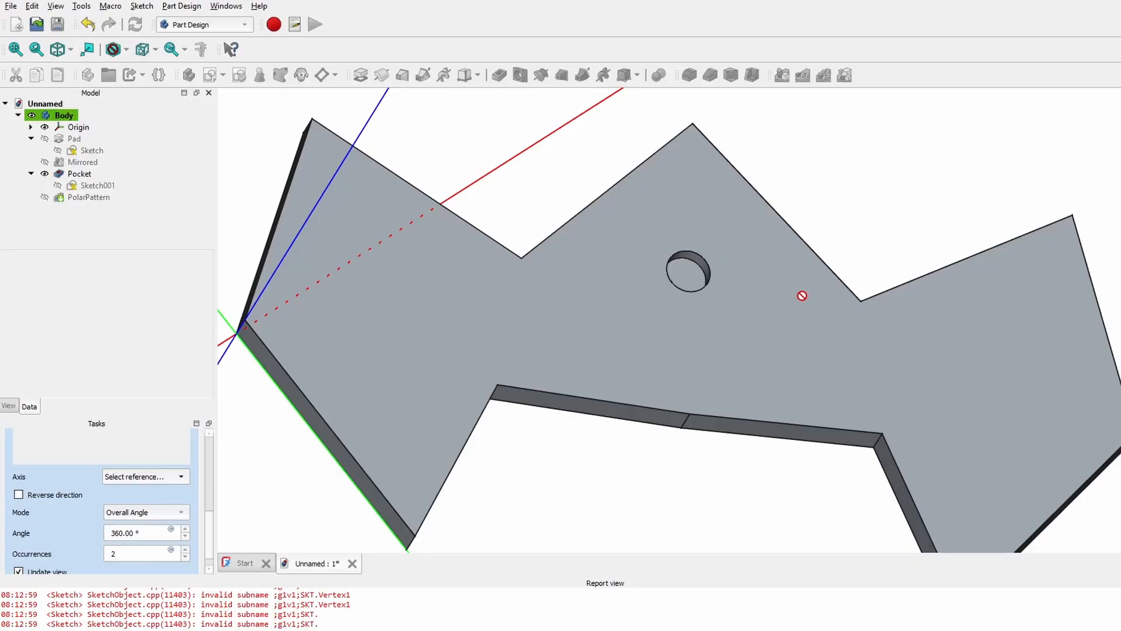
{"action": "middle_click_drag", "start_coordinate": [838, 211], "coordinate": [949, 239]}
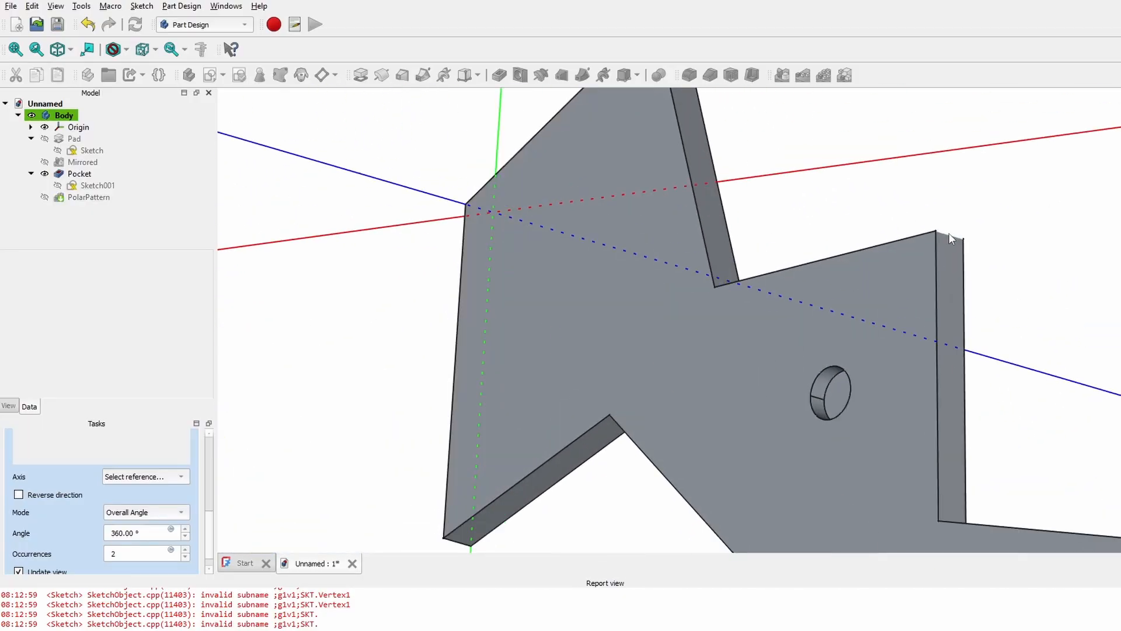
{"action": "left_click", "coordinate": [937, 257]}
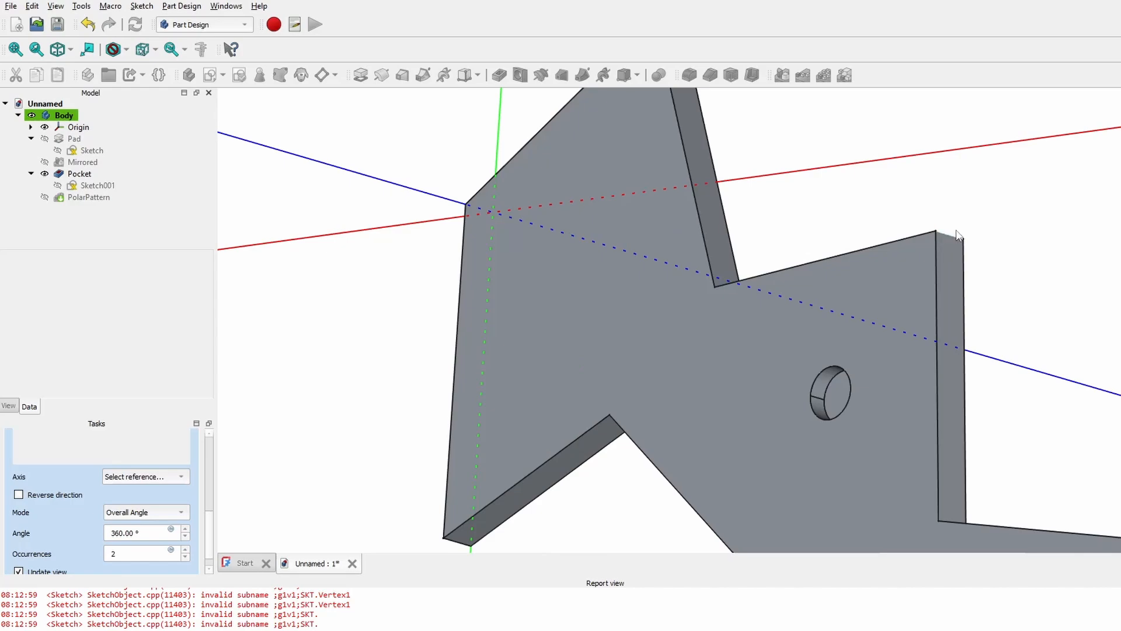
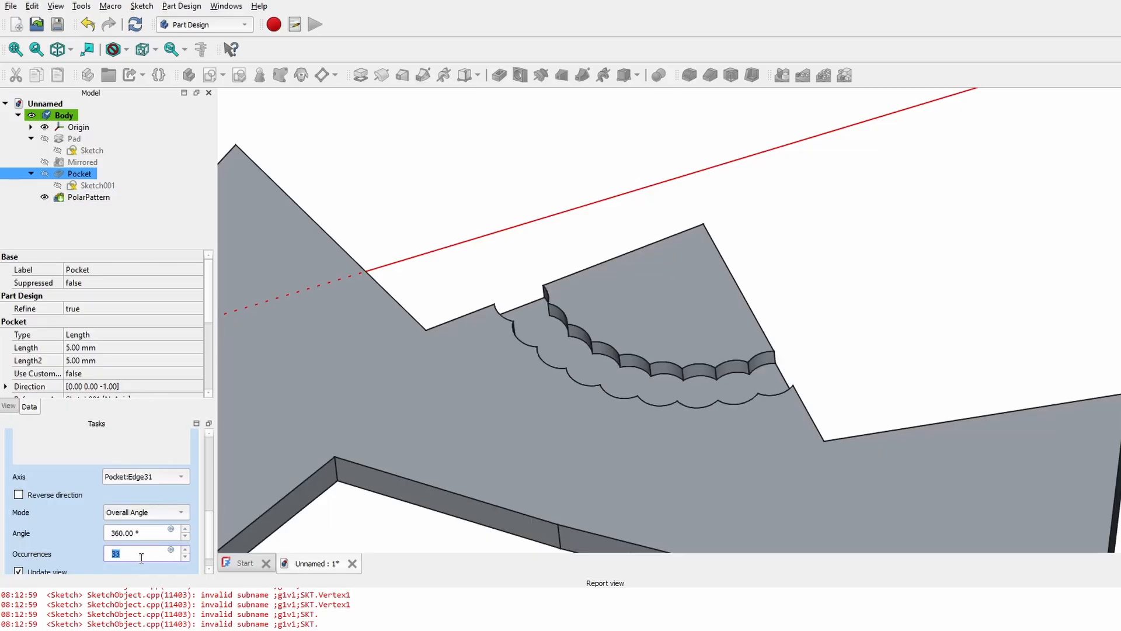
- Confirm the polar pattern so the plate shows three evenly spaced pocket holes
{"action": "scroll", "coordinate": [141, 558], "scroll_direction": "down", "scroll_amount": 11}
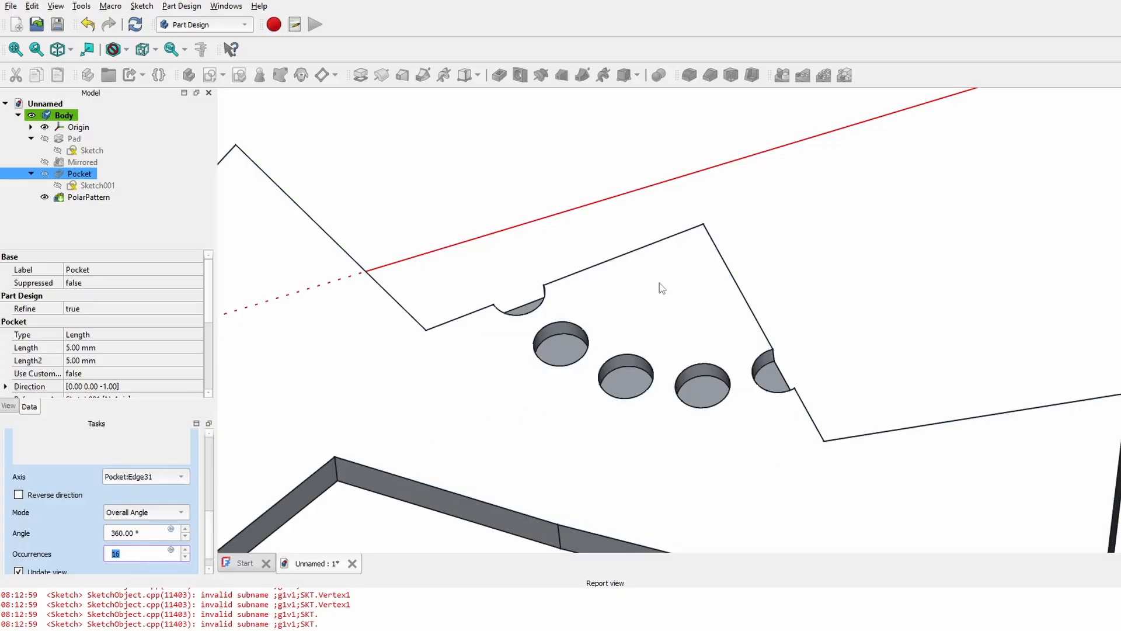
{"action": "middle_click_drag", "start_coordinate": [785, 289], "coordinate": [503, 366]}
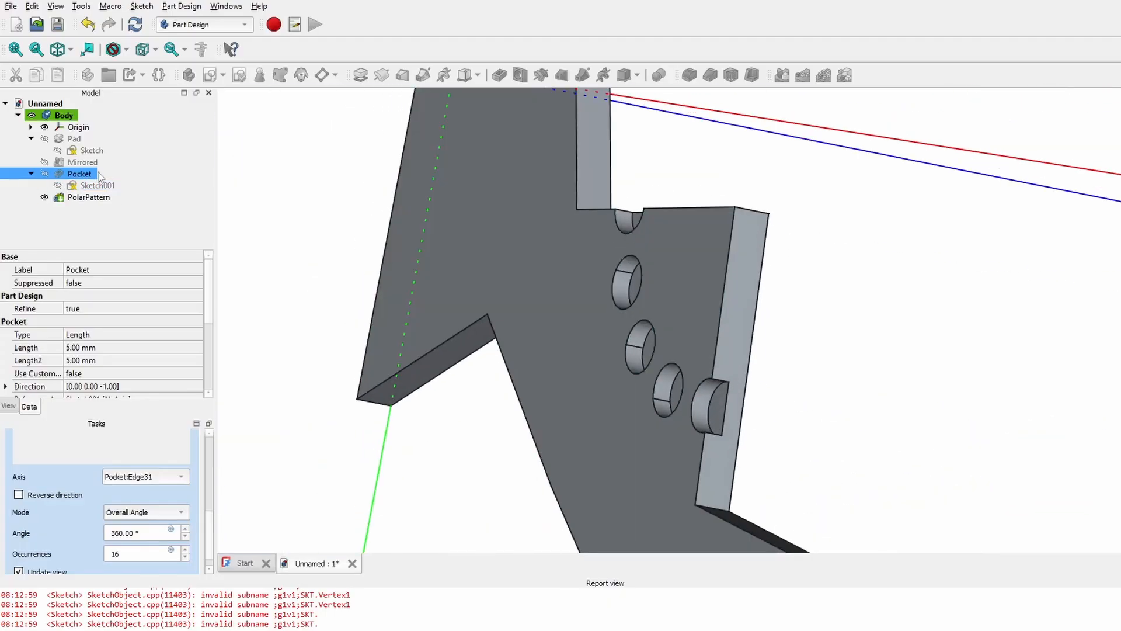
{"action": "scroll", "coordinate": [655, 205], "scroll_direction": "up", "scroll_amount": 2}
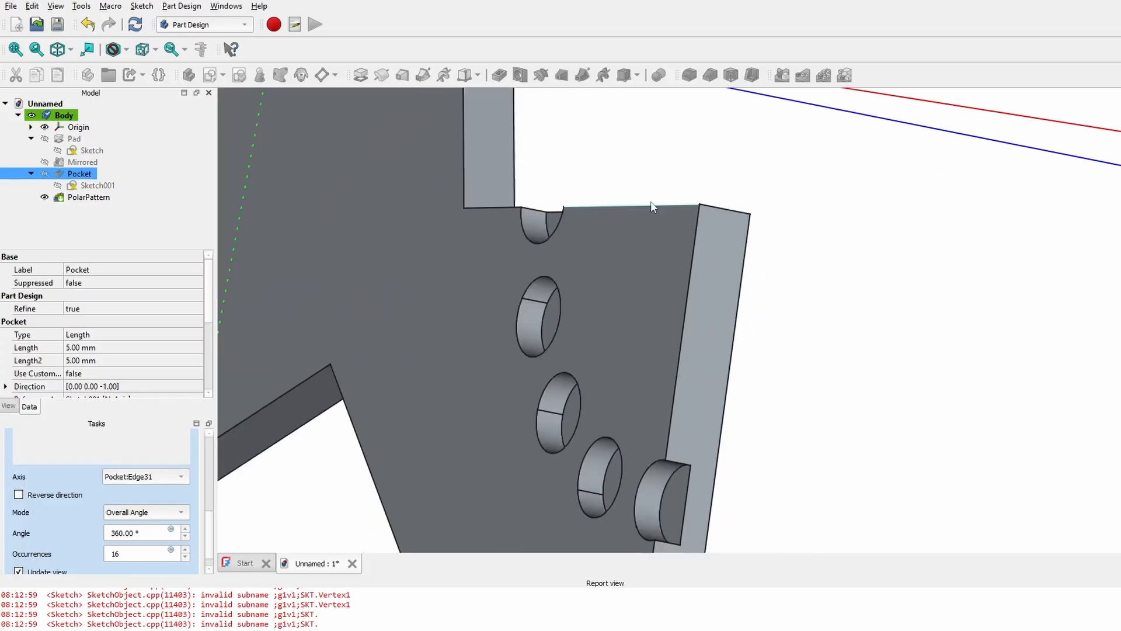
{"action": "middle_click_drag", "start_coordinate": [704, 286], "coordinate": [855, 268]}
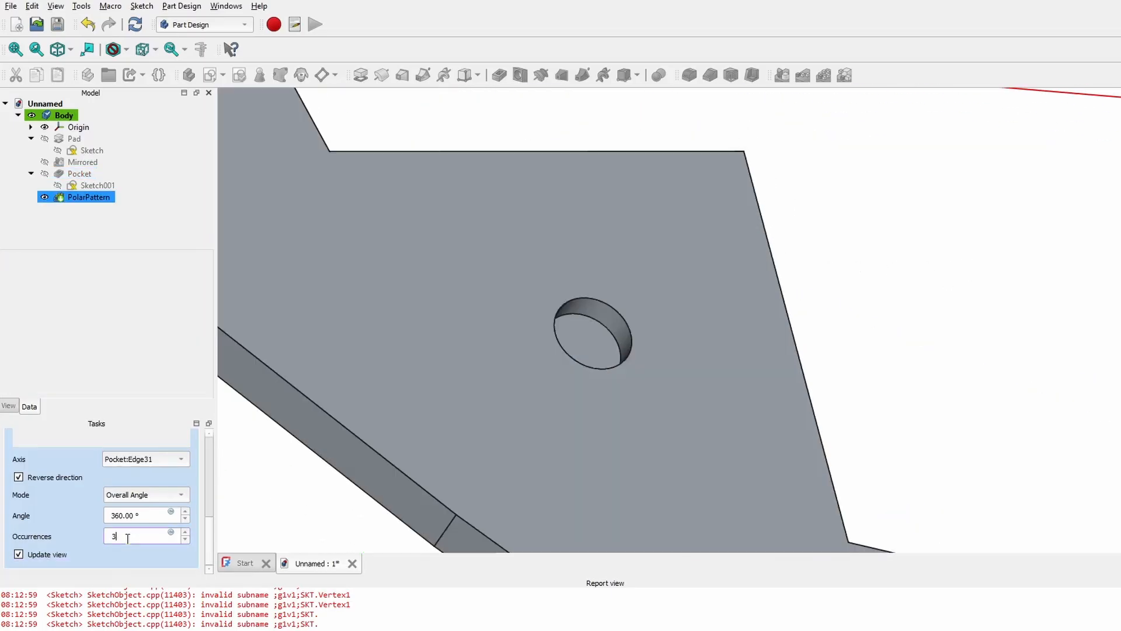
{"action": "key", "text": "Return"}
{"action": "scroll", "coordinate": [592, 376], "scroll_direction": "down", "scroll_amount": 6}
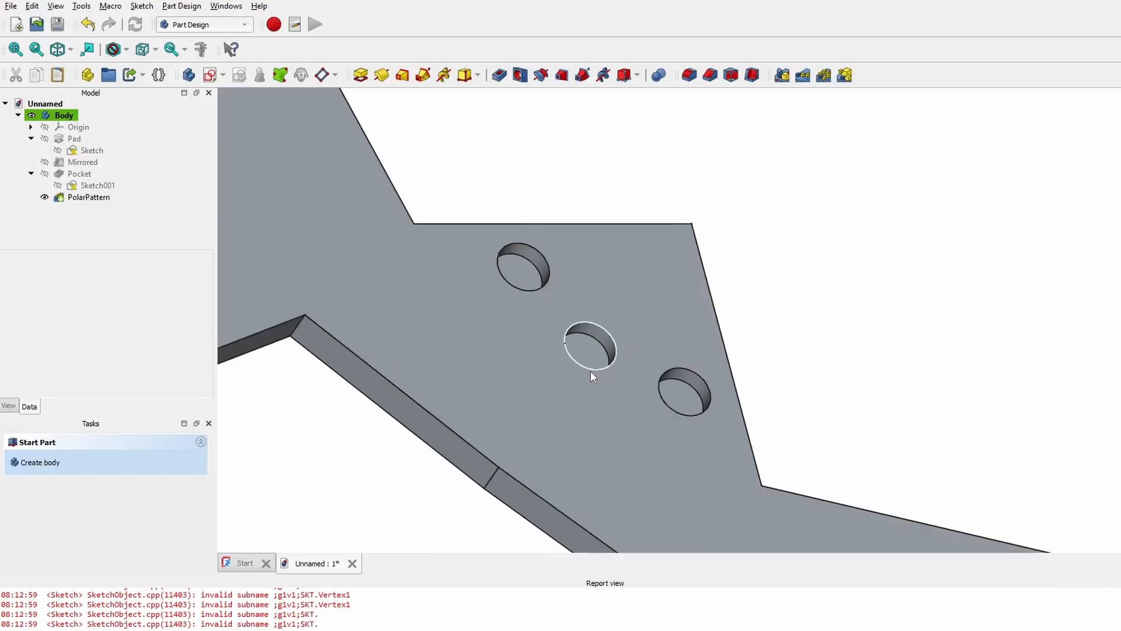
{"action": "middle_click_drag", "start_coordinate": [761, 312], "coordinate": [683, 347]}
{"action": "scroll", "coordinate": [831, 253], "scroll_direction": "up", "scroll_amount": 3}
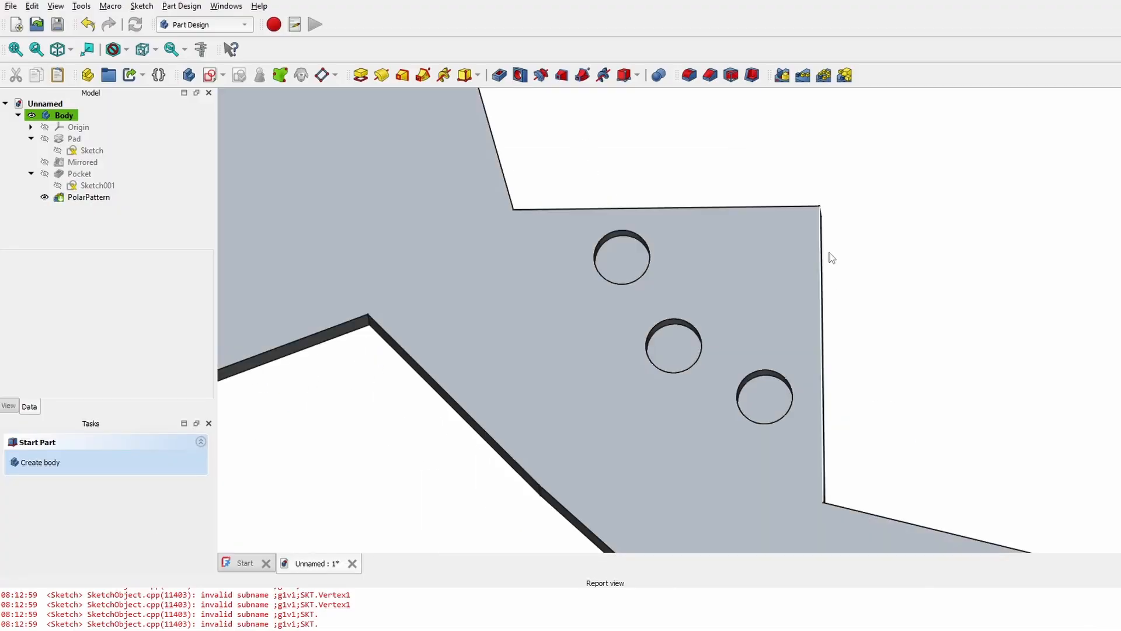
{"action": "scroll", "coordinate": [508, 388], "scroll_direction": "up", "scroll_amount": 5}
{"action": "scroll", "coordinate": [472, 389], "scroll_direction": "down", "scroll_amount": 5}
- Search the Addon Manager for A2plus and check its entry shows it installed
{"action": "middle_click_drag", "start_coordinate": [628, 443], "coordinate": [740, 402]}
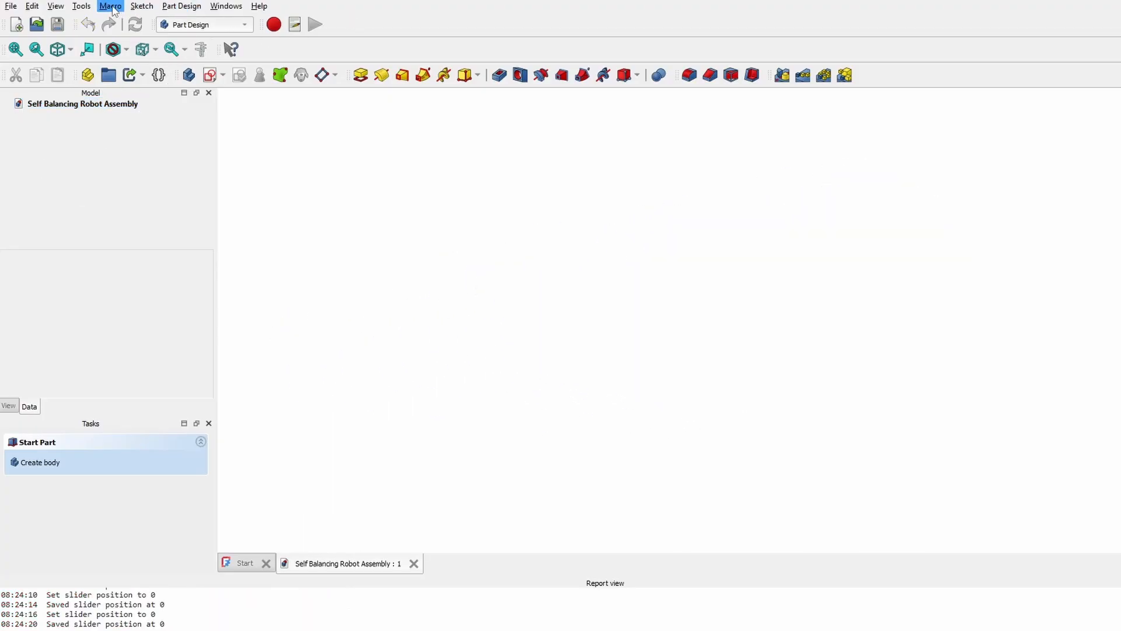
{"action": "left_click", "coordinate": [81, 7]}
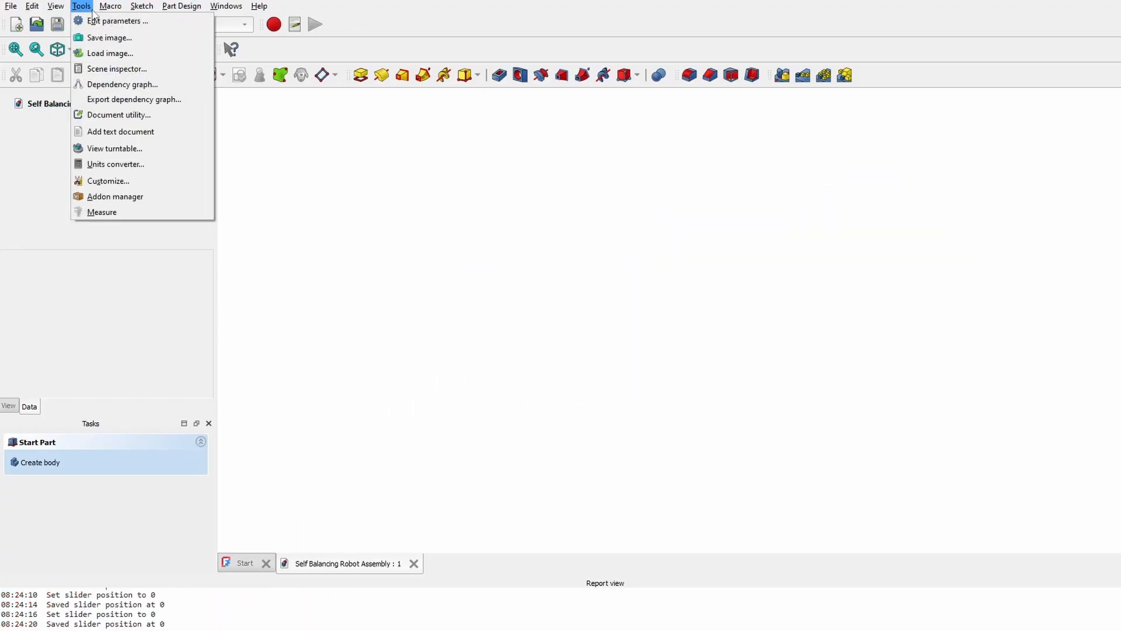
{"action": "left_click", "coordinate": [119, 198]}
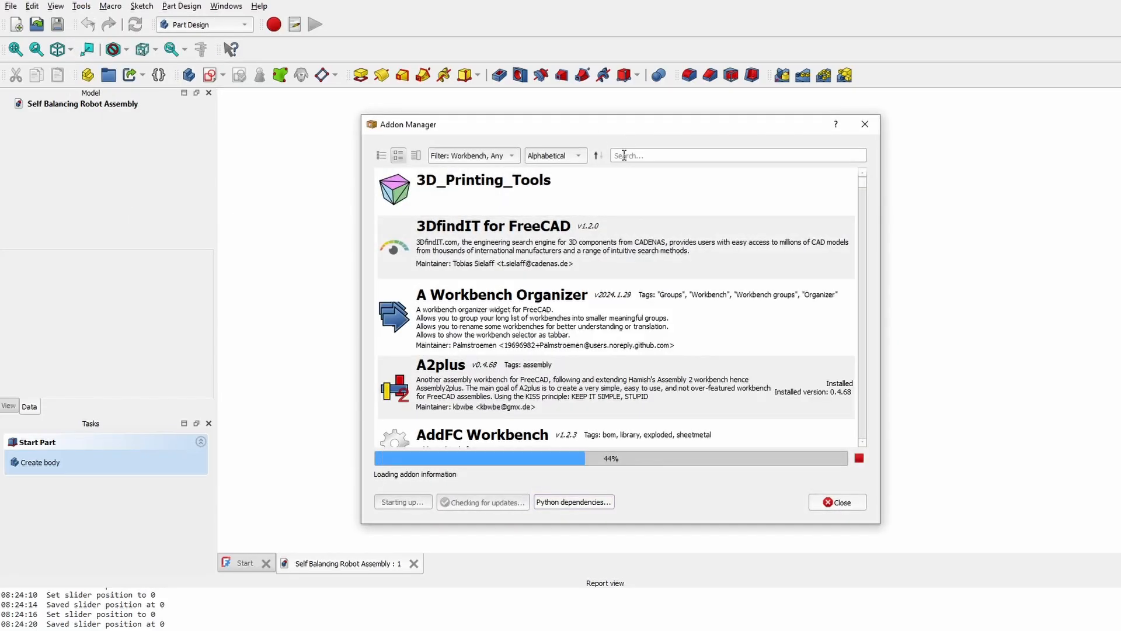
{"action": "left_click", "coordinate": [638, 156]}
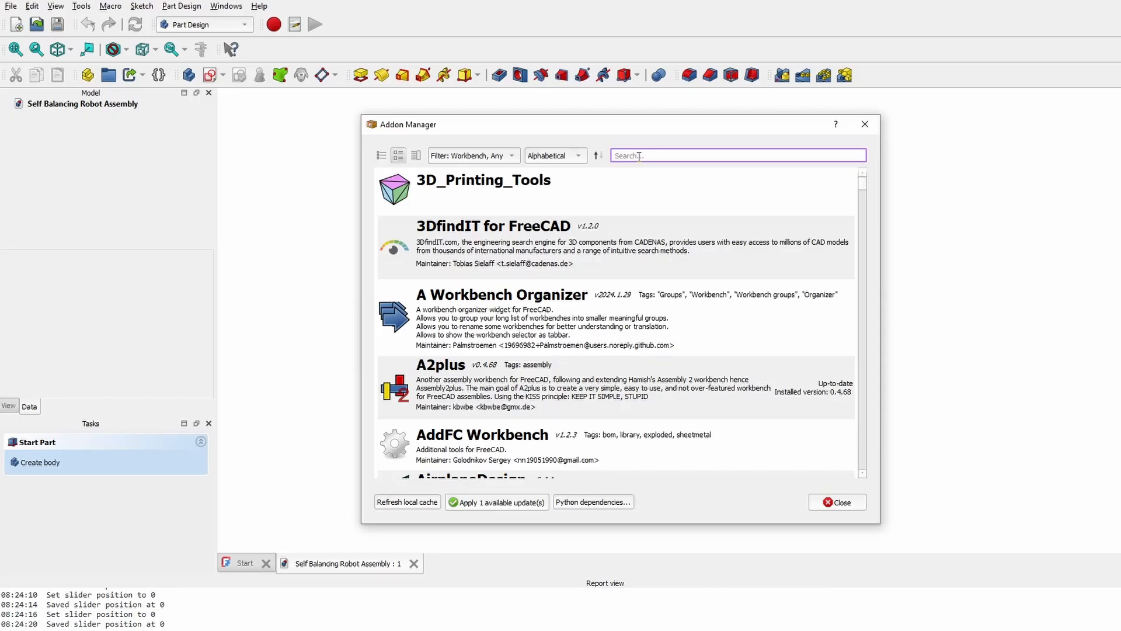
{"action": "type", "text": "A2plus"}
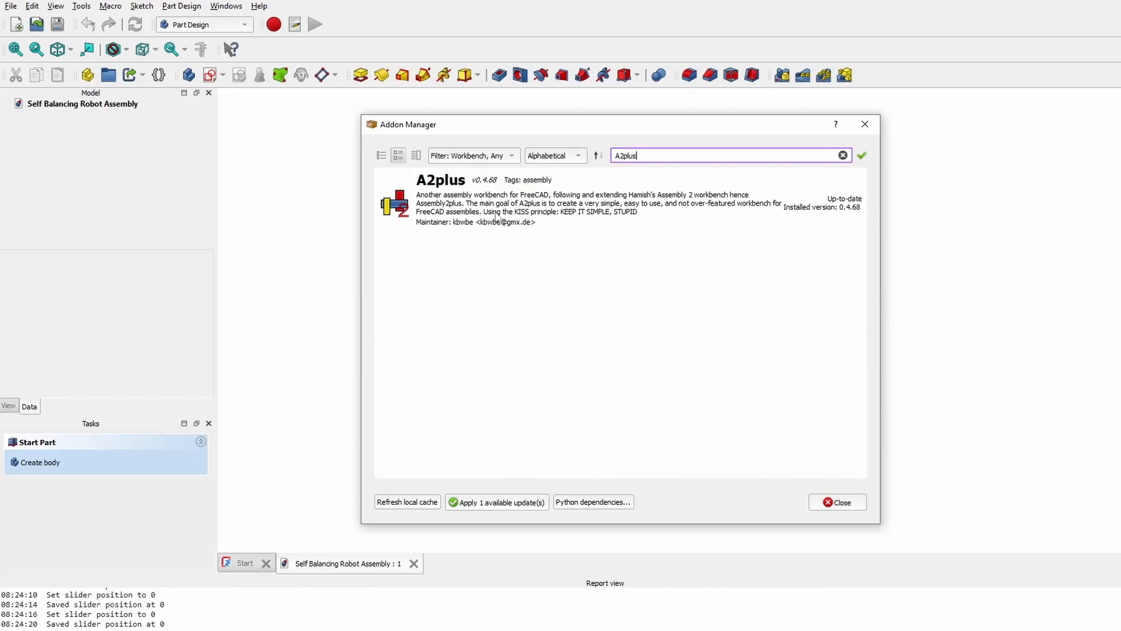
{"action": "left_click", "coordinate": [532, 201]}
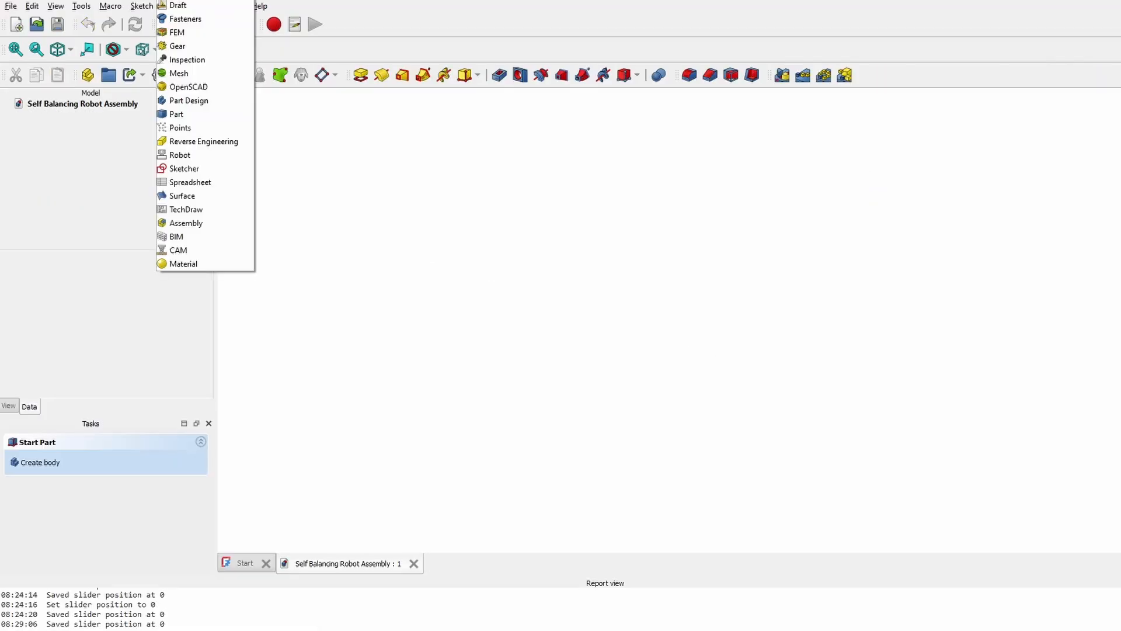
- Make A2plus the active workbench
{"action": "left_click", "coordinate": [187, 100]}
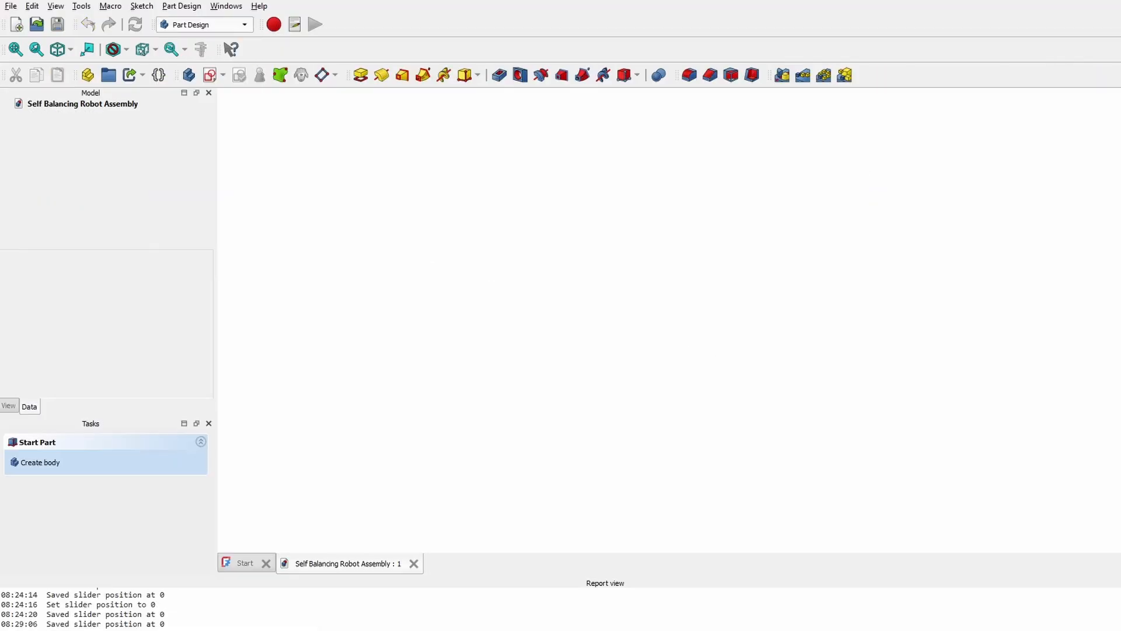
{"action": "left_click", "coordinate": [196, 25]}
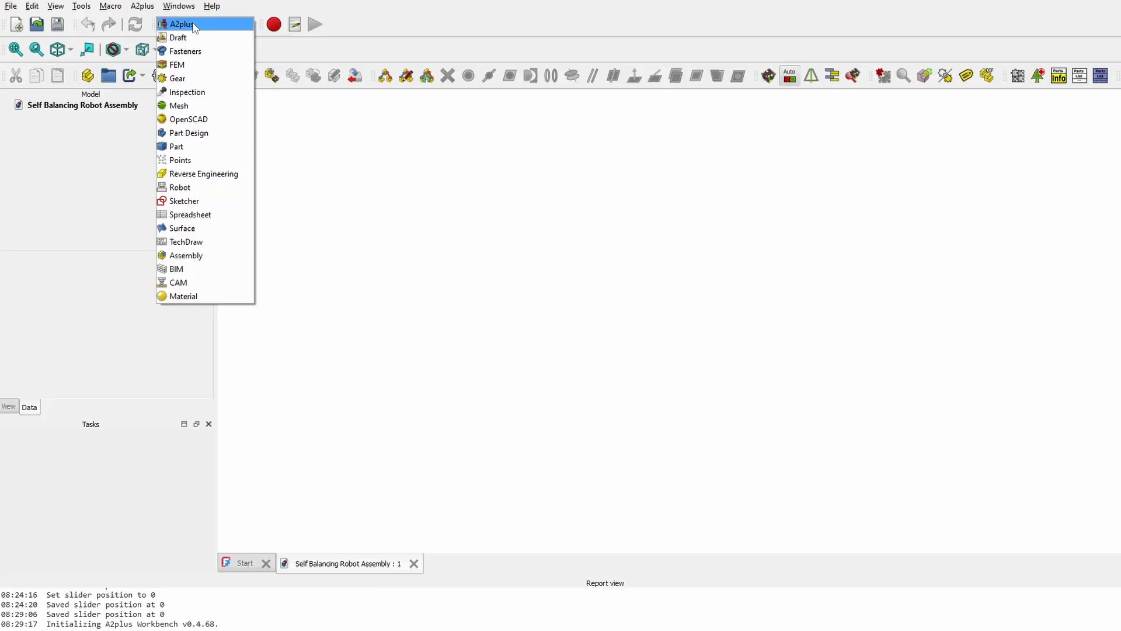
{"action": "left_click", "coordinate": [195, 24]}
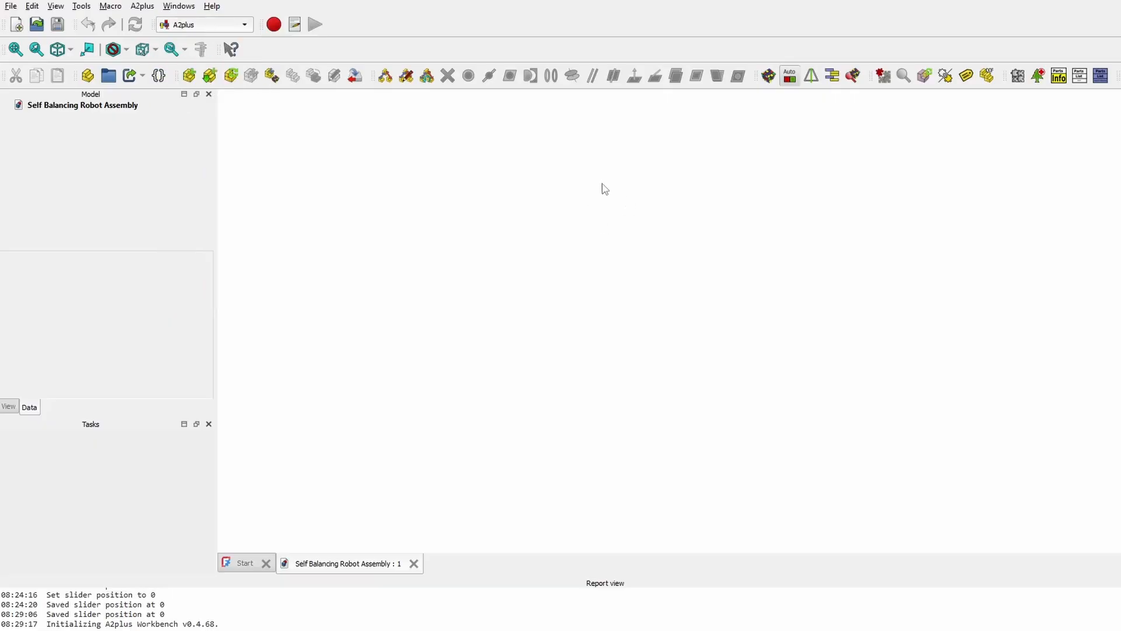
- Import Chassis.FCStd into the assembly and select the Self Balancing Robot Assembly root
{"action": "left_click", "coordinate": [189, 76]}
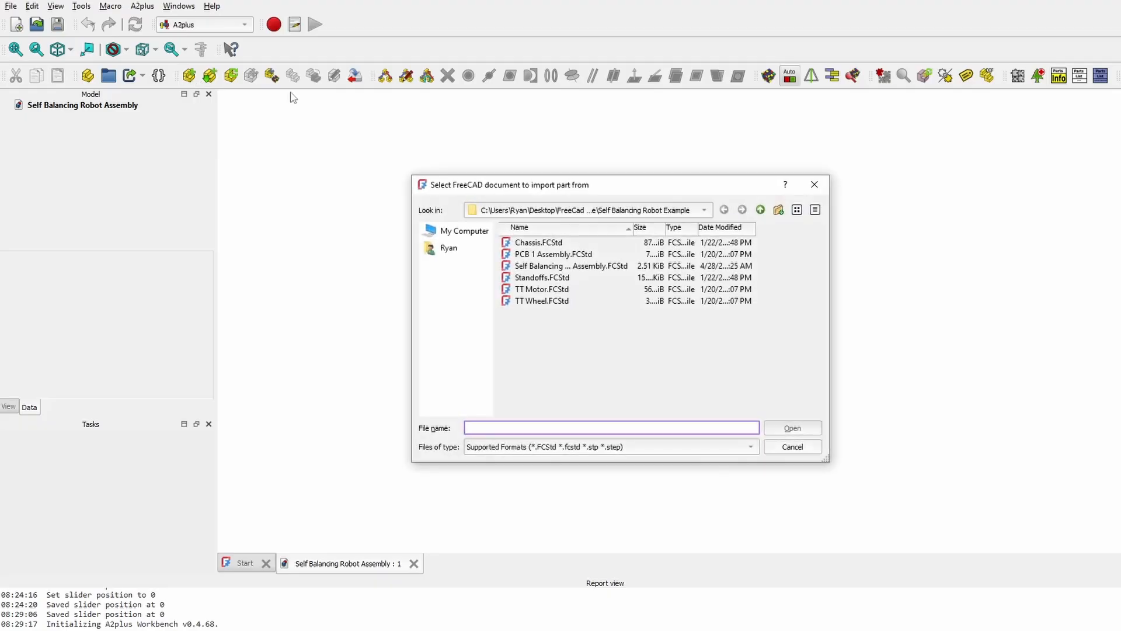
{"action": "left_click", "coordinate": [541, 243]}
{"action": "left_click", "coordinate": [801, 427]}
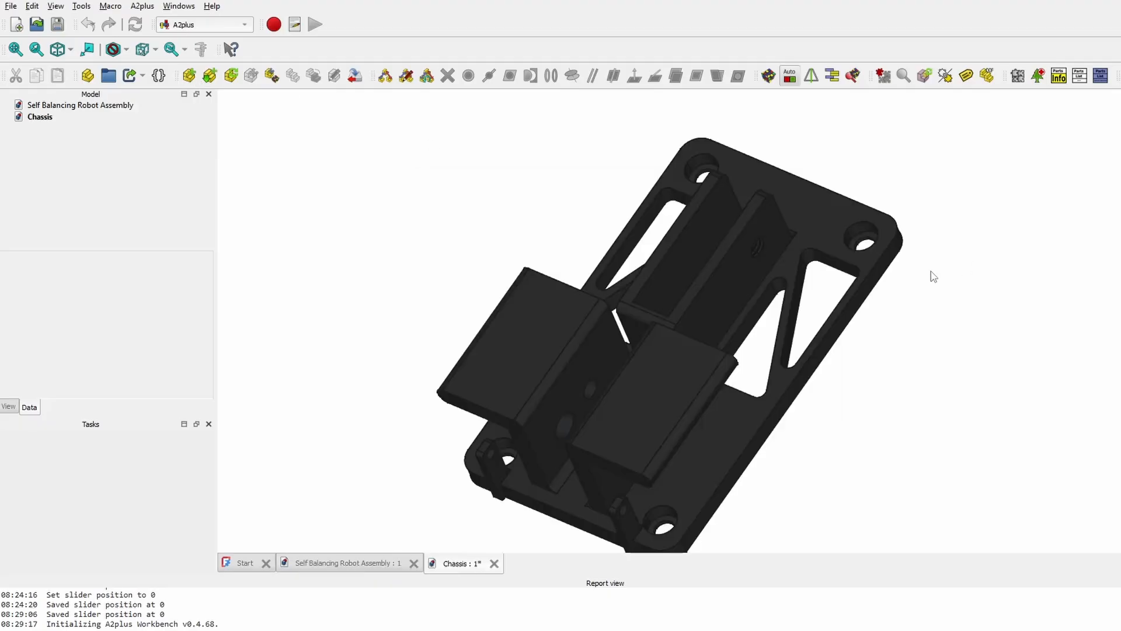
{"action": "middle_click_drag", "start_coordinate": [856, 300], "coordinate": [503, 280]}
{"action": "left_click", "coordinate": [107, 107]}
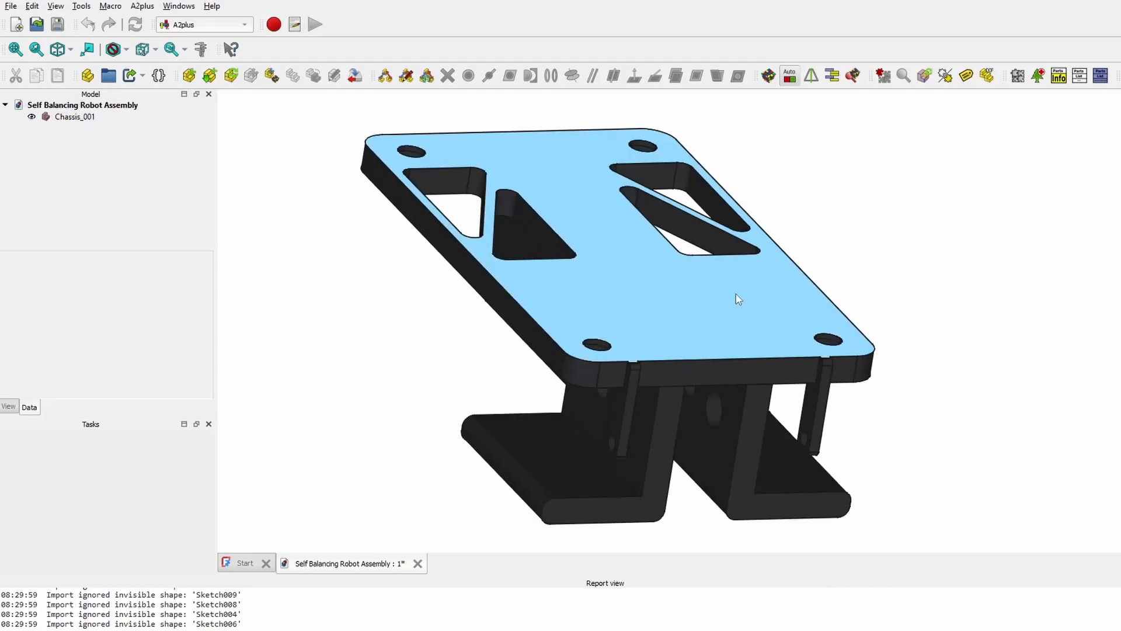
{"action": "scroll", "coordinate": [735, 297], "scroll_direction": "up", "scroll_amount": 1}
{"action": "scroll", "coordinate": [732, 295], "scroll_direction": "down", "scroll_amount": 4}
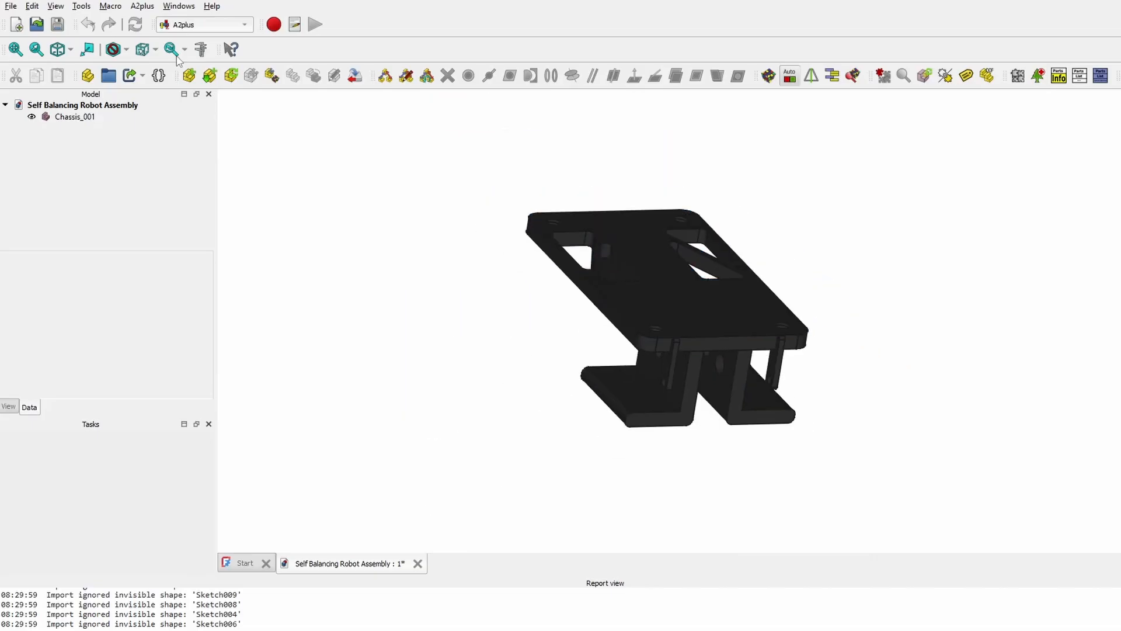
- Import PCB 1 Assembly.FCStd and place it in the 3D view beside the chassis
{"action": "left_click", "coordinate": [189, 75]}
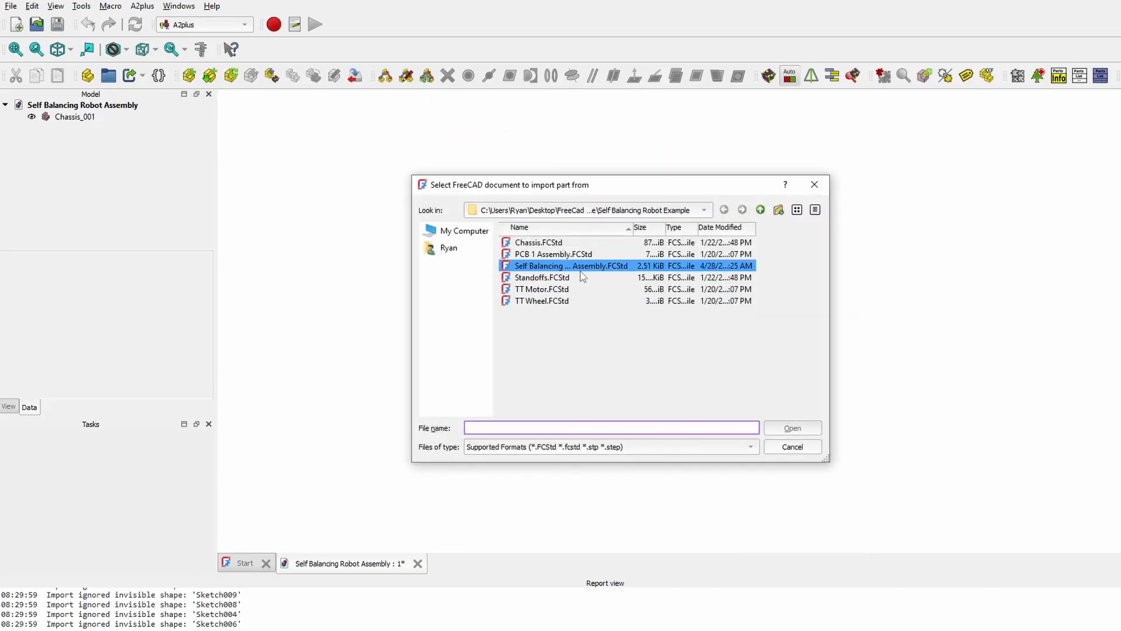
{"action": "left_click", "coordinate": [569, 254]}
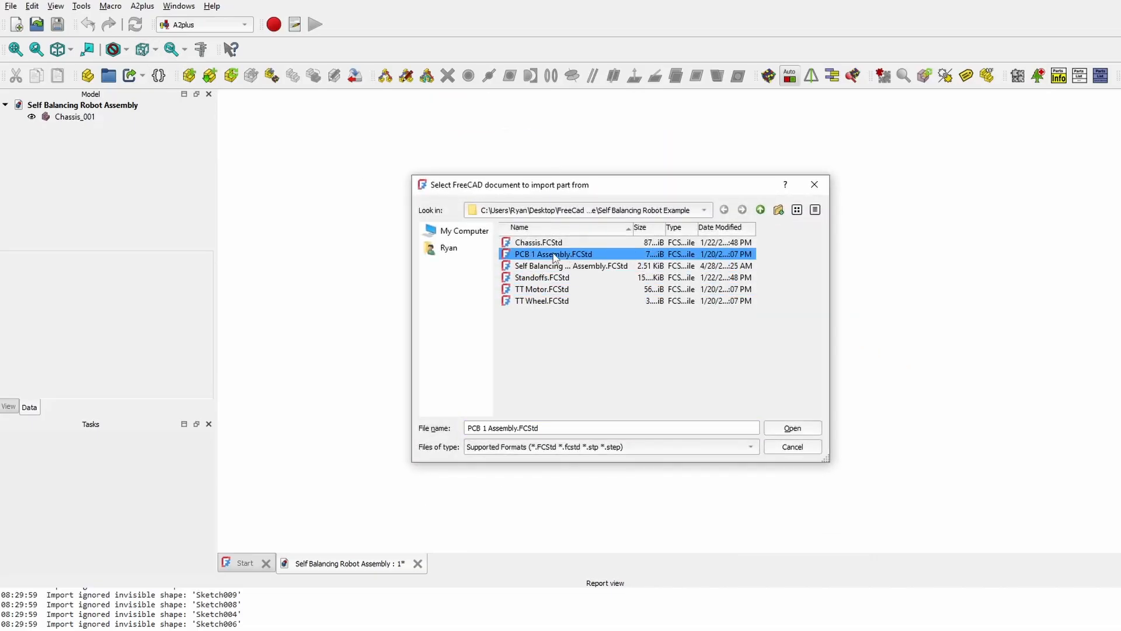
{"action": "left_click", "coordinate": [780, 429]}
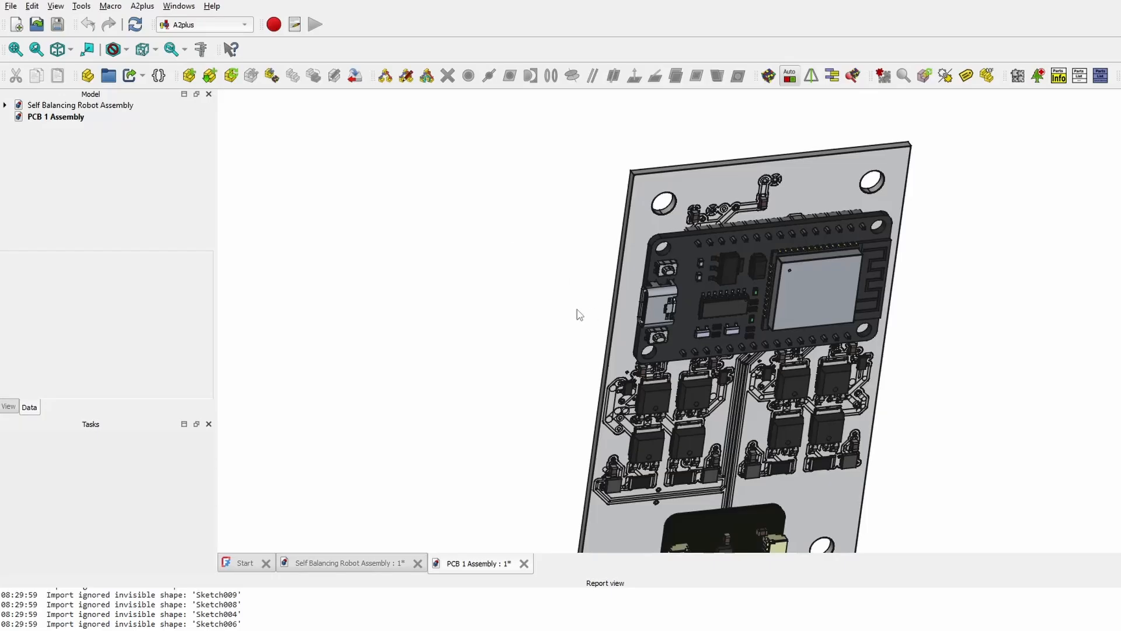
{"action": "left_click", "coordinate": [700, 252]}
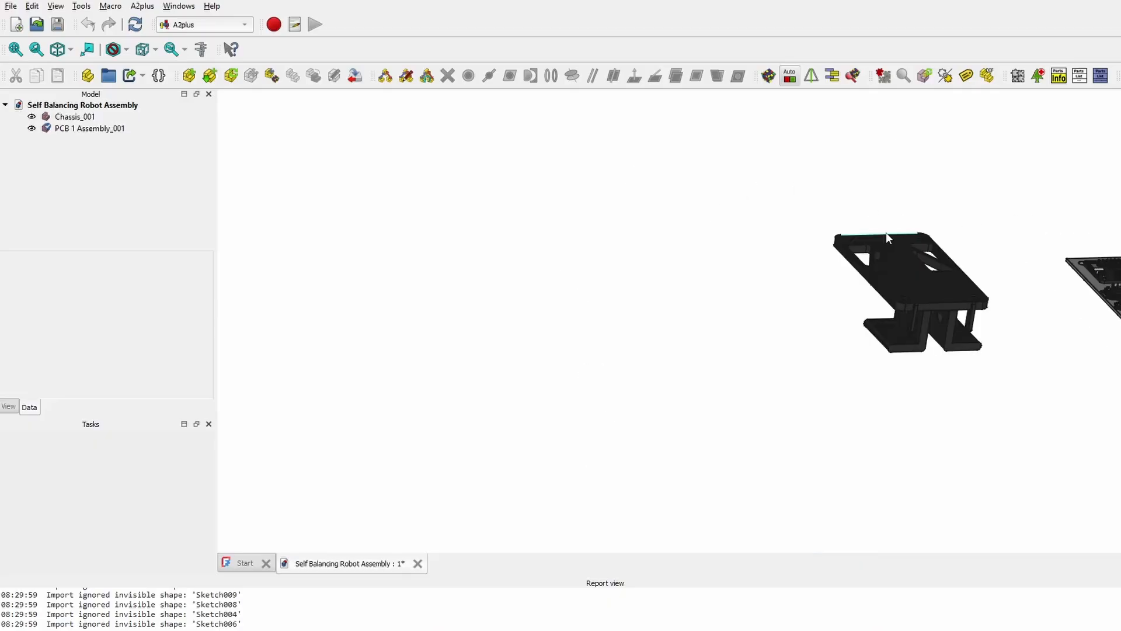
{"action": "middle_click_drag", "start_coordinate": [934, 278], "coordinate": [513, 350]}
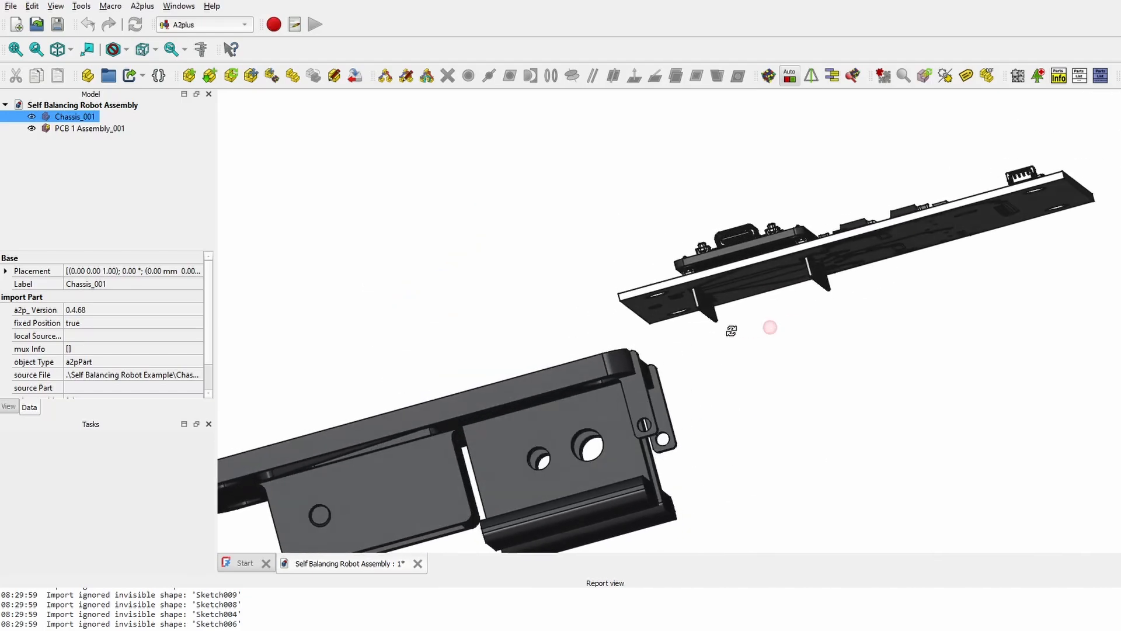
{"action": "middle_click_drag", "start_coordinate": [342, 195], "coordinate": [811, 167]}
{"action": "scroll", "coordinate": [811, 168], "scroll_direction": "down", "scroll_amount": 3}
- Import Standoffs.FCStd and drop one standoff into the assembly
{"action": "left_click", "coordinate": [190, 76]}
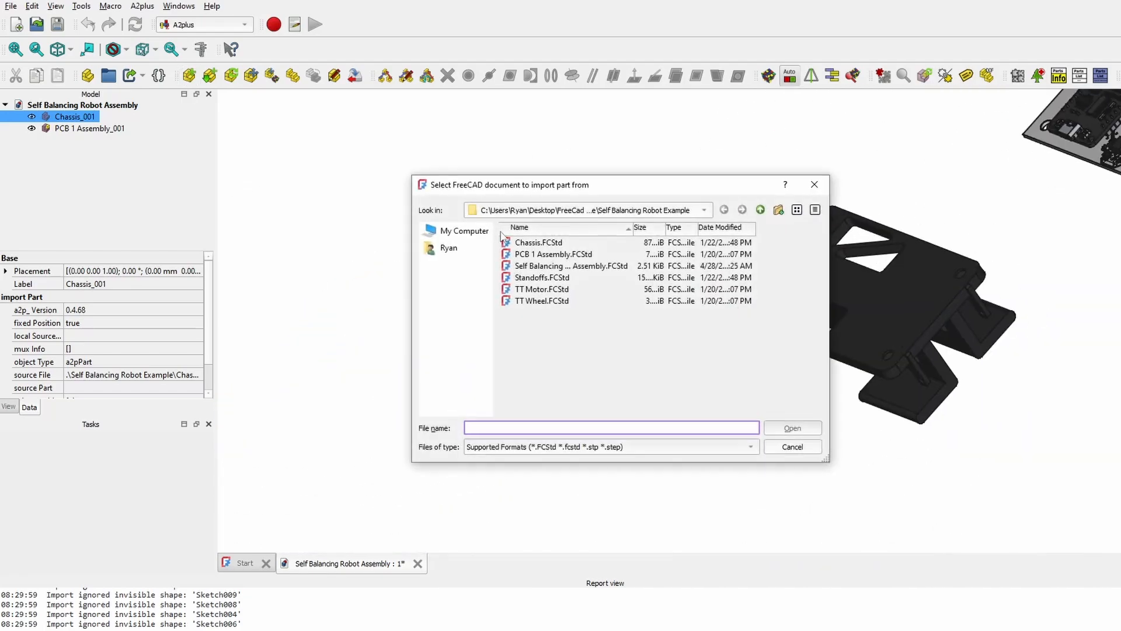
{"action": "double_click", "coordinate": [533, 278]}
{"action": "scroll", "coordinate": [671, 275], "scroll_direction": "up", "scroll_amount": 5}
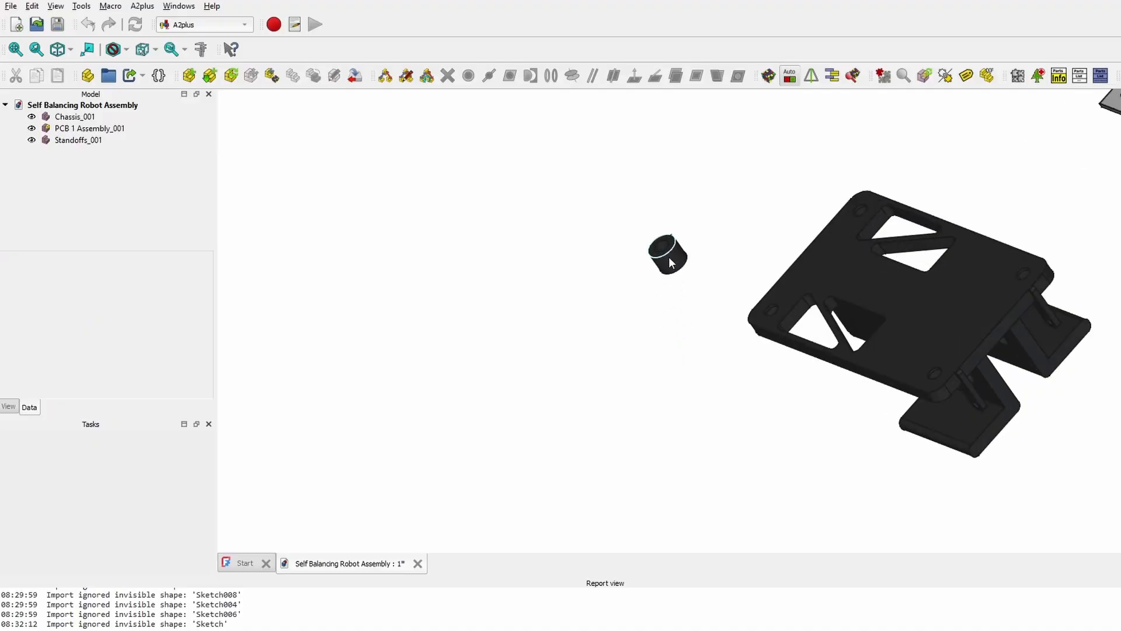
{"action": "left_click", "coordinate": [671, 261]}
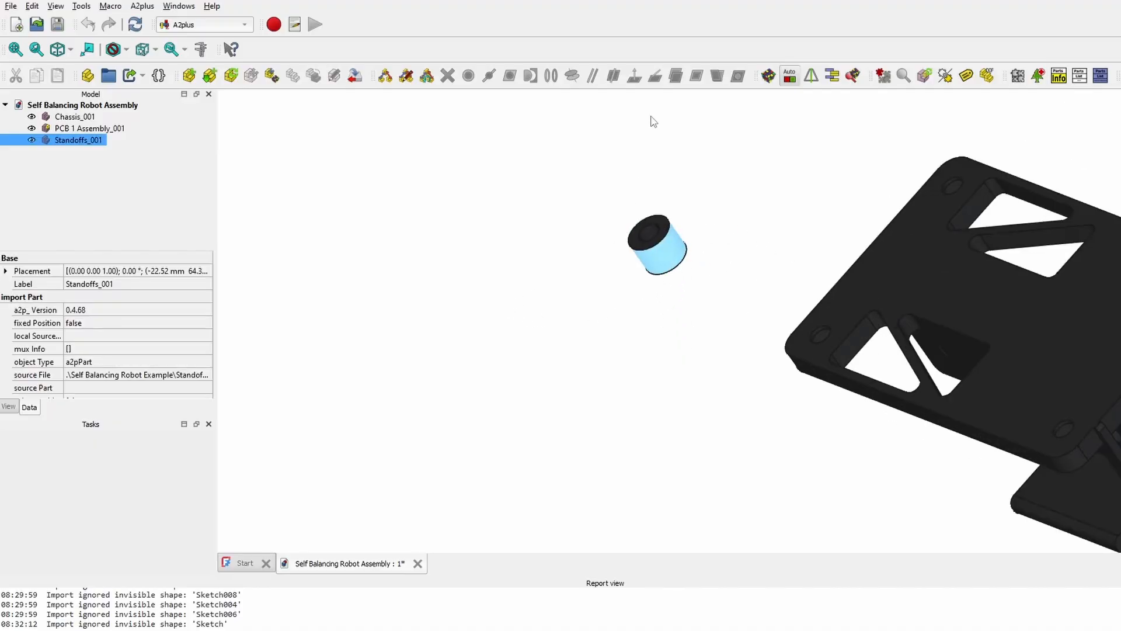
{"action": "middle_click_drag", "start_coordinate": [839, 214], "coordinate": [629, 275]}
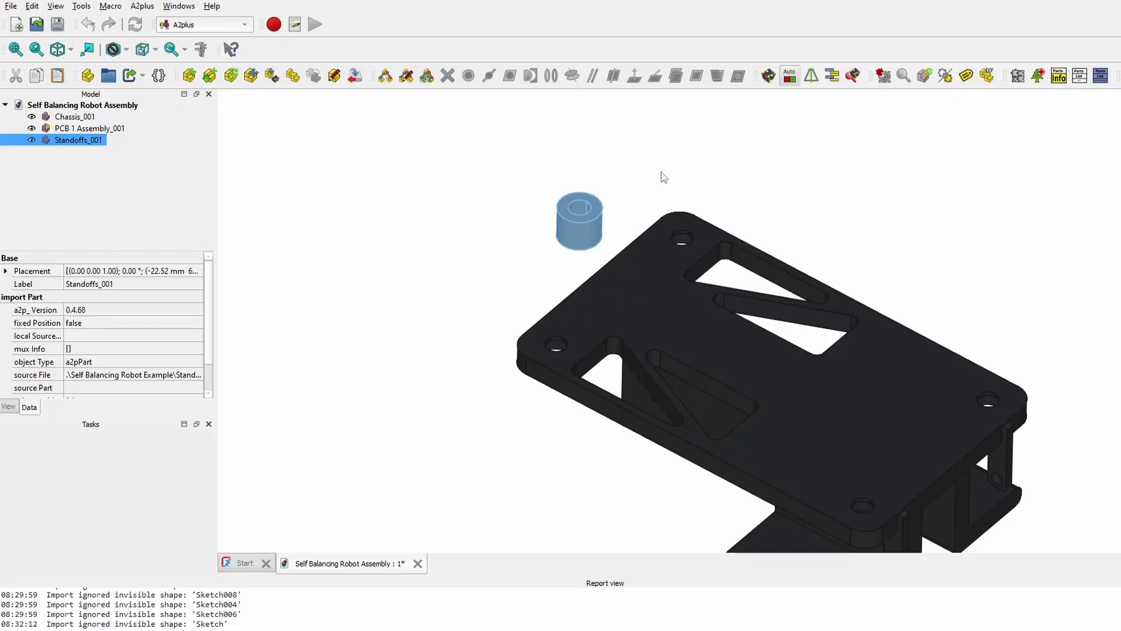
{"action": "scroll", "coordinate": [663, 177], "scroll_direction": "down", "scroll_amount": 2}
- Paste standoff copies until Standoffs_001 through Standoffs_004 are in the assembly
{"action": "key", "text": "ctrl+v"}
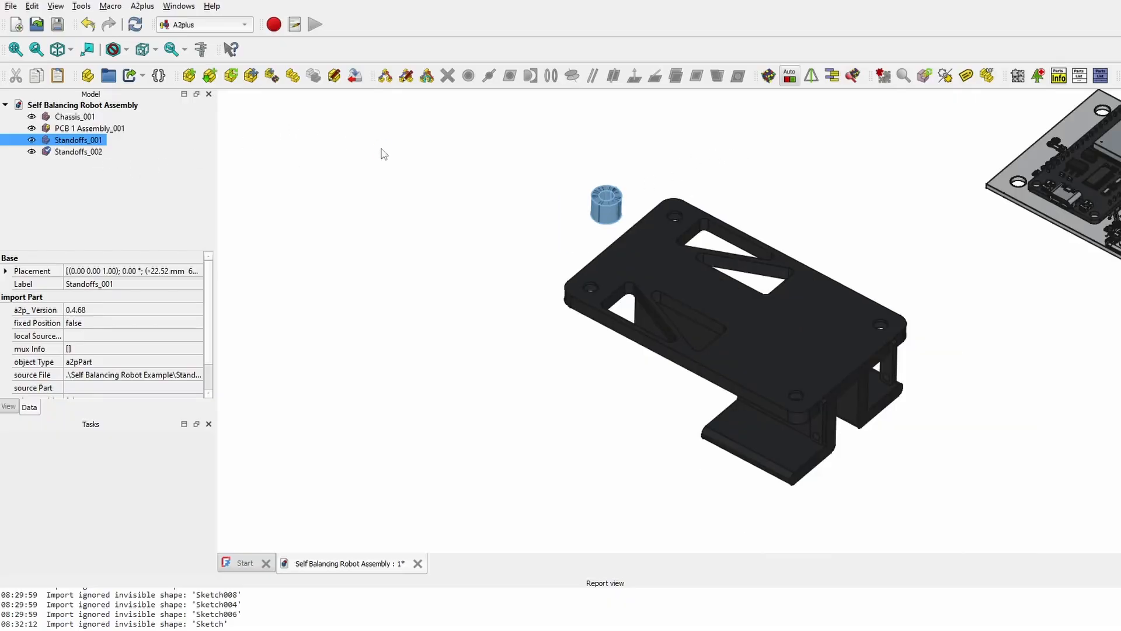
{"action": "key", "text": "ctrl+v"}
{"action": "key", "text": "ctrl+v"}
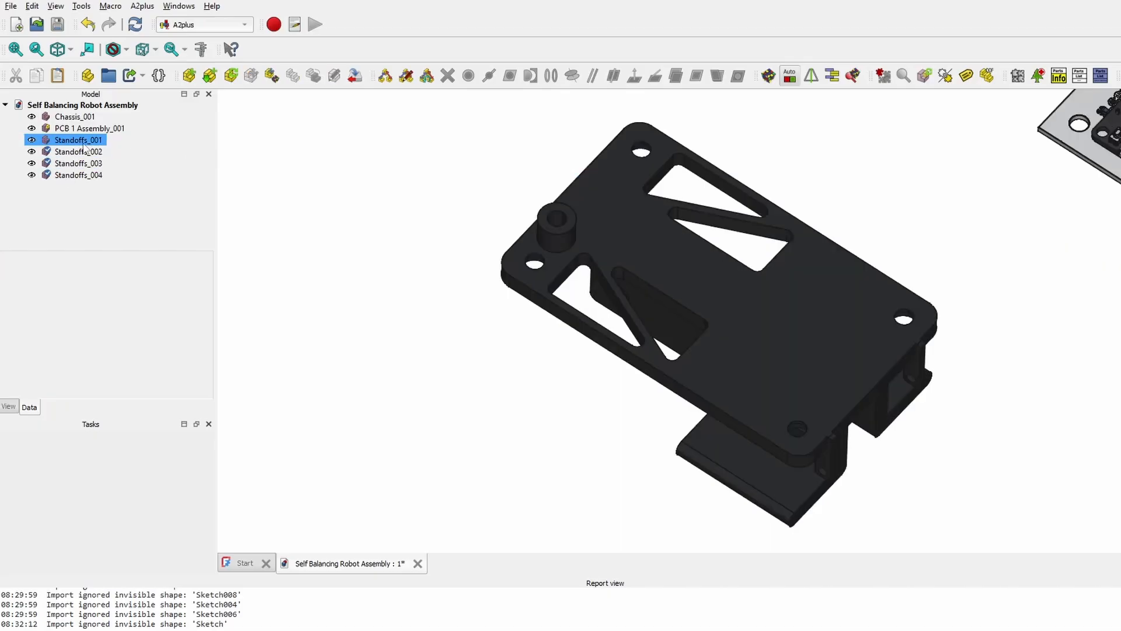
{"action": "left_click", "coordinate": [79, 142]}
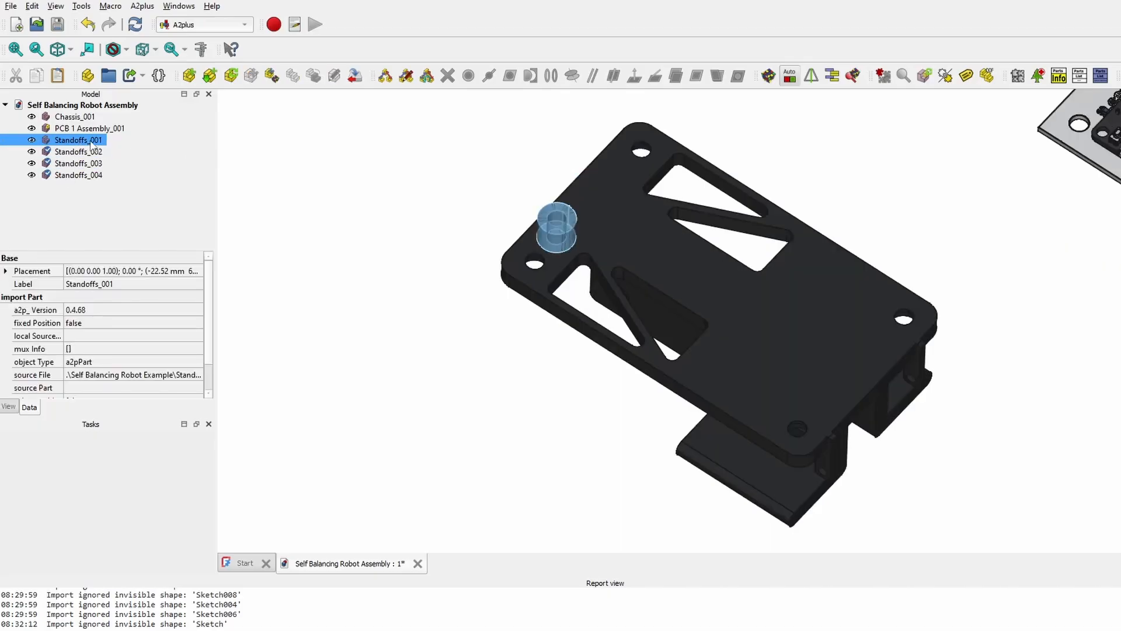
- Drag the first three standoffs up, to the upper right and lower right, off the plate
{"action": "double_click", "coordinate": [90, 143]}
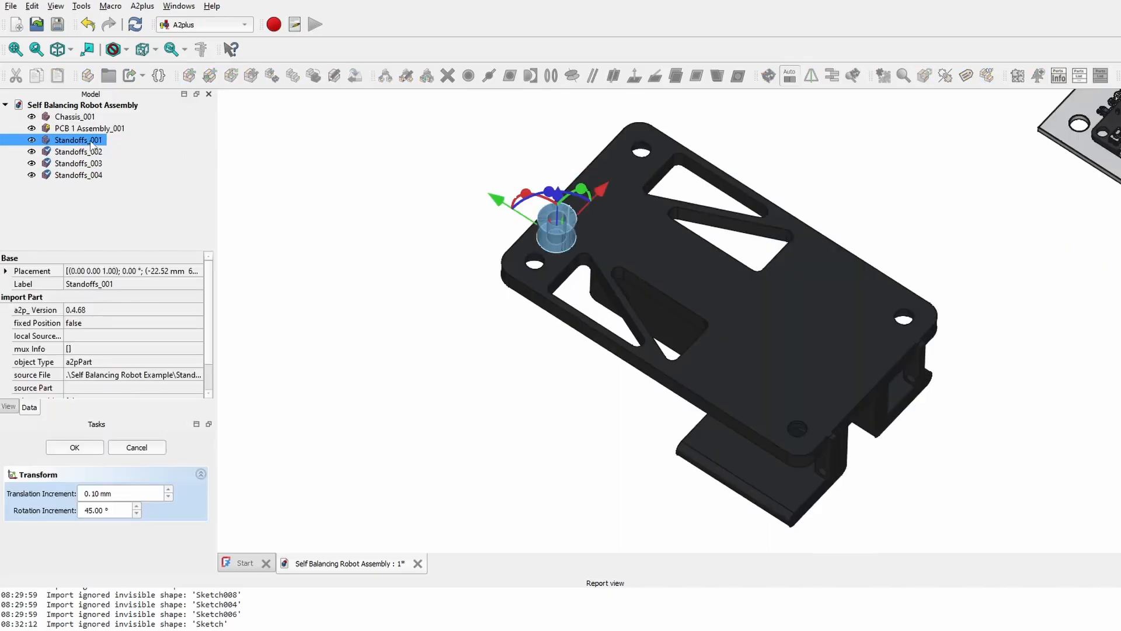
{"action": "middle_click_drag", "start_coordinate": [414, 203], "coordinate": [549, 310]}
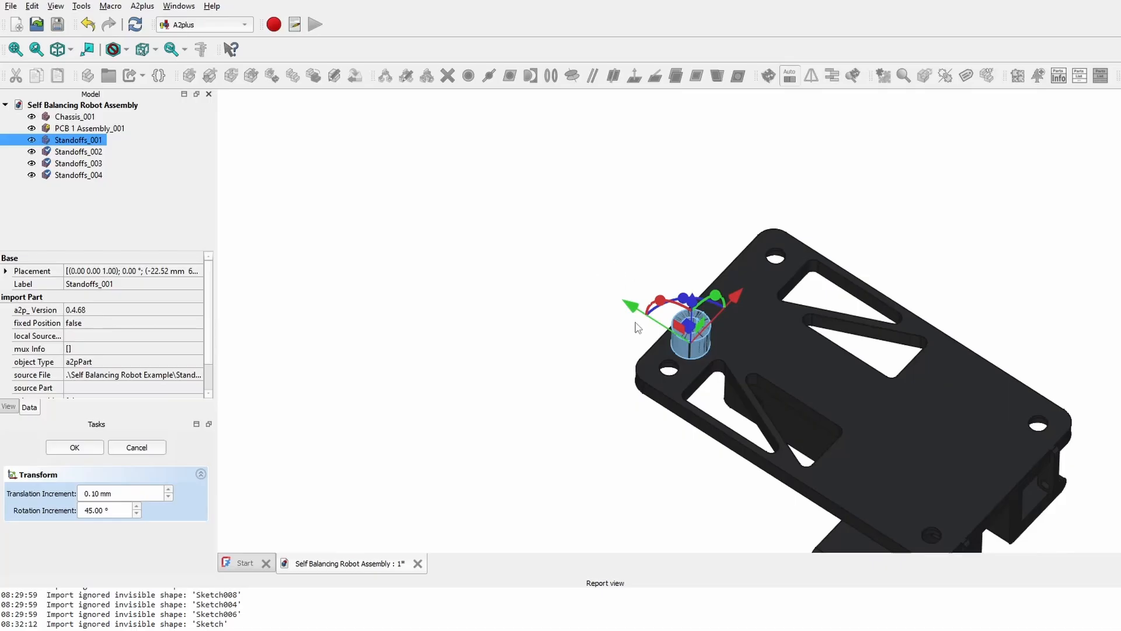
{"action": "left_click_drag", "start_coordinate": [634, 307], "coordinate": [455, 260]}
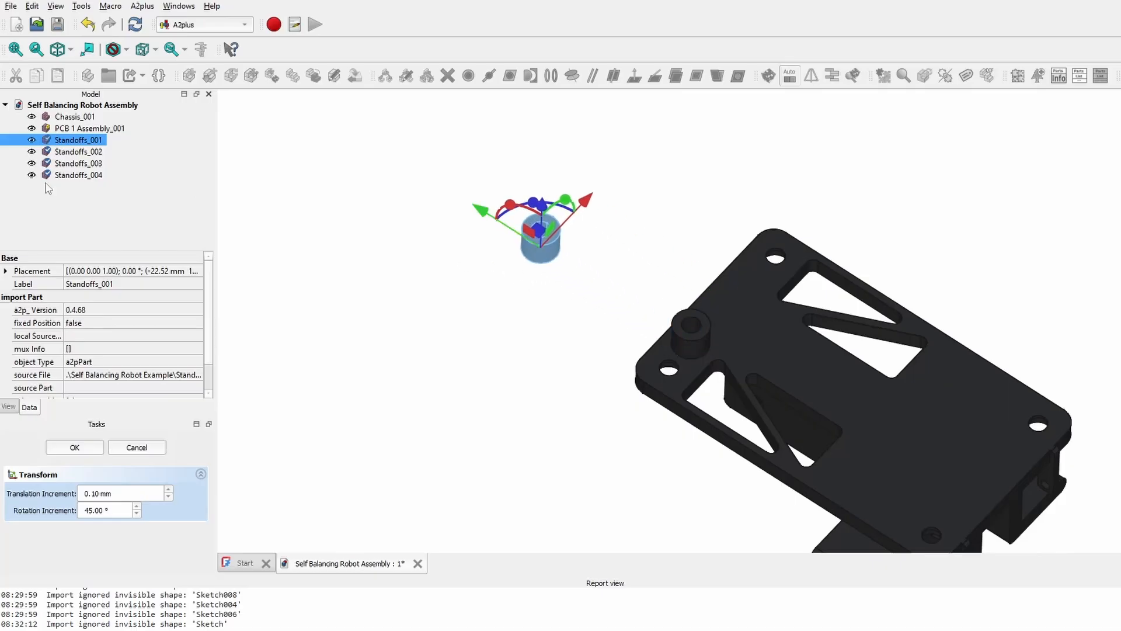
{"action": "double_click", "coordinate": [71, 152]}
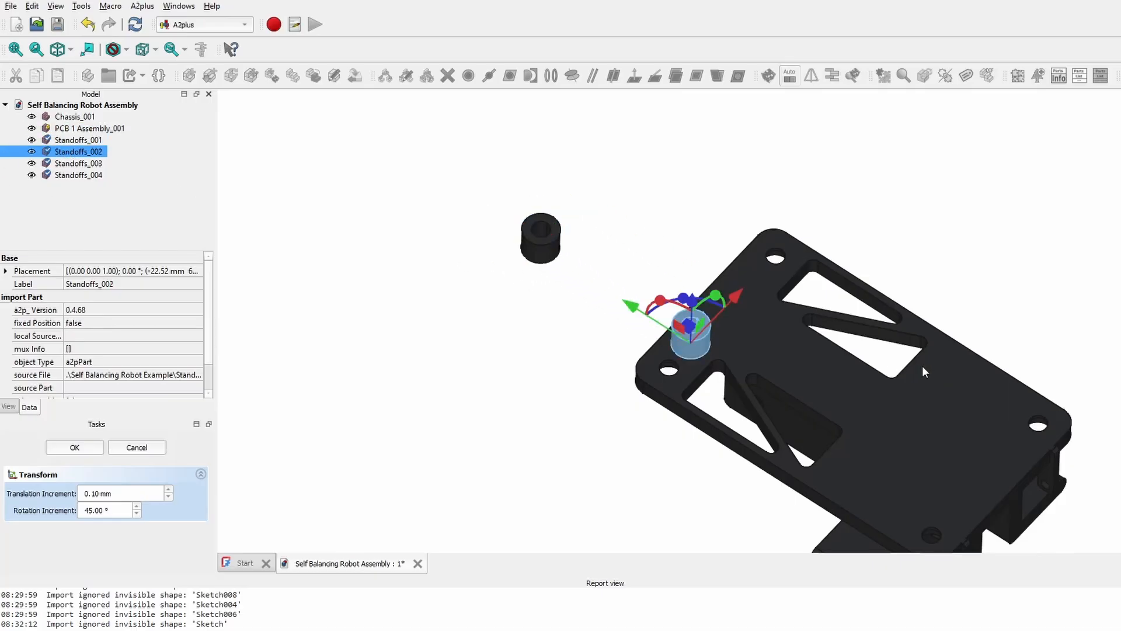
{"action": "left_click_drag", "start_coordinate": [734, 300], "coordinate": [928, 195]}
{"action": "double_click", "coordinate": [78, 164]}
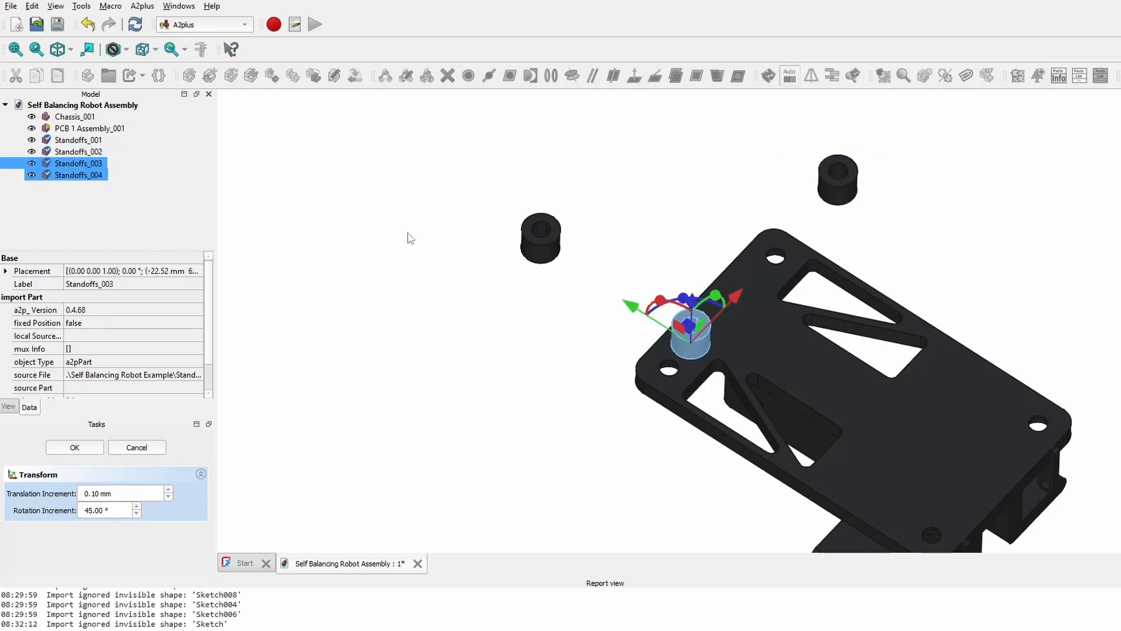
{"action": "left_click_drag", "start_coordinate": [635, 311], "coordinate": [939, 459]}
{"action": "left_click", "coordinate": [74, 447]}
- From below, select the bottom hole edge of Standoffs_001
{"action": "middle_click_drag", "start_coordinate": [869, 409], "coordinate": [884, 270]}
{"action": "middle_click_drag", "start_coordinate": [683, 445], "coordinate": [673, 417]}
{"action": "middle_click_drag", "start_coordinate": [995, 397], "coordinate": [857, 246]}
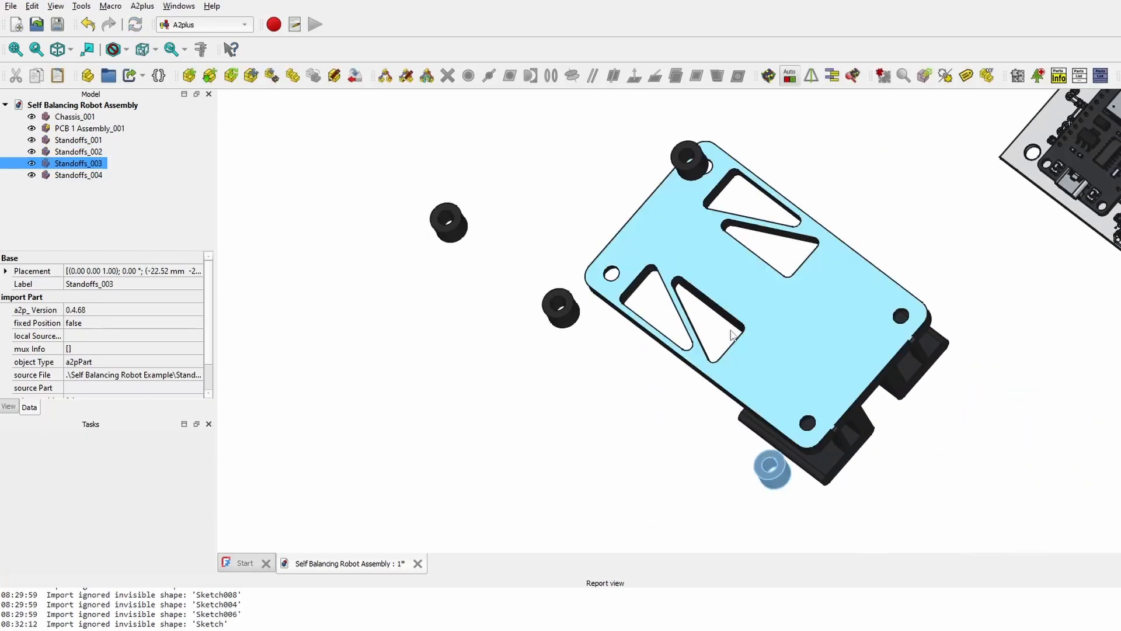
{"action": "scroll", "coordinate": [635, 343], "scroll_direction": "up", "scroll_amount": 2}
{"action": "middle_click_drag", "start_coordinate": [519, 357], "coordinate": [711, 405]}
{"action": "middle_click_drag", "start_coordinate": [710, 405], "coordinate": [770, 231]}
{"action": "middle_click_drag", "start_coordinate": [636, 234], "coordinate": [712, 303]}
{"action": "middle_click_drag", "start_coordinate": [712, 303], "coordinate": [677, 251]}
{"action": "scroll", "coordinate": [615, 248], "scroll_direction": "up", "scroll_amount": 2}
{"action": "left_click", "coordinate": [612, 252]}
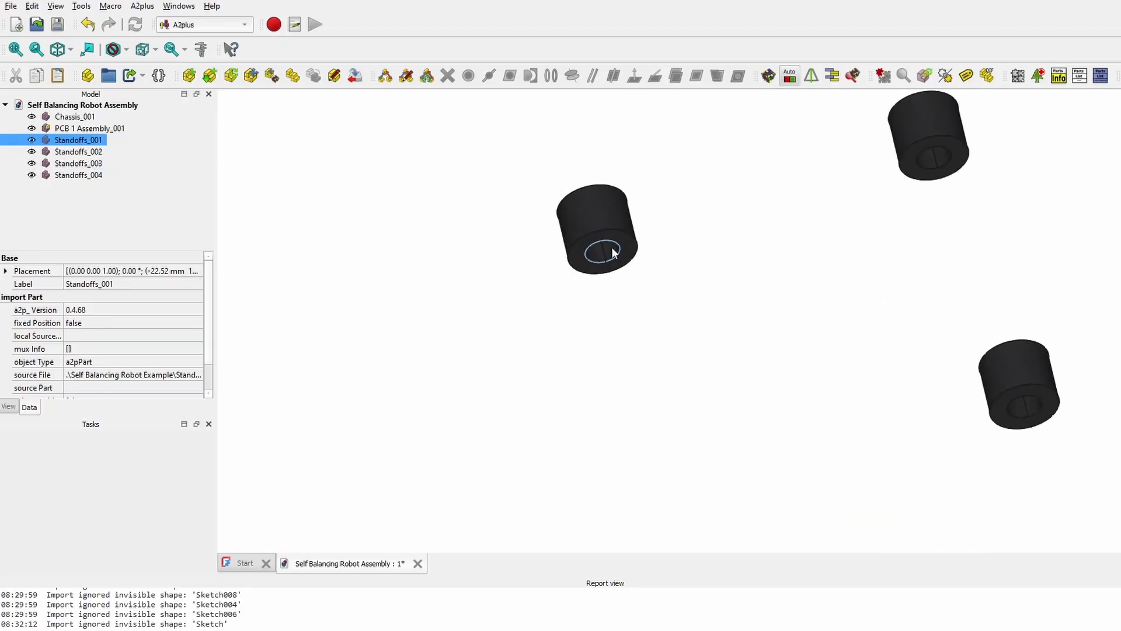
- Point-identity constrain Standoffs_001 to a chassis mounting hole and accept
{"action": "scroll", "coordinate": [614, 245], "scroll_direction": "up", "scroll_amount": 5}
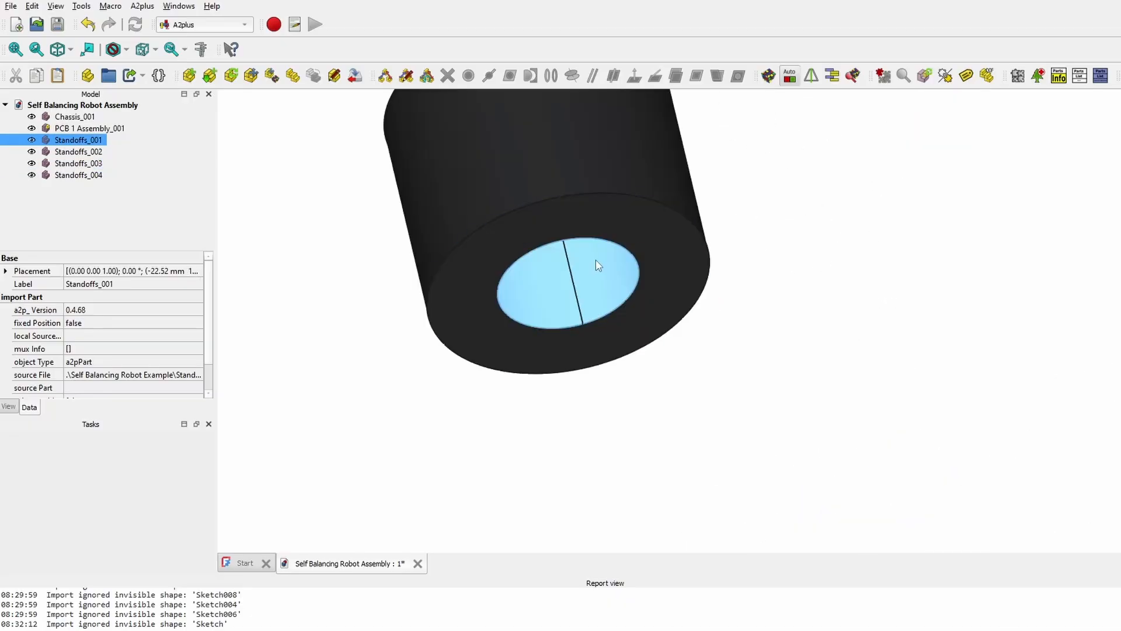
{"action": "scroll", "coordinate": [833, 350], "scroll_direction": "down", "scroll_amount": 8}
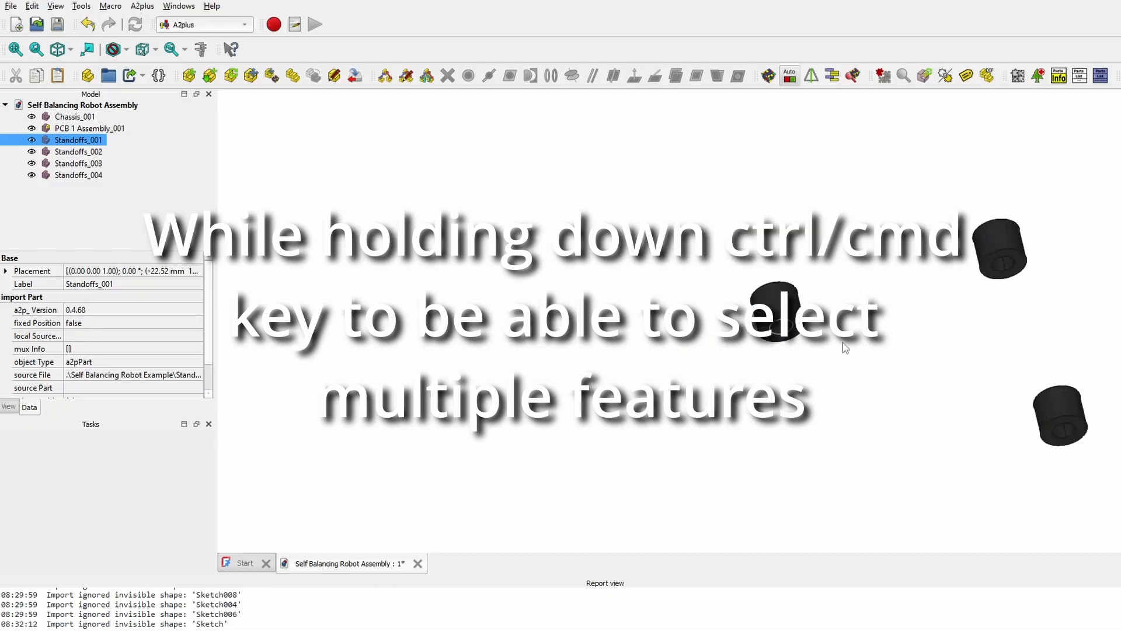
{"action": "middle_click_drag", "start_coordinate": [876, 354], "coordinate": [742, 407]}
{"action": "scroll", "coordinate": [828, 270], "scroll_direction": "up", "scroll_amount": 8}
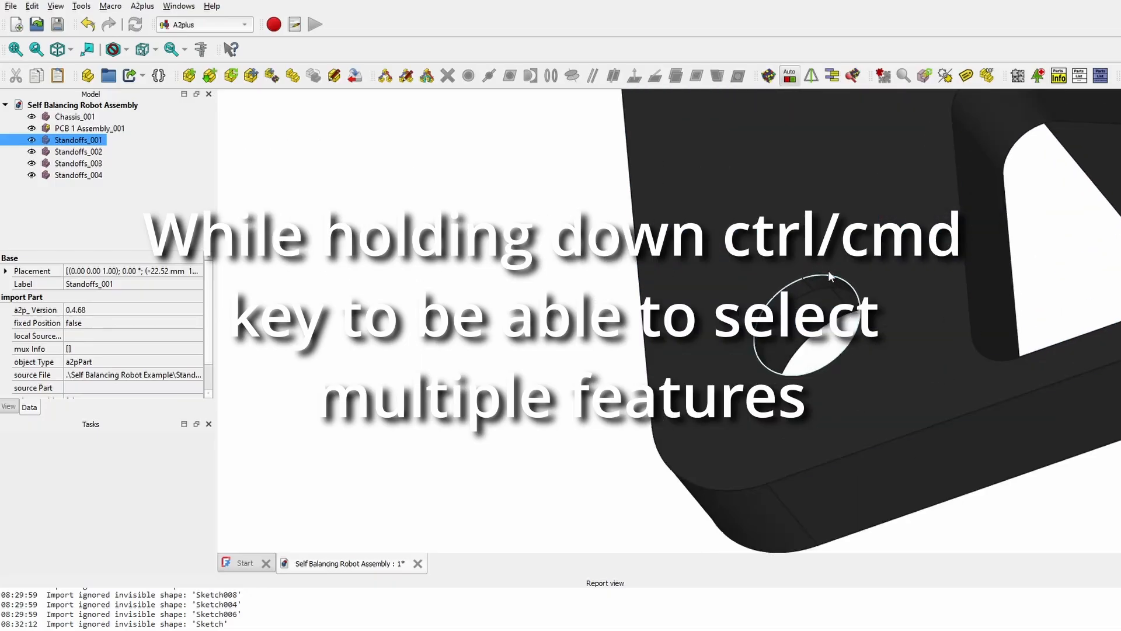
{"action": "left_click", "coordinate": [828, 272], "text": "ctrl"}
{"action": "scroll", "coordinate": [822, 272], "scroll_direction": "down", "scroll_amount": 8}
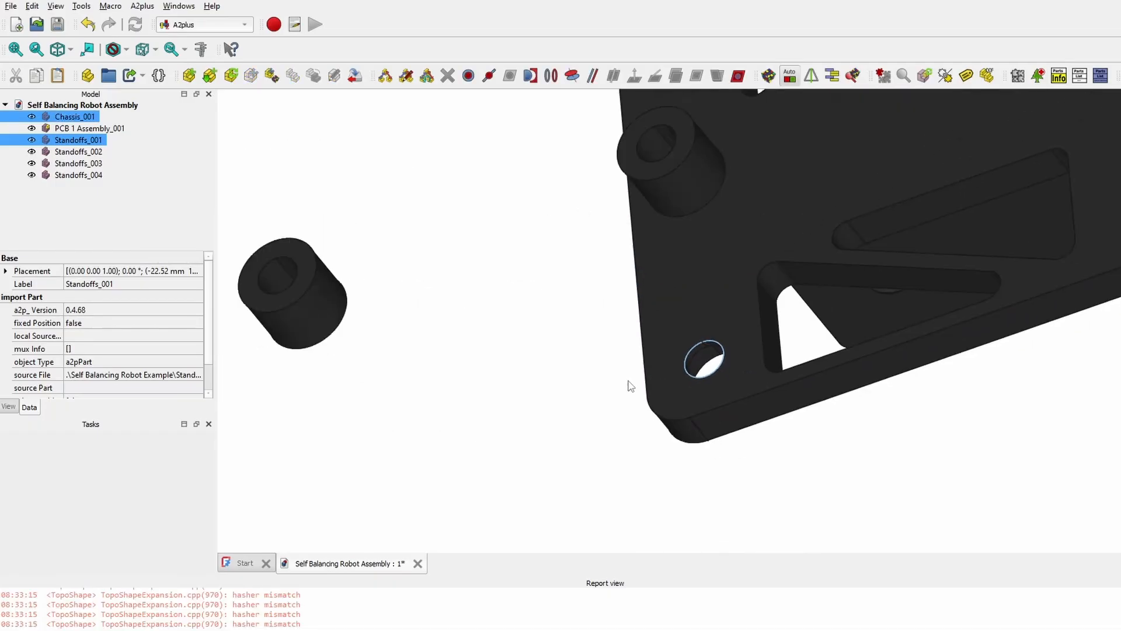
{"action": "scroll", "coordinate": [555, 401], "scroll_direction": "down", "scroll_amount": 1}
{"action": "middle_click_drag", "start_coordinate": [555, 401], "coordinate": [561, 307]}
{"action": "middle_click_drag", "start_coordinate": [670, 430], "coordinate": [696, 214]}
{"action": "middle_click_drag", "start_coordinate": [682, 343], "coordinate": [665, 175]}
{"action": "middle_click_drag", "start_coordinate": [664, 175], "coordinate": [649, 345]}
{"action": "scroll", "coordinate": [574, 245], "scroll_direction": "down", "scroll_amount": 3}
{"action": "middle_click_drag", "start_coordinate": [574, 295], "coordinate": [578, 313]}
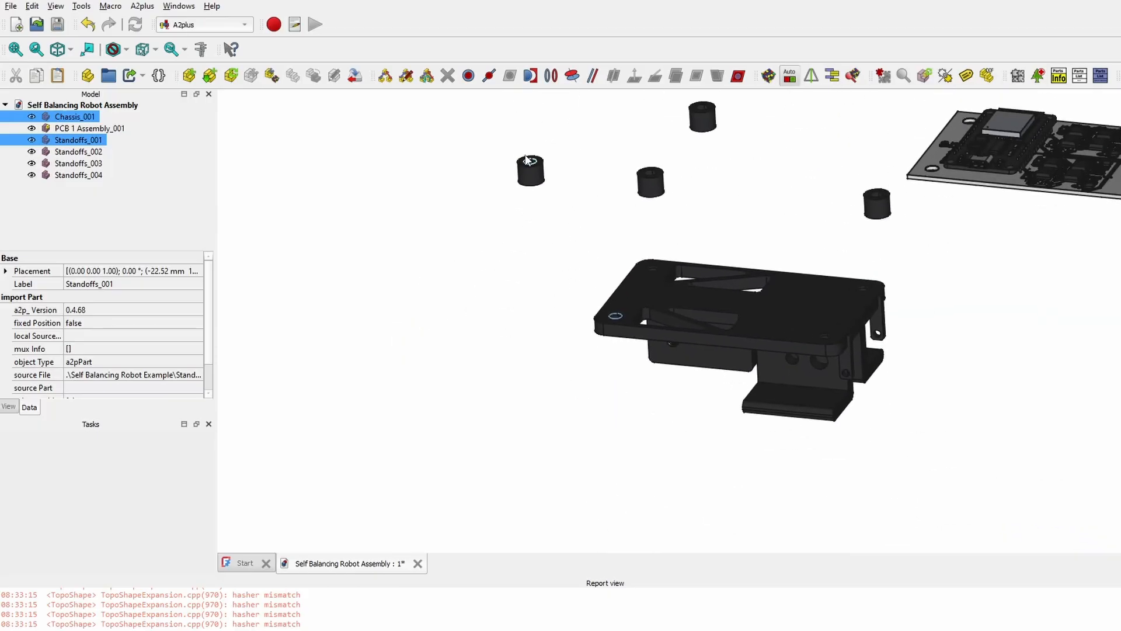
{"action": "scroll", "coordinate": [614, 314], "scroll_direction": "up", "scroll_amount": 5}
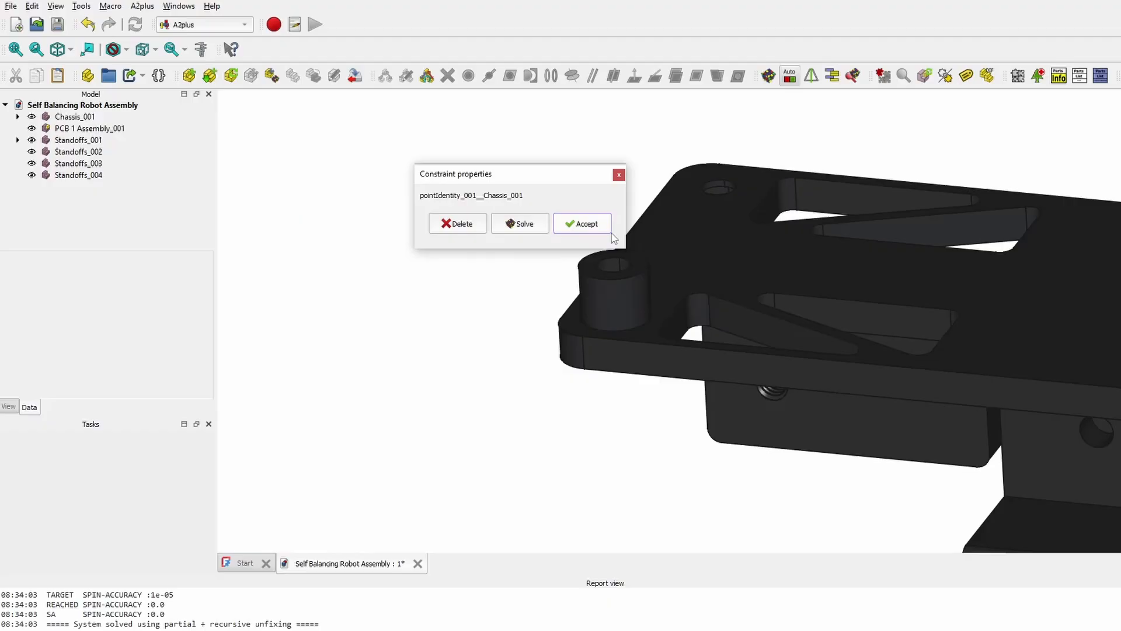
{"action": "left_click", "coordinate": [609, 231]}
- Constrain the remaining standoffs onto the other chassis mounting holes the same way
{"action": "scroll", "coordinate": [571, 345], "scroll_direction": "down", "scroll_amount": 5}
{"action": "scroll", "coordinate": [603, 210], "scroll_direction": "up", "scroll_amount": 4}
{"action": "middle_click_drag", "start_coordinate": [721, 223], "coordinate": [583, 402]}
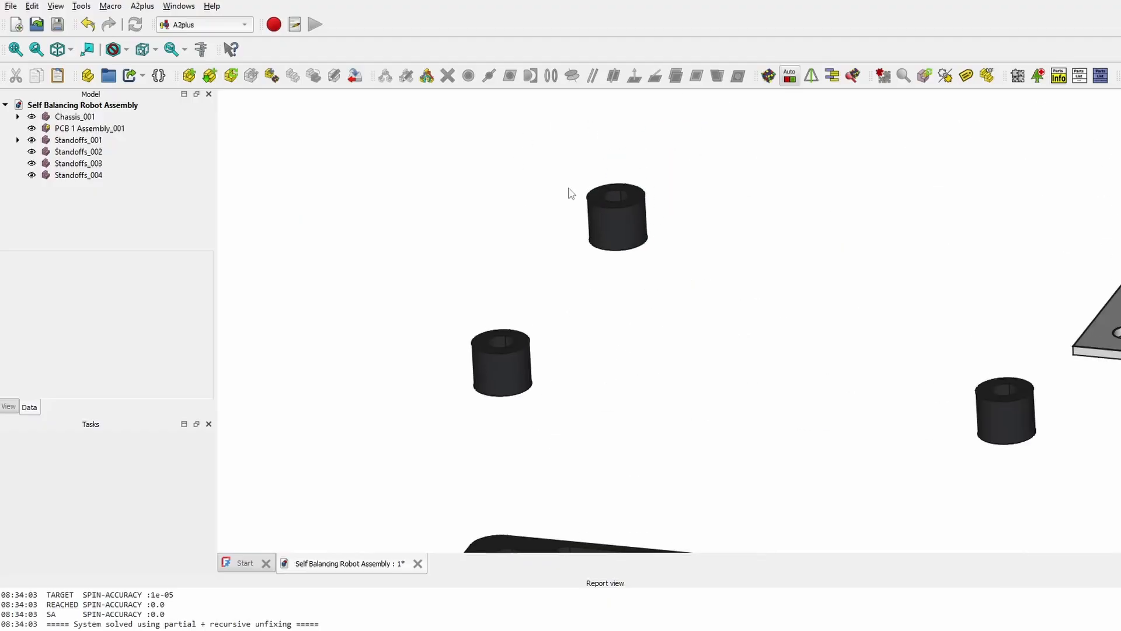
{"action": "middle_click_drag", "start_coordinate": [488, 324], "coordinate": [748, 247]}
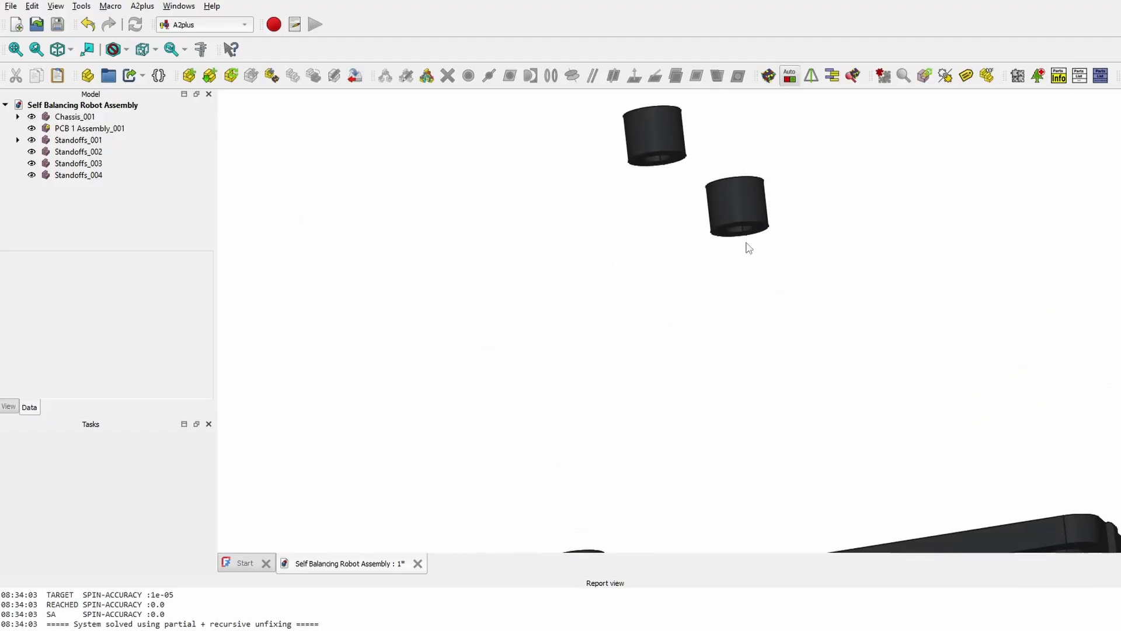
{"action": "left_click", "coordinate": [661, 168]}
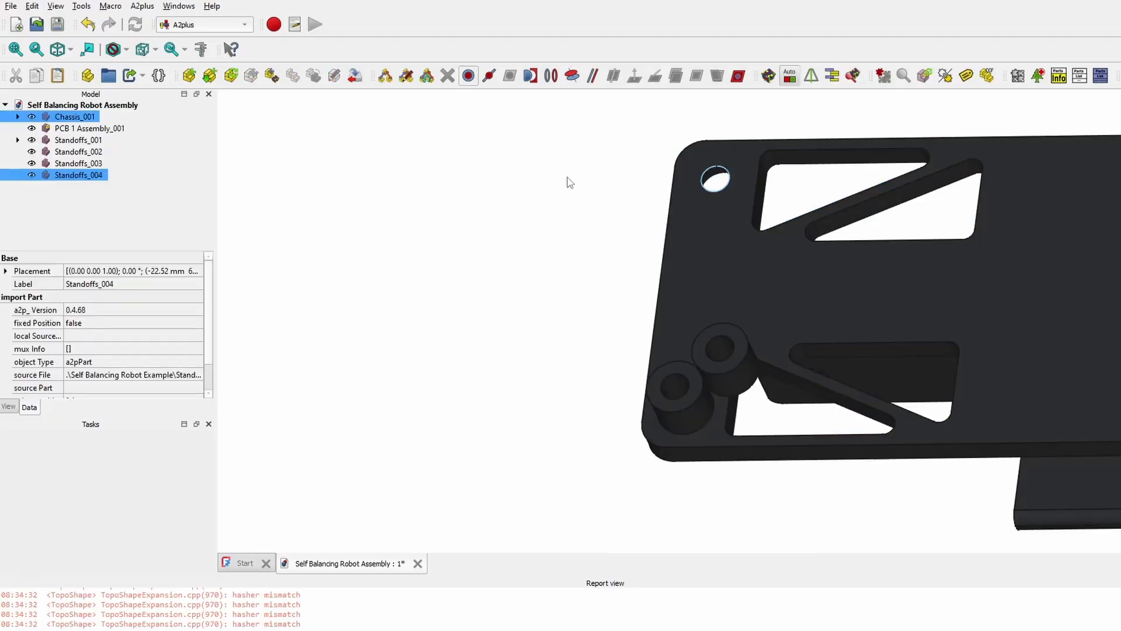
{"action": "left_click", "coordinate": [583, 223]}
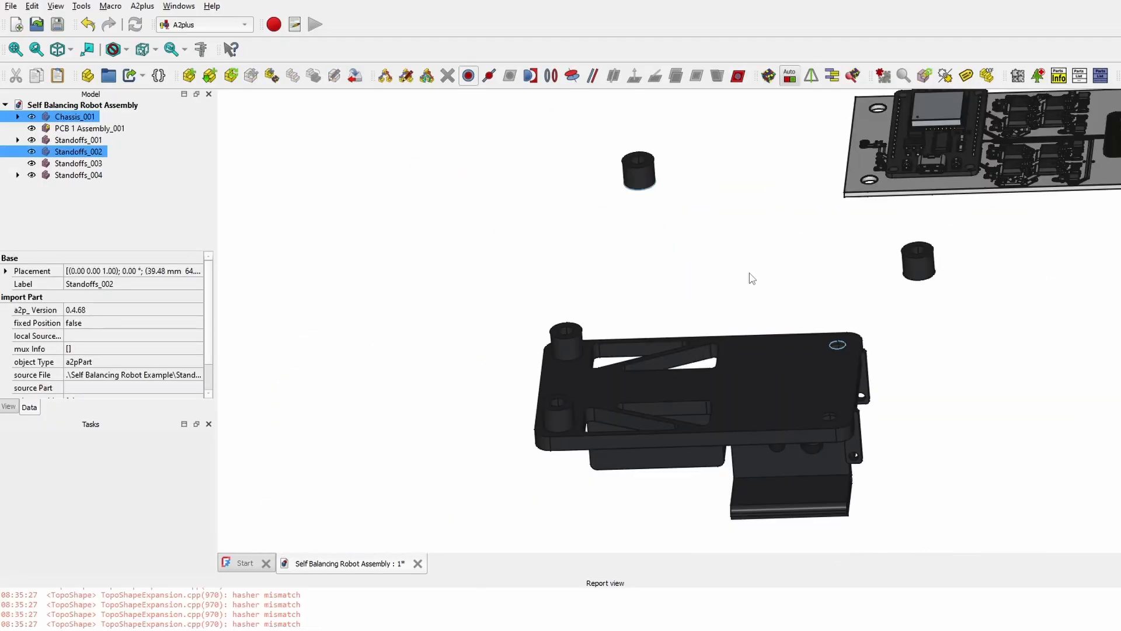
{"action": "left_click", "coordinate": [807, 301]}
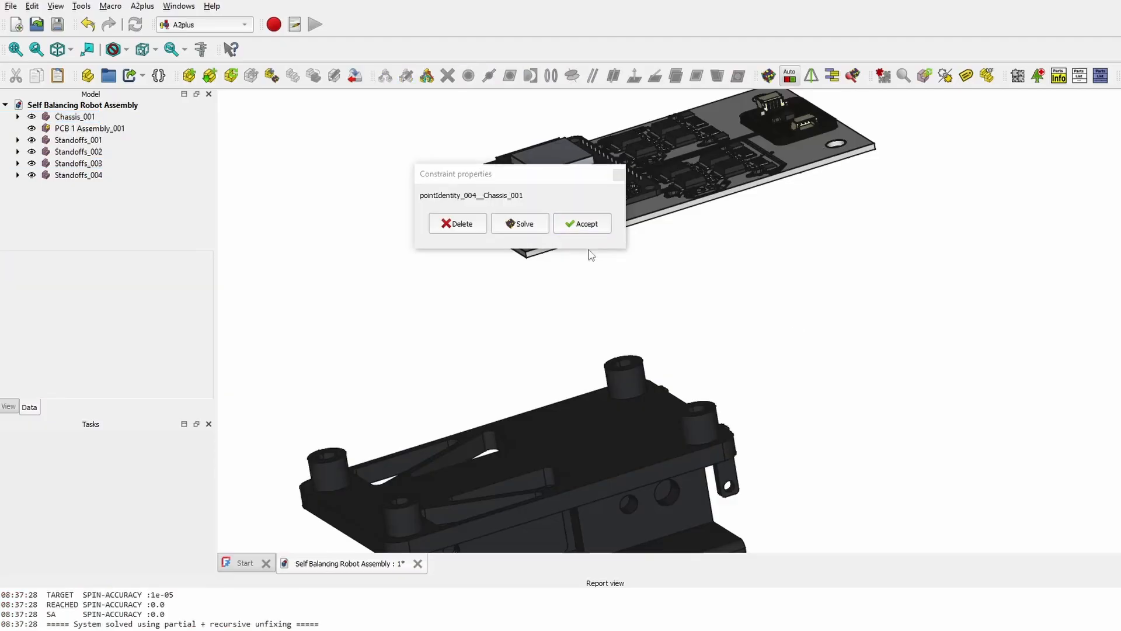
{"action": "left_click", "coordinate": [581, 223]}
{"action": "middle_click_drag", "start_coordinate": [581, 222], "coordinate": [756, 332]}
- Point-identity constrain a PCB mounting hole to Standoffs_001's top hole edge and accept
{"action": "scroll", "coordinate": [720, 335], "scroll_direction": "up", "scroll_amount": 4}
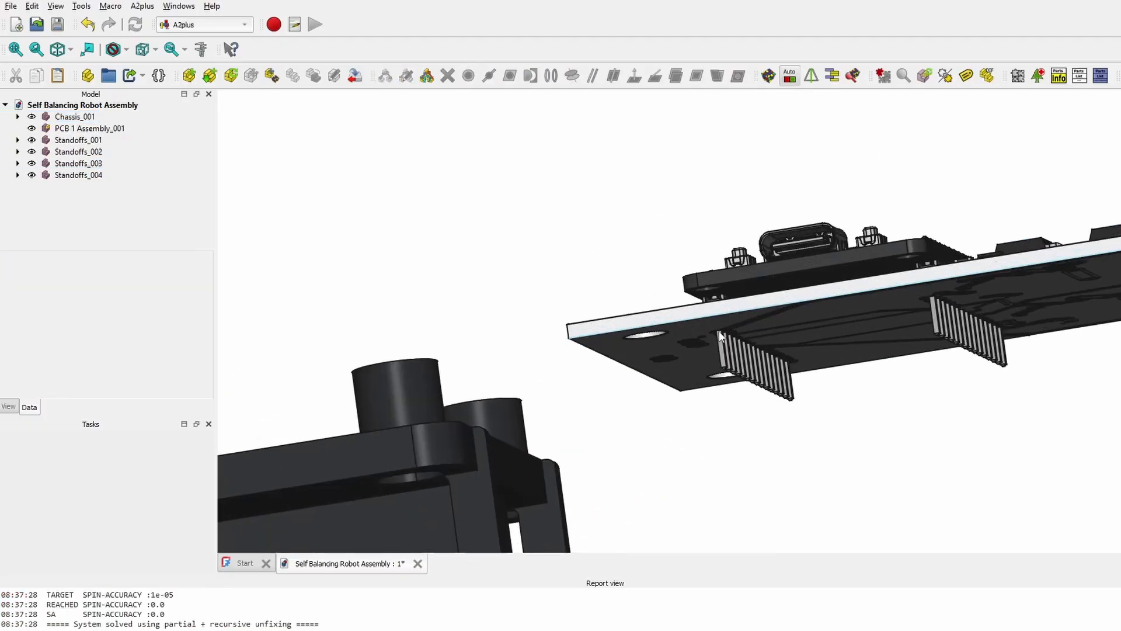
{"action": "scroll", "coordinate": [651, 331], "scroll_direction": "up", "scroll_amount": 10}
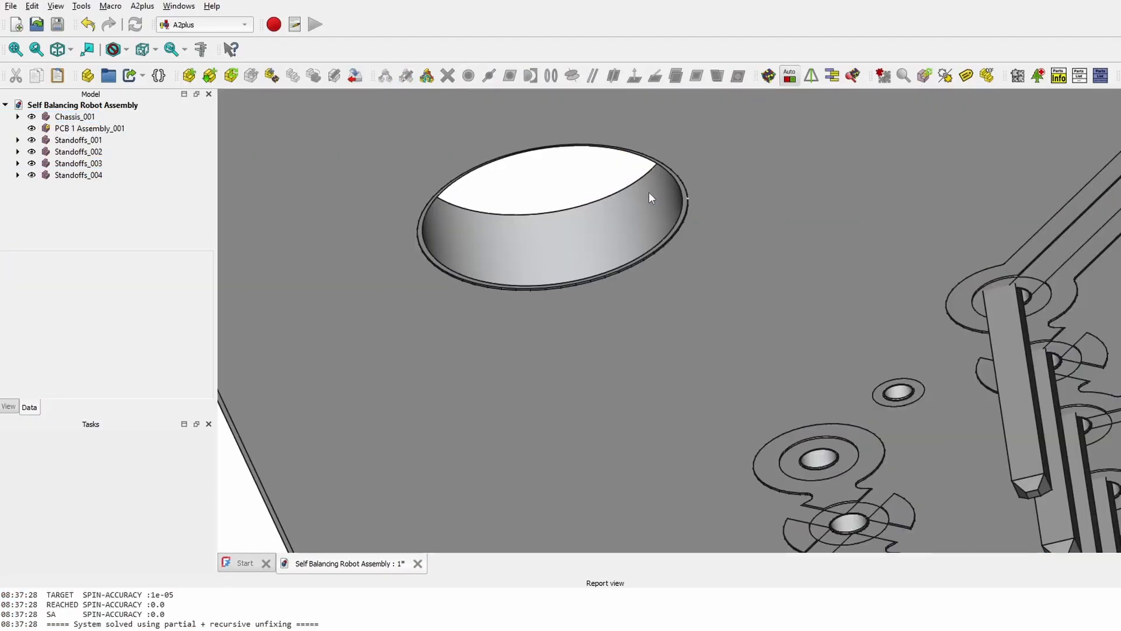
{"action": "scroll", "coordinate": [578, 233], "scroll_direction": "up", "scroll_amount": 5}
{"action": "left_click", "coordinate": [674, 369]}
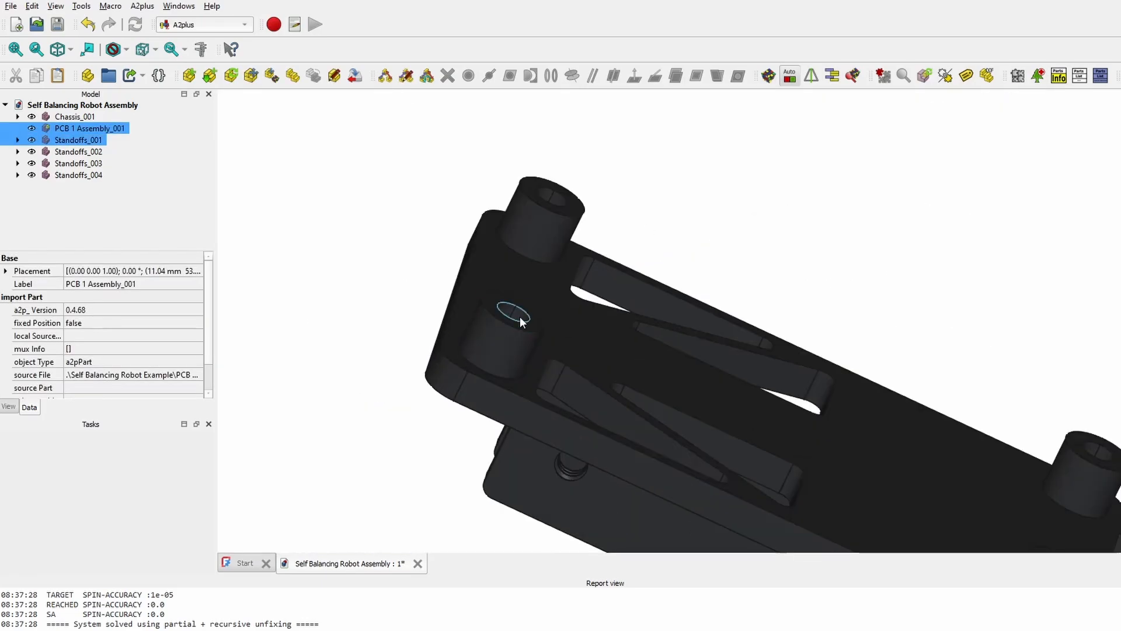
{"action": "left_click", "coordinate": [520, 316]}
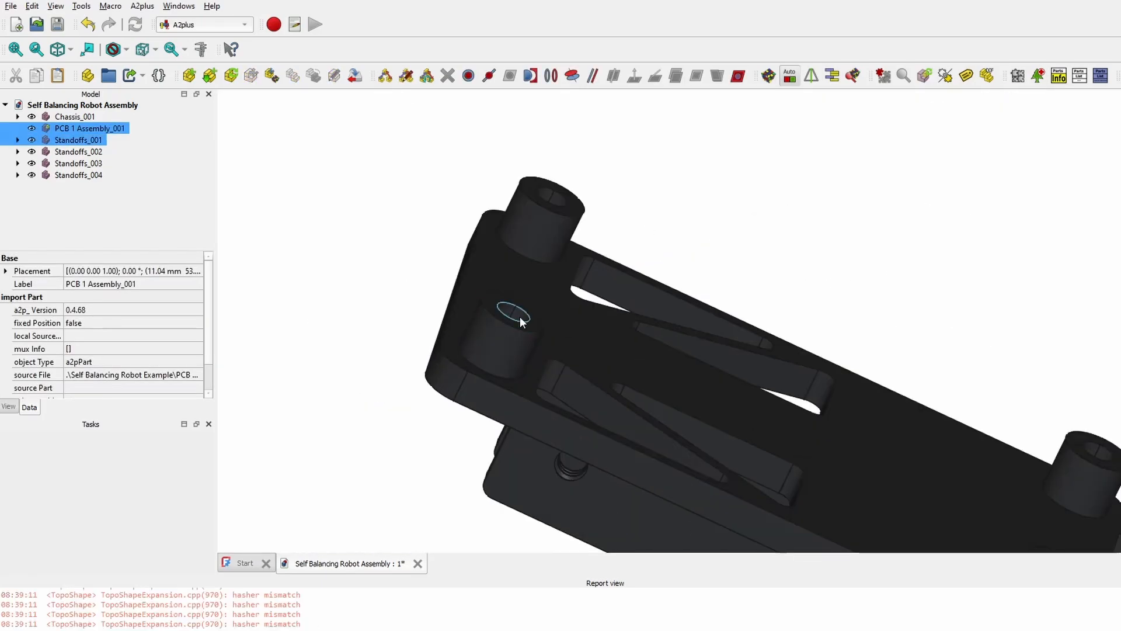
{"action": "left_click", "coordinate": [465, 81]}
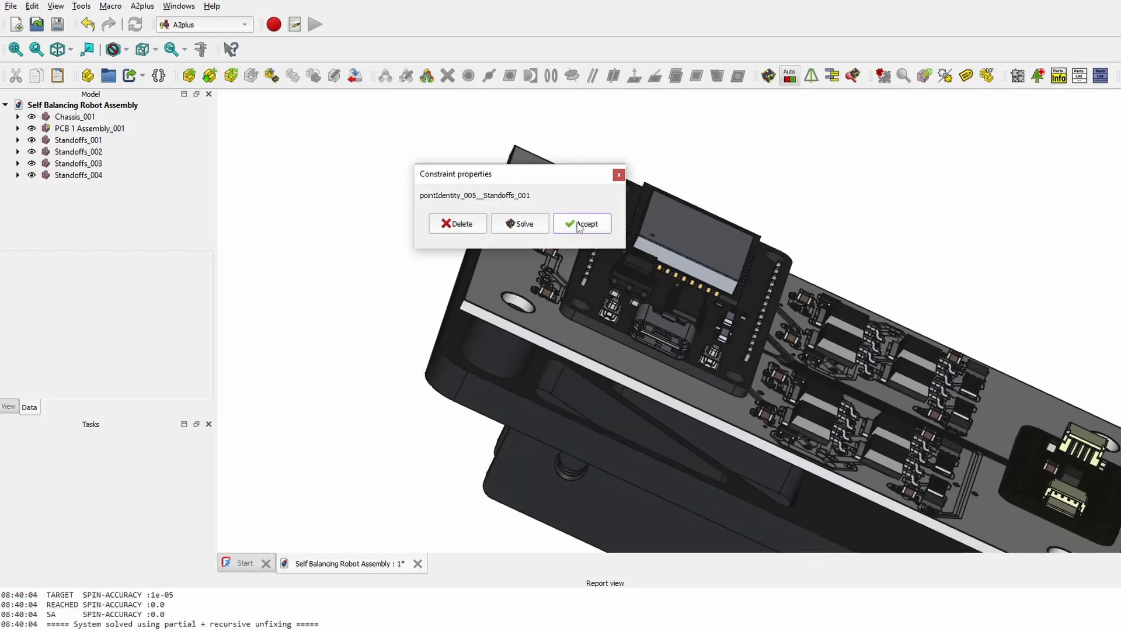
{"action": "left_click", "coordinate": [578, 227]}
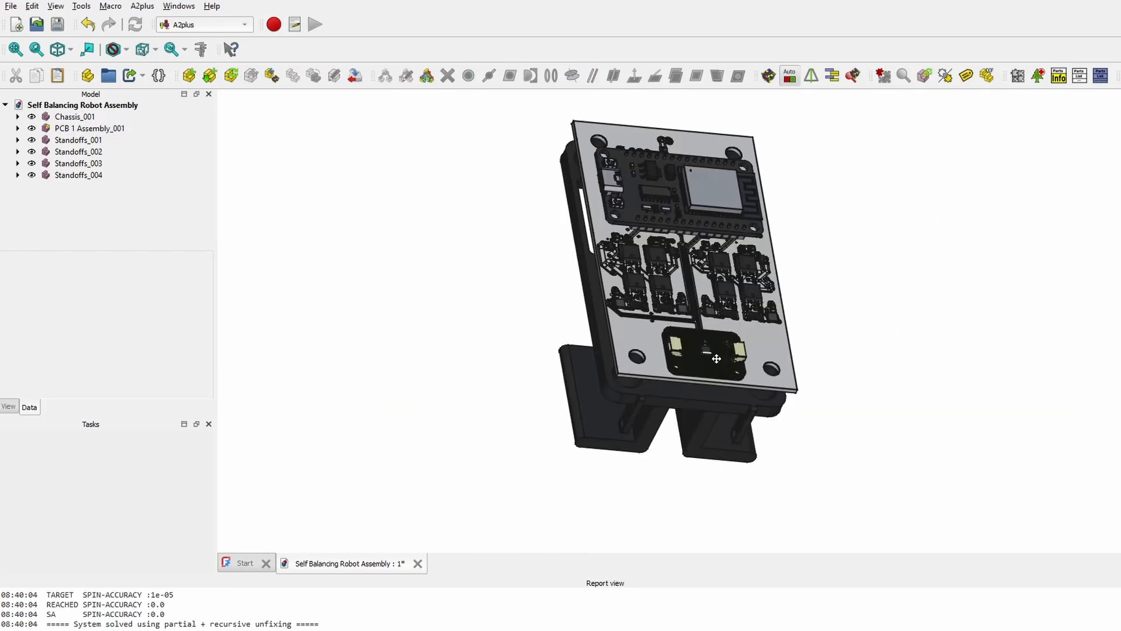
{"action": "middle_click_drag", "start_coordinate": [728, 368], "coordinate": [893, 350]}
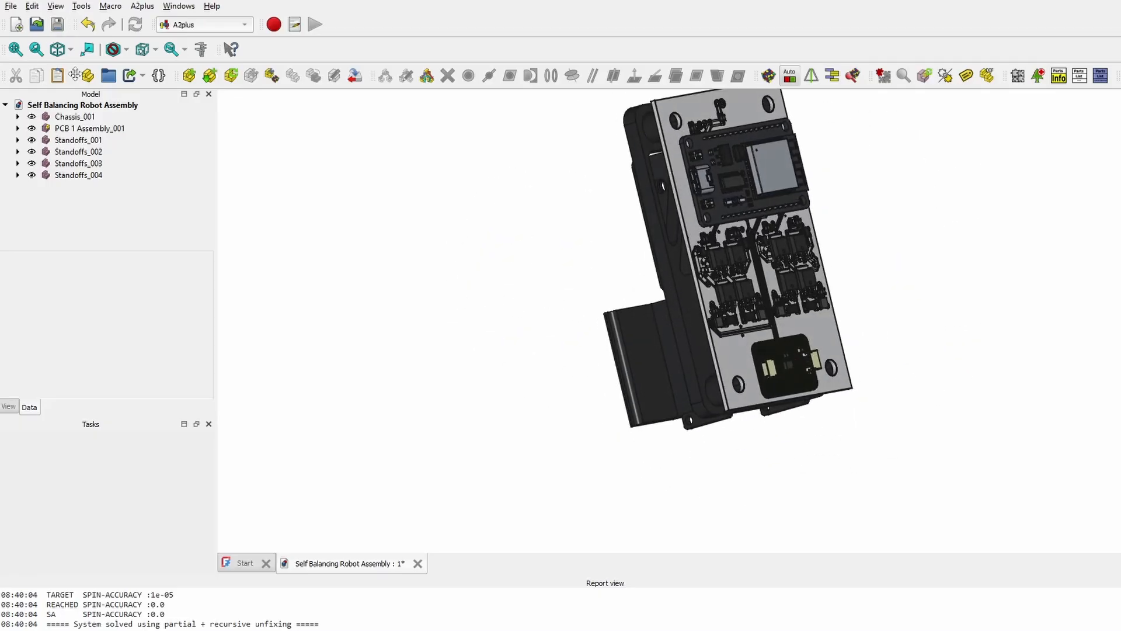
- Import TT Motor.FCStd into the robot assembly
{"action": "left_click", "coordinate": [181, 71]}
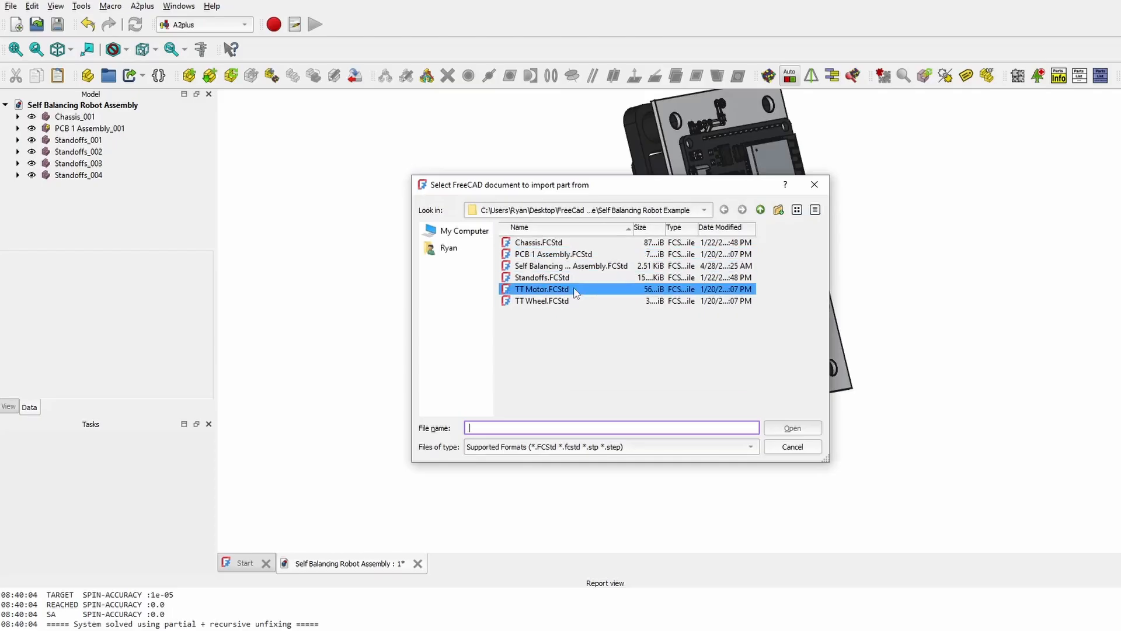
{"action": "left_click", "coordinate": [561, 289]}
{"action": "left_click", "coordinate": [790, 427]}
{"action": "middle_click_drag", "start_coordinate": [548, 260], "coordinate": [611, 342]}
- Rotate TT Motor_001 through three 90° turns with the Transform dragger
{"action": "double_click", "coordinate": [82, 187]}
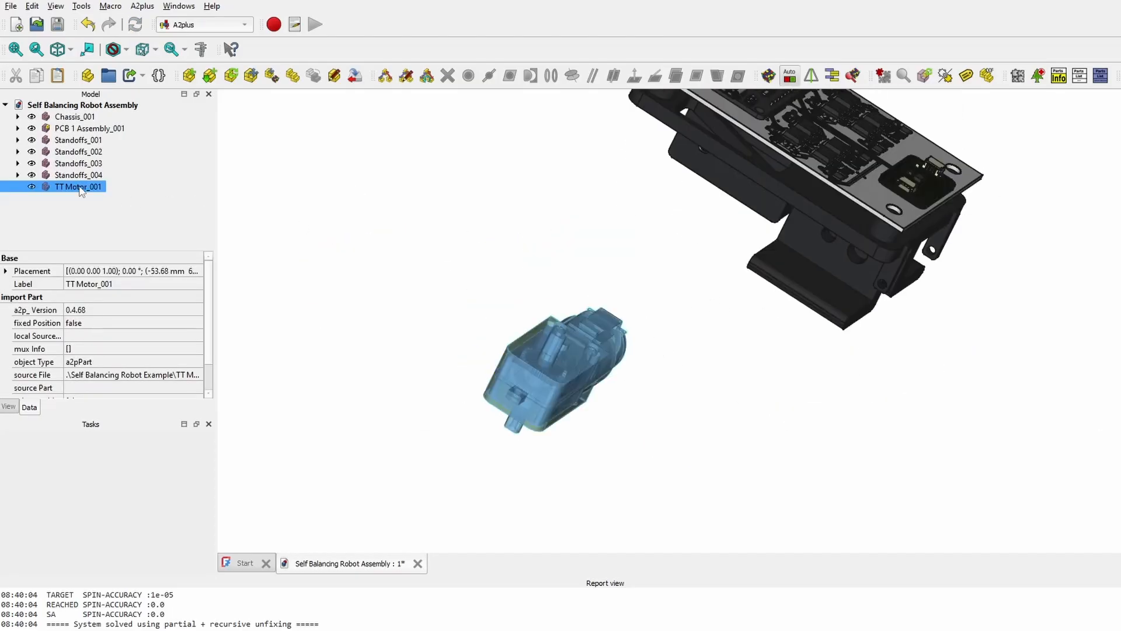
{"action": "middle_click_drag", "start_coordinate": [434, 265], "coordinate": [432, 290]}
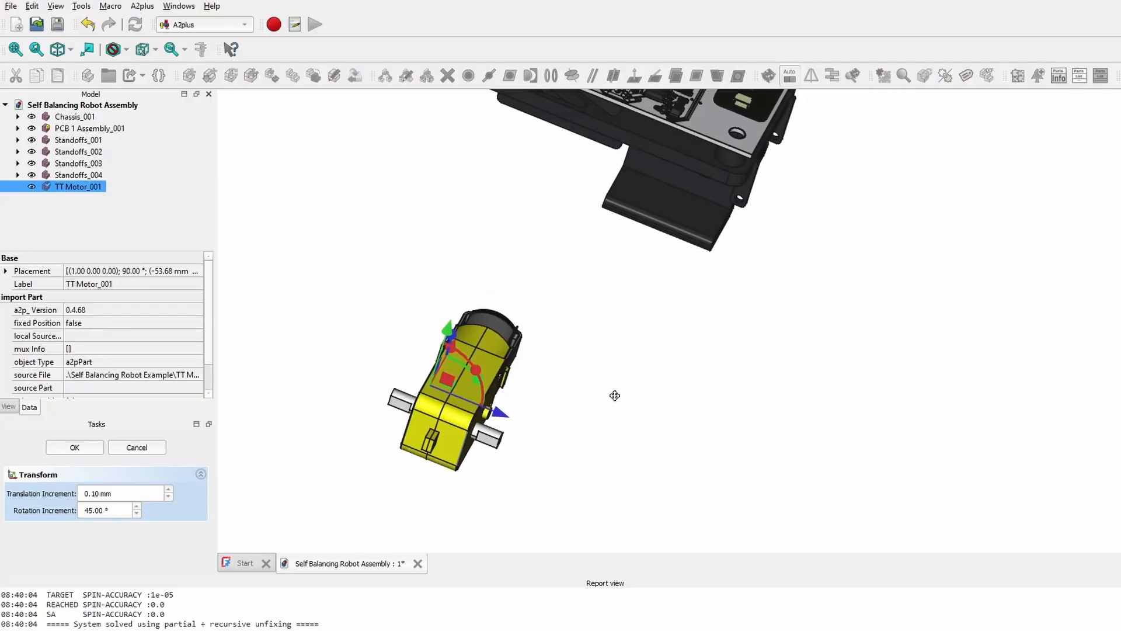
{"action": "middle_click_drag", "start_coordinate": [613, 395], "coordinate": [581, 287]}
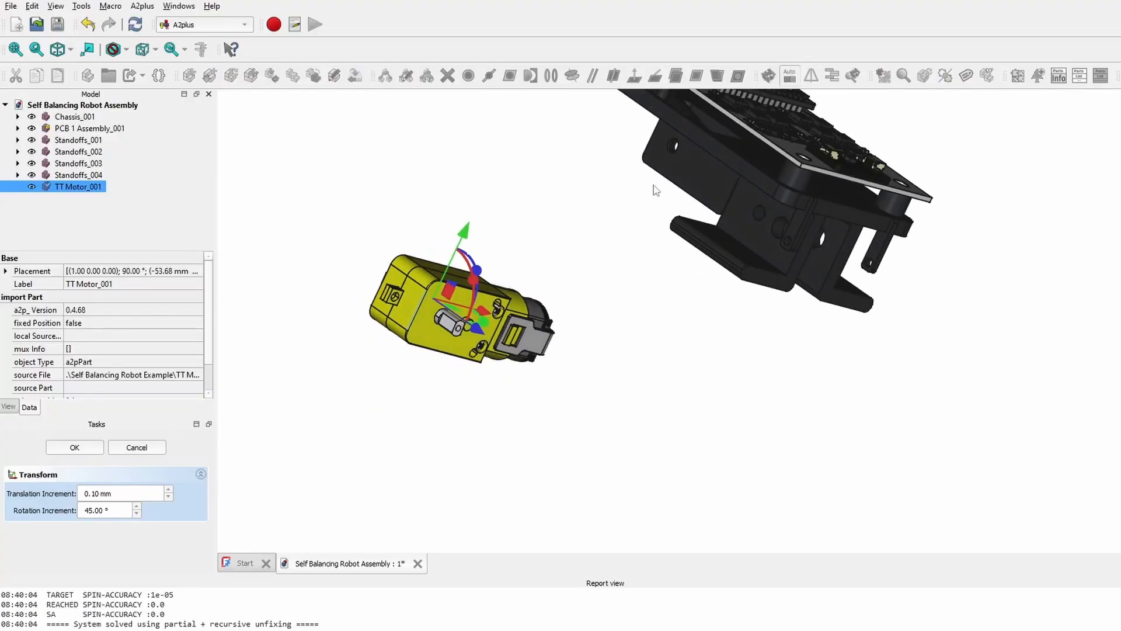
{"action": "middle_click_drag", "start_coordinate": [647, 325], "coordinate": [648, 409]}
{"action": "left_click_drag", "start_coordinate": [532, 333], "coordinate": [474, 291]}
{"action": "middle_click_drag", "start_coordinate": [753, 385], "coordinate": [631, 321]}
{"action": "left_click_drag", "start_coordinate": [479, 254], "coordinate": [505, 325]}
{"action": "middle_click_drag", "start_coordinate": [655, 363], "coordinate": [770, 305]}
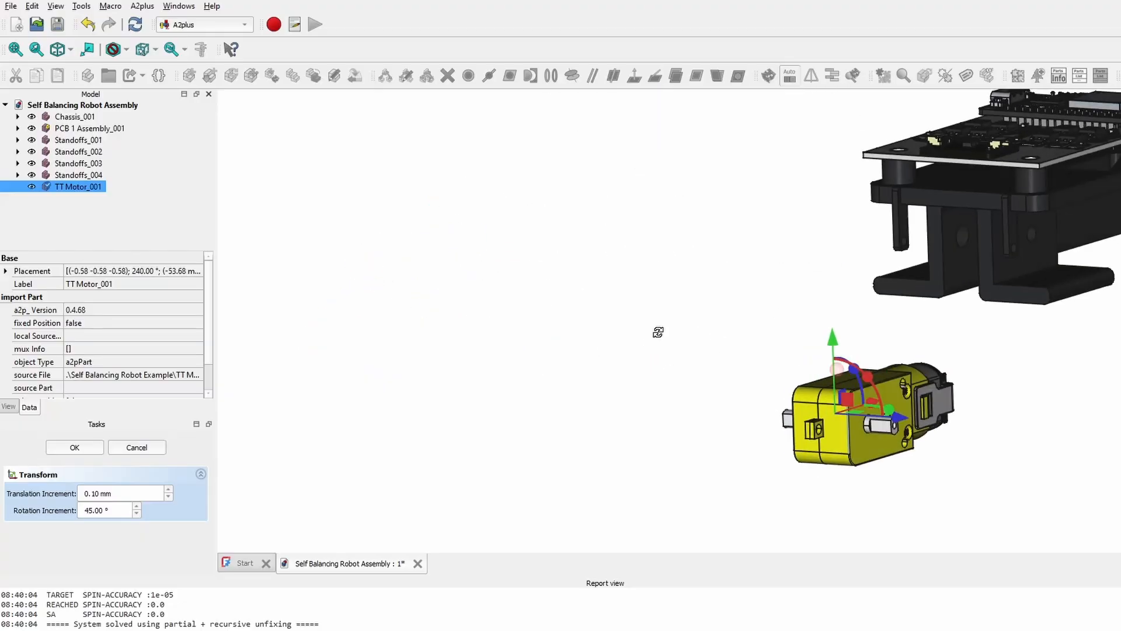
{"action": "middle_click_drag", "start_coordinate": [658, 333], "coordinate": [701, 341]}
- Lift the motor up toward the board and slide it left under the chassis
{"action": "left_click_drag", "start_coordinate": [858, 348], "coordinate": [847, 142]}
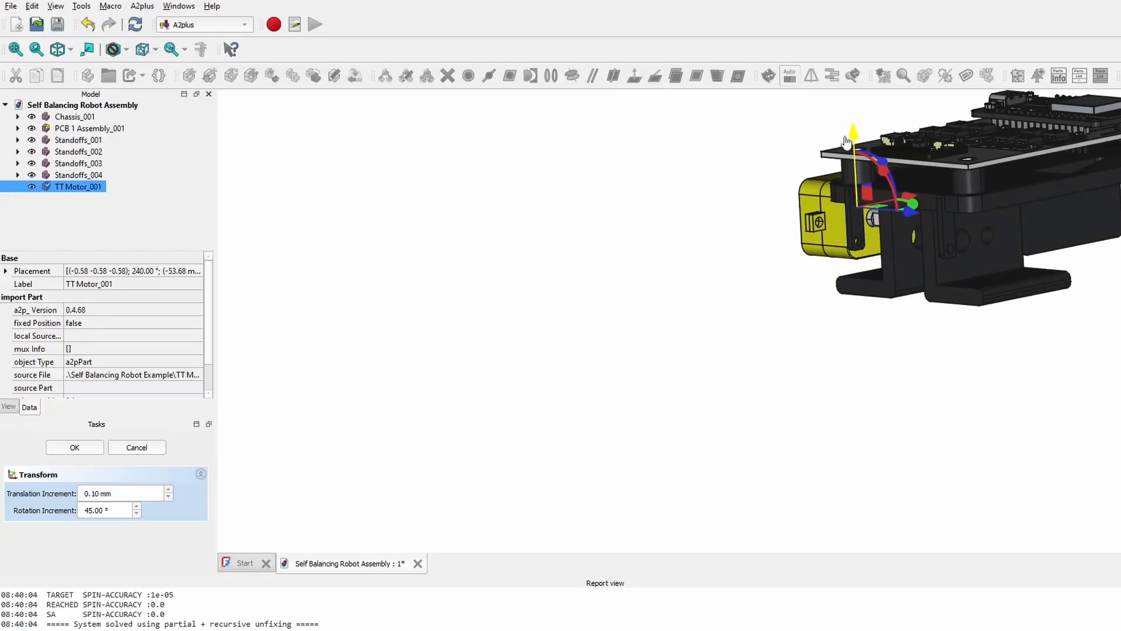
{"action": "left_click_drag", "start_coordinate": [911, 201], "coordinate": [750, 234]}
{"action": "middle_click_drag", "start_coordinate": [694, 327], "coordinate": [858, 336]}
{"action": "scroll", "coordinate": [776, 267], "scroll_direction": "up", "scroll_amount": 4}
{"action": "middle_click_drag", "start_coordinate": [658, 234], "coordinate": [721, 294]}
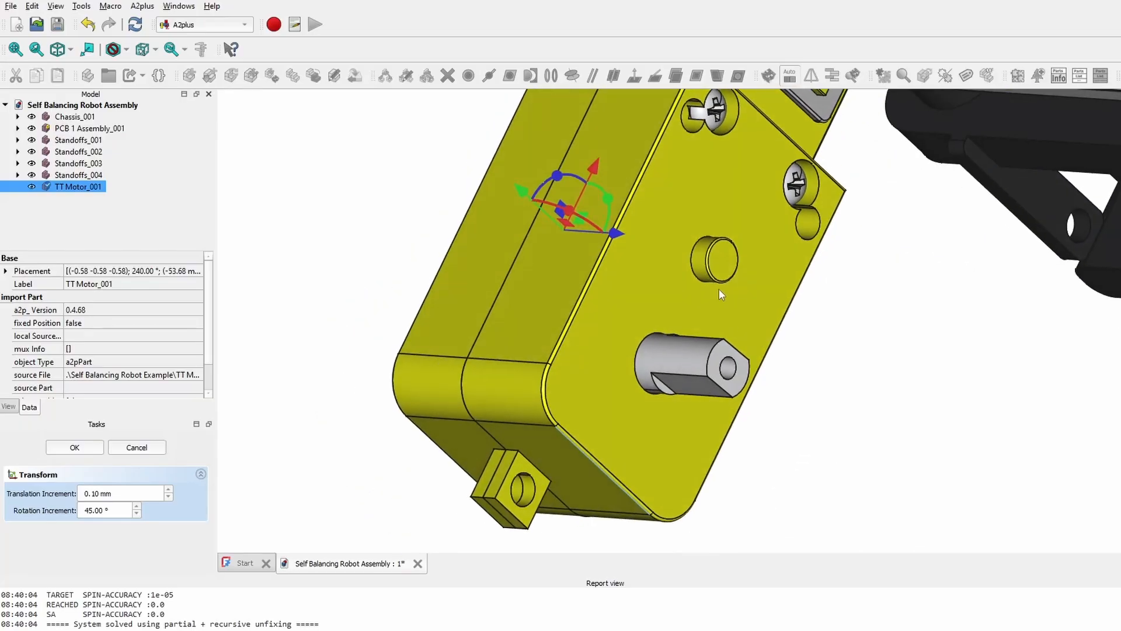
{"action": "middle_click_drag", "start_coordinate": [822, 272], "coordinate": [661, 369]}
{"action": "scroll", "coordinate": [526, 257], "scroll_direction": "down", "scroll_amount": 5}
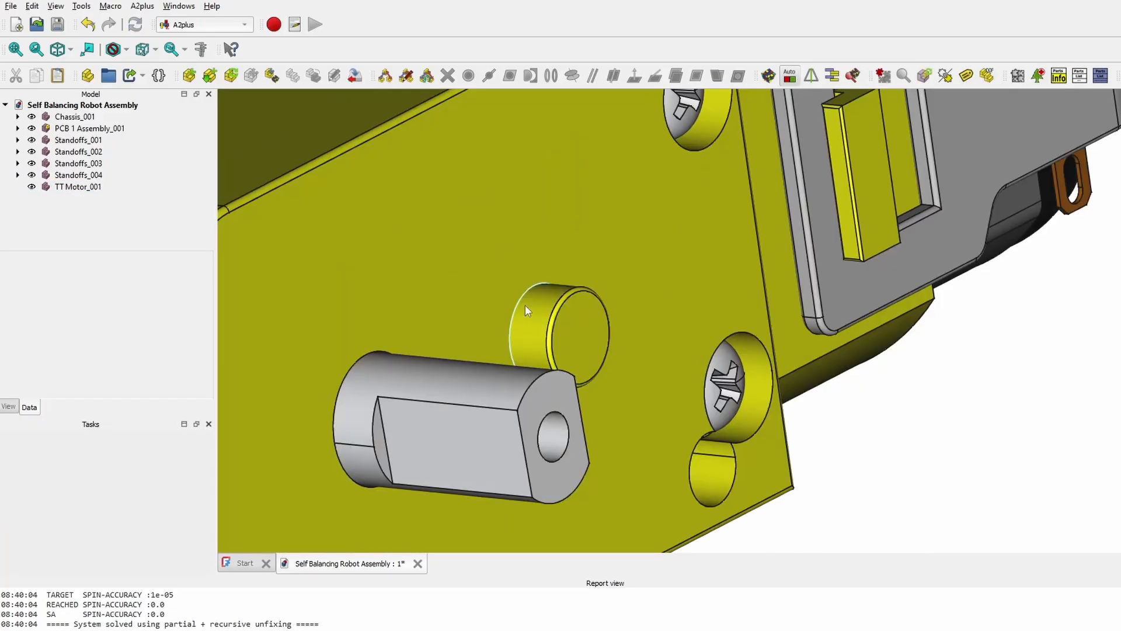
- Point-identity constrain the motor's peg edge to the matching chassis hole and inspect the bracket fit
{"action": "left_click", "coordinate": [526, 305]}
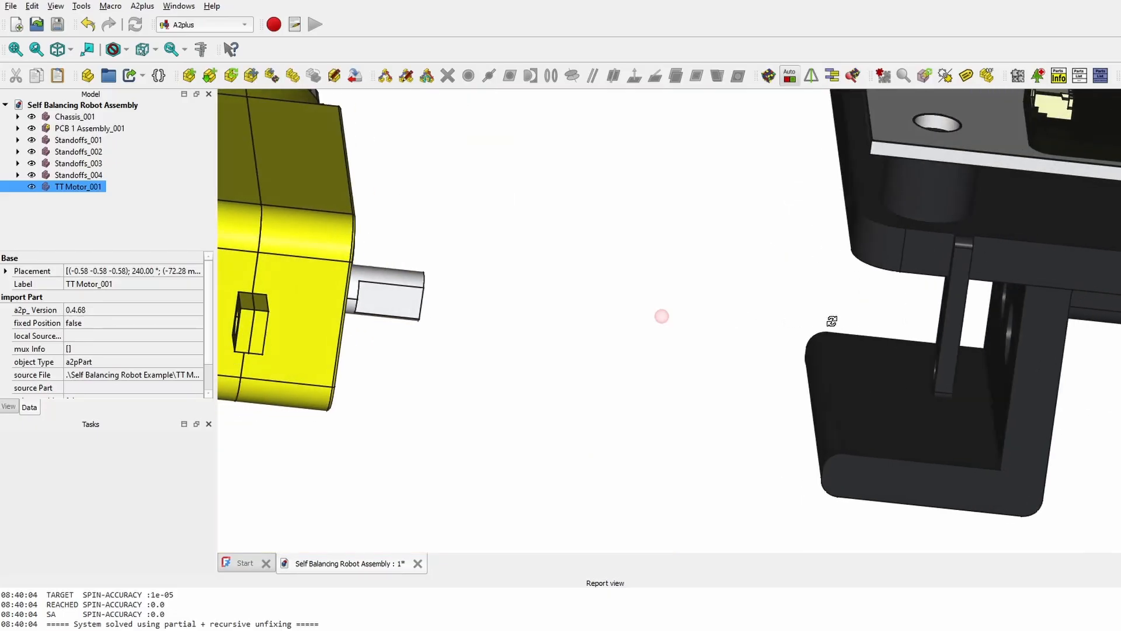
{"action": "middle_click_drag", "start_coordinate": [833, 321], "coordinate": [822, 246]}
{"action": "scroll", "coordinate": [822, 246], "scroll_direction": "up", "scroll_amount": 2}
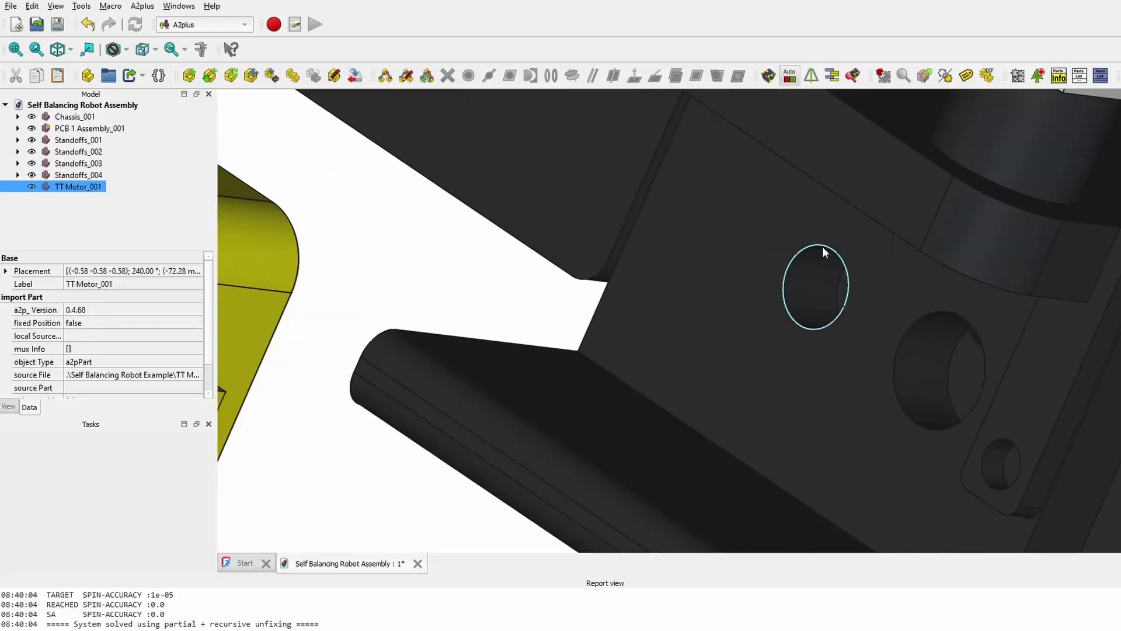
{"action": "left_click", "coordinate": [821, 247], "text": "ctrl"}
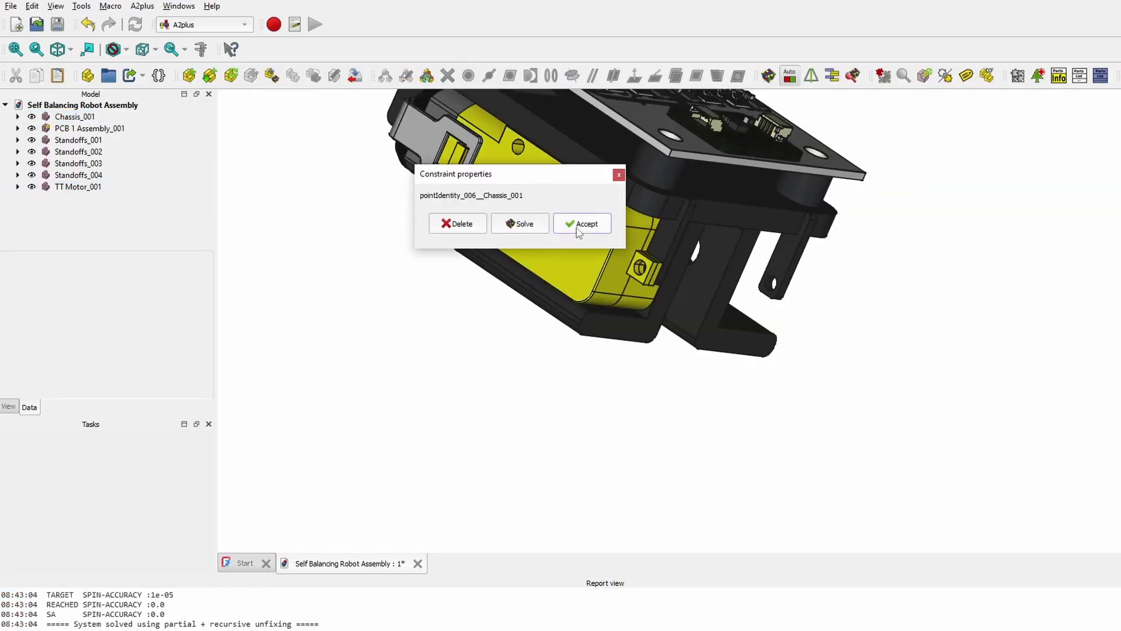
{"action": "middle_click_drag", "start_coordinate": [644, 351], "coordinate": [701, 435]}
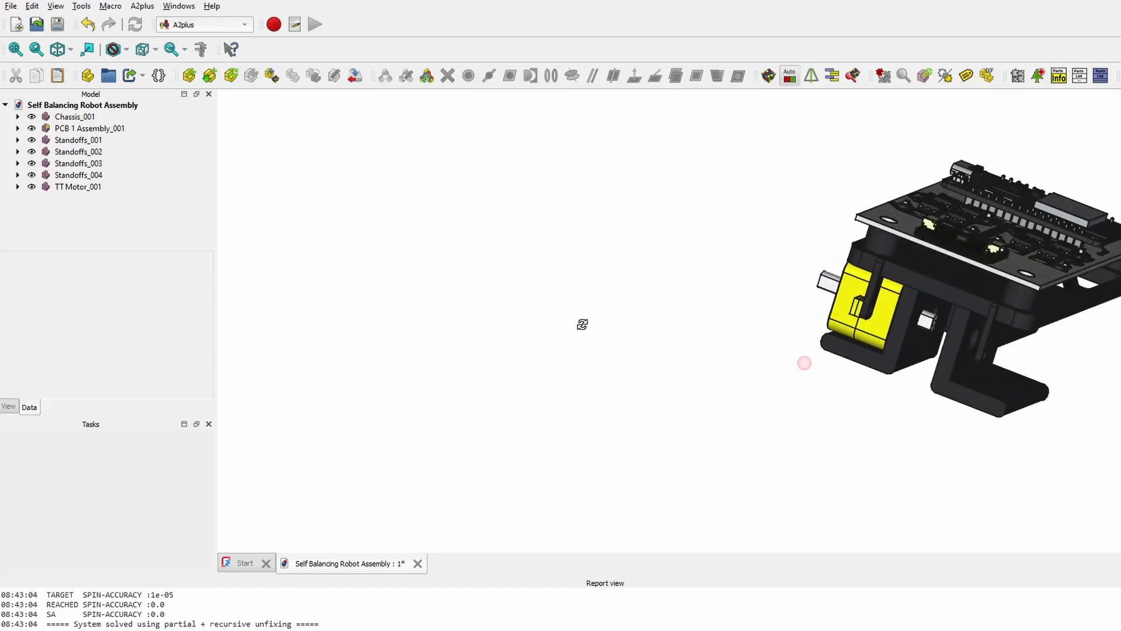
{"action": "scroll", "coordinate": [701, 435], "scroll_direction": "down", "scroll_amount": 1}
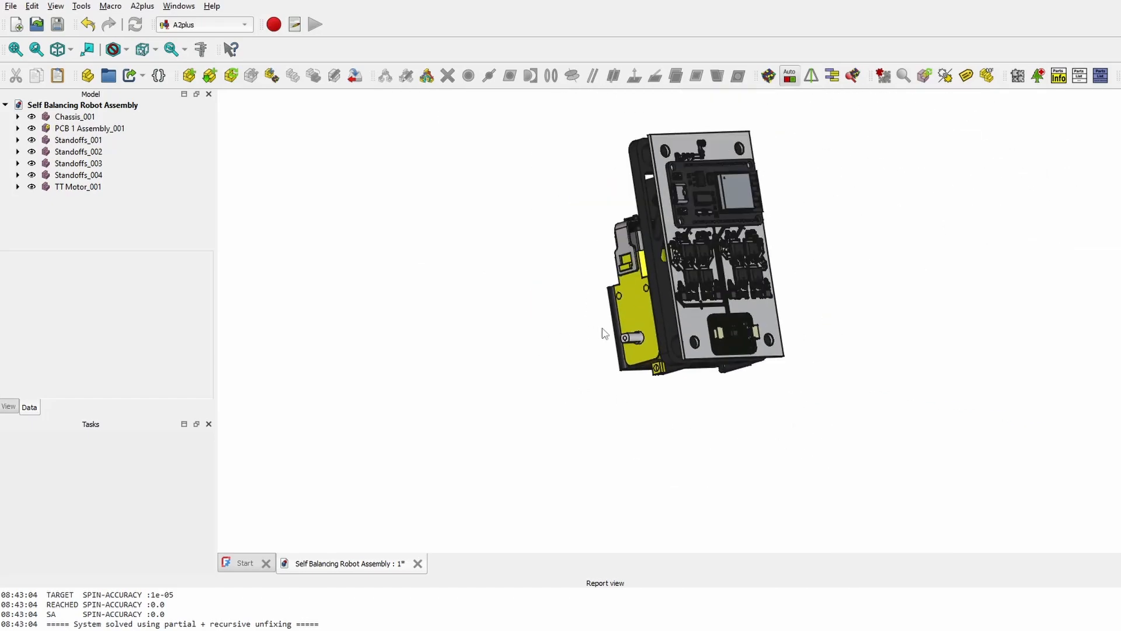
{"action": "scroll", "coordinate": [661, 350], "scroll_direction": "up", "scroll_amount": 2}
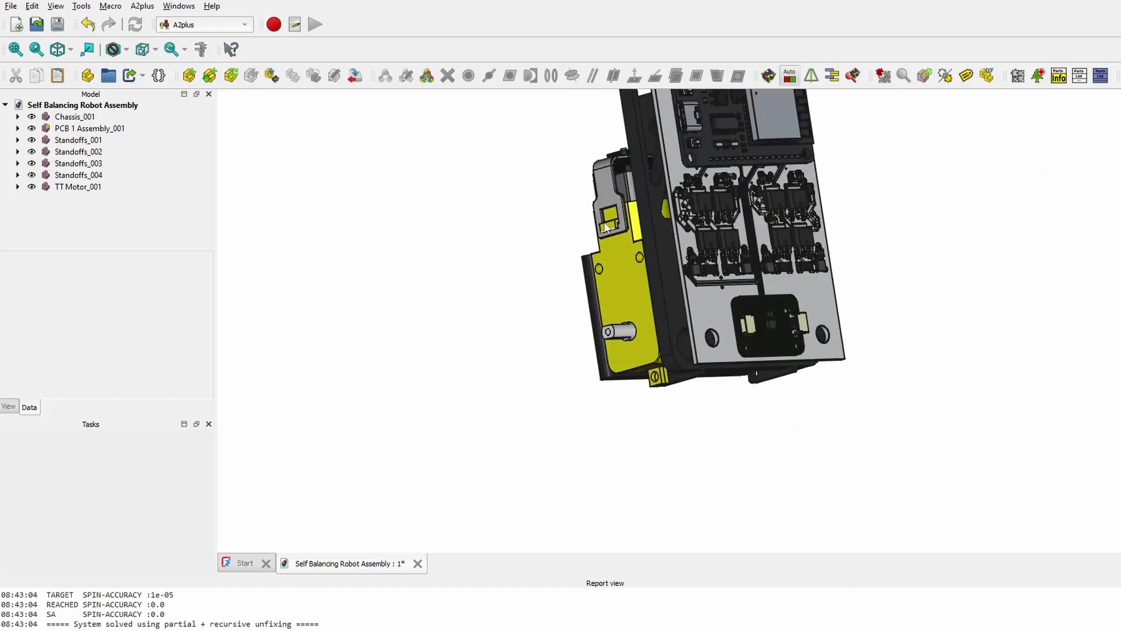
{"action": "middle_click_drag", "start_coordinate": [701, 431], "coordinate": [955, 384]}
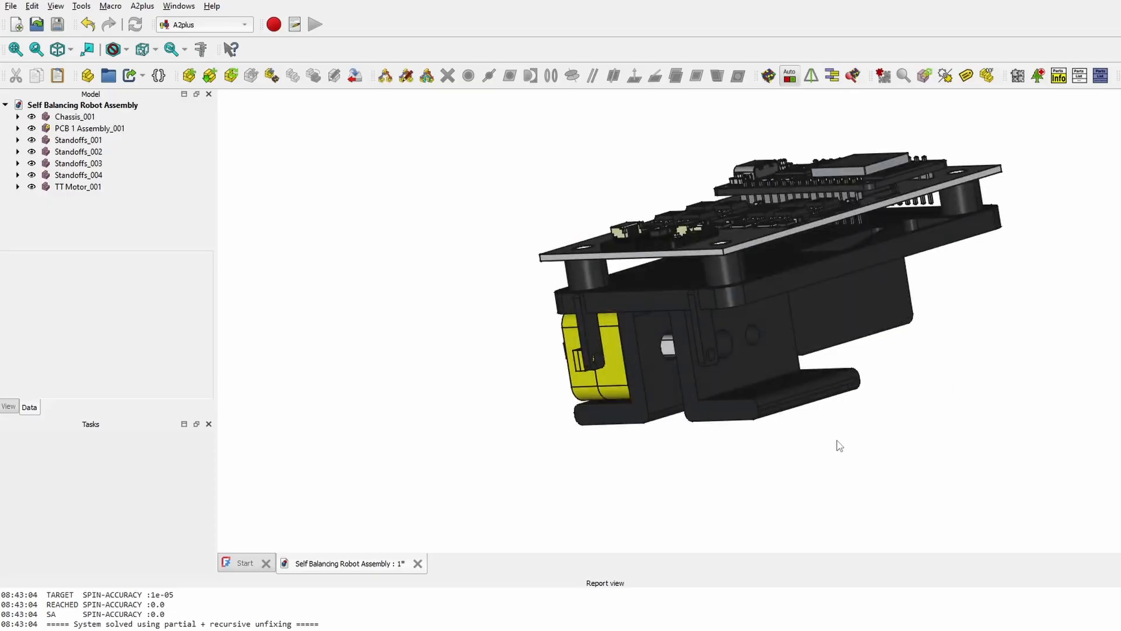
{"action": "scroll", "coordinate": [755, 315], "scroll_direction": "up", "scroll_amount": 3}
{"action": "scroll", "coordinate": [543, 298], "scroll_direction": "up", "scroll_amount": 1}
{"action": "middle_click_drag", "start_coordinate": [540, 299], "coordinate": [797, 302]}
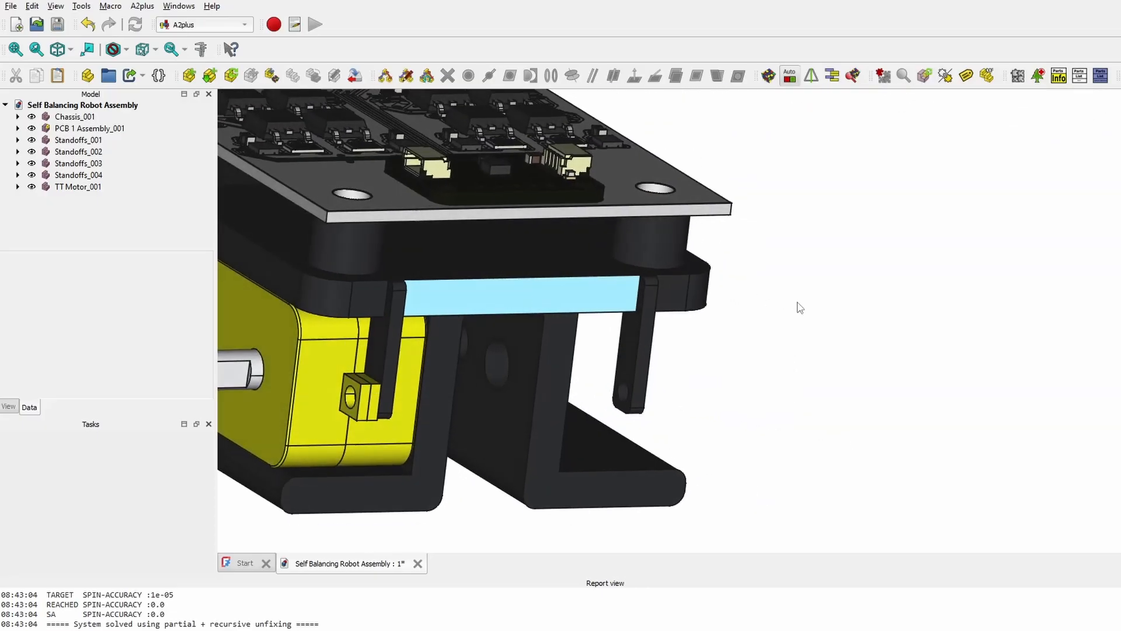
{"action": "scroll", "coordinate": [653, 278], "scroll_direction": "down", "scroll_amount": 1}
- Open the Chassis part file and recompute the document
{"action": "left_click", "coordinate": [43, 21]}
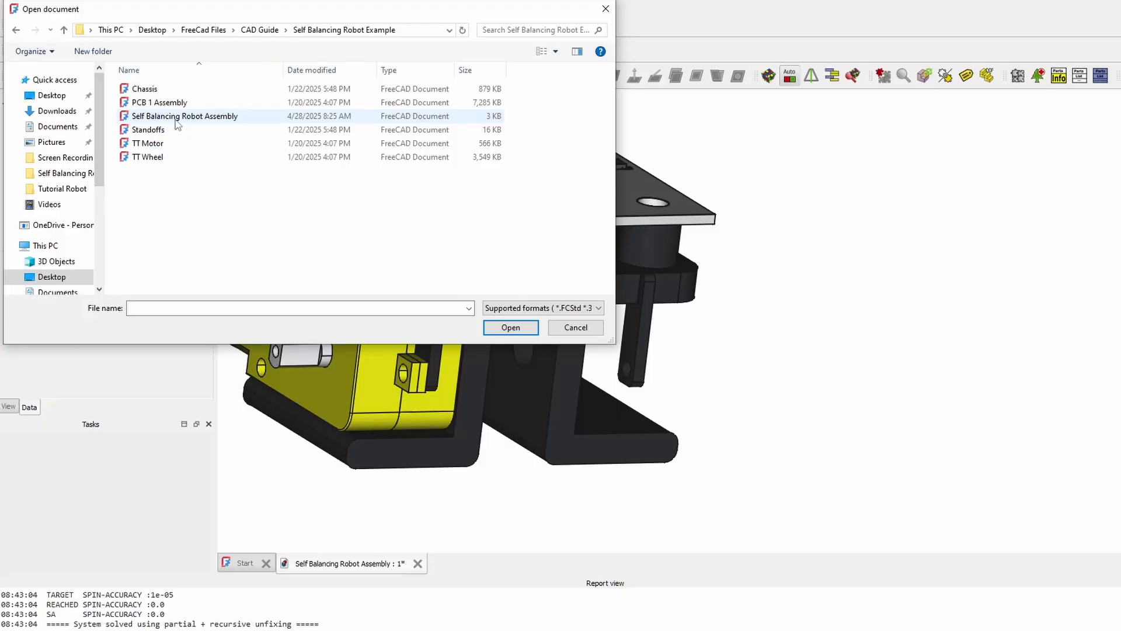
{"action": "double_click", "coordinate": [145, 89]}
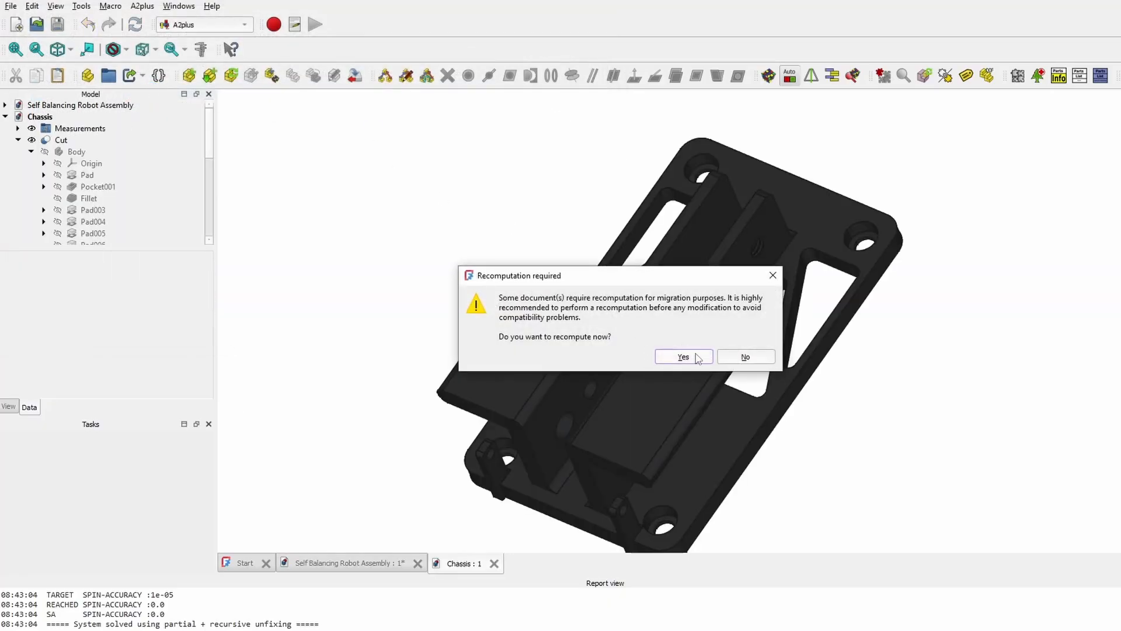
{"action": "left_click", "coordinate": [683, 356]}
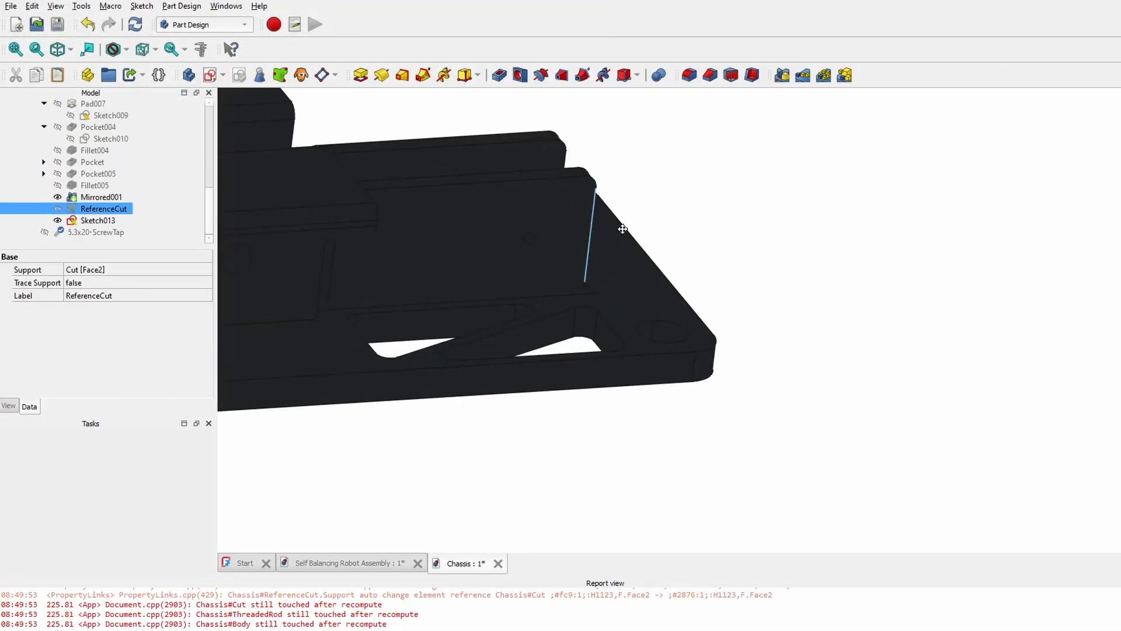
{"action": "middle_click_drag", "start_coordinate": [621, 226], "coordinate": [671, 327]}
{"action": "scroll", "coordinate": [619, 206], "scroll_direction": "up", "scroll_amount": 4}
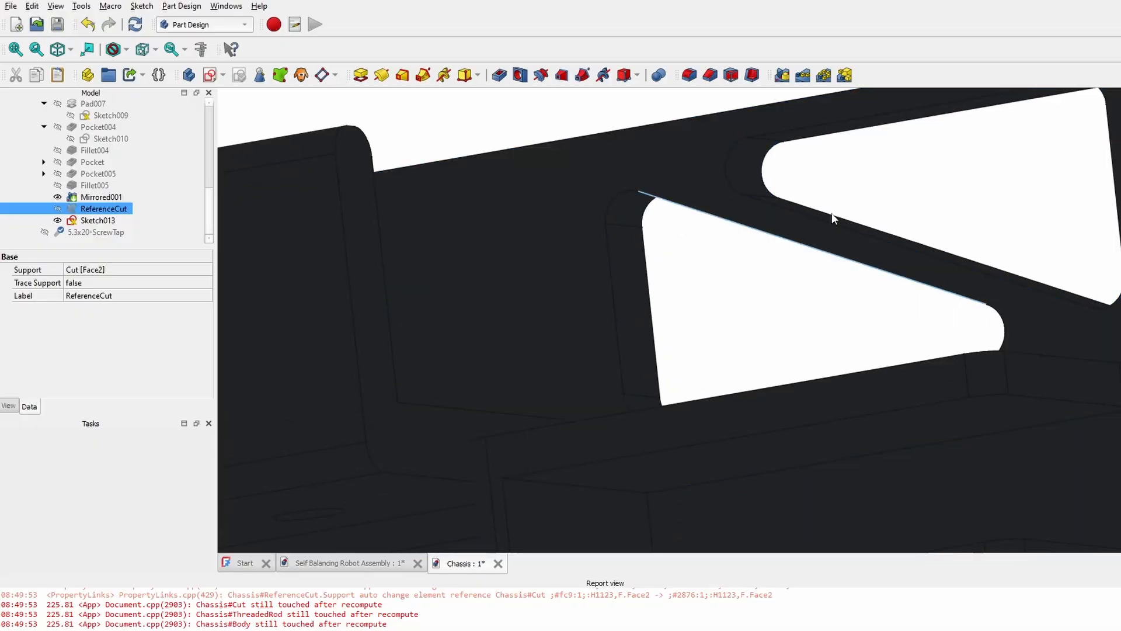
- Delete the Fillet005 feature, confirming despite its Mirrored001 dependency
{"action": "left_click", "coordinate": [58, 185]}
{"action": "scroll", "coordinate": [518, 205], "scroll_direction": "down", "scroll_amount": 4}
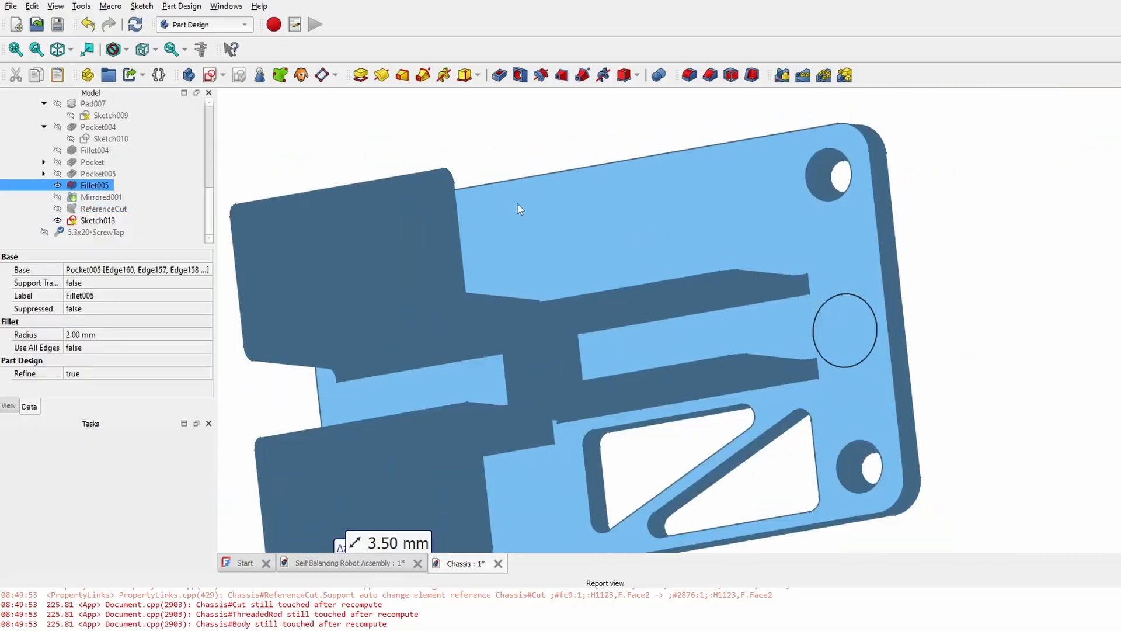
{"action": "key", "text": "Up"}
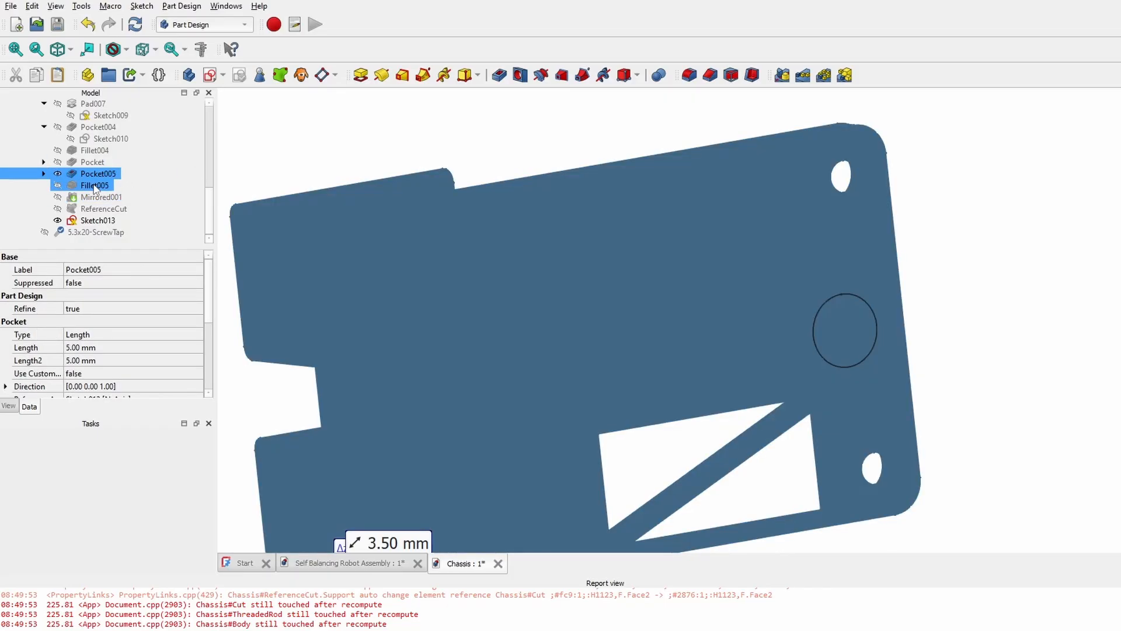
{"action": "left_click", "coordinate": [96, 186]}
{"action": "middle_click_drag", "start_coordinate": [598, 414], "coordinate": [516, 295]}
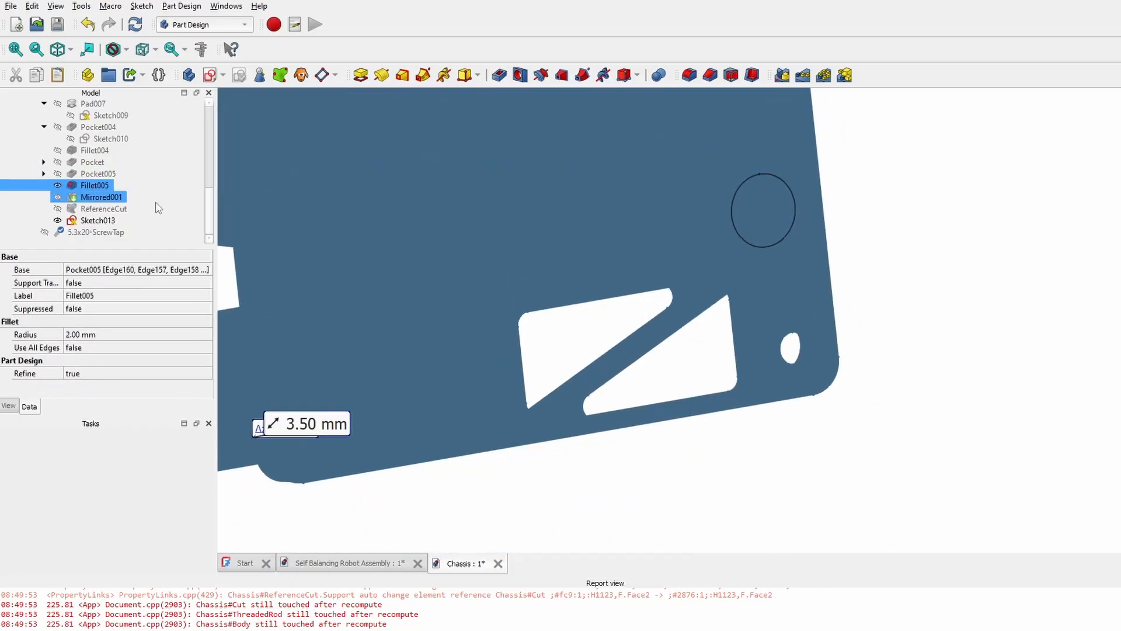
{"action": "key", "text": "Delete"}
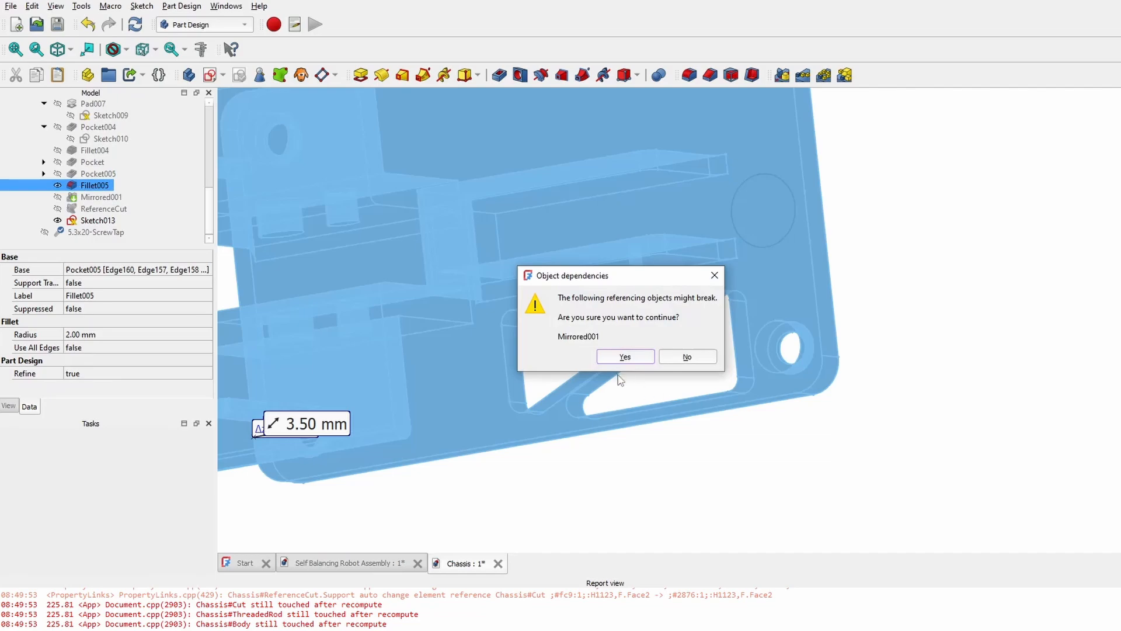
{"action": "left_click", "coordinate": [623, 356]}
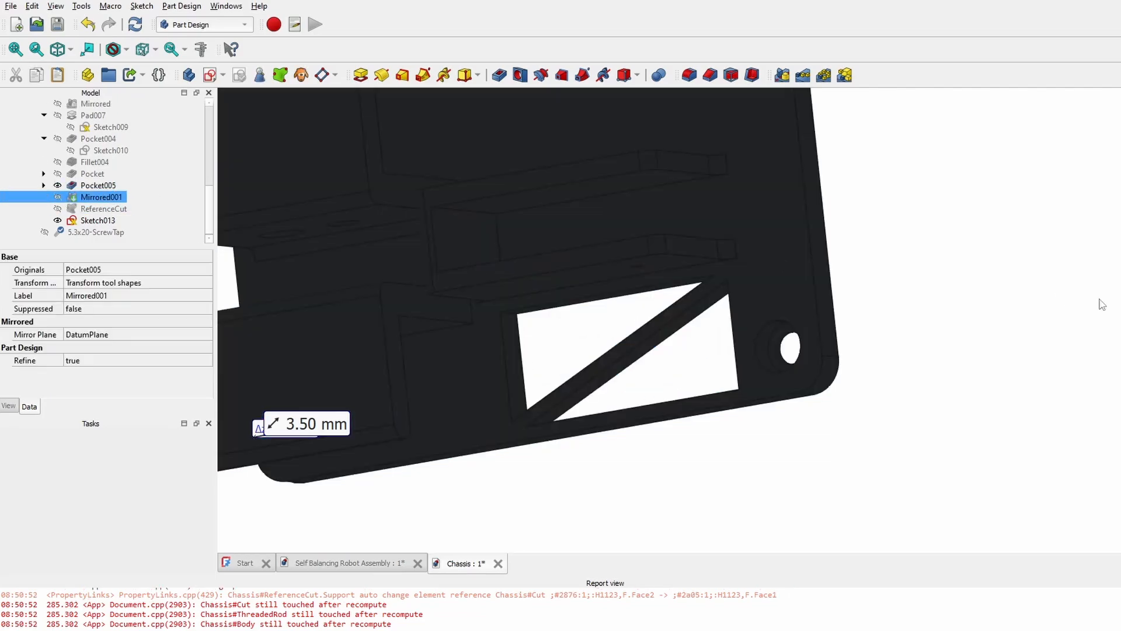
{"action": "middle_click_drag", "start_coordinate": [927, 220], "coordinate": [977, 308]}
{"action": "left_click", "coordinate": [977, 308]}
{"action": "middle_click_drag", "start_coordinate": [643, 417], "coordinate": [641, 298]}
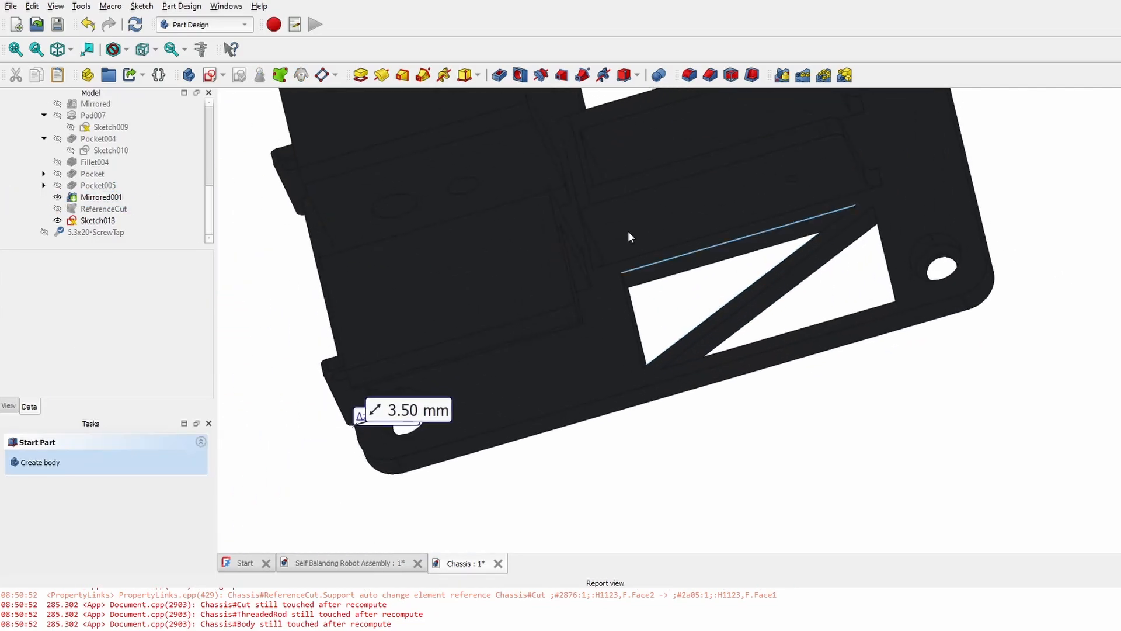
- Hide Sketch013's circle from the 3D view
{"action": "left_click", "coordinate": [99, 221]}
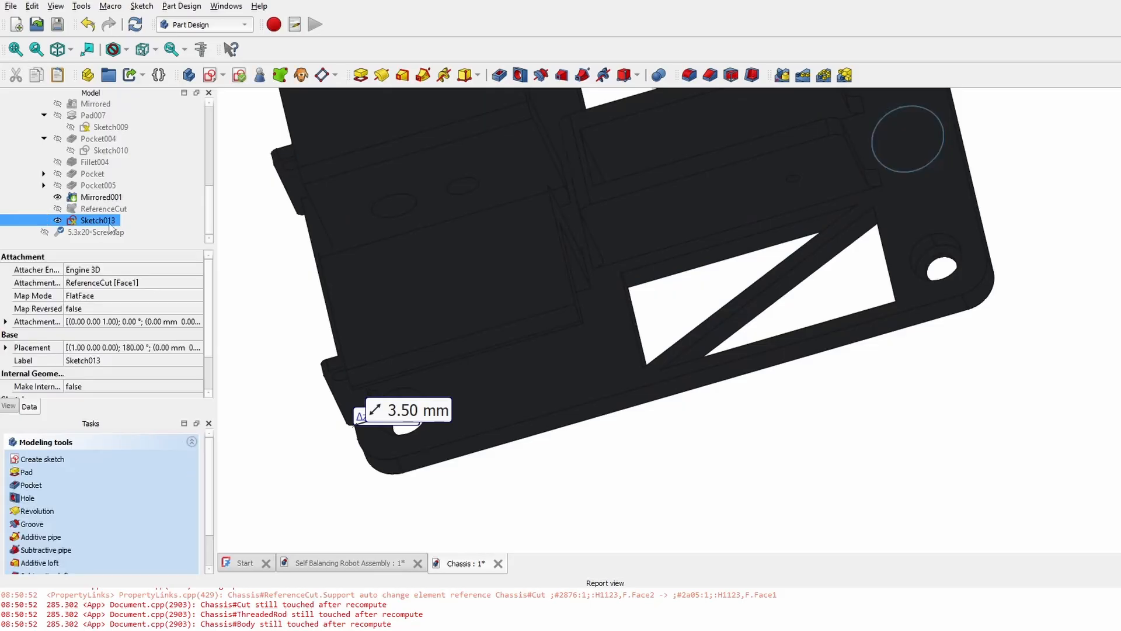
{"action": "key", "text": "space"}
{"action": "left_click", "coordinate": [770, 246]}
{"action": "middle_click_drag", "start_coordinate": [769, 246], "coordinate": [698, 365]}
{"action": "middle_click_drag", "start_coordinate": [551, 169], "coordinate": [613, 279]}
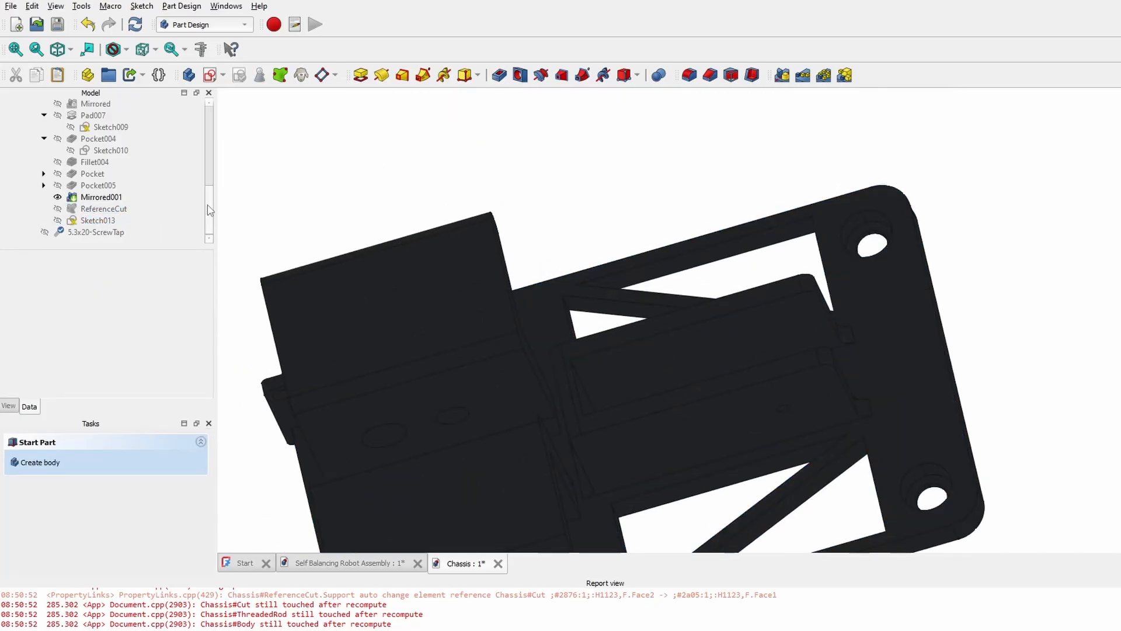
{"action": "scroll", "coordinate": [209, 210], "scroll_direction": "up", "scroll_amount": 8}
- Select the chassis Body and save the modified Chassis part
{"action": "left_click", "coordinate": [50, 138]}
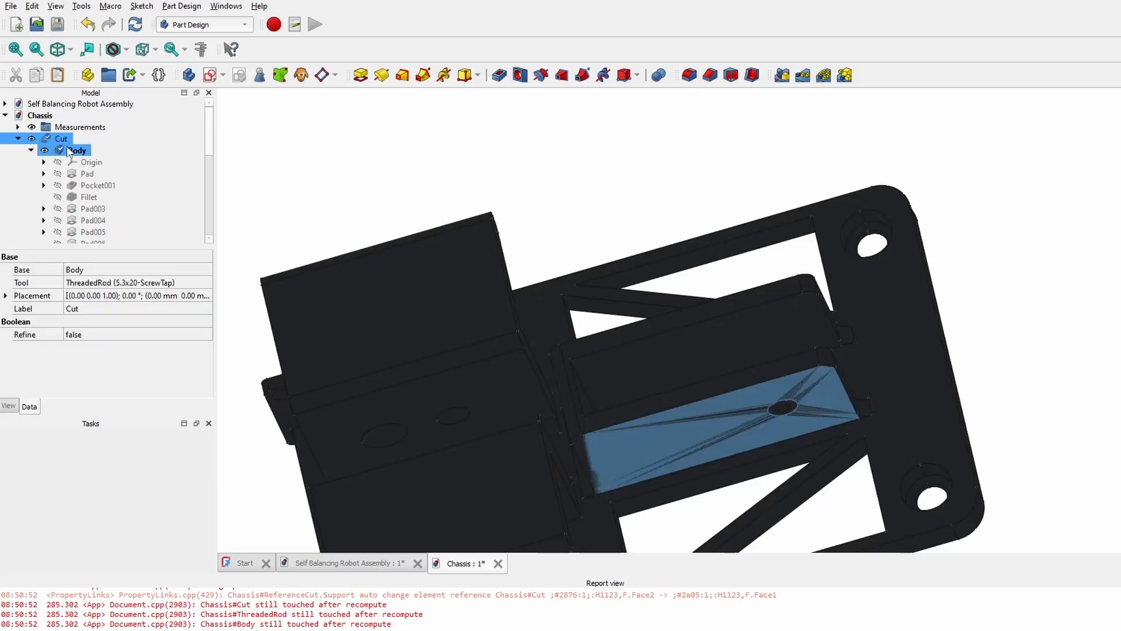
{"action": "left_click", "coordinate": [69, 152]}
{"action": "middle_click_drag", "start_coordinate": [953, 333], "coordinate": [852, 356]}
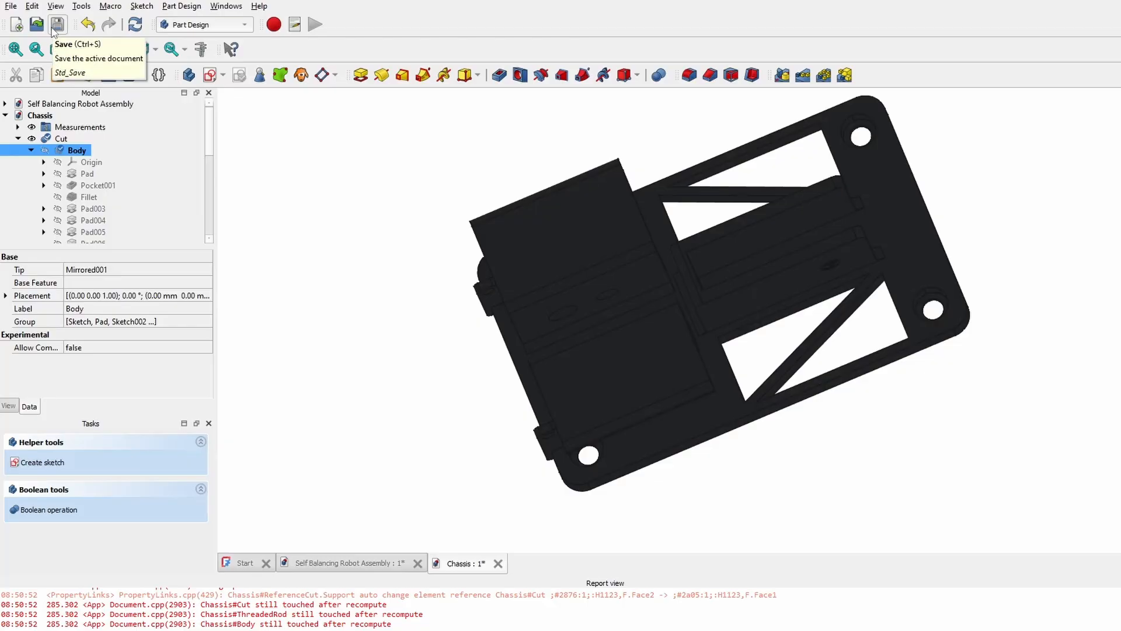
{"action": "left_click", "coordinate": [57, 25]}
- Refresh the robot assembly in the A2plus workbench with the modified chassis
{"action": "double_click", "coordinate": [49, 108]}
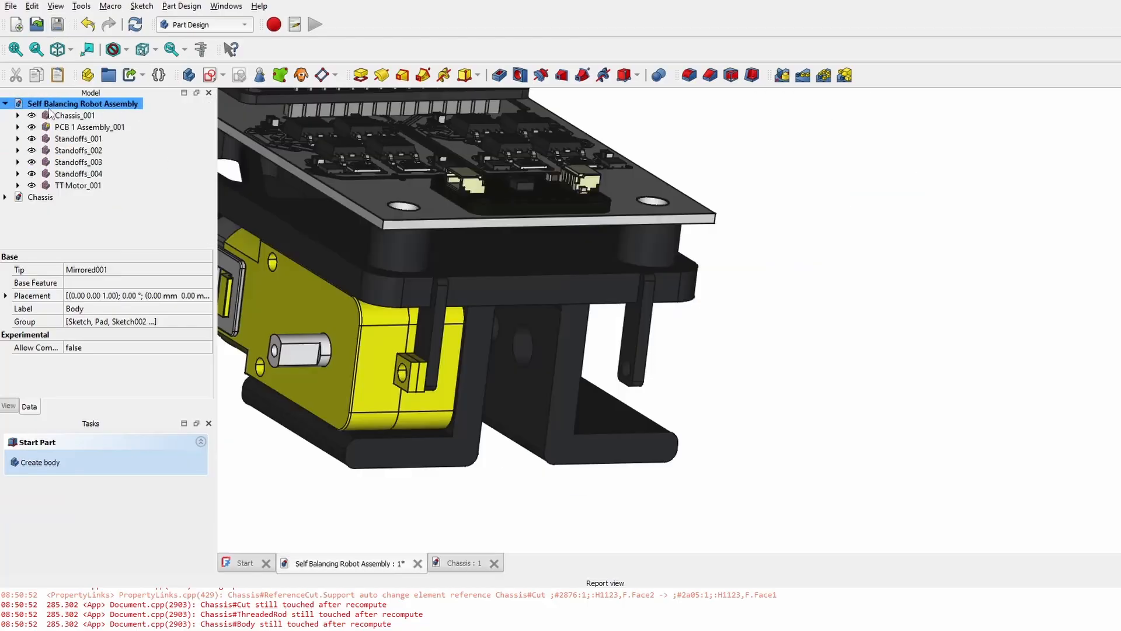
{"action": "middle_click_drag", "start_coordinate": [776, 284], "coordinate": [460, 288]}
{"action": "left_click", "coordinate": [469, 288]}
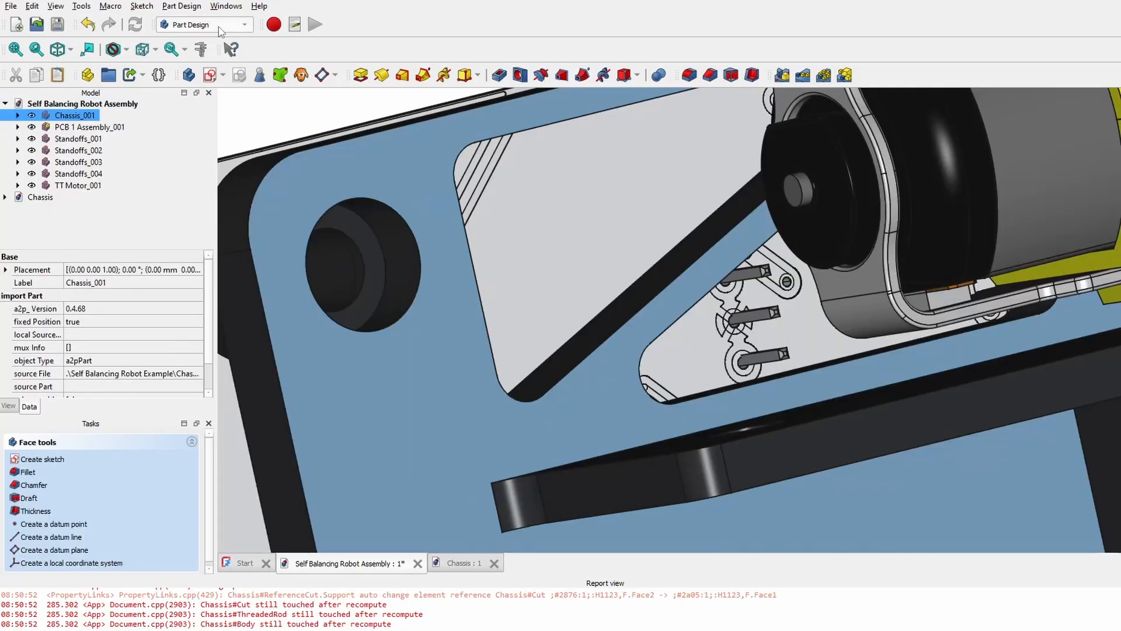
{"action": "left_click", "coordinate": [221, 28]}
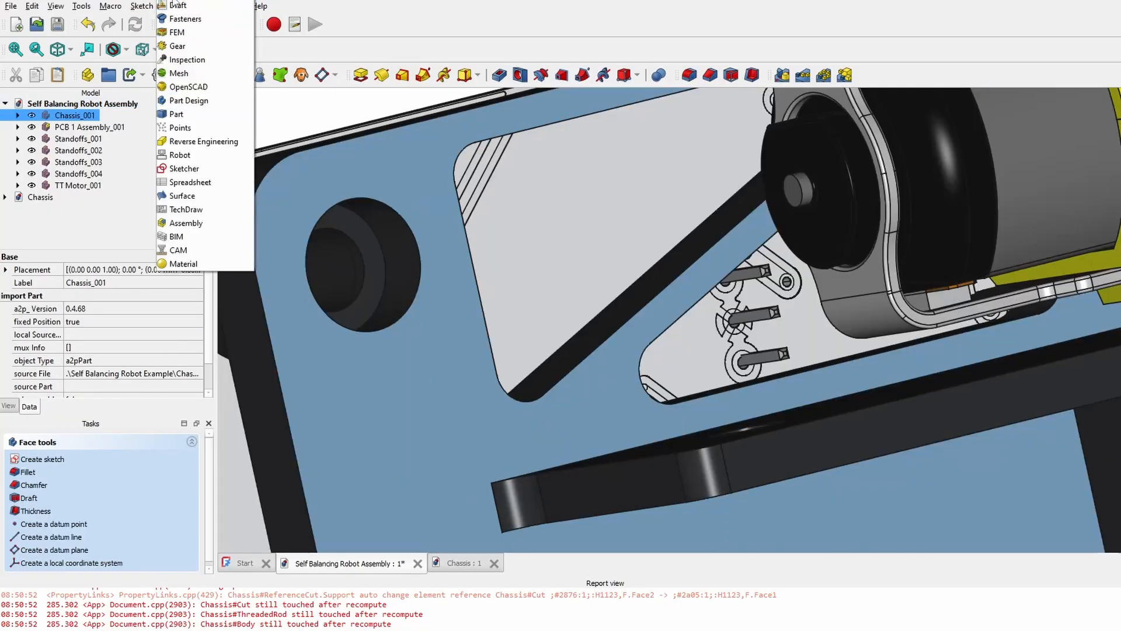
{"action": "left_click", "coordinate": [175, 5]}
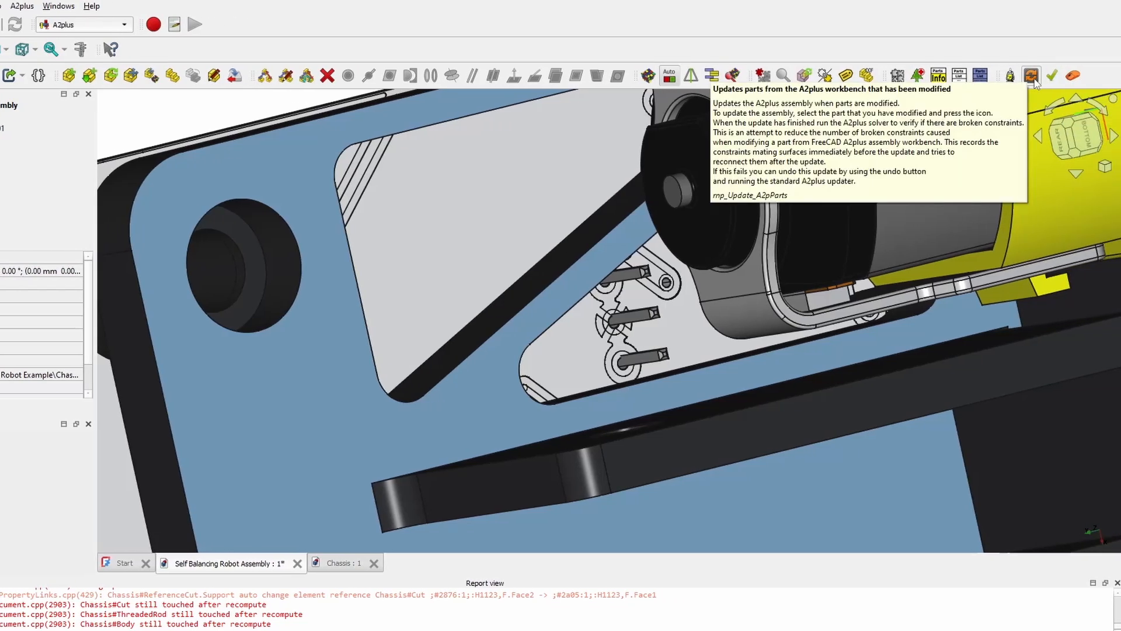
{"action": "left_click", "coordinate": [1033, 78]}
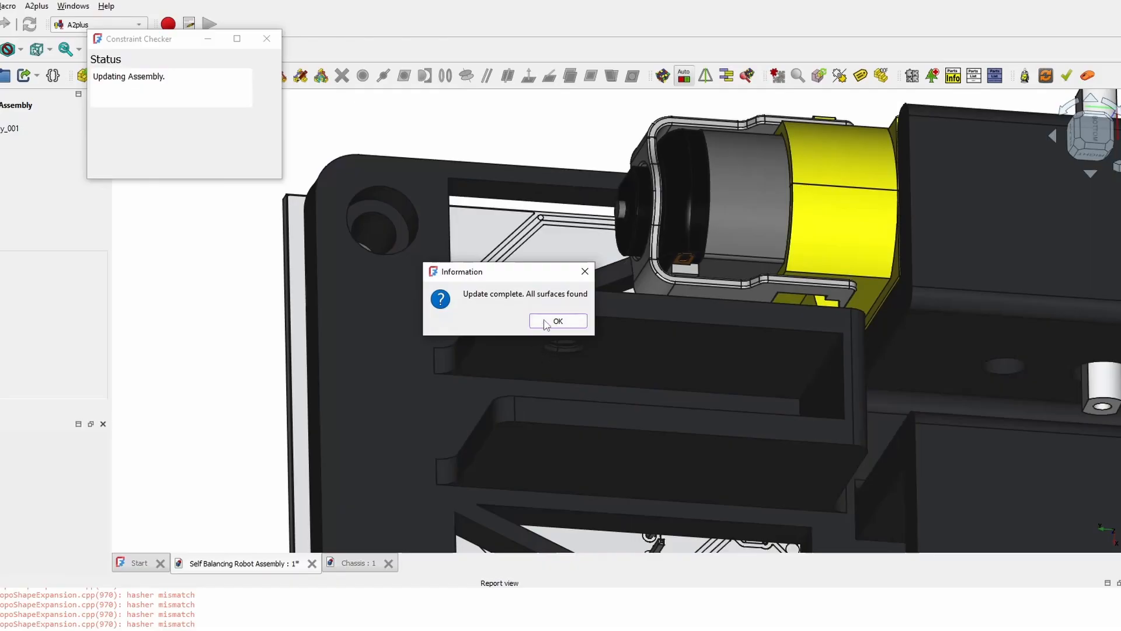
{"action": "left_click", "coordinate": [558, 321]}
- Inspect the bracket underside, then view the assembly from a rear oblique angle
{"action": "scroll", "coordinate": [603, 261], "scroll_direction": "up", "scroll_amount": 5}
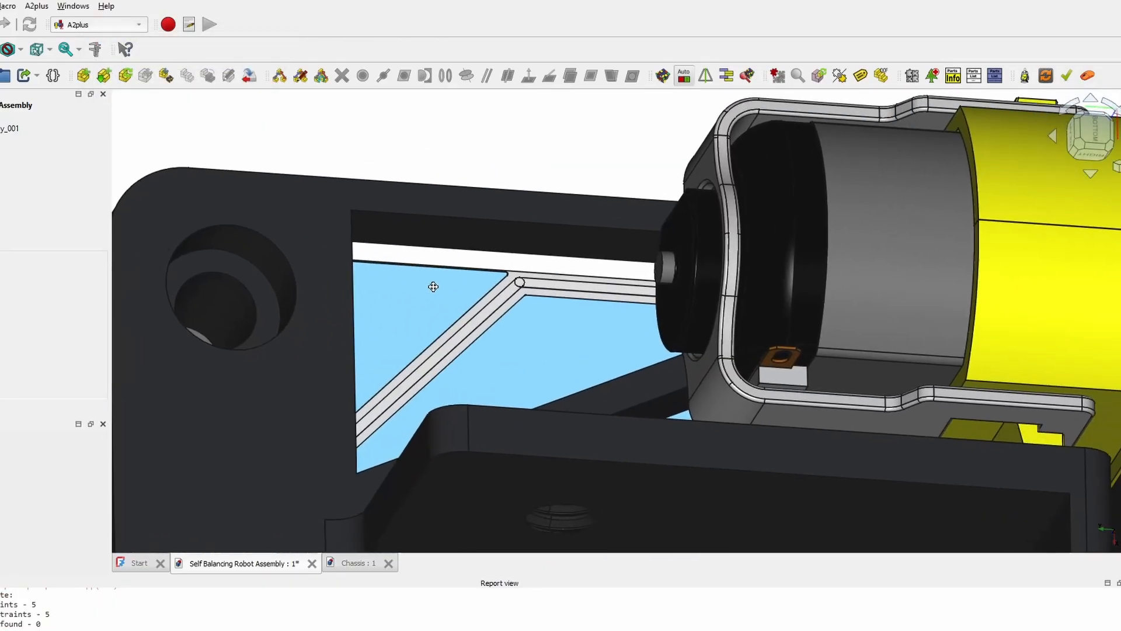
{"action": "middle_click_drag", "start_coordinate": [433, 287], "coordinate": [388, 195]}
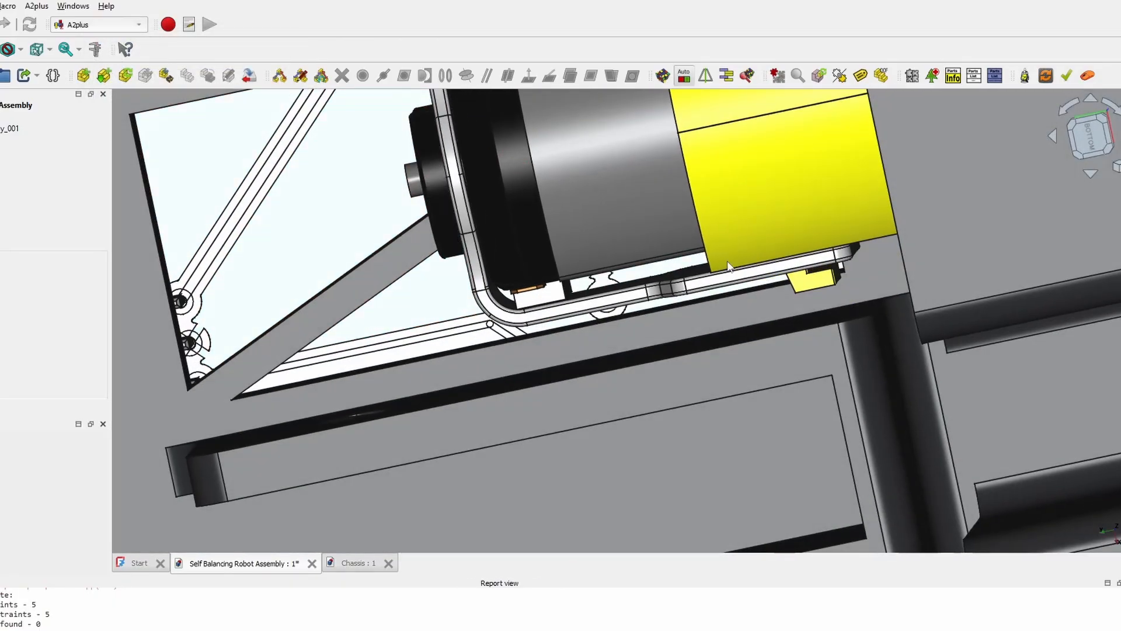
{"action": "middle_click_drag", "start_coordinate": [297, 200], "coordinate": [631, 175]}
{"action": "left_click", "coordinate": [358, 563]}
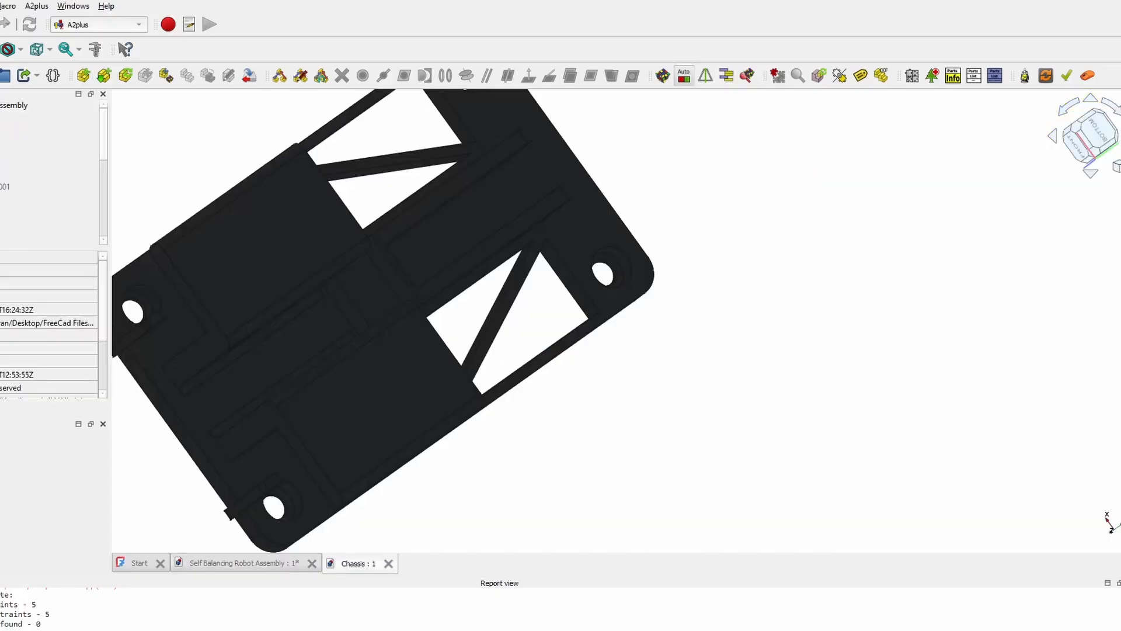
{"action": "scroll", "coordinate": [547, 243], "scroll_direction": "down", "scroll_amount": 1}
{"action": "scroll", "coordinate": [575, 296], "scroll_direction": "up", "scroll_amount": 8}
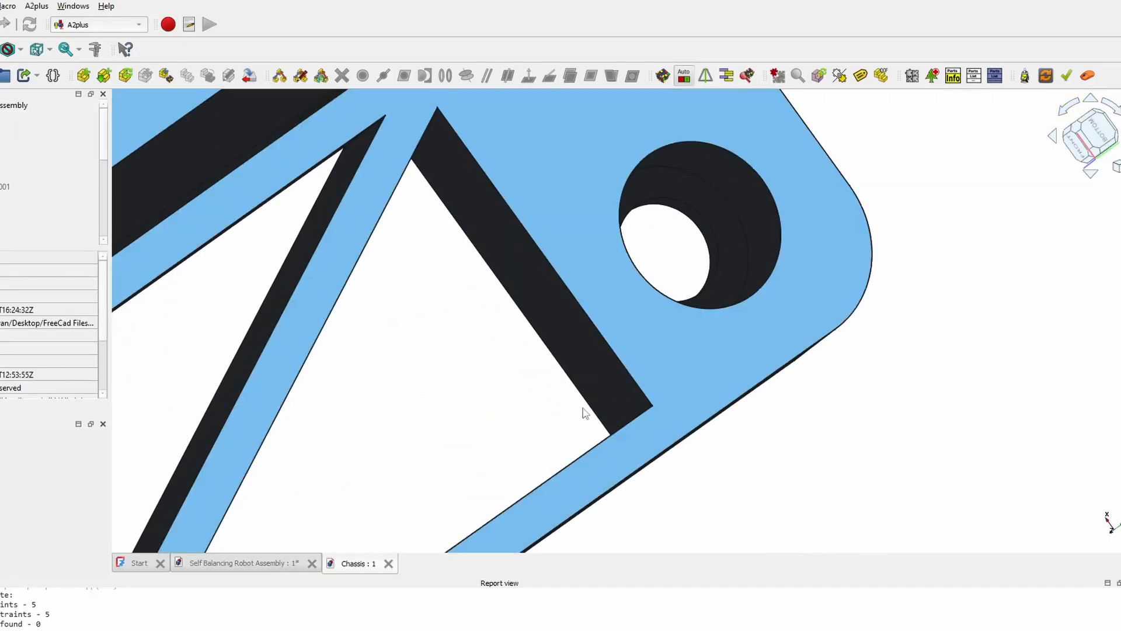
{"action": "left_click", "coordinate": [587, 410]}
{"action": "double_click", "coordinate": [14, 105]}
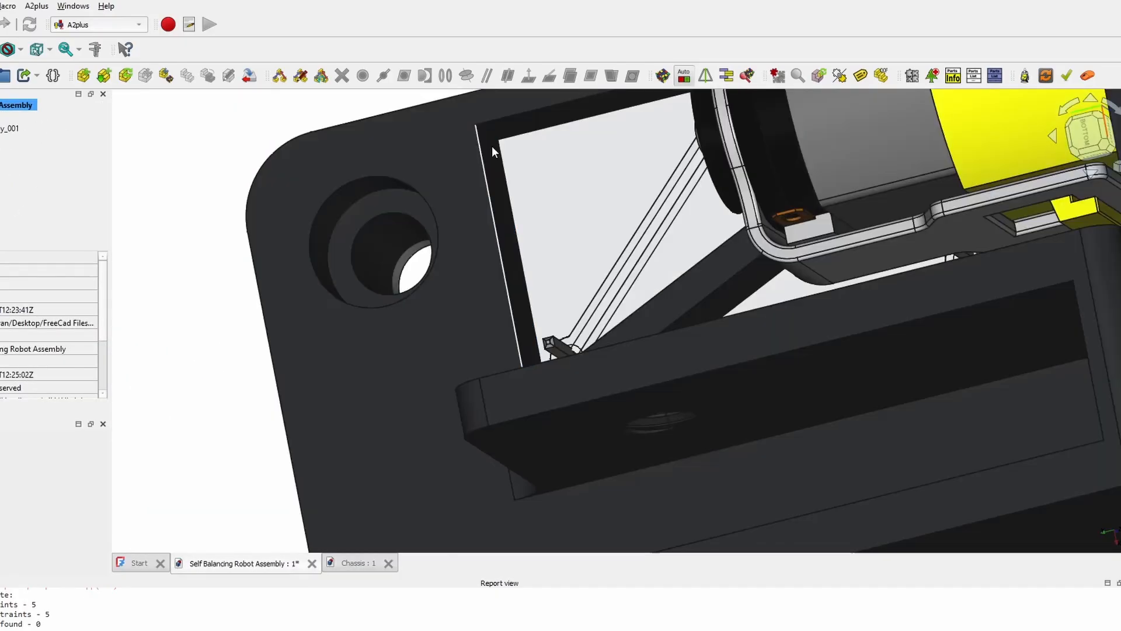
{"action": "scroll", "coordinate": [487, 139], "scroll_direction": "down", "scroll_amount": 6}
{"action": "middle_click_drag", "start_coordinate": [602, 271], "coordinate": [595, 251]}
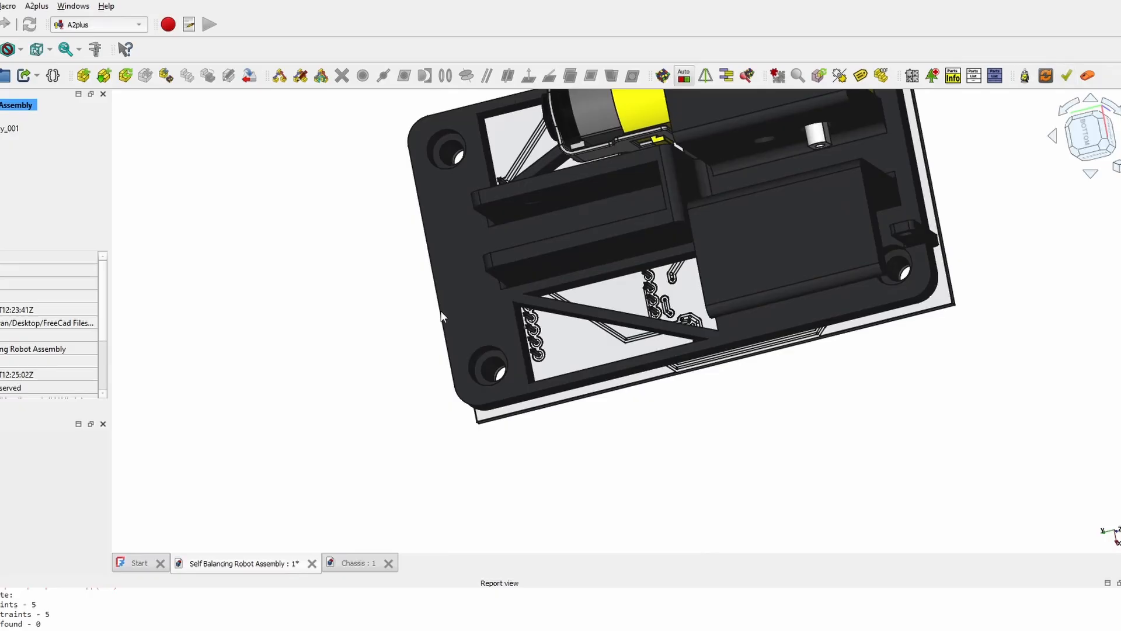
{"action": "middle_click_drag", "start_coordinate": [441, 316], "coordinate": [669, 212]}
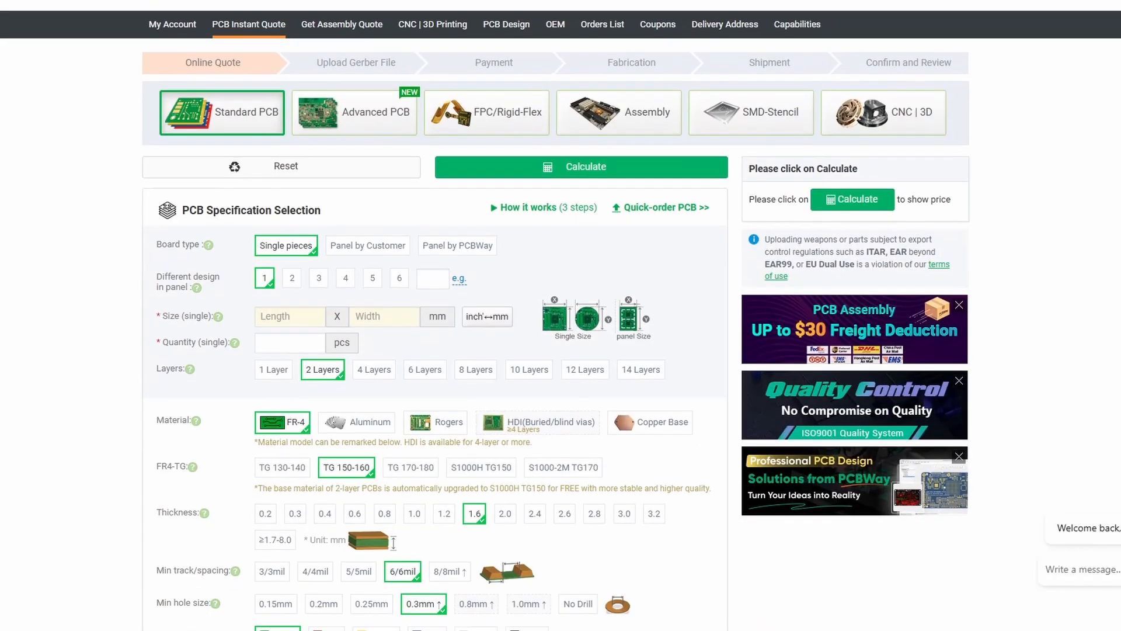
- Export Chassis-Body as an STL mesh and upload it to PCBWay's 3D-printing quote
{"action": "scroll", "coordinate": [561, 316], "scroll_direction": "up", "scroll_amount": 1}
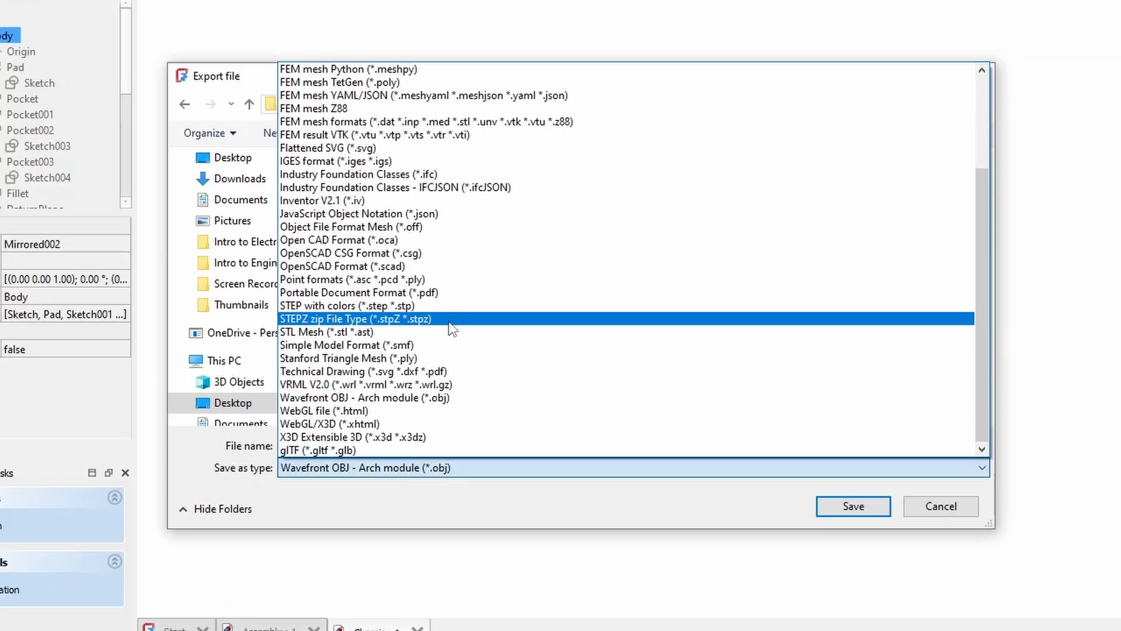
{"action": "left_click", "coordinate": [453, 331]}
{"action": "double_click", "coordinate": [387, 441]}
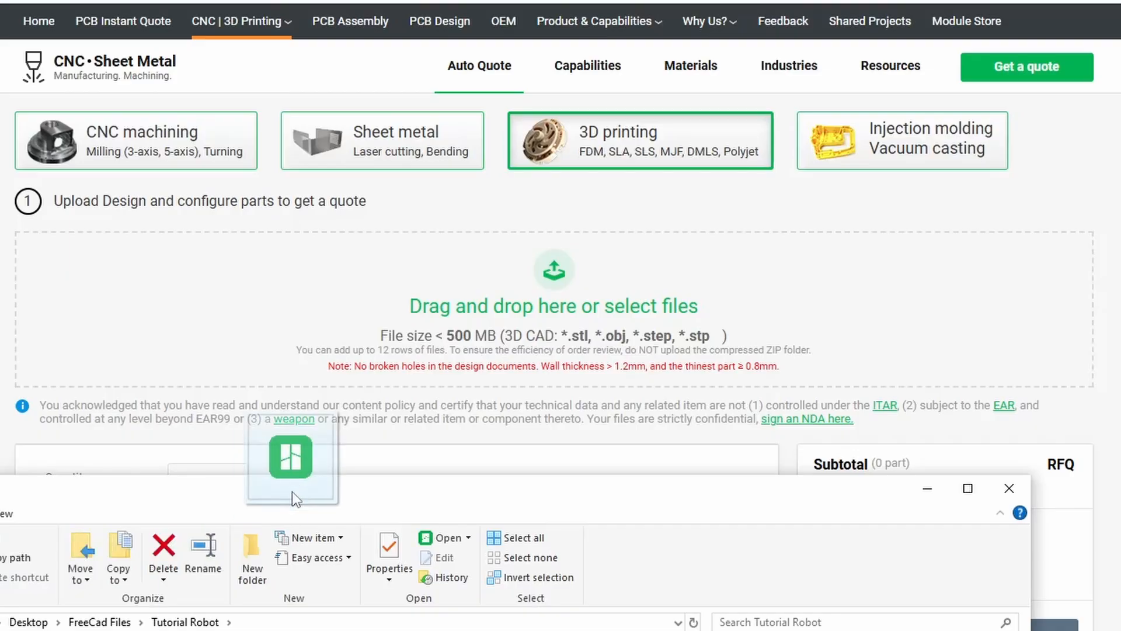
{"action": "left_click_drag", "start_coordinate": [293, 491], "coordinate": [500, 317]}
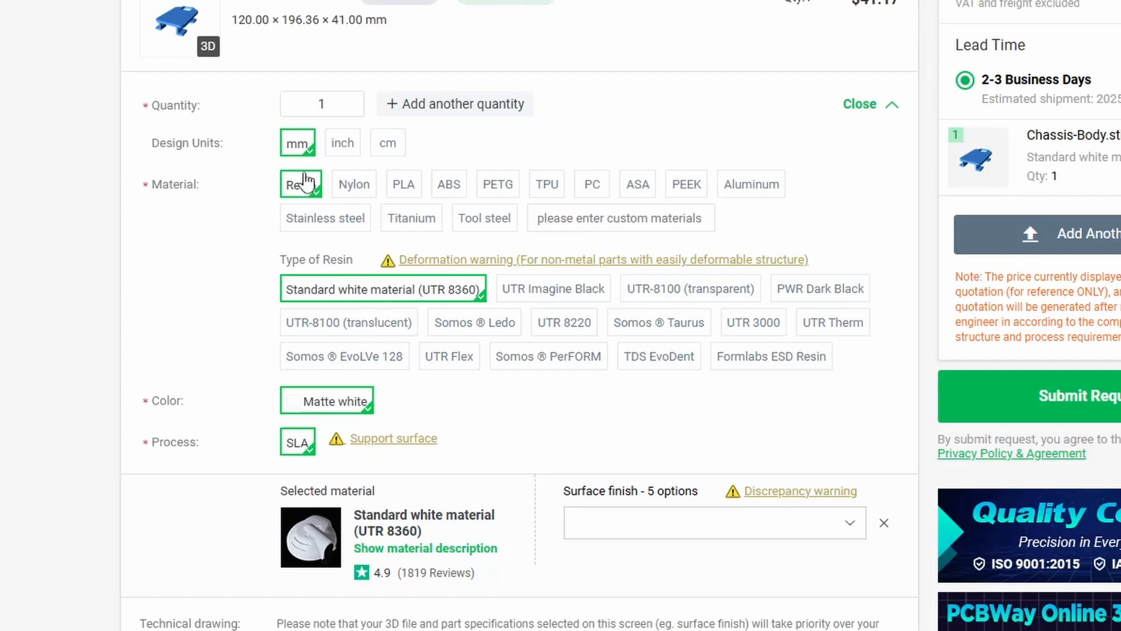
- Choose PLA as the chassis part's printing material
{"action": "left_click", "coordinate": [405, 186]}
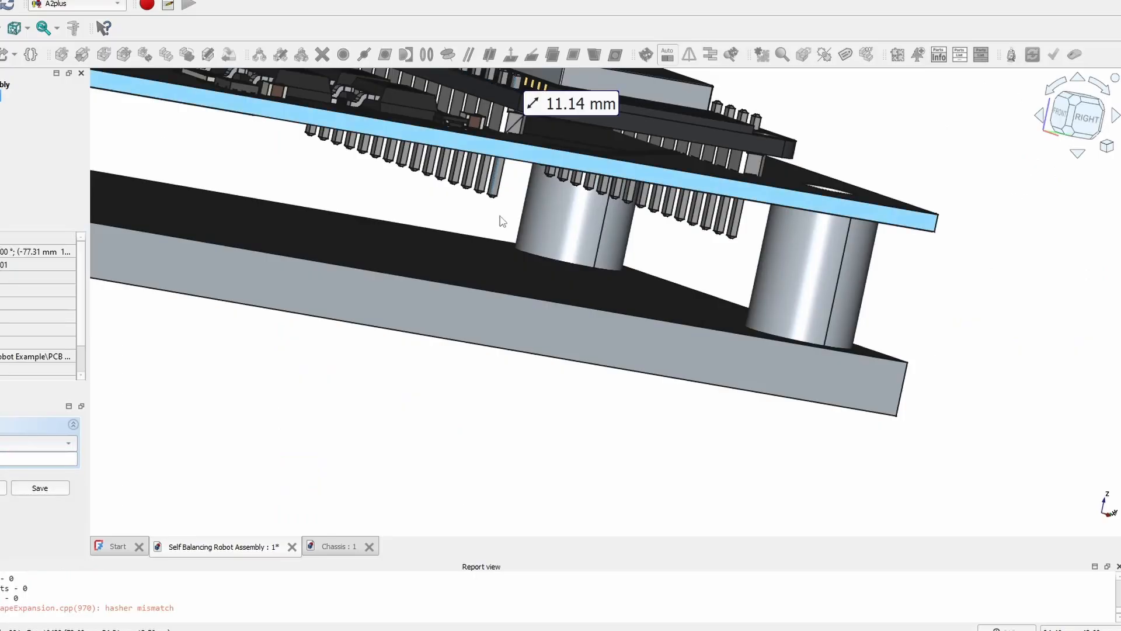
{"action": "middle_click_drag", "start_coordinate": [354, 219], "coordinate": [432, 271]}
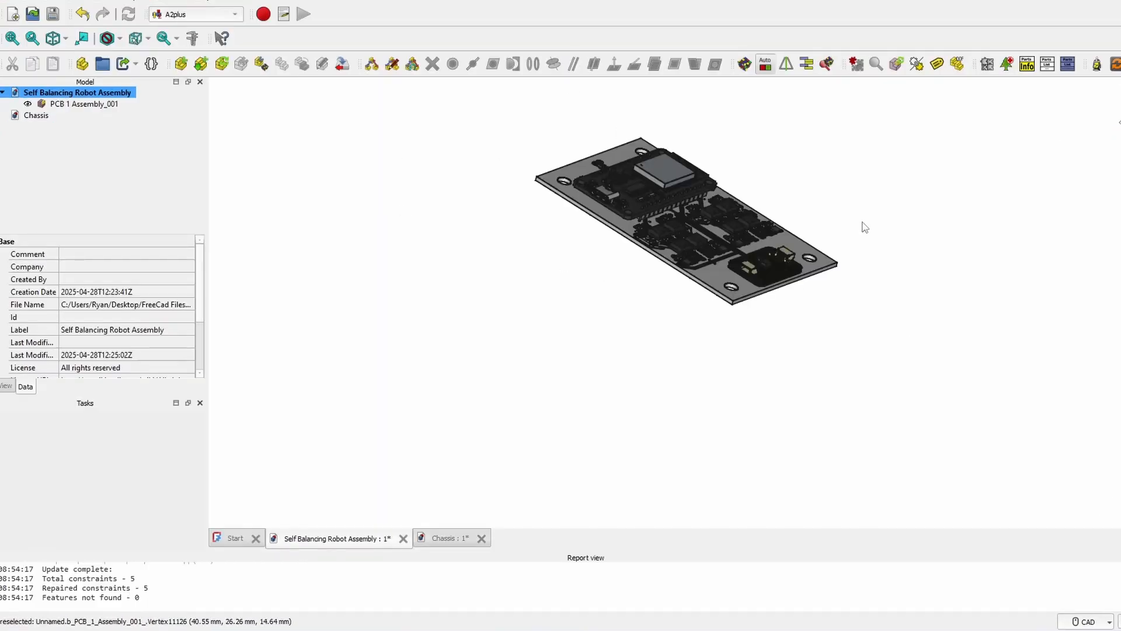
{"action": "scroll", "coordinate": [865, 222], "scroll_direction": "up", "scroll_amount": 2}
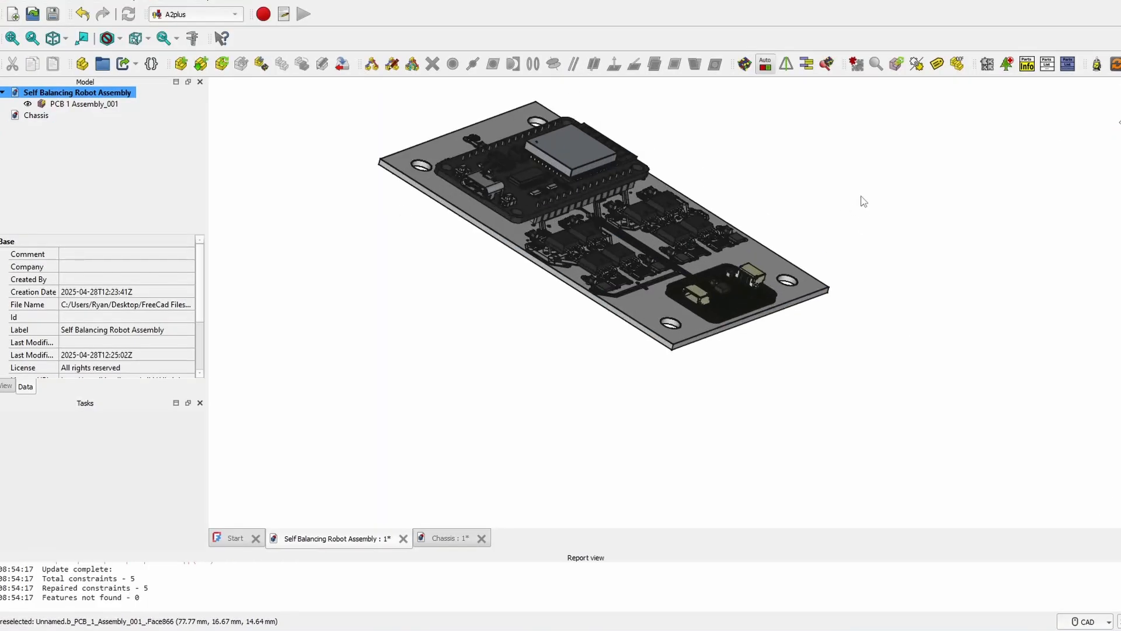
{"action": "middle_click_drag", "start_coordinate": [864, 200], "coordinate": [829, 312]}
{"action": "middle_click_drag", "start_coordinate": [870, 274], "coordinate": [857, 223]}
{"action": "scroll", "coordinate": [397, 135], "scroll_direction": "up", "scroll_amount": 2}
{"action": "middle_click_drag", "start_coordinate": [497, 202], "coordinate": [461, 158]}
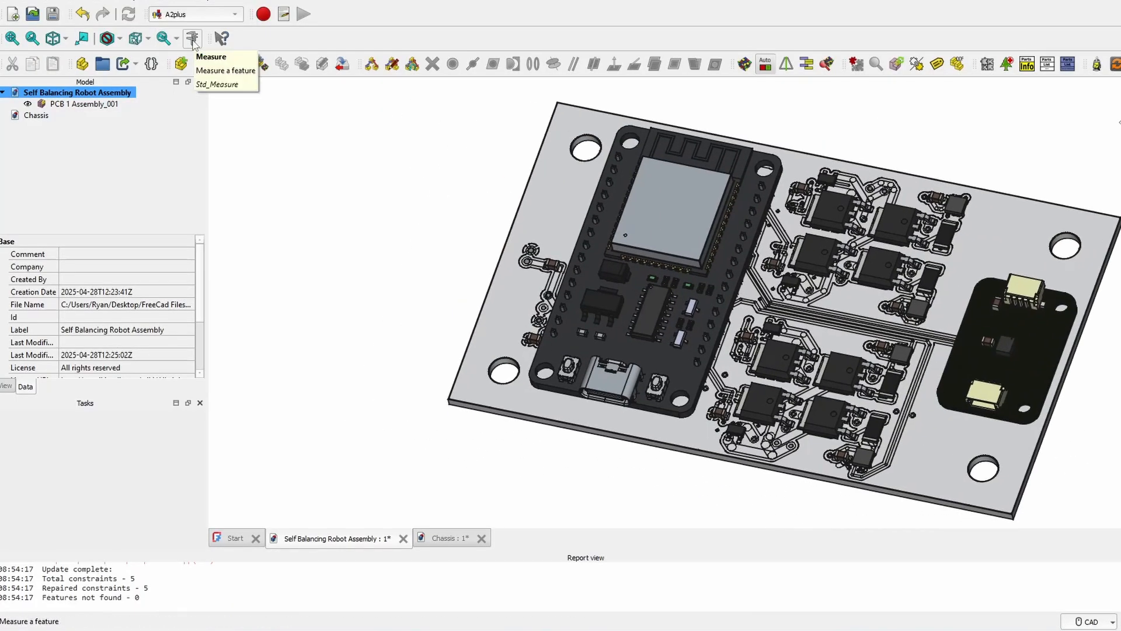
- Measure and keep the board's 100.00 mm long edge and 59.55 mm short edge
{"action": "left_click", "coordinate": [193, 38]}
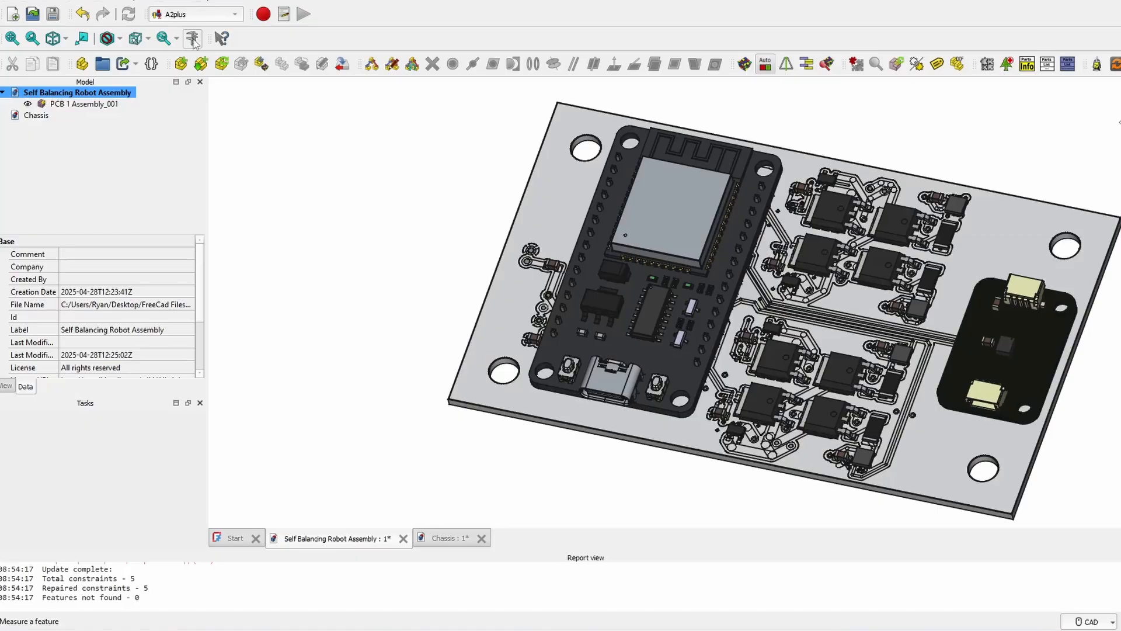
{"action": "left_click", "coordinate": [542, 419]}
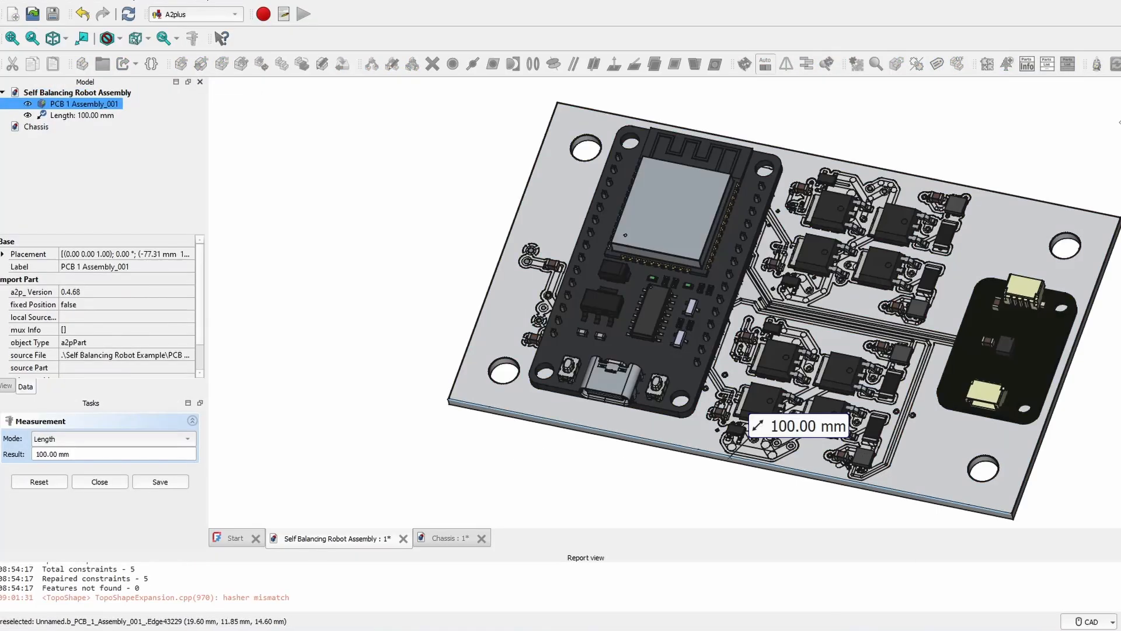
{"action": "middle_click_drag", "start_coordinate": [456, 278], "coordinate": [231, 201]}
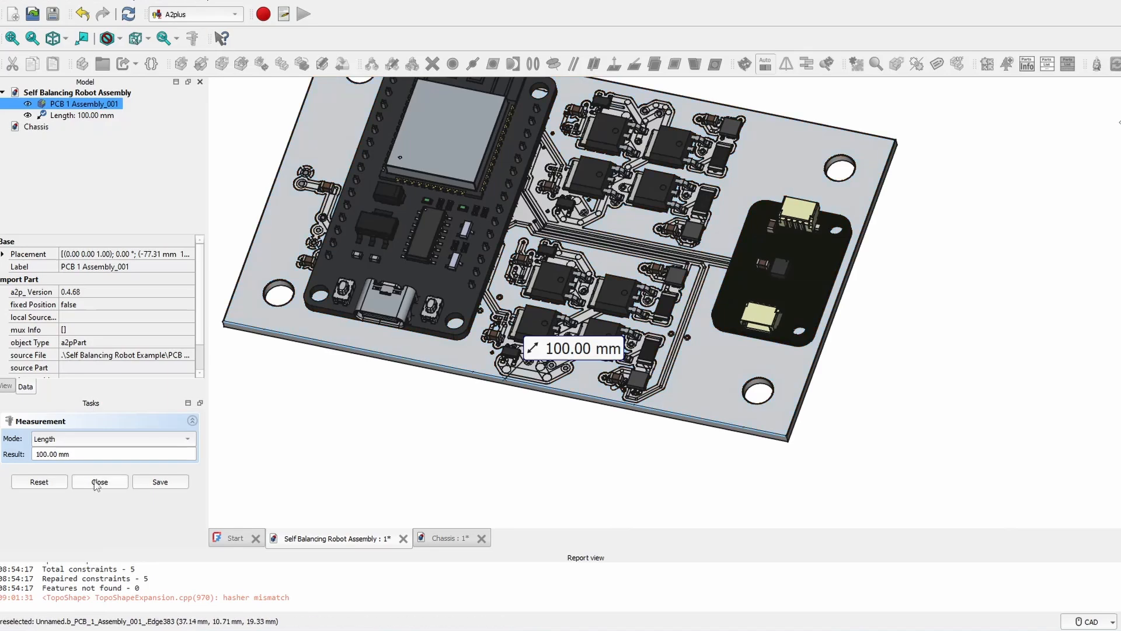
{"action": "left_click", "coordinate": [160, 482]}
{"action": "left_click", "coordinate": [813, 349]}
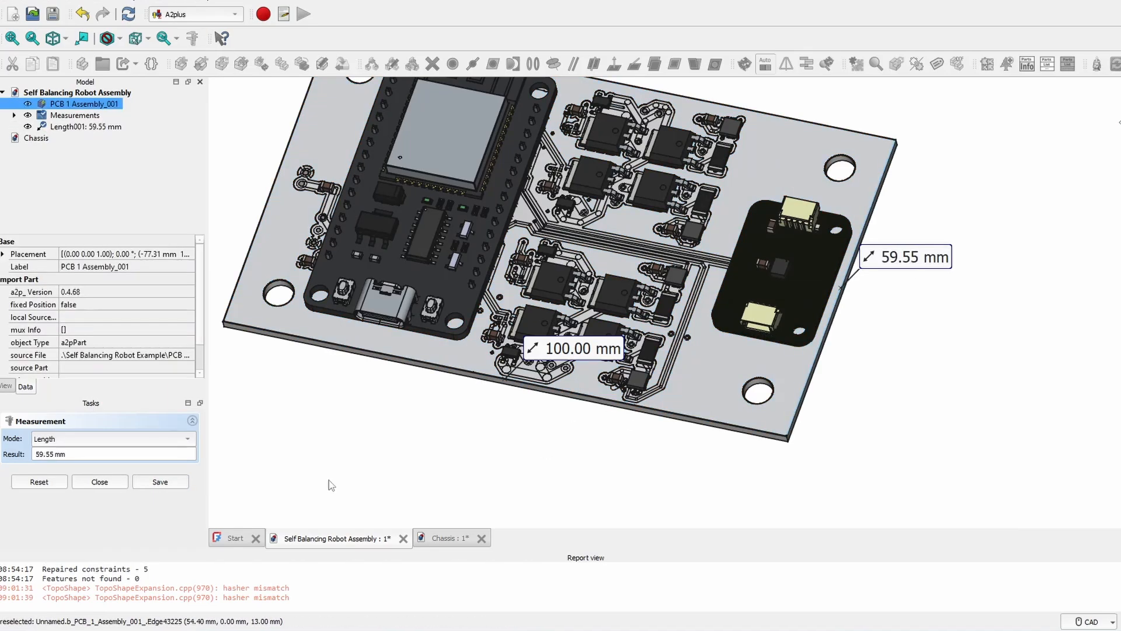
{"action": "left_click", "coordinate": [180, 485]}
- Measure and keep a mounting hole's 2.50 mm radius
{"action": "scroll", "coordinate": [693, 220], "scroll_direction": "up", "scroll_amount": 10}
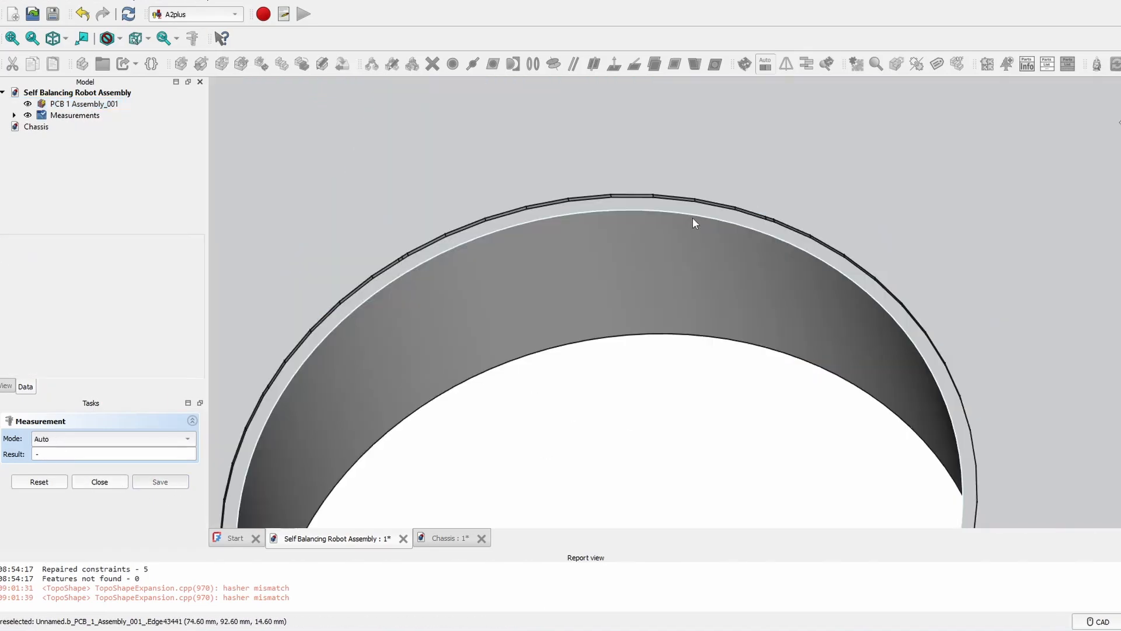
{"action": "left_click", "coordinate": [693, 220]}
{"action": "scroll", "coordinate": [692, 231], "scroll_direction": "down", "scroll_amount": 4}
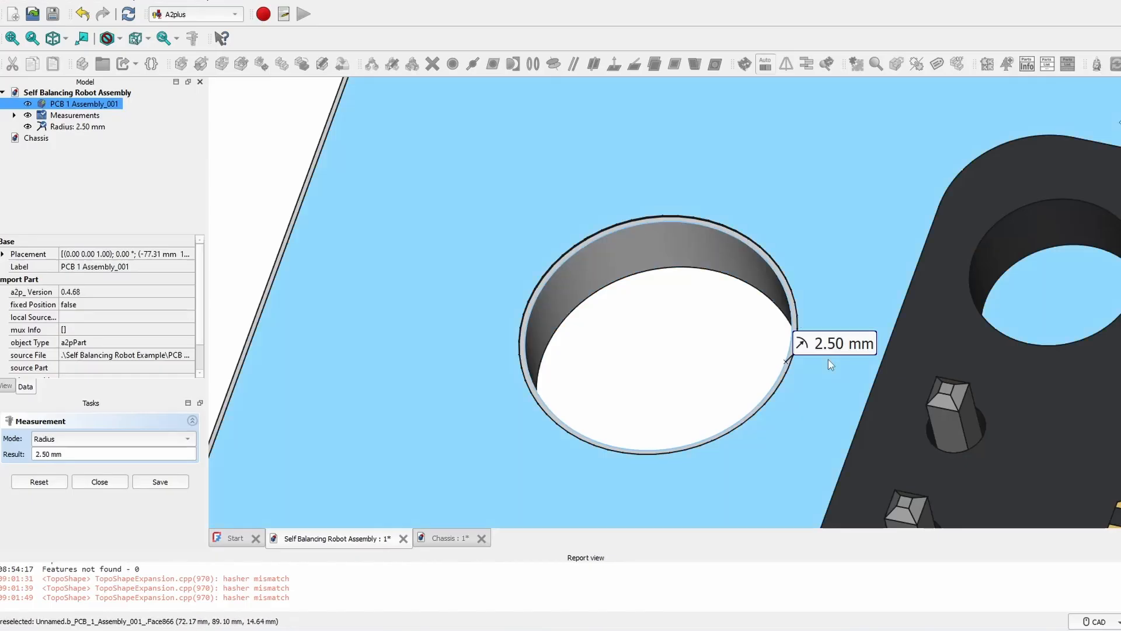
{"action": "scroll", "coordinate": [789, 388], "scroll_direction": "down", "scroll_amount": 3}
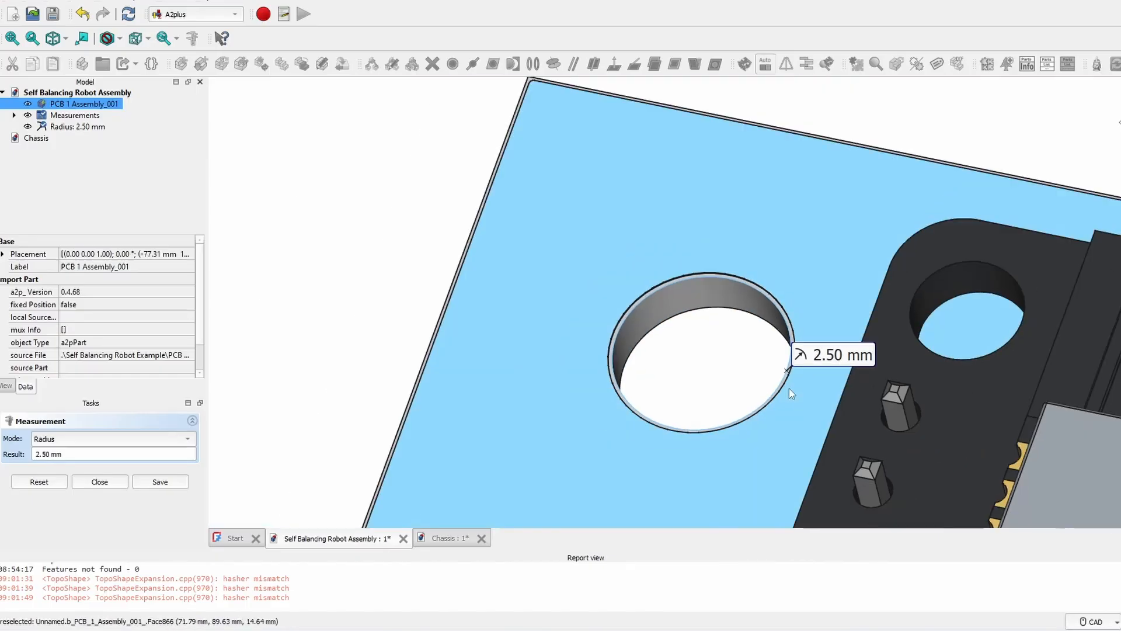
{"action": "left_click", "coordinate": [148, 476]}
{"action": "scroll", "coordinate": [426, 122], "scroll_direction": "down", "scroll_amount": 10}
{"action": "middle_click_drag", "start_coordinate": [426, 123], "coordinate": [412, 76]}
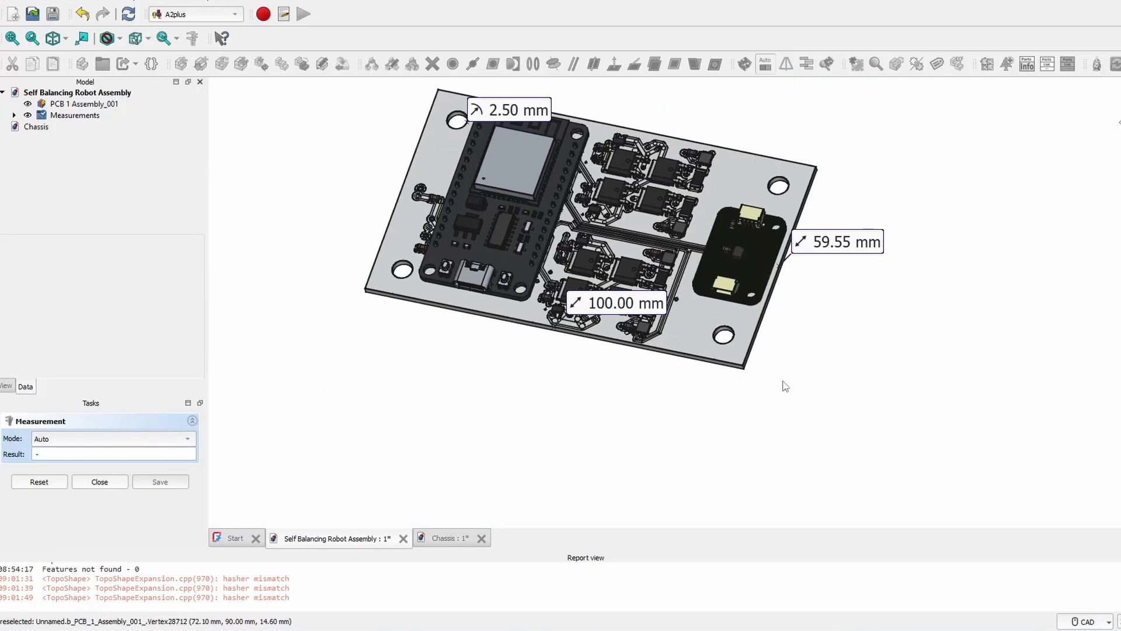
{"action": "middle_click_drag", "start_coordinate": [769, 363], "coordinate": [655, 321]}
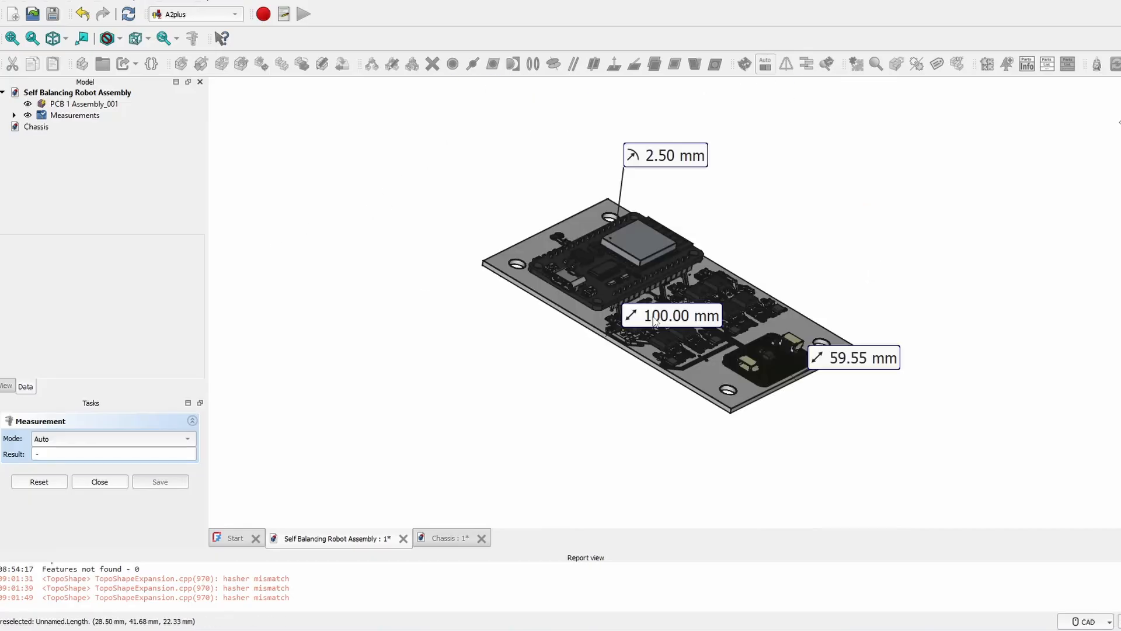
- Open Chassis in Part Design, close Measure, and create a body with a new sketch
{"action": "double_click", "coordinate": [35, 127]}
{"action": "left_click", "coordinate": [199, 14]}
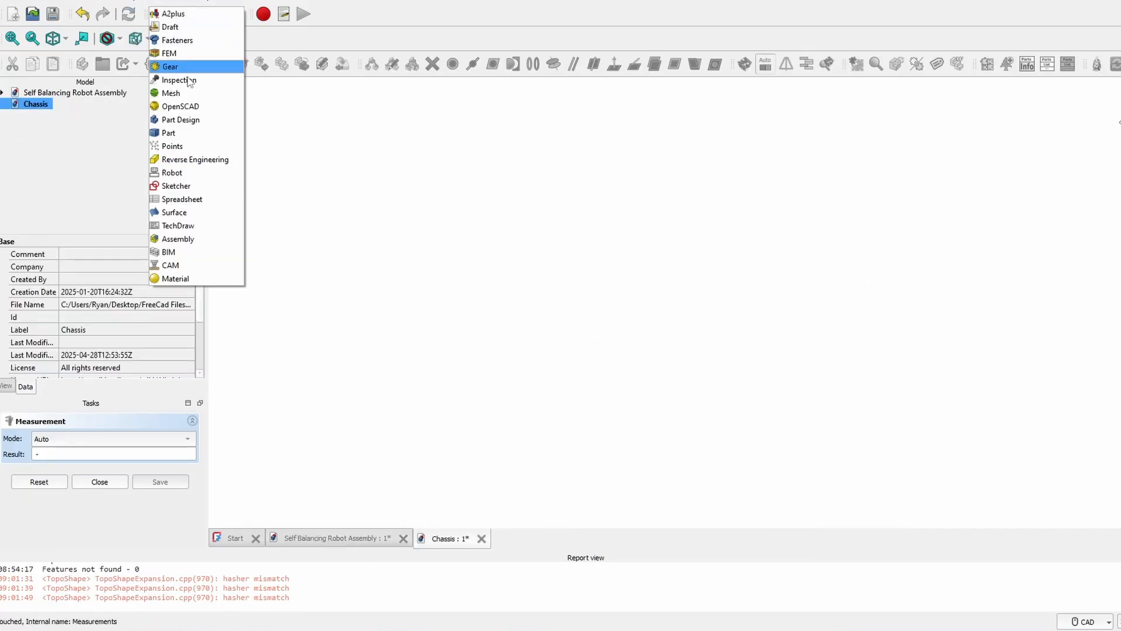
{"action": "left_click", "coordinate": [181, 117]}
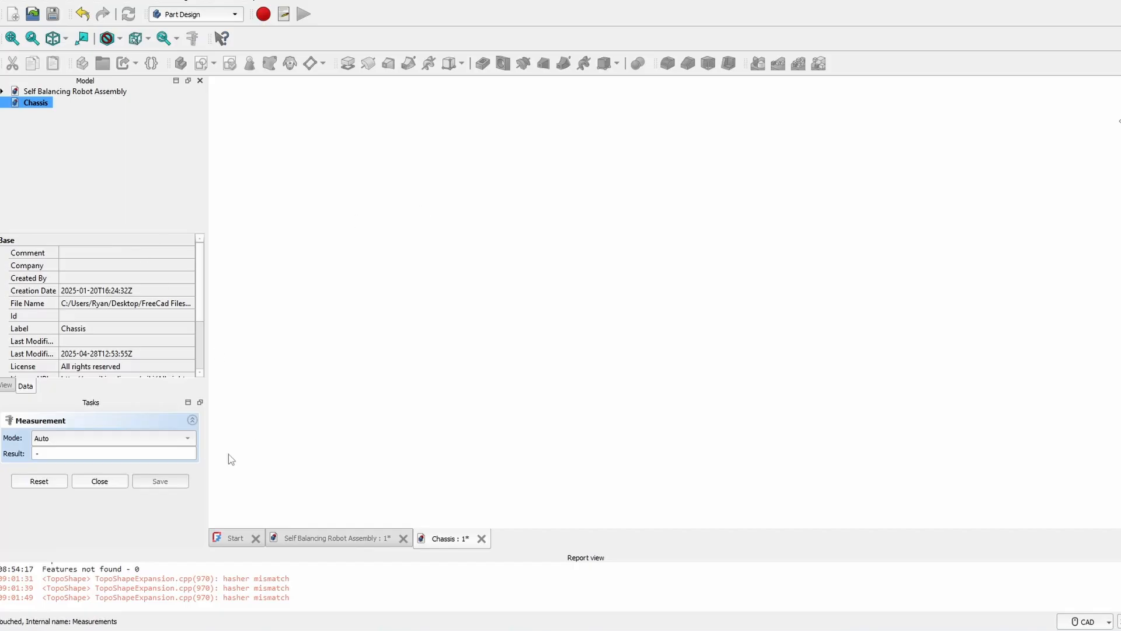
{"action": "left_click", "coordinate": [100, 481]}
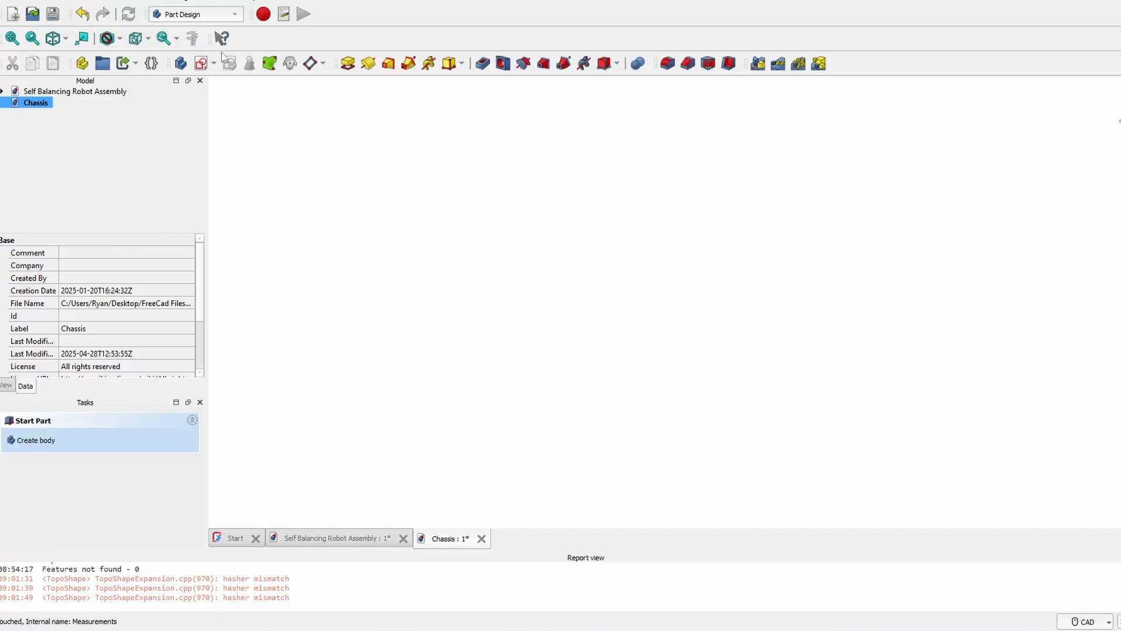
{"action": "left_click", "coordinate": [201, 63]}
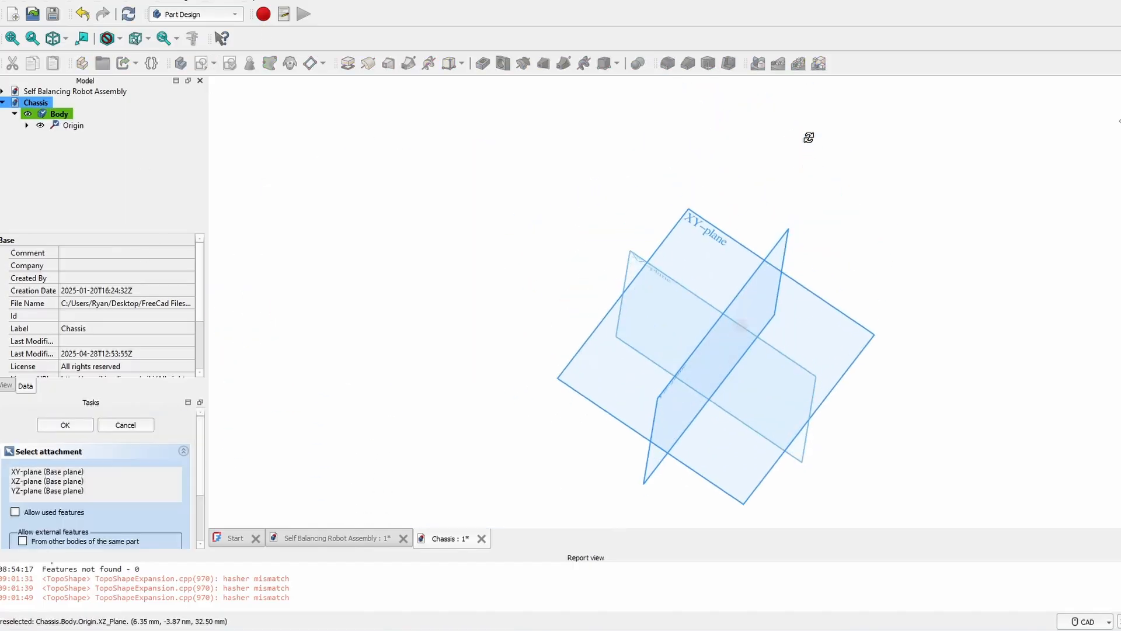
- Attach the sketch to the XY plane and draw a rectangle cornered on the origin
{"action": "mouse_move", "coordinate": [809, 137]}
{"action": "middle_mouse_down"}
{"action": "mouse_move", "coordinate": [1029, 317]}
{"action": "mouse_move", "coordinate": [1035, 300]}
{"action": "middle_mouse_up"}
{"action": "left_click", "coordinate": [668, 267]}
{"action": "middle_click_drag", "start_coordinate": [653, 148], "coordinate": [534, 155]}
{"action": "left_click", "coordinate": [448, 63]}
{"action": "left_click", "coordinate": [403, 108]}
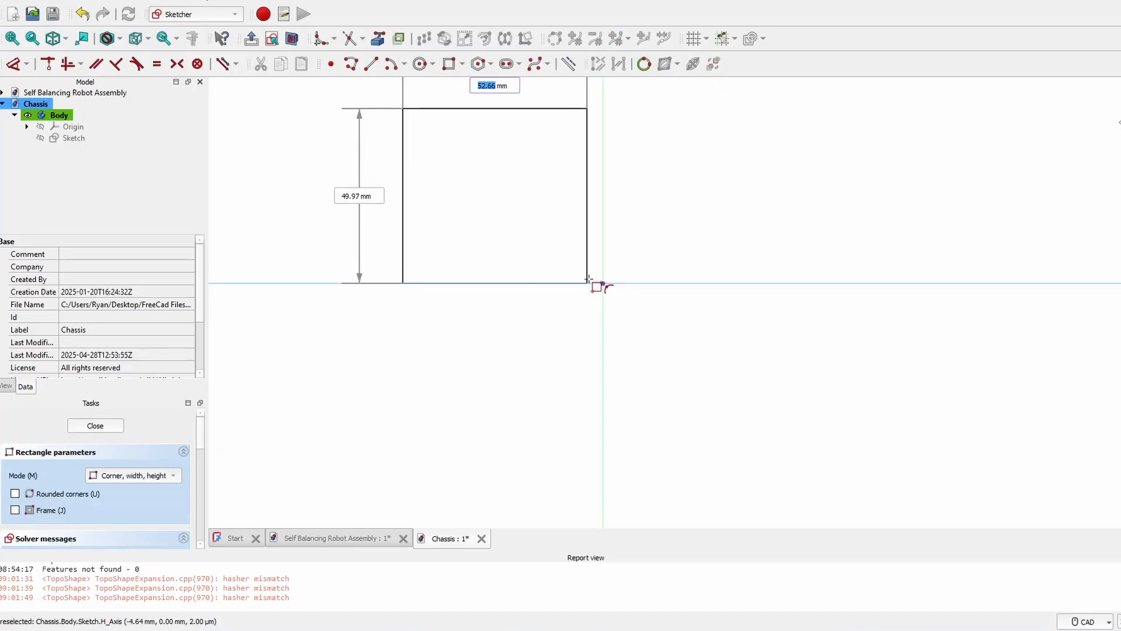
{"action": "left_click", "coordinate": [603, 284]}
{"action": "middle_click_drag", "start_coordinate": [615, 283], "coordinate": [661, 346]}
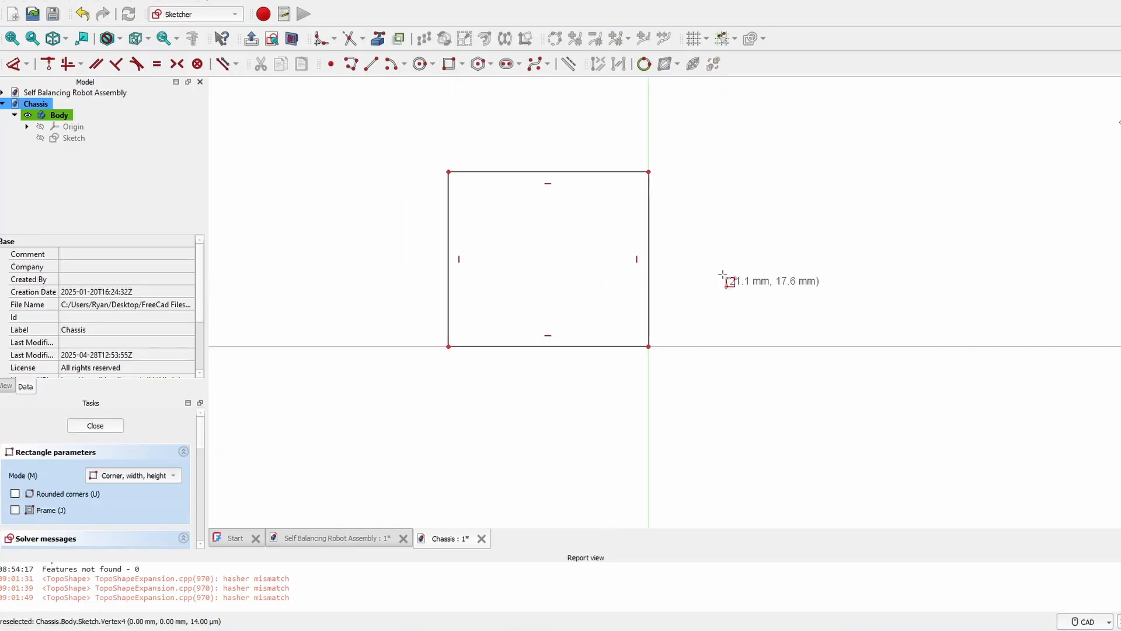
- Dimension the rectangle to 60 mm wide and 100 mm tall
{"action": "key", "text": "d"}
{"action": "left_click", "coordinate": [532, 171]}
{"action": "left_click", "coordinate": [536, 123]}
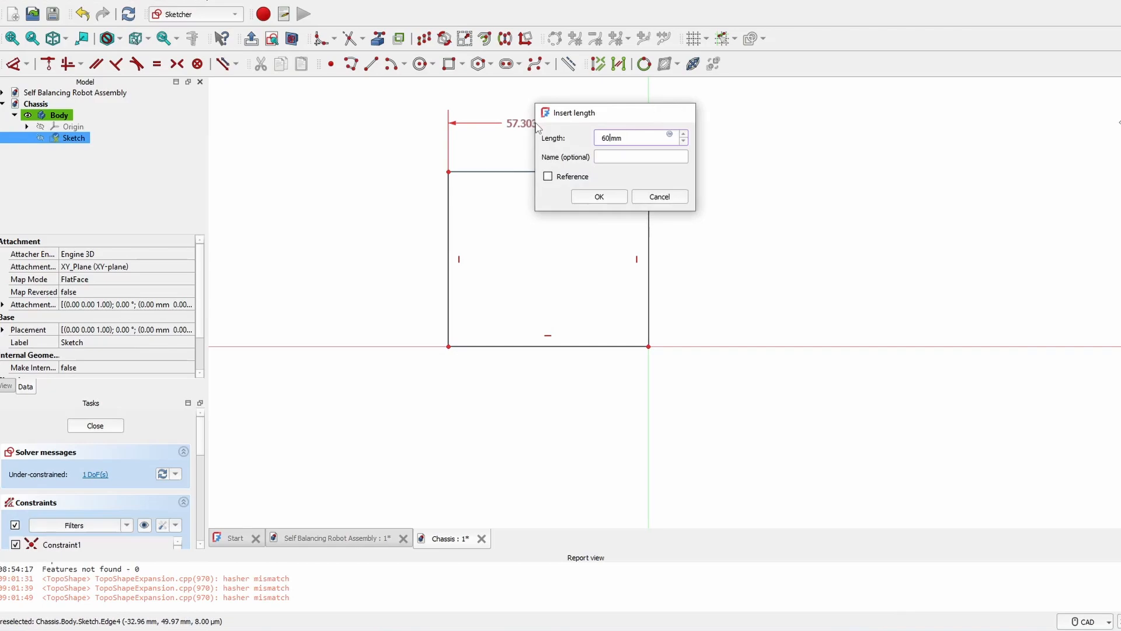
{"action": "type", "text": "60"}
{"action": "key", "text": "Return"}
{"action": "left_click", "coordinate": [650, 200]}
{"action": "left_click", "coordinate": [764, 210]}
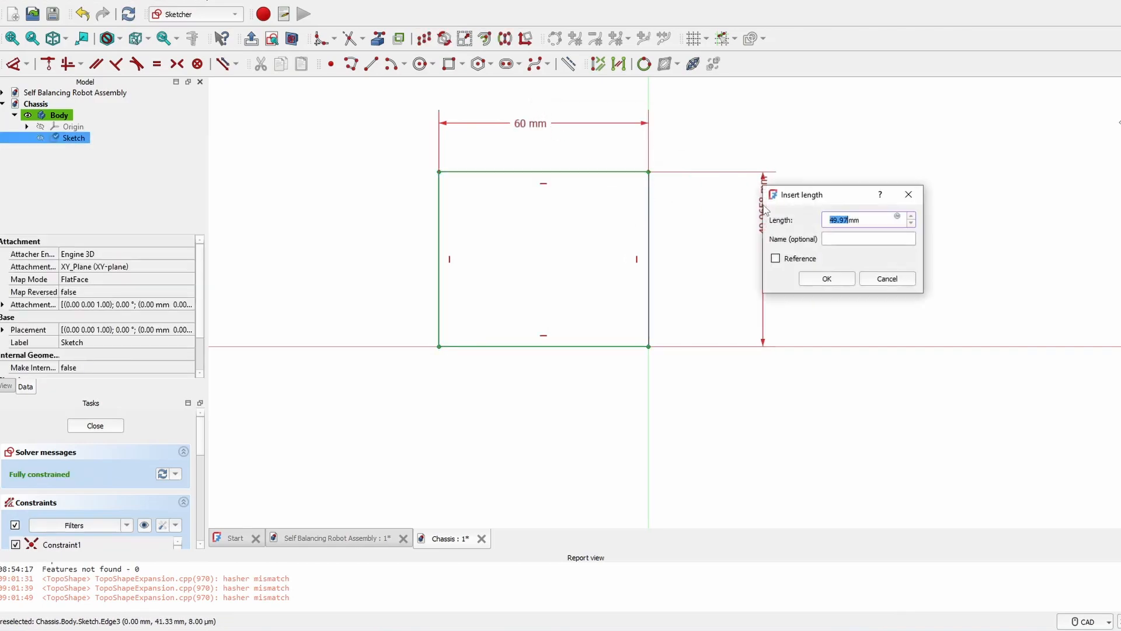
{"action": "type", "text": "100"}
{"action": "key", "text": "Return"}
{"action": "key", "text": "Escape"}
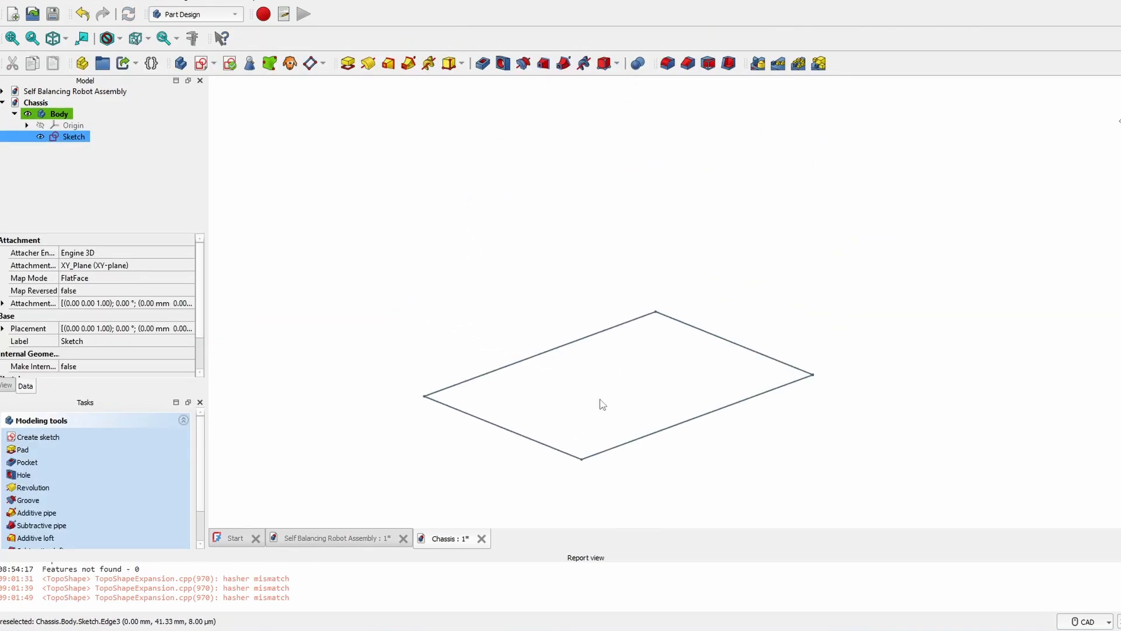
- Pad the sketch into a 5 mm plate and return to the robot assembly
{"action": "left_click", "coordinate": [348, 63]}
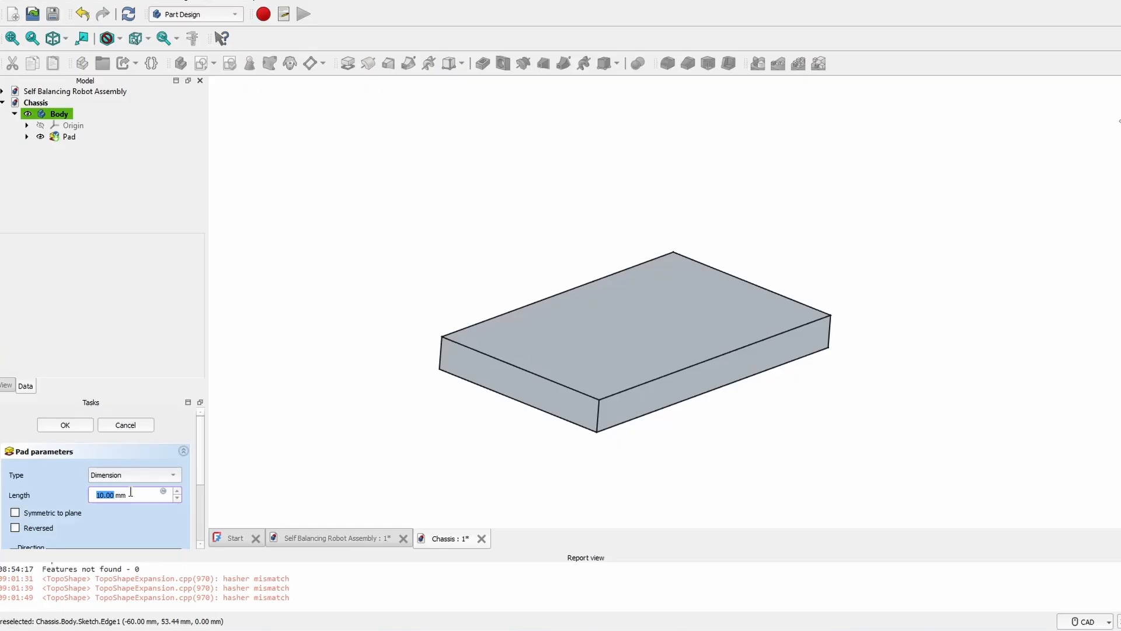
{"action": "type", "text": "5"}
{"action": "key", "text": "Return"}
{"action": "middle_click_drag", "start_coordinate": [864, 373], "coordinate": [769, 267]}
{"action": "middle_click_drag", "start_coordinate": [370, 278], "coordinate": [710, 293]}
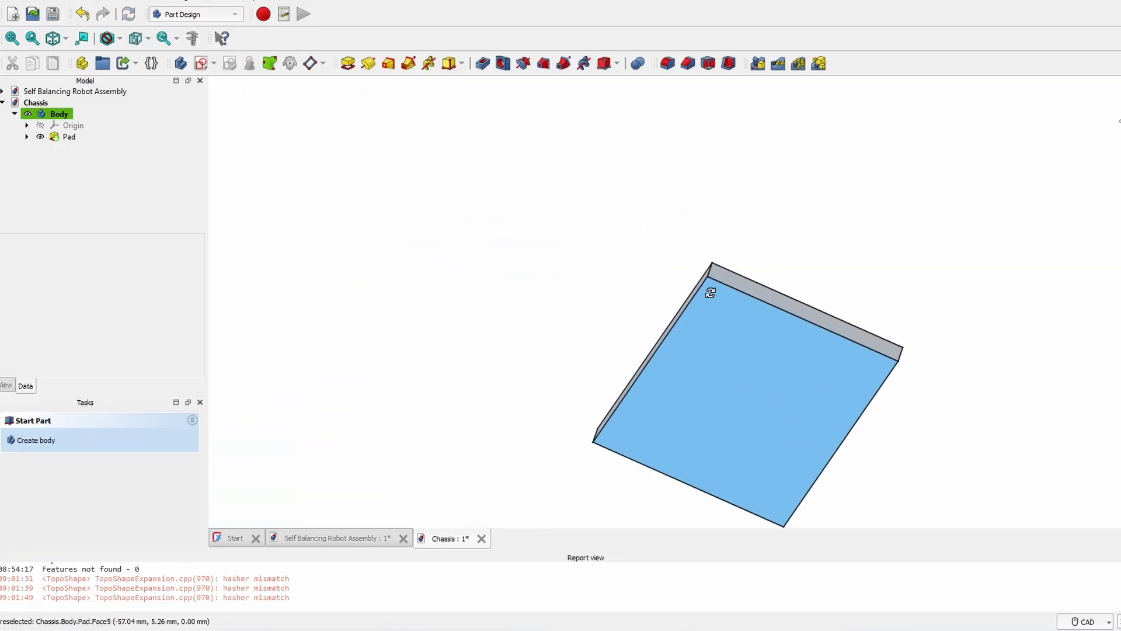
{"action": "double_click", "coordinate": [74, 91]}
{"action": "middle_click_drag", "start_coordinate": [1045, 179], "coordinate": [861, 340]}
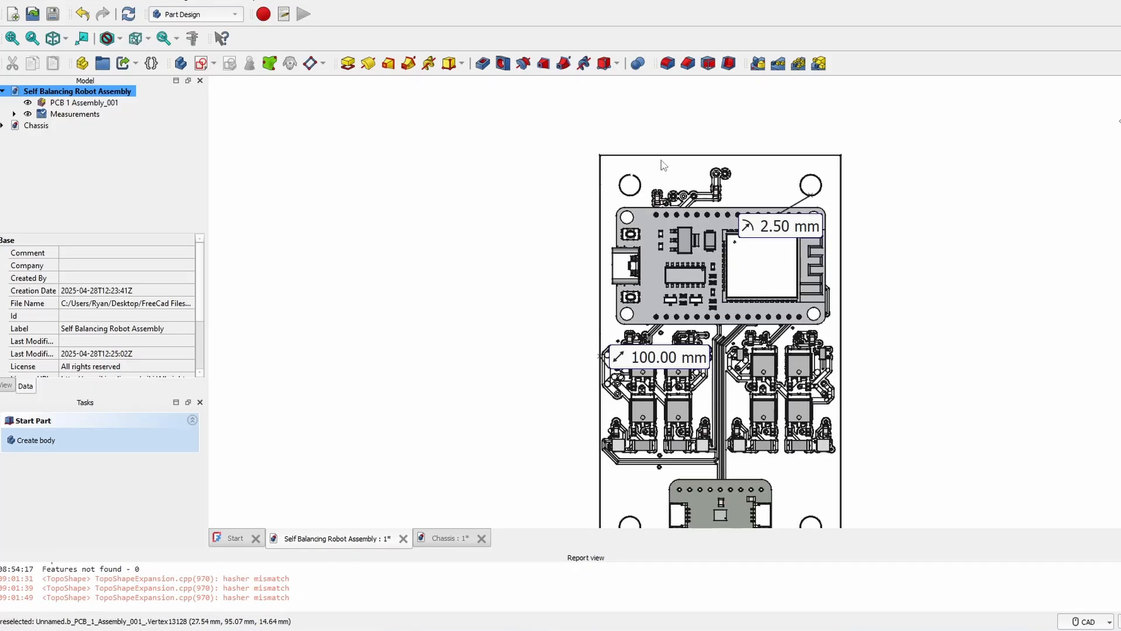
- Measure the lower-right PCB mounting hole's 2.50 mm radius
{"action": "scroll", "coordinate": [642, 167], "scroll_direction": "up", "scroll_amount": 4}
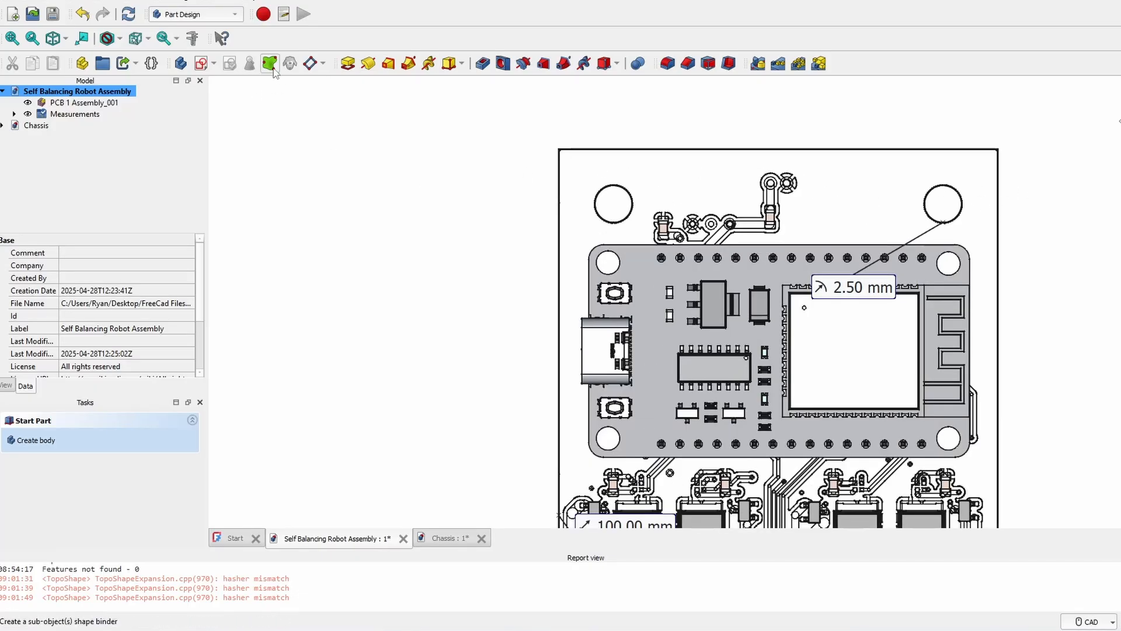
{"action": "left_click", "coordinate": [192, 38]}
{"action": "scroll", "coordinate": [759, 193], "scroll_direction": "up", "scroll_amount": 10}
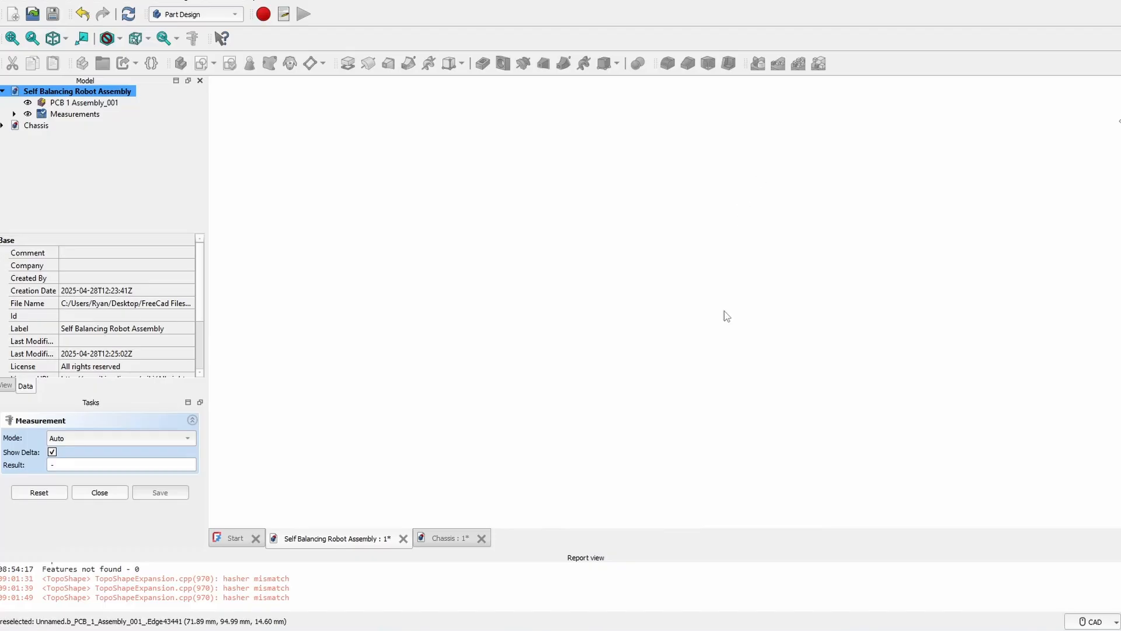
{"action": "scroll", "coordinate": [622, 326], "scroll_direction": "down", "scroll_amount": 8}
{"action": "middle_click_drag", "start_coordinate": [583, 385], "coordinate": [704, 192]}
{"action": "scroll", "coordinate": [685, 298], "scroll_direction": "up", "scroll_amount": 2}
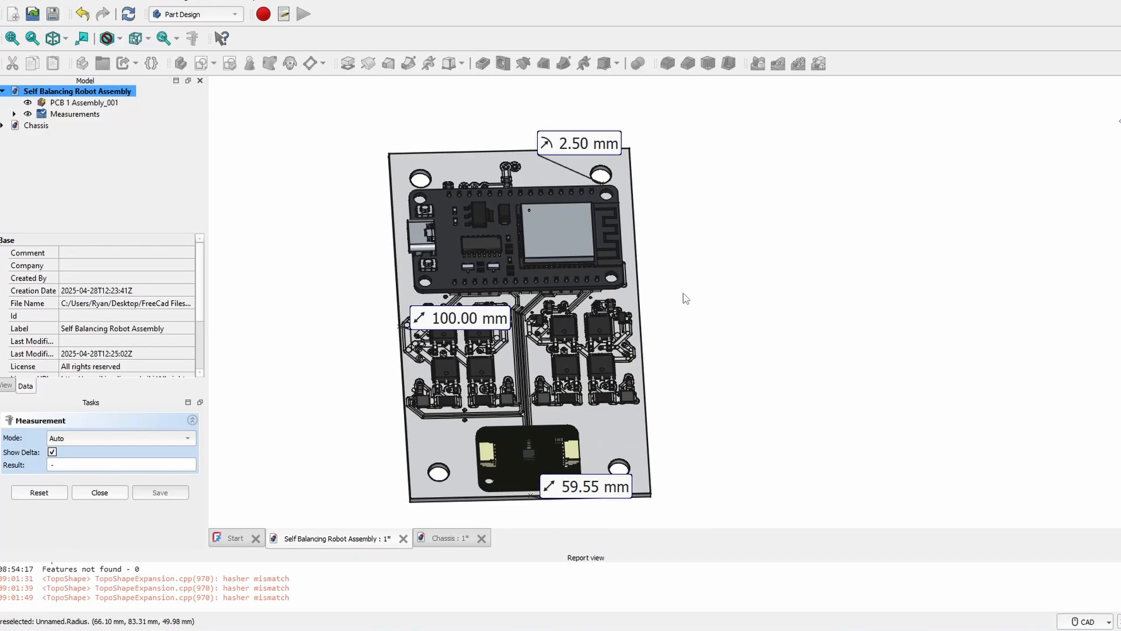
{"action": "middle_click_drag", "start_coordinate": [594, 502], "coordinate": [657, 343]}
{"action": "scroll", "coordinate": [657, 343], "scroll_direction": "up", "scroll_amount": 6}
{"action": "scroll", "coordinate": [660, 347], "scroll_direction": "up", "scroll_amount": 3}
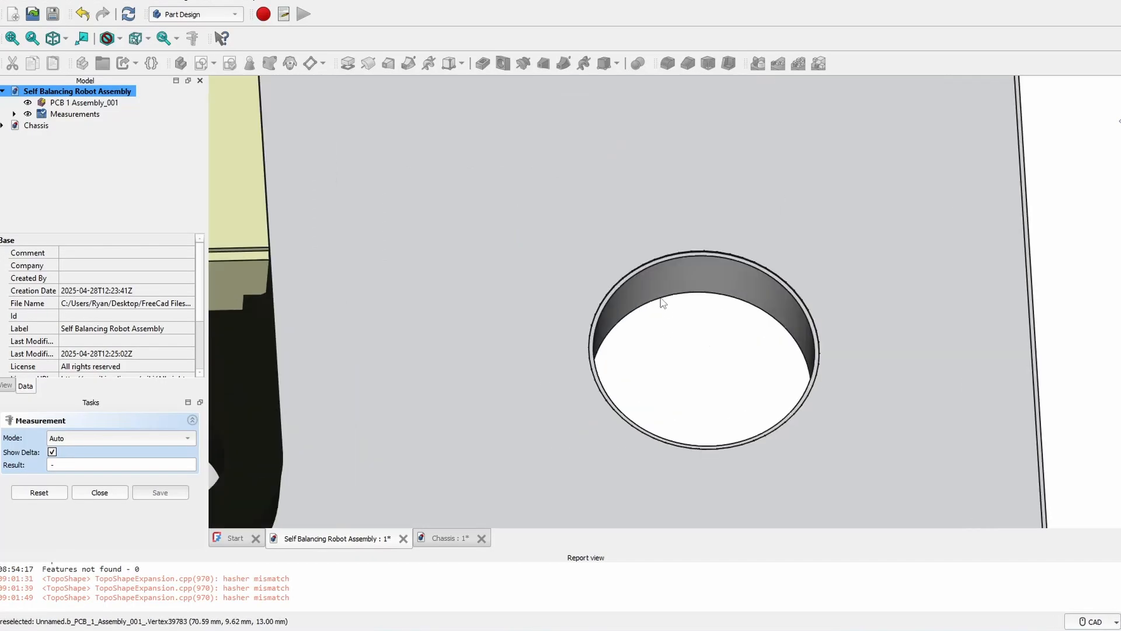
{"action": "scroll", "coordinate": [642, 271], "scroll_direction": "up", "scroll_amount": 3}
{"action": "scroll", "coordinate": [640, 269], "scroll_direction": "up", "scroll_amount": 2}
{"action": "left_click", "coordinate": [638, 270]}
{"action": "scroll", "coordinate": [639, 271], "scroll_direction": "down", "scroll_amount": 8}
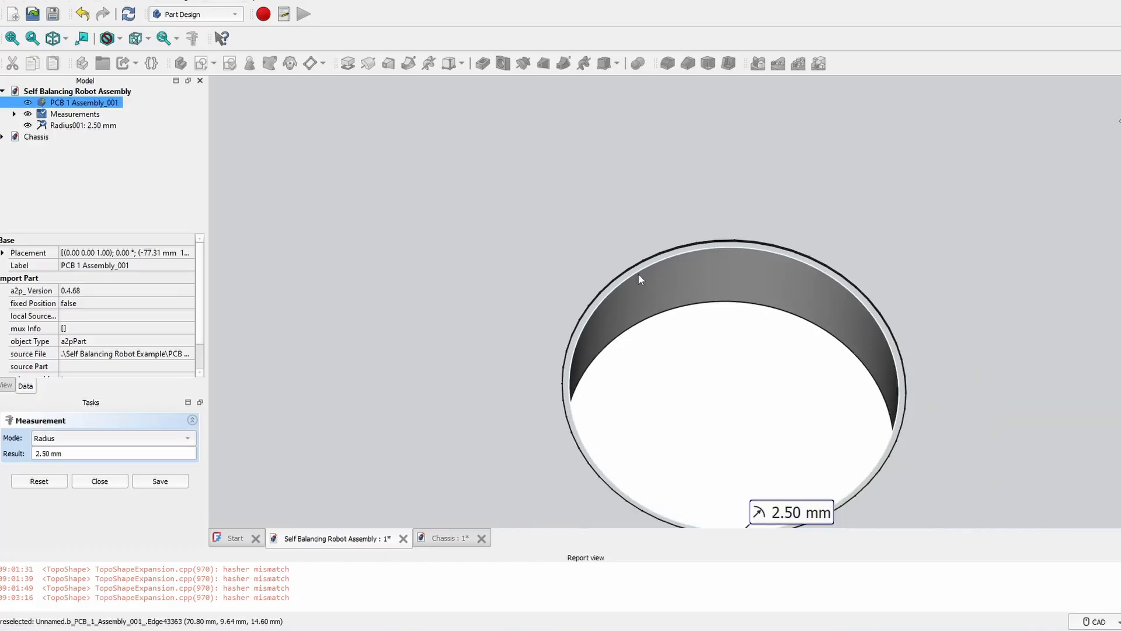
{"action": "scroll", "coordinate": [623, 285], "scroll_direction": "down", "scroll_amount": 3}
{"action": "scroll", "coordinate": [468, 233], "scroll_direction": "up", "scroll_amount": 8}
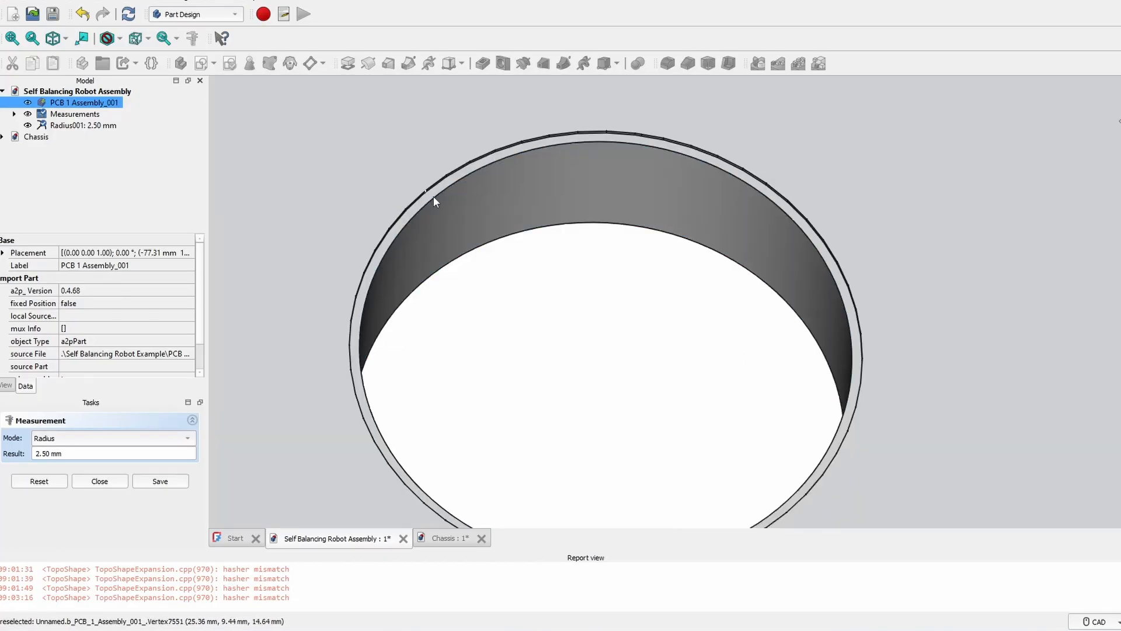
- Measure the spacing from that hole to the second mounting hole
{"action": "left_click", "coordinate": [438, 199], "text": "ctrl"}
{"action": "scroll", "coordinate": [584, 245], "scroll_direction": "down", "scroll_amount": 8}
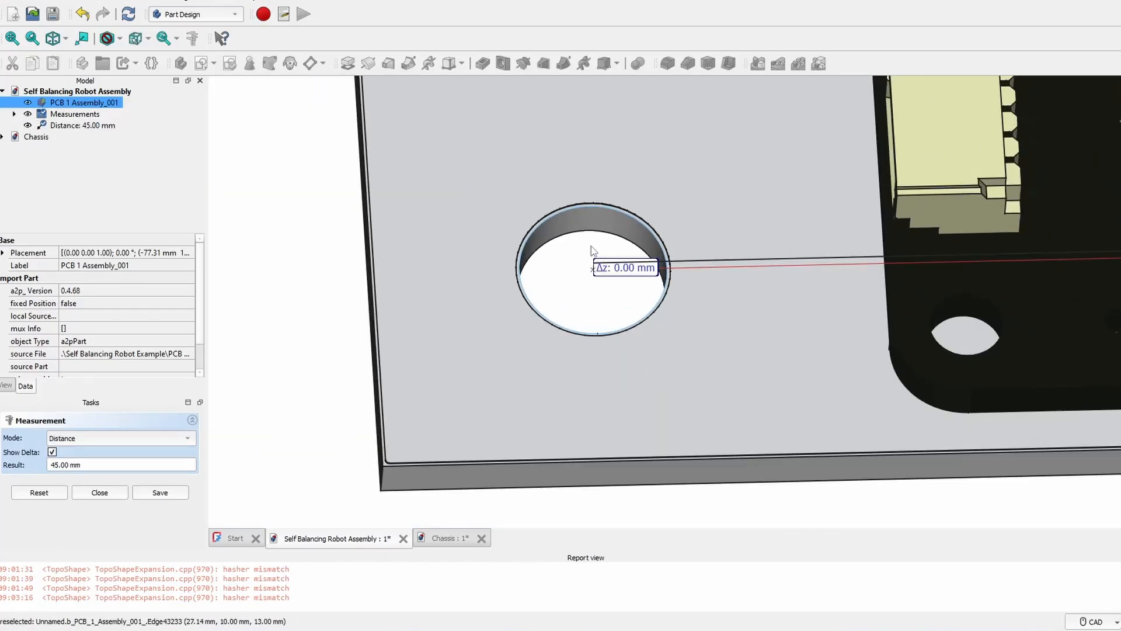
{"action": "scroll", "coordinate": [584, 245], "scroll_direction": "down", "scroll_amount": 1}
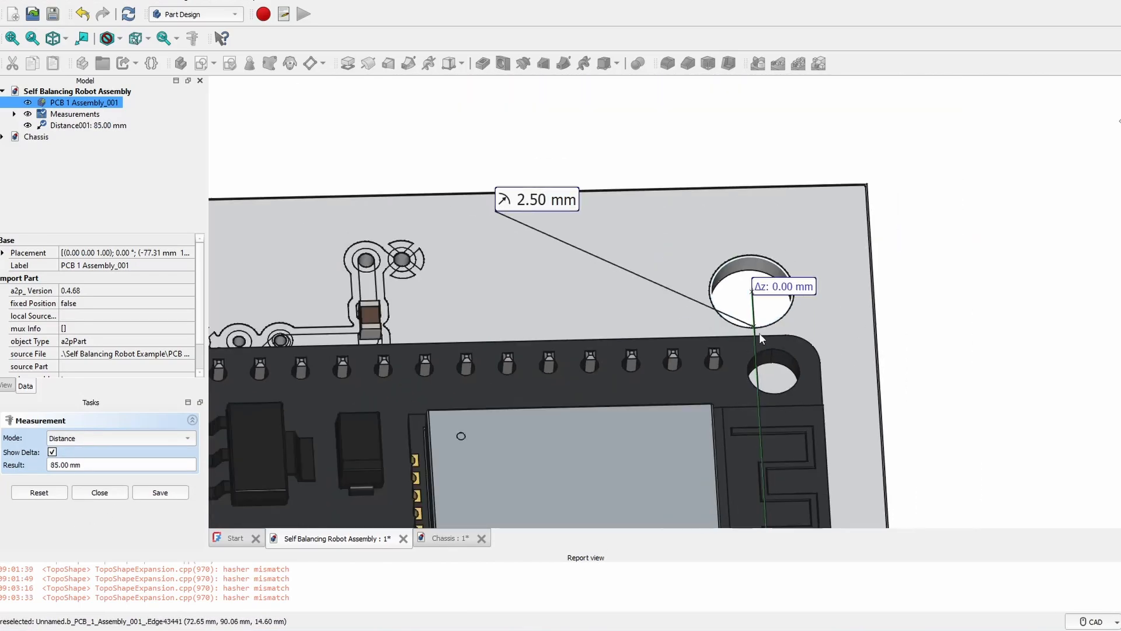
{"action": "scroll", "coordinate": [759, 332], "scroll_direction": "down", "scroll_amount": 4}
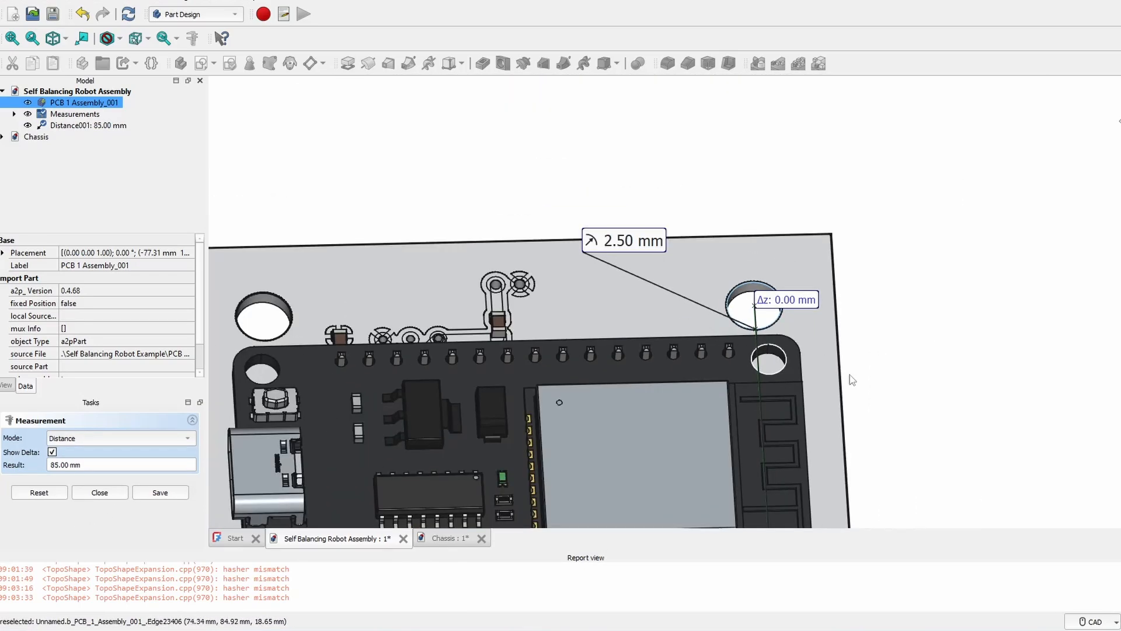
{"action": "middle_click_drag", "start_coordinate": [928, 423], "coordinate": [848, 185]}
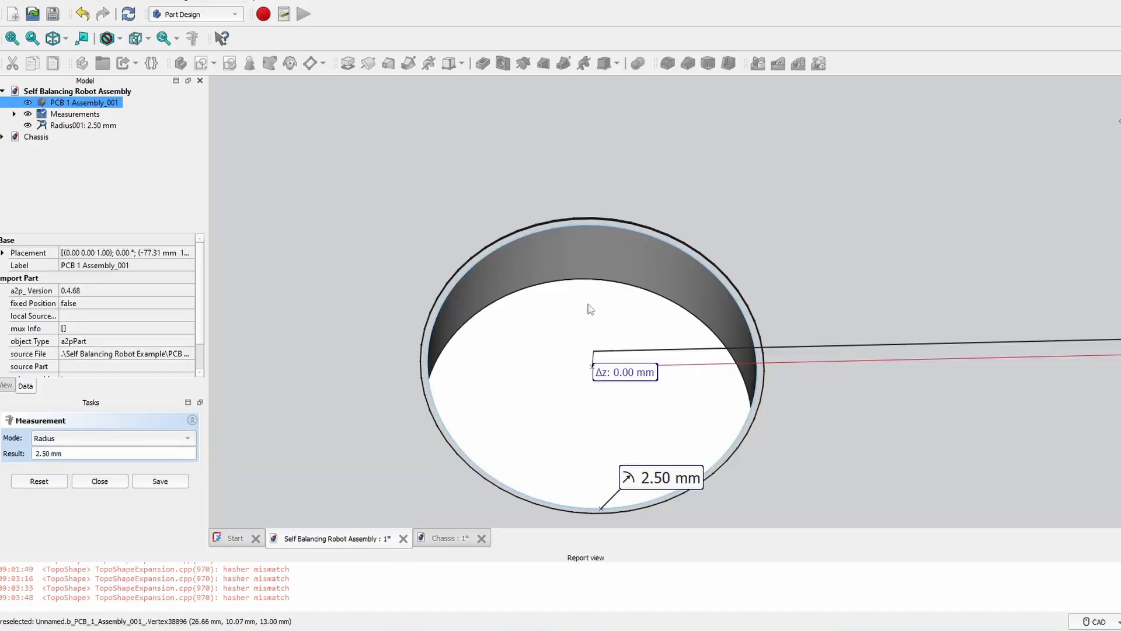
{"action": "scroll", "coordinate": [626, 365], "scroll_direction": "down", "scroll_amount": 3}
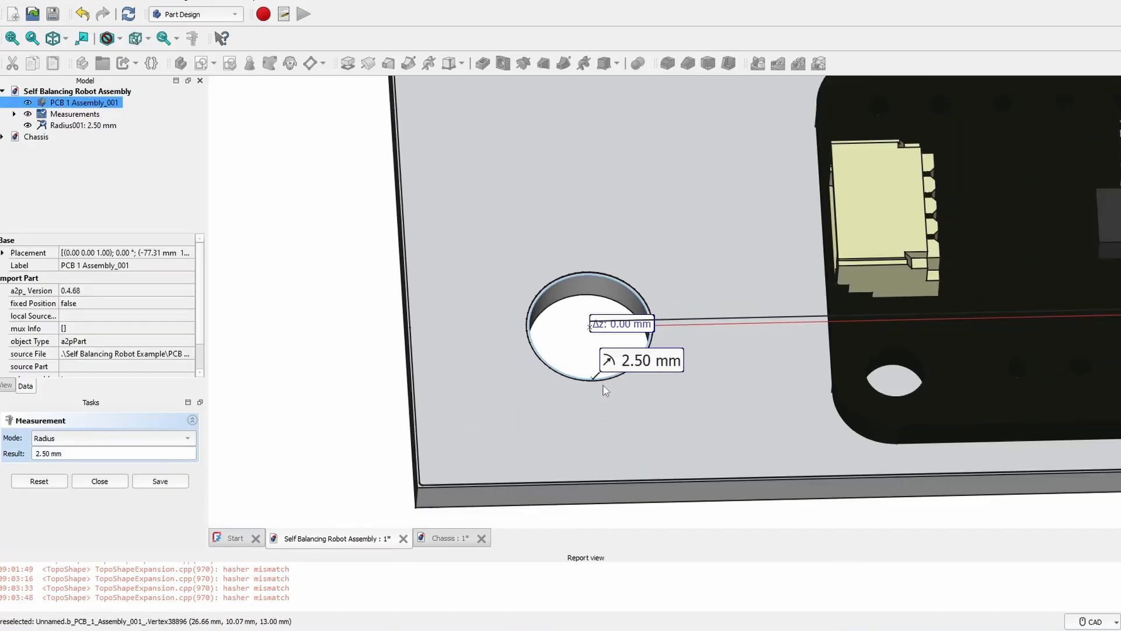
{"action": "scroll", "coordinate": [615, 340], "scroll_direction": "up", "scroll_amount": 4}
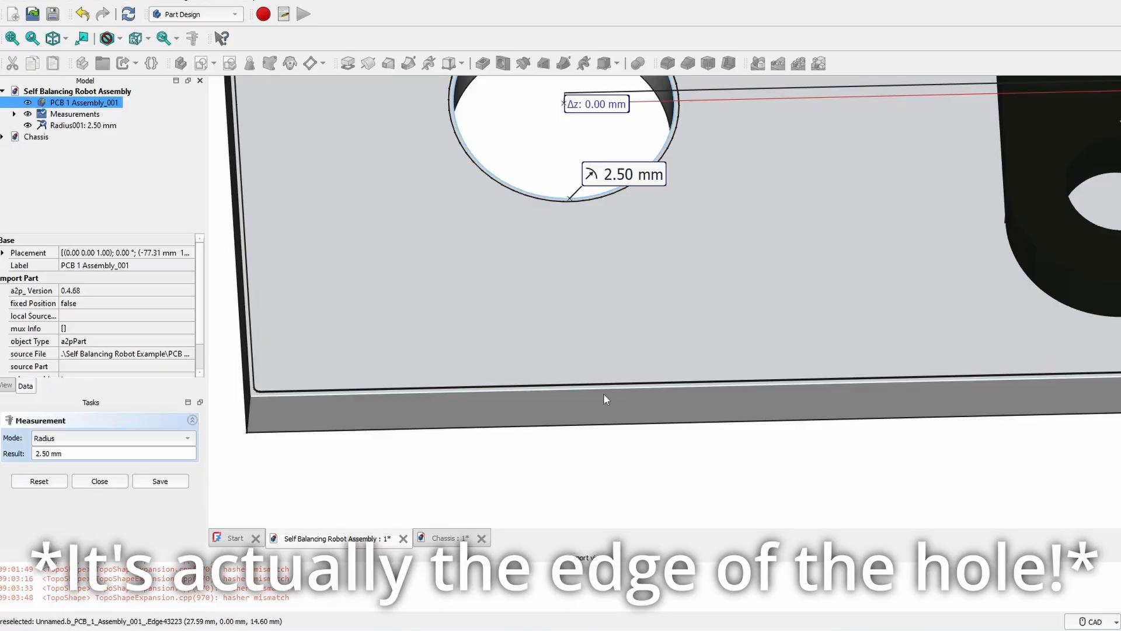
- Measure the hole's 5.00 mm distances to the board edges and save them
{"action": "left_click", "coordinate": [603, 394]}
{"action": "scroll", "coordinate": [716, 306], "scroll_direction": "down", "scroll_amount": 3}
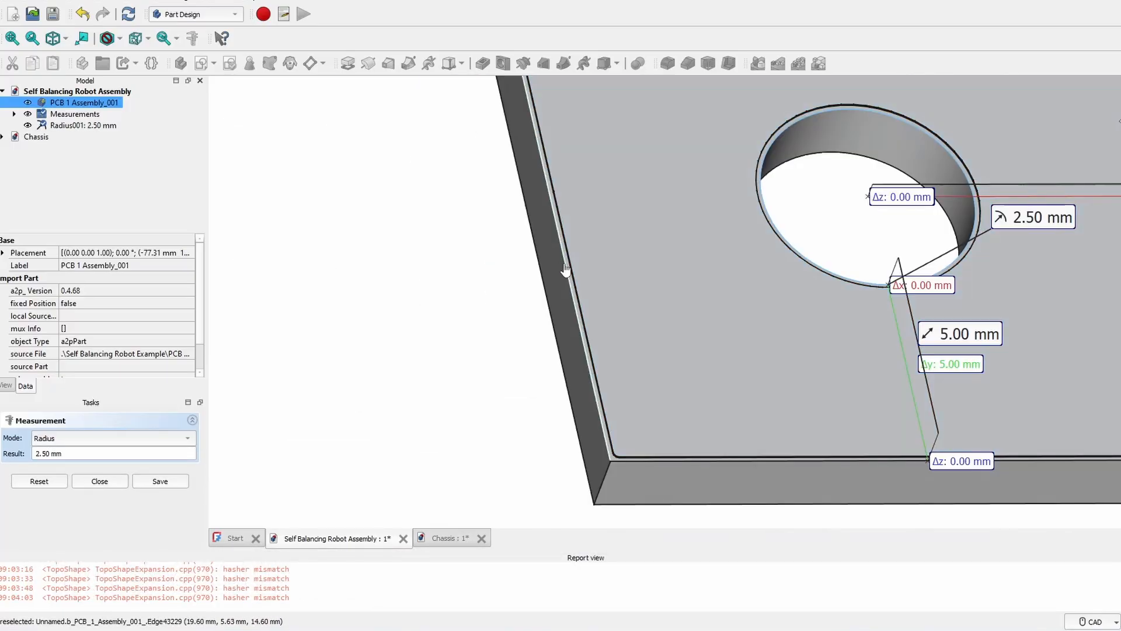
{"action": "left_click", "coordinate": [563, 263]}
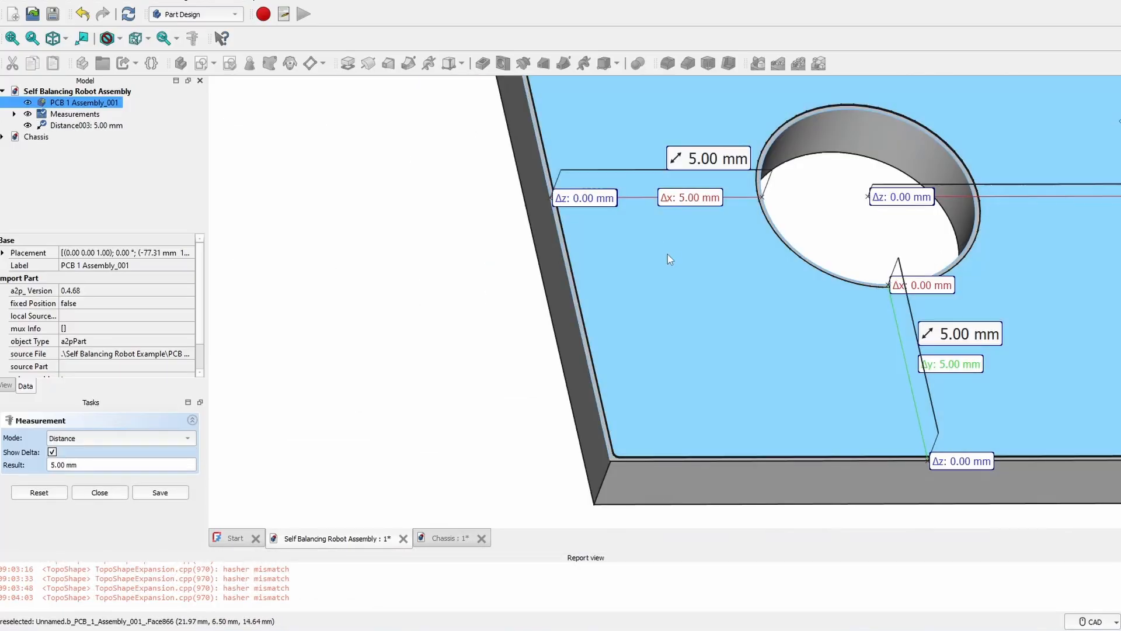
{"action": "scroll", "coordinate": [670, 258], "scroll_direction": "down", "scroll_amount": 5}
{"action": "middle_click_drag", "start_coordinate": [875, 342], "coordinate": [831, 278]}
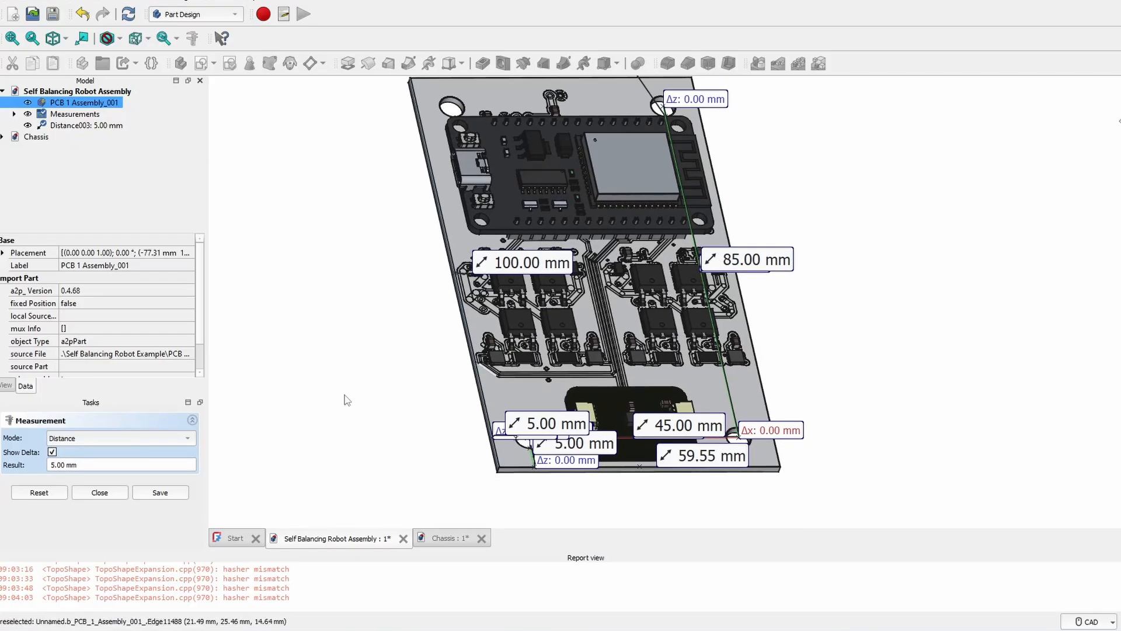
{"action": "left_click", "coordinate": [160, 492]}
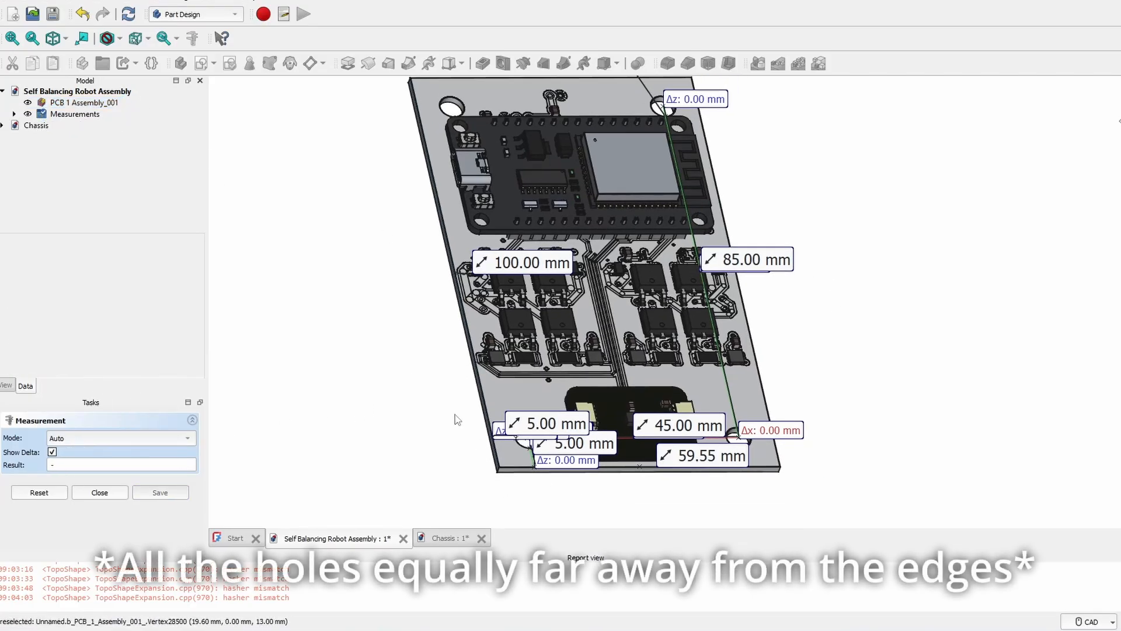
{"action": "left_click", "coordinate": [33, 126]}
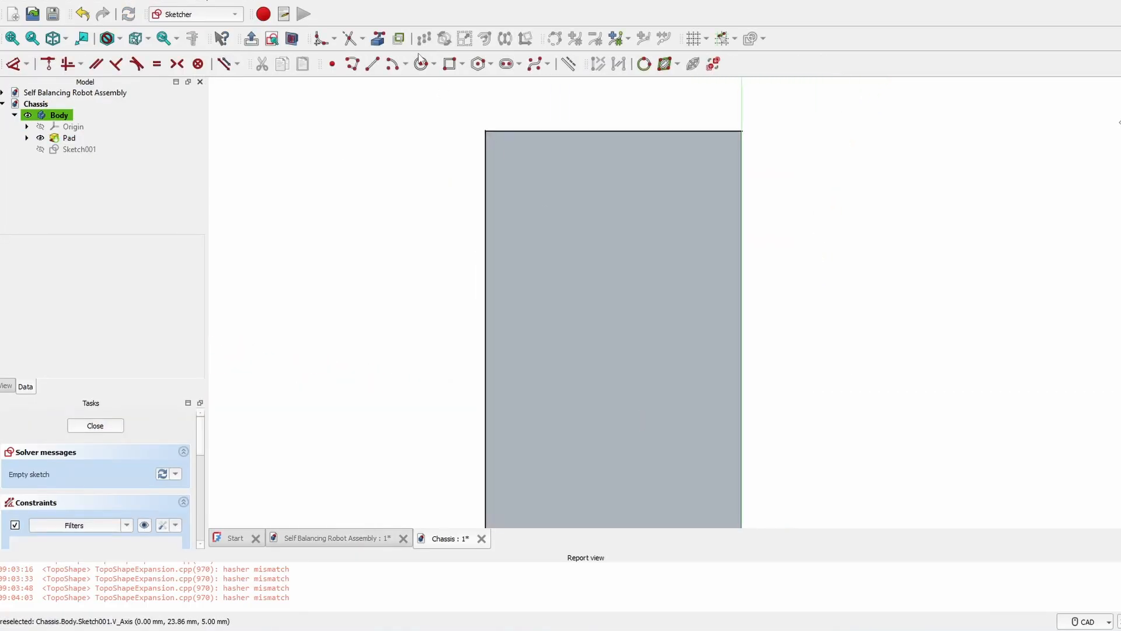
- Draw four circles near the plate's top-left, top-right, bottom-left and bottom-right corners
{"action": "left_click", "coordinate": [421, 63]}
{"action": "left_click", "coordinate": [513, 175]}
{"action": "left_click", "coordinate": [566, 169]}
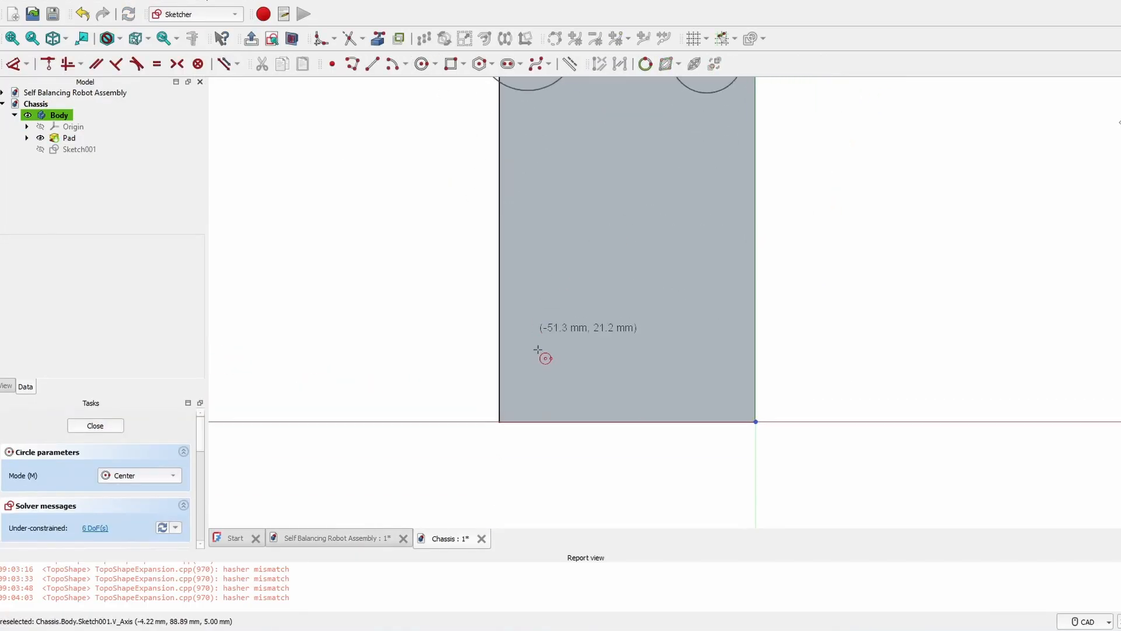
{"action": "left_click", "coordinate": [531, 408]}
{"action": "left_click", "coordinate": [568, 408]}
{"action": "left_click", "coordinate": [735, 406]}
{"action": "left_click", "coordinate": [777, 407]}
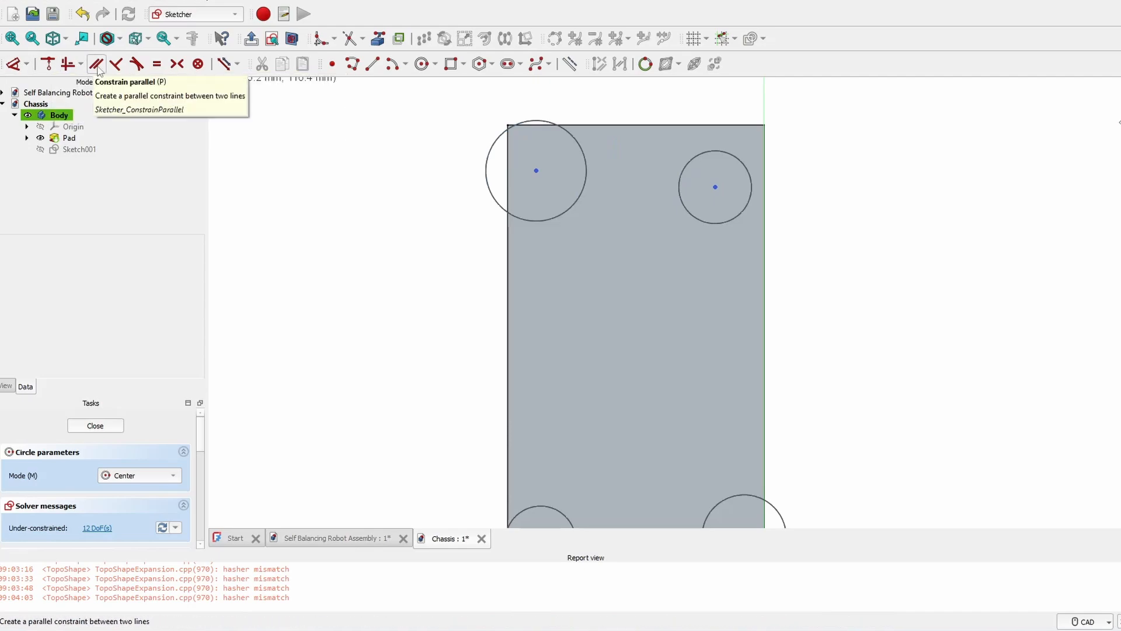
- Make all four circles equal and dimension them to a 5 mm diameter
{"action": "left_click", "coordinate": [157, 66]}
{"action": "left_click", "coordinate": [587, 173]}
{"action": "left_click", "coordinate": [683, 179]}
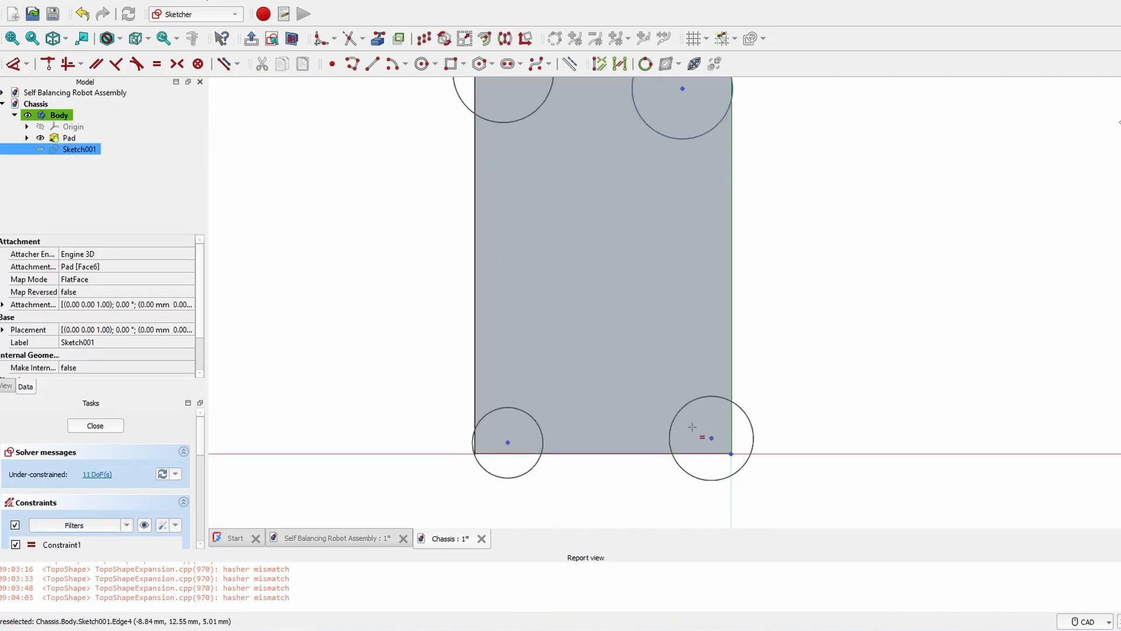
{"action": "left_click", "coordinate": [681, 411]}
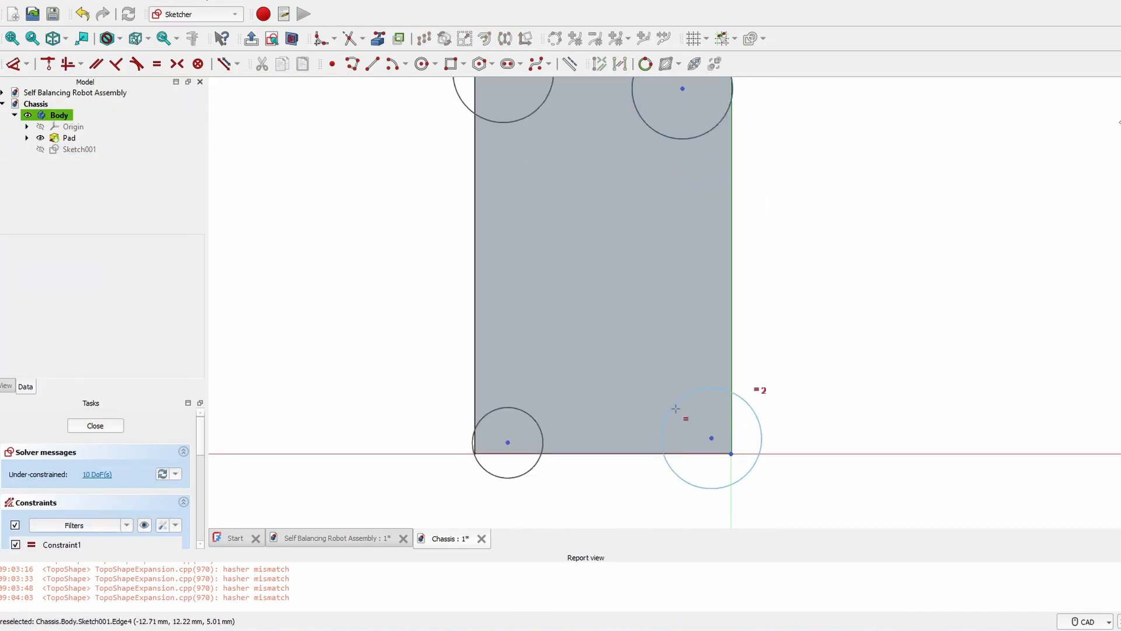
{"action": "left_click", "coordinate": [538, 439]}
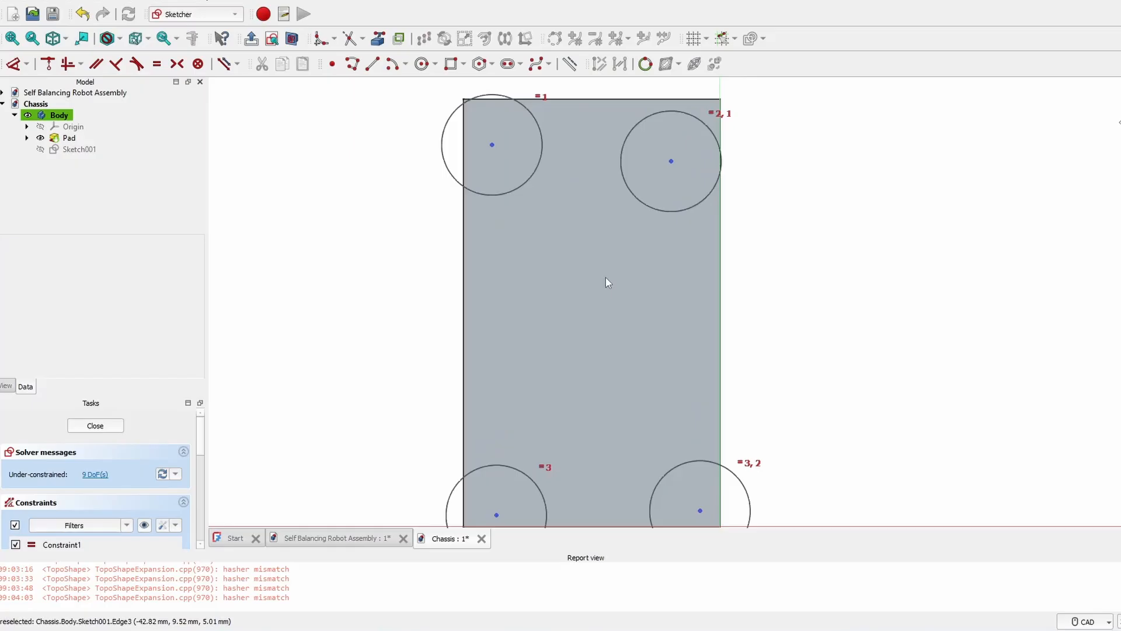
{"action": "key", "text": "d"}
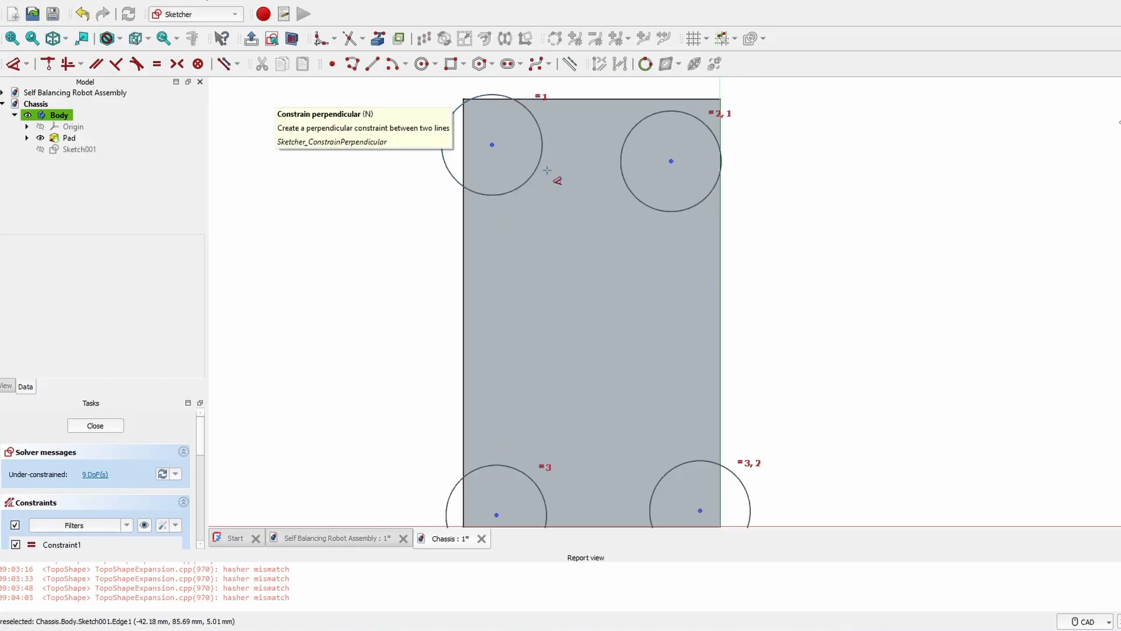
{"action": "left_click", "coordinate": [534, 173]}
{"action": "left_click", "coordinate": [556, 216]}
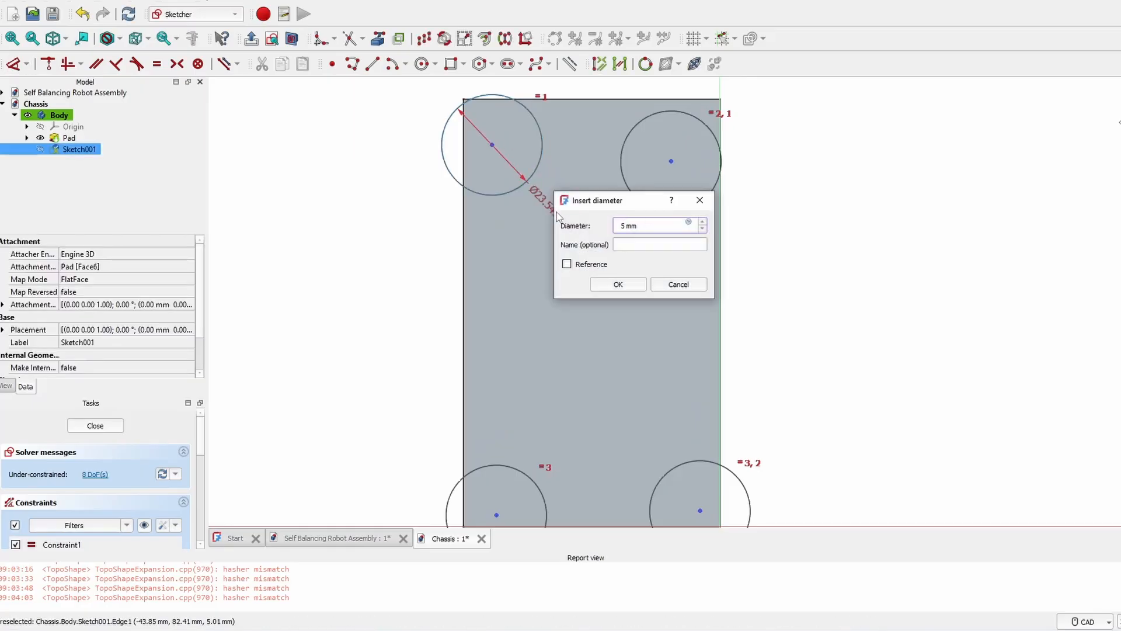
{"action": "key", "text": "Return"}
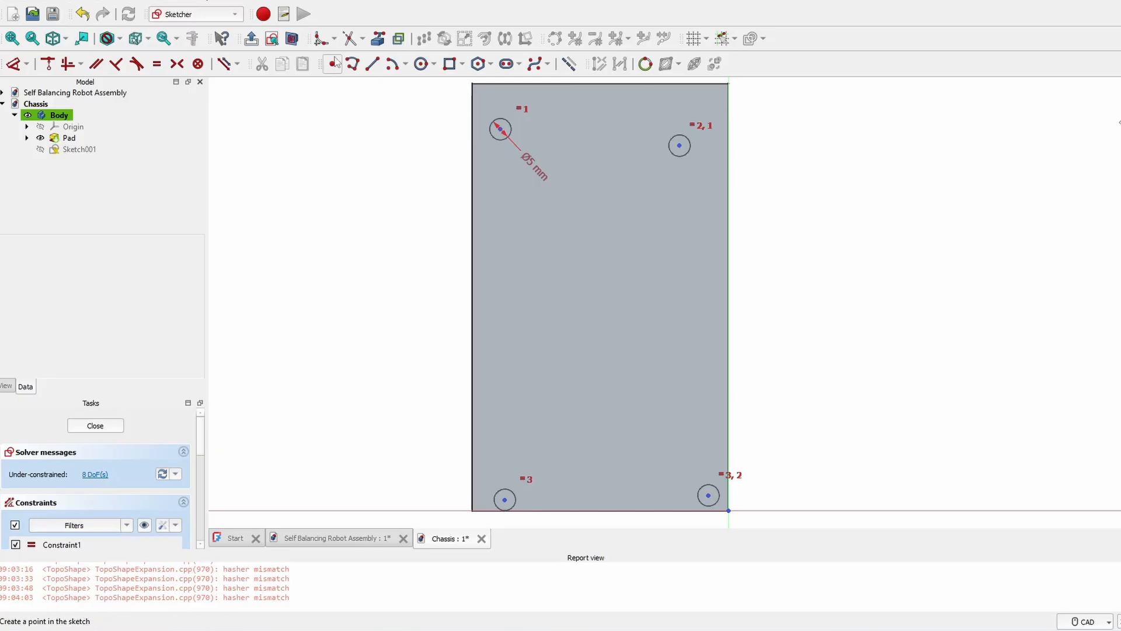
- Draw construction lines between the hole centres, closing the outline back at the top-left hole
{"action": "left_click", "coordinate": [372, 63]}
{"action": "left_click", "coordinate": [501, 129]}
{"action": "left_click", "coordinate": [679, 144]}
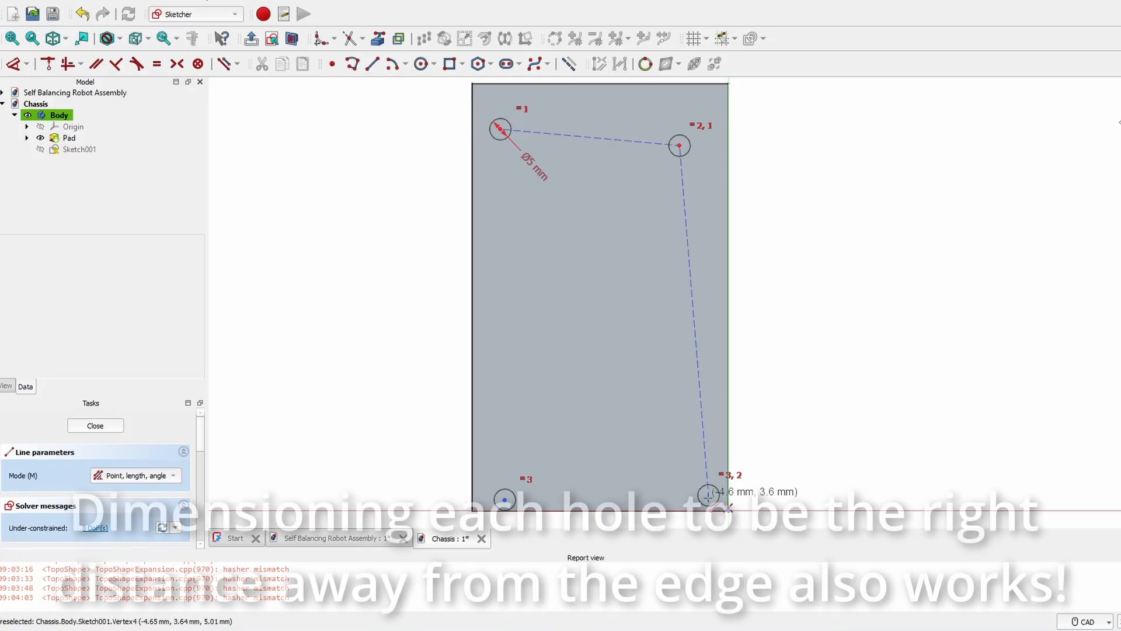
{"action": "left_click", "coordinate": [503, 495]}
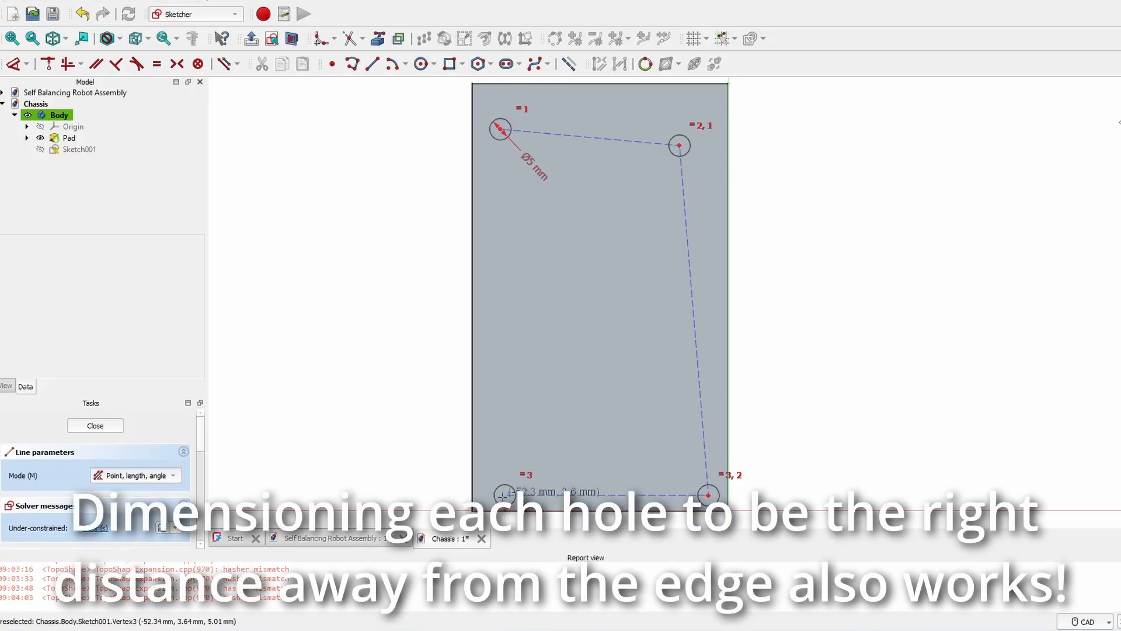
{"action": "left_click", "coordinate": [501, 128]}
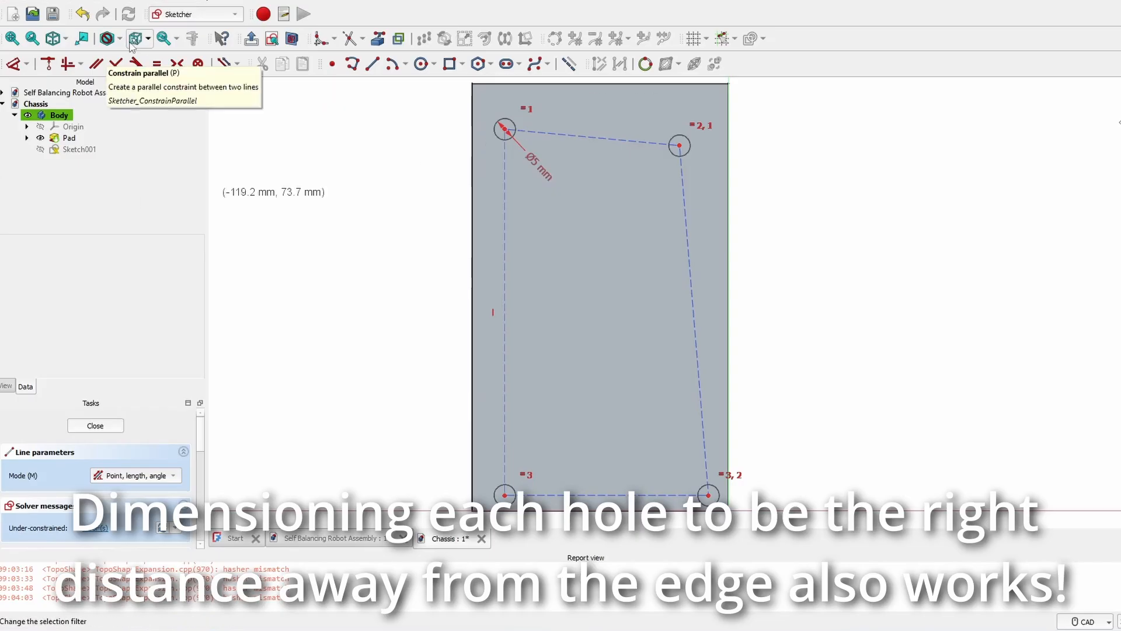
- Check the PCB hole spacing in the robot assembly, moving the 85 mm measurement label up
{"action": "double_click", "coordinate": [93, 93]}
{"action": "middle_click_drag", "start_coordinate": [858, 363], "coordinate": [566, 241]}
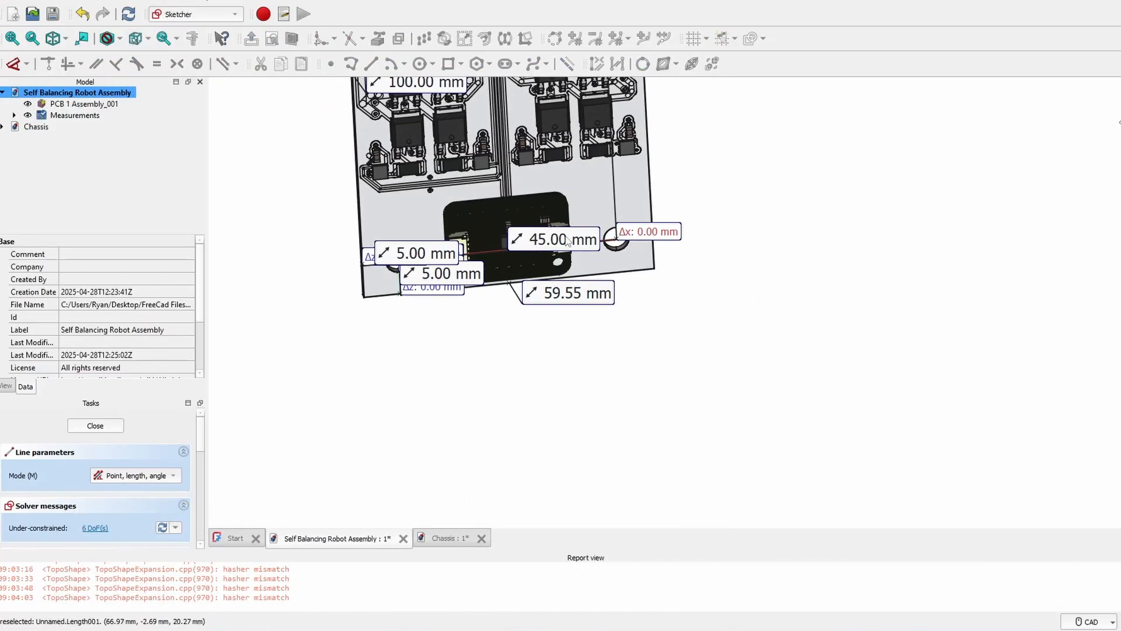
{"action": "middle_click_drag", "start_coordinate": [706, 244], "coordinate": [589, 299]}
{"action": "left_click", "coordinate": [590, 299]}
{"action": "left_click_drag", "start_coordinate": [659, 274], "coordinate": [670, 214]}
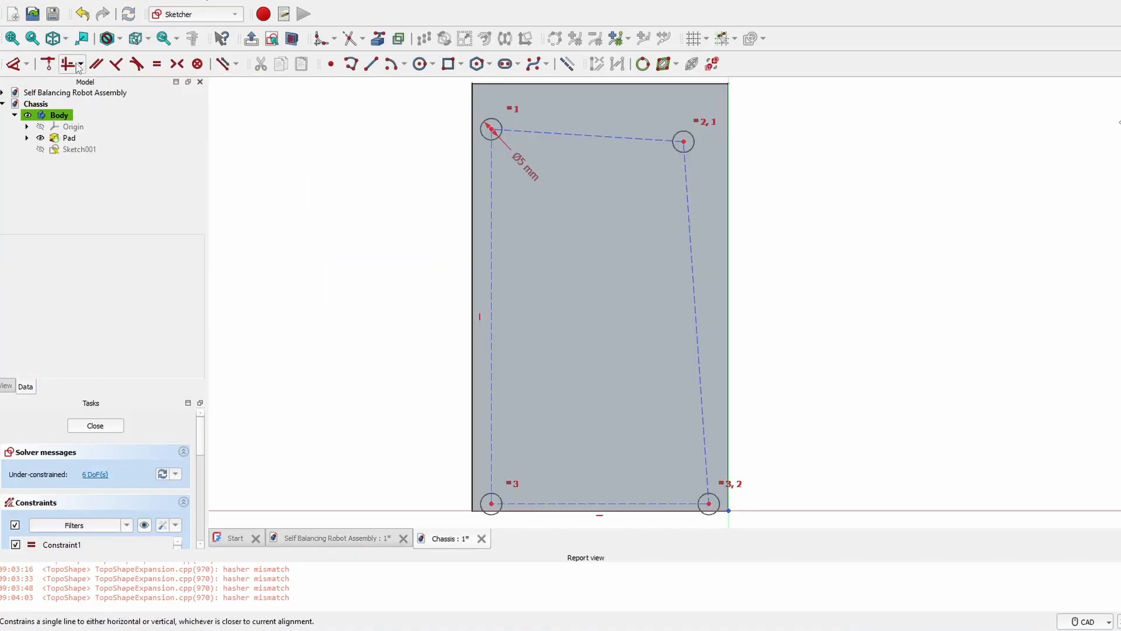
- Constrain the bottom outline edge horizontal and the right outline edge vertical
{"action": "left_click", "coordinate": [81, 64]}
{"action": "left_click", "coordinate": [107, 98]}
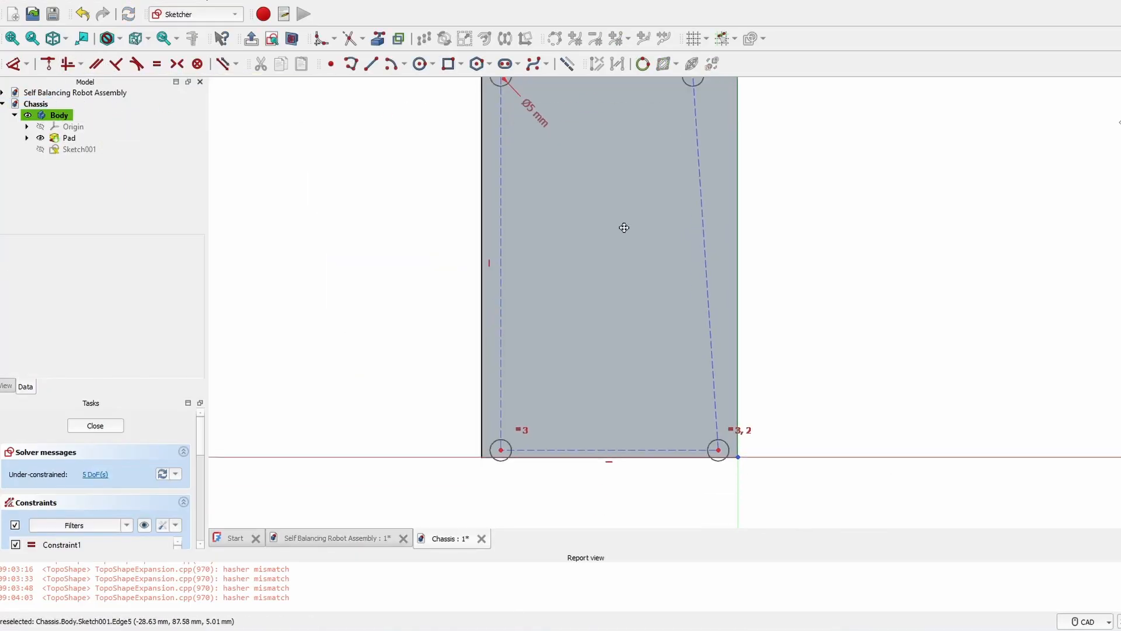
{"action": "left_click", "coordinate": [626, 447]}
{"action": "middle_click_drag", "start_coordinate": [537, 212], "coordinate": [517, 262]}
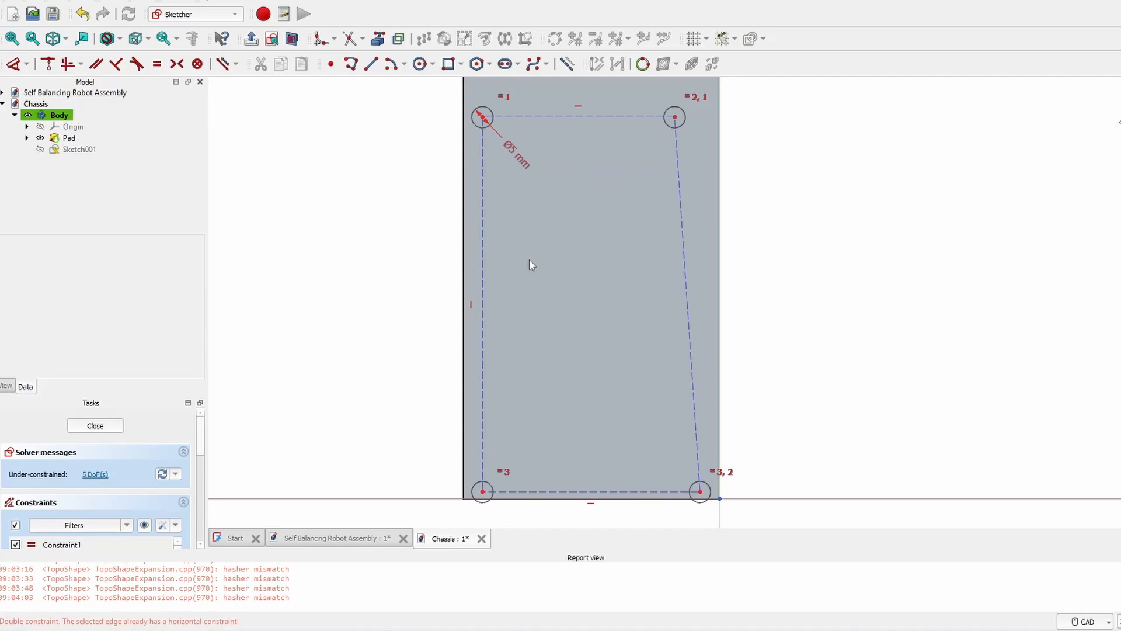
{"action": "left_click", "coordinate": [80, 64]}
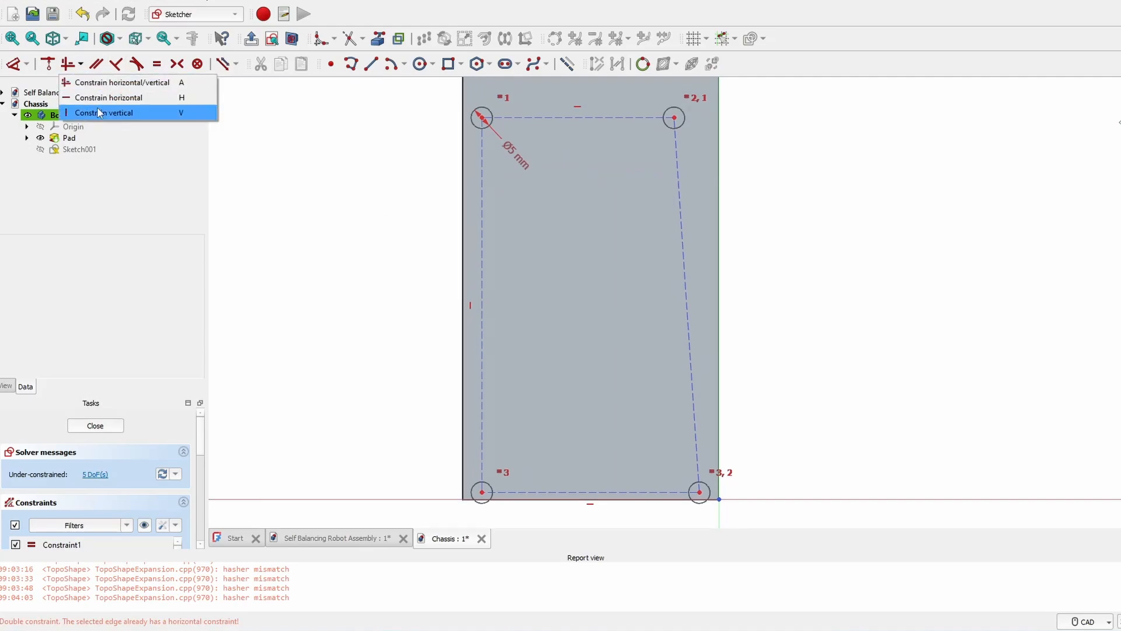
{"action": "left_click", "coordinate": [97, 107]}
{"action": "left_click", "coordinate": [678, 175]}
- Dimension the hole spacing as 45 mm across the top and 85 mm down the right side
{"action": "key", "text": "d"}
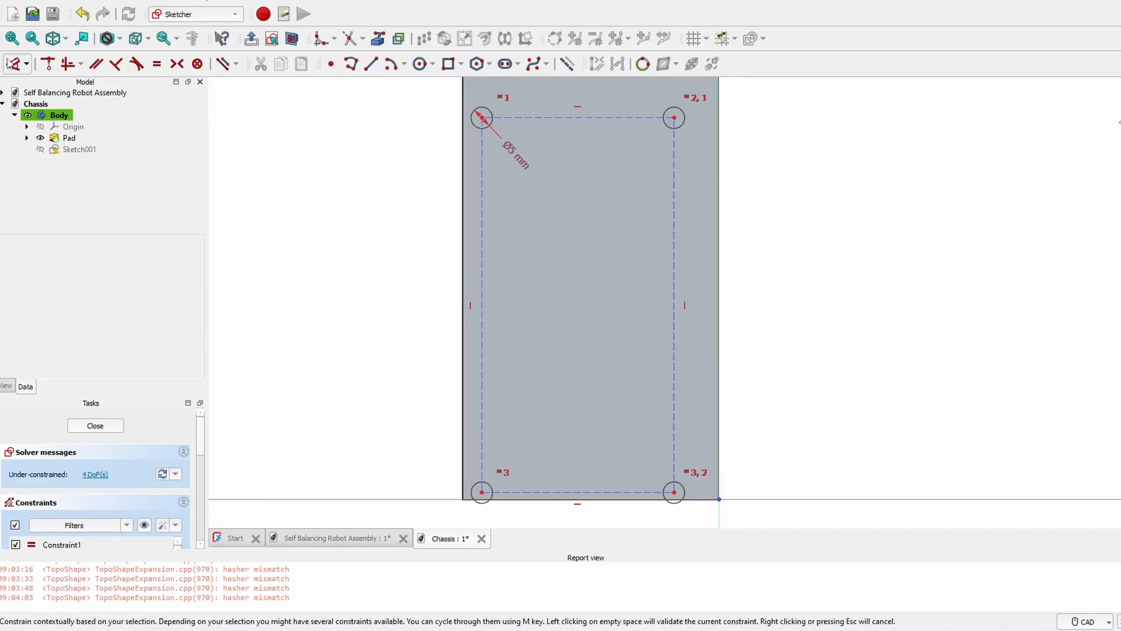
{"action": "left_click", "coordinate": [549, 110]}
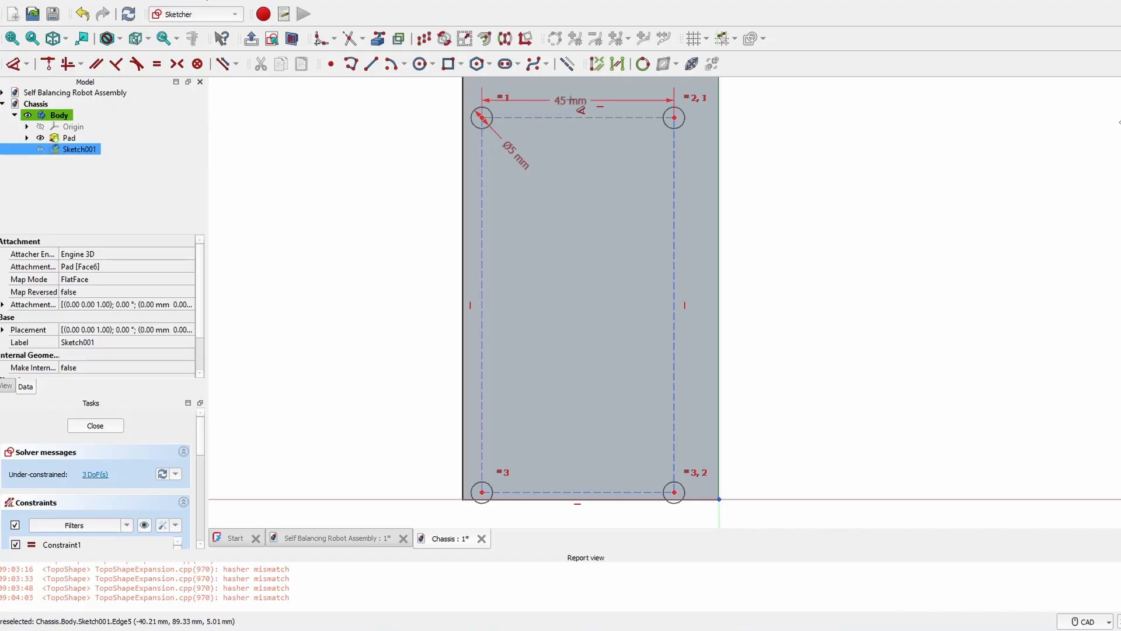
{"action": "left_click", "coordinate": [569, 98]}
{"action": "left_click", "coordinate": [633, 171]}
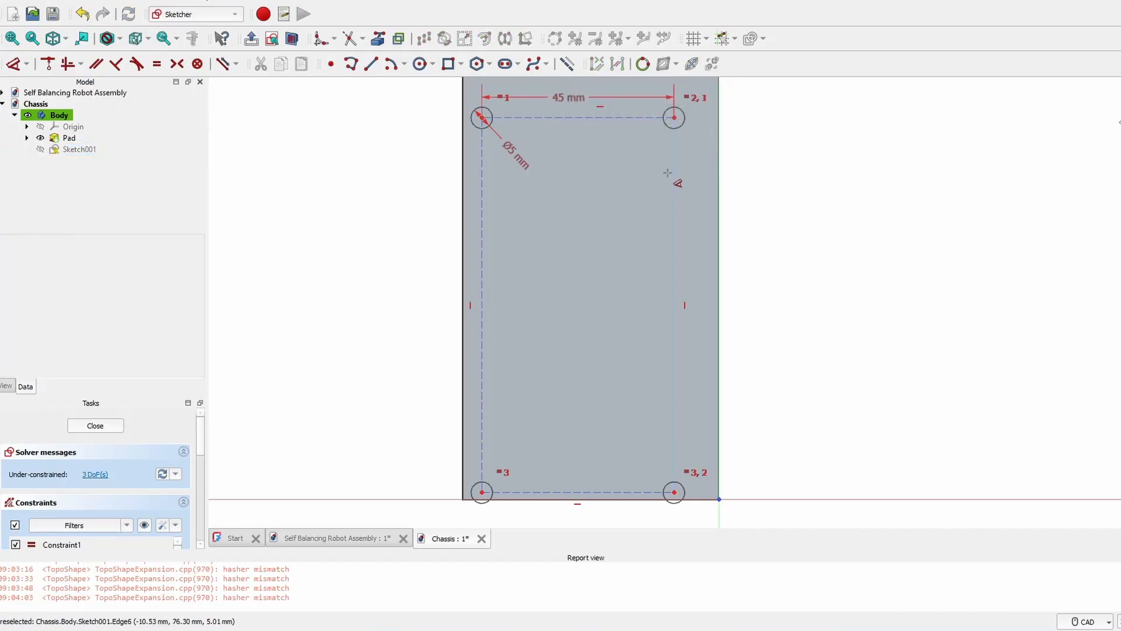
{"action": "left_click", "coordinate": [674, 178]}
{"action": "left_click", "coordinate": [804, 190]}
{"action": "type", "text": "85"}
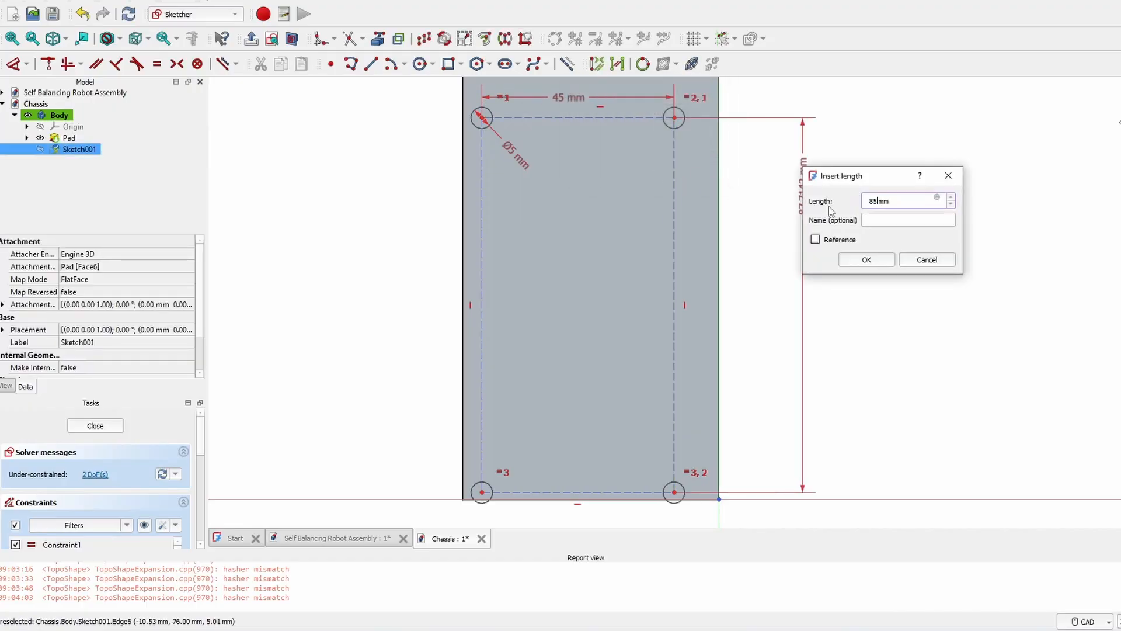
{"action": "key", "text": "Return"}
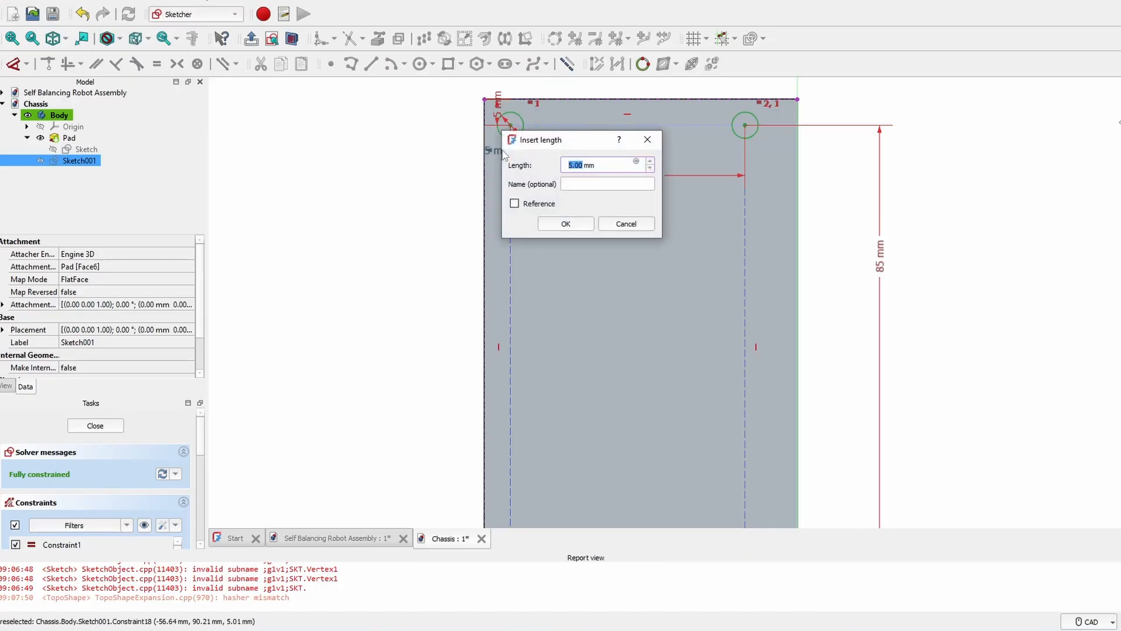
- Set 7.5 mm side and top edge offsets, then close the sketch
{"action": "key", "text": "Return"}
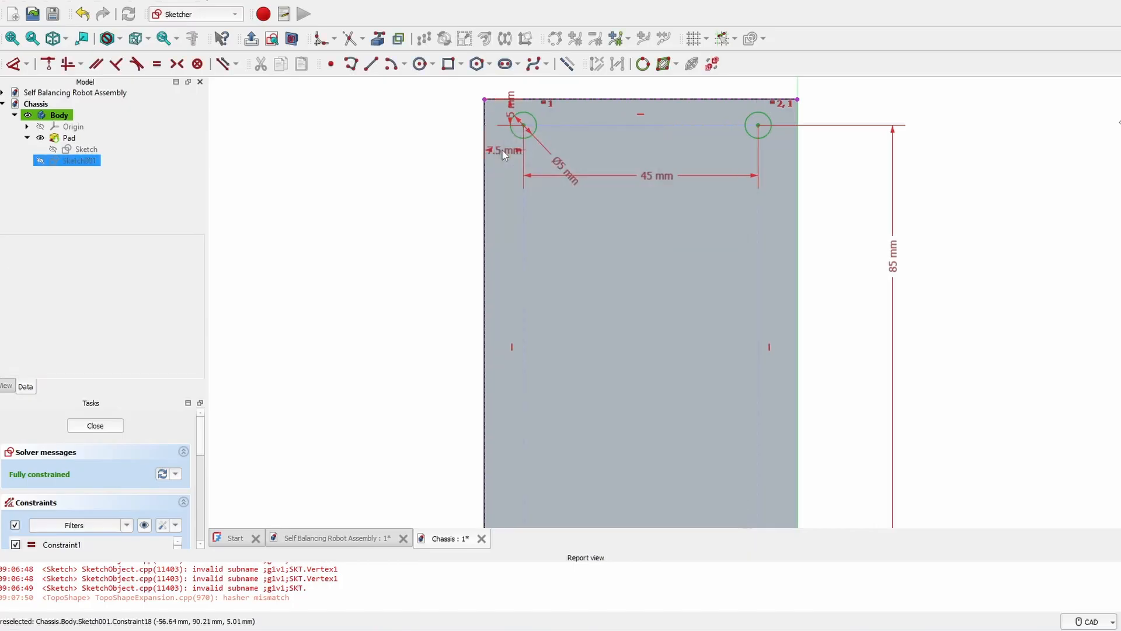
{"action": "left_click", "coordinate": [510, 108]}
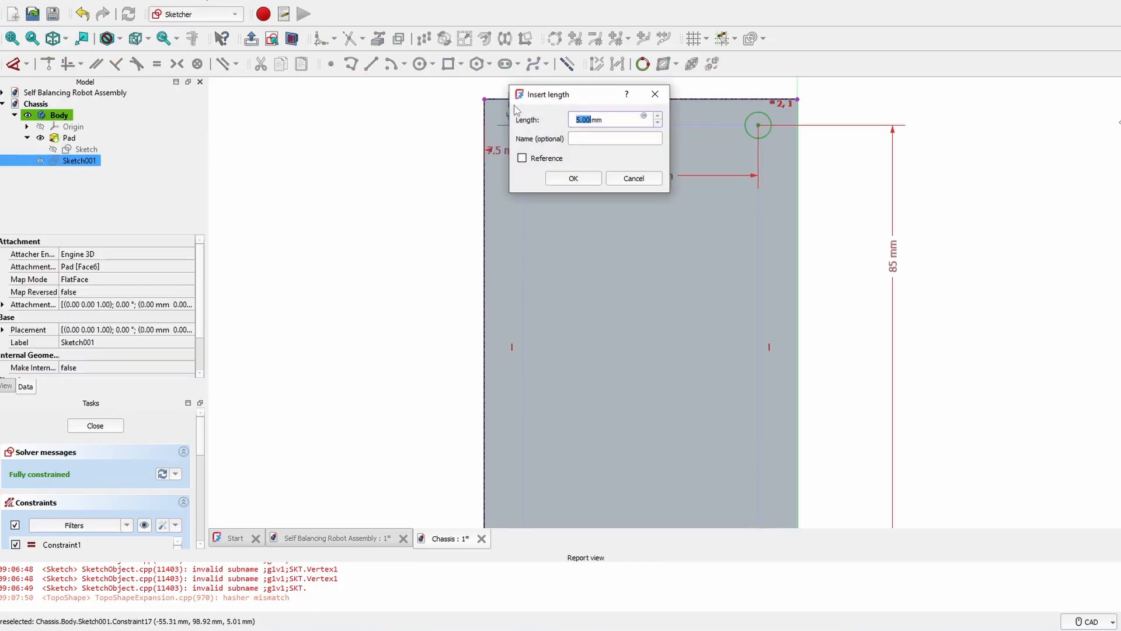
{"action": "type", "text": "7.5"}
{"action": "key", "text": "Return"}
{"action": "scroll", "coordinate": [562, 135], "scroll_direction": "down", "scroll_amount": 1}
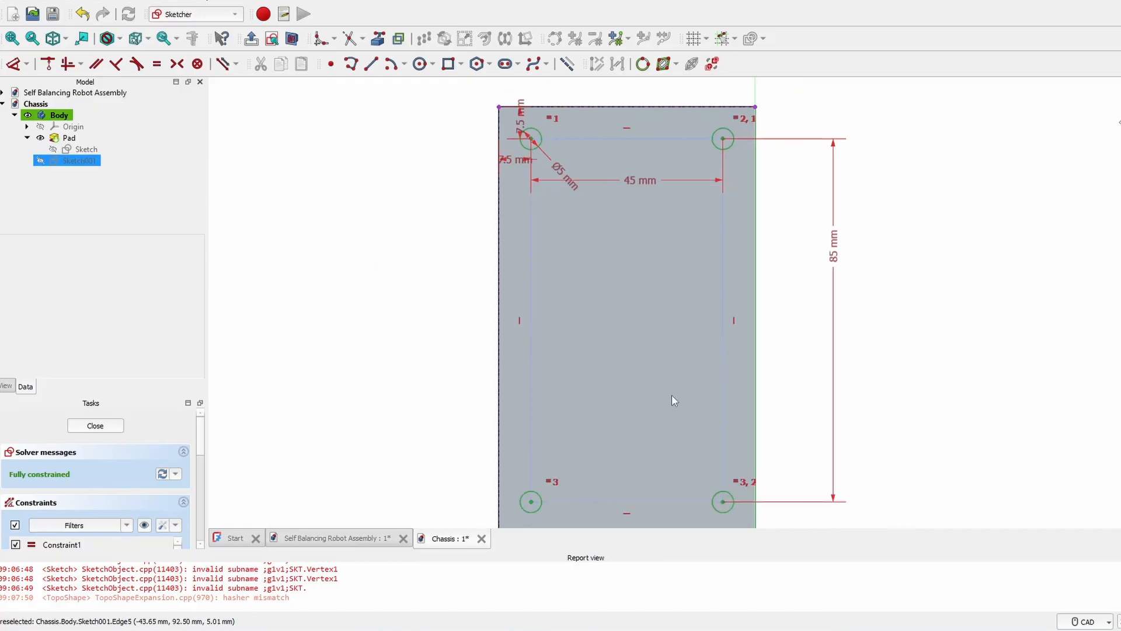
{"action": "middle_click_drag", "start_coordinate": [703, 500], "coordinate": [693, 390]}
{"action": "key", "text": "Escape"}
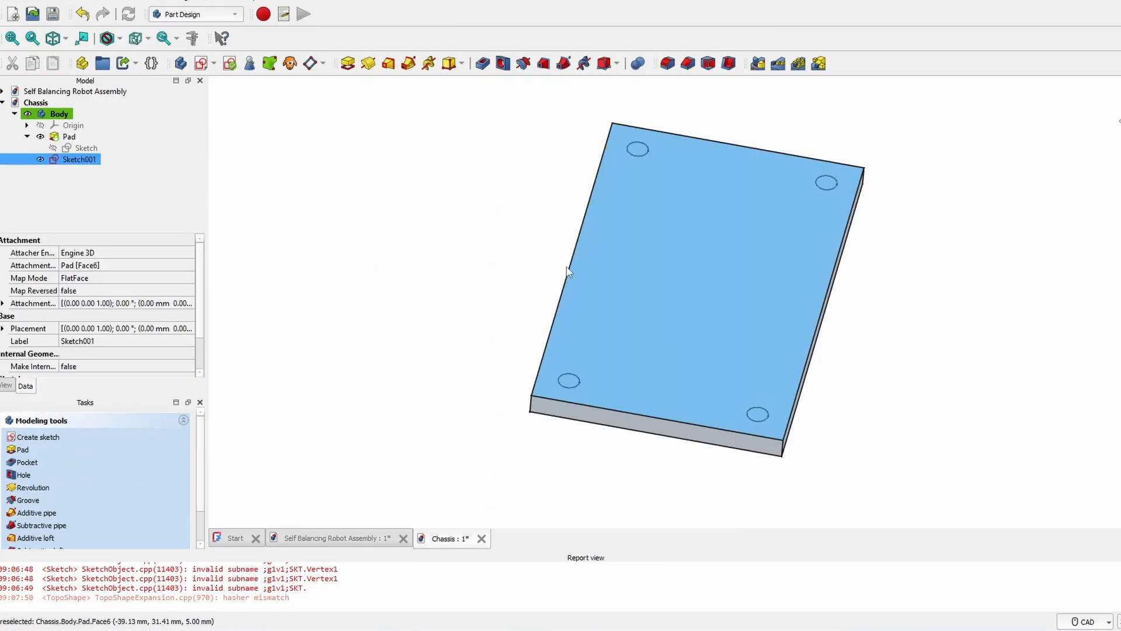
- Pocket Sketch001 with a 5 mm length to cut the four holes through the plate
{"action": "middle_click_drag", "start_coordinate": [695, 239], "coordinate": [607, 216]}
{"action": "left_click", "coordinate": [485, 66]}
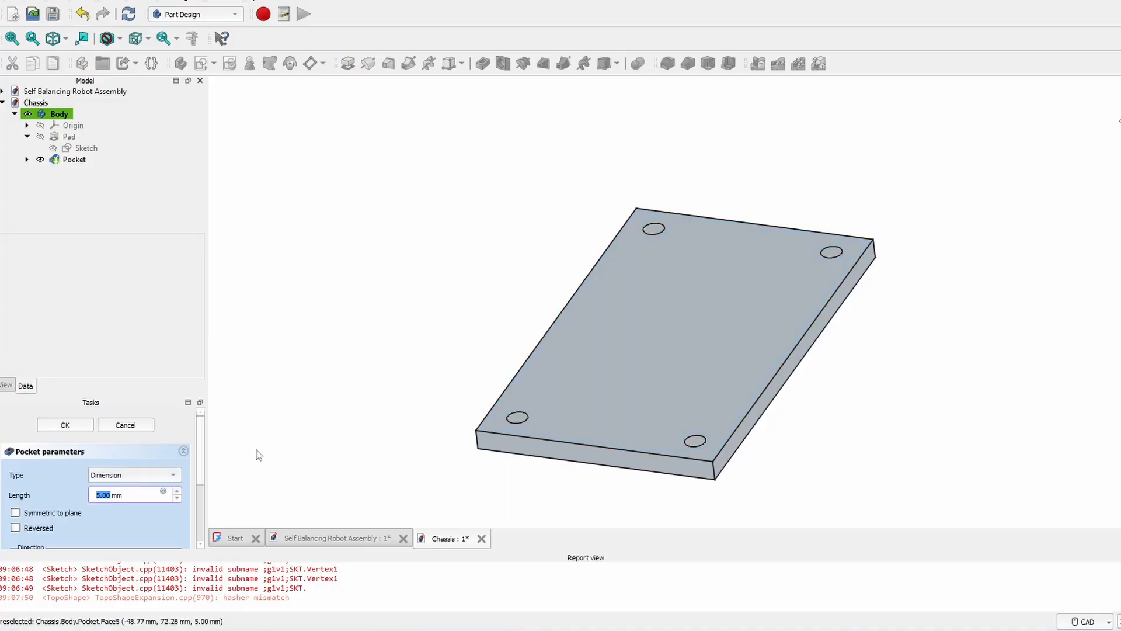
{"action": "middle_click_drag", "start_coordinate": [505, 309], "coordinate": [528, 362]}
{"action": "left_click", "coordinate": [65, 425]}
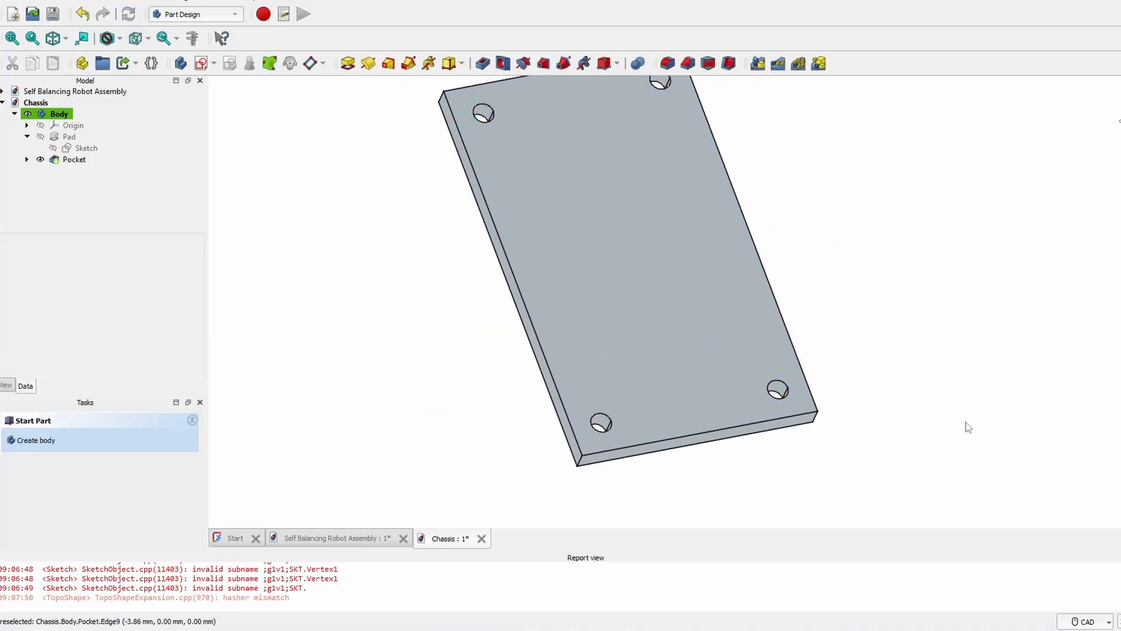
{"action": "middle_click_drag", "start_coordinate": [966, 425], "coordinate": [796, 301]}
- In the robot assembly document, hide the Measurements labels
{"action": "double_click", "coordinate": [69, 95]}
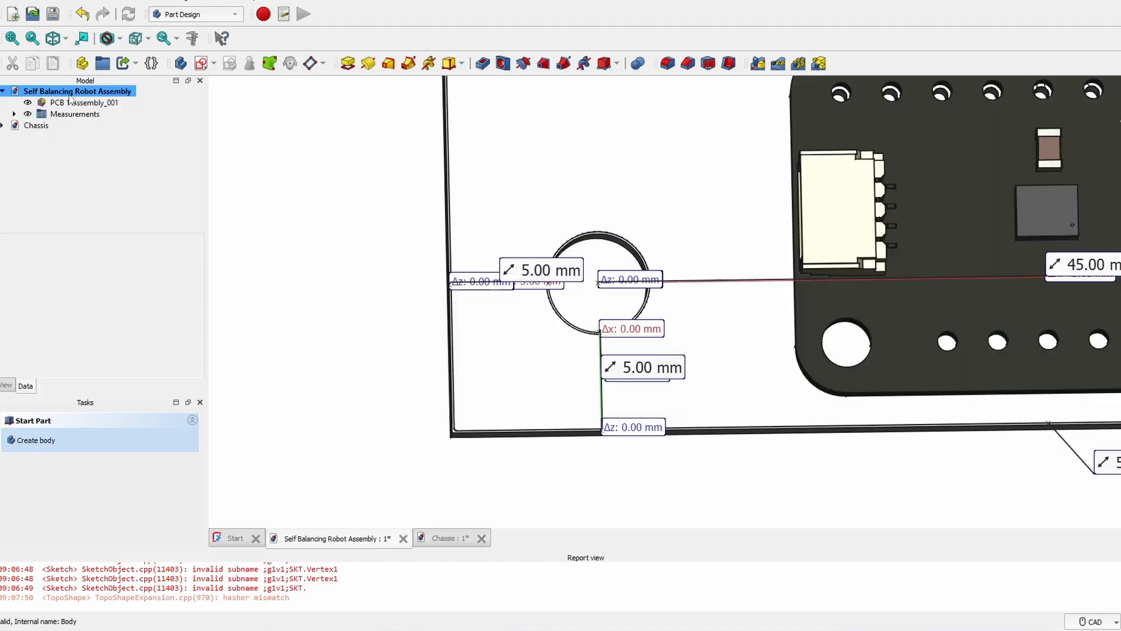
{"action": "scroll", "coordinate": [701, 307], "scroll_direction": "down", "scroll_amount": 6}
{"action": "left_click", "coordinate": [38, 114]}
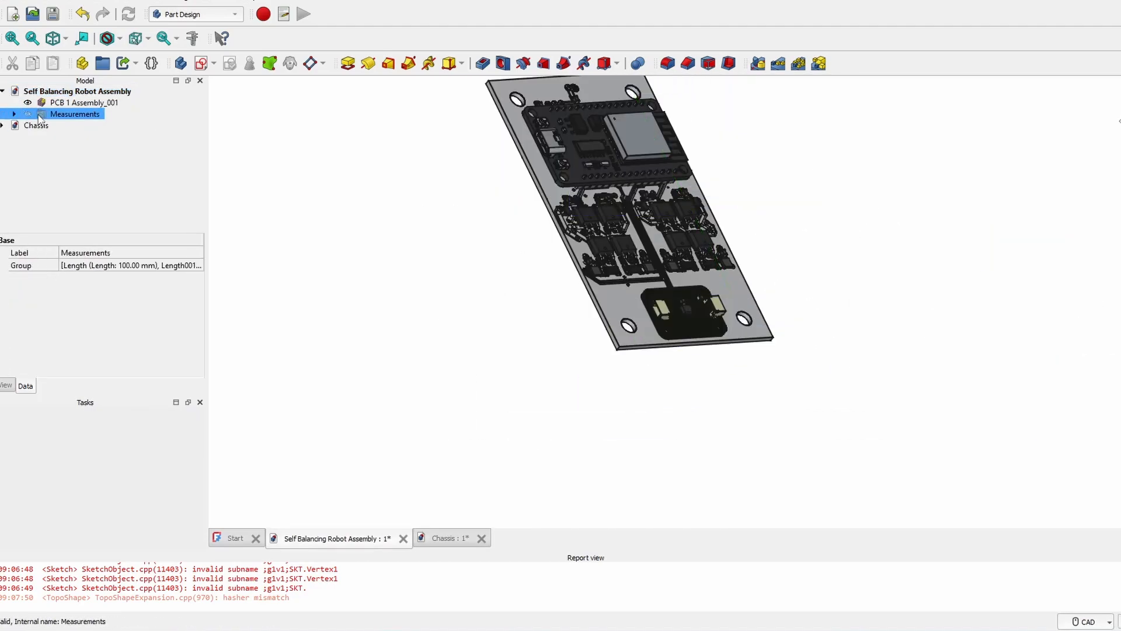
{"action": "middle_click_drag", "start_coordinate": [376, 302], "coordinate": [570, 292]}
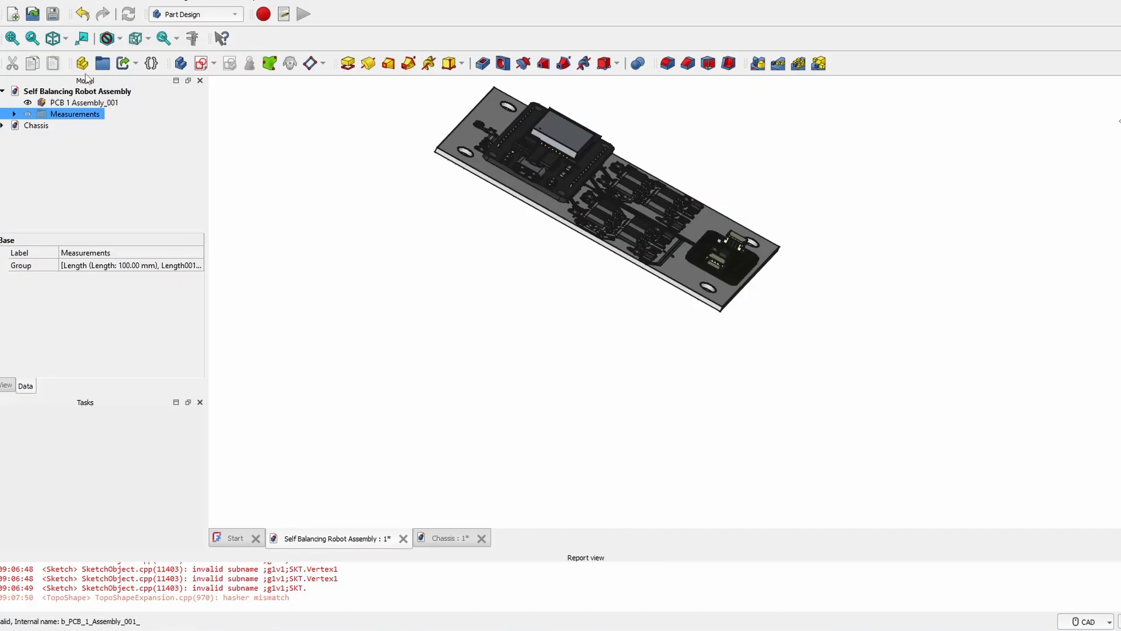
- Switch to the A2plus workbench and import Chassis.FCStd as a part beside the PCB
{"action": "left_click", "coordinate": [193, 14]}
{"action": "left_click", "coordinate": [172, 3]}
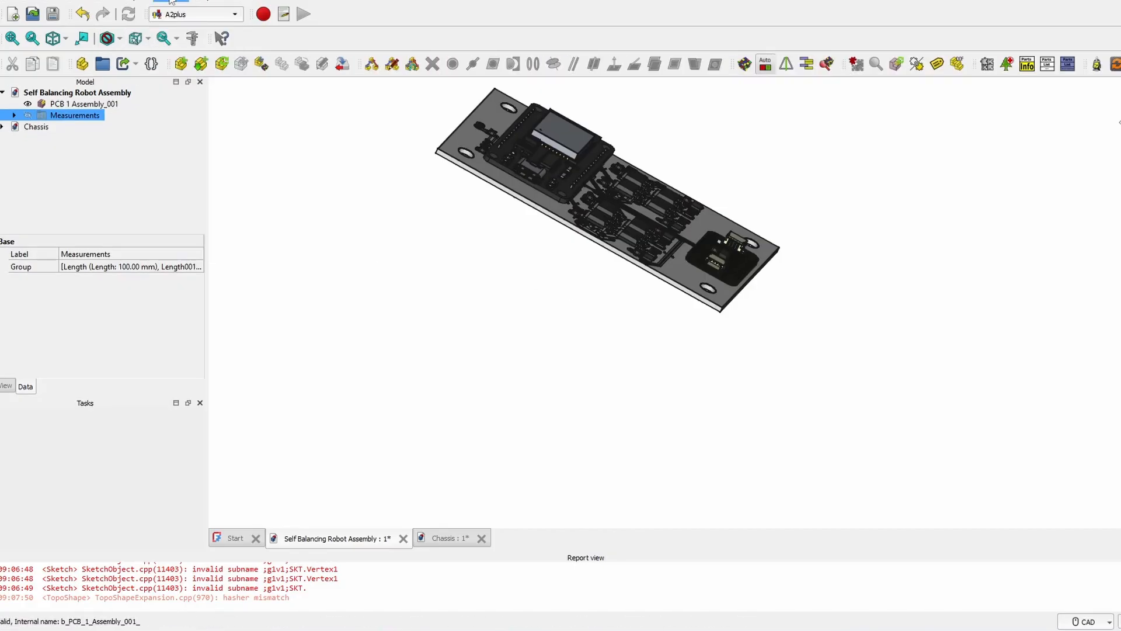
{"action": "left_click", "coordinate": [181, 62]}
{"action": "double_click", "coordinate": [526, 222]}
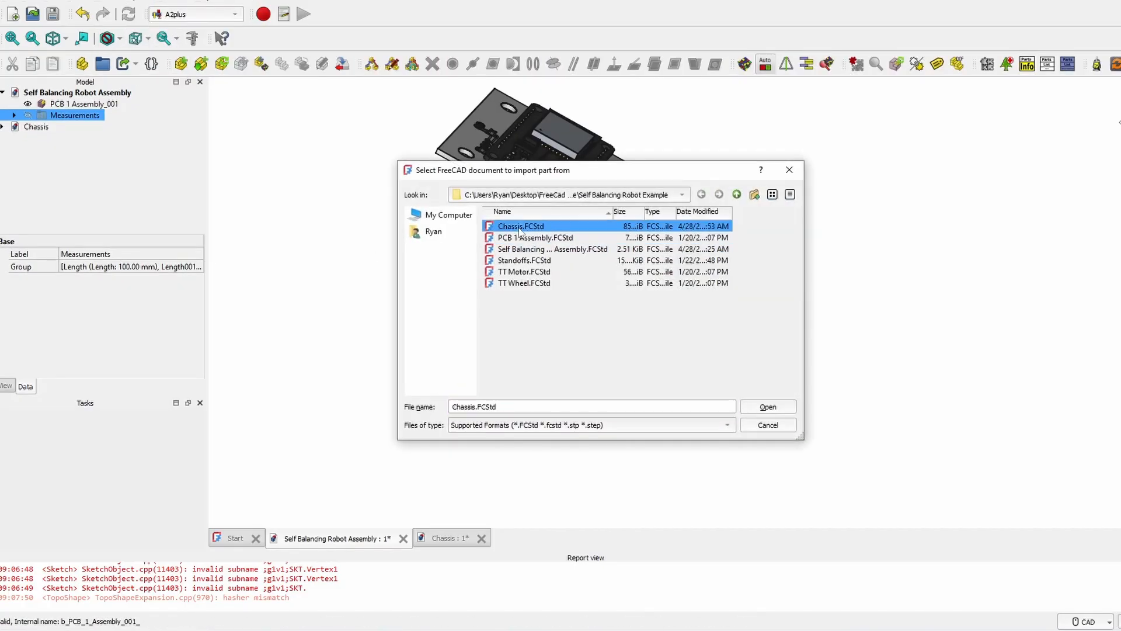
{"action": "middle_click_drag", "start_coordinate": [700, 345], "coordinate": [533, 326]}
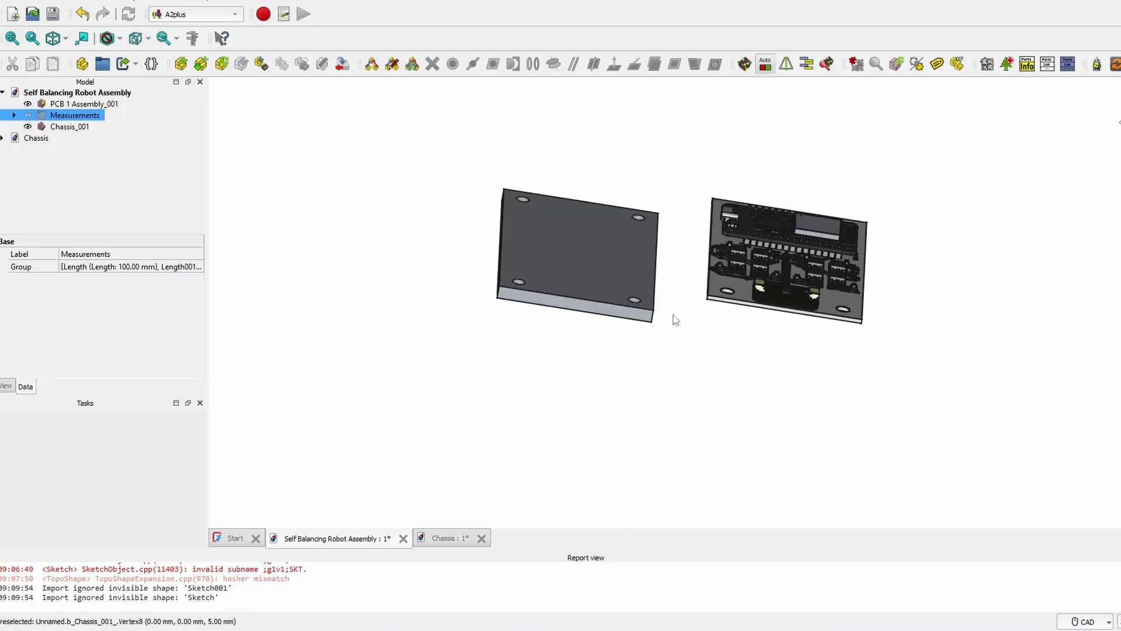
{"action": "scroll", "coordinate": [659, 323], "scroll_direction": "up", "scroll_amount": 5}
{"action": "middle_click_drag", "start_coordinate": [650, 325], "coordinate": [712, 307]}
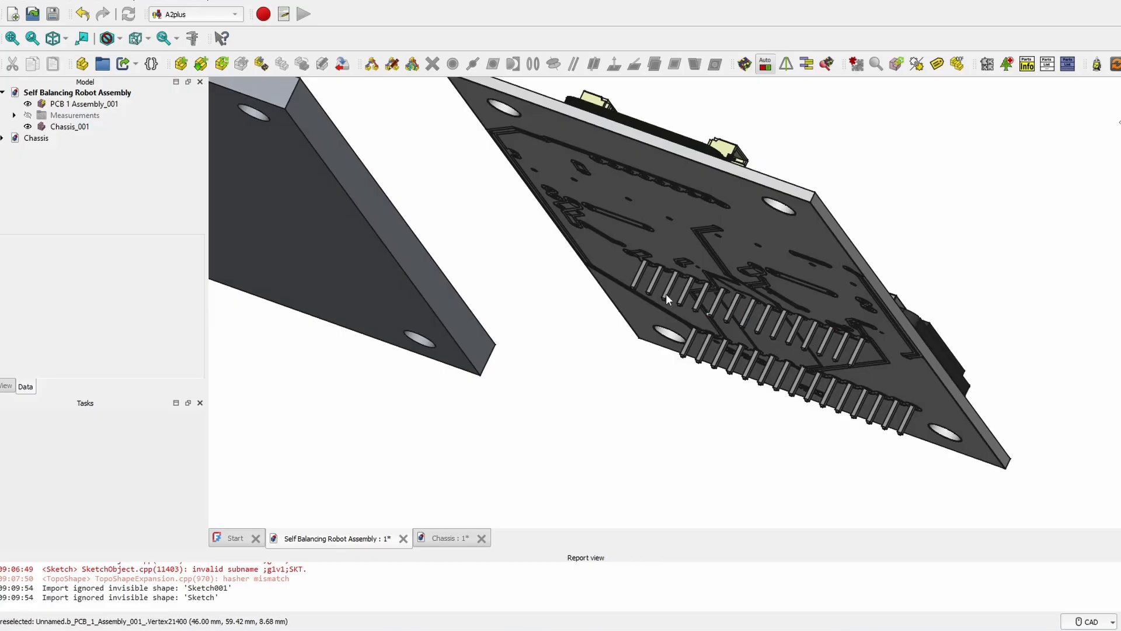
- Move the chassis part in the assembly so it sits below the PCB
{"action": "scroll", "coordinate": [655, 303], "scroll_direction": "down", "scroll_amount": 2}
{"action": "middle_click_drag", "start_coordinate": [587, 285], "coordinate": [621, 220]}
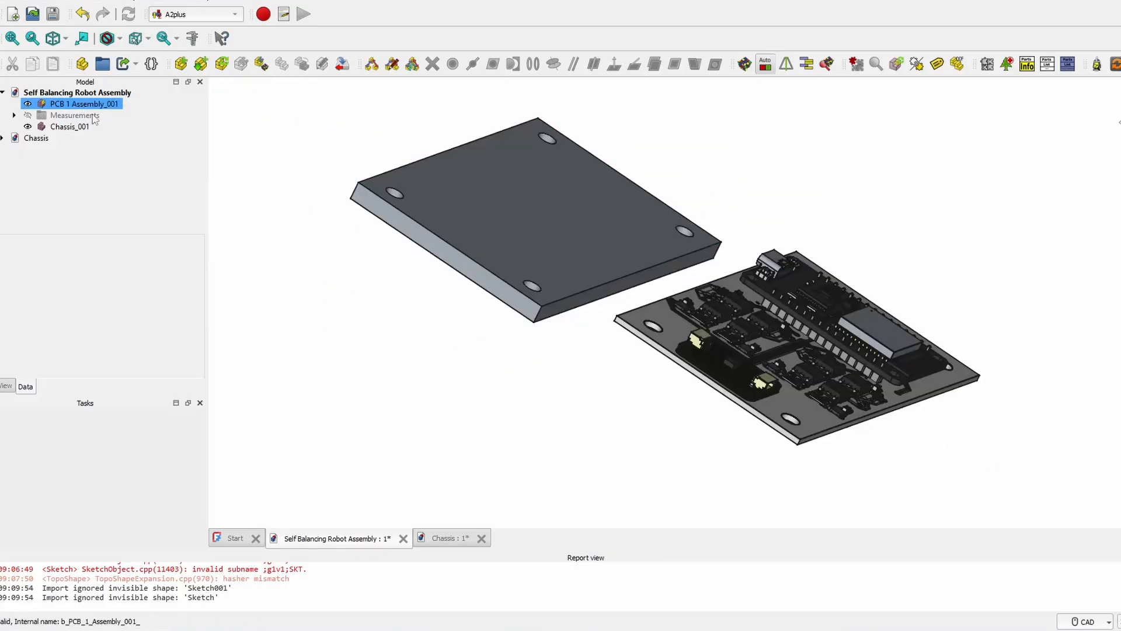
{"action": "double_click", "coordinate": [72, 126]}
{"action": "left_click_drag", "start_coordinate": [595, 368], "coordinate": [949, 496]}
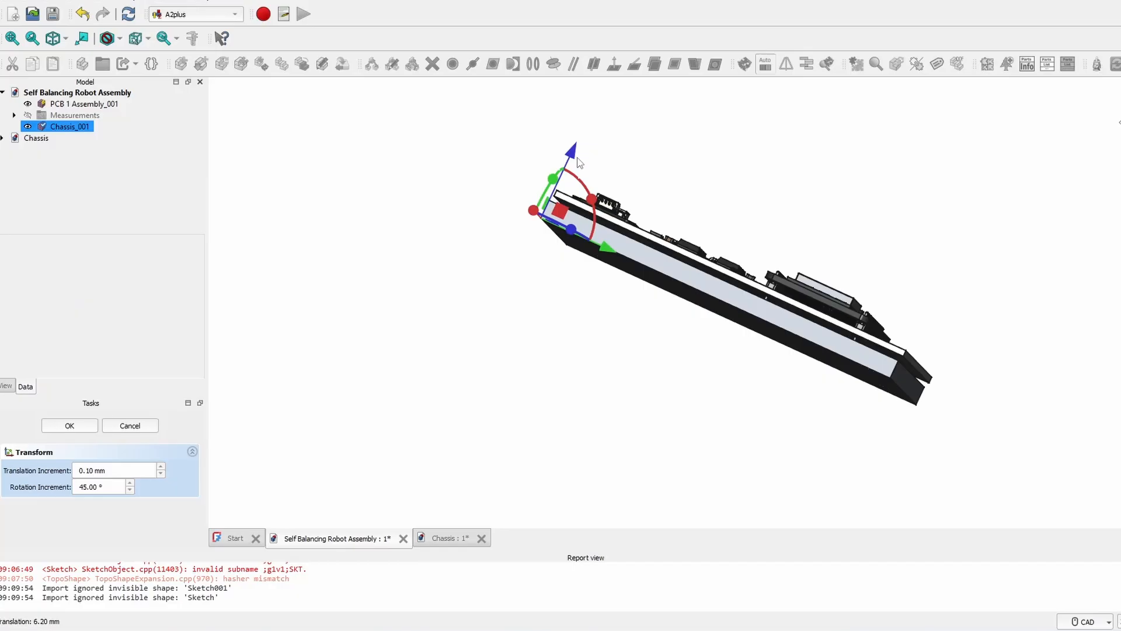
{"action": "scroll", "coordinate": [902, 391], "scroll_direction": "up", "scroll_amount": 4}
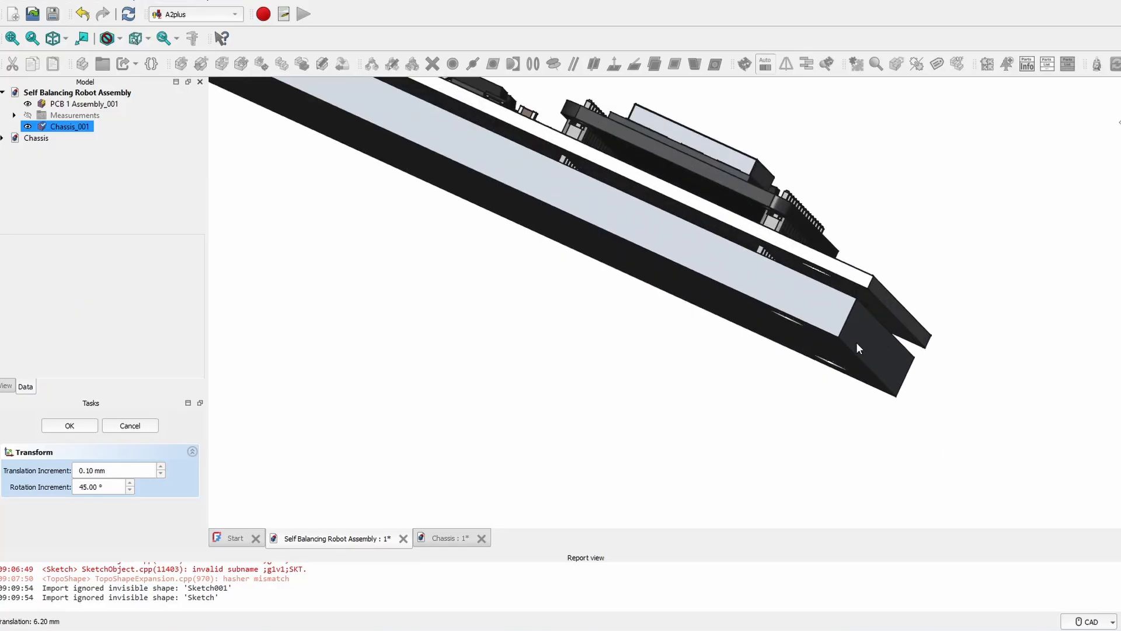
{"action": "scroll", "coordinate": [767, 274], "scroll_direction": "up", "scroll_amount": 2}
{"action": "middle_click_drag", "start_coordinate": [745, 260], "coordinate": [737, 320]}
{"action": "scroll", "coordinate": [615, 230], "scroll_direction": "down", "scroll_amount": 6}
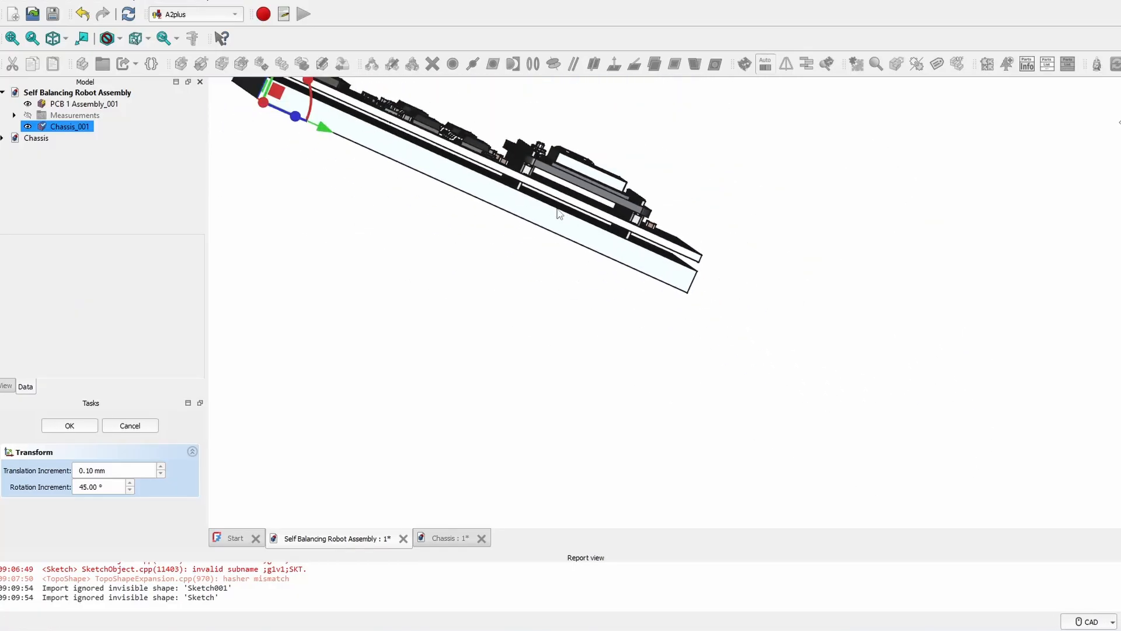
{"action": "middle_click_drag", "start_coordinate": [485, 200], "coordinate": [593, 276]}
{"action": "left_click_drag", "start_coordinate": [447, 125], "coordinate": [391, 168]}
{"action": "middle_click_drag", "start_coordinate": [413, 244], "coordinate": [835, 285]}
- Select the chassis plate's top face to build new features on
{"action": "middle_click_drag", "start_coordinate": [380, 345], "coordinate": [488, 280]}
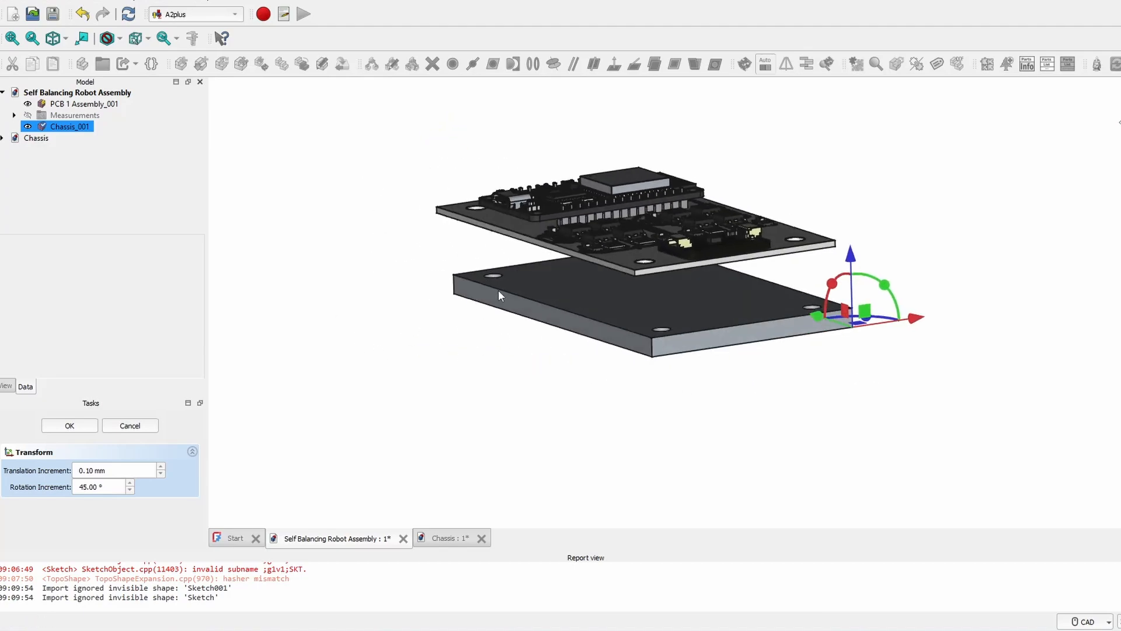
{"action": "scroll", "coordinate": [584, 328], "scroll_direction": "up", "scroll_amount": 2}
{"action": "middle_click_drag", "start_coordinate": [622, 282], "coordinate": [693, 325]}
{"action": "scroll", "coordinate": [495, 308], "scroll_direction": "up", "scroll_amount": 3}
{"action": "middle_click_drag", "start_coordinate": [495, 307], "coordinate": [663, 344]}
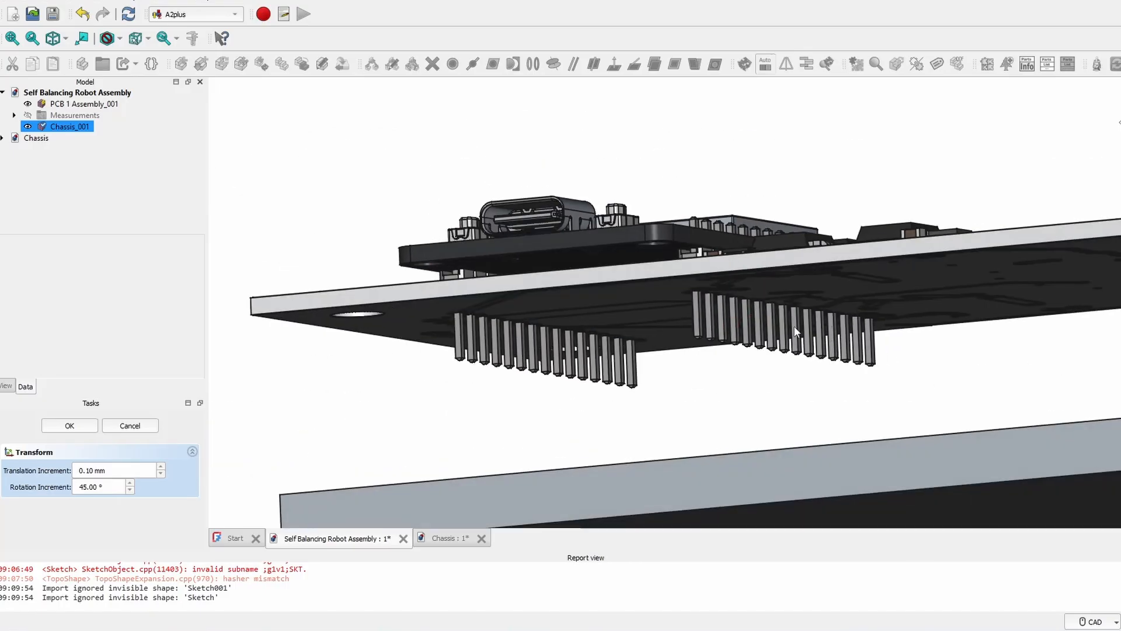
{"action": "scroll", "coordinate": [765, 349], "scroll_direction": "up", "scroll_amount": 2}
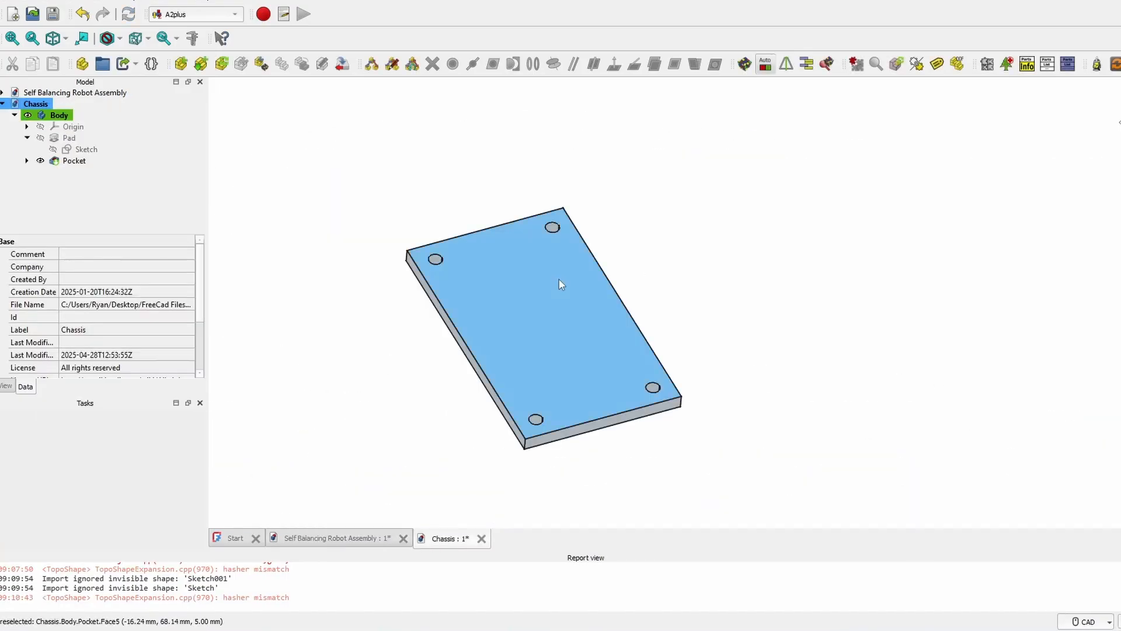
{"action": "left_click", "coordinate": [549, 287]}
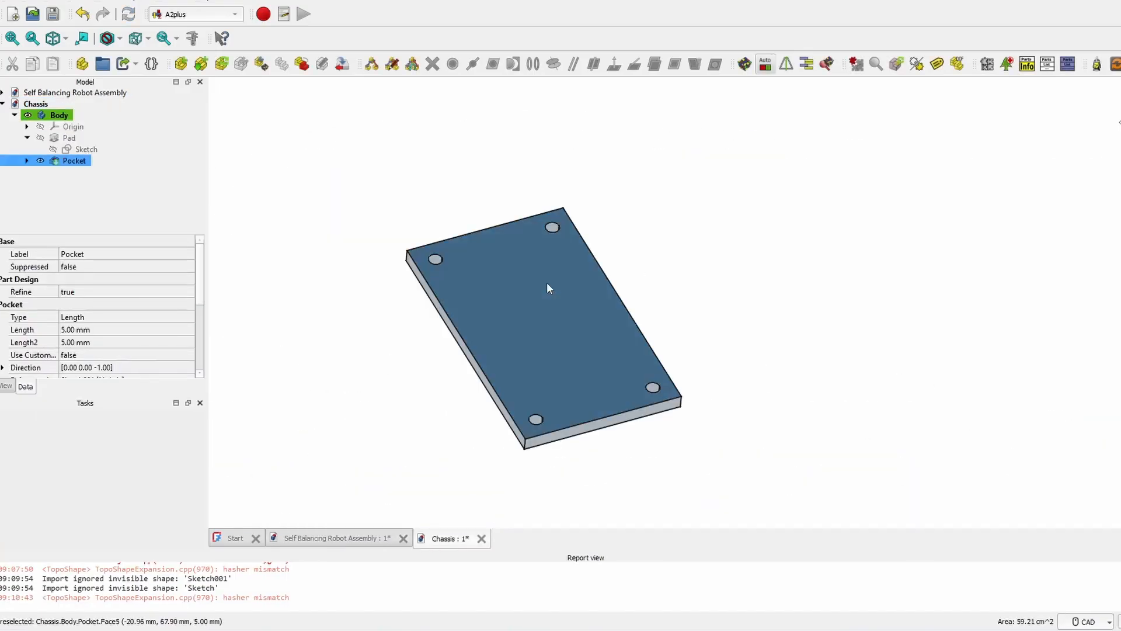
- In Part Design, start a sketch on the top face and reference the mounting hole edges as external geometry
{"action": "left_click", "coordinate": [198, 14]}
{"action": "left_click", "coordinate": [194, 115]}
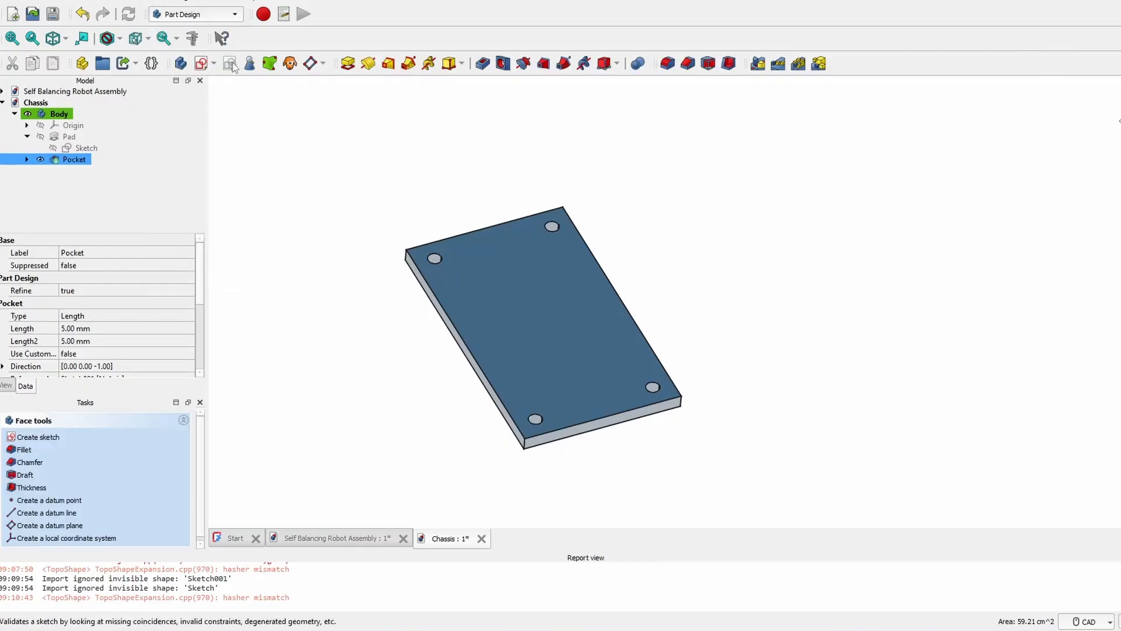
{"action": "left_click", "coordinate": [202, 64]}
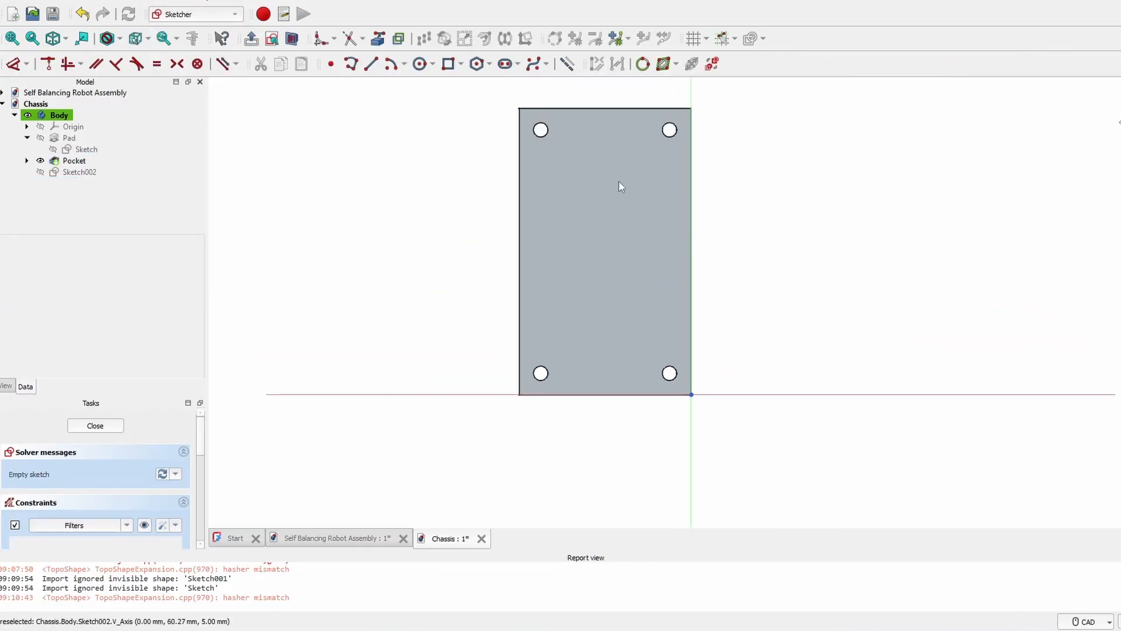
{"action": "scroll", "coordinate": [618, 181], "scroll_direction": "up", "scroll_amount": 3}
{"action": "middle_click_drag", "start_coordinate": [554, 129], "coordinate": [561, 190]}
{"action": "left_click", "coordinate": [378, 38]}
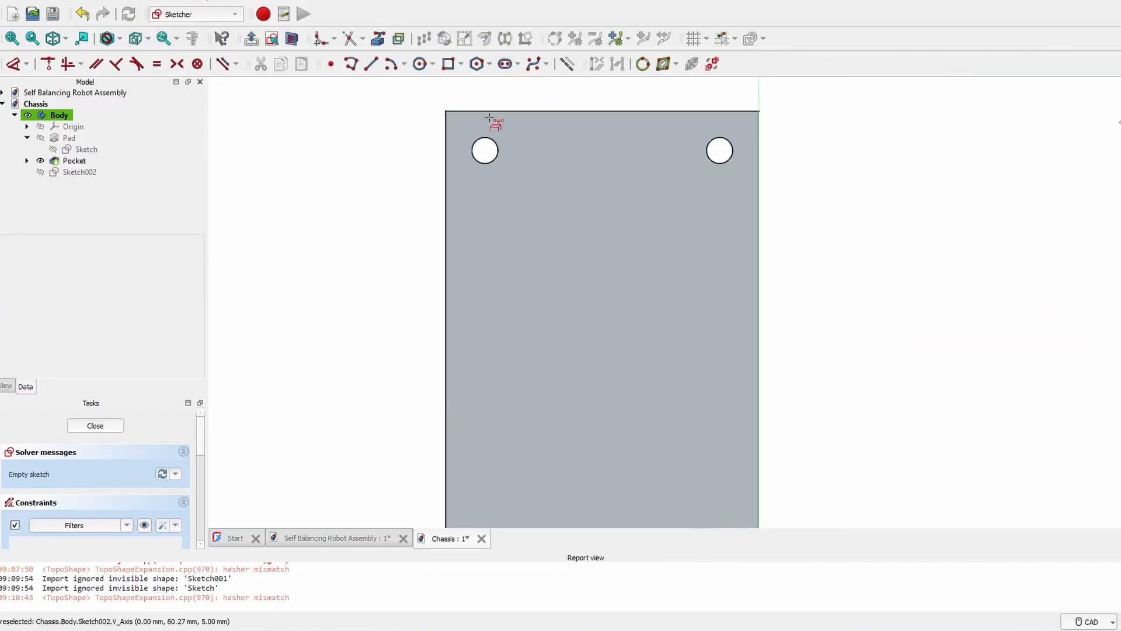
{"action": "middle_click_drag", "start_coordinate": [643, 428], "coordinate": [666, 154]}
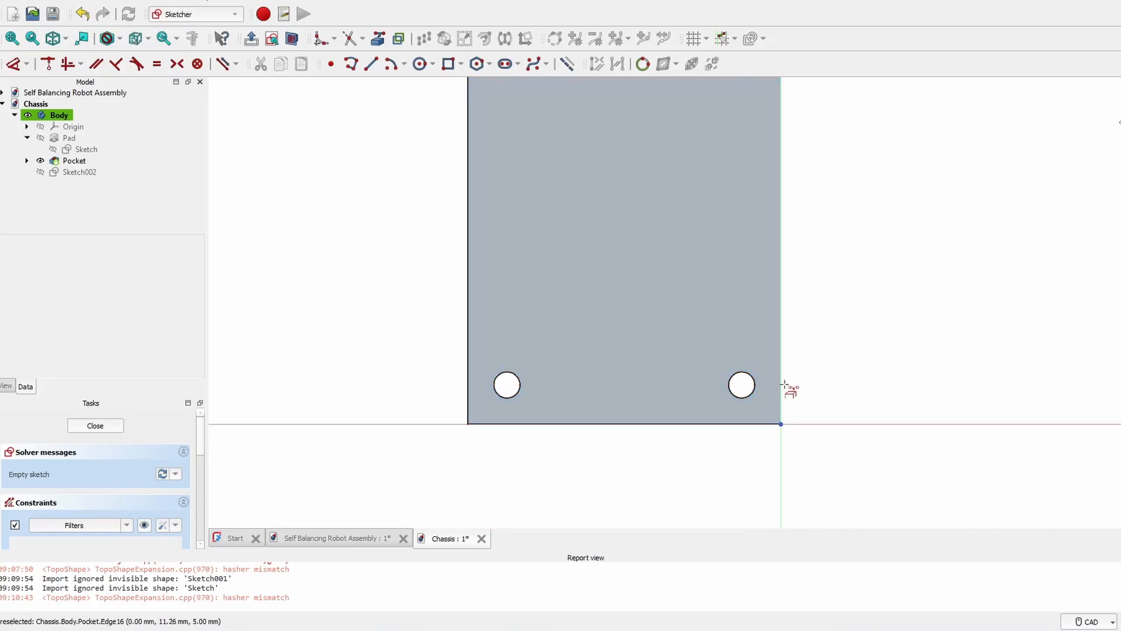
{"action": "left_click", "coordinate": [517, 372]}
{"action": "middle_click_drag", "start_coordinate": [605, 99], "coordinate": [605, 376]}
- Draw circles centred on the lower-right, lower-left and upper-left mounting holes
{"action": "left_click", "coordinate": [420, 63]}
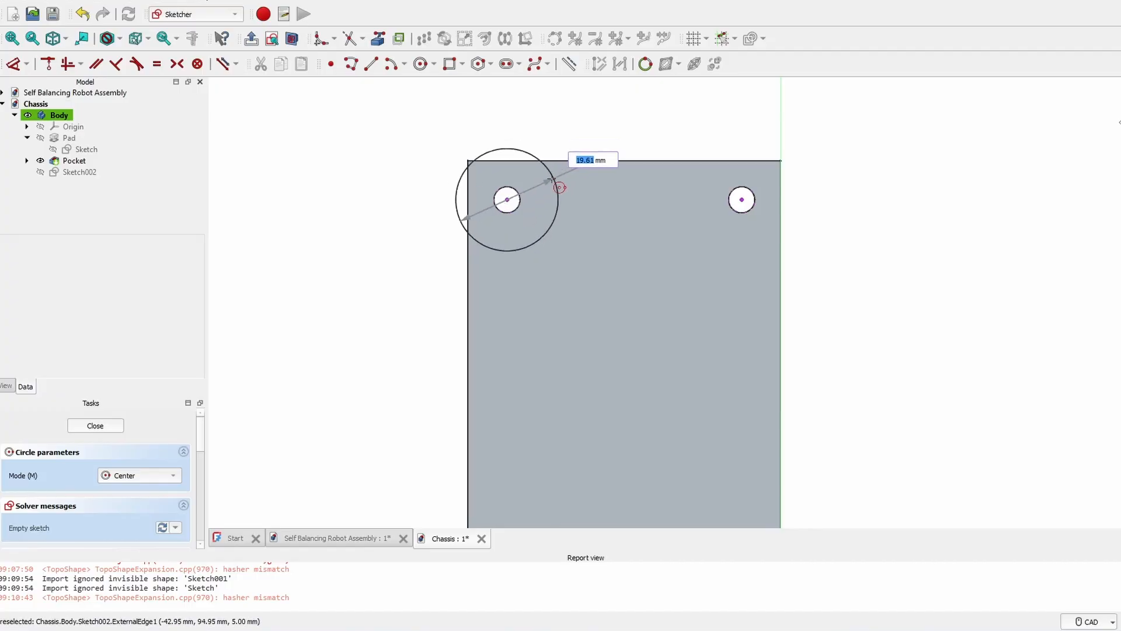
{"action": "middle_click_drag", "start_coordinate": [759, 180], "coordinate": [710, 431]}
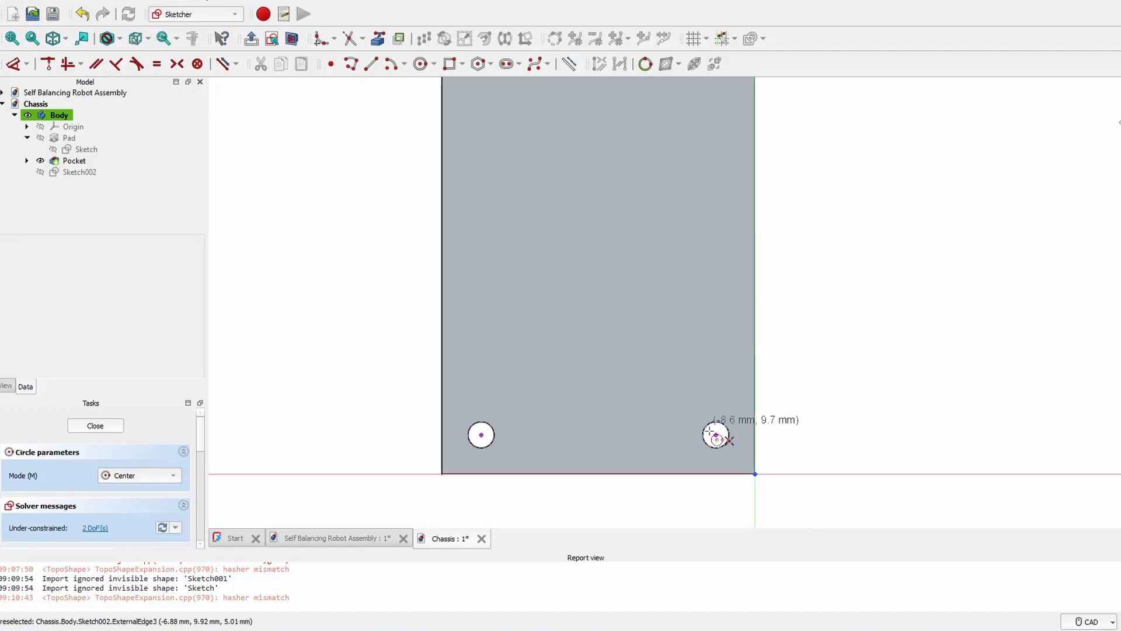
{"action": "left_click", "coordinate": [716, 435]}
{"action": "left_click", "coordinate": [479, 437]}
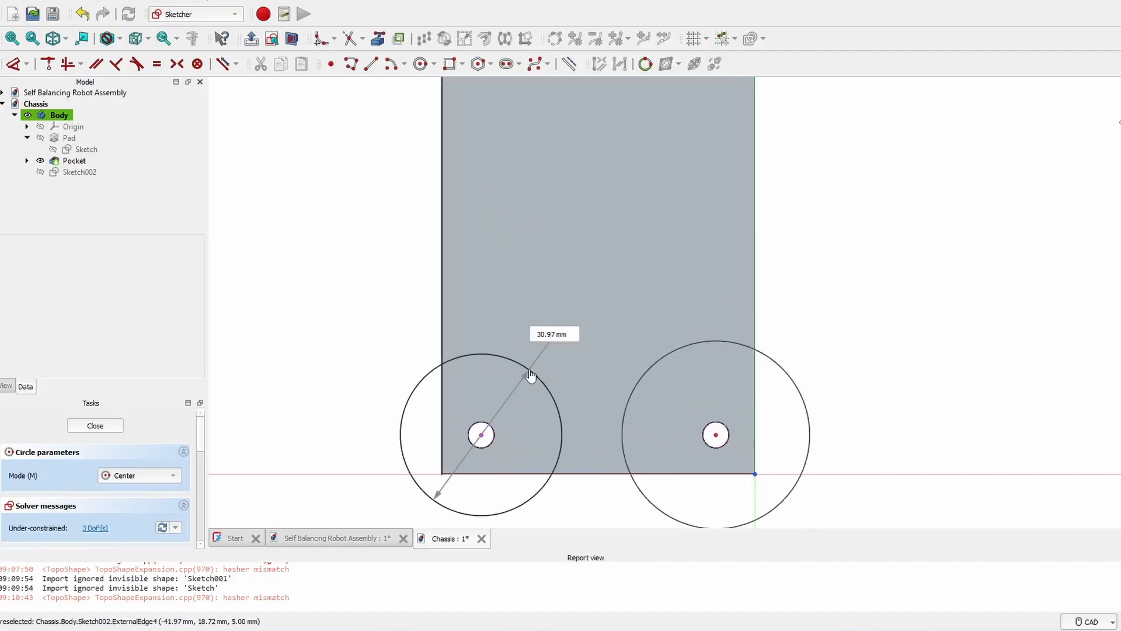
{"action": "left_click", "coordinate": [526, 369]}
{"action": "middle_click_drag", "start_coordinate": [397, 299], "coordinate": [480, 238]}
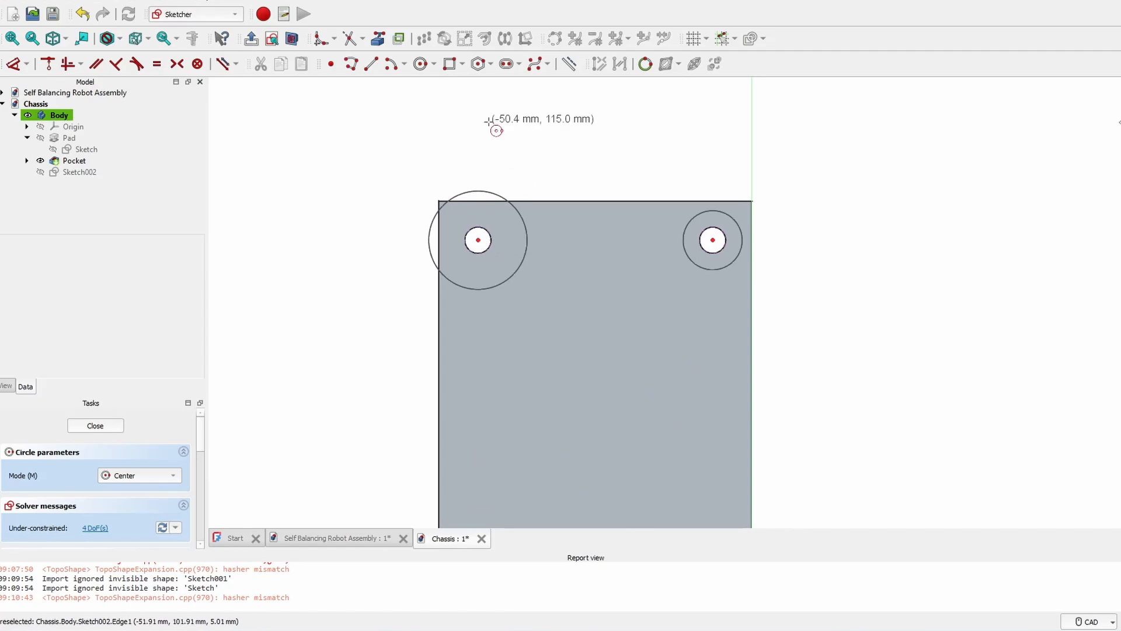
{"action": "scroll", "coordinate": [480, 239], "scroll_direction": "up", "scroll_amount": 5}
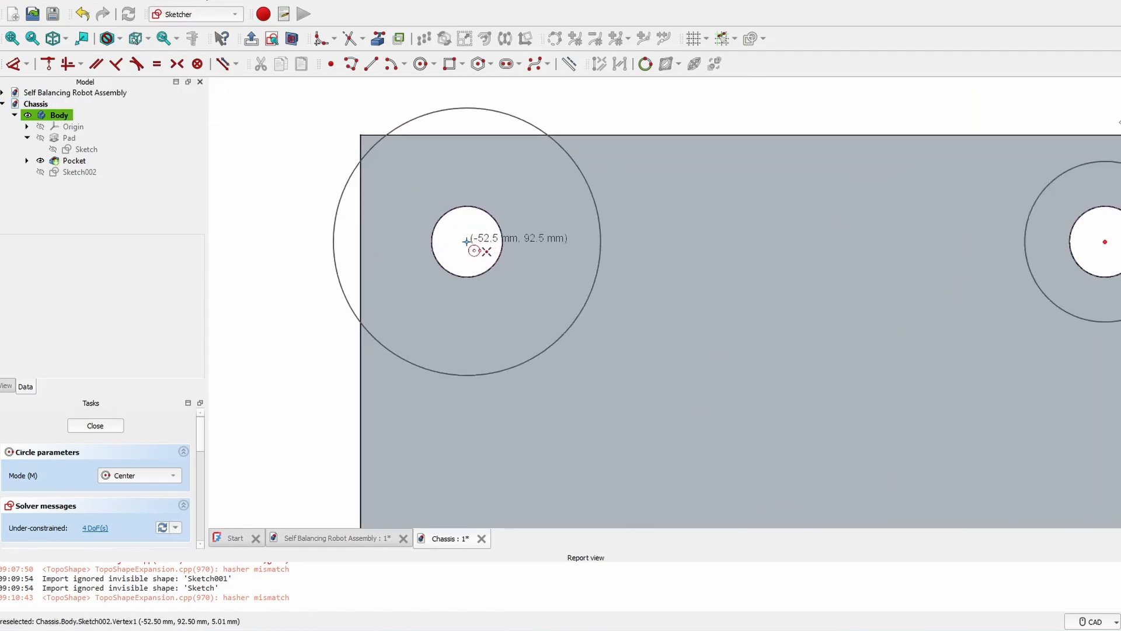
{"action": "left_click", "coordinate": [479, 211]}
- Draw circles around the upper-right and lower-right mounting holes
{"action": "middle_click_drag", "start_coordinate": [924, 268], "coordinate": [705, 225]}
{"action": "left_click", "coordinate": [887, 199]}
{"action": "left_click", "coordinate": [902, 167]}
{"action": "scroll", "coordinate": [902, 175], "scroll_direction": "down", "scroll_amount": 4}
{"action": "middle_click_drag", "start_coordinate": [894, 496], "coordinate": [739, 93]}
{"action": "scroll", "coordinate": [733, 320], "scroll_direction": "up", "scroll_amount": 3}
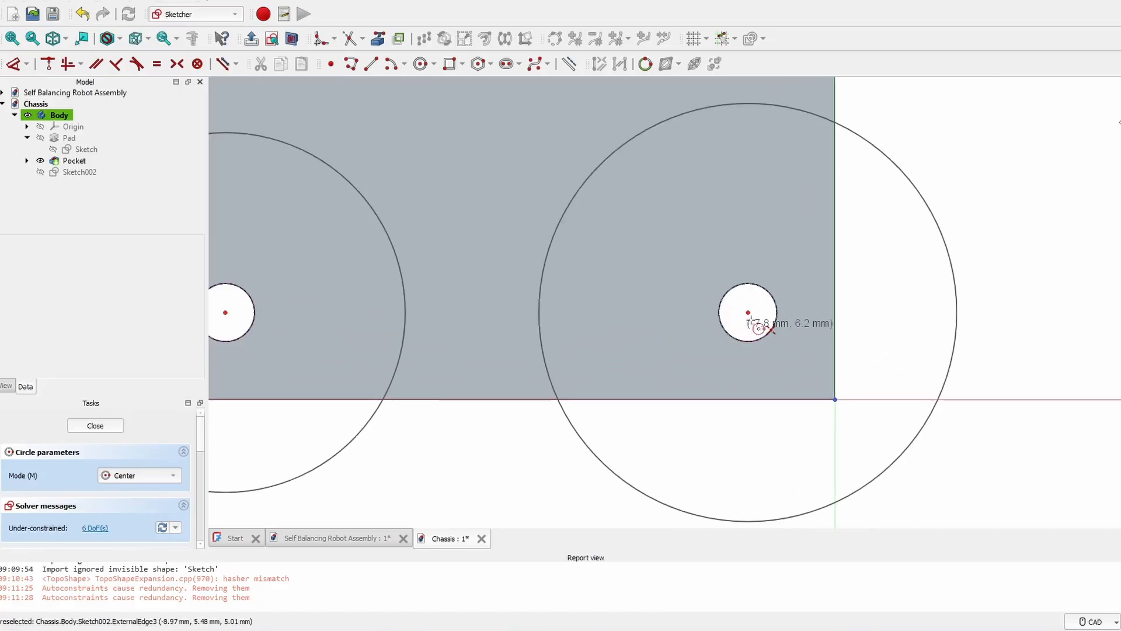
{"action": "left_click", "coordinate": [748, 313]}
{"action": "left_click", "coordinate": [760, 288]}
{"action": "middle_click_drag", "start_coordinate": [543, 274], "coordinate": [845, 253]}
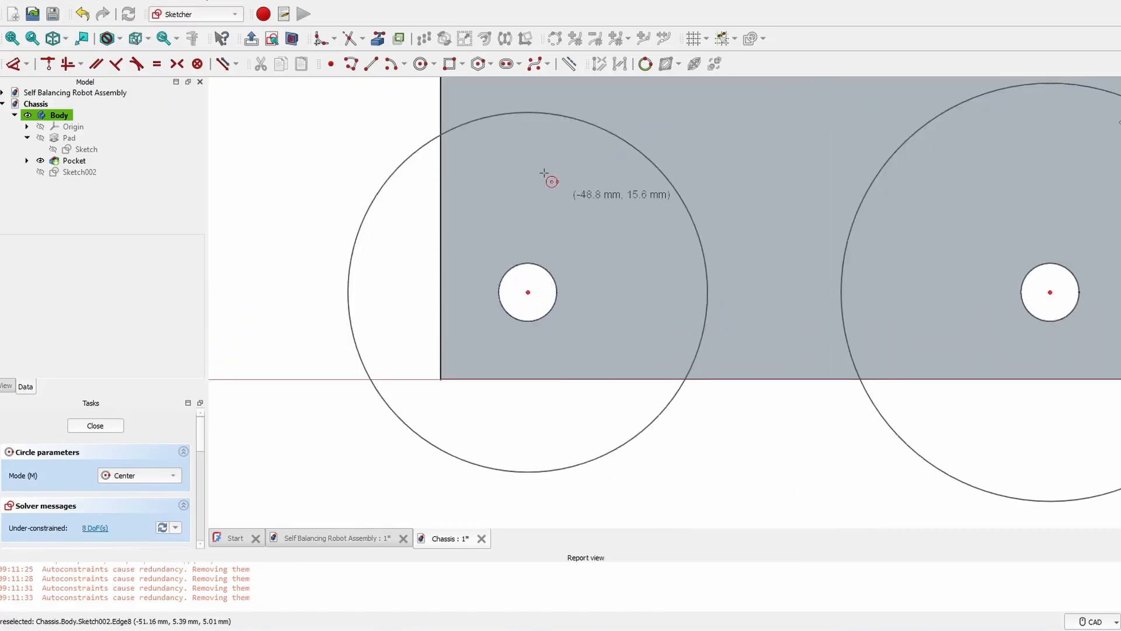
{"action": "scroll", "coordinate": [733, 303], "scroll_direction": "down", "scroll_amount": 2}
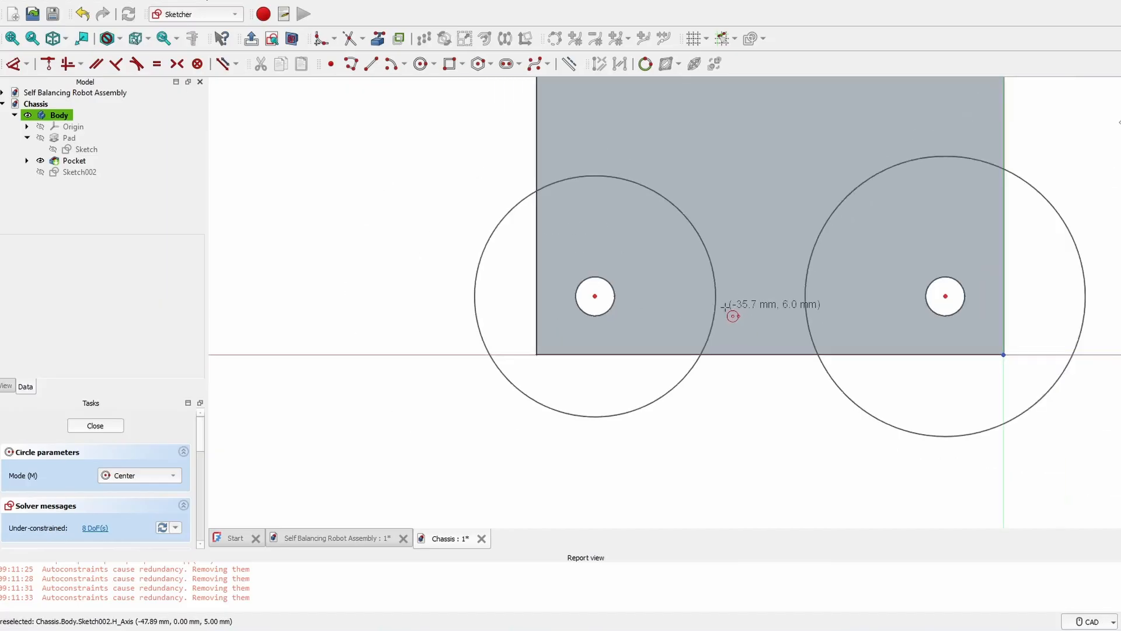
{"action": "middle_click_drag", "start_coordinate": [814, 162], "coordinate": [728, 415]}
{"action": "scroll", "coordinate": [652, 216], "scroll_direction": "down", "scroll_amount": 2}
{"action": "middle_click_drag", "start_coordinate": [622, 196], "coordinate": [571, 333]}
- Apply Equal constraints so the four large circles share one size
{"action": "key", "text": "e"}
{"action": "left_click", "coordinate": [736, 122]}
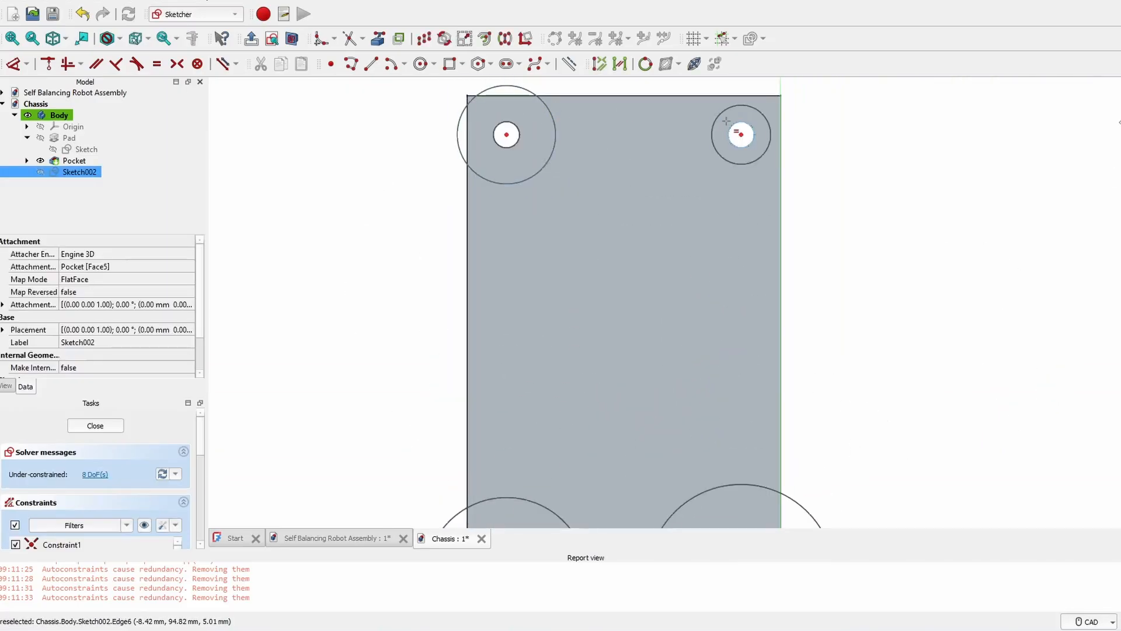
{"action": "left_click", "coordinate": [719, 123]}
{"action": "left_click", "coordinate": [698, 118]}
{"action": "middle_click_drag", "start_coordinate": [695, 298], "coordinate": [709, 166]}
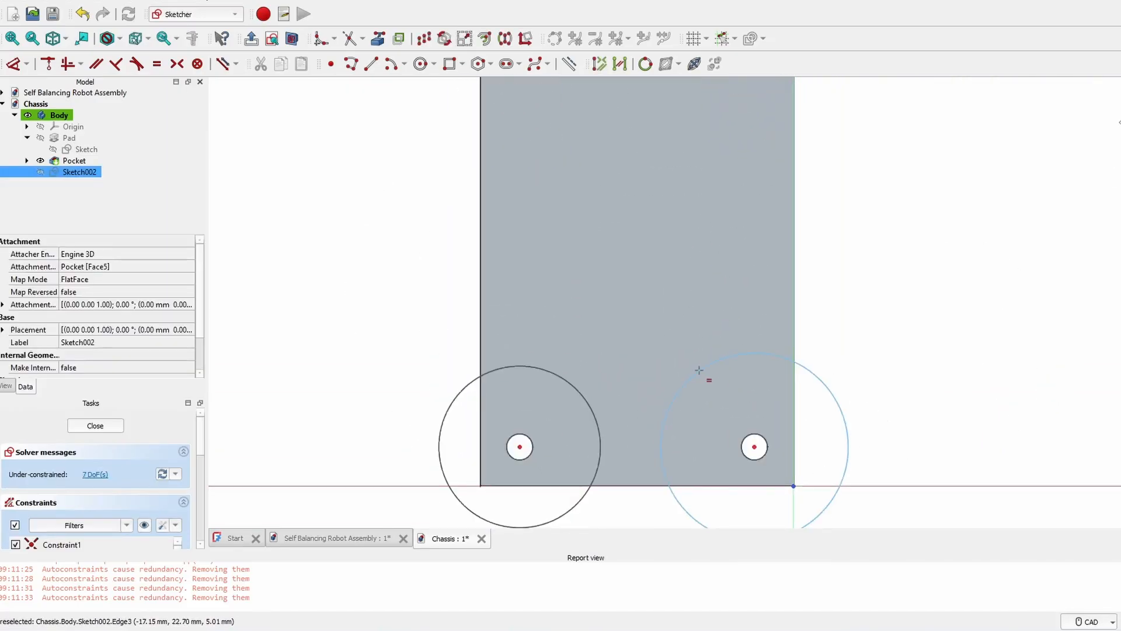
{"action": "left_click", "coordinate": [699, 371]}
{"action": "left_click", "coordinate": [720, 410]}
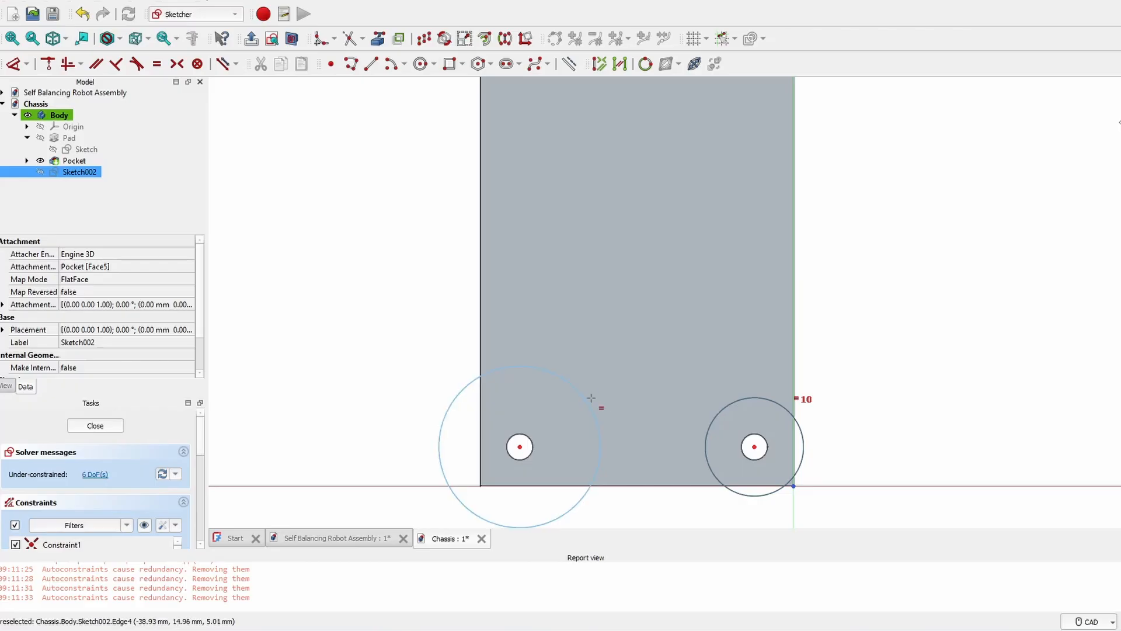
{"action": "left_click", "coordinate": [591, 397]}
{"action": "middle_click_drag", "start_coordinate": [595, 127], "coordinate": [635, 383]}
{"action": "scroll", "coordinate": [601, 276], "scroll_direction": "up", "scroll_amount": 1}
- Dimension the circles to a 10 mm diameter and close the sketch
{"action": "key", "text": "d"}
{"action": "left_click", "coordinate": [610, 252]}
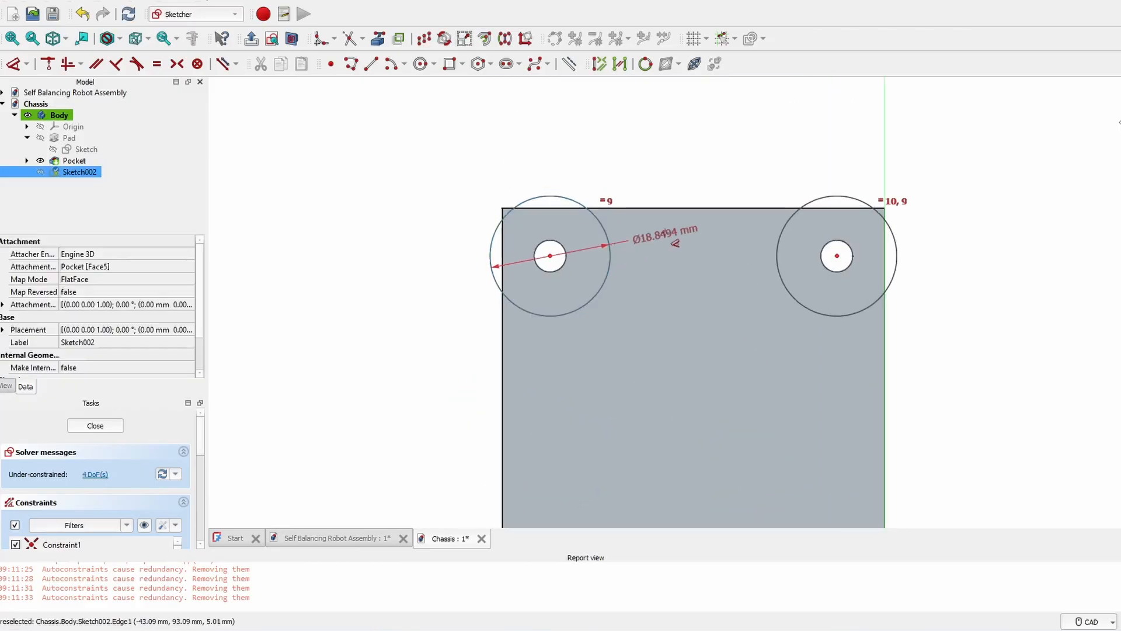
{"action": "left_click", "coordinate": [667, 236]}
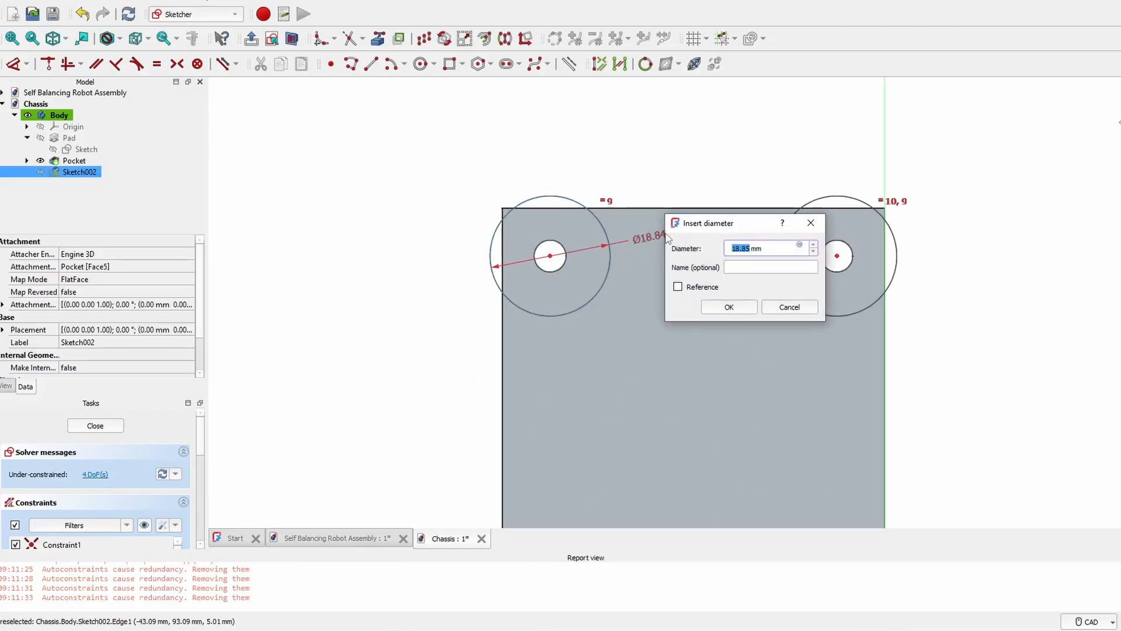
{"action": "key", "text": "Return"}
{"action": "scroll", "coordinate": [689, 334], "scroll_direction": "down", "scroll_amount": 2}
{"action": "middle_click_drag", "start_coordinate": [674, 317], "coordinate": [648, 124]}
{"action": "key", "text": "Escape"}
{"action": "key", "text": "Escape"}
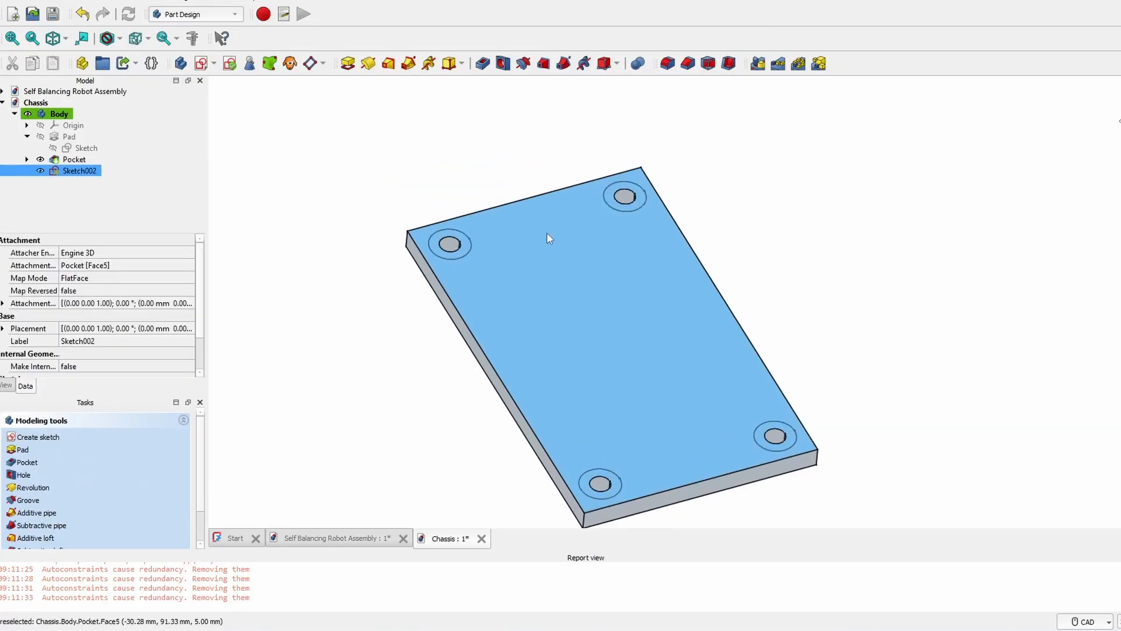
- Pad Sketch002 by 15 mm to form Pad001 standoffs and return to the robot assembly
{"action": "scroll", "coordinate": [465, 234], "scroll_direction": "up", "scroll_amount": 5}
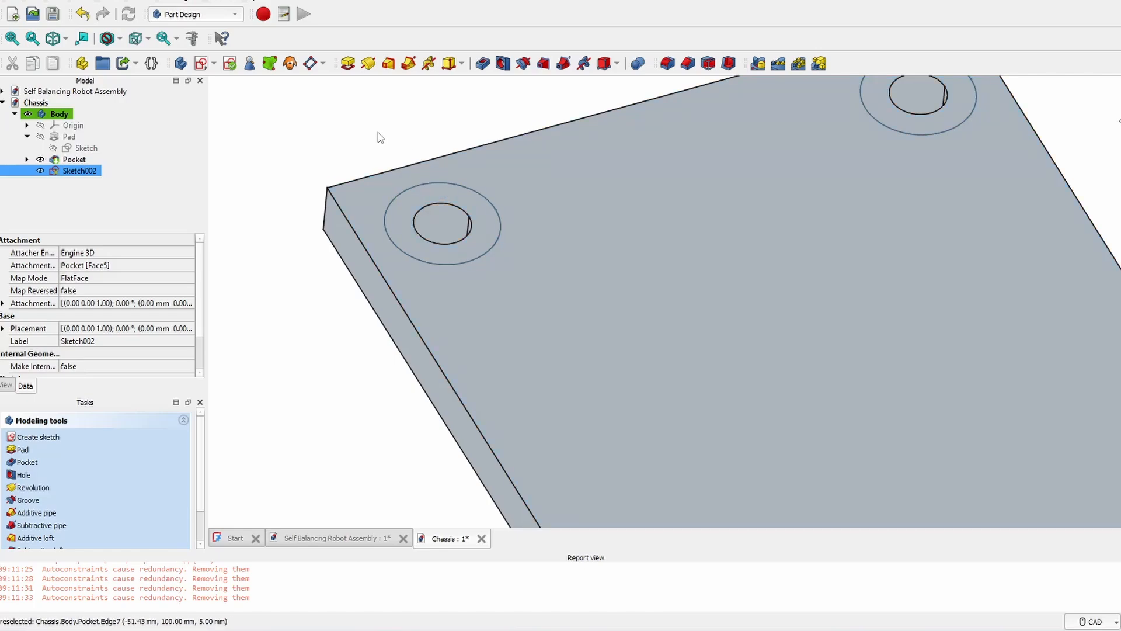
{"action": "scroll", "coordinate": [386, 131], "scroll_direction": "up", "scroll_amount": 1}
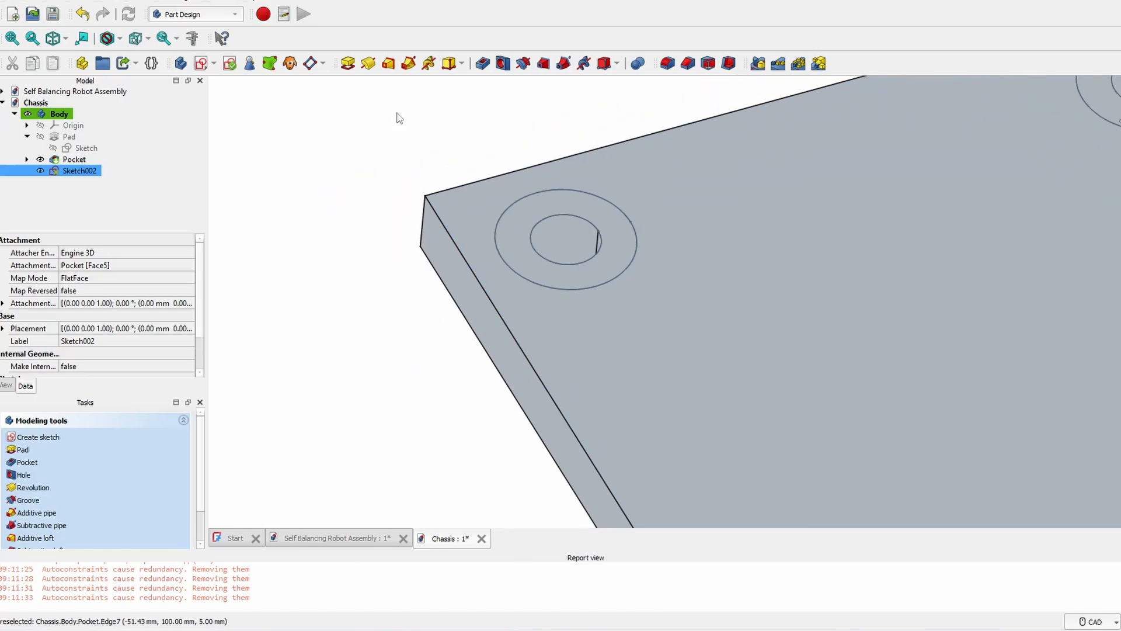
{"action": "left_click", "coordinate": [348, 64]}
{"action": "middle_click_drag", "start_coordinate": [709, 178], "coordinate": [494, 231]}
{"action": "scroll", "coordinate": [495, 231], "scroll_direction": "down", "scroll_amount": 5}
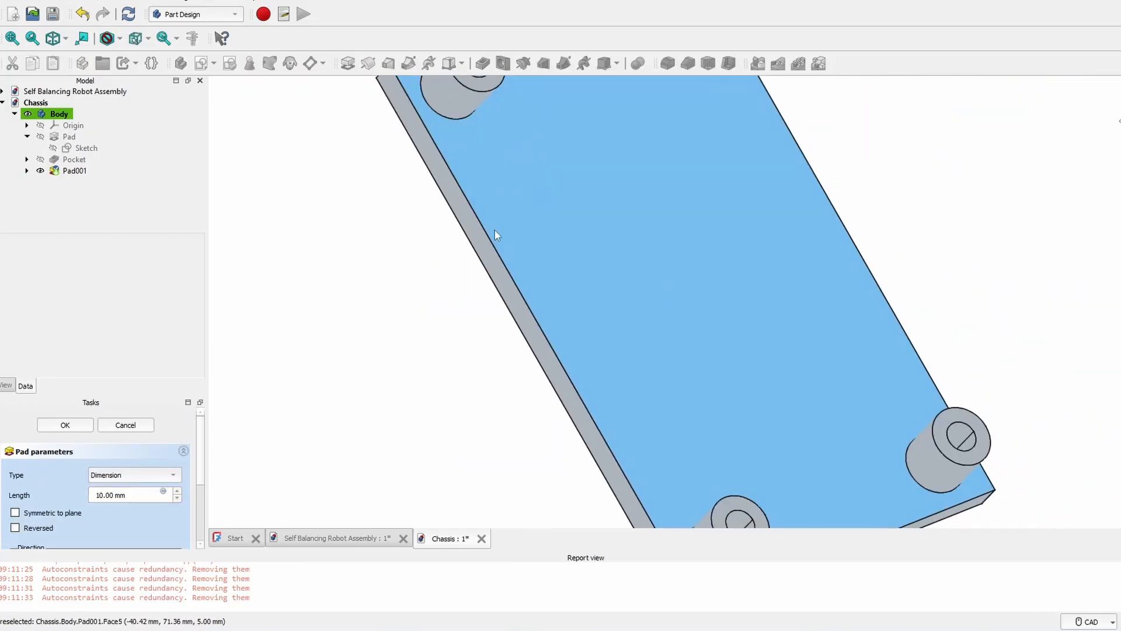
{"action": "left_click", "coordinate": [135, 514]}
{"action": "scroll", "coordinate": [750, 463], "scroll_direction": "down", "scroll_amount": 3}
{"action": "middle_click_drag", "start_coordinate": [460, 430], "coordinate": [828, 328]}
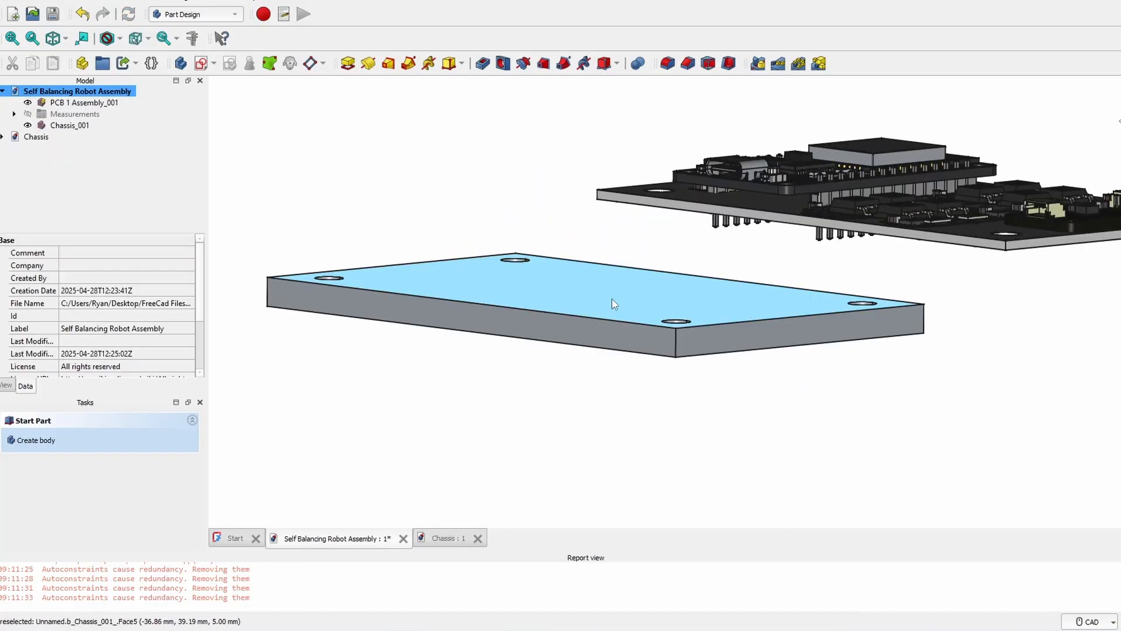
- Switch to the A2plus workbench, select Chassis_001 and update the imported parts
{"action": "left_click", "coordinate": [197, 14]}
{"action": "left_click", "coordinate": [187, 1]}
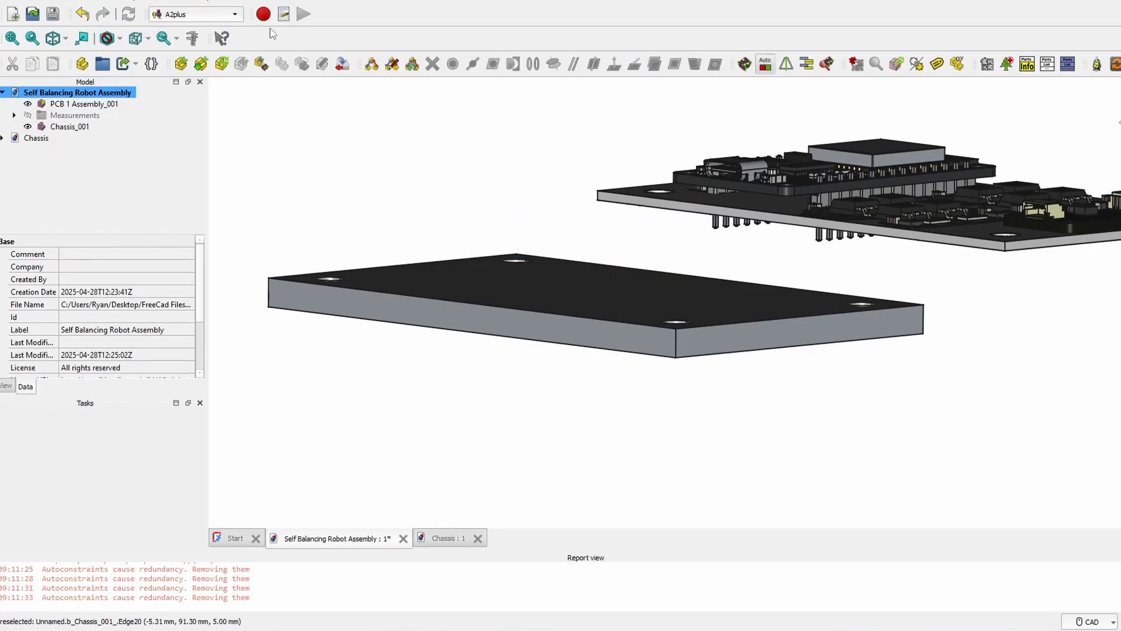
{"action": "middle_click_drag", "start_coordinate": [558, 293], "coordinate": [666, 247]}
{"action": "left_click", "coordinate": [700, 210]}
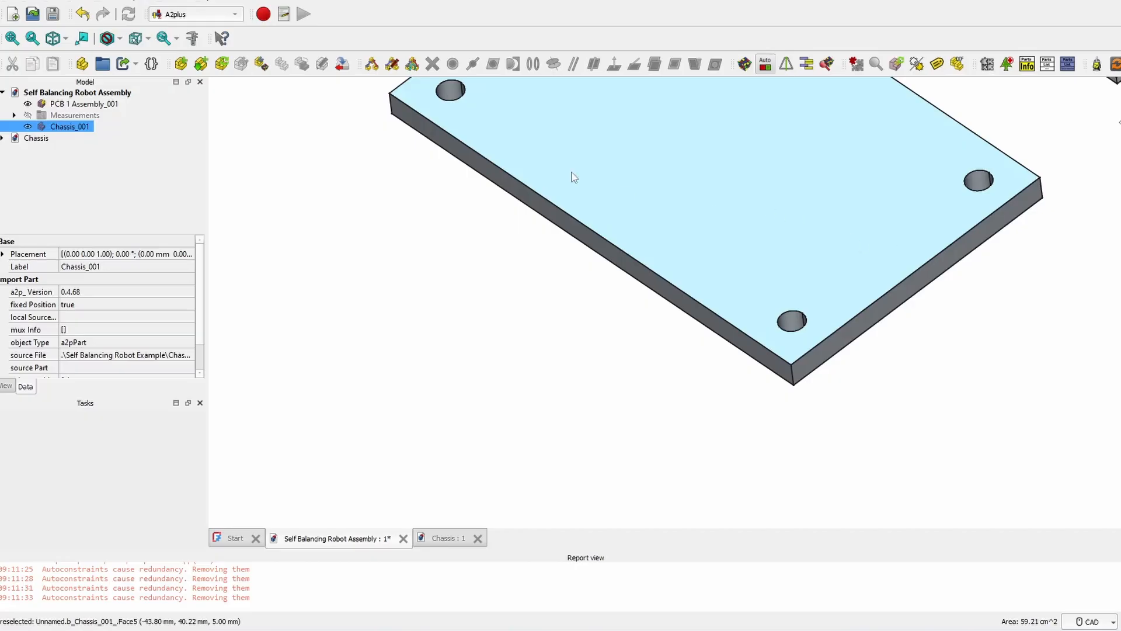
{"action": "middle_click_drag", "start_coordinate": [573, 173], "coordinate": [536, 244]}
{"action": "middle_click_drag", "start_coordinate": [674, 161], "coordinate": [654, 251]}
{"action": "left_click", "coordinate": [1114, 65]}
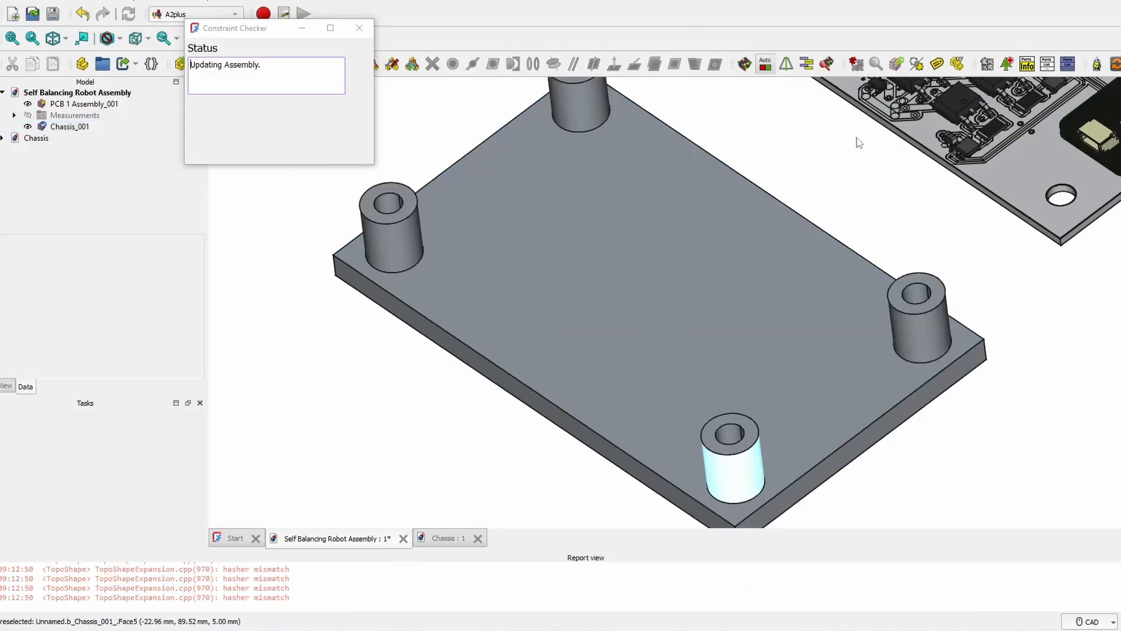
- Confirm the chassis placement and inspect the new standoffs under the PCB
{"action": "left_click", "coordinate": [643, 303]}
{"action": "middle_click_drag", "start_coordinate": [1004, 304], "coordinate": [773, 268]}
{"action": "scroll", "coordinate": [899, 328], "scroll_direction": "up", "scroll_amount": 2}
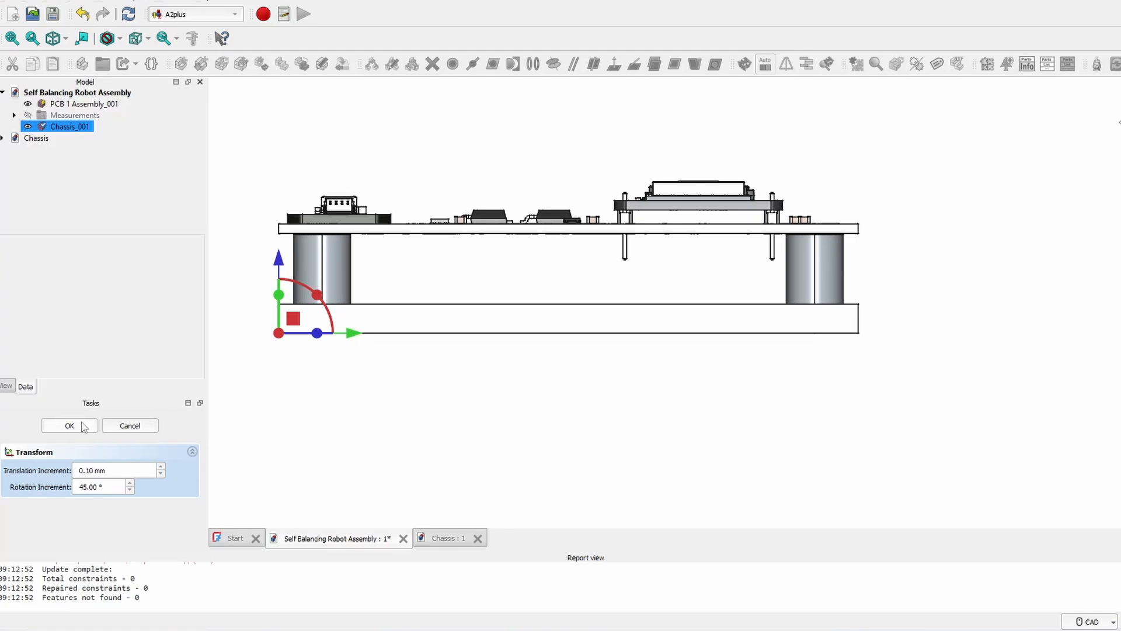
{"action": "left_click", "coordinate": [84, 425]}
{"action": "scroll", "coordinate": [669, 252], "scroll_direction": "up", "scroll_amount": 3}
{"action": "middle_click_drag", "start_coordinate": [613, 263], "coordinate": [573, 245]}
{"action": "left_click", "coordinate": [613, 252]}
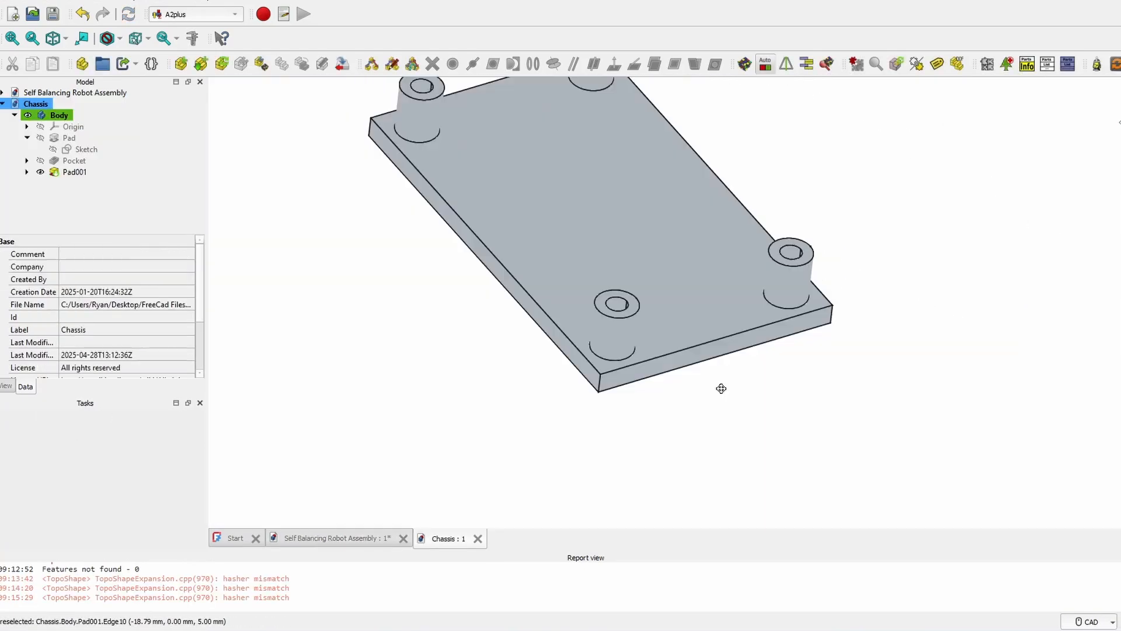
{"action": "middle_click_drag", "start_coordinate": [722, 388], "coordinate": [654, 408]}
- Switch to Part Design and select the first and opposite vertical corner edges of the plate
{"action": "left_click", "coordinate": [181, 16]}
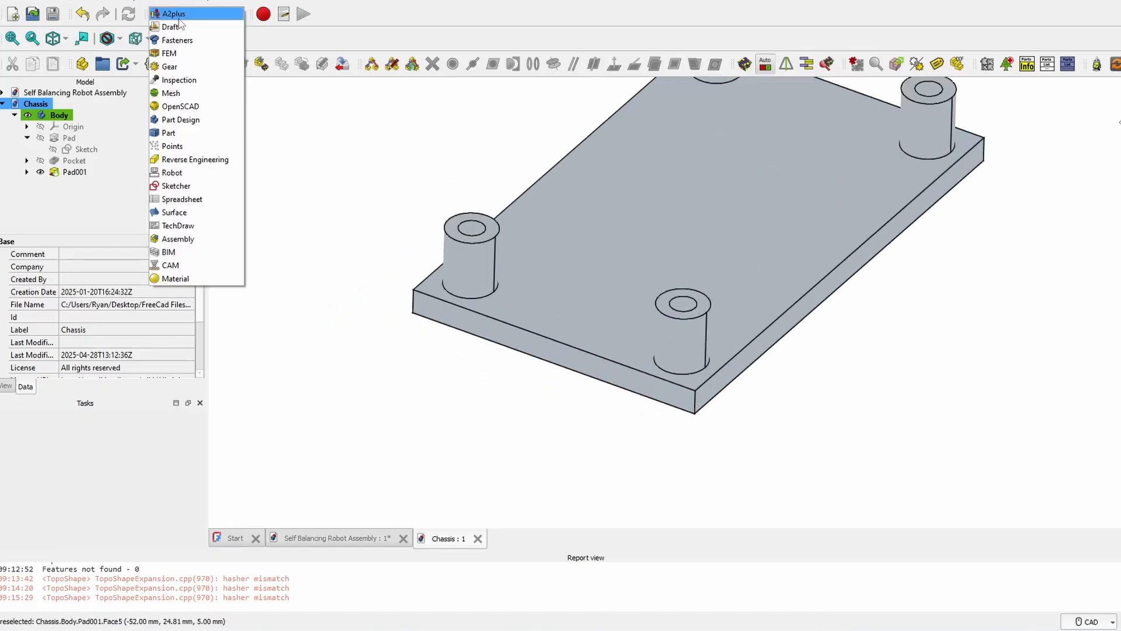
{"action": "left_click", "coordinate": [195, 120]}
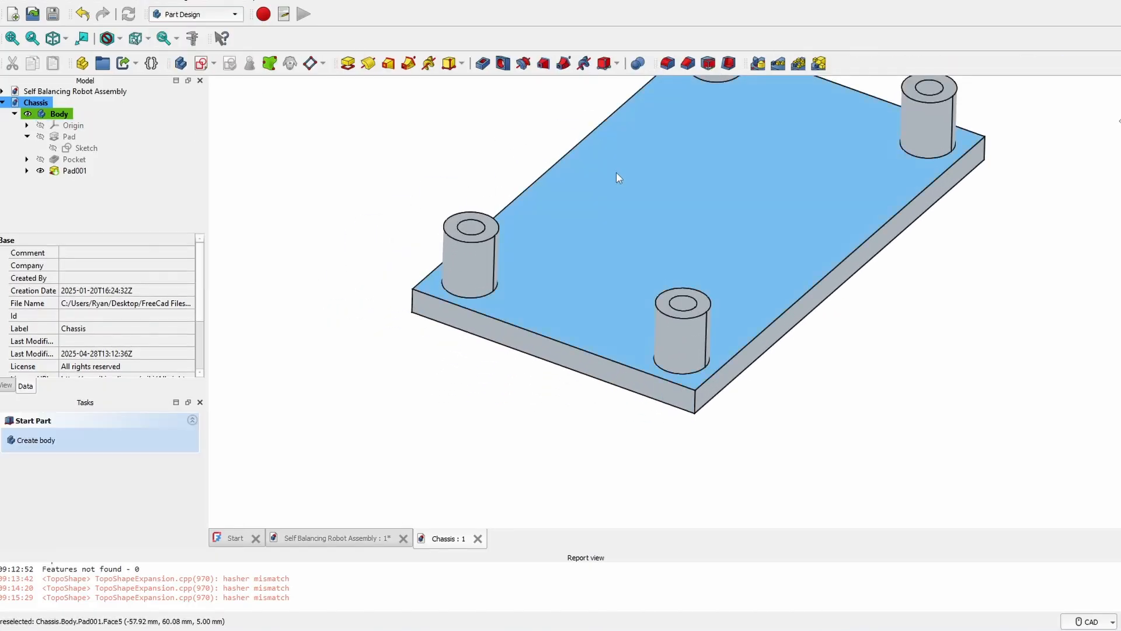
{"action": "left_click", "coordinate": [703, 402]}
{"action": "left_click", "coordinate": [863, 428]}
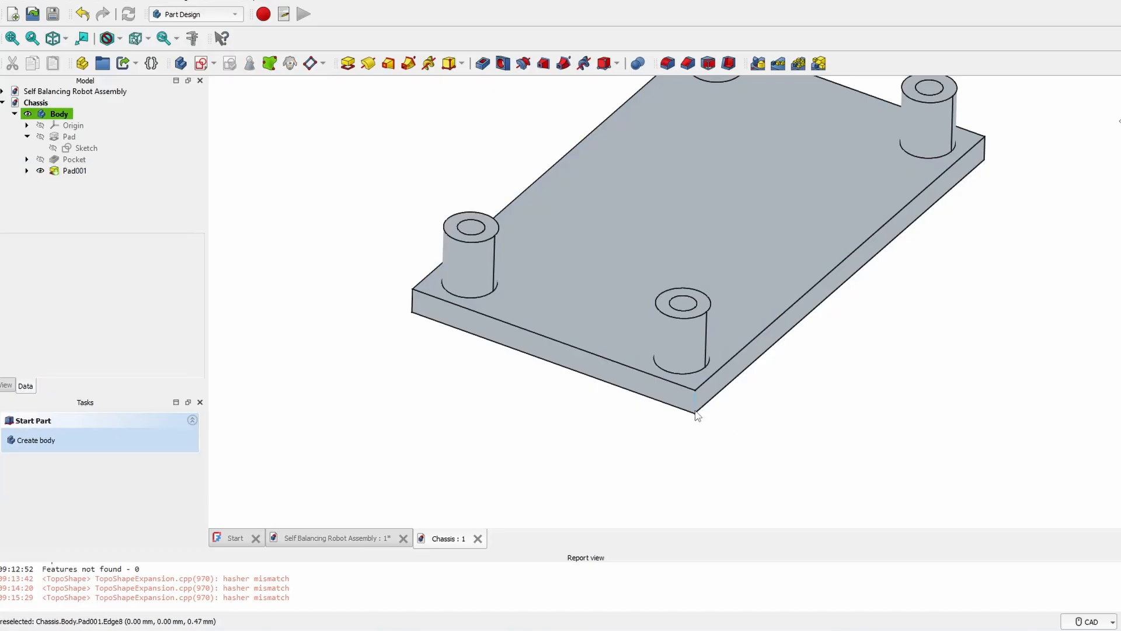
{"action": "left_click", "coordinate": [696, 410]}
{"action": "left_click", "coordinate": [413, 295], "text": "ctrl"}
{"action": "left_click", "coordinate": [413, 297], "text": "ctrl"}
{"action": "scroll", "coordinate": [414, 298], "scroll_direction": "up", "scroll_amount": 5}
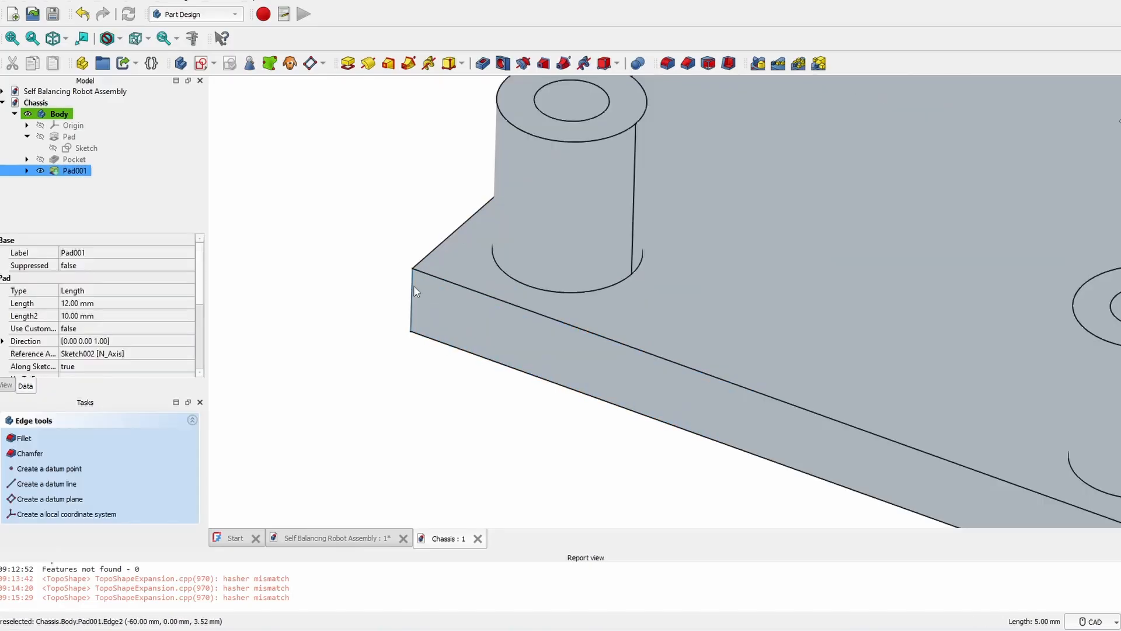
{"action": "left_click", "coordinate": [414, 292], "text": "ctrl"}
{"action": "scroll", "coordinate": [611, 293], "scroll_direction": "down", "scroll_amount": 7}
- Add the remaining corner edge and round the vertical edges with a 2 mm fillet
{"action": "middle_click_drag", "start_coordinate": [967, 316], "coordinate": [633, 380]}
{"action": "middle_click_drag", "start_coordinate": [1045, 287], "coordinate": [683, 354]}
{"action": "scroll", "coordinate": [810, 352], "scroll_direction": "up", "scroll_amount": 5}
{"action": "scroll", "coordinate": [870, 311], "scroll_direction": "down", "scroll_amount": 5}
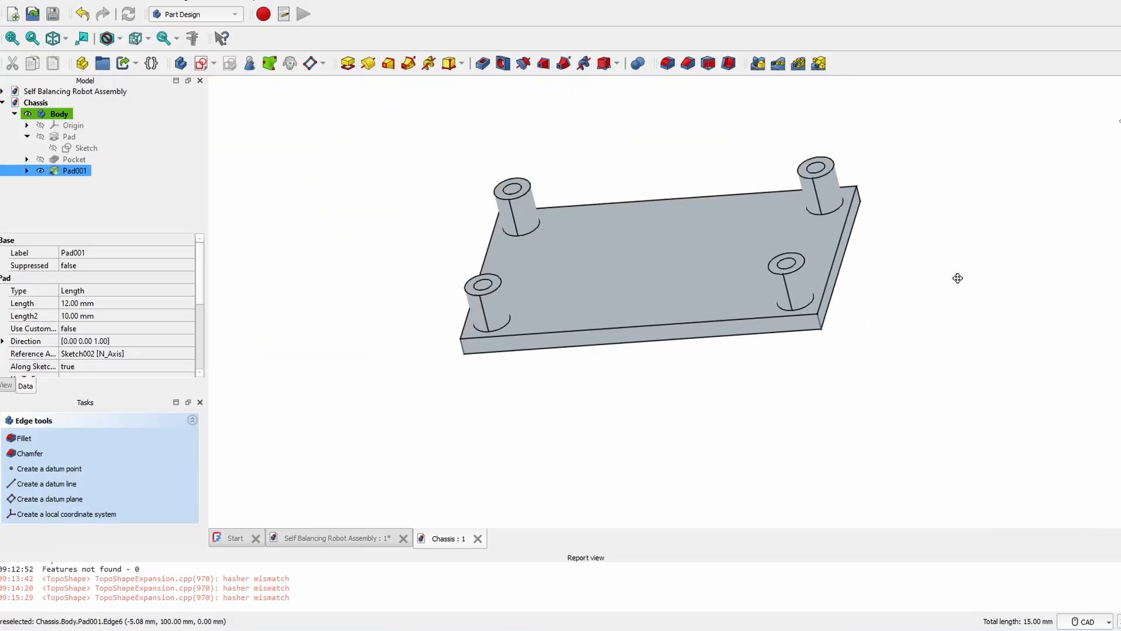
{"action": "middle_click_drag", "start_coordinate": [956, 278], "coordinate": [660, 380]}
{"action": "middle_click_drag", "start_coordinate": [1034, 280], "coordinate": [622, 393]}
{"action": "scroll", "coordinate": [965, 313], "scroll_direction": "up", "scroll_amount": 6}
{"action": "left_click", "coordinate": [860, 319], "text": "ctrl"}
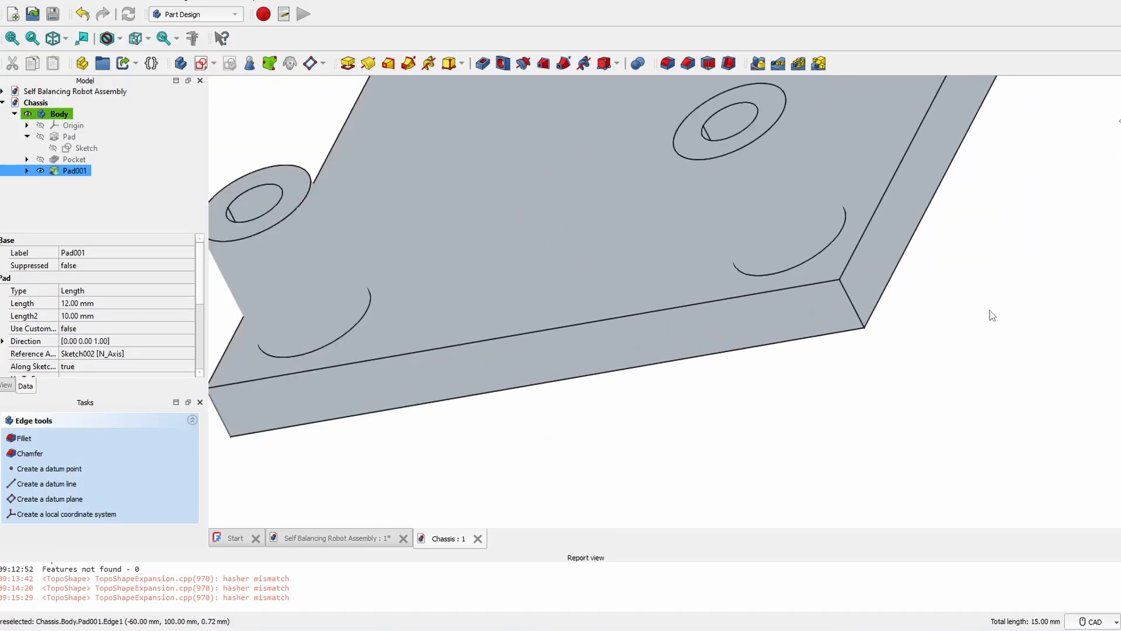
{"action": "scroll", "coordinate": [610, 254], "scroll_direction": "down", "scroll_amount": 3}
{"action": "left_click", "coordinate": [667, 63]}
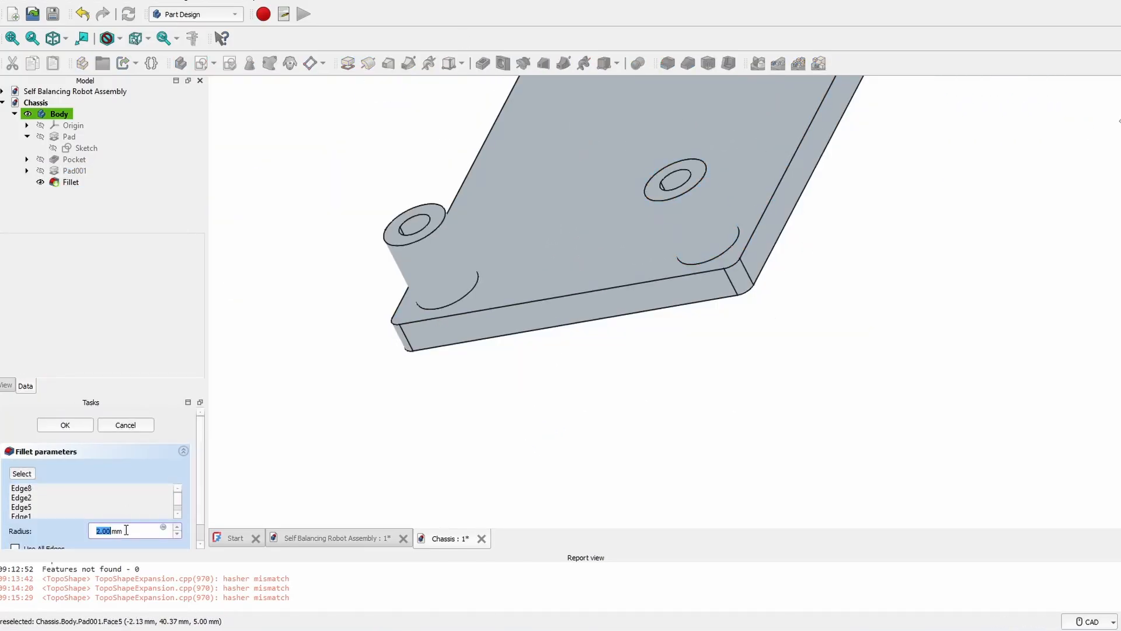
{"action": "left_click", "coordinate": [65, 424]}
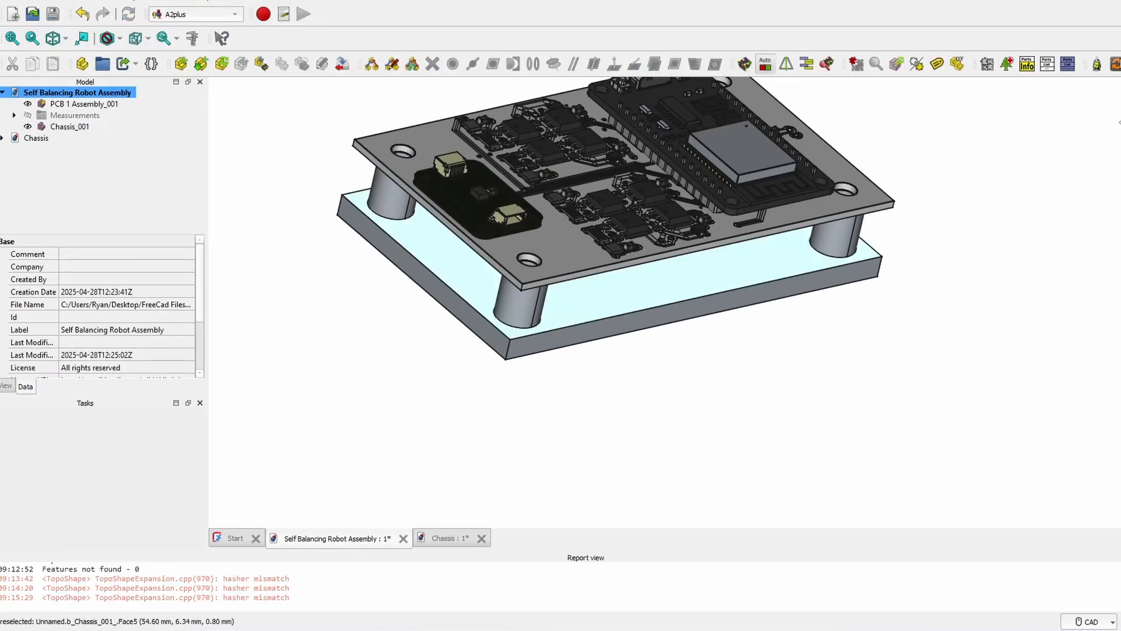
- Select Chassis_001 and update the imported parts to pull in the filleted chassis
{"action": "left_click", "coordinate": [730, 274]}
{"action": "left_click", "coordinate": [1115, 65]}
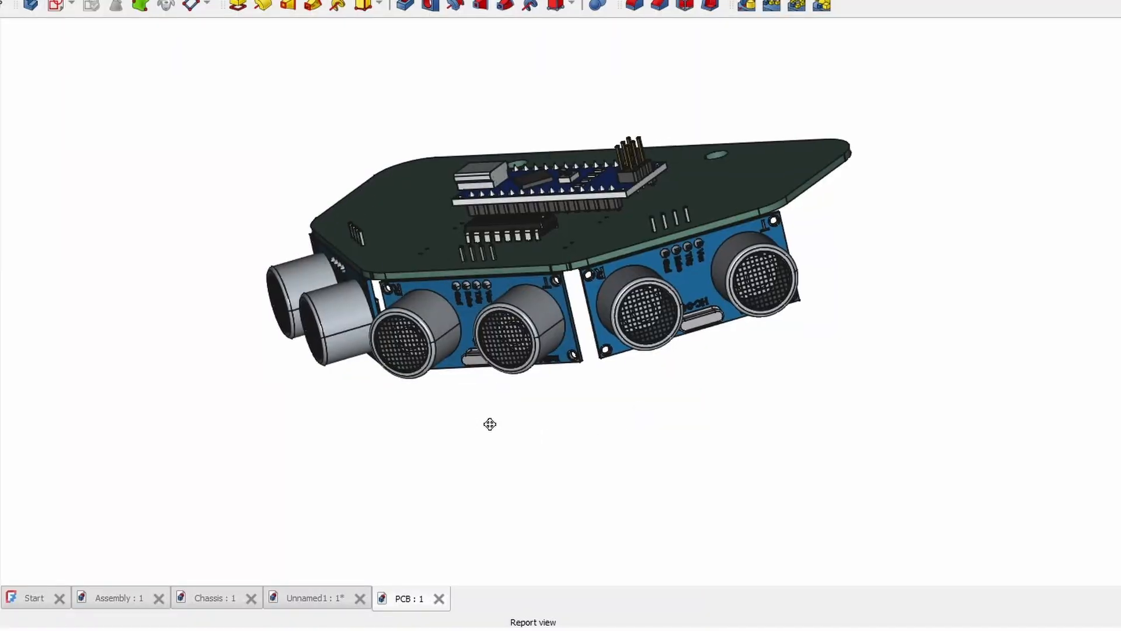
- Orbit the PCB, black enclosure and robot car models to inspect them from several angles
{"action": "left_click_drag", "start_coordinate": [490, 423], "coordinate": [686, 375]}
{"action": "mouse_move", "coordinate": [483, 342]}
{"action": "left_mouse_down"}
{"action": "mouse_move", "coordinate": [605, 333]}
{"action": "mouse_move", "coordinate": [383, 408]}
{"action": "mouse_move", "coordinate": [661, 407]}
{"action": "left_mouse_up"}
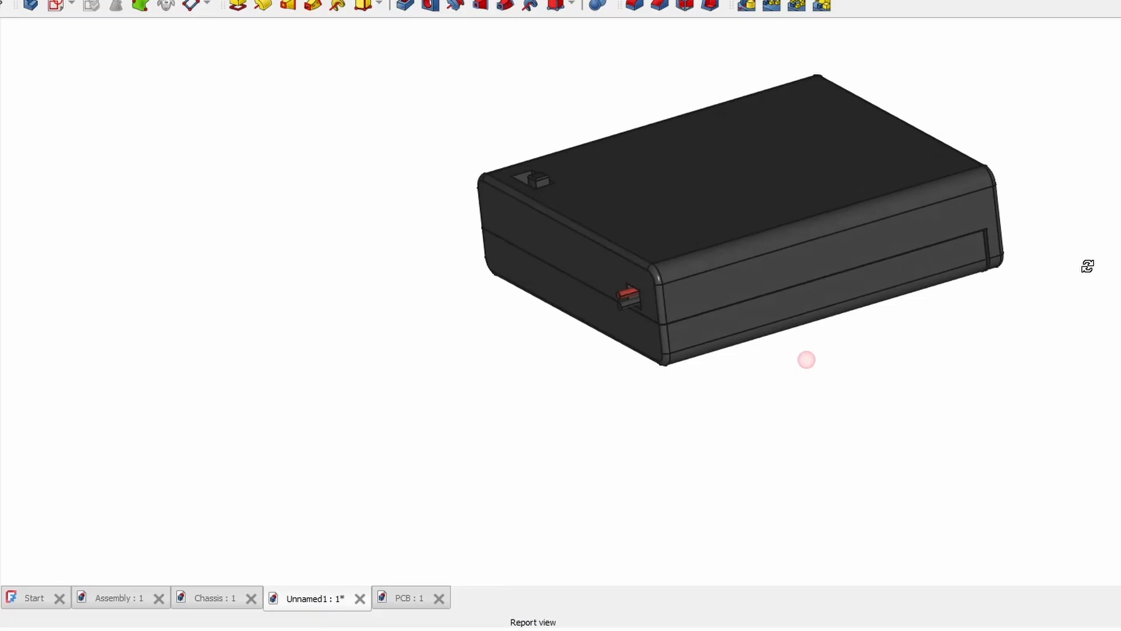
{"action": "left_click_drag", "start_coordinate": [1085, 265], "coordinate": [673, 413]}
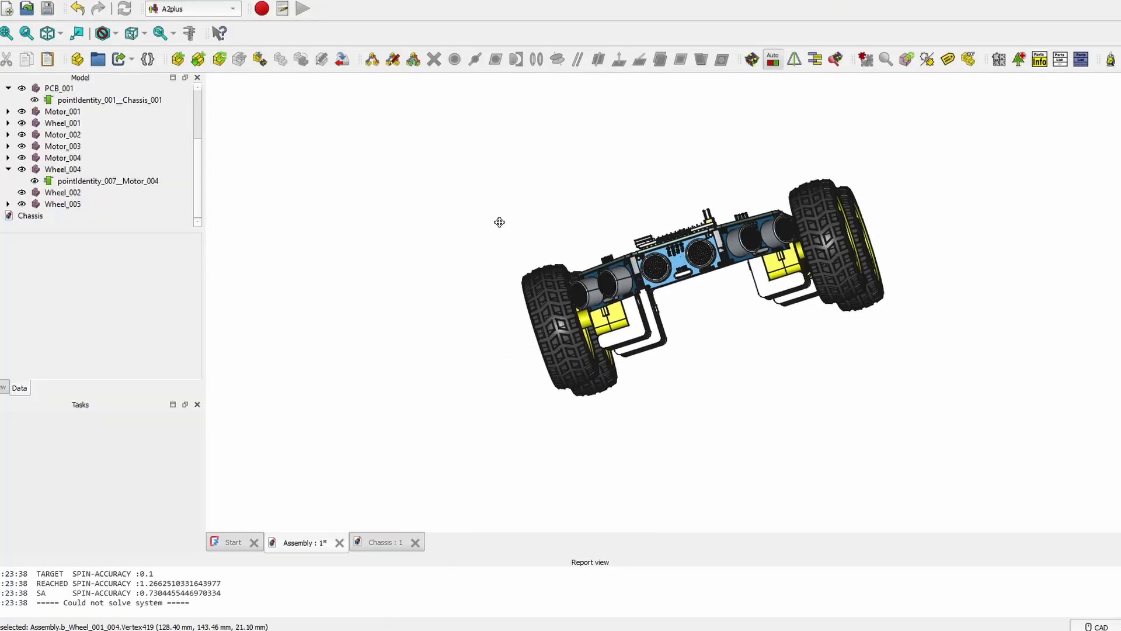
{"action": "left_click_drag", "start_coordinate": [499, 221], "coordinate": [539, 264]}
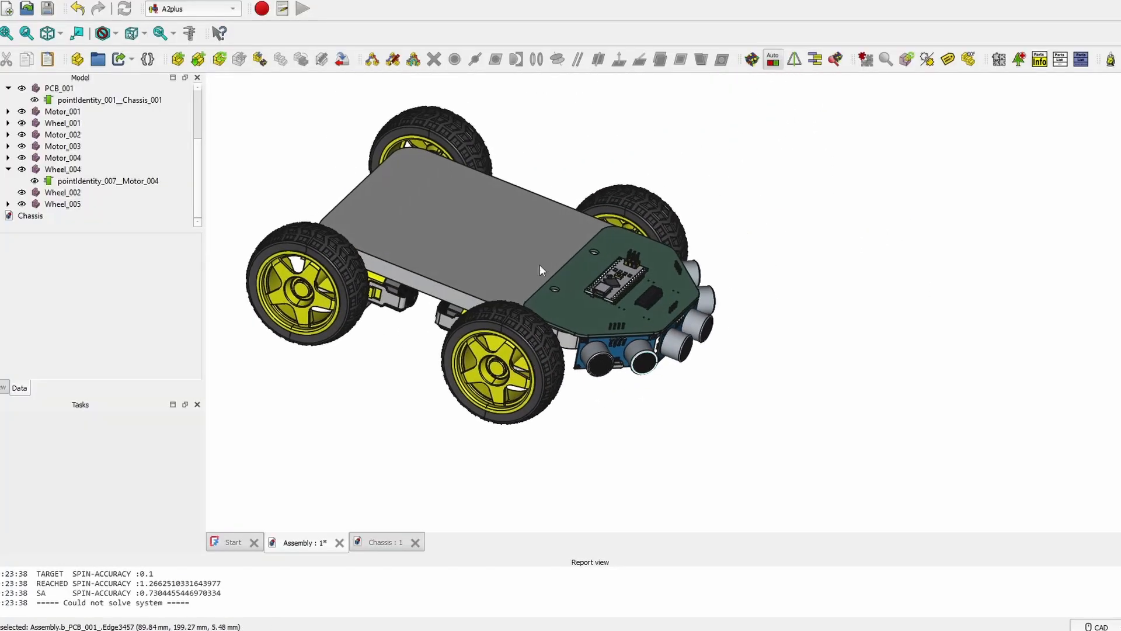
{"action": "scroll", "coordinate": [454, 274], "scroll_direction": "up", "scroll_amount": 4}
{"action": "scroll", "coordinate": [450, 309], "scroll_direction": "down", "scroll_amount": 5}
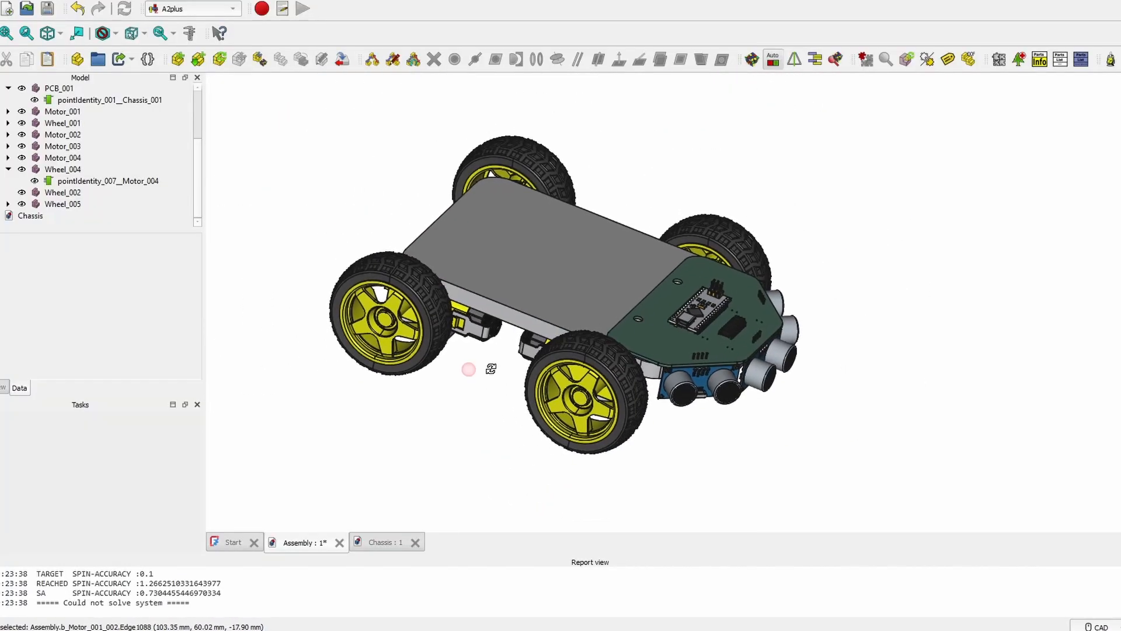
{"action": "left_click_drag", "start_coordinate": [467, 368], "coordinate": [747, 311]}
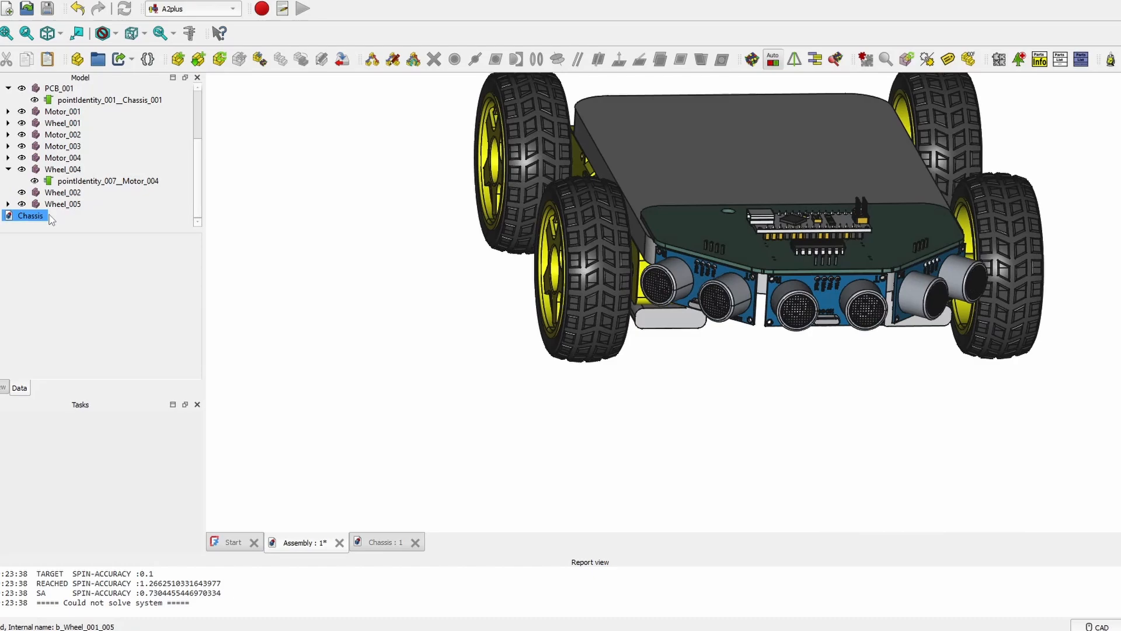
- Open the Chassis part and show the plain Pad plate on its own
{"action": "double_click", "coordinate": [49, 216]}
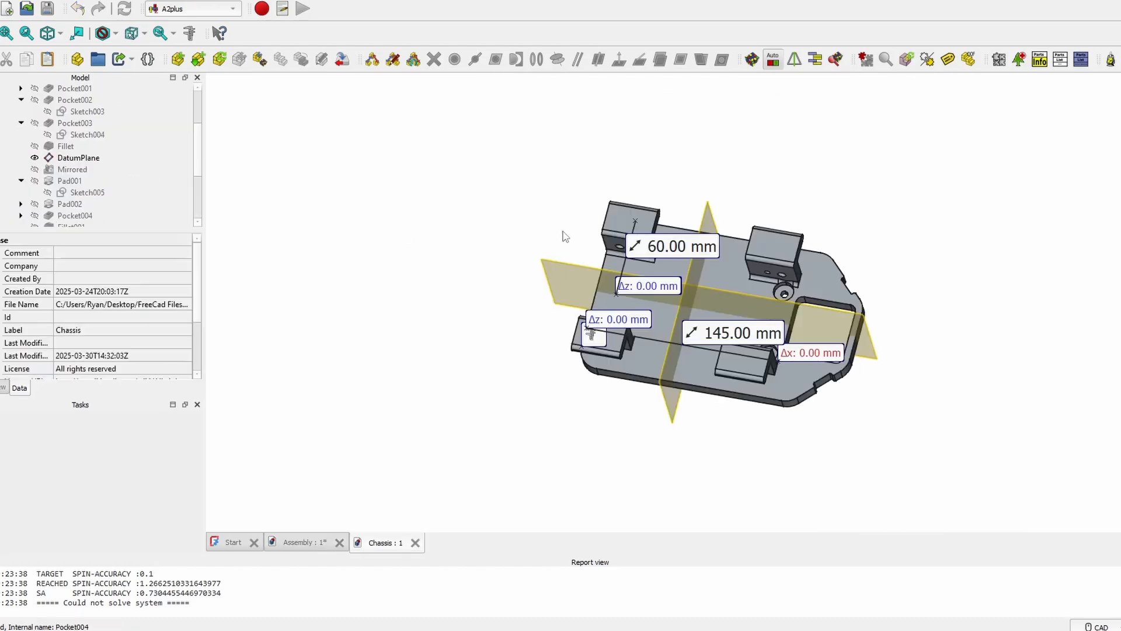
{"action": "scroll", "coordinate": [705, 335], "scroll_direction": "up", "scroll_amount": 1}
{"action": "middle_click_drag", "start_coordinate": [705, 335], "coordinate": [517, 398]}
{"action": "middle_click_drag", "start_coordinate": [534, 205], "coordinate": [765, 468]}
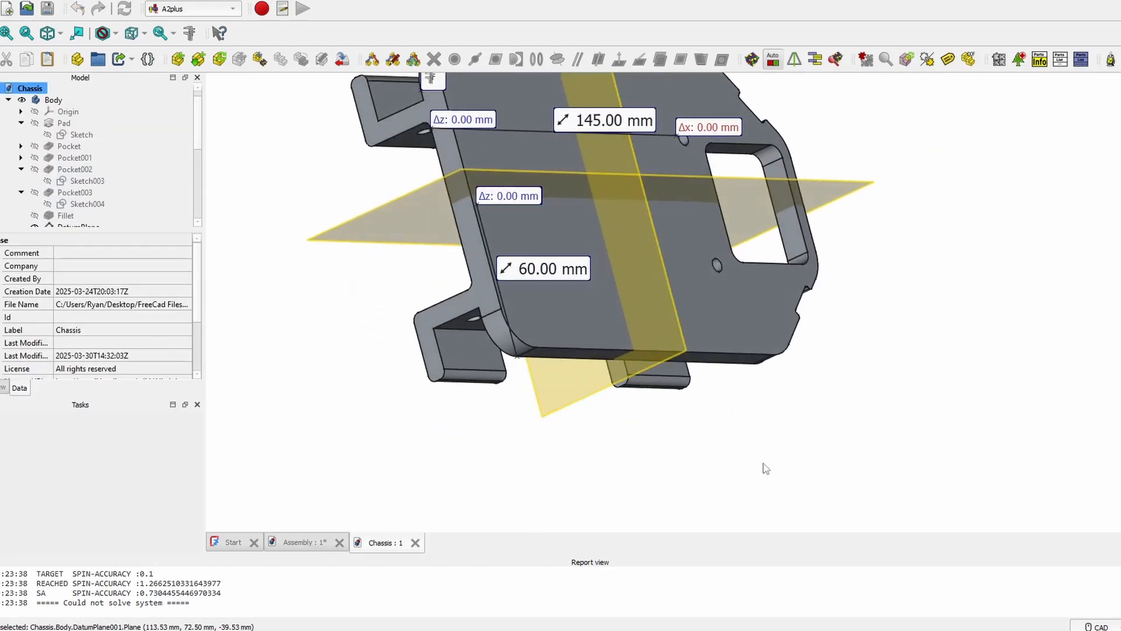
{"action": "middle_click_drag", "start_coordinate": [605, 268], "coordinate": [415, 380]}
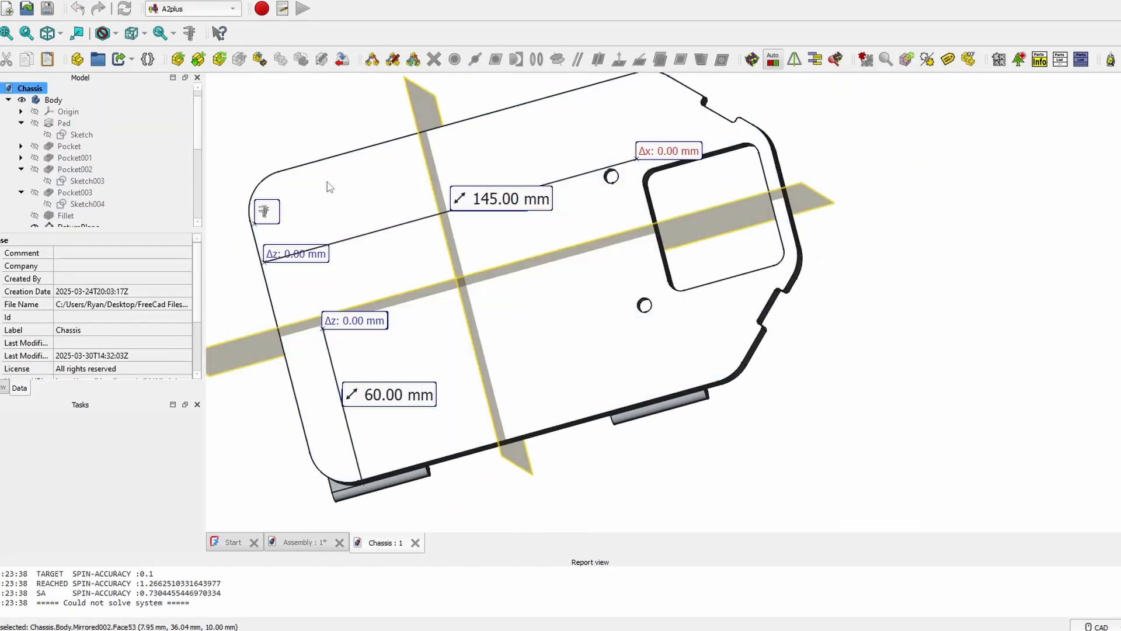
{"action": "middle_click_drag", "start_coordinate": [586, 255], "coordinate": [764, 326]}
{"action": "left_click", "coordinate": [73, 124]}
{"action": "key", "text": "space"}
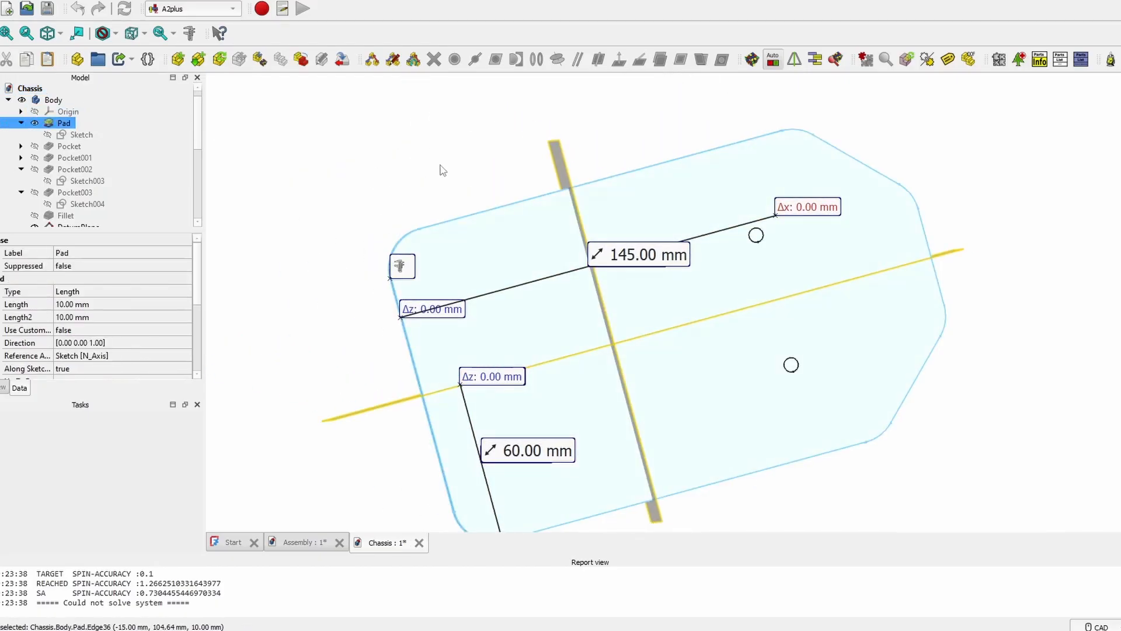
{"action": "left_click", "coordinate": [337, 145]}
{"action": "middle_click_drag", "start_coordinate": [646, 211], "coordinate": [525, 182]}
{"action": "scroll", "coordinate": [201, 139], "scroll_direction": "down", "scroll_amount": 5}
{"action": "left_click", "coordinate": [137, 199]}
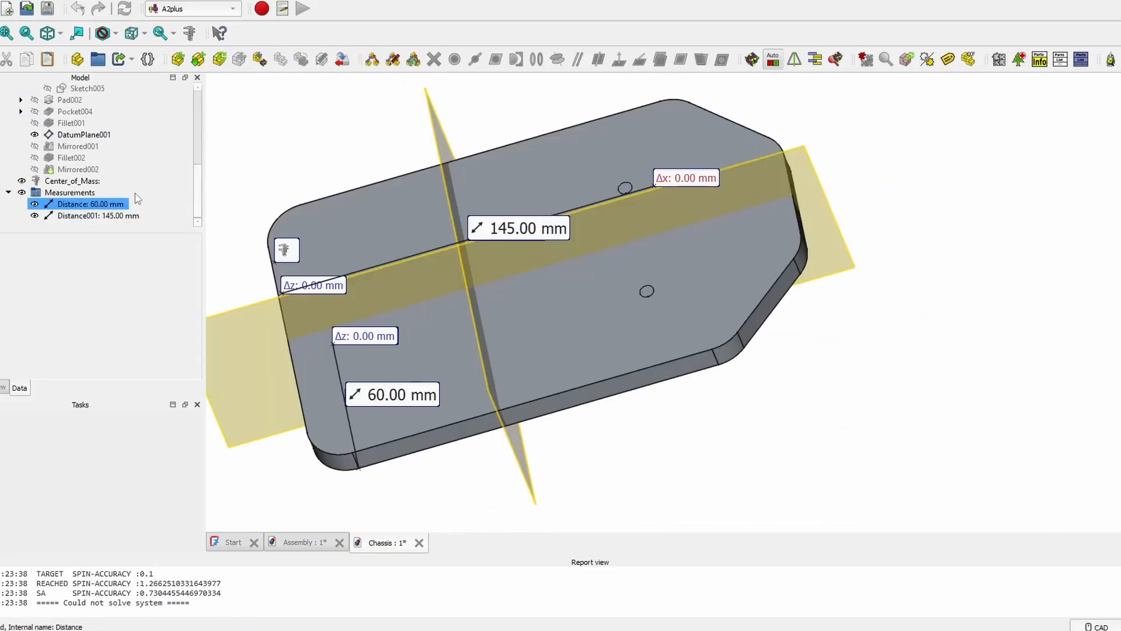
- Hide both datum planes, DatumPlane001 and DatumPlane
{"action": "left_click", "coordinate": [132, 136]}
{"action": "key", "text": "space"}
{"action": "scroll", "coordinate": [144, 150], "scroll_direction": "up", "scroll_amount": 3}
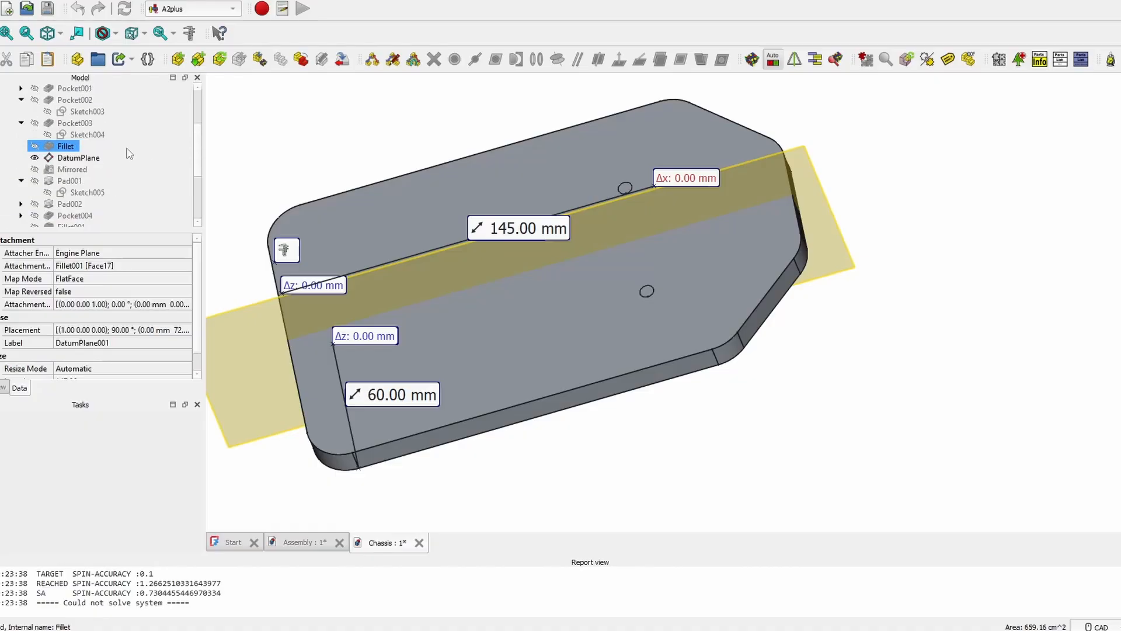
{"action": "left_click", "coordinate": [91, 157]}
{"action": "key", "text": "space"}
{"action": "scroll", "coordinate": [189, 165], "scroll_direction": "up", "scroll_amount": 3}
{"action": "middle_click_drag", "start_coordinate": [362, 149], "coordinate": [546, 236]}
{"action": "scroll", "coordinate": [550, 240], "scroll_direction": "up", "scroll_amount": 1}
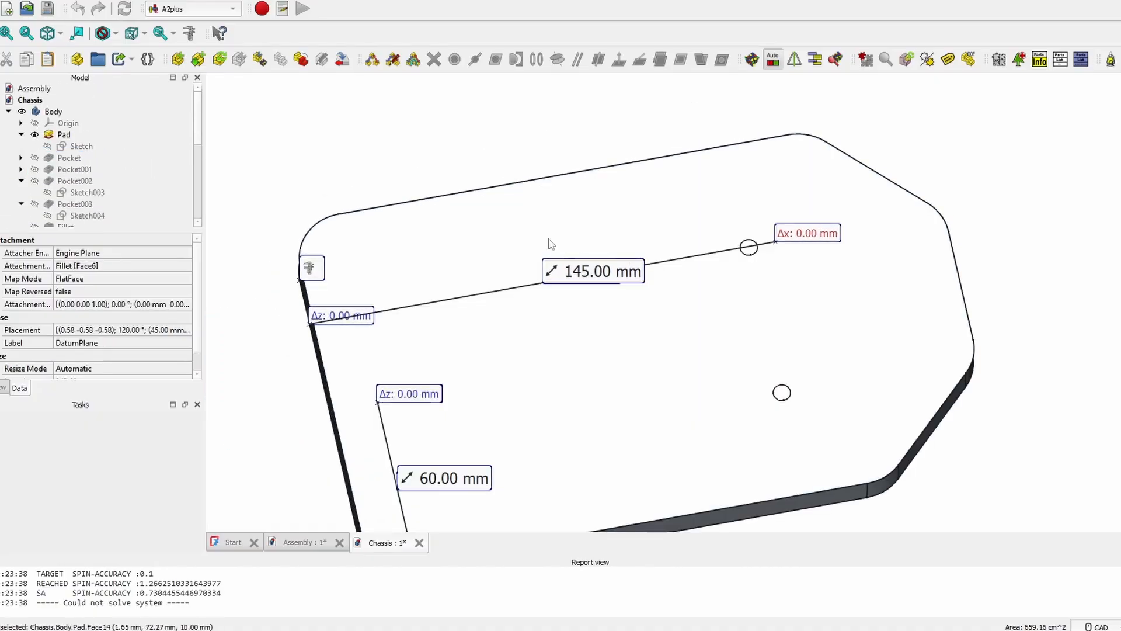
- Step through the Pocket, Pocket001 and Pocket002 stages, showing each cutout
{"action": "left_click", "coordinate": [86, 158]}
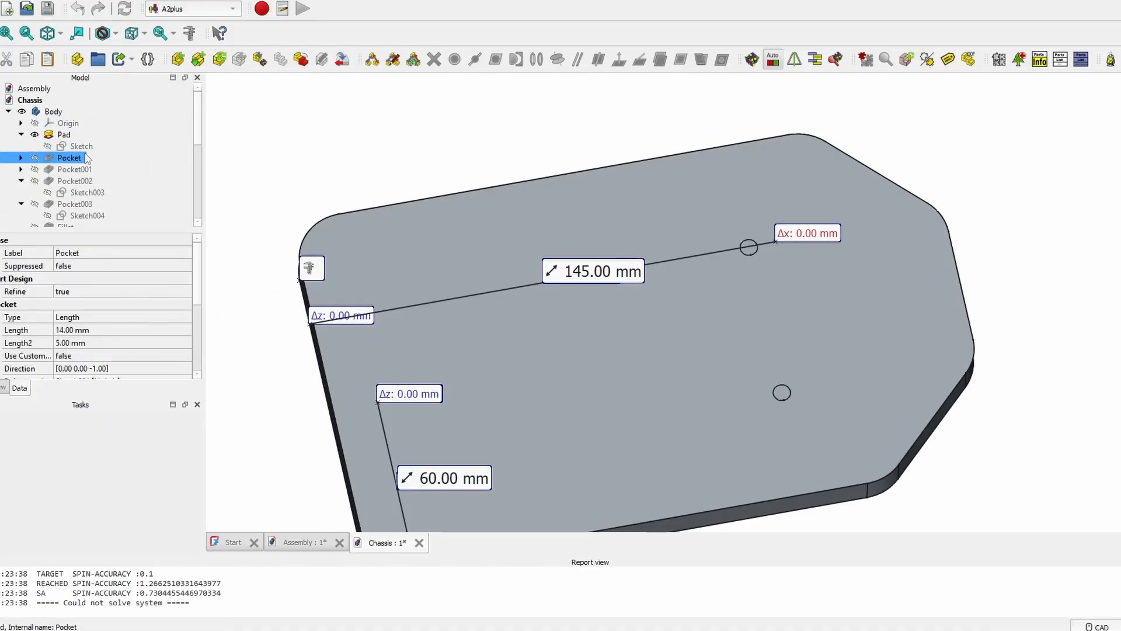
{"action": "key", "text": "space"}
{"action": "middle_click_drag", "start_coordinate": [646, 325], "coordinate": [620, 318]}
{"action": "middle_click_drag", "start_coordinate": [525, 251], "coordinate": [659, 204]}
{"action": "left_click", "coordinate": [133, 172]}
{"action": "key", "text": "space"}
{"action": "middle_click_drag", "start_coordinate": [913, 346], "coordinate": [662, 248]}
{"action": "middle_click_drag", "start_coordinate": [721, 302], "coordinate": [761, 334]}
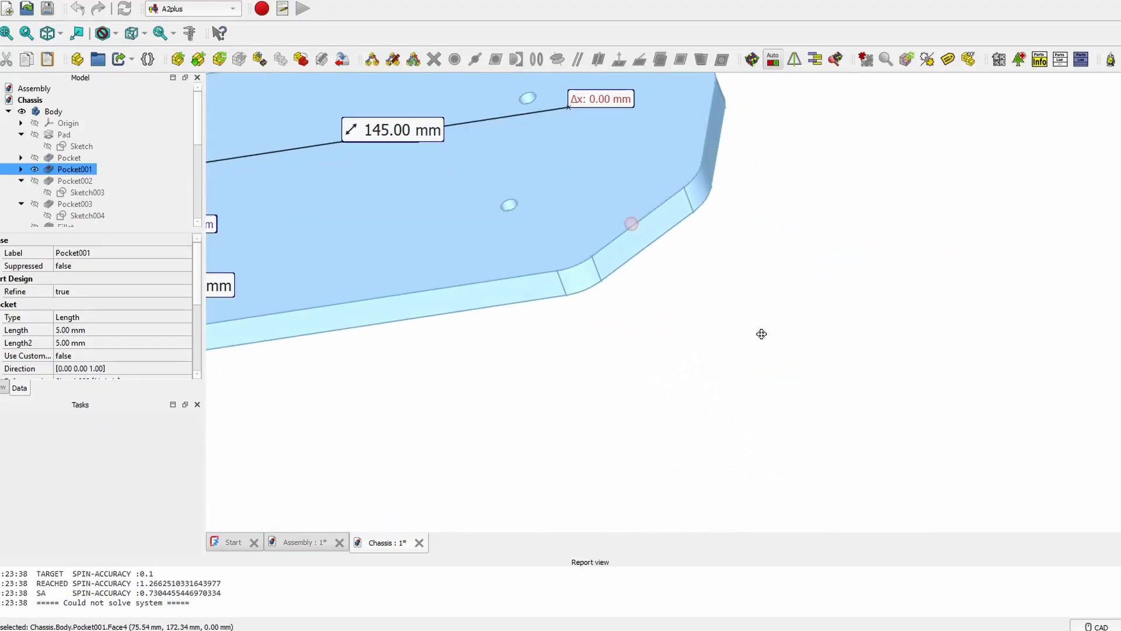
{"action": "left_click", "coordinate": [48, 182]}
{"action": "middle_click_drag", "start_coordinate": [513, 130], "coordinate": [485, 251]}
{"action": "key", "text": "space"}
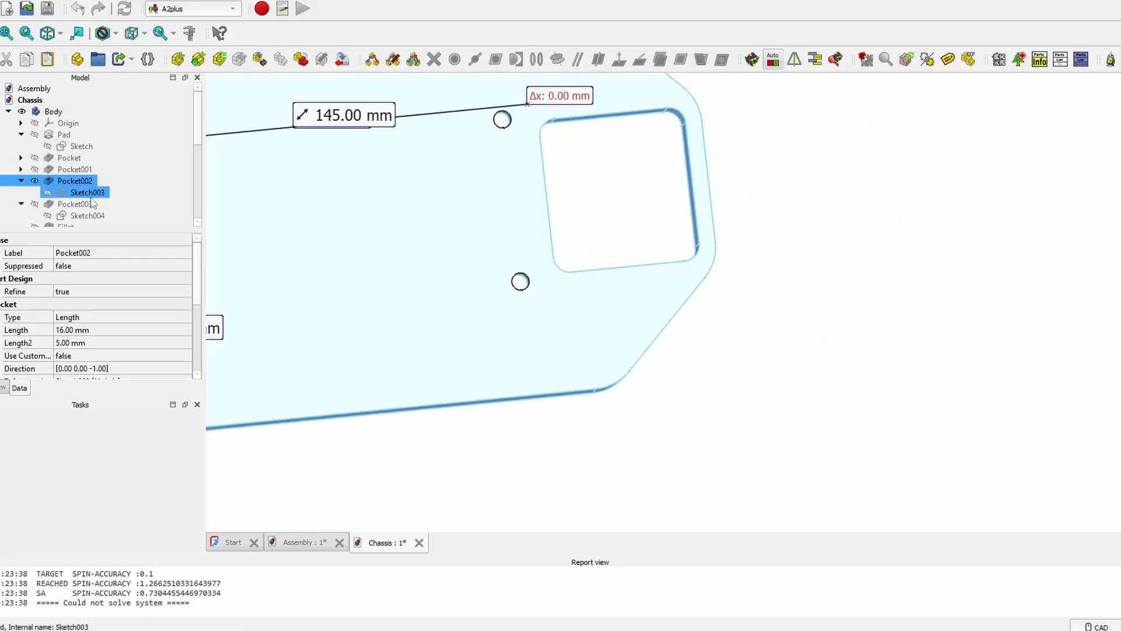
- Show the Pocket003, Fillet and Mirrored stages one after another
{"action": "left_click", "coordinate": [88, 203]}
{"action": "key", "text": "space"}
{"action": "scroll", "coordinate": [461, 275], "scroll_direction": "down", "scroll_amount": 3}
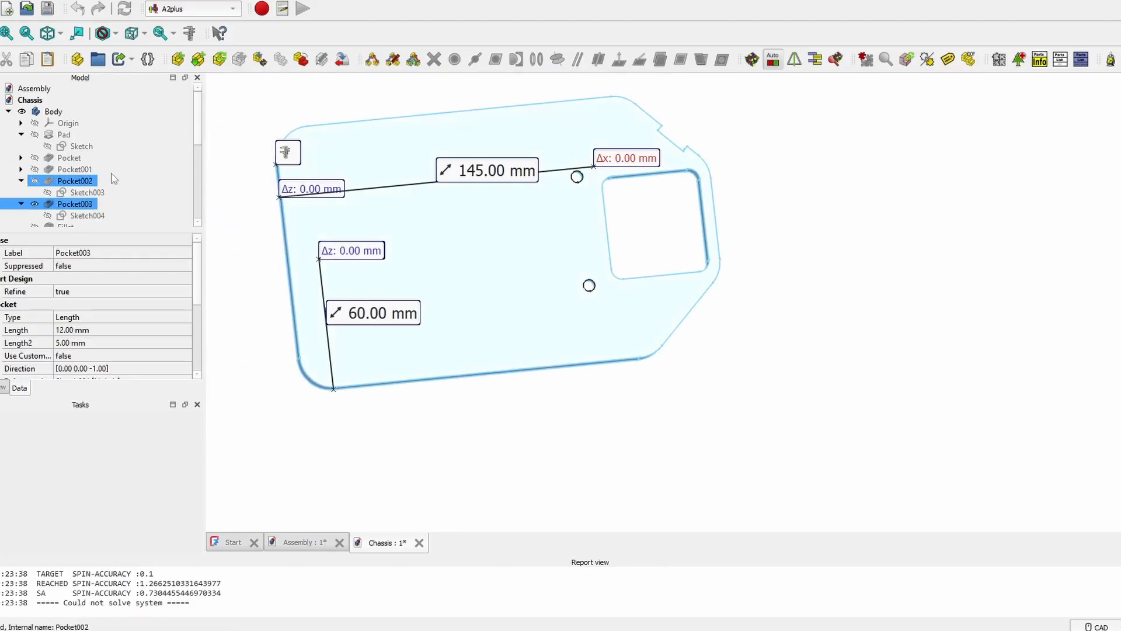
{"action": "scroll", "coordinate": [111, 179], "scroll_direction": "down", "scroll_amount": 1}
{"action": "left_click", "coordinate": [79, 192]}
{"action": "key", "text": "space"}
{"action": "scroll", "coordinate": [689, 144], "scroll_direction": "up", "scroll_amount": 3}
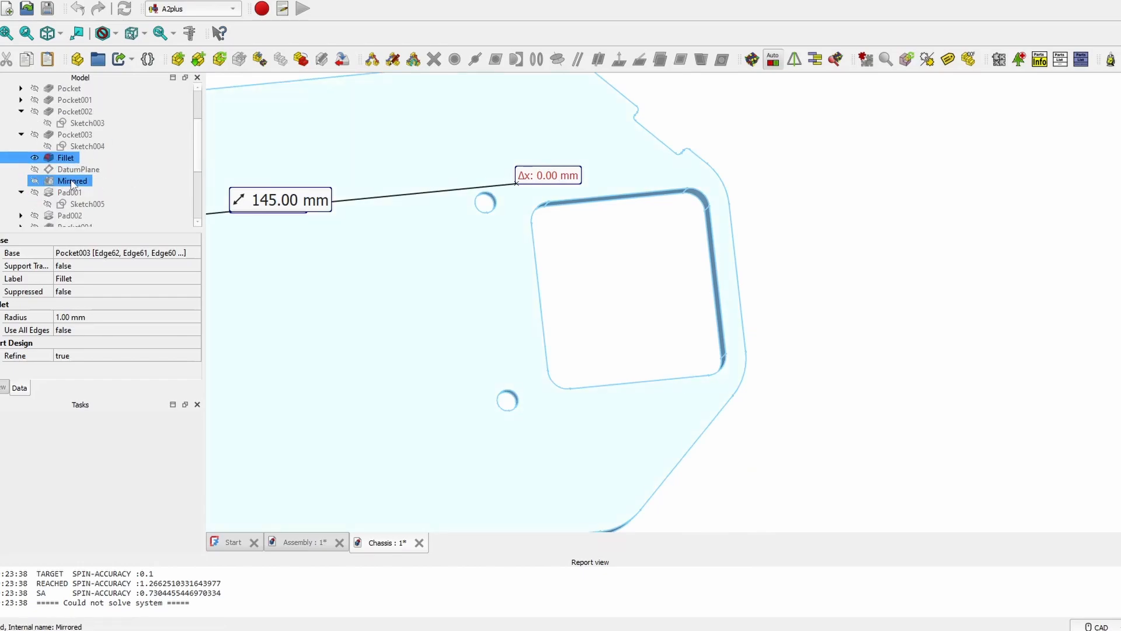
{"action": "left_click", "coordinate": [72, 181]}
{"action": "key", "text": "space"}
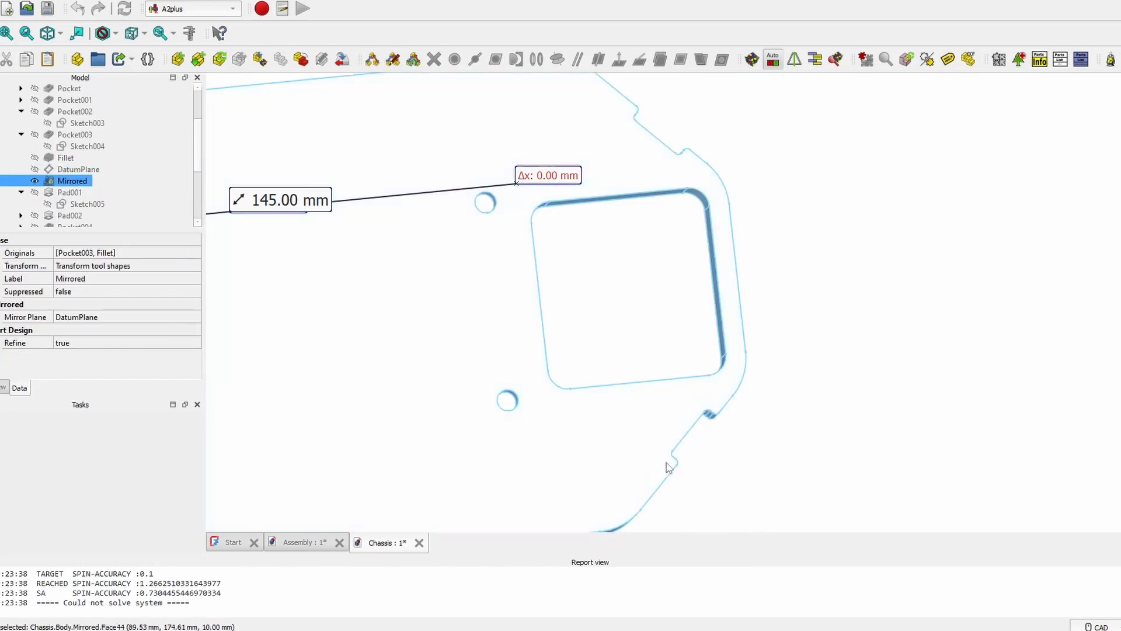
{"action": "middle_click_drag", "start_coordinate": [548, 420], "coordinate": [733, 383]}
- Show the Pad001 stage, then select Pad002 and view the plate underside
{"action": "left_click", "coordinate": [70, 192]}
{"action": "key", "text": "space"}
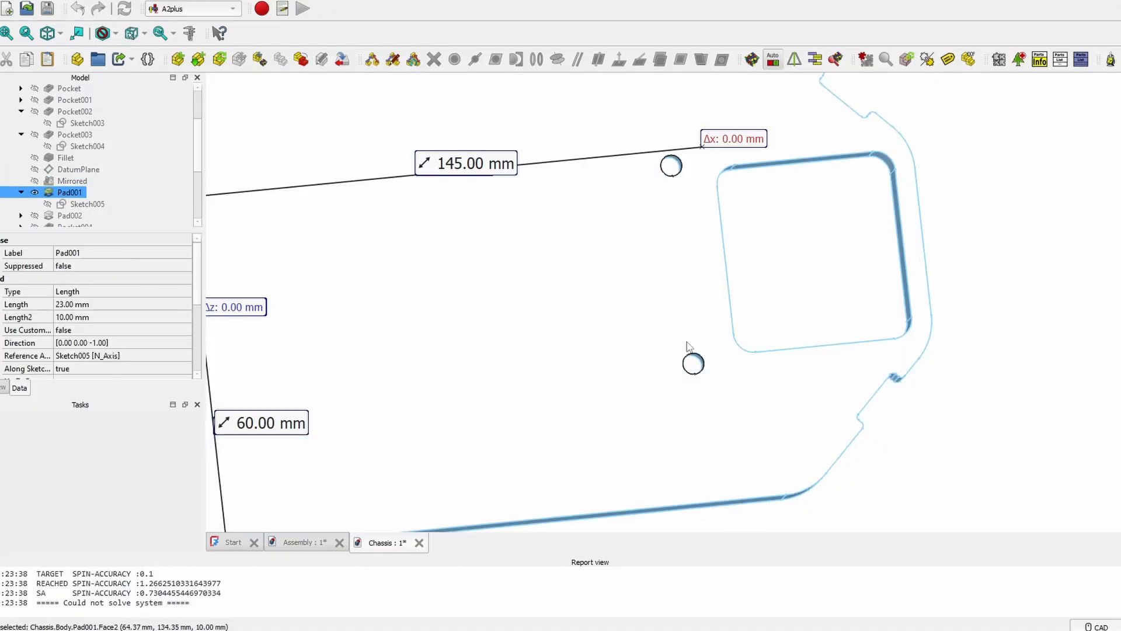
{"action": "scroll", "coordinate": [534, 328], "scroll_direction": "down", "scroll_amount": 2}
{"action": "middle_click_drag", "start_coordinate": [478, 303], "coordinate": [647, 133]}
{"action": "left_click", "coordinate": [70, 216]}
{"action": "middle_click_drag", "start_coordinate": [765, 335], "coordinate": [564, 225]}
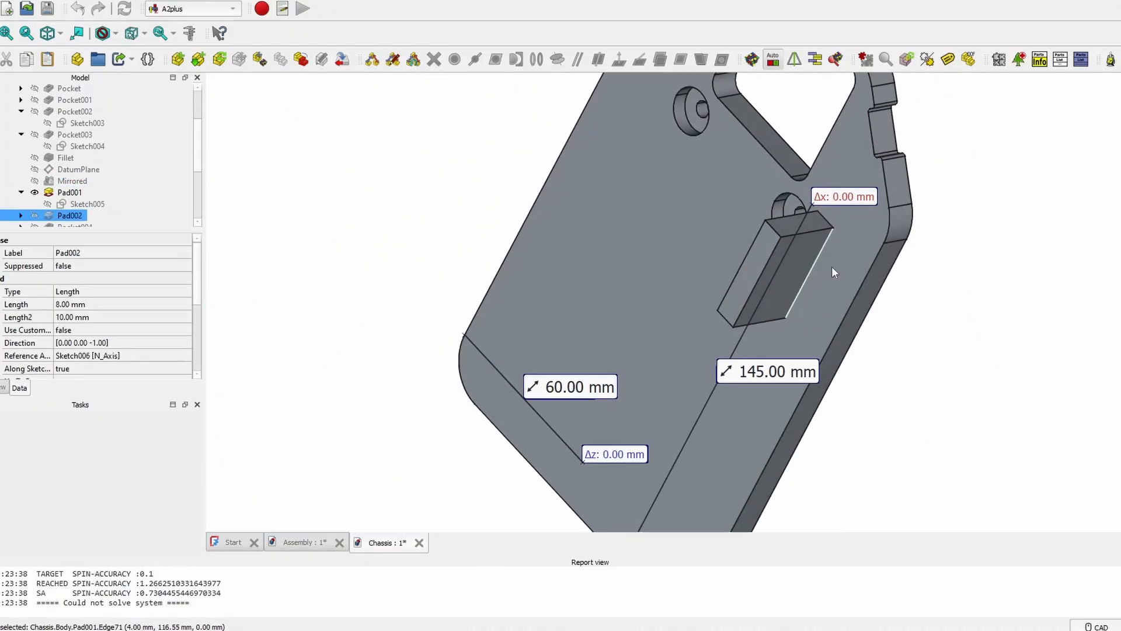
- Show the Pad002, Pocket004, Fillet001 and Fillet002 stages in turn
{"action": "key", "text": "space"}
{"action": "scroll", "coordinate": [75, 199], "scroll_direction": "down", "scroll_amount": 1}
{"action": "left_click", "coordinate": [75, 192]}
{"action": "key", "text": "space"}
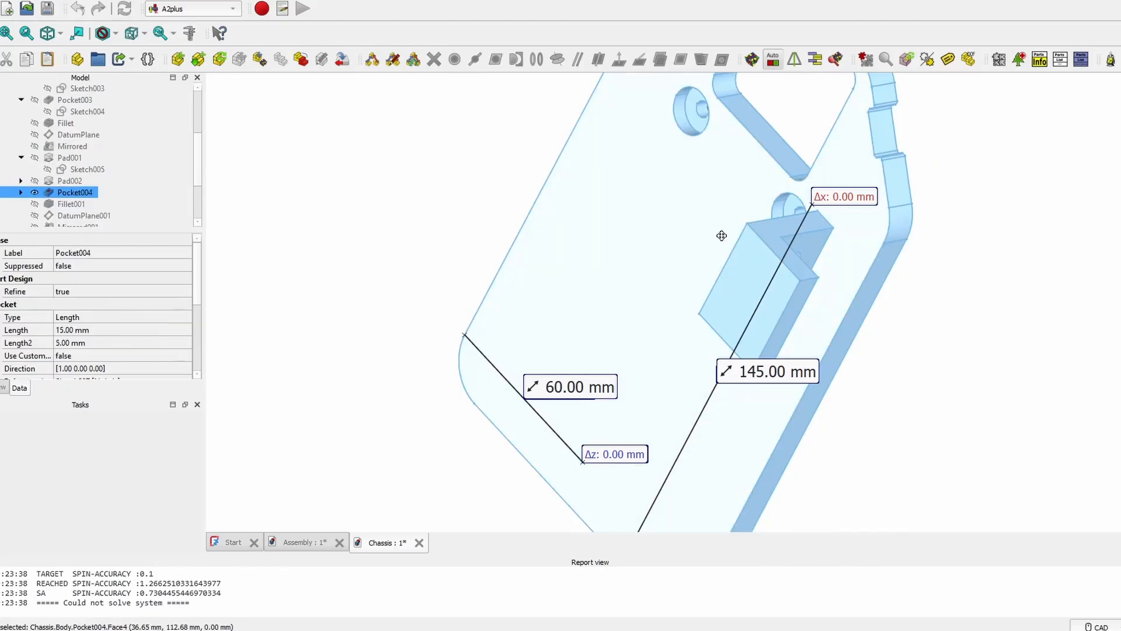
{"action": "middle_click_drag", "start_coordinate": [720, 235], "coordinate": [408, 202]}
{"action": "left_click", "coordinate": [70, 205]}
{"action": "key", "text": "space"}
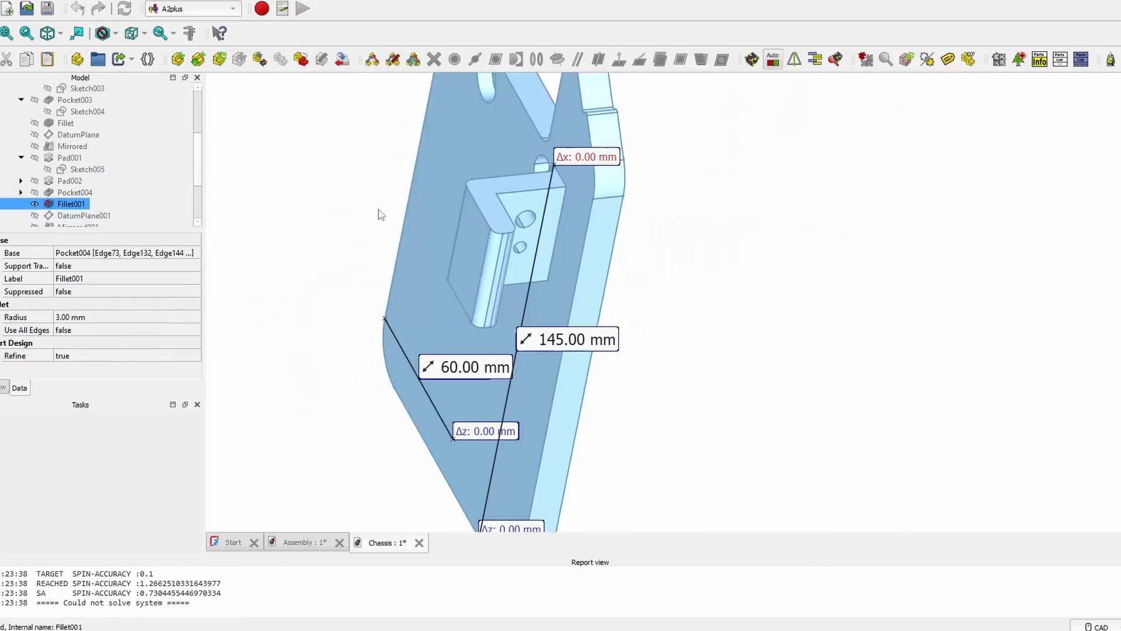
{"action": "scroll", "coordinate": [112, 180], "scroll_direction": "down", "scroll_amount": 2}
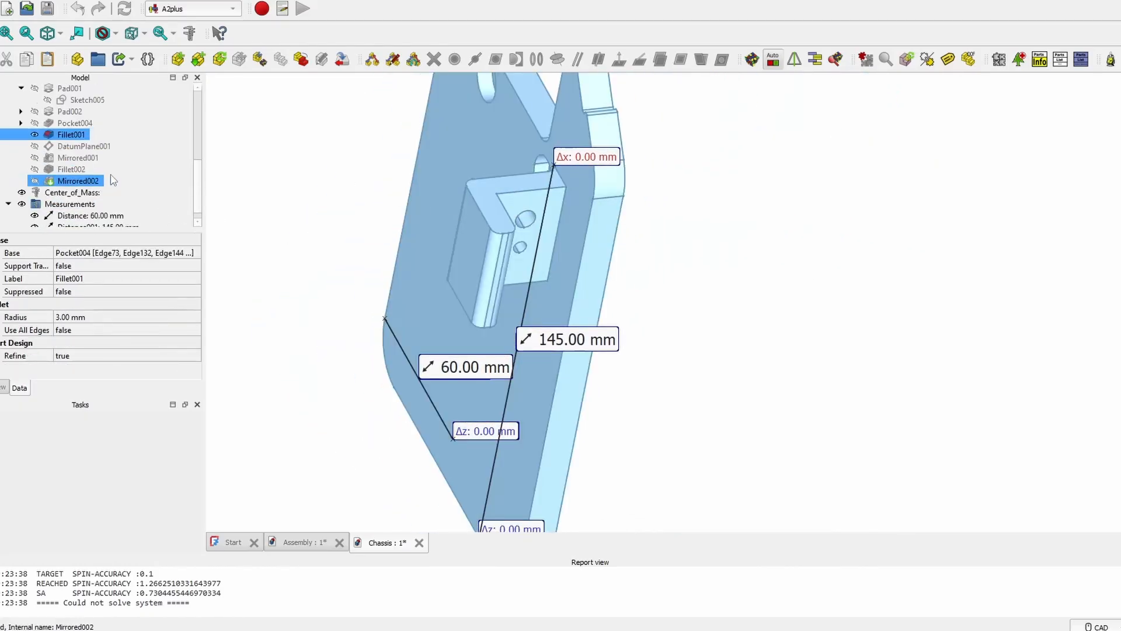
{"action": "left_click", "coordinate": [71, 169]}
{"action": "key", "text": "space"}
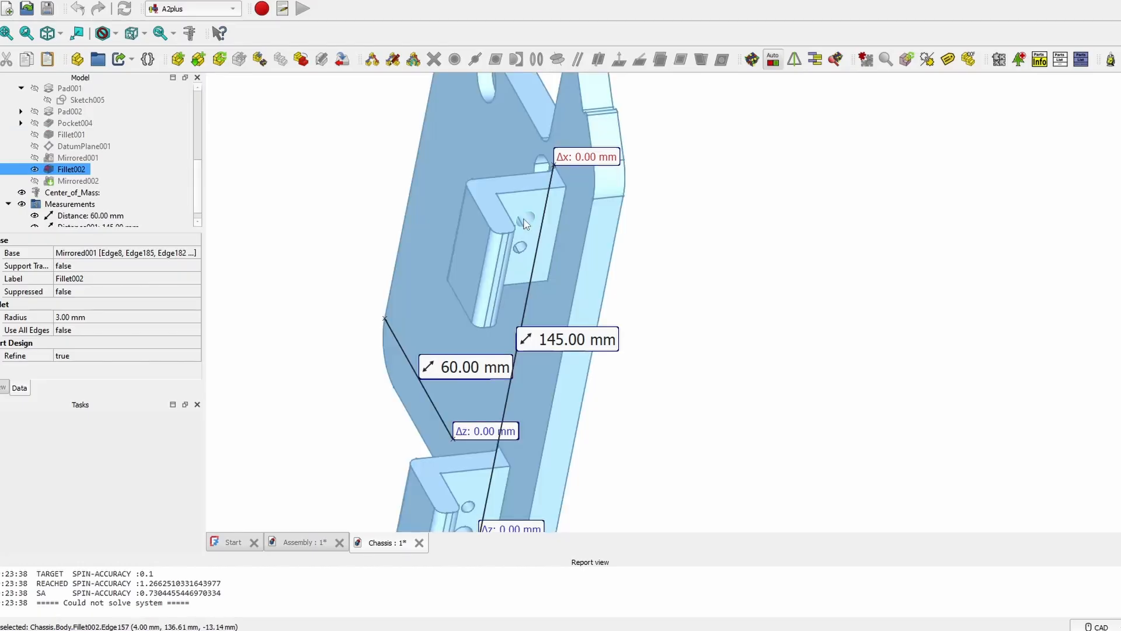
- Show DatumPlane001 and the Mirrored001 result, then switch back to Fillet002
{"action": "middle_click_drag", "start_coordinate": [603, 294], "coordinate": [753, 135]}
{"action": "left_click", "coordinate": [483, 183]}
{"action": "left_click", "coordinate": [63, 149]}
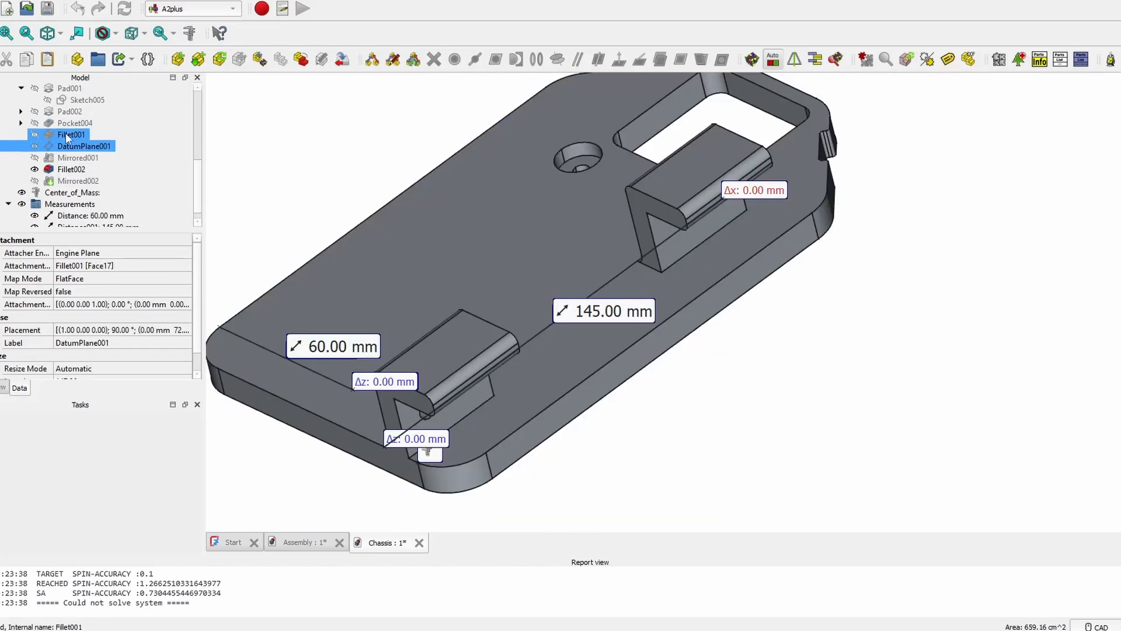
{"action": "left_click", "coordinate": [67, 135]}
{"action": "key", "text": "space"}
{"action": "left_click", "coordinate": [65, 146]}
{"action": "key", "text": "space"}
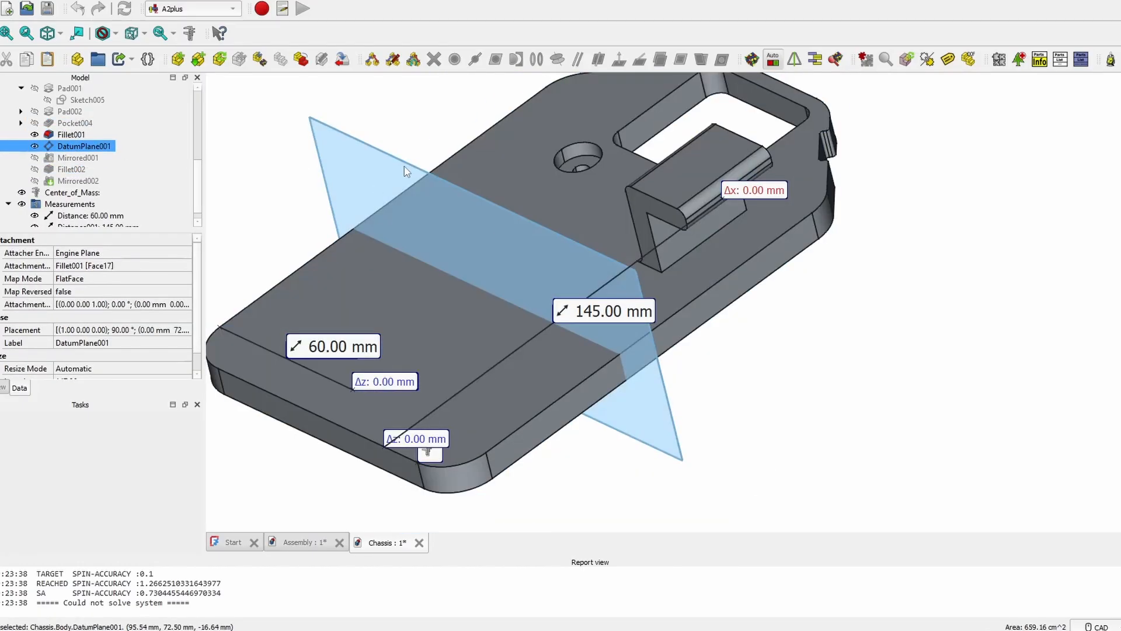
{"action": "left_click", "coordinate": [71, 158]}
{"action": "key", "text": "space"}
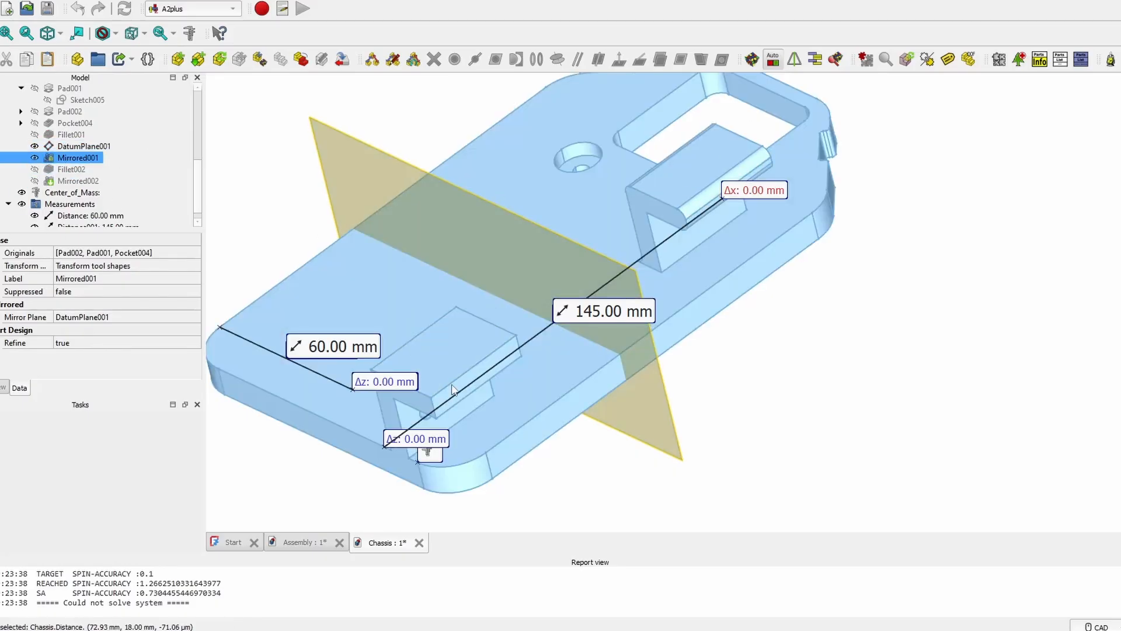
{"action": "key", "text": "Down"}
{"action": "key", "text": "space"}
- Show the first datum plane and the Mirrored002 plate with all four brackets
{"action": "middle_click_drag", "start_coordinate": [465, 349], "coordinate": [561, 305]}
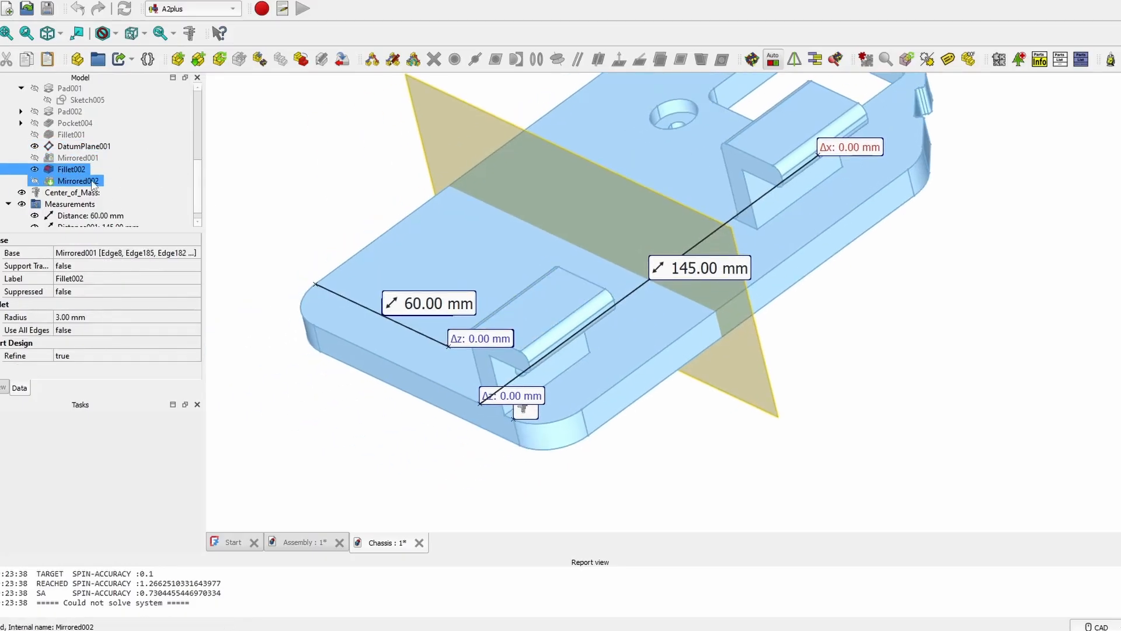
{"action": "mouse_move", "coordinate": [406, 194]}
{"action": "middle_mouse_down"}
{"action": "mouse_move", "coordinate": [412, 257]}
{"action": "mouse_move", "coordinate": [484, 241]}
{"action": "middle_mouse_up"}
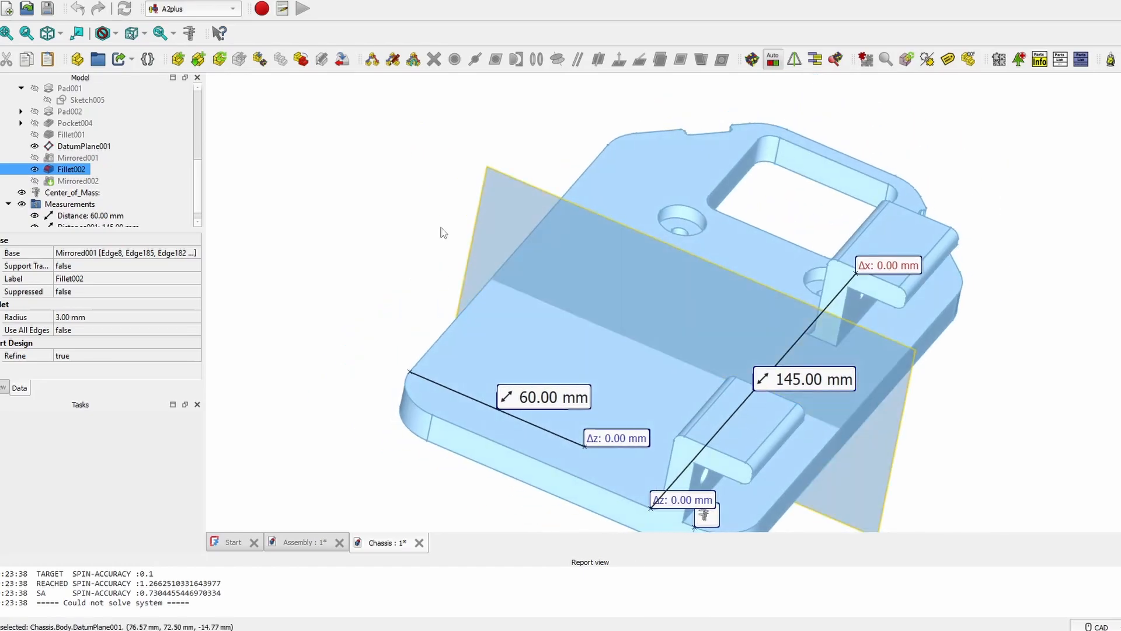
{"action": "scroll", "coordinate": [125, 159], "scroll_direction": "up", "scroll_amount": 2}
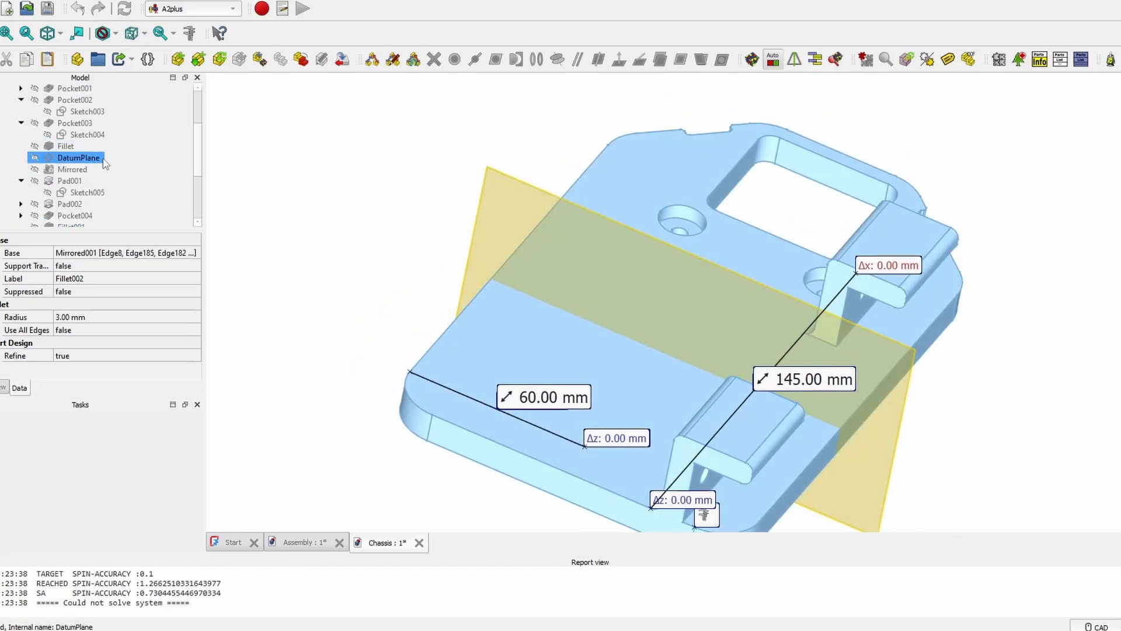
{"action": "left_click", "coordinate": [103, 158]}
{"action": "key", "text": "space"}
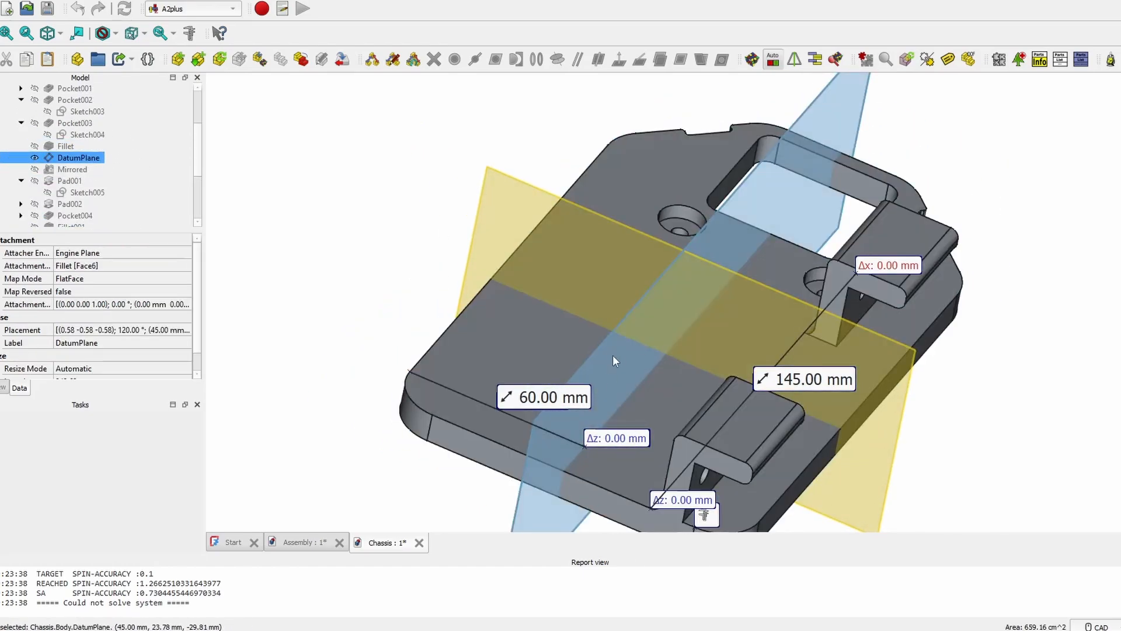
{"action": "middle_click_drag", "start_coordinate": [612, 355], "coordinate": [557, 270]}
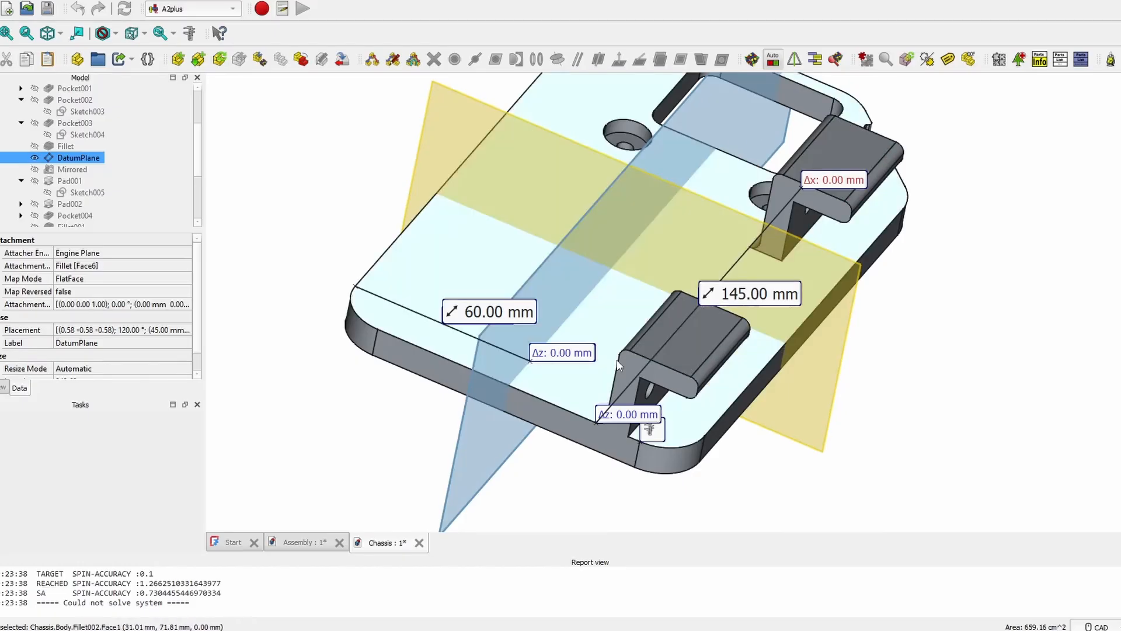
{"action": "scroll", "coordinate": [132, 150], "scroll_direction": "down", "scroll_amount": 2}
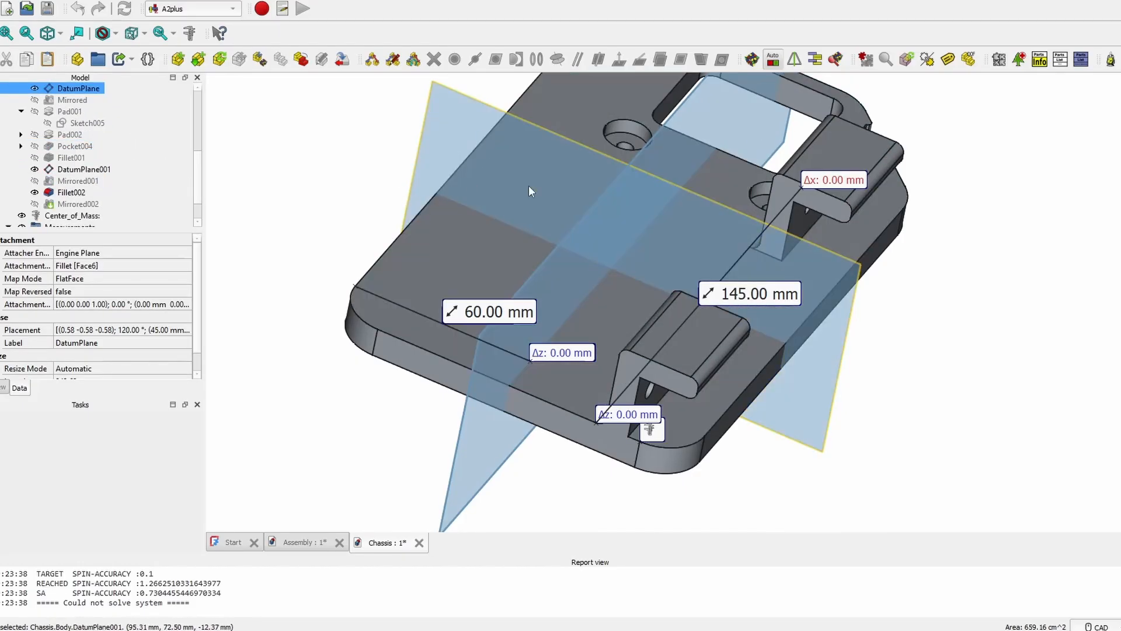
{"action": "left_click", "coordinate": [88, 204]}
{"action": "key", "text": "space"}
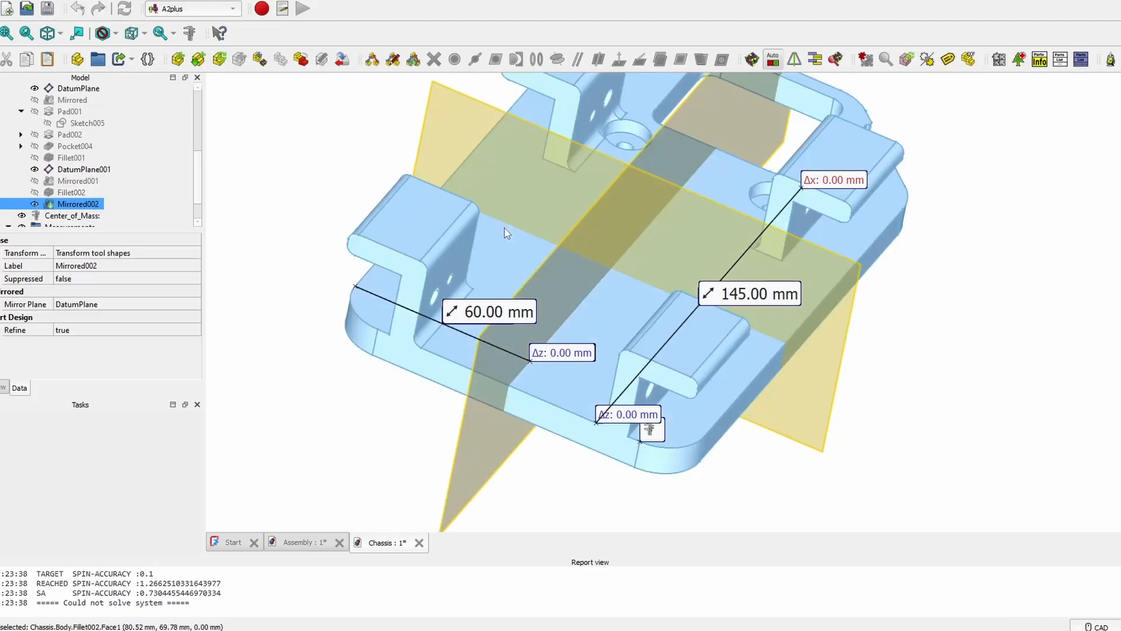
- Hide the first DatumPlane, leaving the finished four-bracket plate visible
{"action": "middle_click_drag", "start_coordinate": [626, 250], "coordinate": [554, 370]}
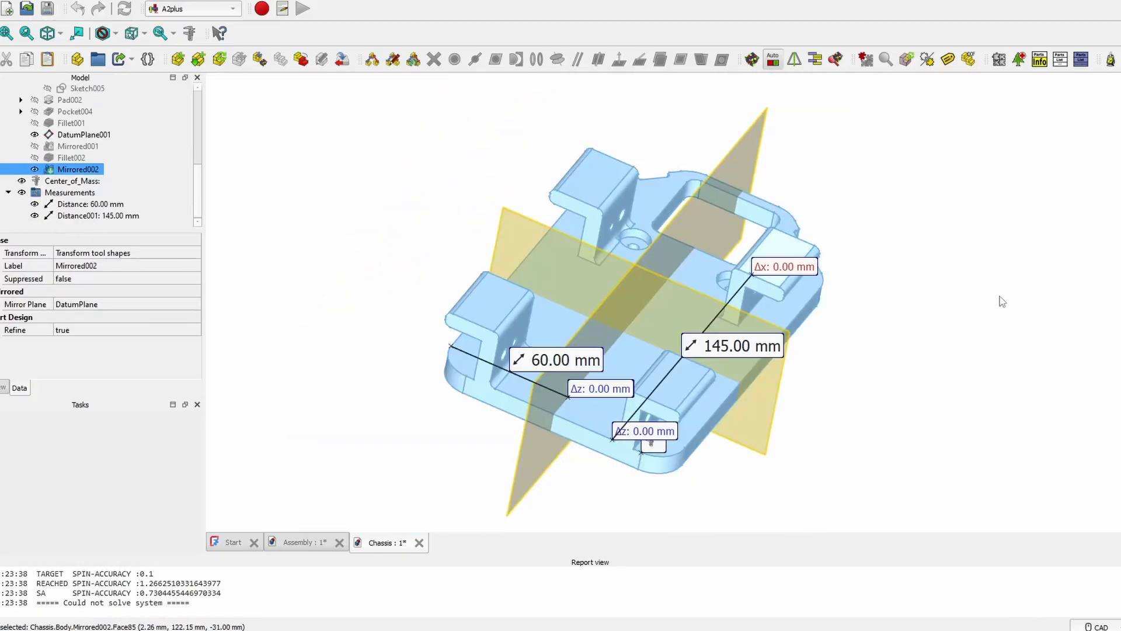
{"action": "left_click", "coordinate": [1001, 302]}
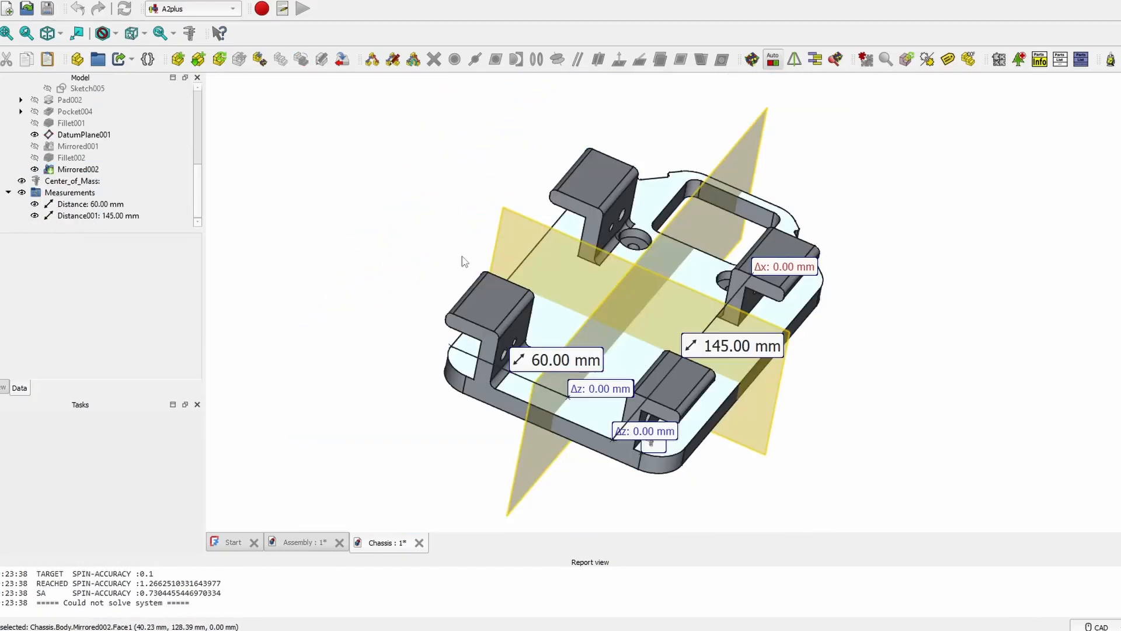
{"action": "left_click", "coordinate": [64, 113]}
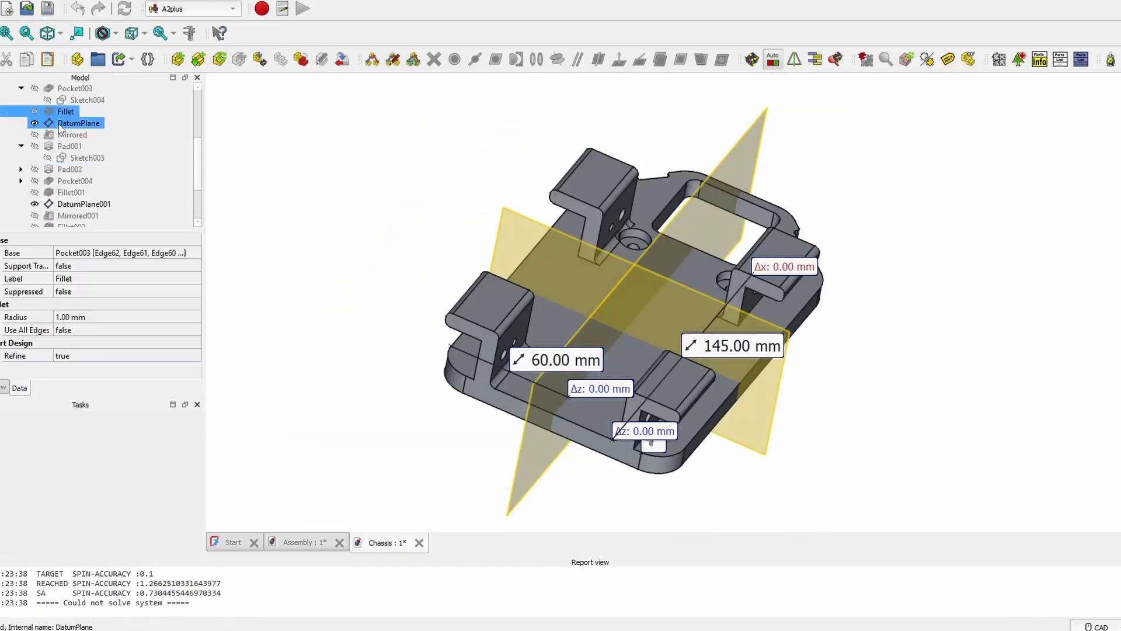
{"action": "left_click", "coordinate": [65, 123]}
{"action": "key", "text": "space"}
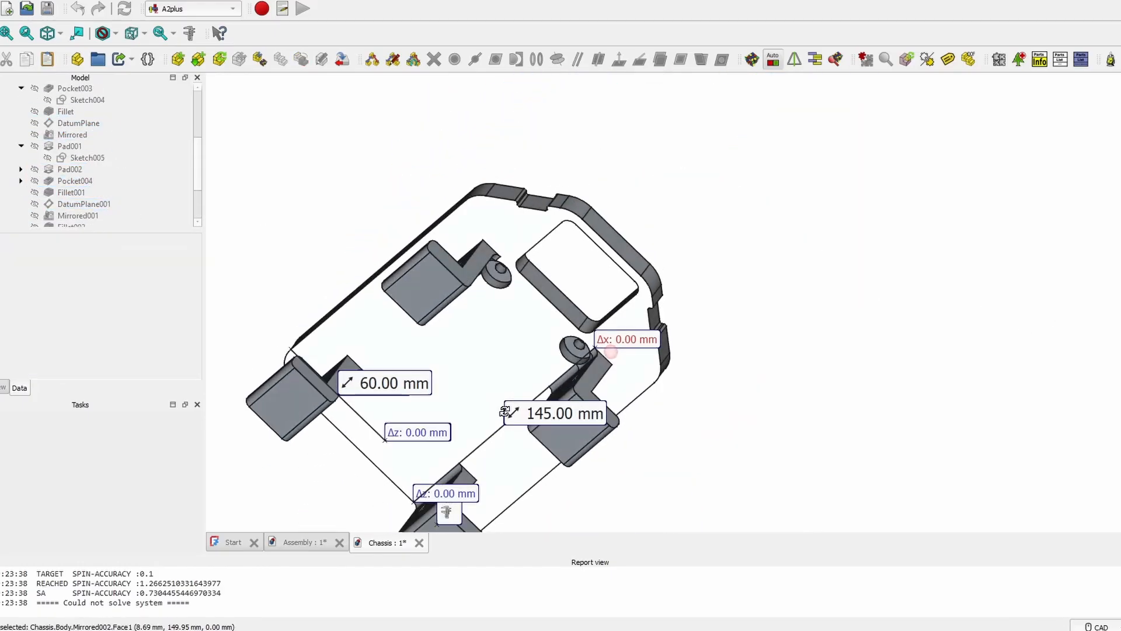
{"action": "middle_click_drag", "start_coordinate": [539, 292], "coordinate": [781, 245]}
{"action": "scroll", "coordinate": [58, 134], "scroll_direction": "up", "scroll_amount": 4}
{"action": "left_click", "coordinate": [25, 89]}
{"action": "double_click", "coordinate": [30, 88]}
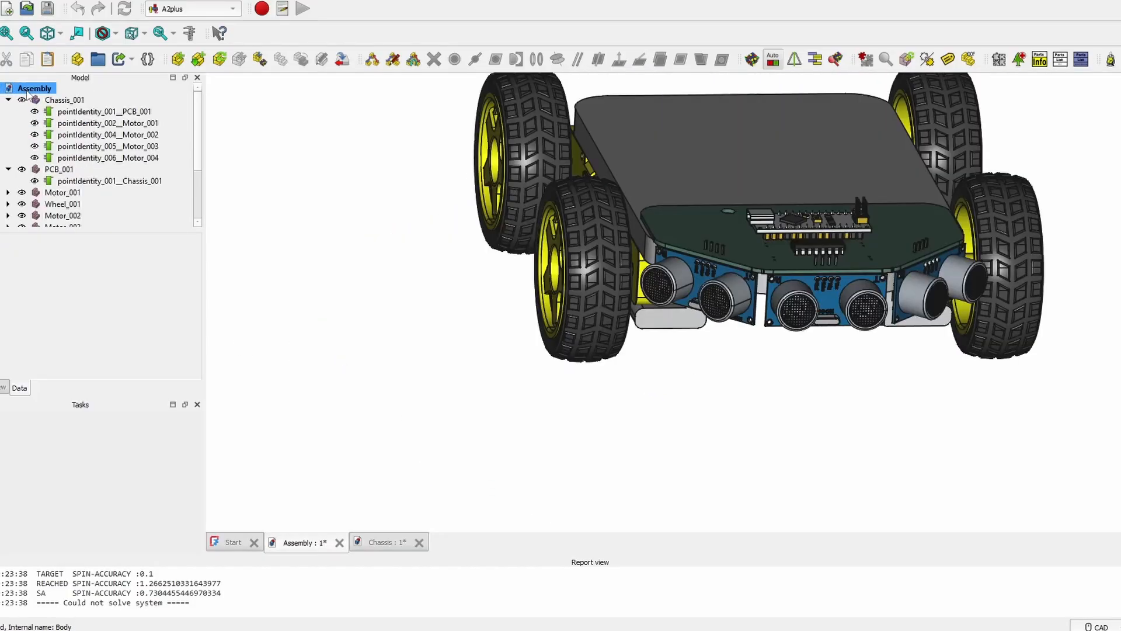
{"action": "middle_click_drag", "start_coordinate": [826, 357], "coordinate": [593, 385]}
{"action": "scroll", "coordinate": [753, 289], "scroll_direction": "up", "scroll_amount": 2}
{"action": "middle_click_drag", "start_coordinate": [797, 242], "coordinate": [602, 310]}
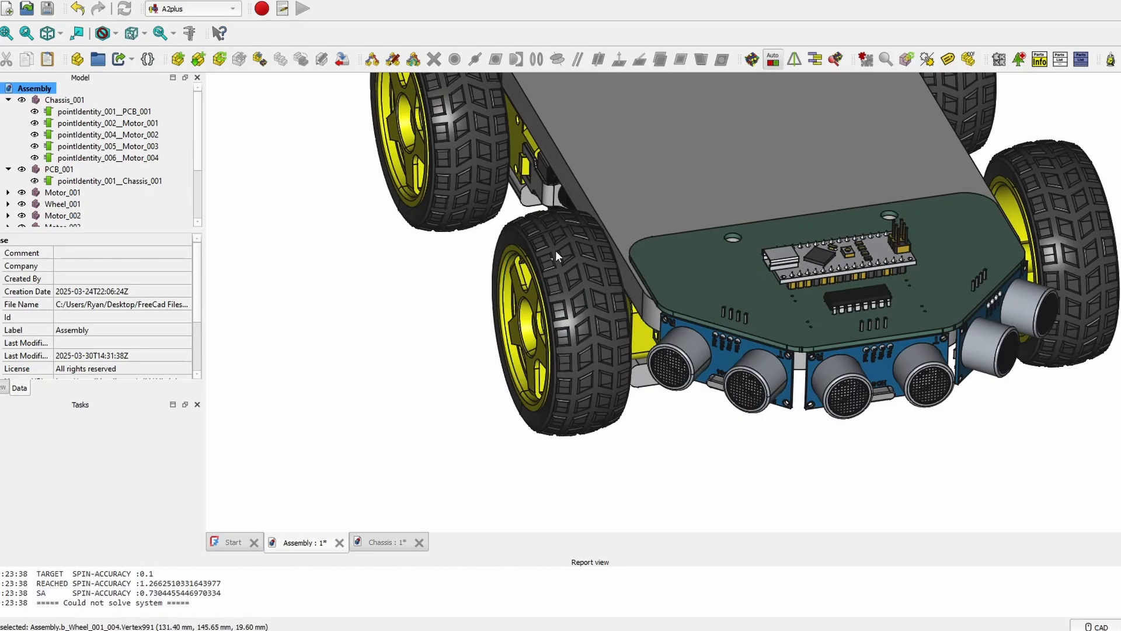
{"action": "middle_click_drag", "start_coordinate": [556, 254], "coordinate": [691, 395]}
{"action": "scroll", "coordinate": [691, 395], "scroll_direction": "up", "scroll_amount": 5}
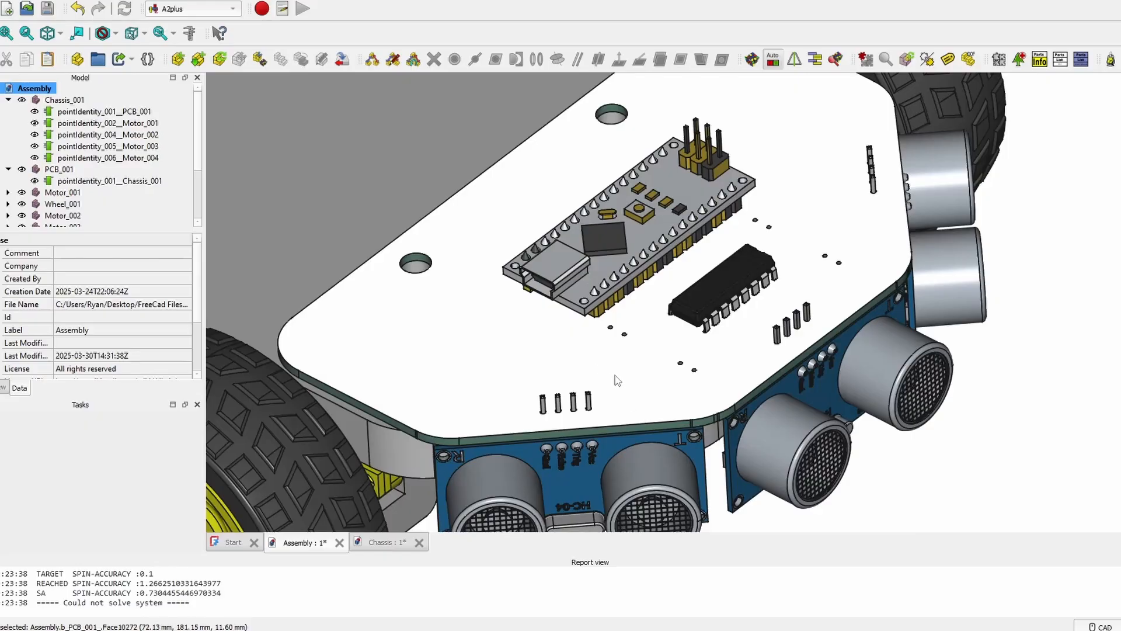
{"action": "scroll", "coordinate": [432, 241], "scroll_direction": "down", "scroll_amount": 4}
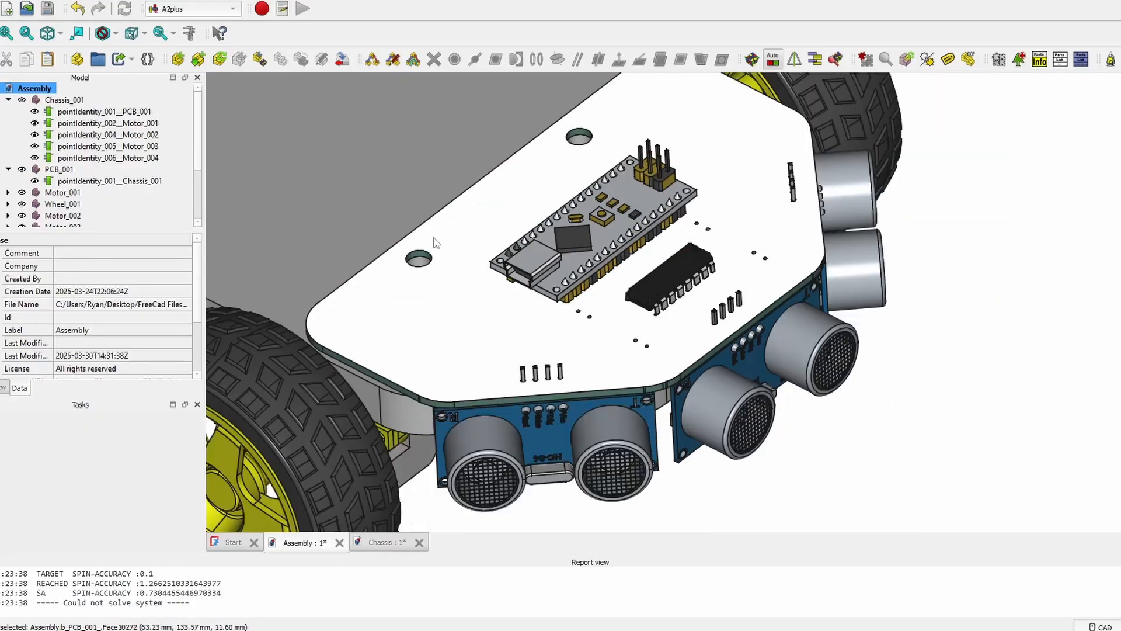
{"action": "middle_click_drag", "start_coordinate": [421, 223], "coordinate": [631, 327]}
{"action": "scroll", "coordinate": [586, 368], "scroll_direction": "up", "scroll_amount": 3}
{"action": "scroll", "coordinate": [586, 368], "scroll_direction": "down", "scroll_amount": 4}
{"action": "scroll", "coordinate": [136, 165], "scroll_direction": "down", "scroll_amount": 2}
{"action": "double_click", "coordinate": [40, 215]}
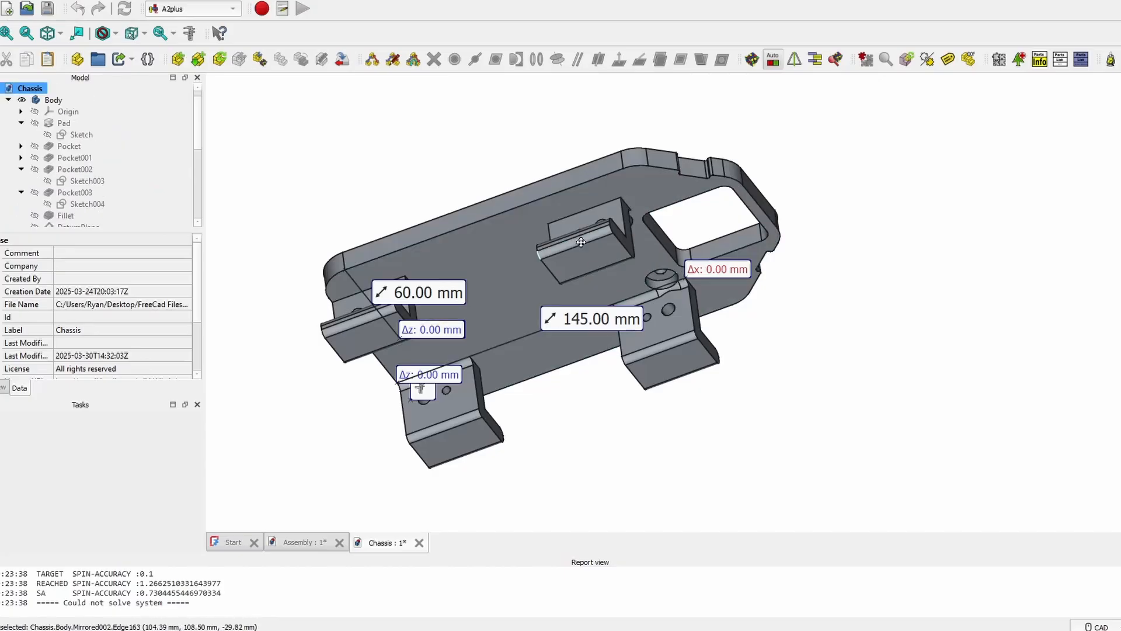
- Export the chassis Body as an STL mesh file named Chassis
{"action": "middle_click_drag", "start_coordinate": [580, 243], "coordinate": [731, 367]}
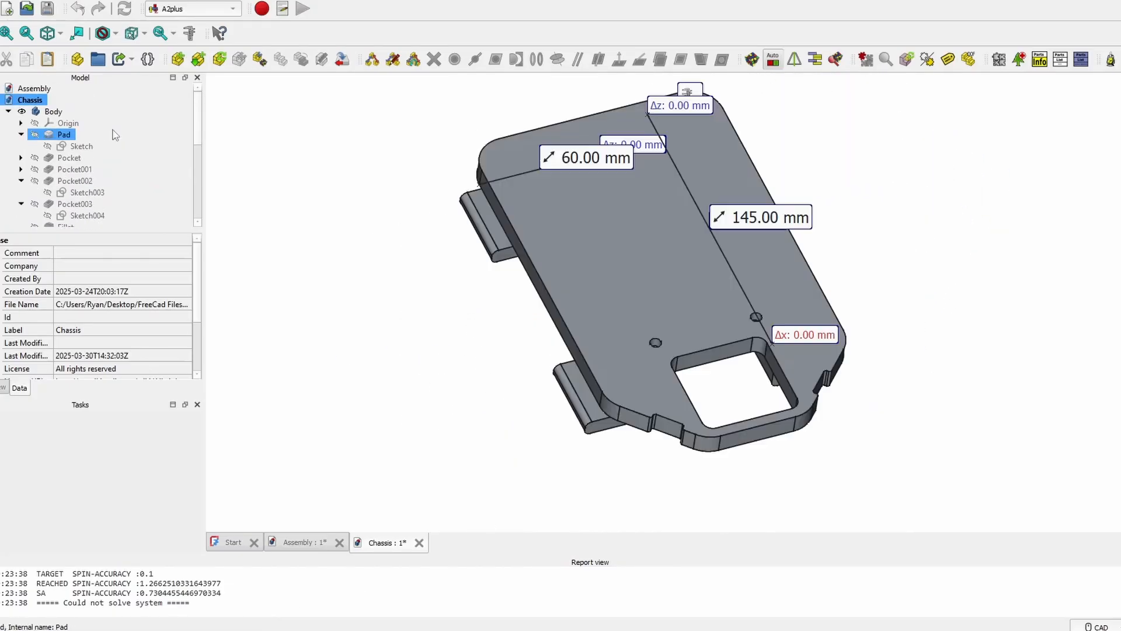
{"action": "left_click", "coordinate": [54, 111]}
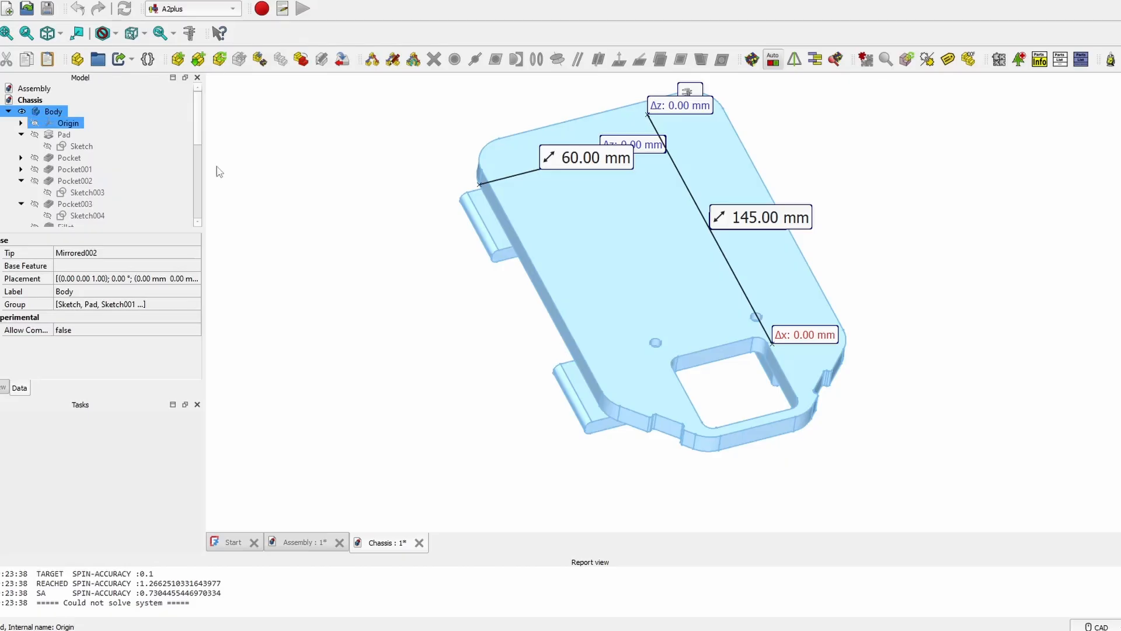
{"action": "key", "text": "ctrl+e"}
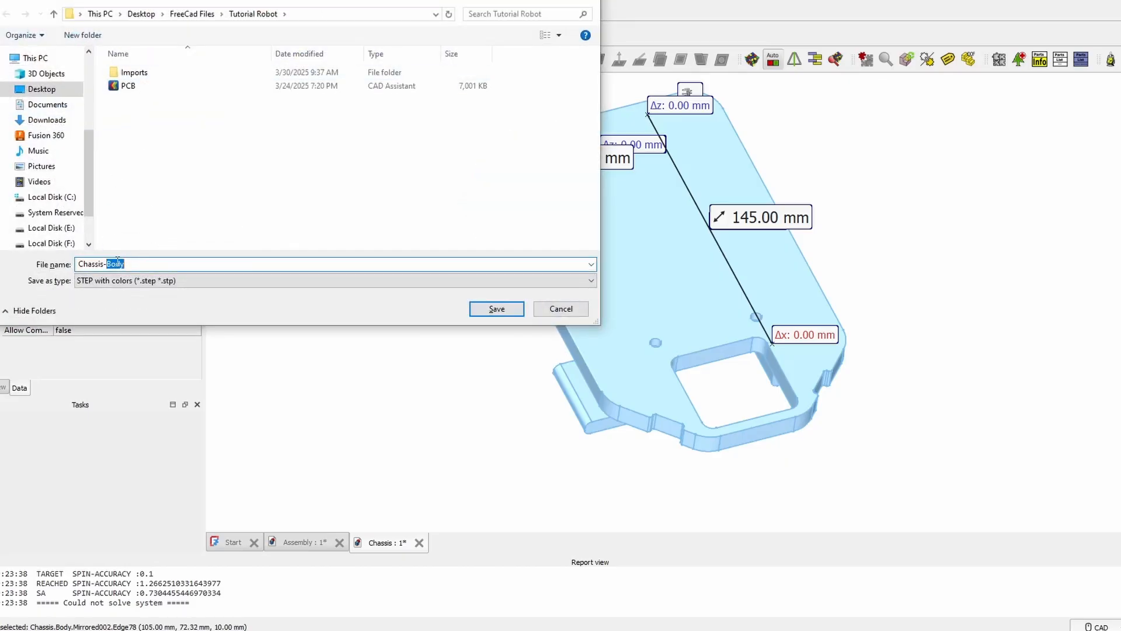
{"action": "key", "text": "BackSpace"}
{"action": "key", "text": "BackSpace"}
{"action": "left_click", "coordinate": [351, 280]}
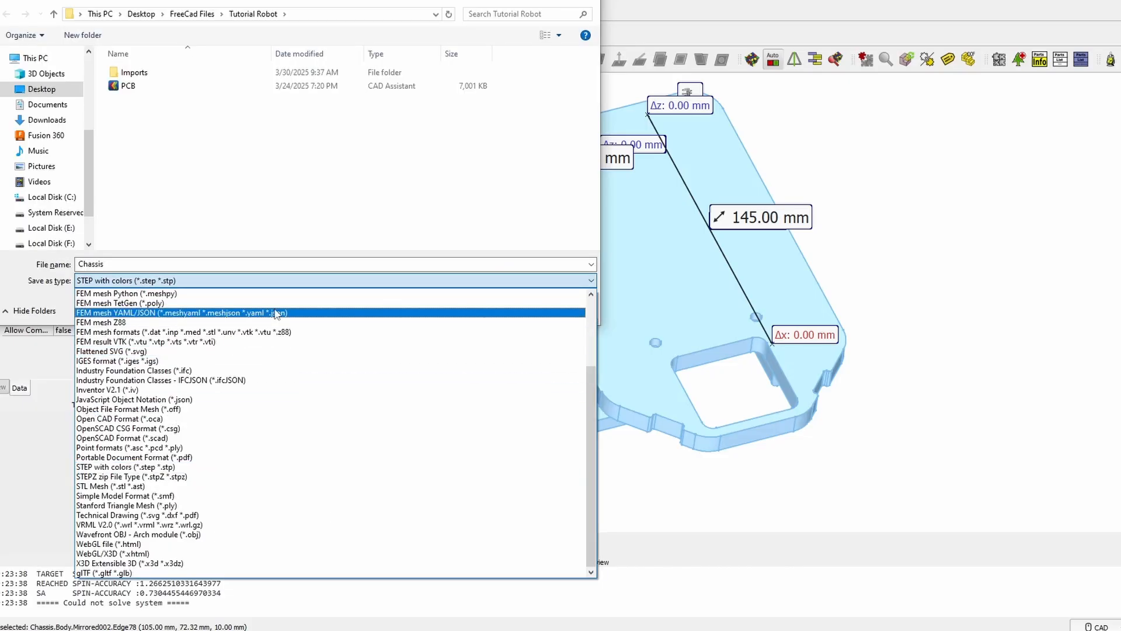
{"action": "left_click", "coordinate": [115, 487]}
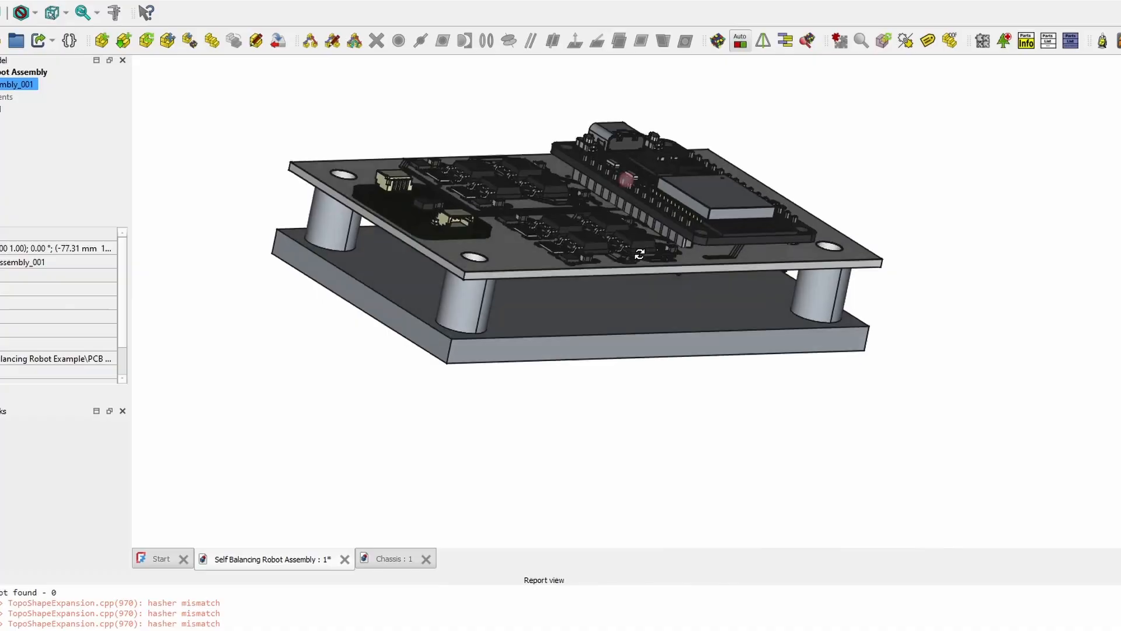
- Switch from the robot assembly to the Chassis document and view the plate isometrically
{"action": "middle_click_drag", "start_coordinate": [637, 273], "coordinate": [644, 276]}
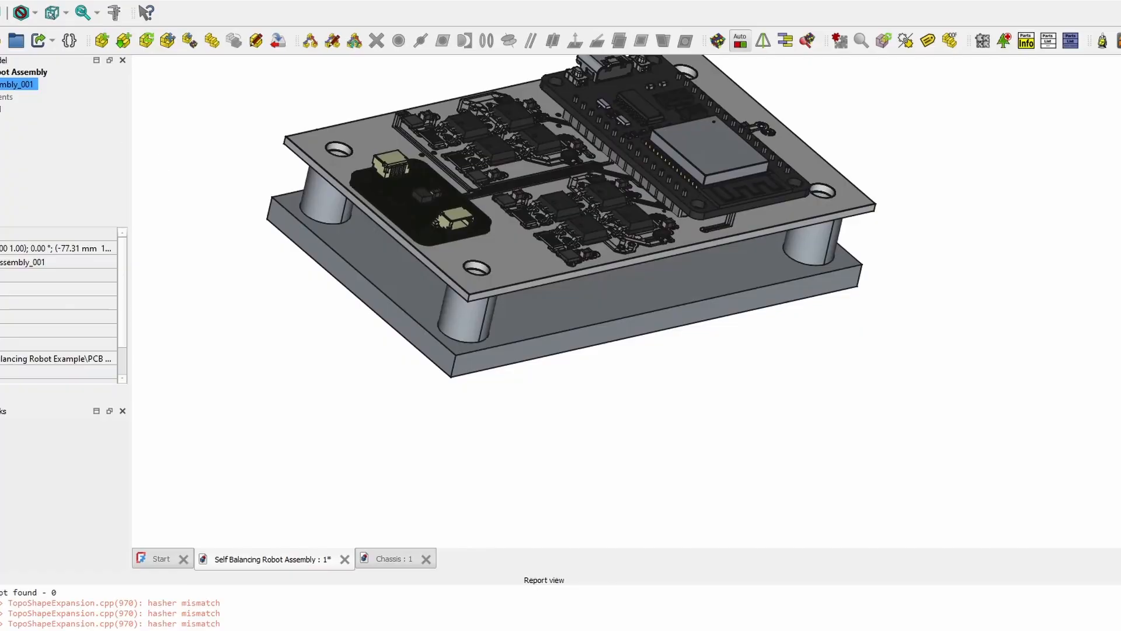
{"action": "left_click", "coordinate": [394, 559]}
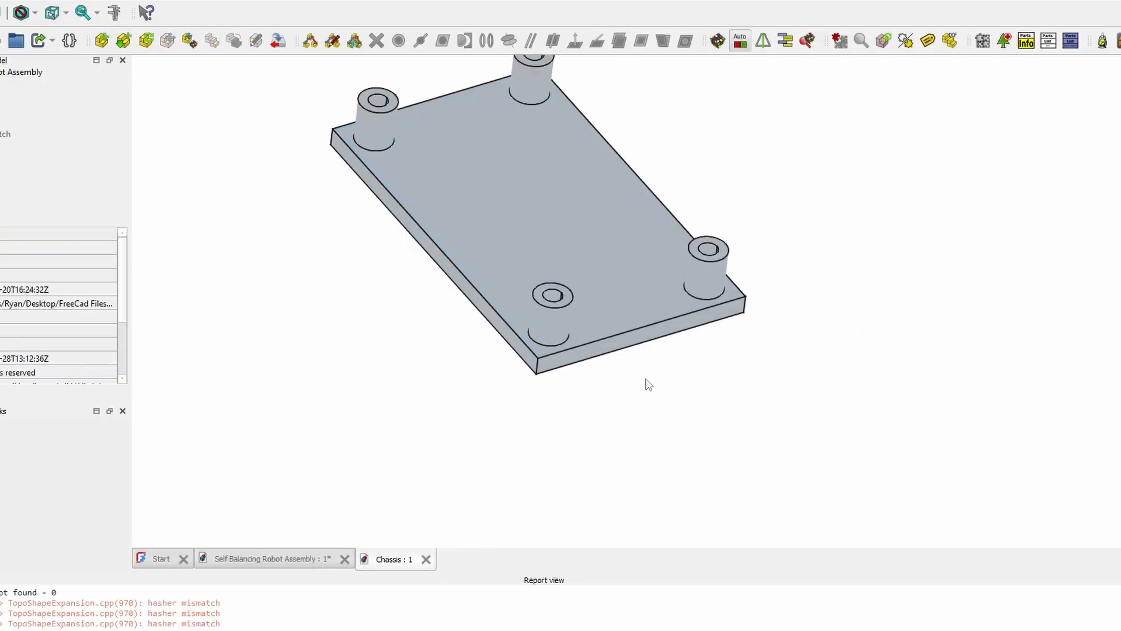
{"action": "middle_click_drag", "start_coordinate": [648, 384], "coordinate": [683, 309]}
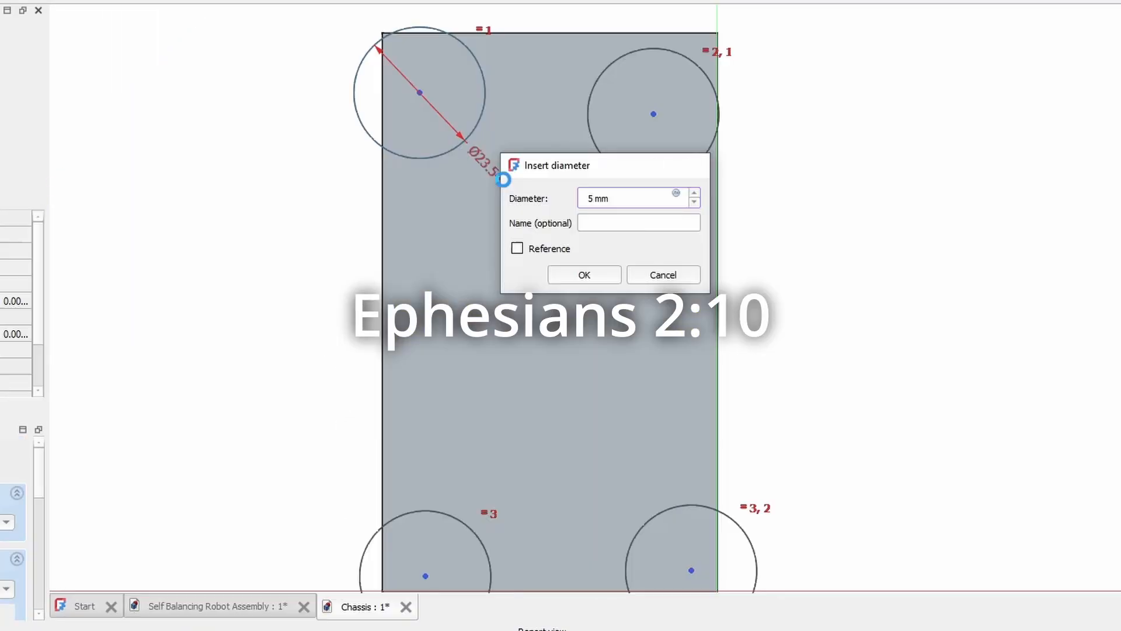
- Confirm the 5 mm diameter for the corner circles in the Insert diameter dialog
{"action": "key", "text": "Return"}
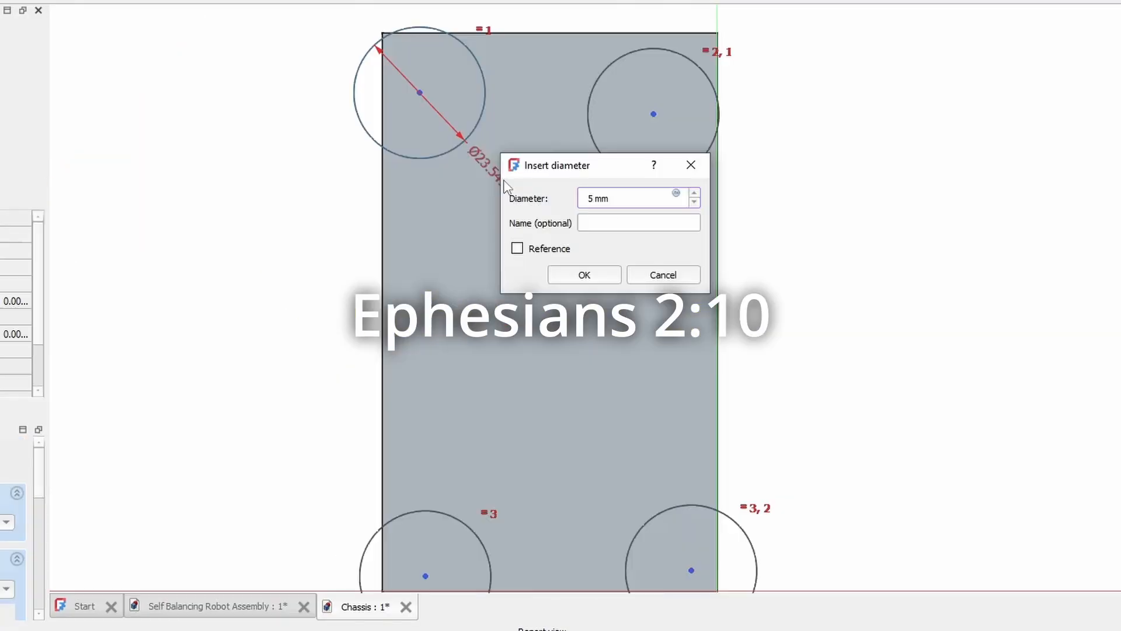
{"action": "key", "text": "Return"}
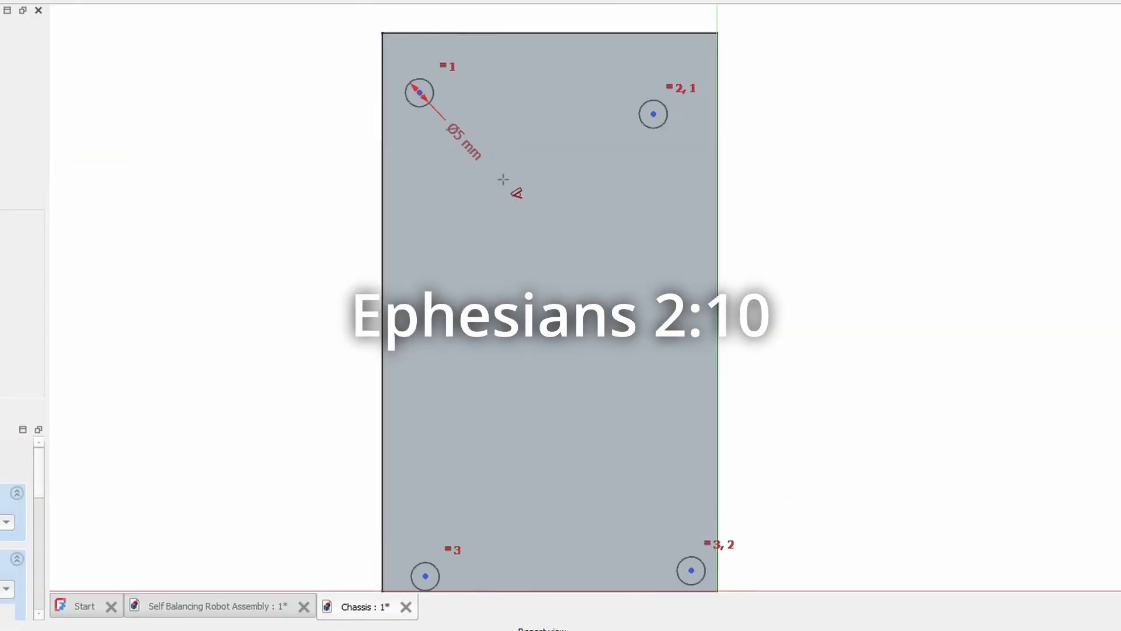